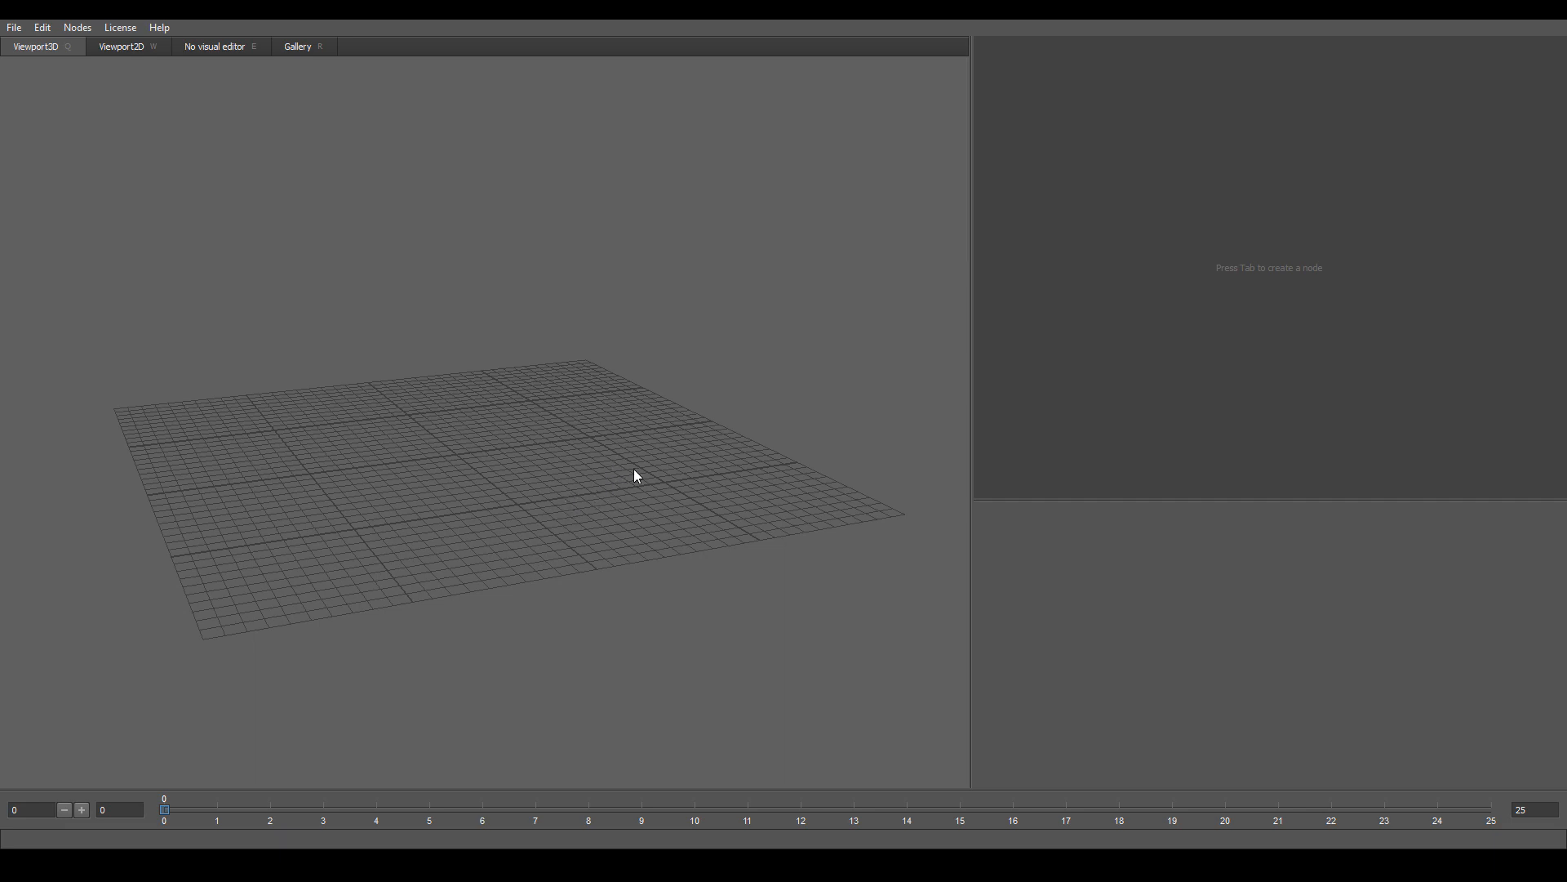
mouse_move(637, 475)
middle_mouse_down()
mouse_move(482, 489)
mouse_move(727, 473)
mouse_move(437, 479)
mouse_move(816, 469)
mouse_move(710, 491)
mouse_move(696, 556)
mouse_move(723, 576)
middle_mouse_up()
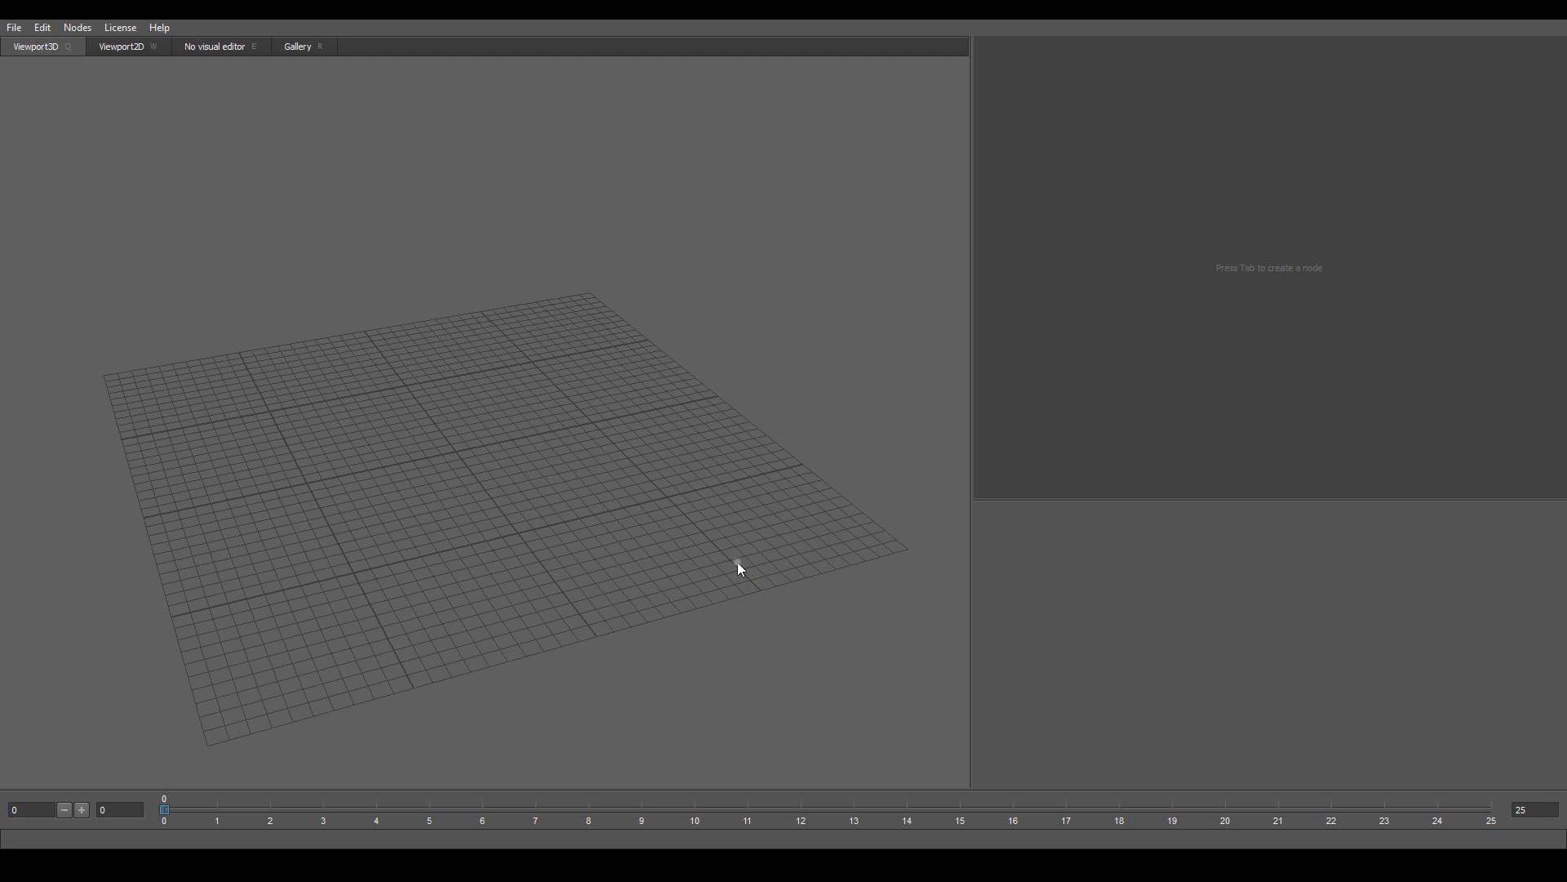
right_click_drag(737, 562, 527, 521)
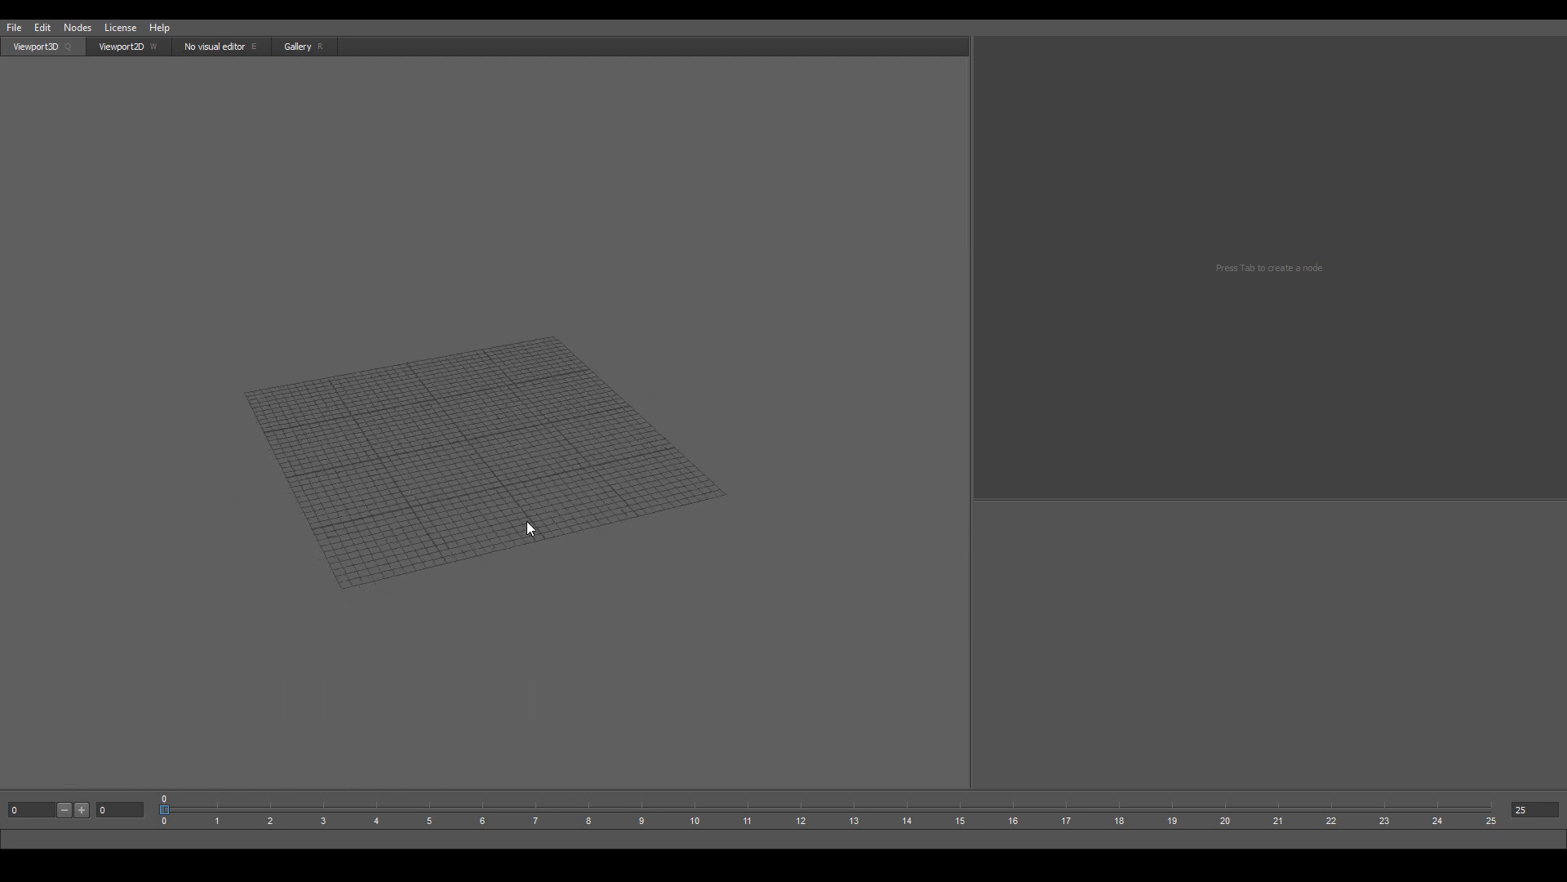
middle_click_drag(529, 529, 586, 569)
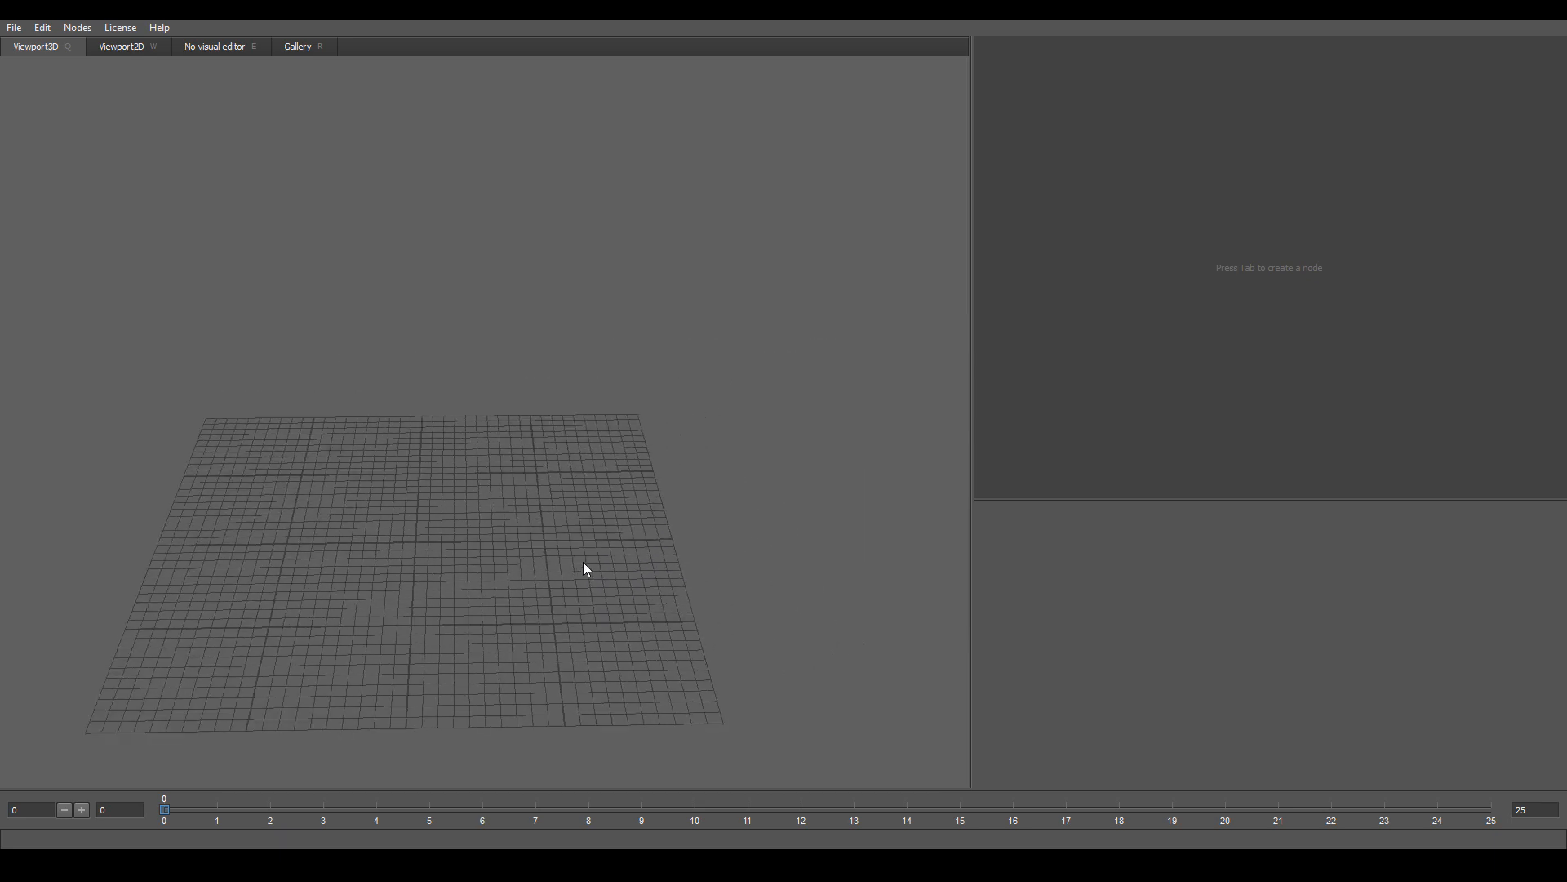
middle_click_drag(677, 545, 615, 495)
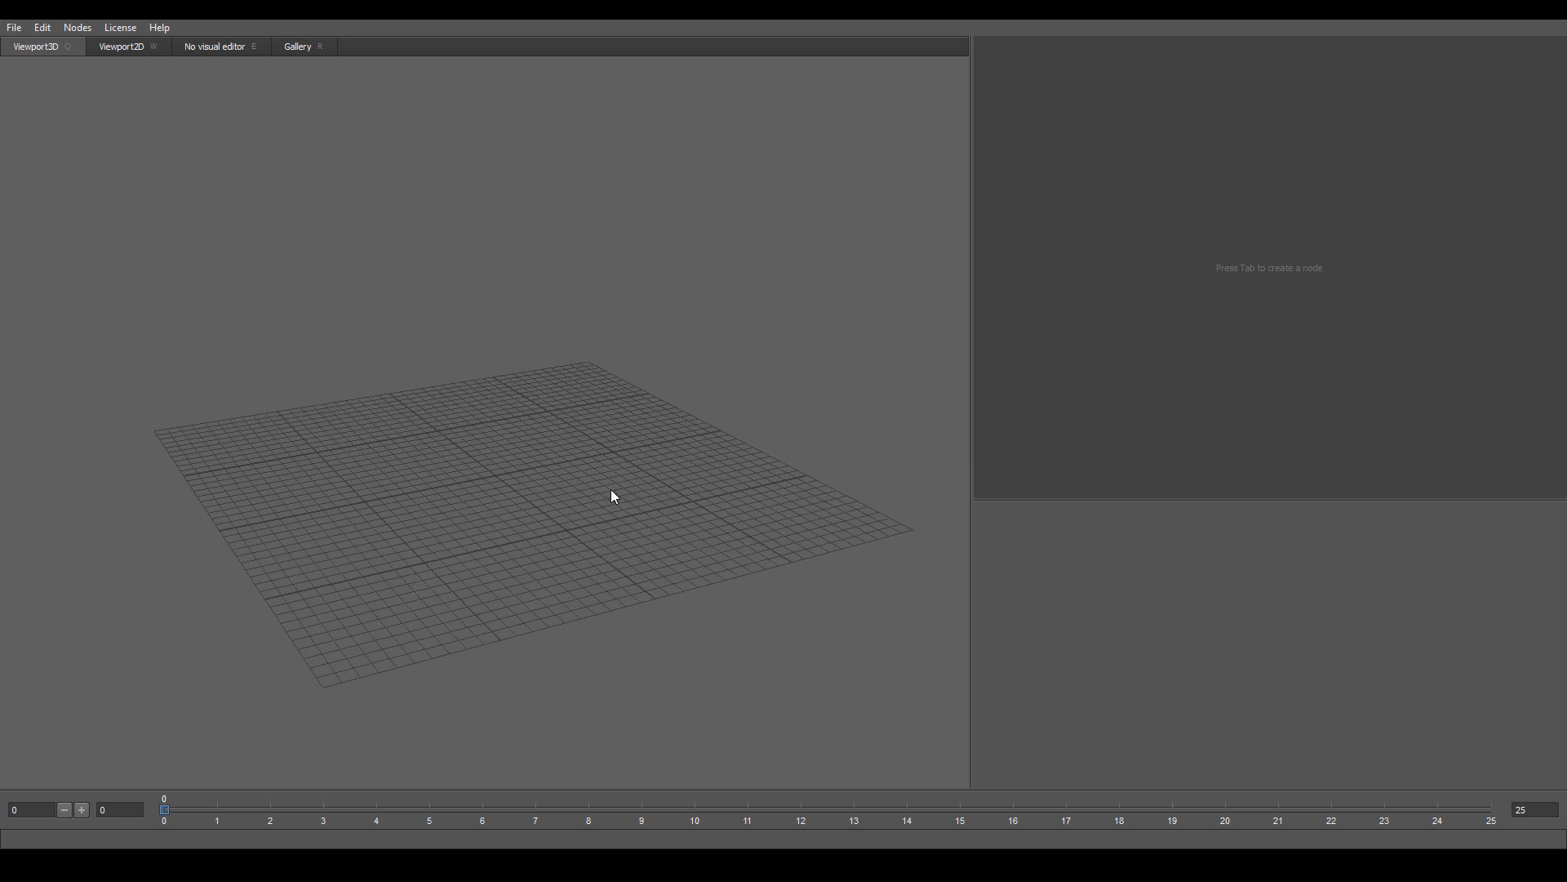
middle_click_drag(743, 429, 717, 445)
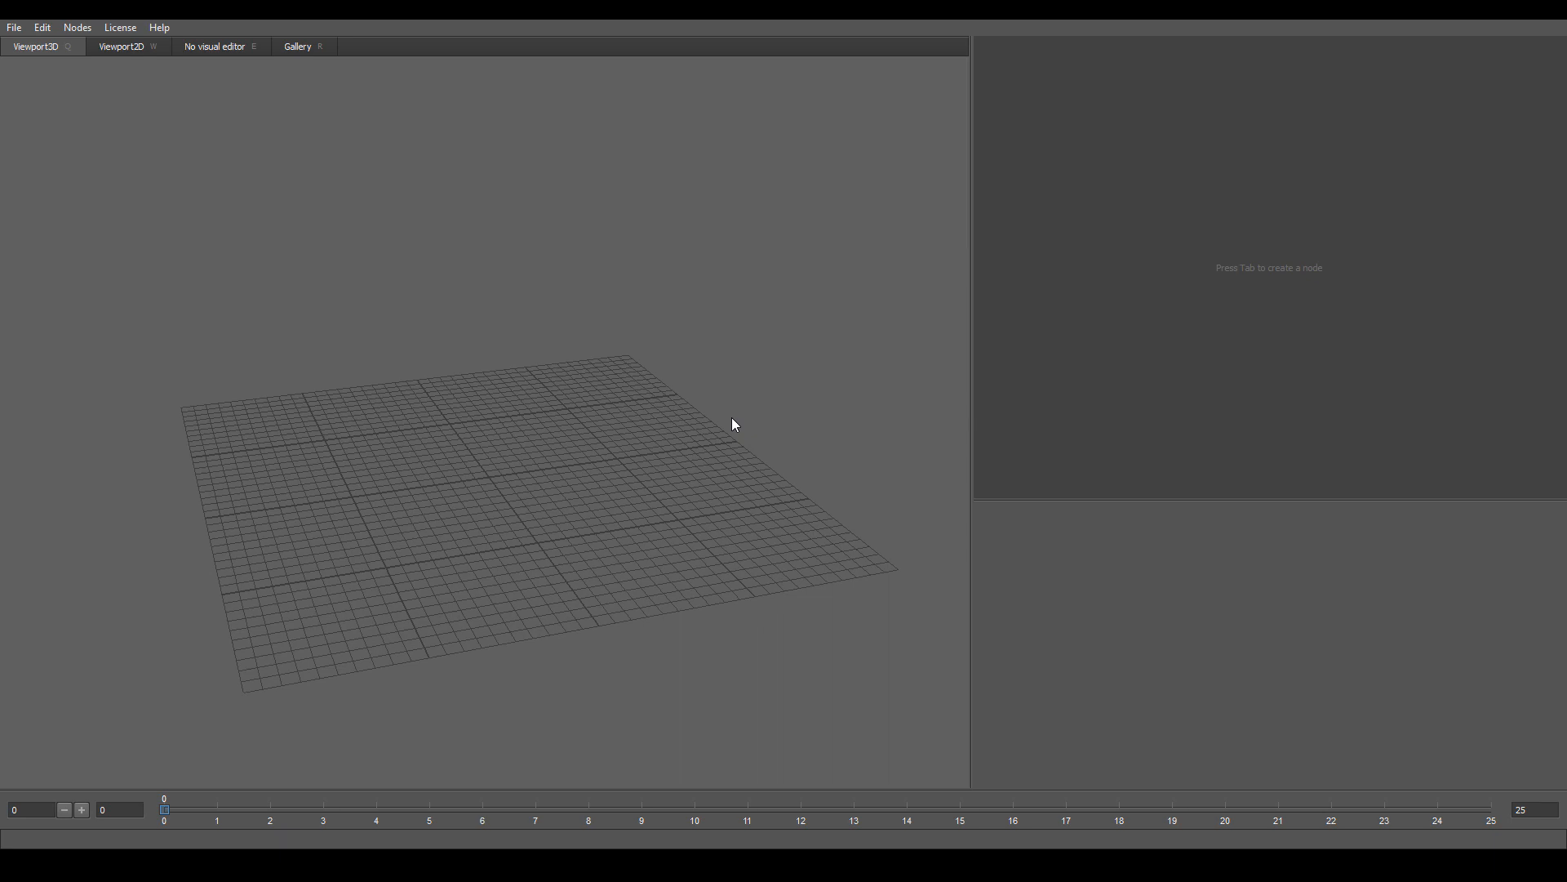
middle_click_drag(630, 375, 670, 445)
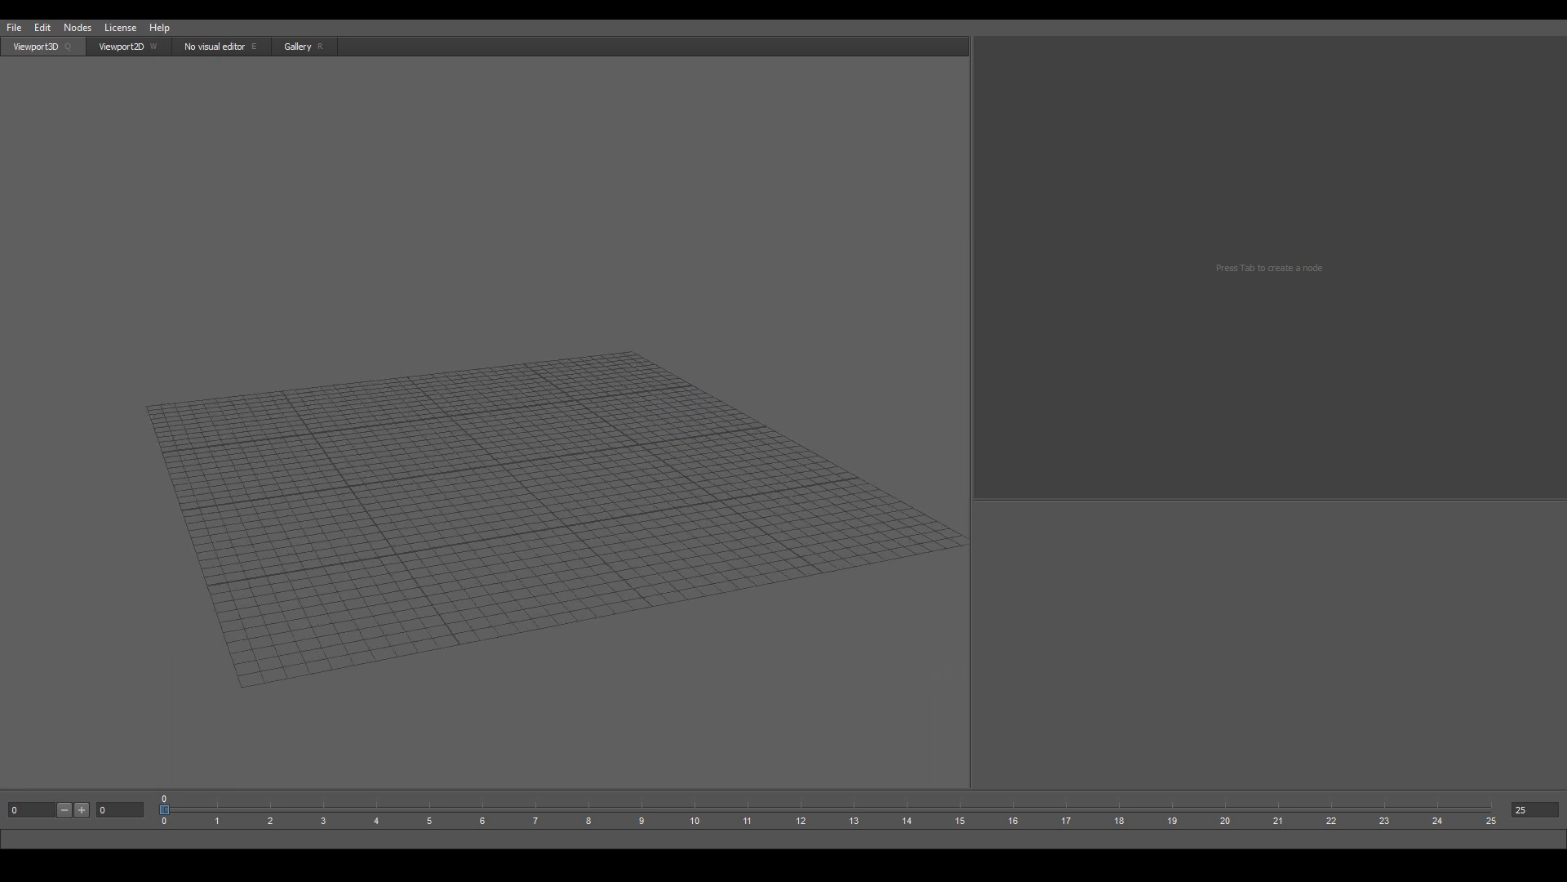
mouse_move(1038, 78)
left_mouse_down()
mouse_move(1432, 110)
mouse_move(1104, 488)
mouse_move(1090, 21)
left_mouse_up()
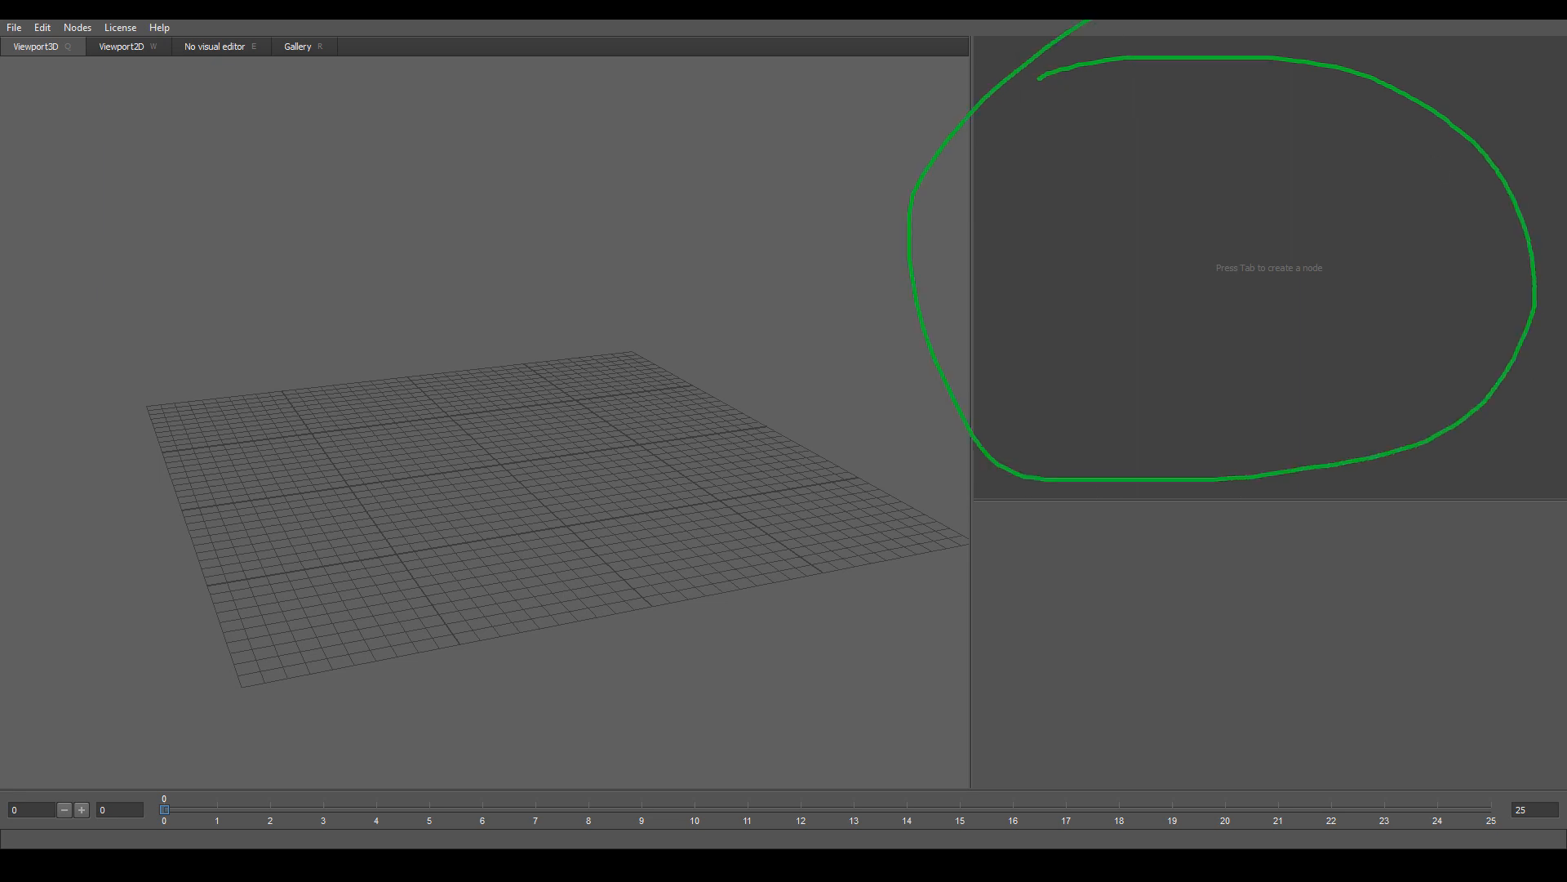
key("Escape")
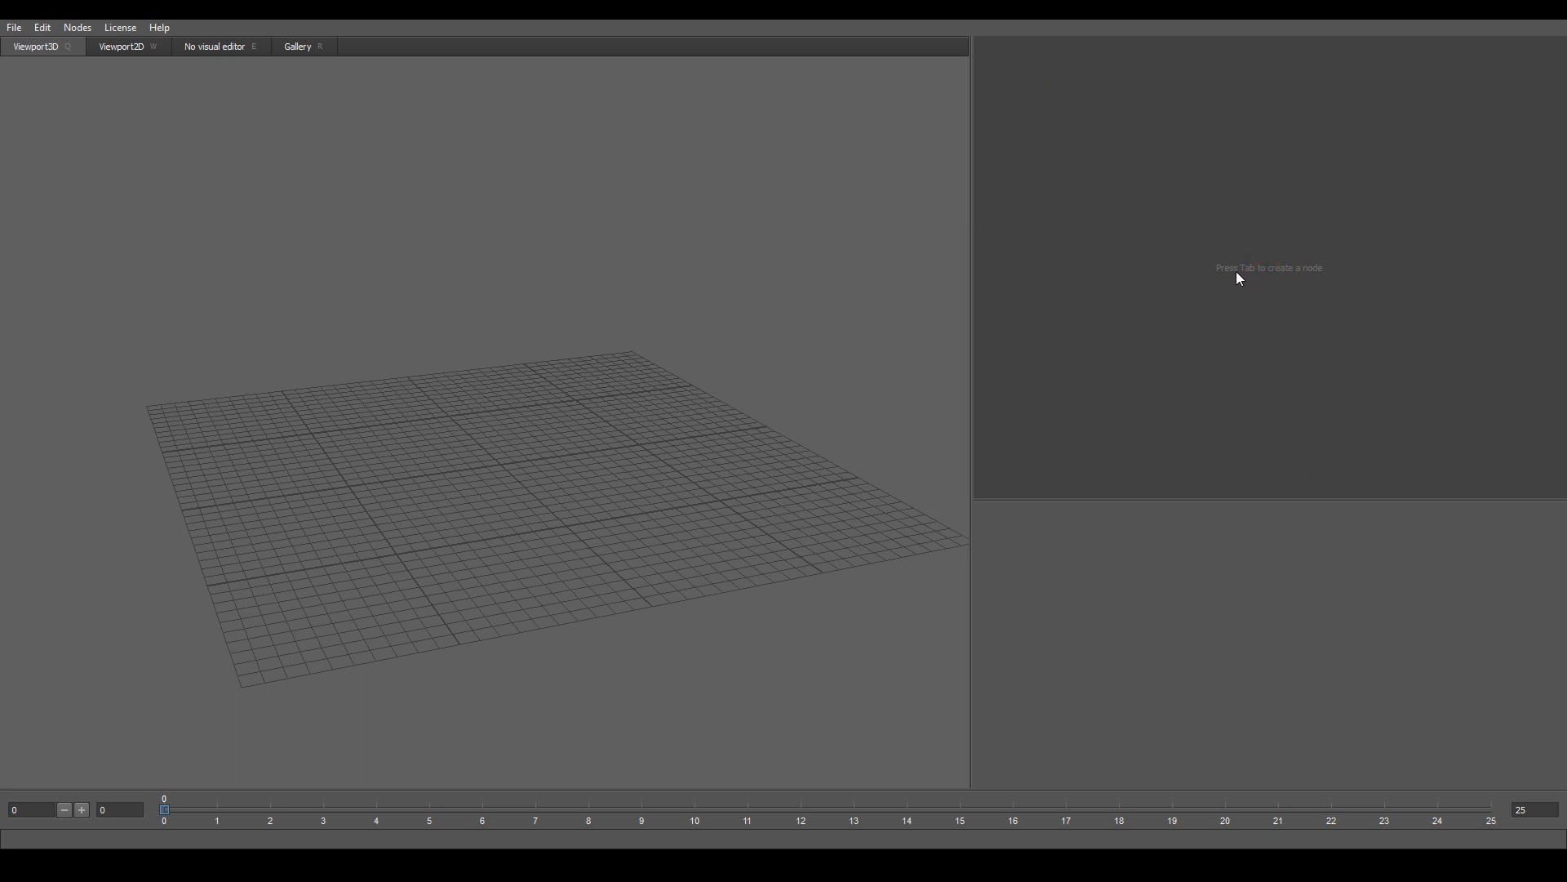
- Add a LoadGeom node to the empty node graph and place it in the graph's upper area
key("Tab")
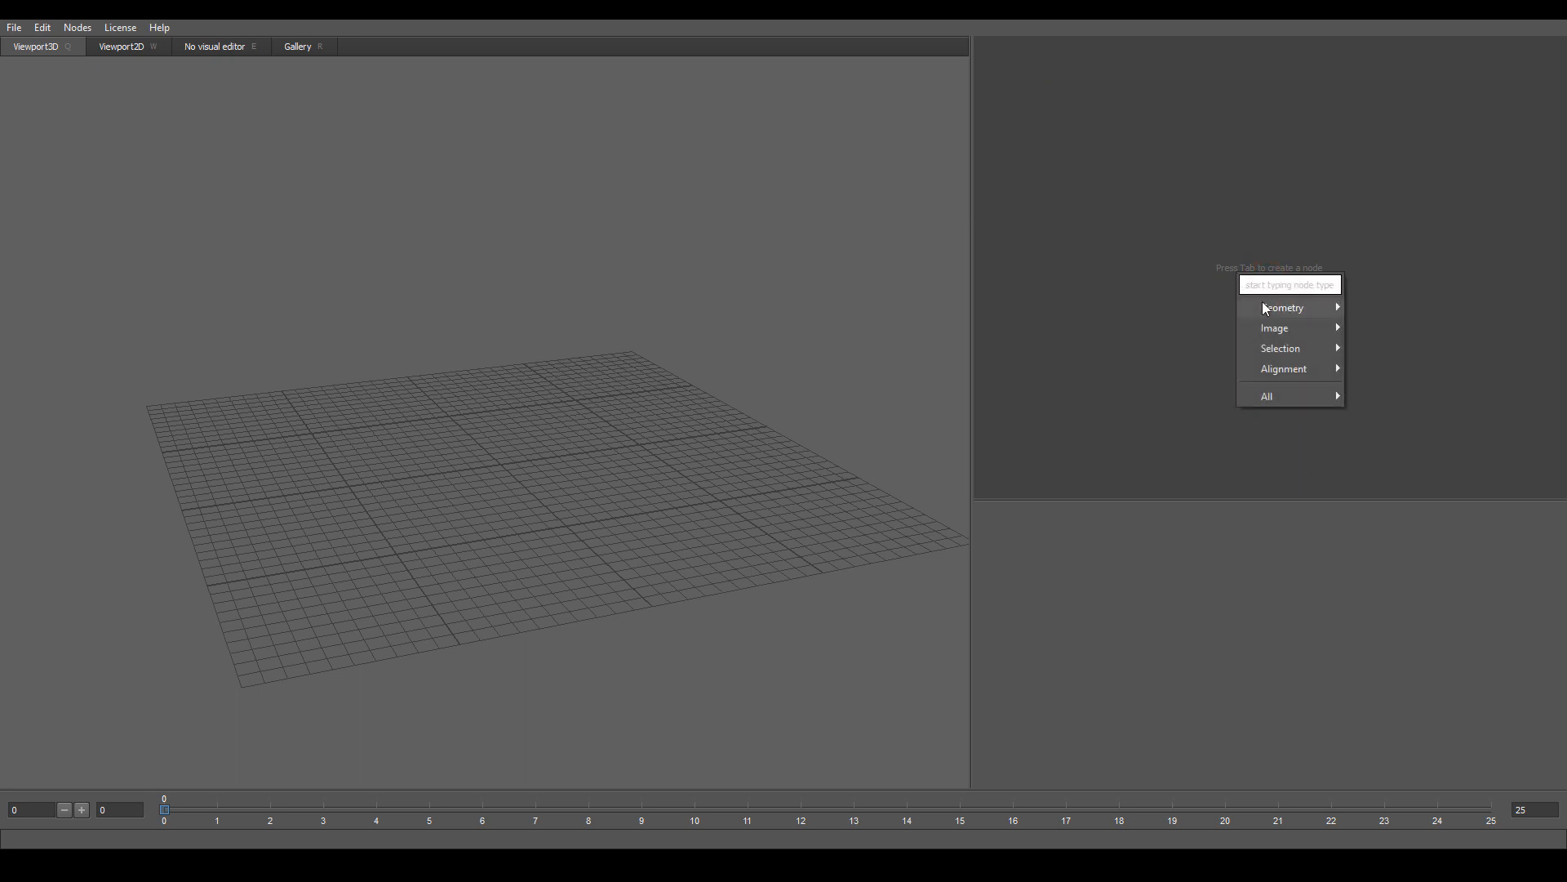
mouse_move(1264, 304)
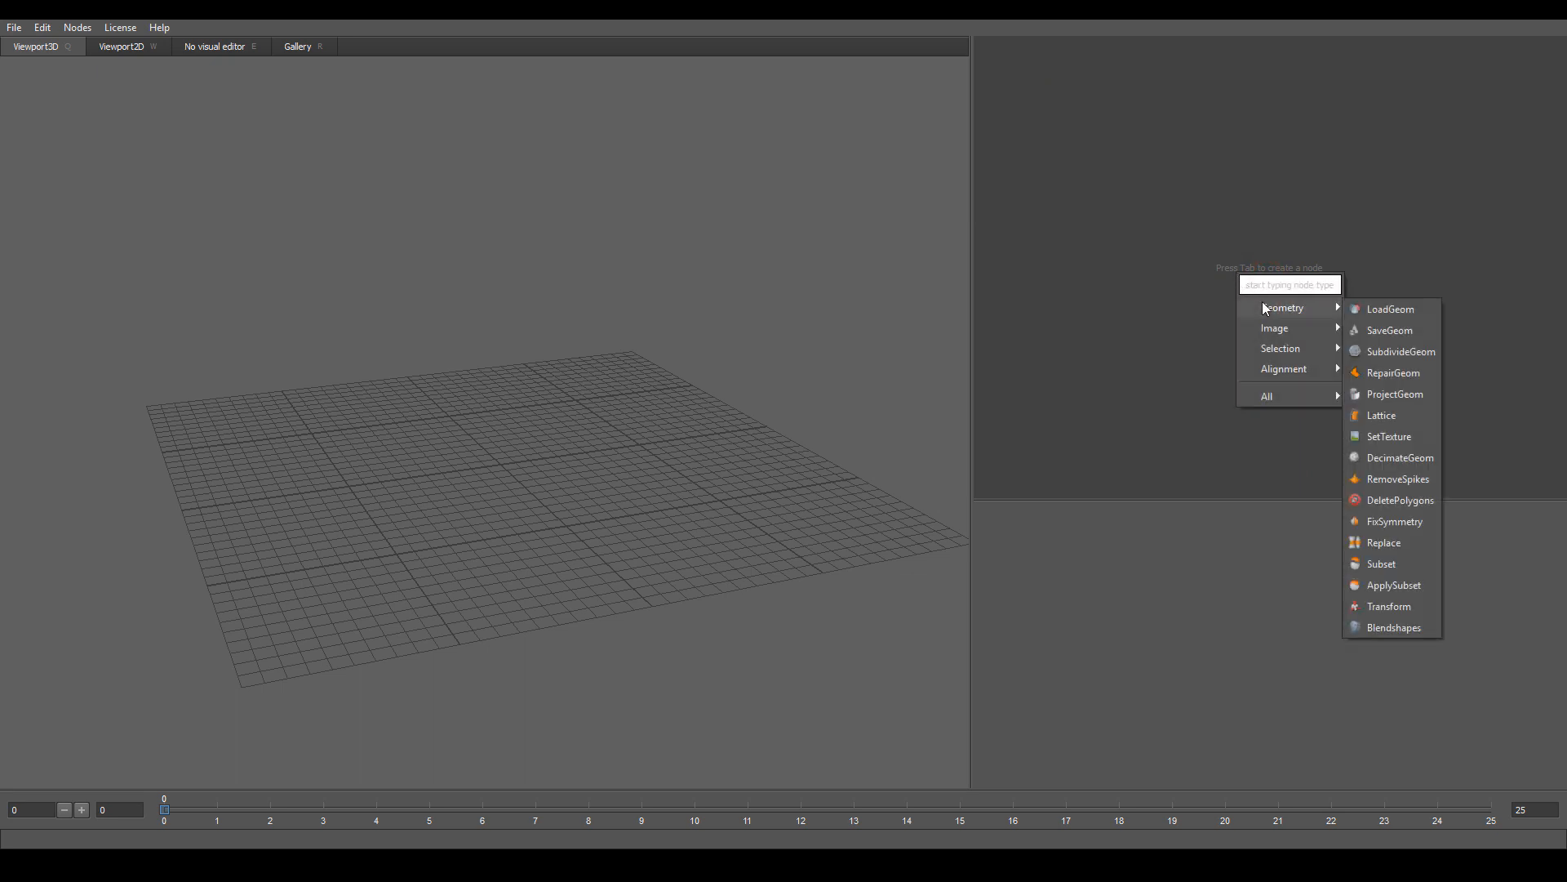
left_click(1402, 310)
left_click_drag(1289, 288, 1260, 206)
left_click_drag(1260, 206, 1185, 178)
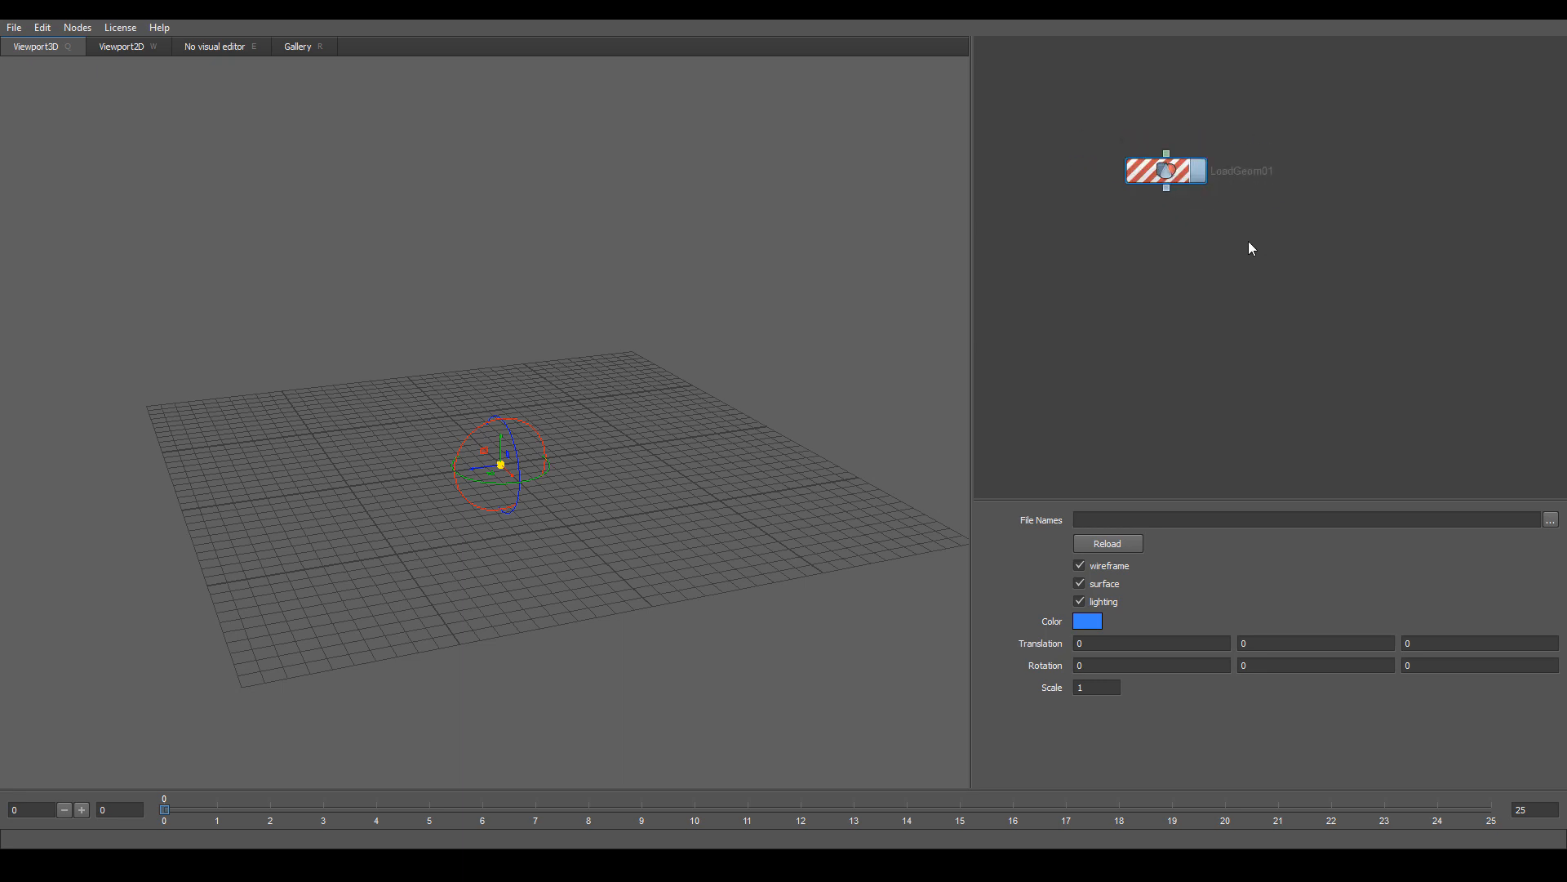
scroll(1248, 240, "down", 2)
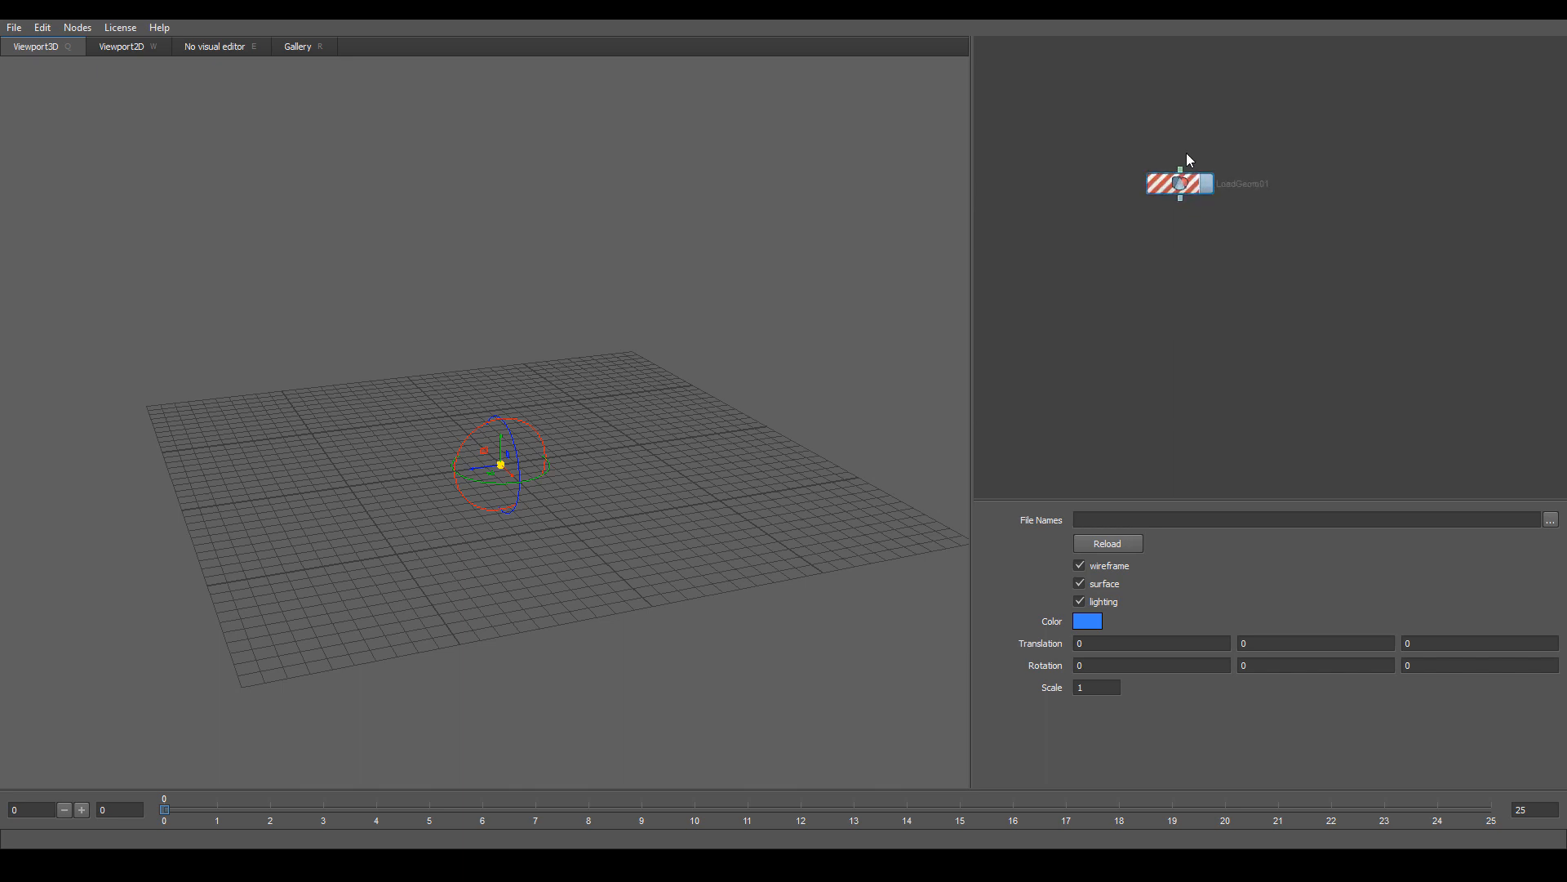
scroll(1187, 154, "up", 1)
left_click(1201, 193)
mouse_move(1175, 187)
left_mouse_down()
mouse_move(1182, 217)
mouse_move(1127, 138)
mouse_move(1169, 175)
left_mouse_up()
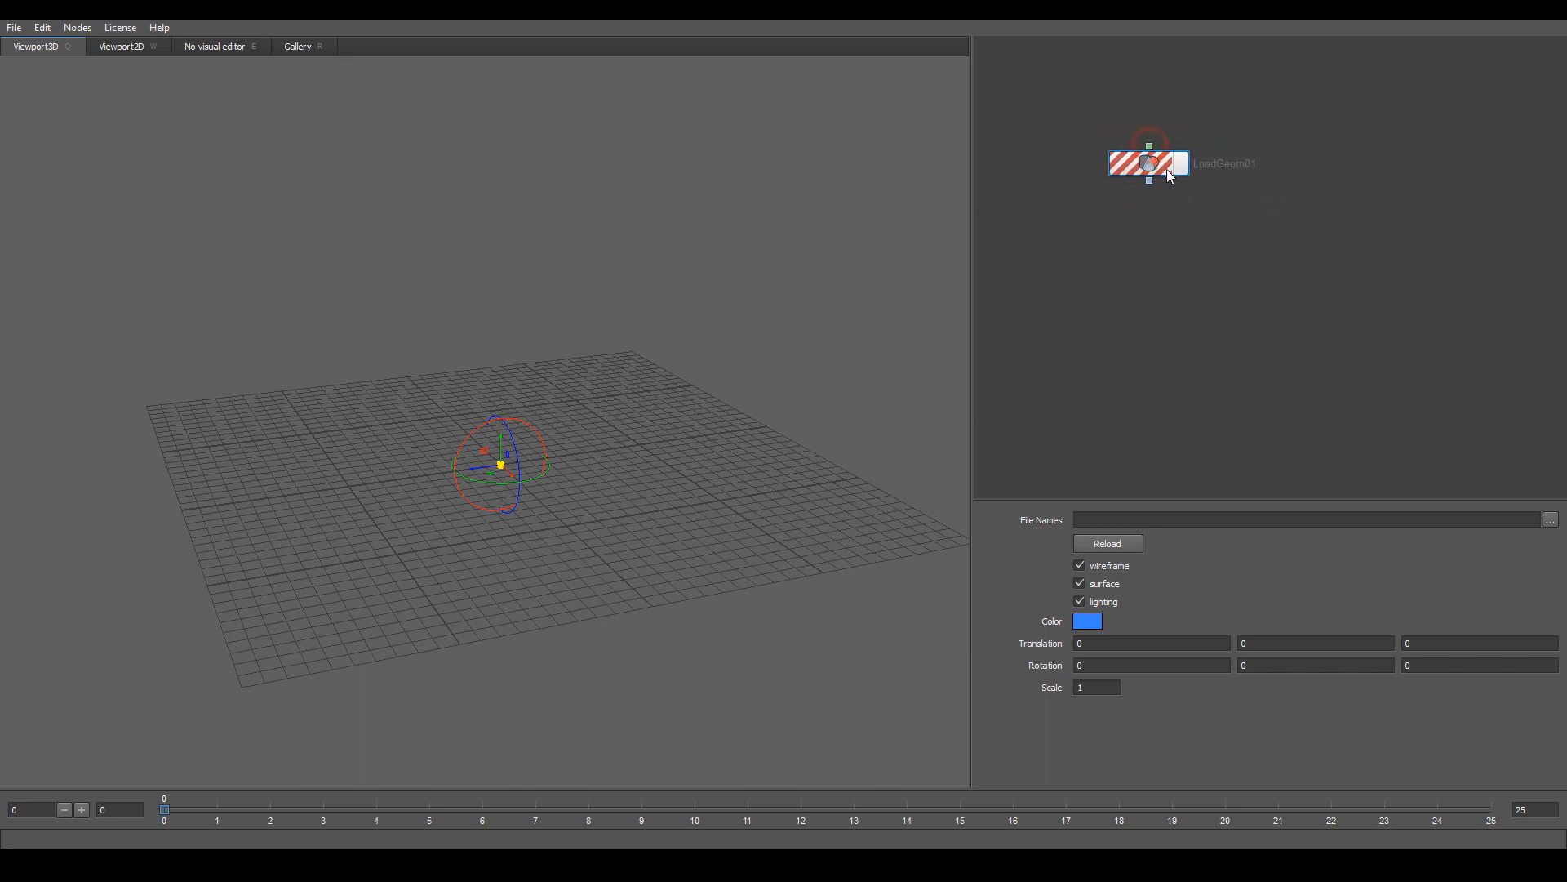
- Rename the LoadGeom node as BaseMesh and shift it slightly within the node graph
double_click(1217, 165)
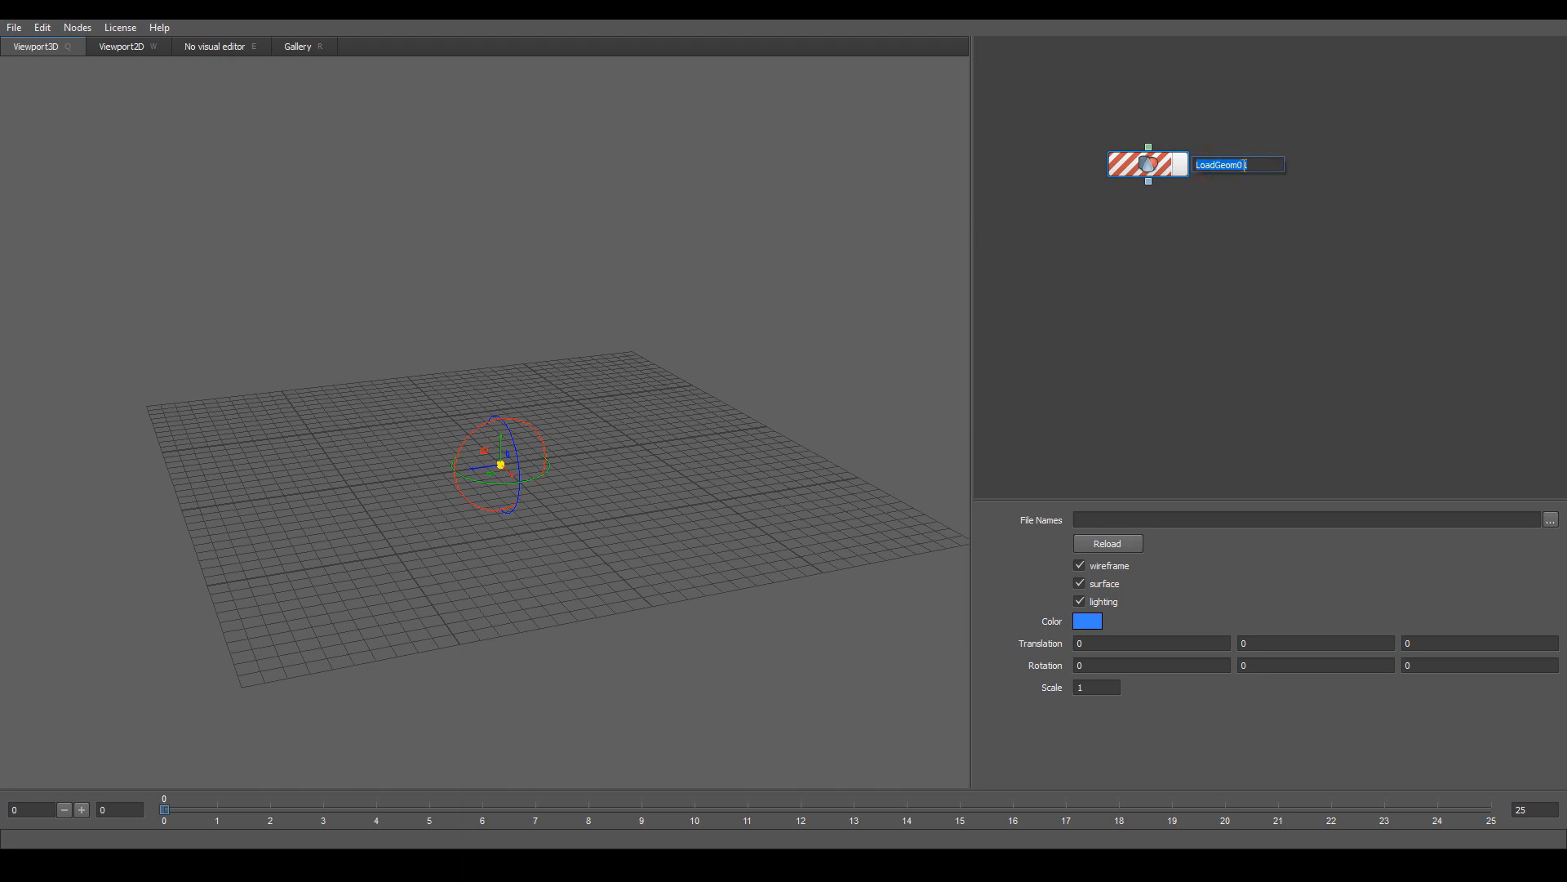
left_click_drag(1259, 166, 1194, 165)
type("BaseMesh")
key("Return")
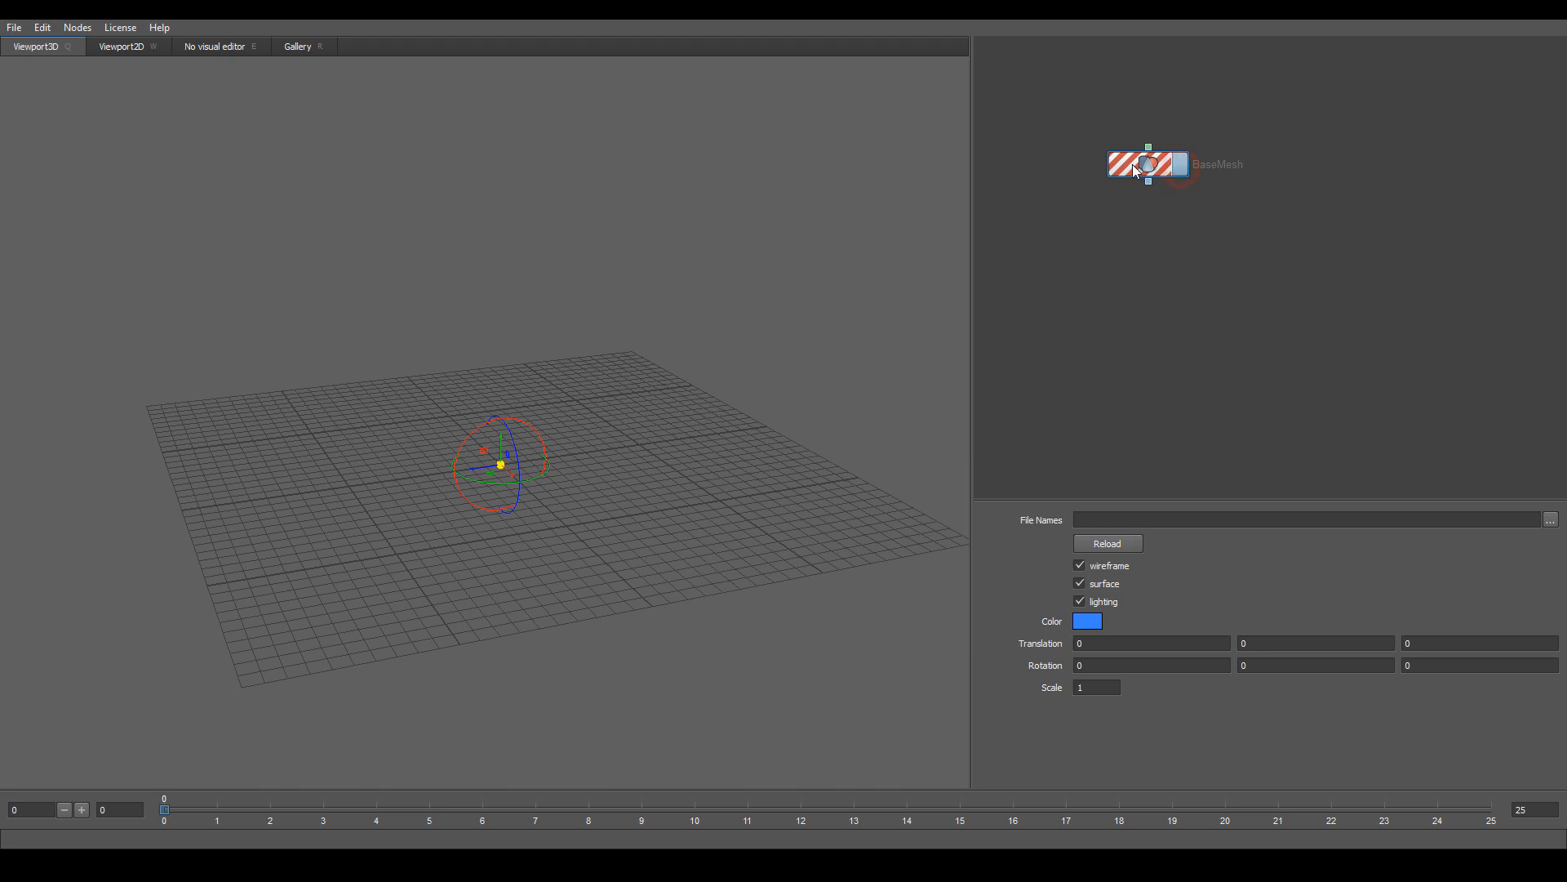
left_click_drag(1126, 166, 1109, 161)
left_click(1148, 224)
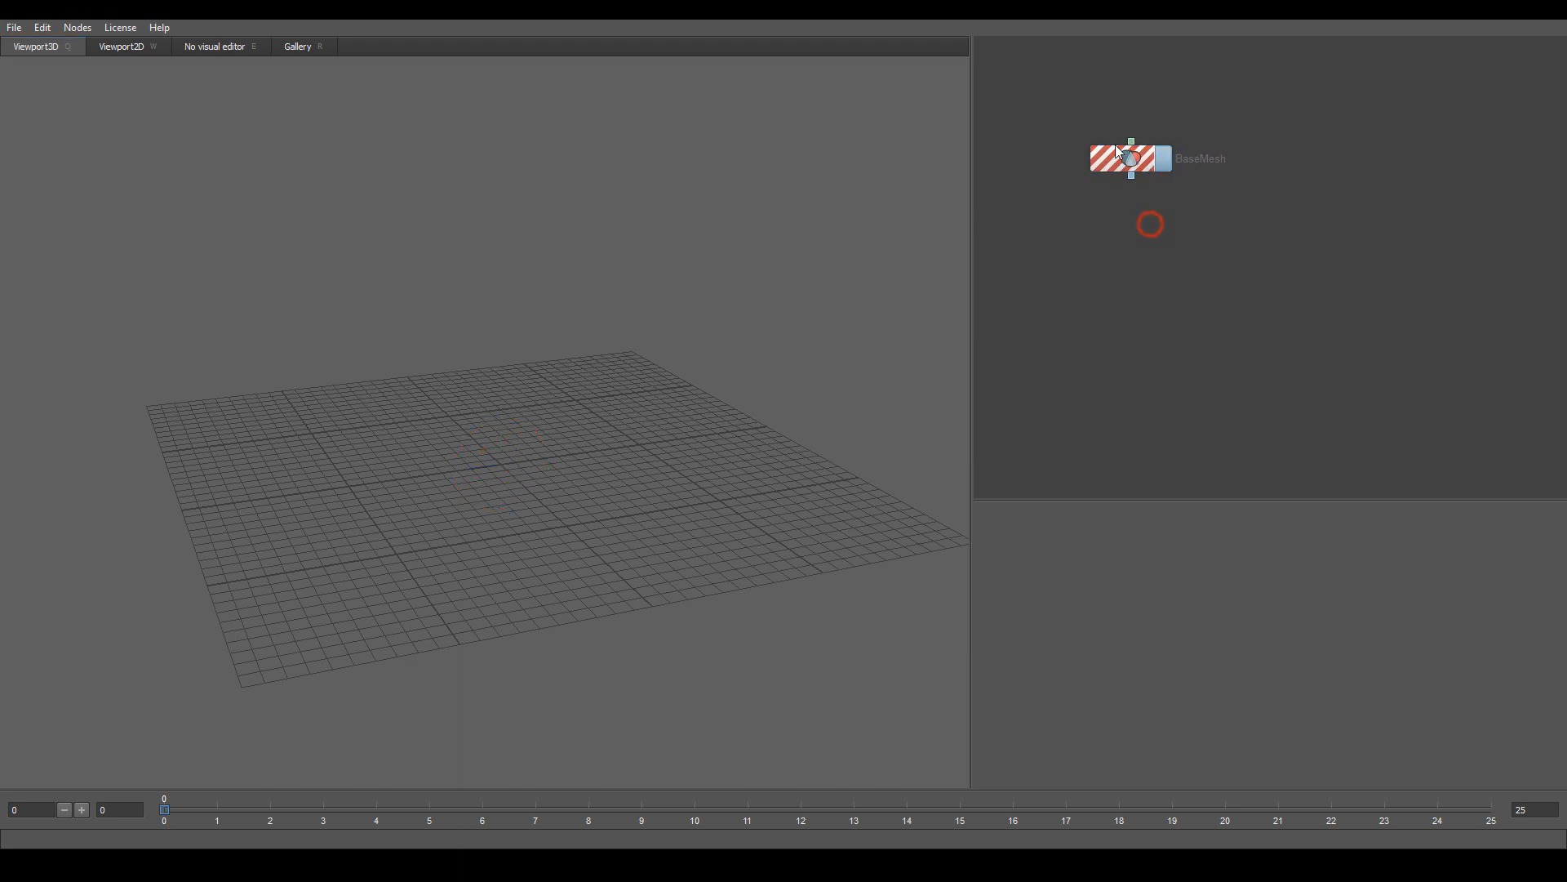
- Load WrapHead.OBJ from H:/Samuel Jackson/obj/NEW into the BaseMesh node
left_click(1123, 159)
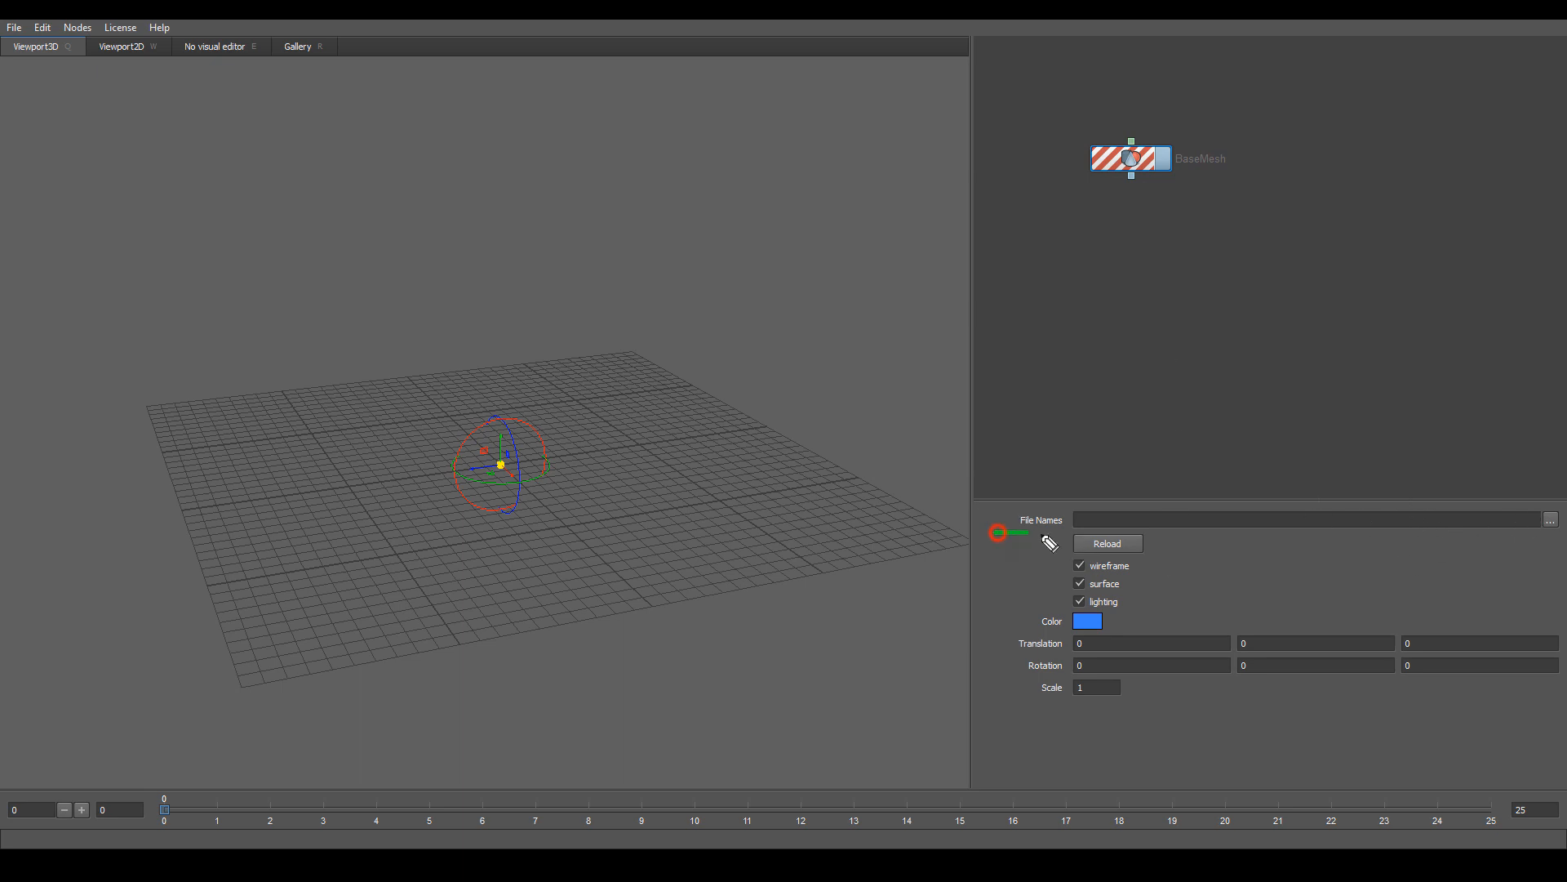
left_click_drag(995, 531, 1061, 534)
mouse_move(1542, 507)
left_mouse_down()
mouse_move(1561, 526)
mouse_move(1539, 538)
mouse_move(1554, 505)
left_mouse_up()
key("Escape")
left_click(1550, 521)
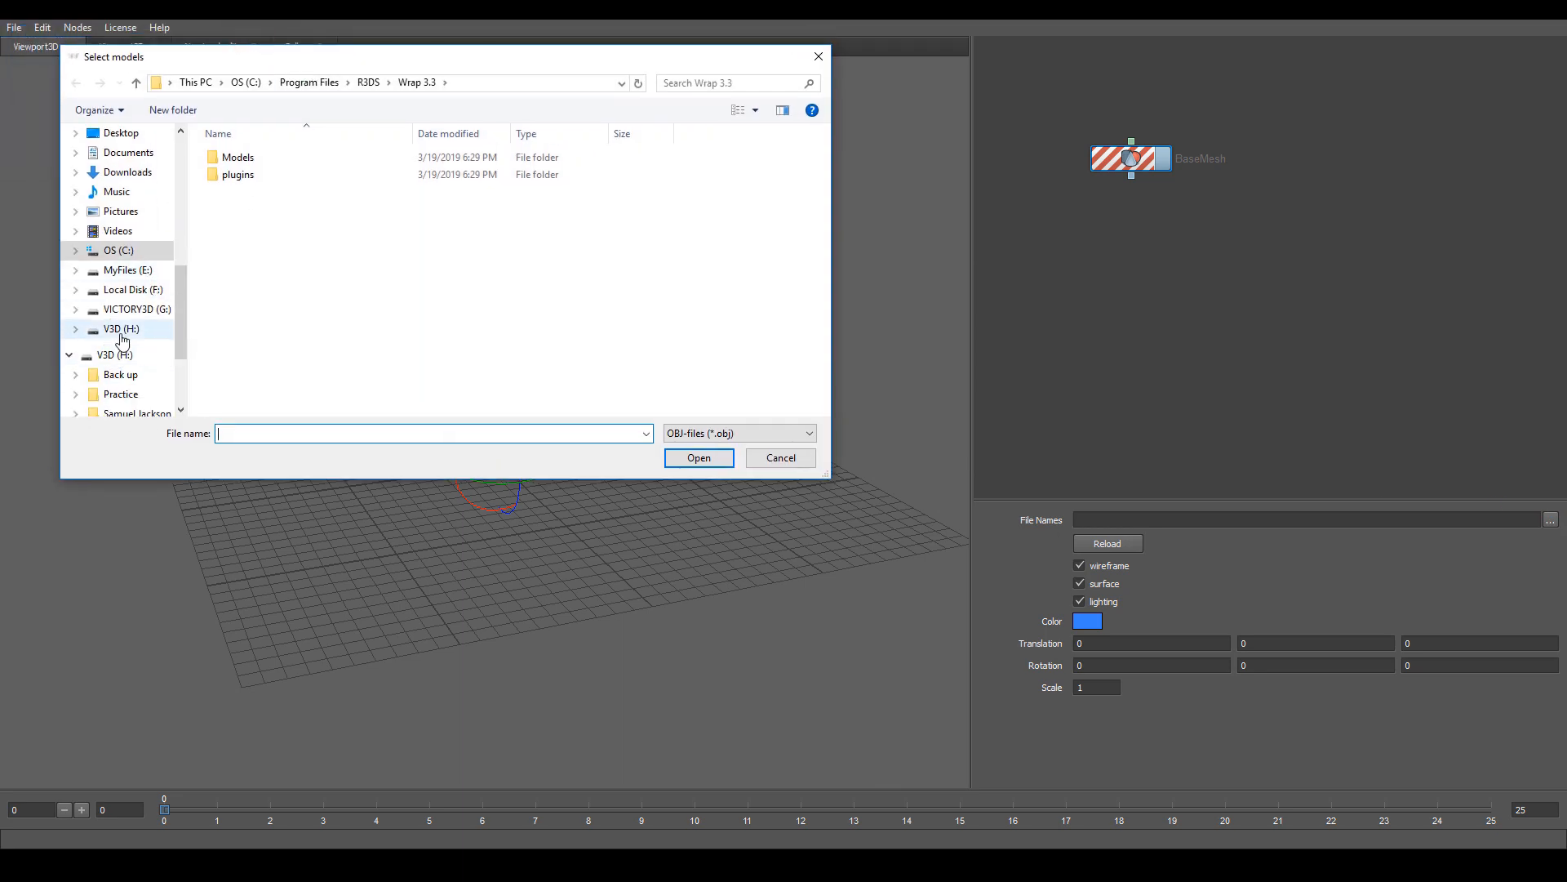
left_click(121, 330)
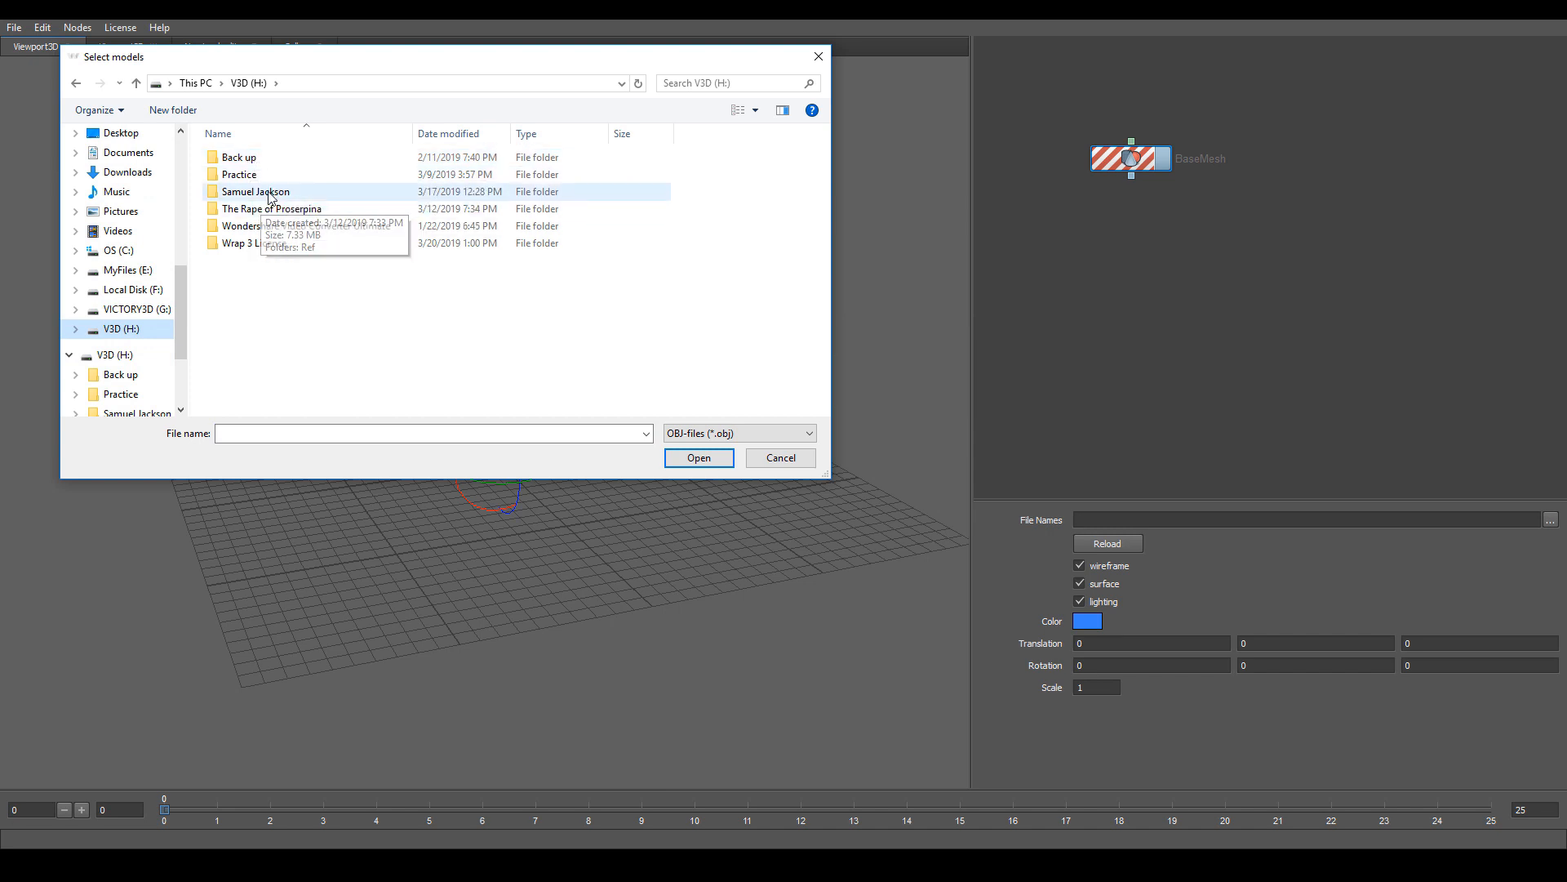
double_click(260, 193)
double_click(231, 176)
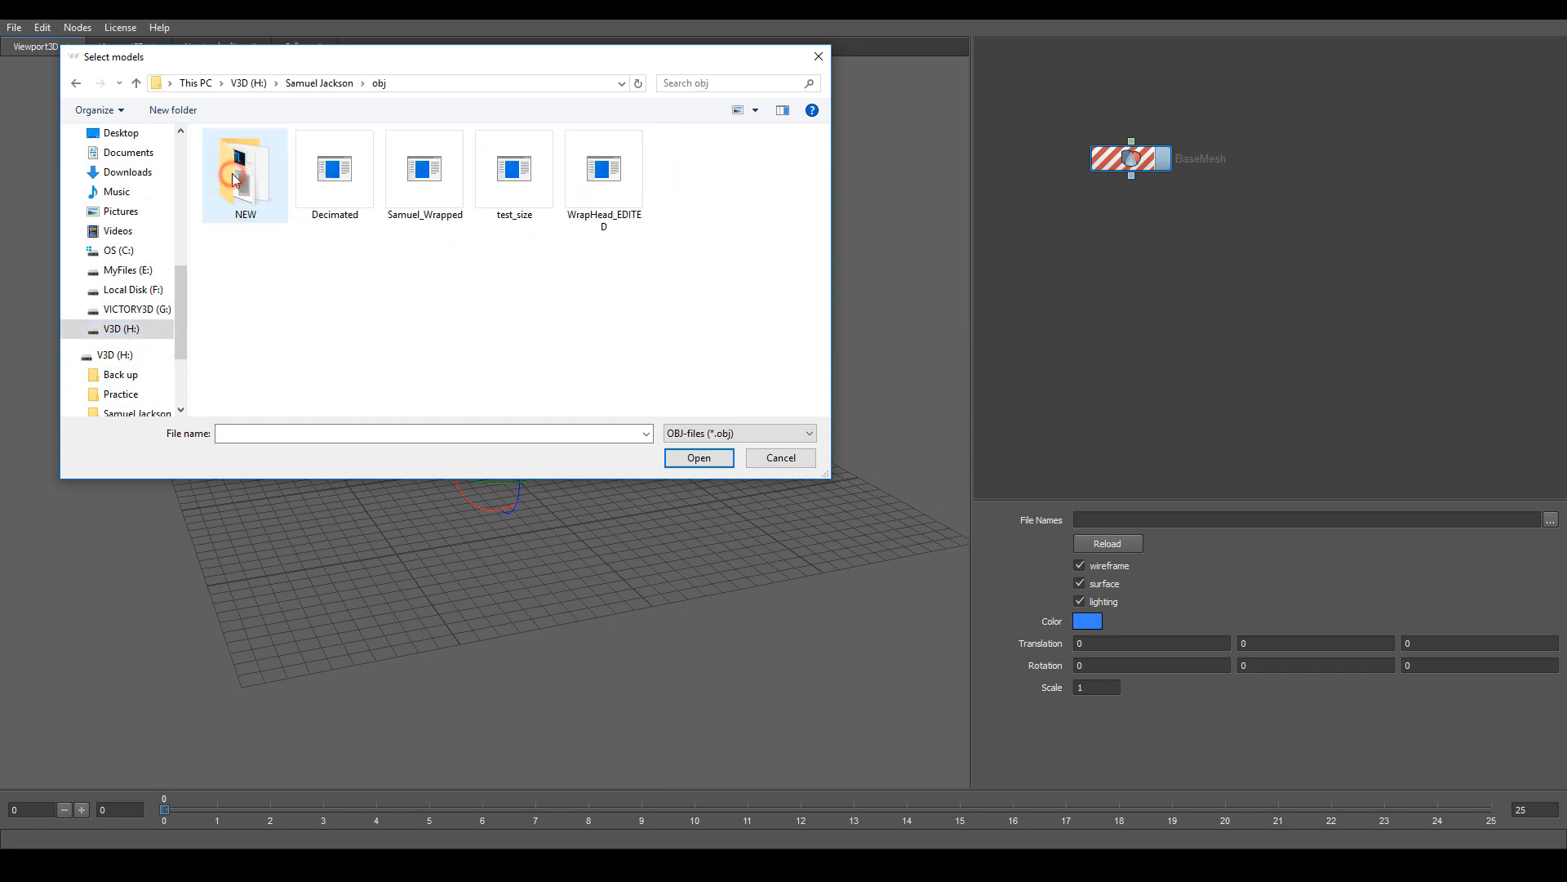
double_click(241, 173)
left_click(343, 173)
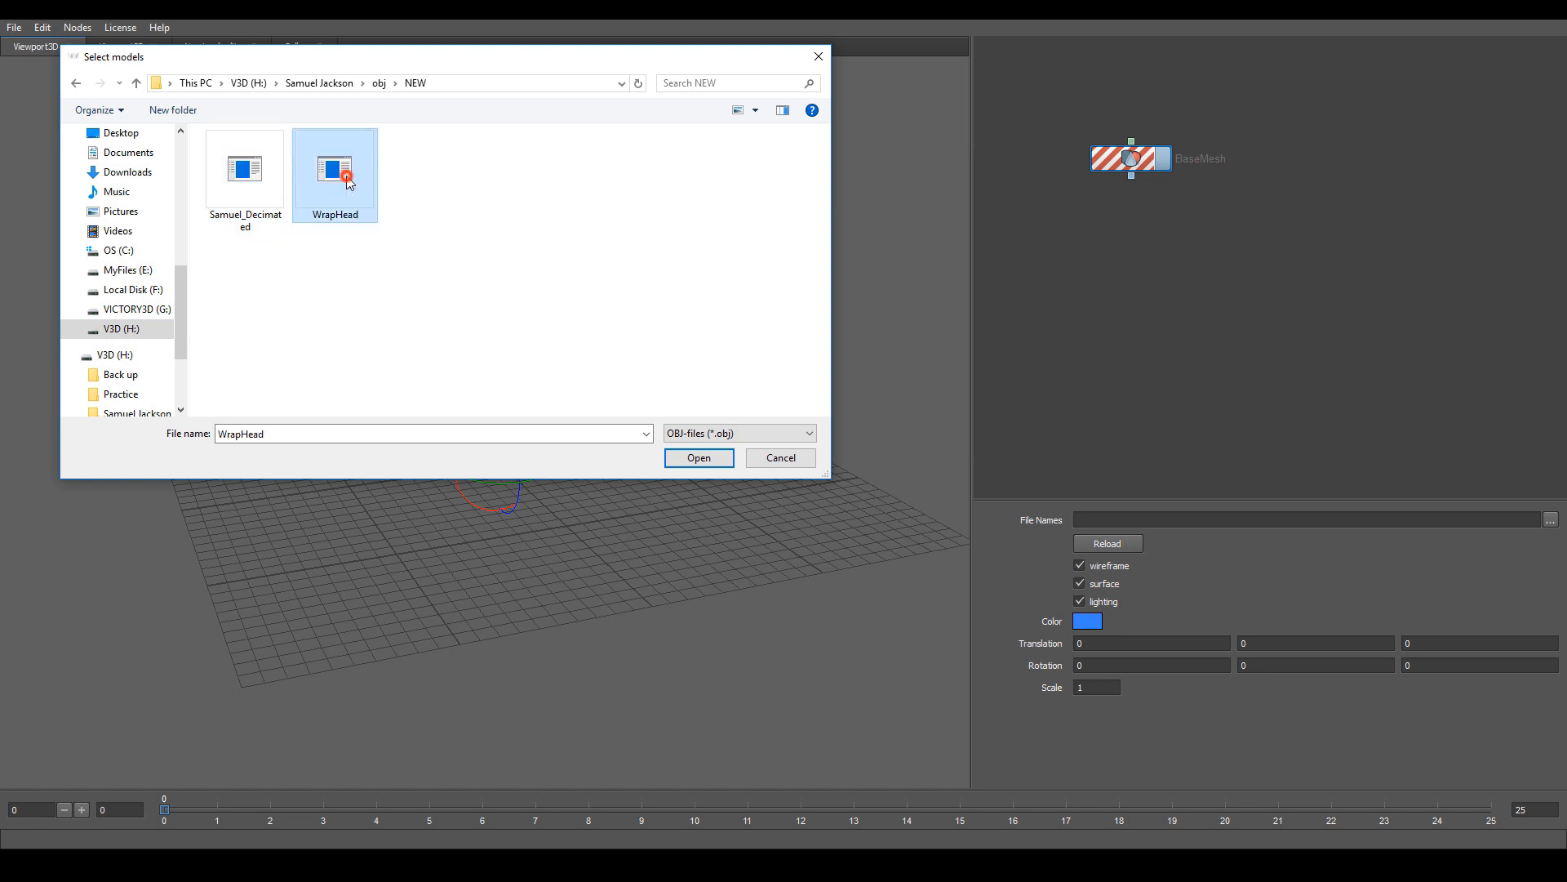
double_click(351, 175)
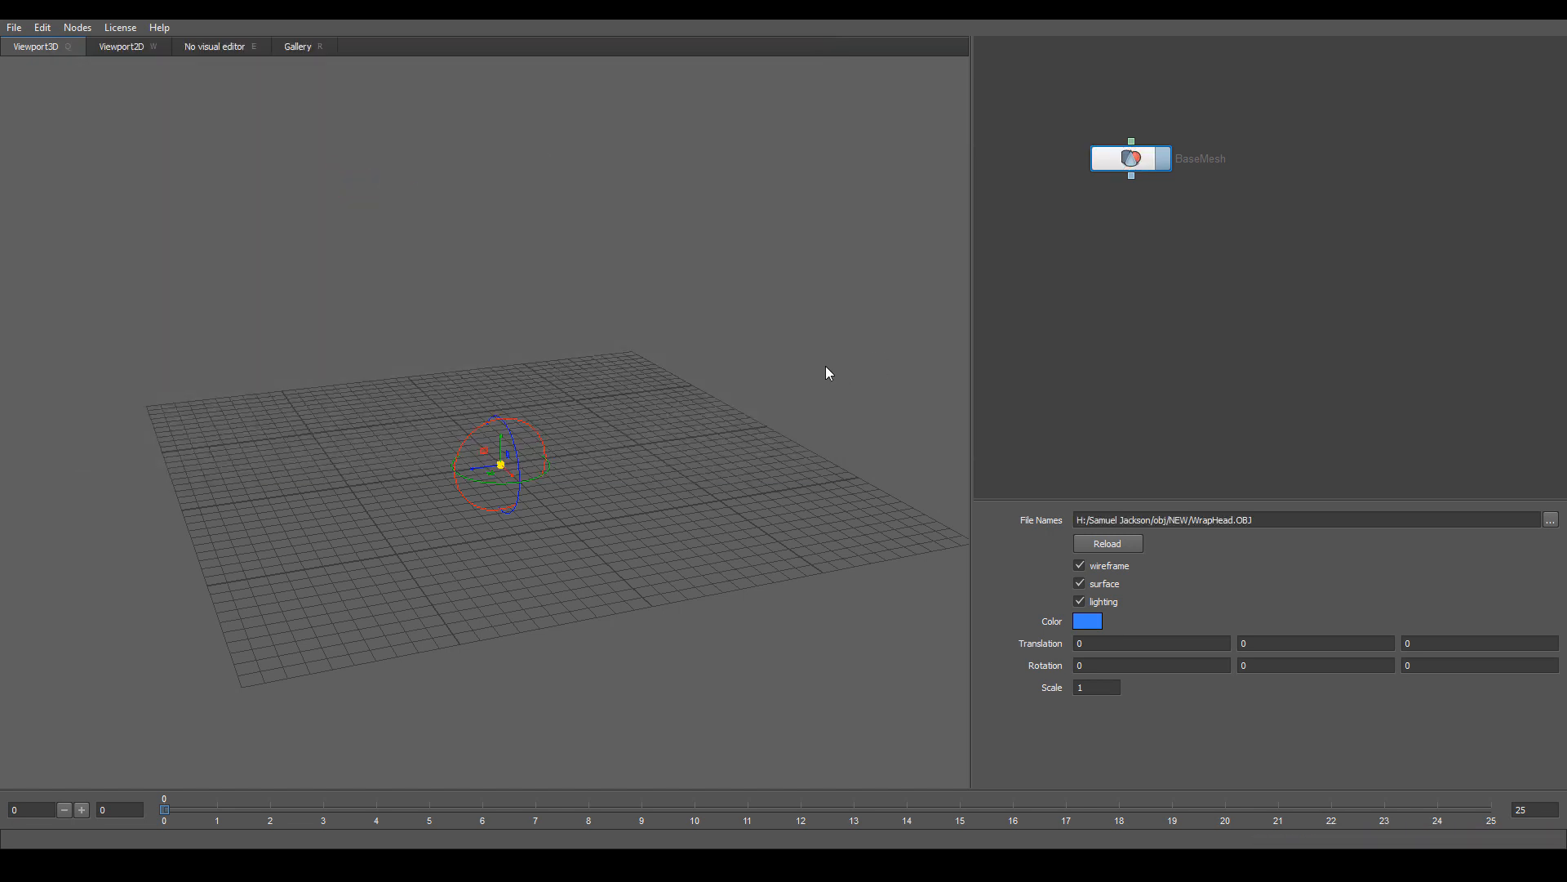
- Locate the loaded head mesh in the 3D viewport and bring it to the middle of the view
left_click_drag(755, 494, 706, 516)
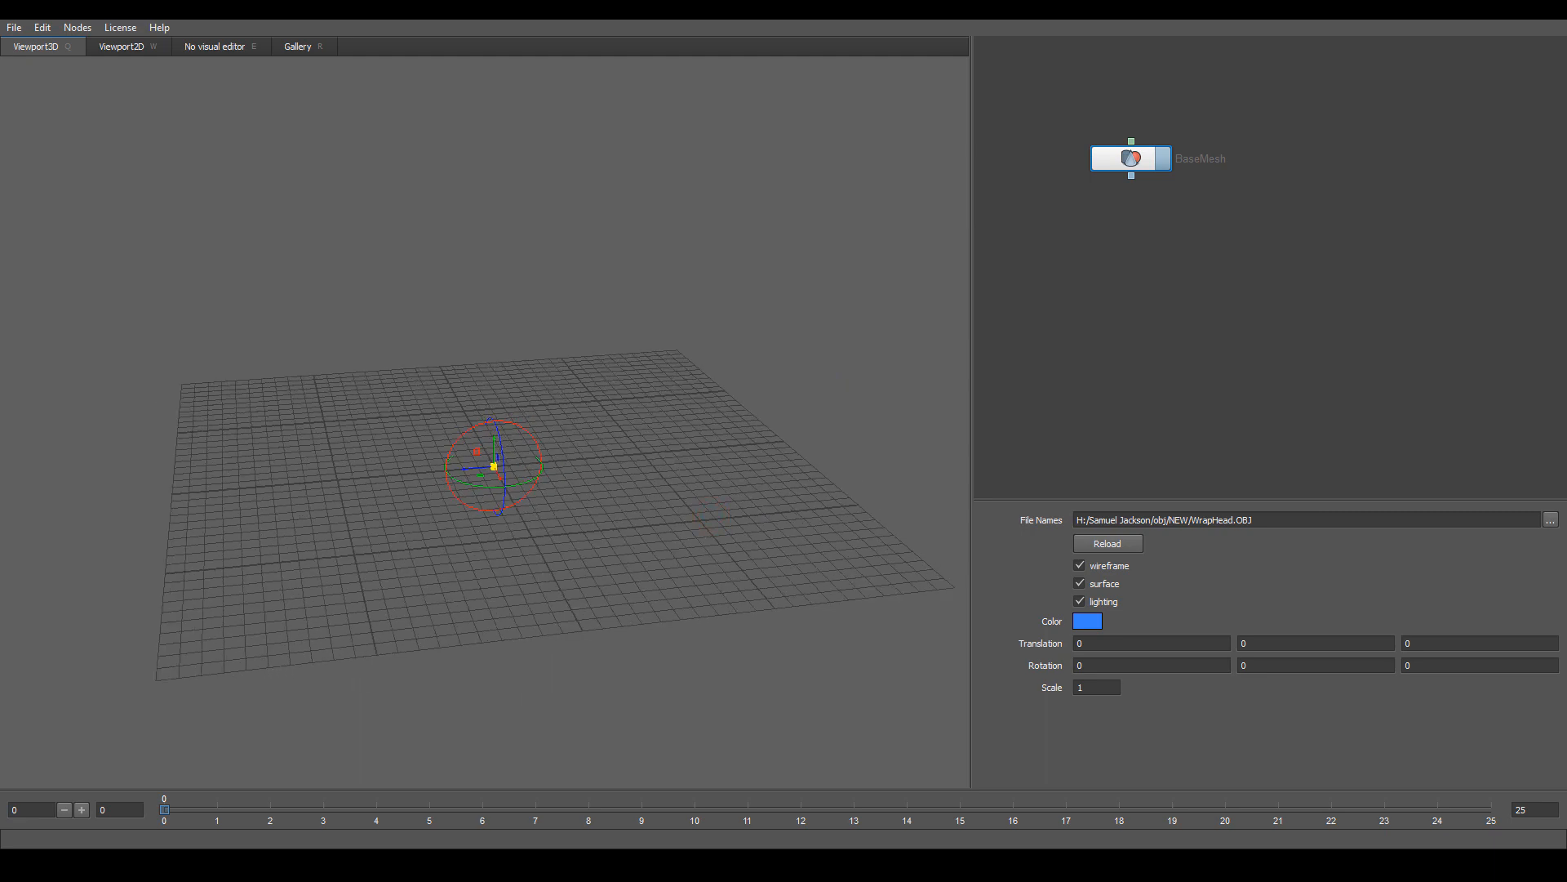
mouse_move(698, 450)
left_mouse_down()
mouse_move(561, 473)
mouse_move(583, 434)
left_mouse_up()
right_click_drag(839, 545, 558, 454)
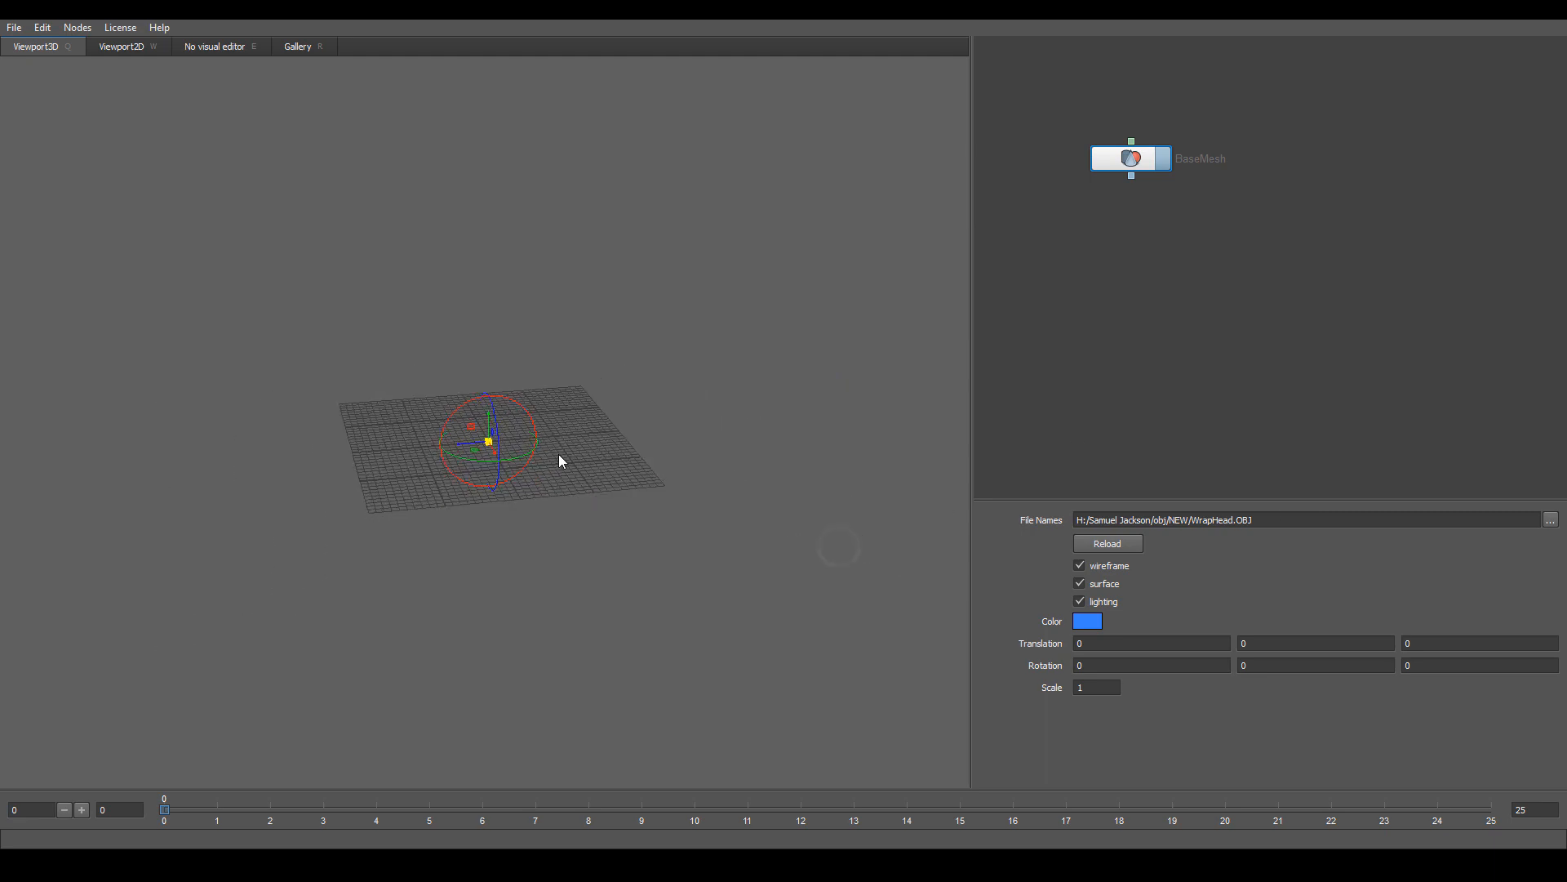
right_click_drag(727, 515, 346, 374)
left_click_drag(348, 381, 658, 238)
right_click_drag(604, 213, 718, 333)
middle_click_drag(718, 333, 654, 415)
left_click_drag(654, 415, 679, 394)
right_click_drag(672, 397, 668, 390)
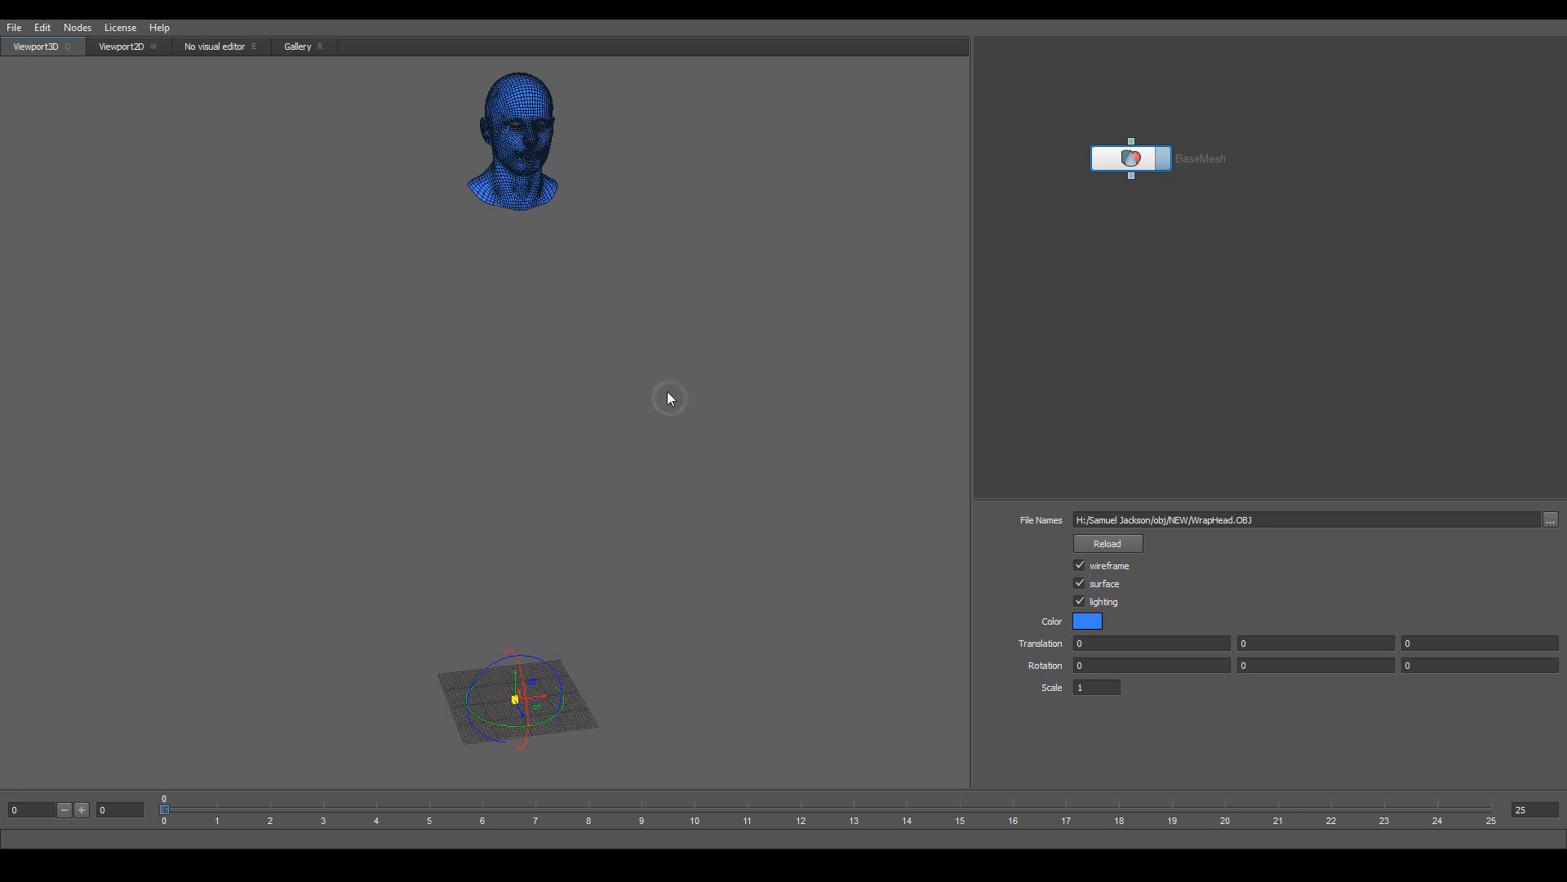
middle_click_drag(668, 390, 646, 415)
left_click_drag(655, 422, 602, 400)
left_click_drag(541, 310, 574, 311)
middle_click_drag(516, 157, 514, 320)
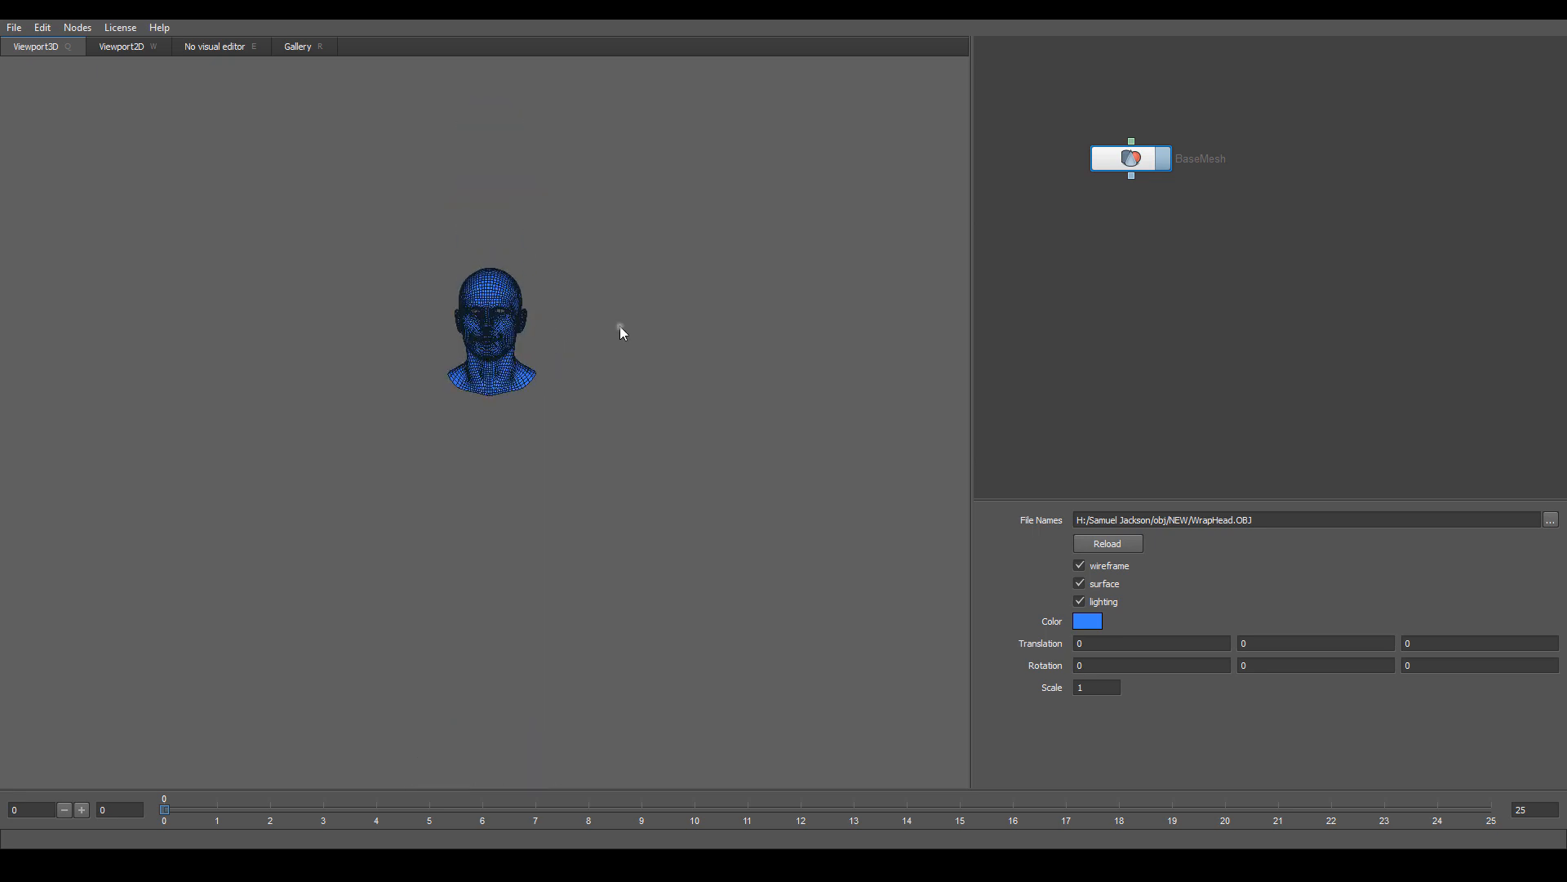
- Examine the head mesh's wireframe topology up close from the front and side
right_click_drag(620, 326, 654, 274)
middle_click_drag(653, 274, 673, 424)
right_click_drag(673, 424, 808, 392)
left_click_drag(783, 408, 919, 394)
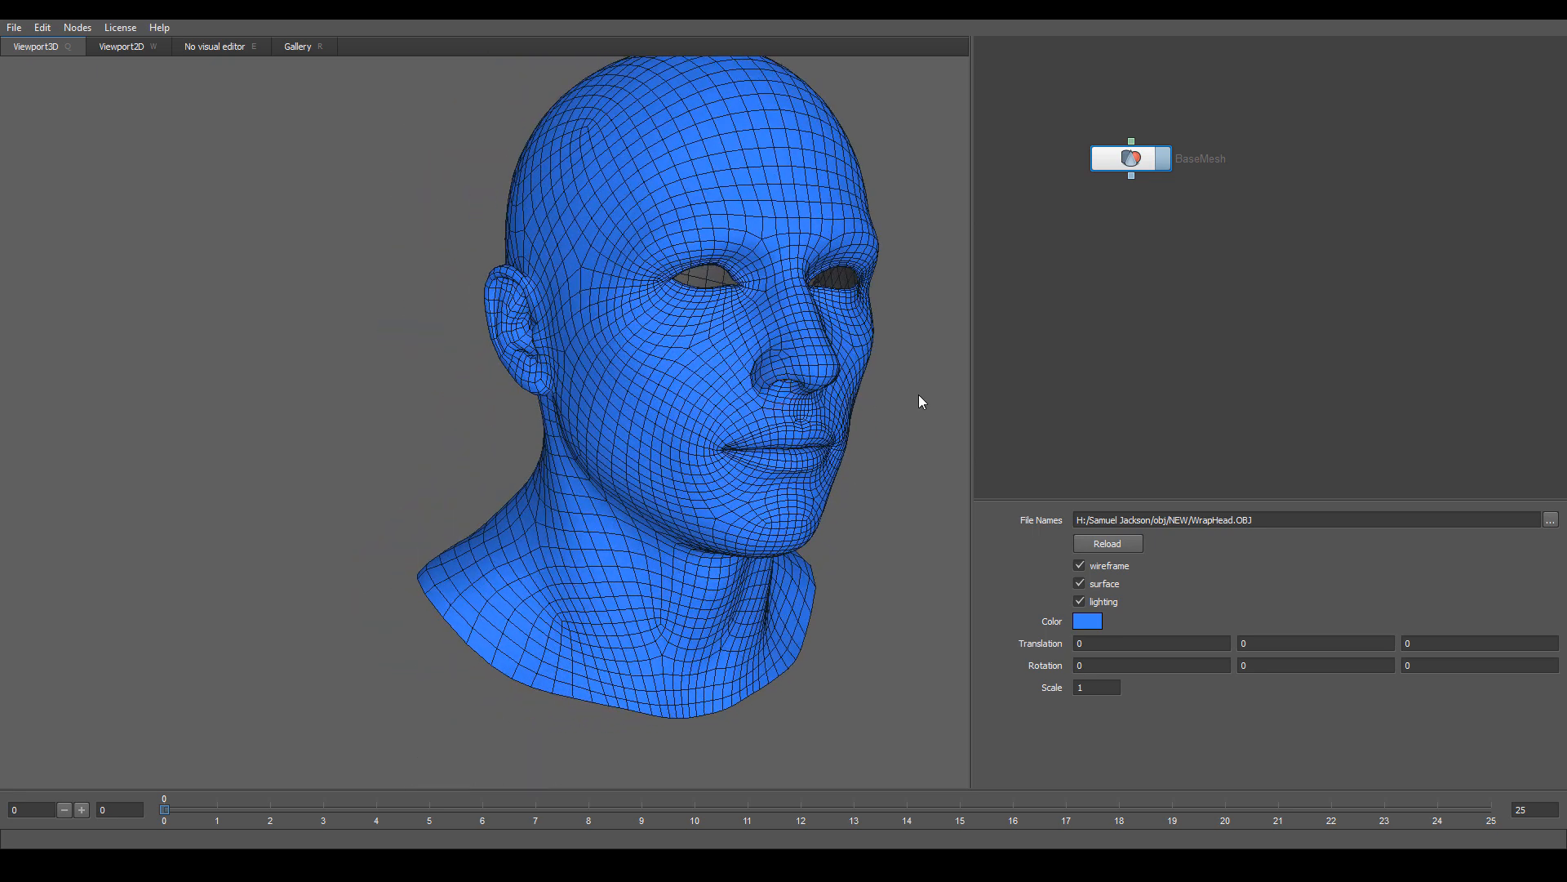
middle_click_drag(918, 395, 745, 400)
right_click_drag(816, 430, 596, 385)
middle_click_drag(596, 385, 617, 278)
right_click_drag(811, 364, 857, 359)
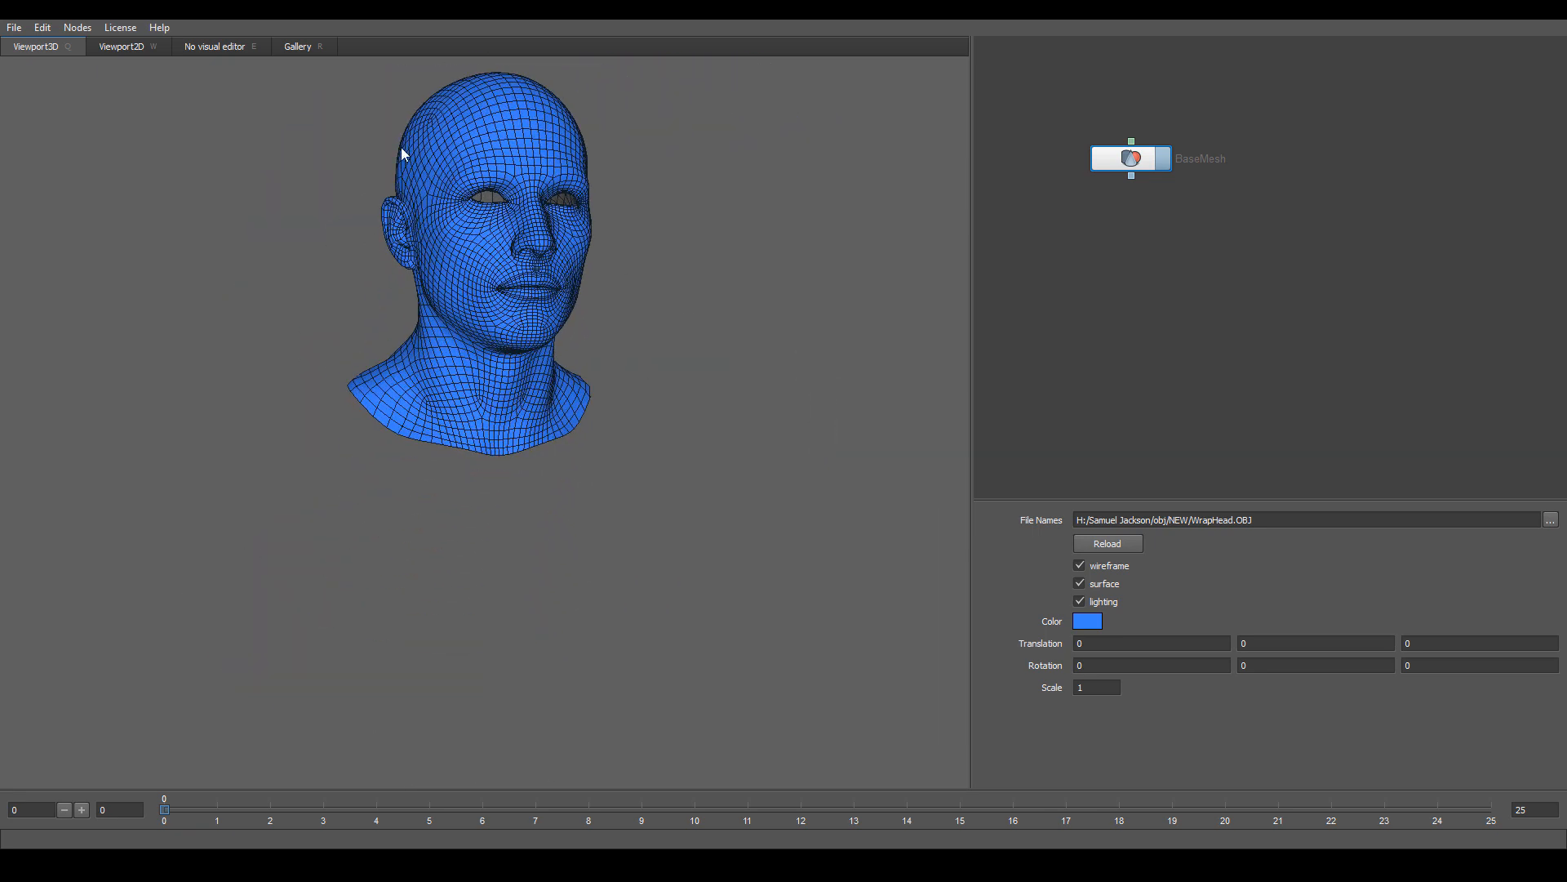
right_click_drag(737, 188, 791, 186)
middle_click_drag(790, 186, 799, 427)
left_click_drag(798, 428, 728, 429)
right_click_drag(718, 424, 661, 378)
left_click_drag(662, 378, 759, 378)
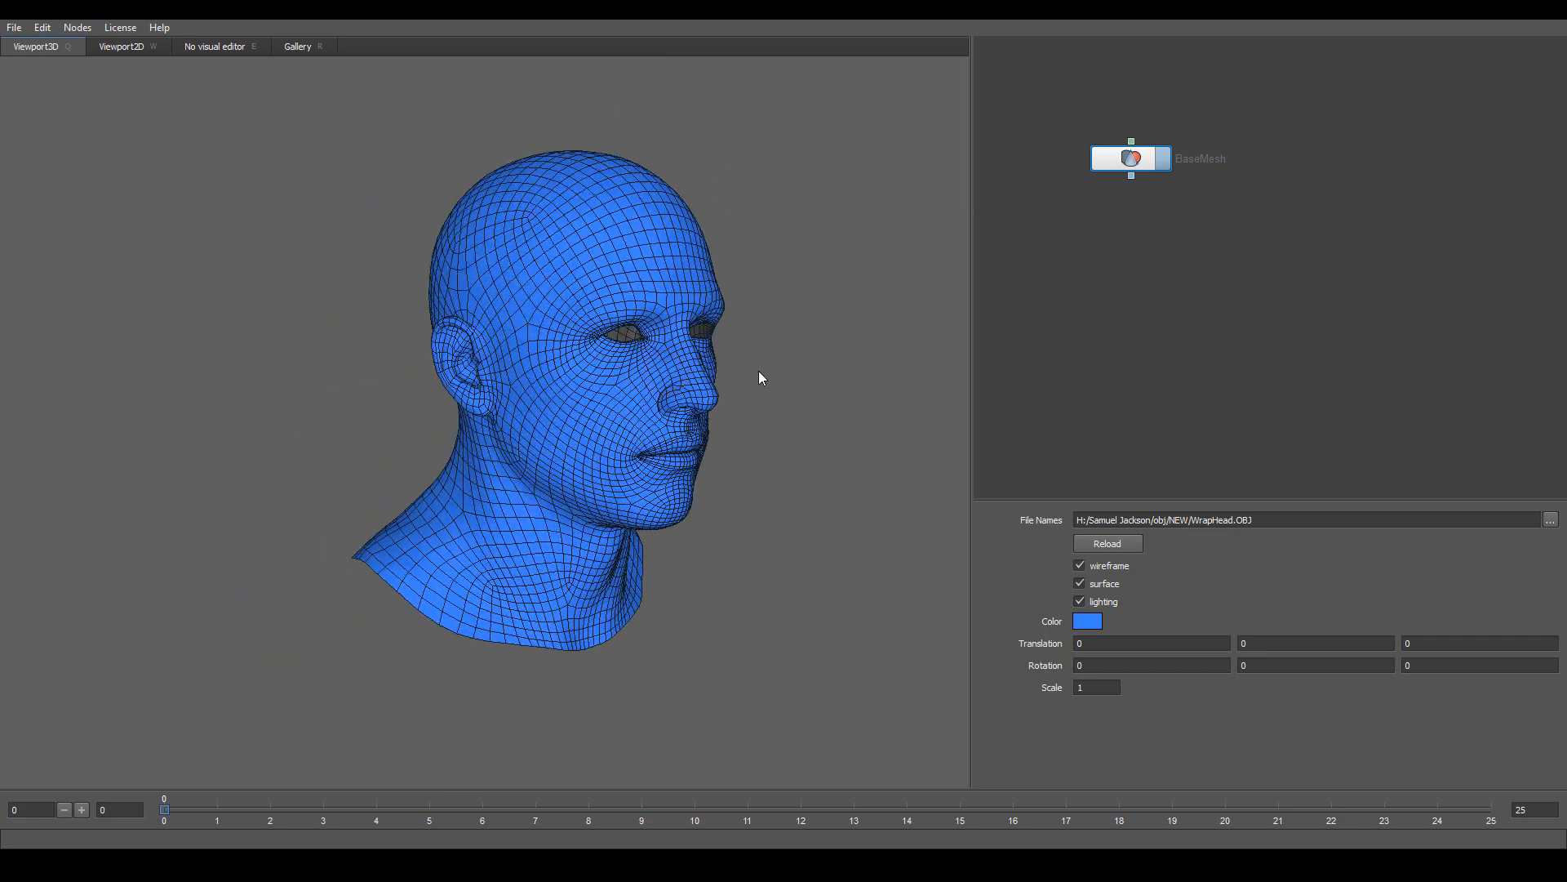
right_click_drag(849, 408, 763, 408)
left_click_drag(761, 402, 679, 396)
right_click_drag(678, 396, 776, 465)
middle_click_drag(746, 418, 751, 398)
left_click_drag(764, 401, 745, 370)
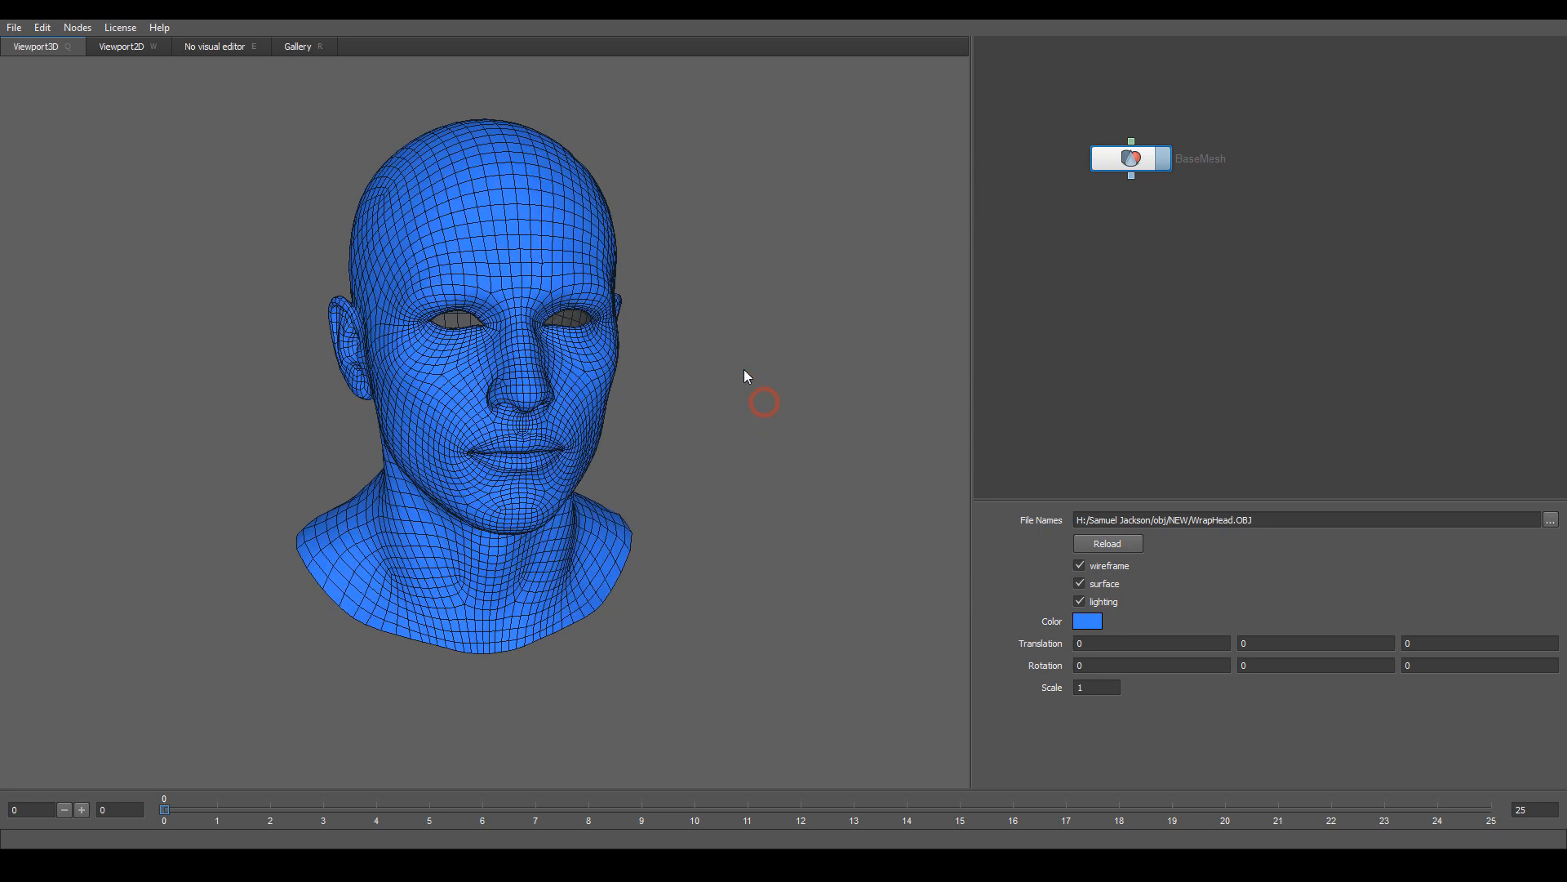
- Add a second LoadGeom node to the graph and place it beside the BaseMesh node
mouse_move(1328, 284)
middle_mouse_down()
mouse_move(1313, 254)
mouse_move(1330, 262)
middle_mouse_up()
left_click(1329, 213)
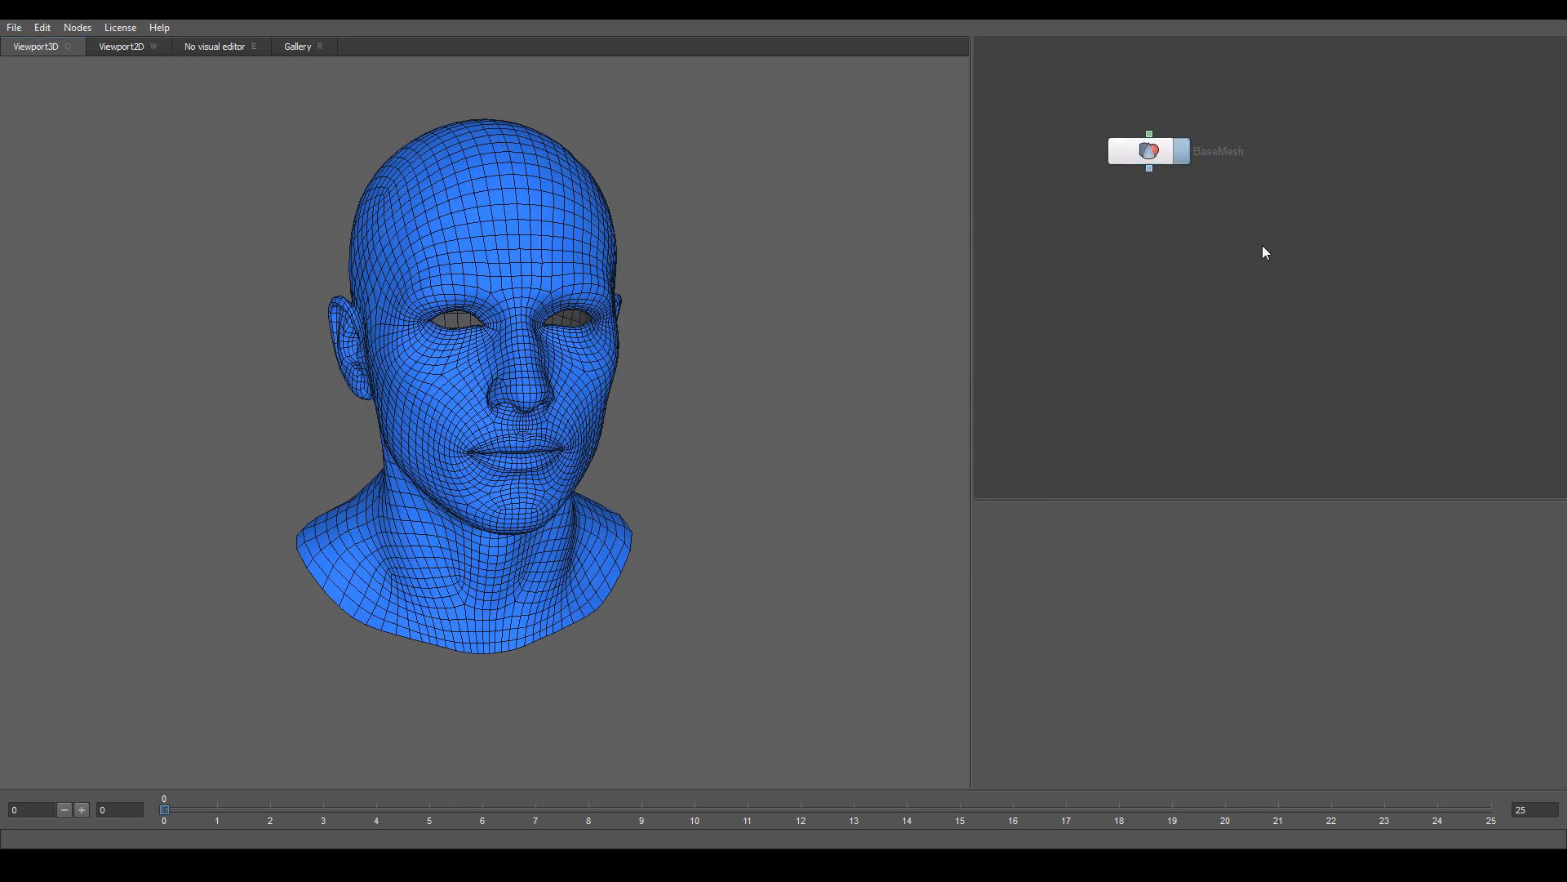
scroll(1257, 247, "down", 1)
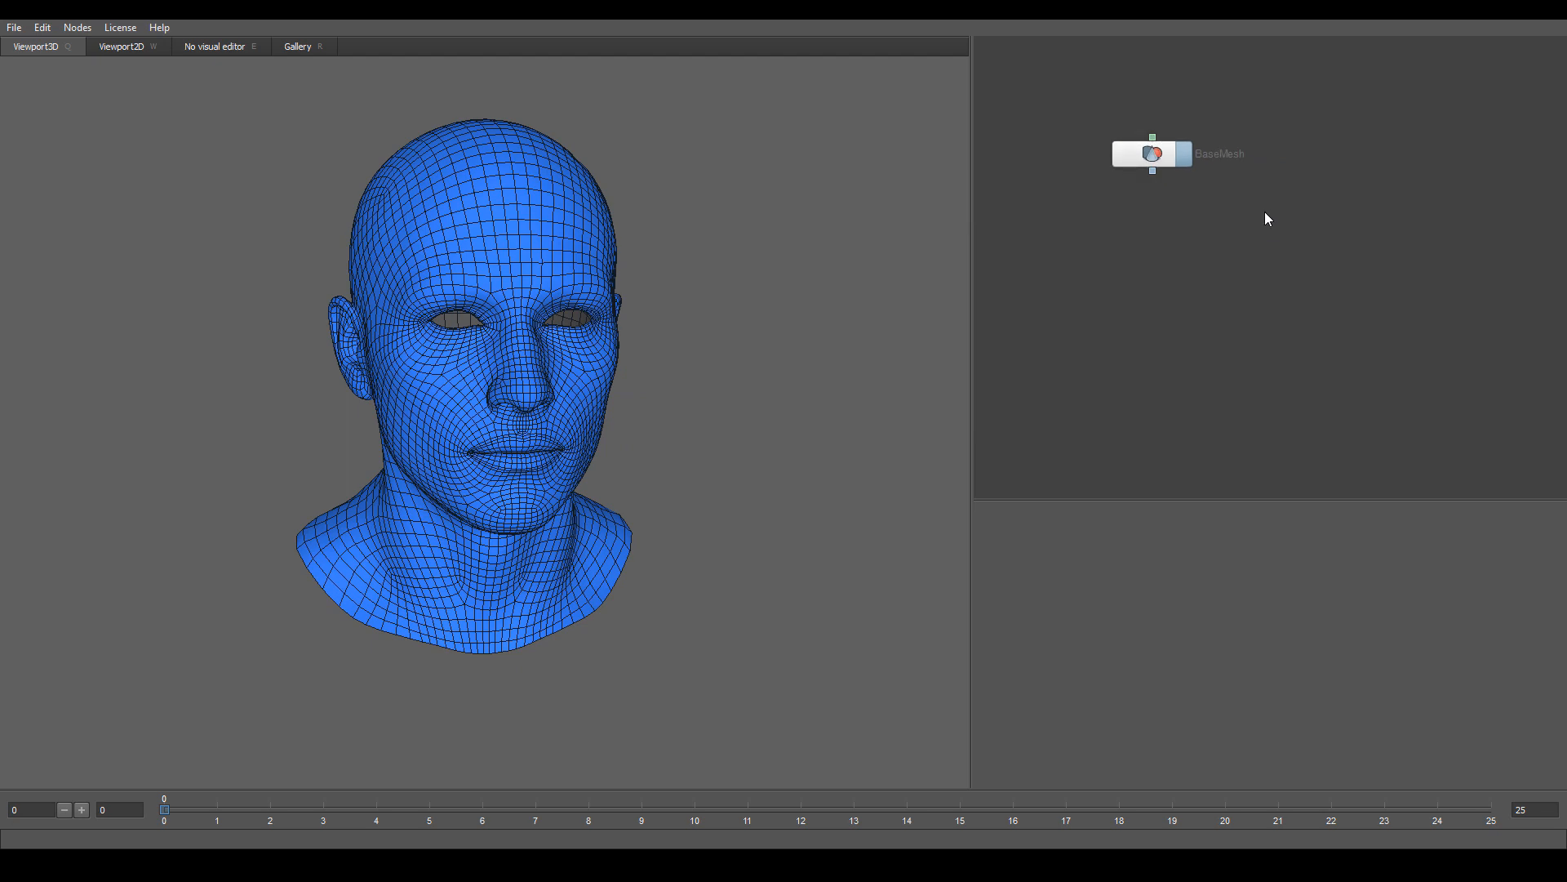
right_click(1296, 247)
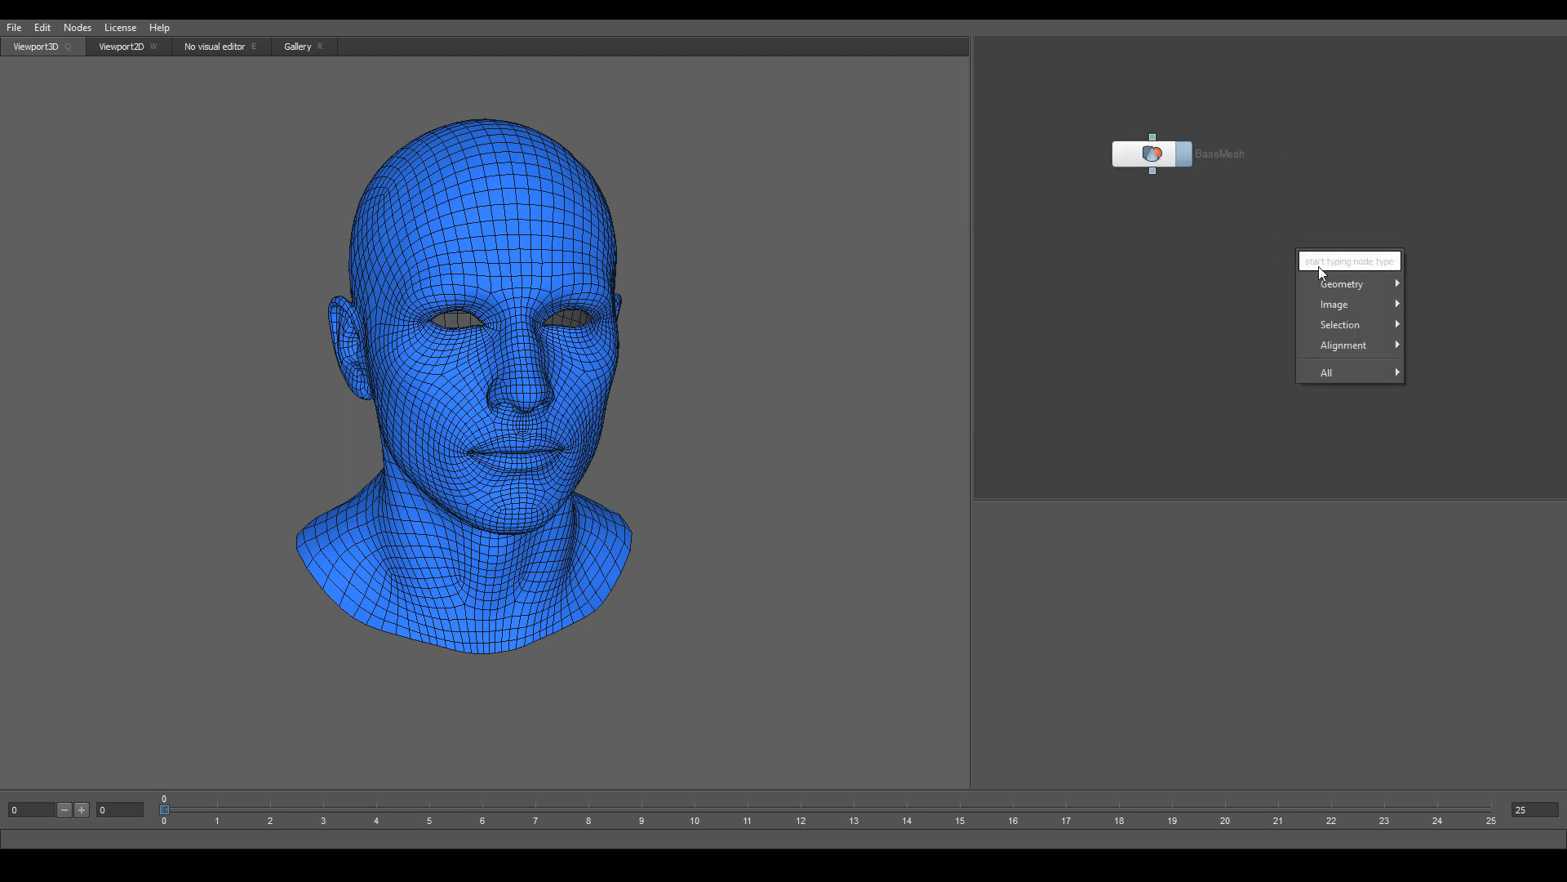
mouse_move(1344, 284)
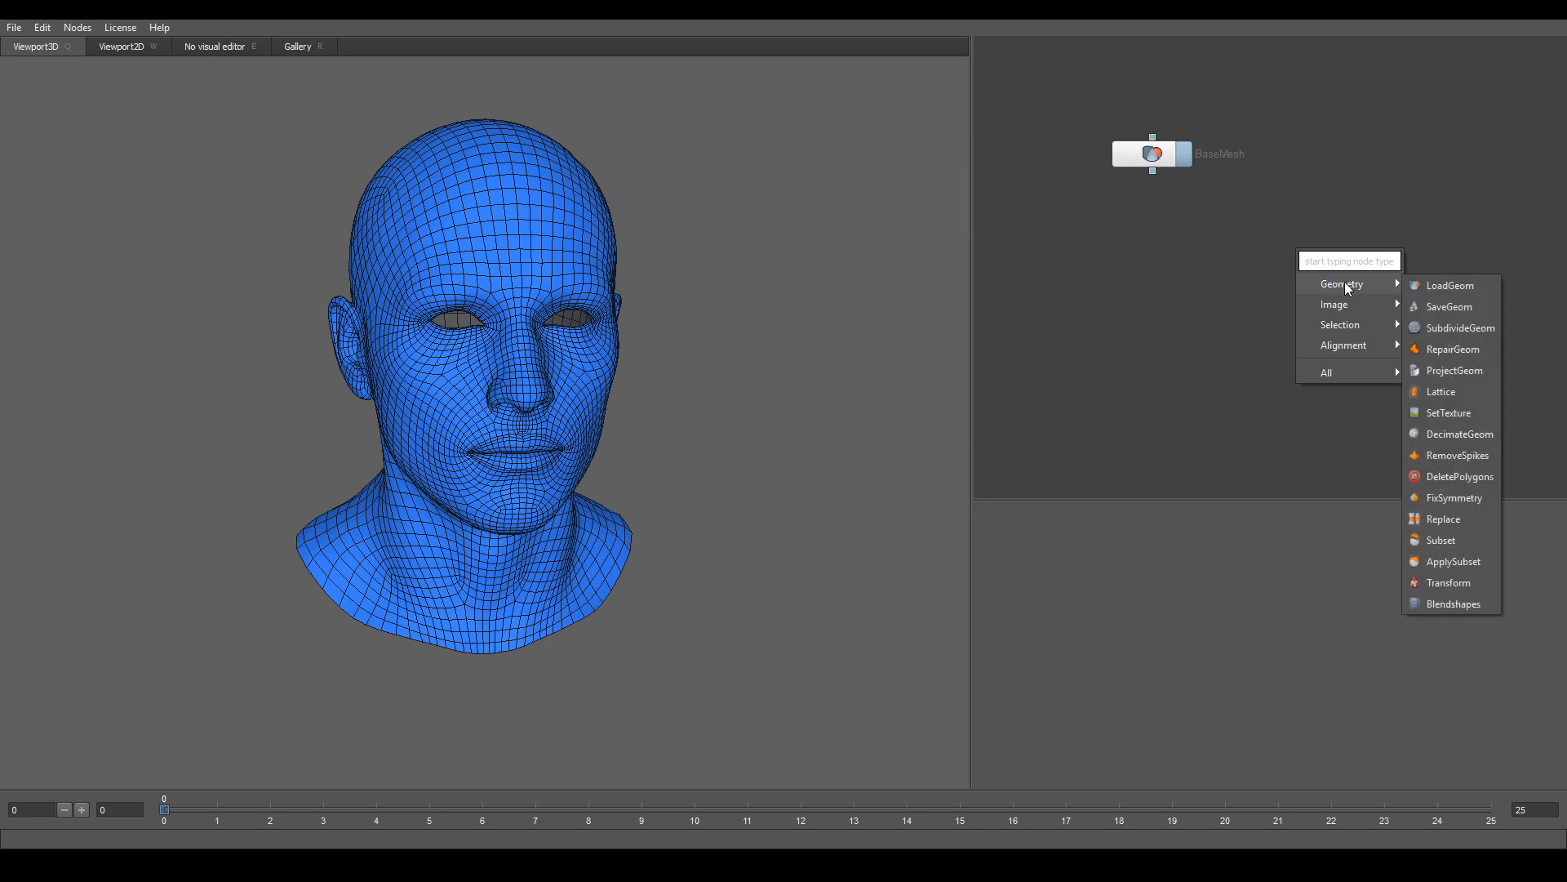
left_click(1449, 286)
left_click_drag(1359, 266, 1383, 211)
- Rename the second LoadGeom node as SculptHighRes
double_click(1425, 214)
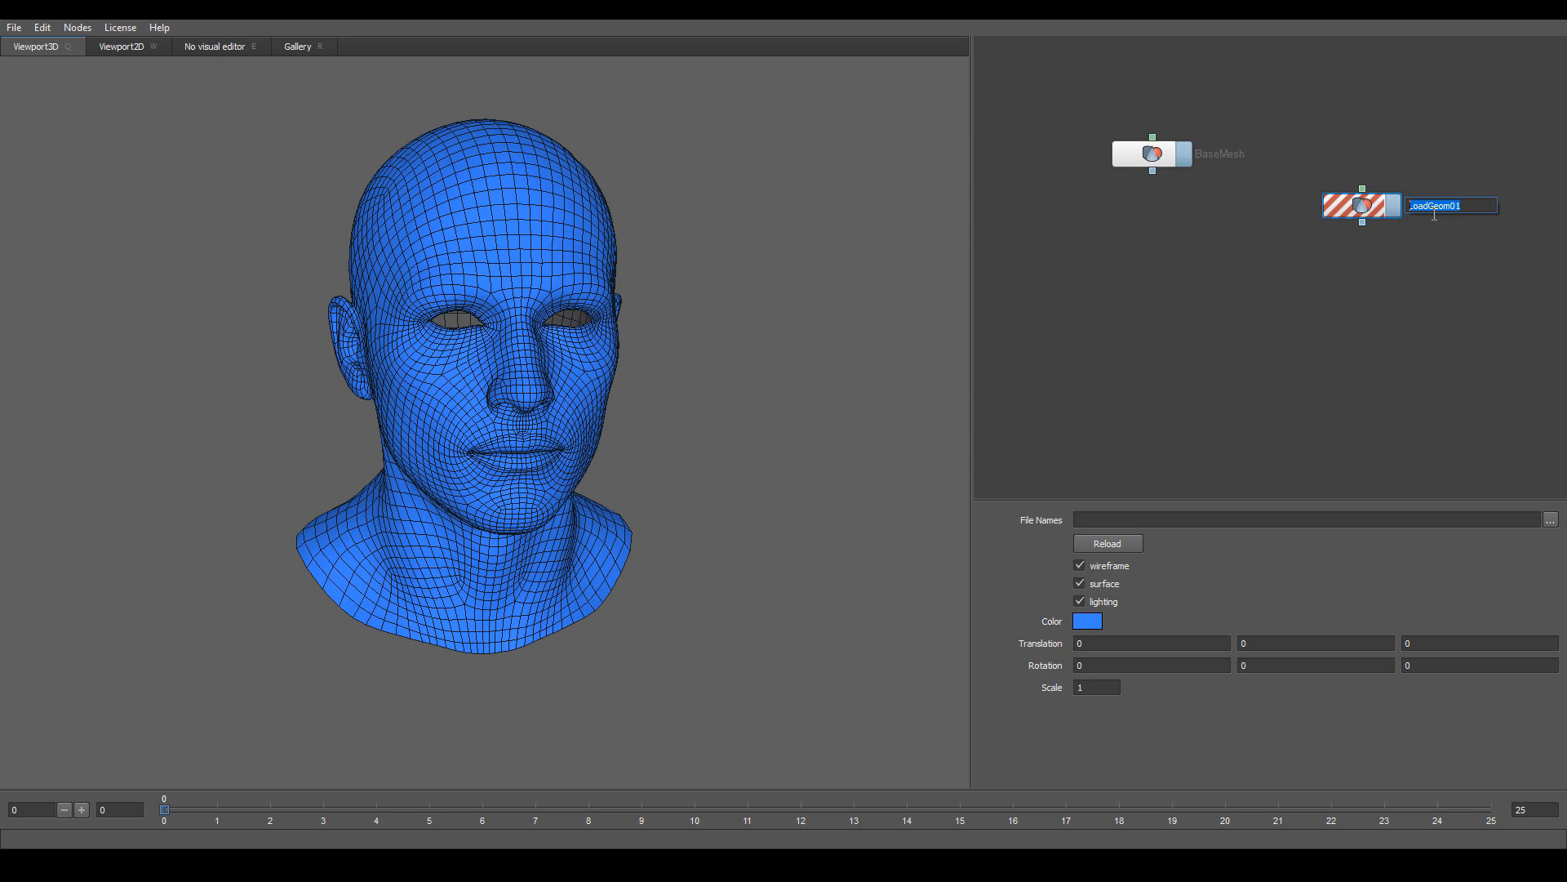
type("s")
double_click(1443, 206)
type("gh")
key("Return")
left_click(1483, 286)
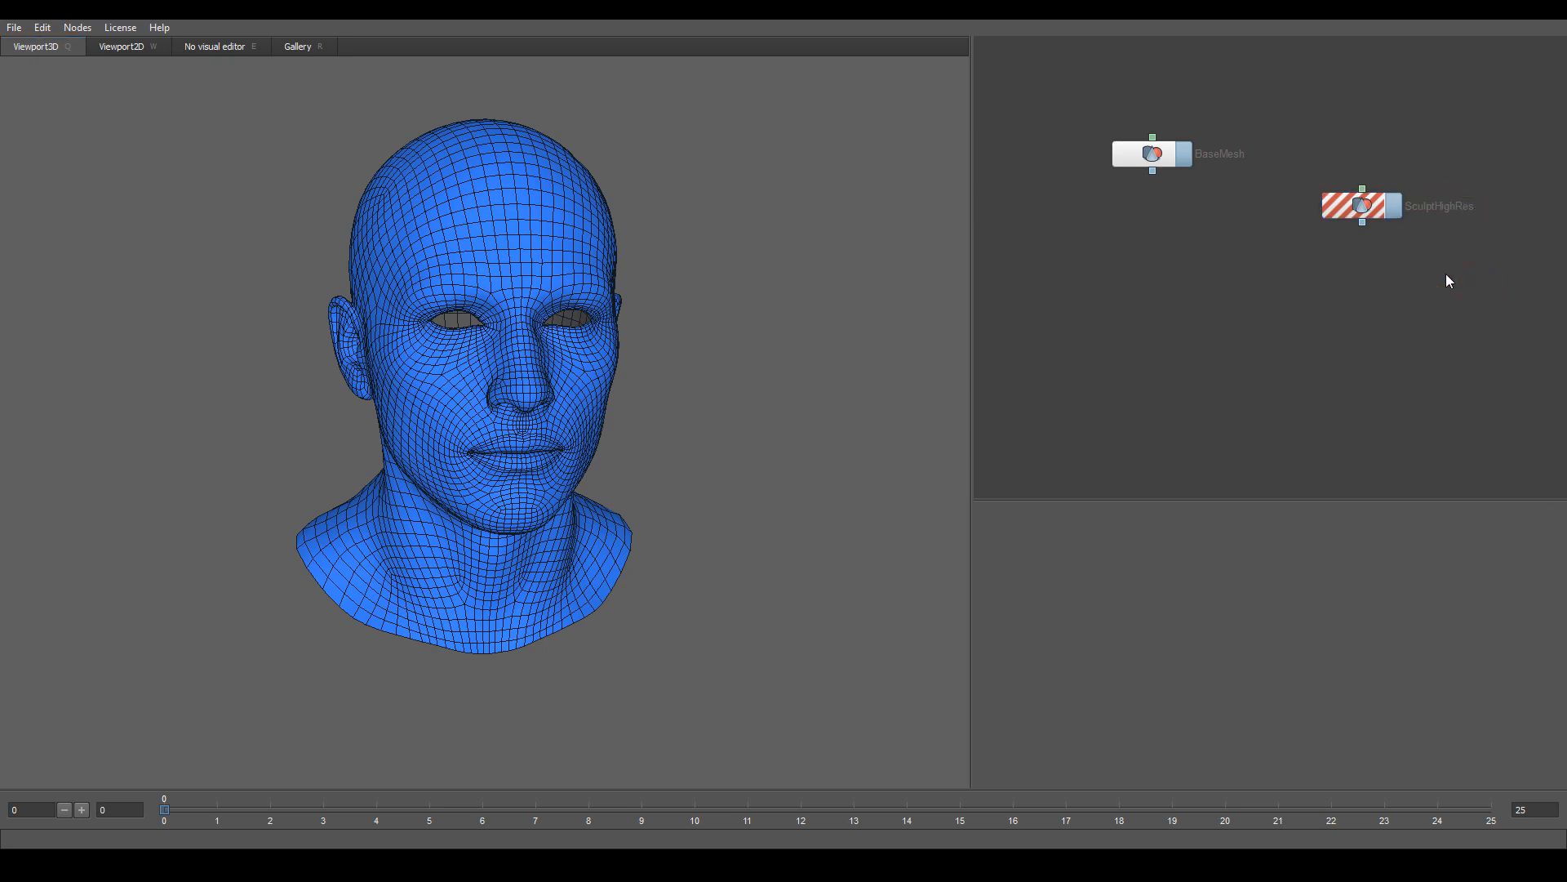
- Check the visibility switches of the SculptHighRes and BaseMesh nodes by hiding and showing their geometry
left_click(1373, 205)
left_click(1395, 206)
left_click(1397, 209)
left_click(1396, 210)
left_click(1164, 158)
left_click_drag(1164, 159, 1132, 149)
left_click(1163, 145)
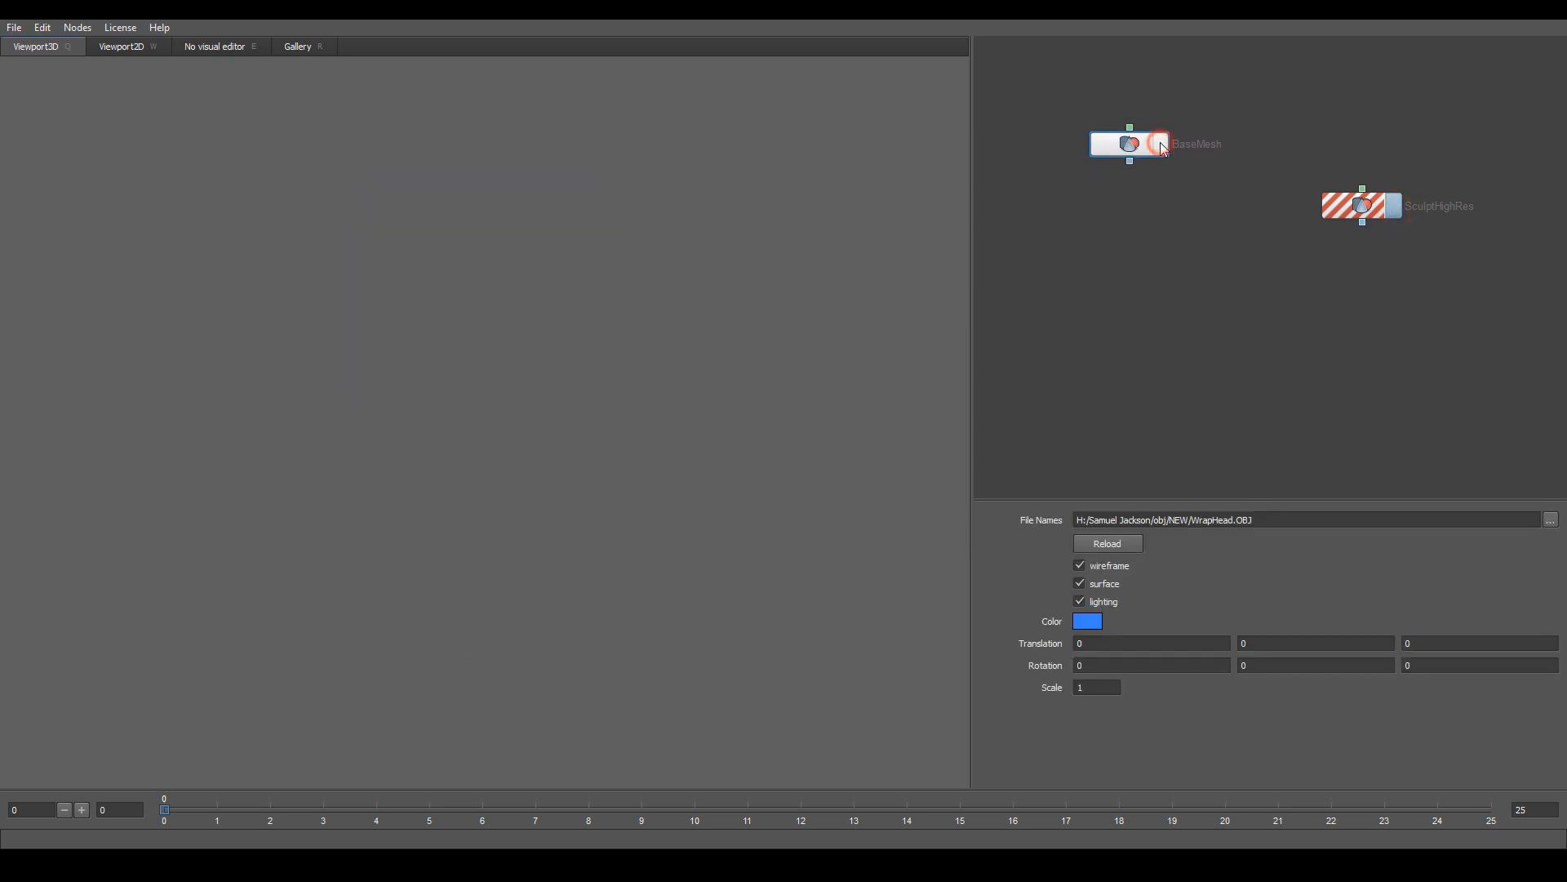
left_click(1163, 145)
left_click(1162, 145)
left_click(1163, 145)
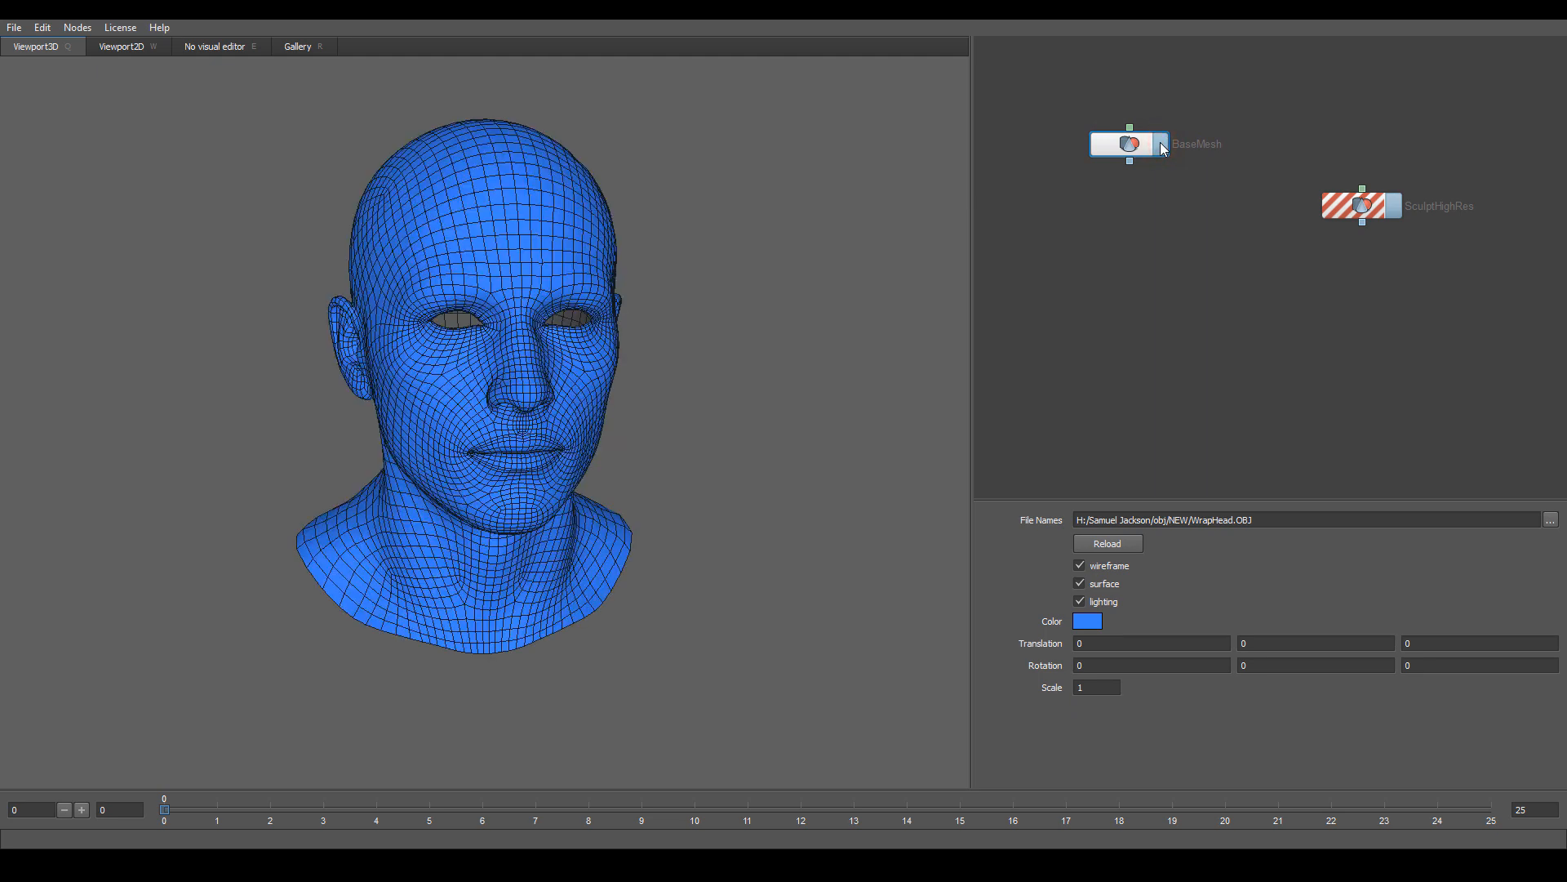
left_click(1162, 145)
left_click(1163, 145)
left_click(1163, 145)
left_click(1162, 145)
- Load Samuel_Decimated.OBJ from H:/Samuel Jackson/obj/NEW into the SculptHighRes node
mouse_move(1352, 208)
left_mouse_down()
mouse_move(1365, 190)
mouse_move(1372, 205)
left_mouse_up()
left_click_drag(1377, 194, 1386, 196)
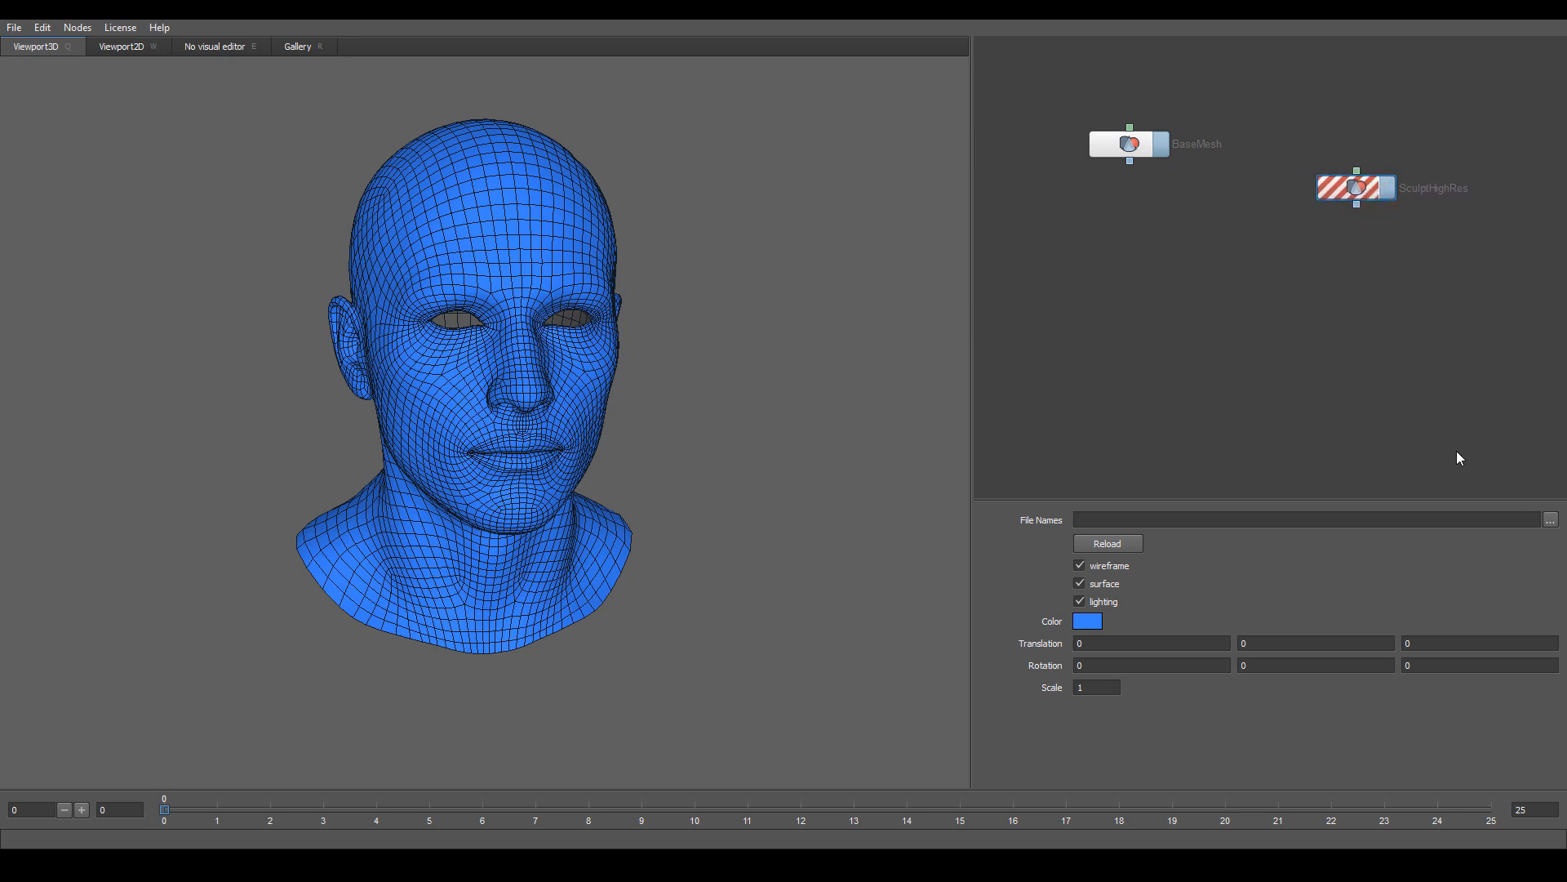
left_click(1550, 521)
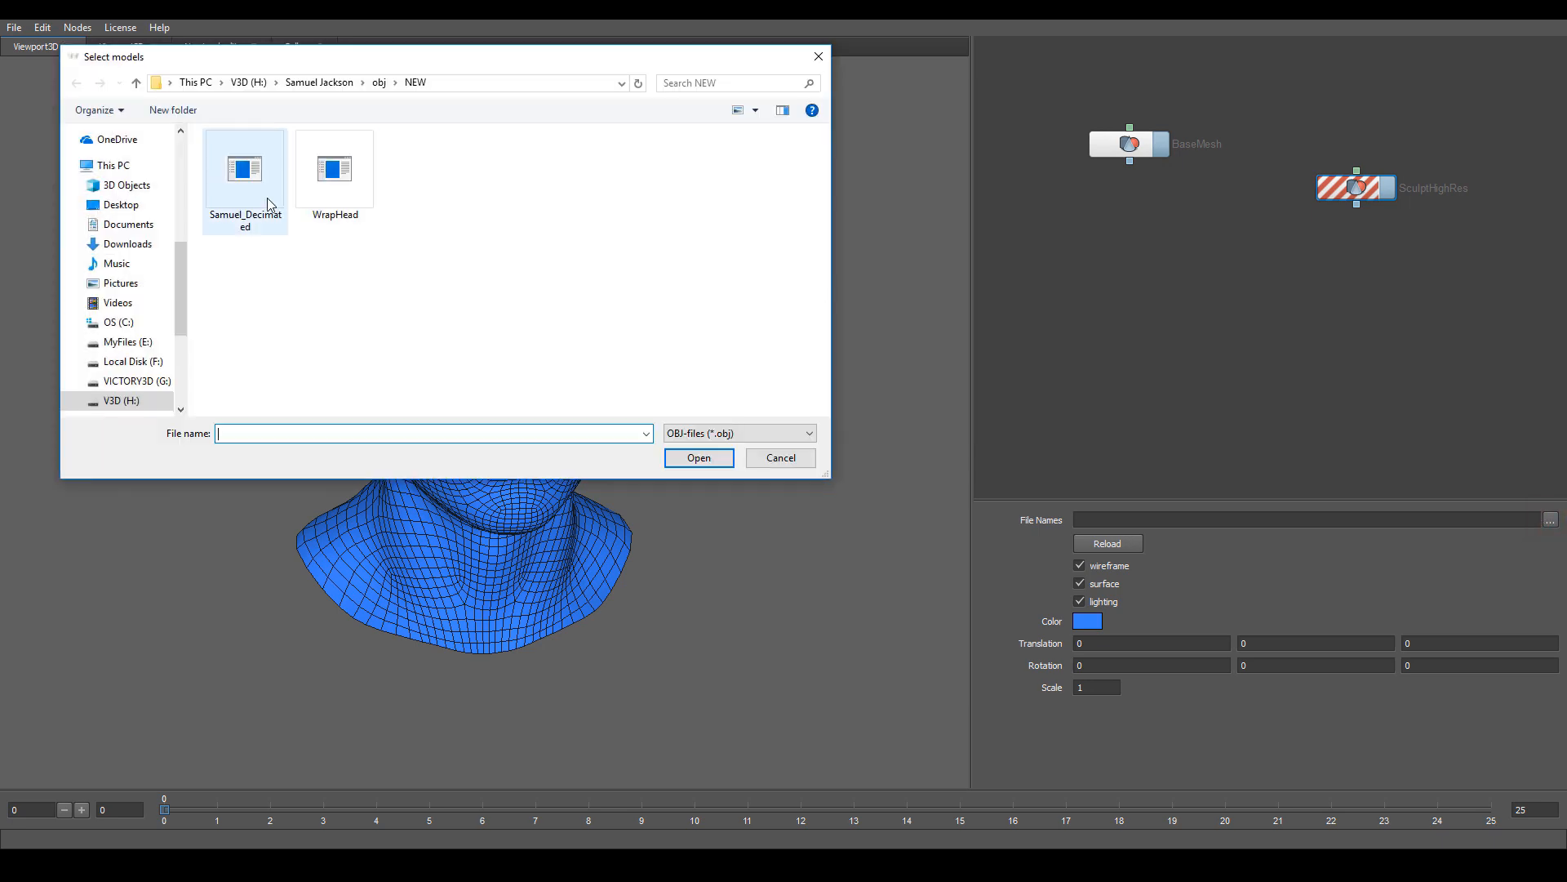
left_click(267, 201)
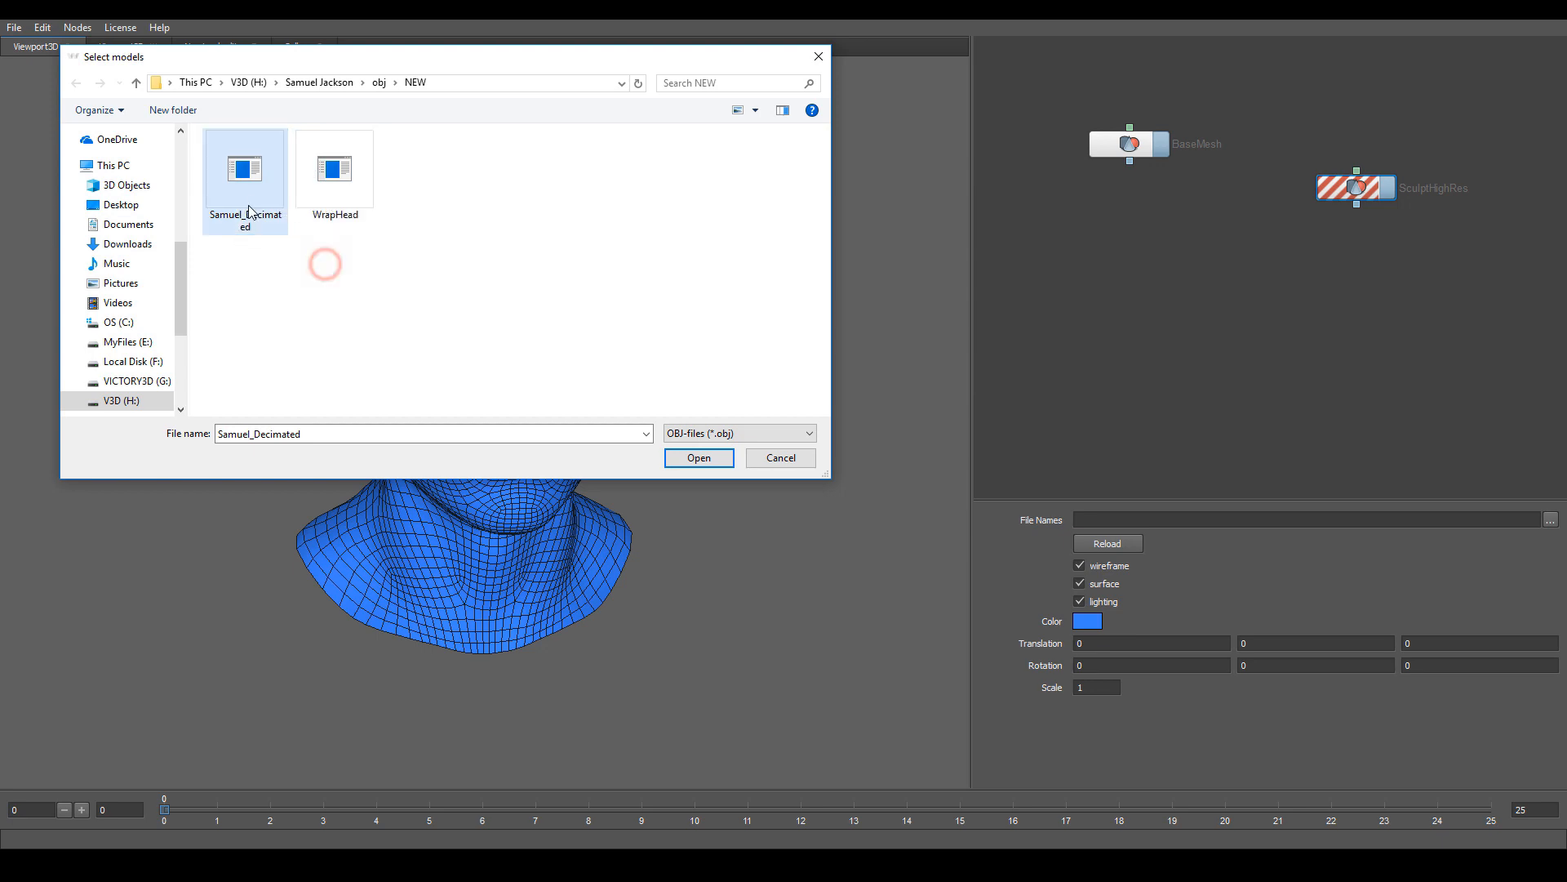
double_click(249, 195)
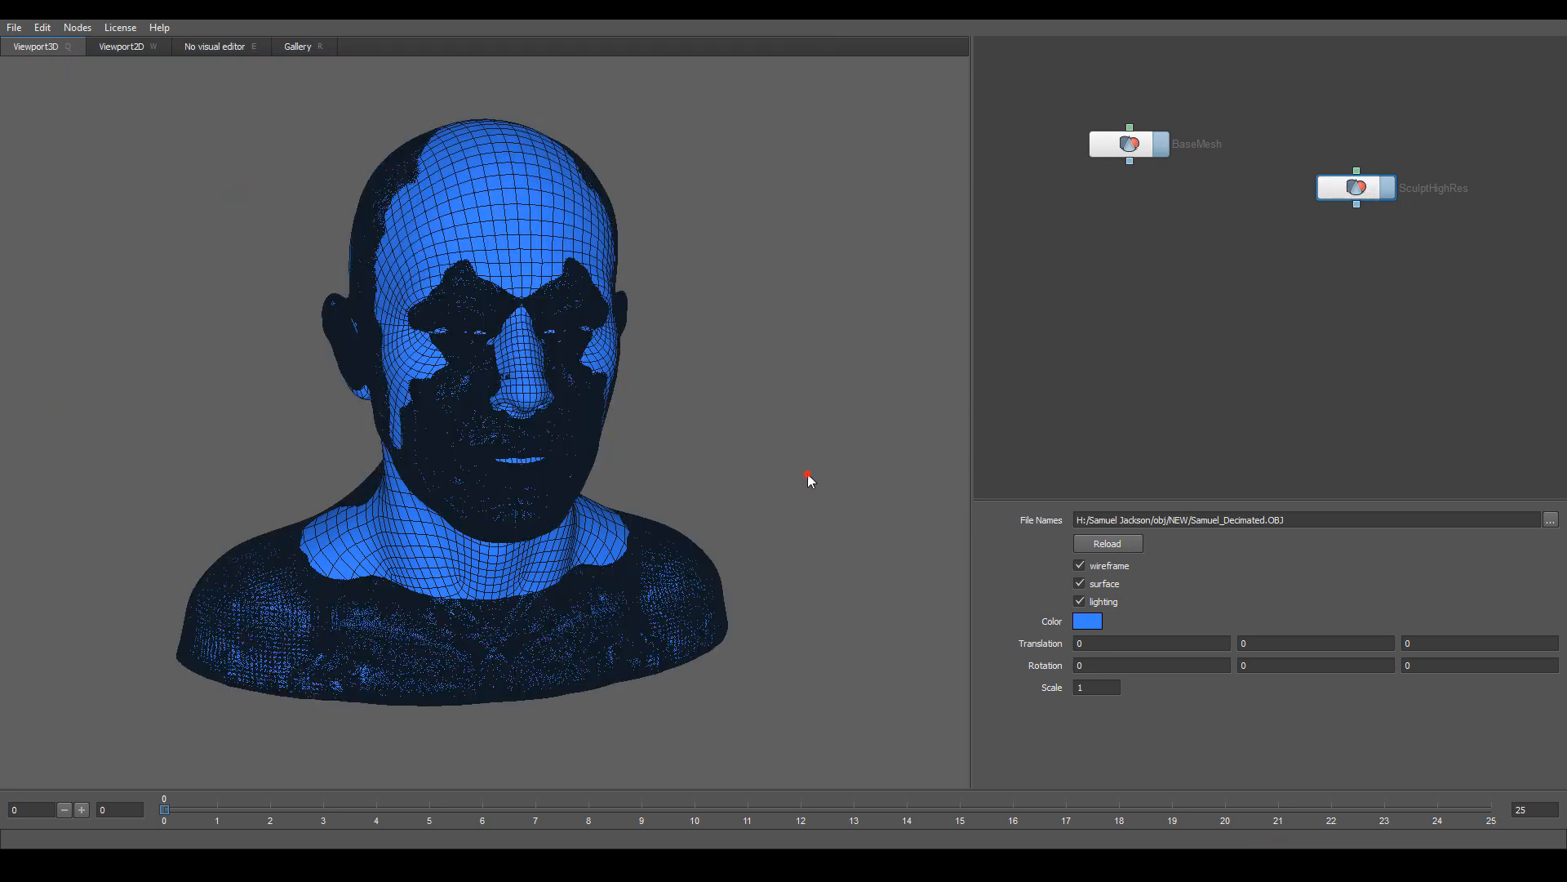
- Examine the overlapping heads up close with the SculptHighRes wireframe hidden and shown
left_click_drag(808, 479, 790, 434)
right_click_drag(790, 433, 827, 512)
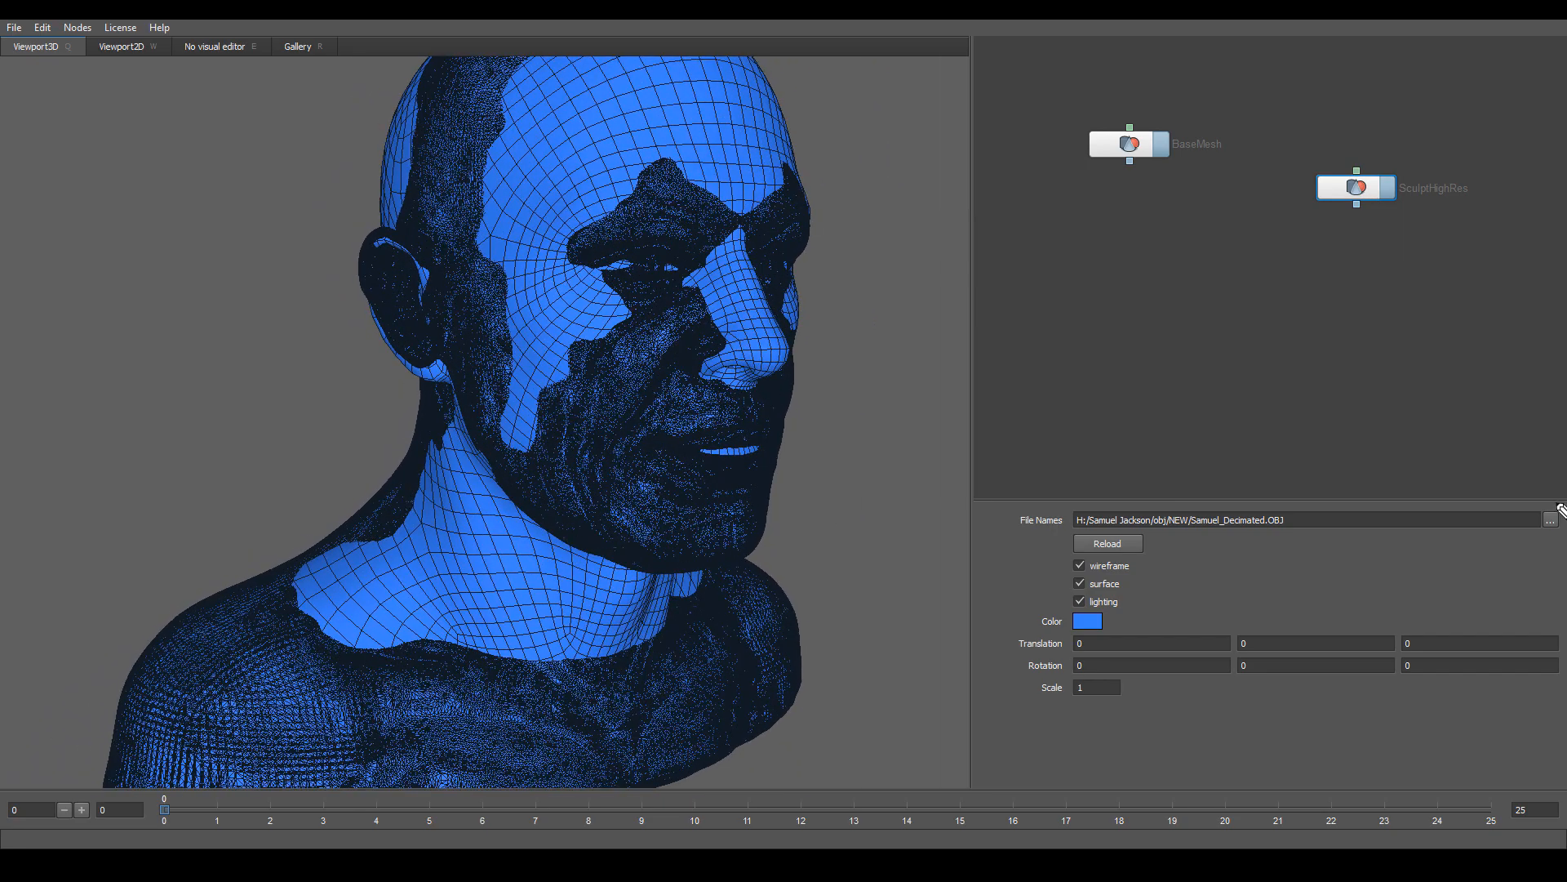
left_click(1080, 582)
left_click_drag(858, 542, 831, 557)
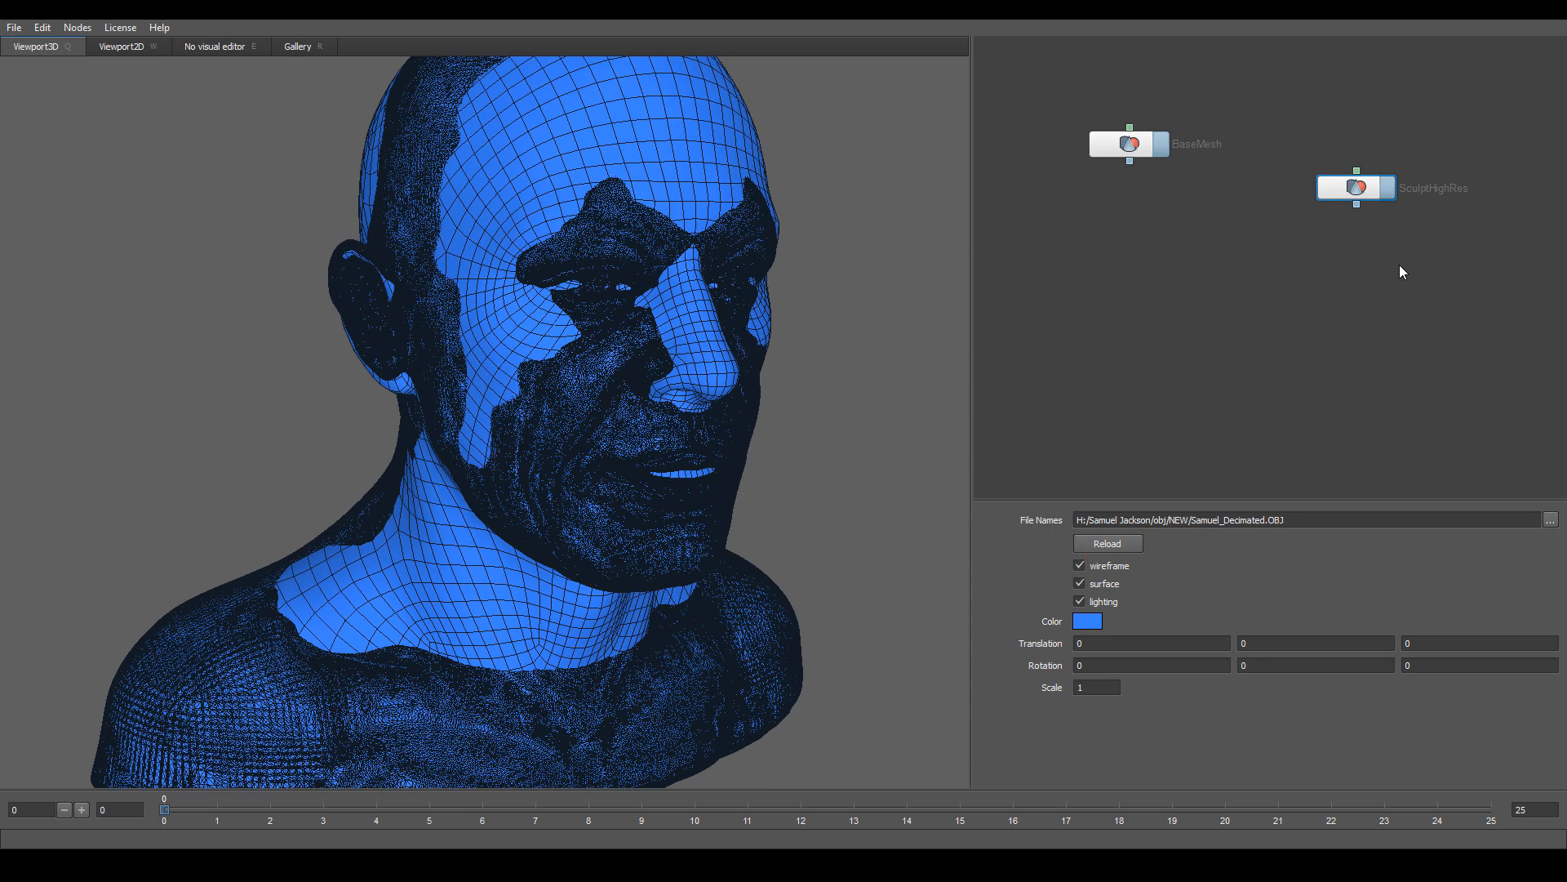
left_click(1130, 147)
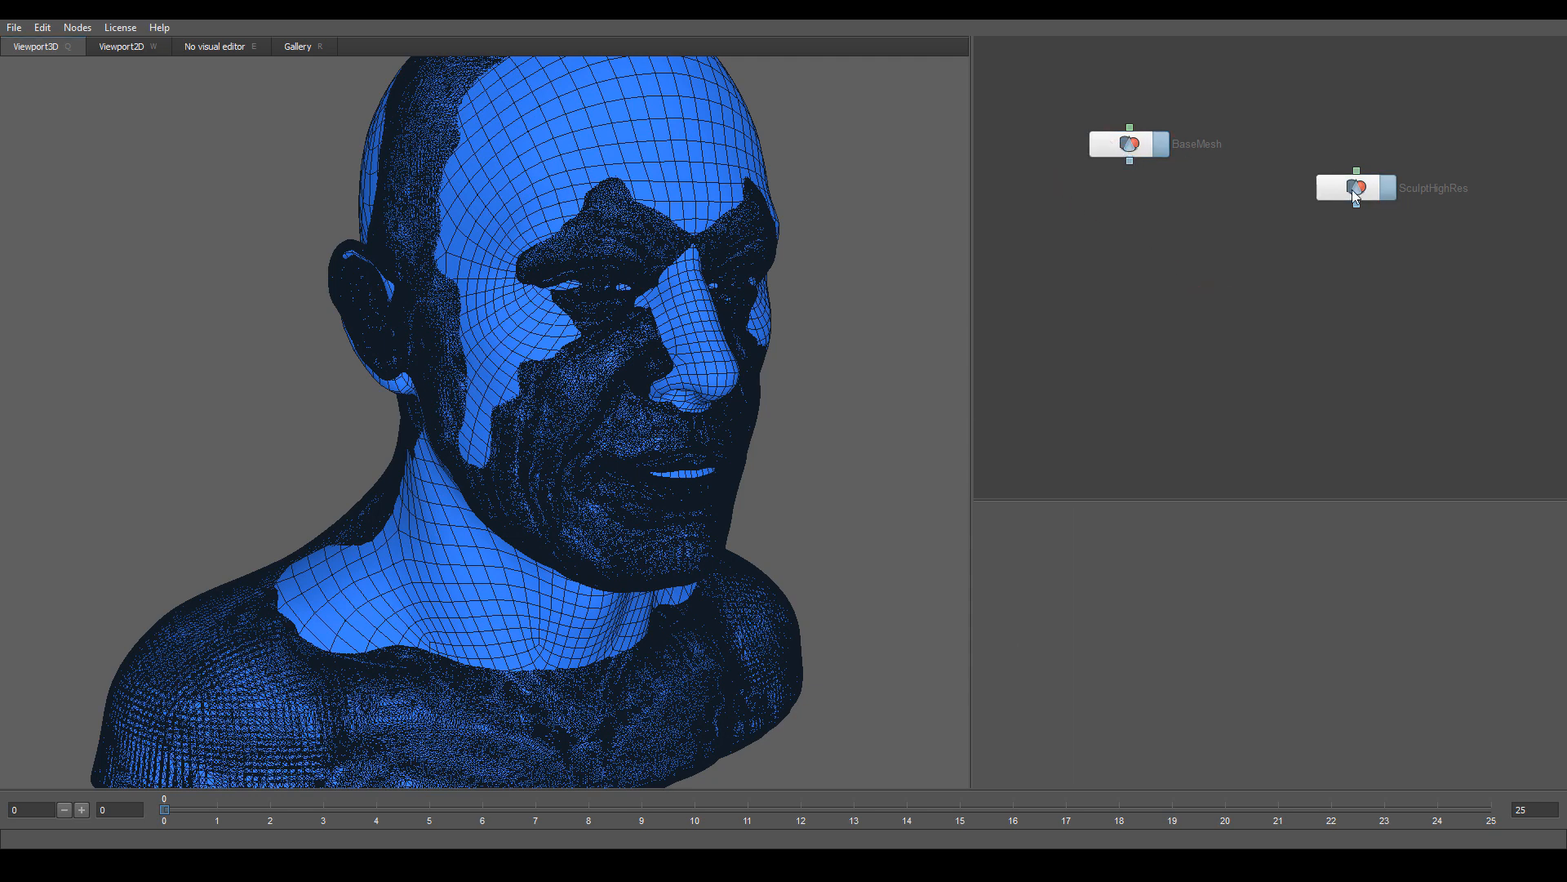
left_click(1324, 196)
left_click(1078, 566)
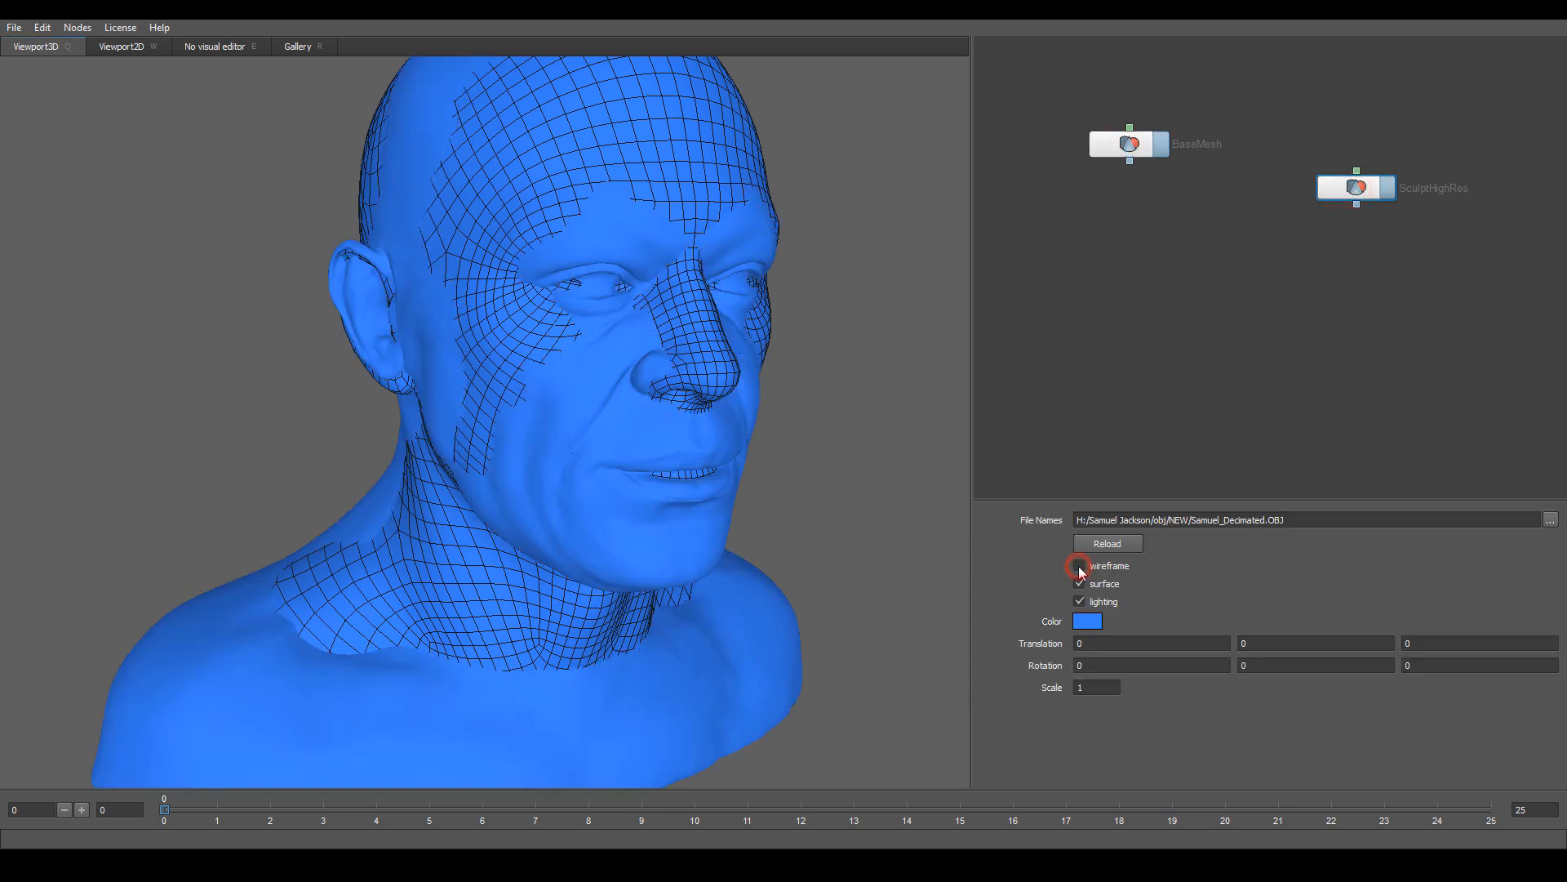
left_click(1079, 566)
left_click(1079, 566)
left_click(1079, 566)
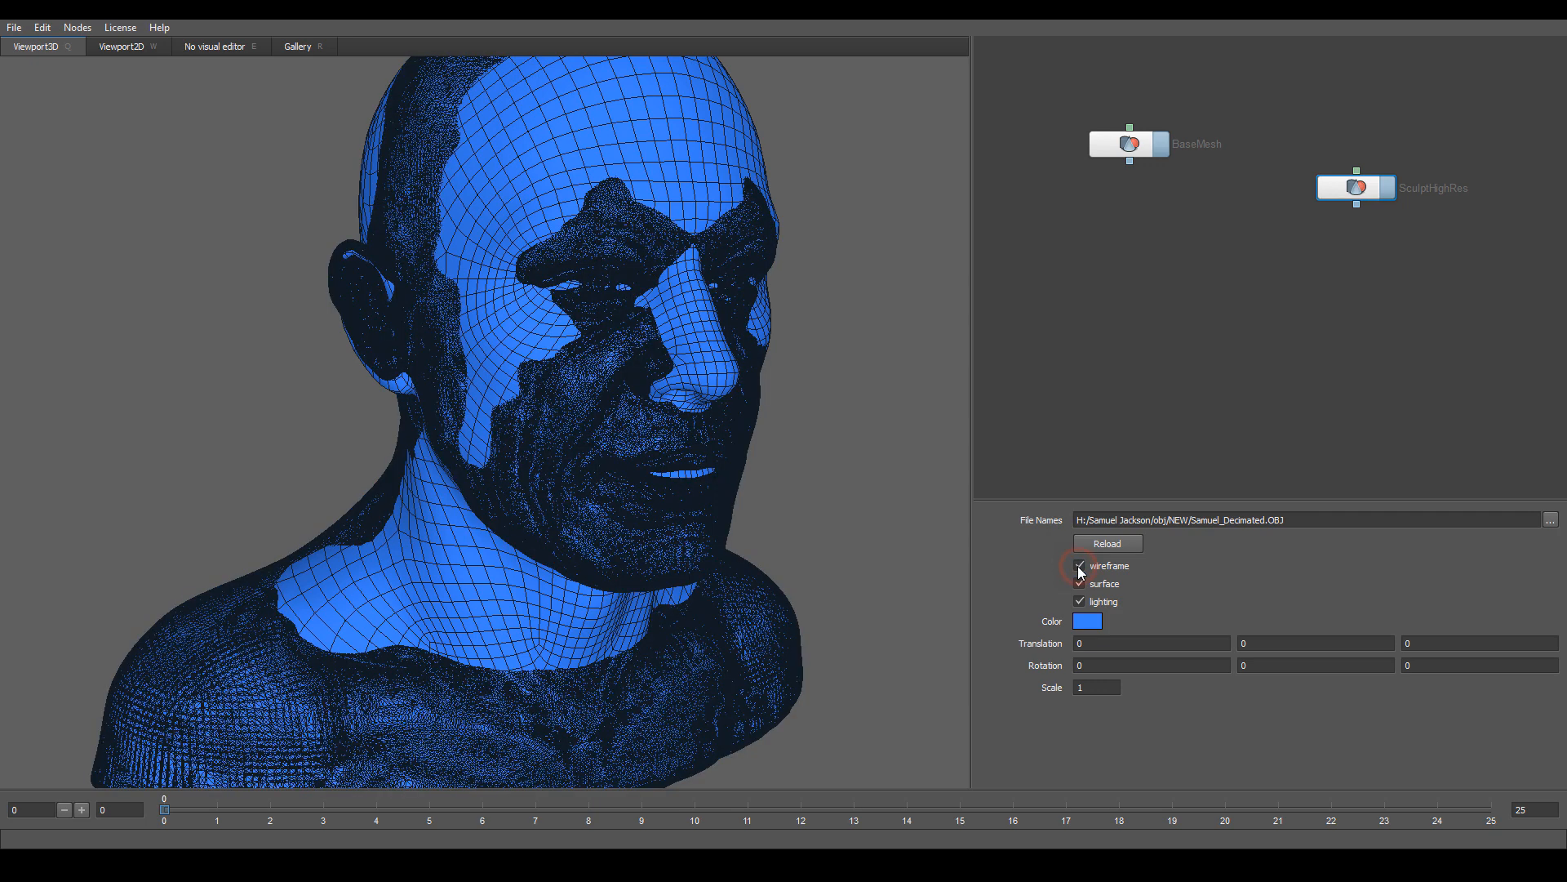
- Compare the BaseMesh node's display with its wireframe switched off and back on
left_click(1104, 144)
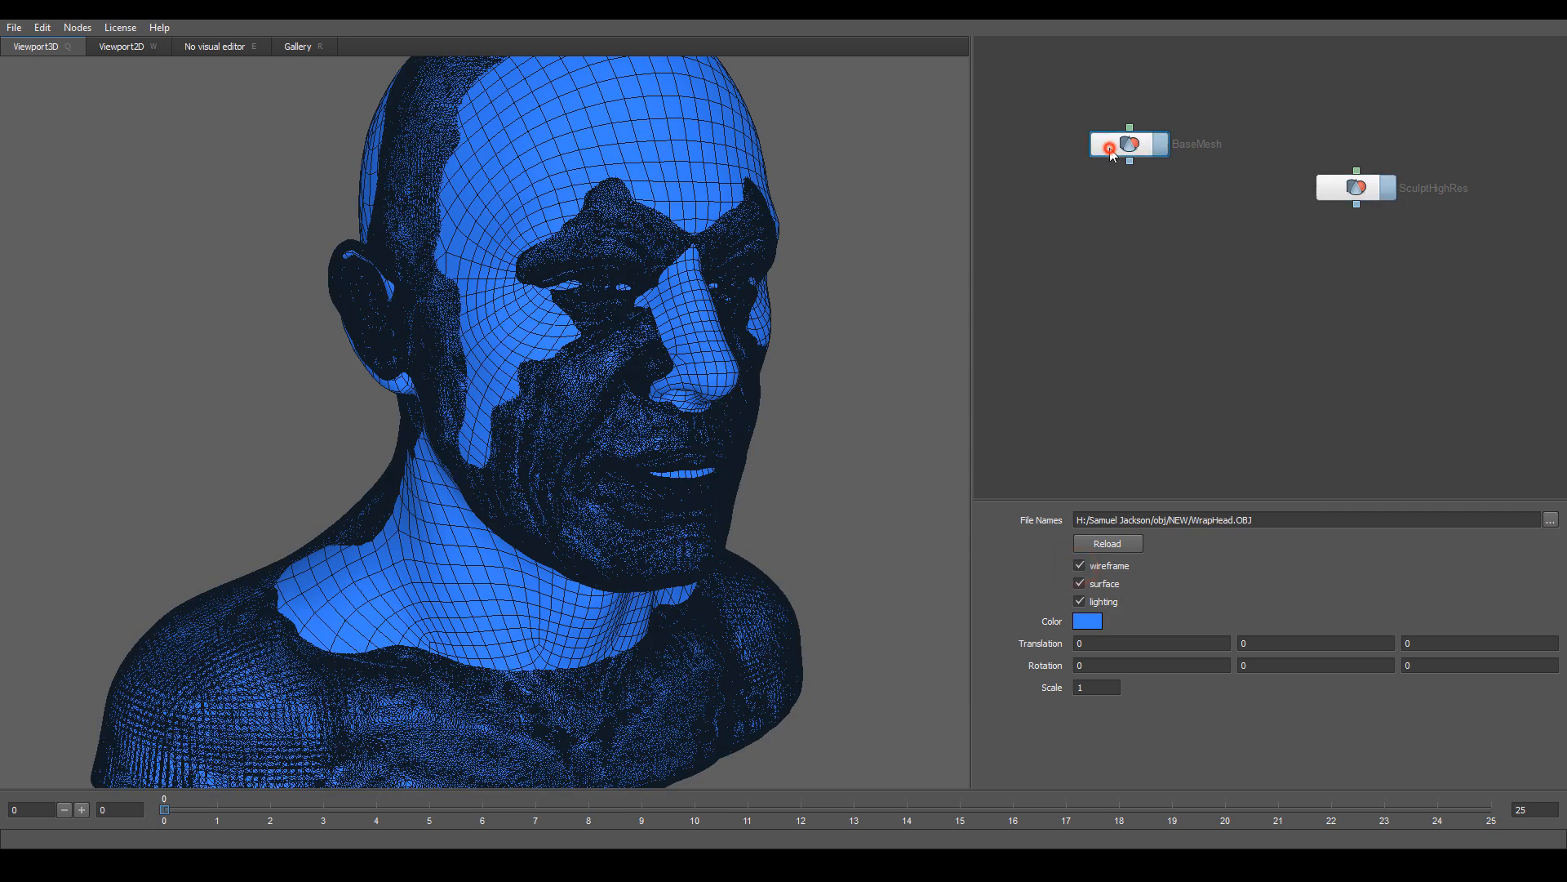
left_click(1079, 566)
left_click(1079, 565)
left_click(1079, 566)
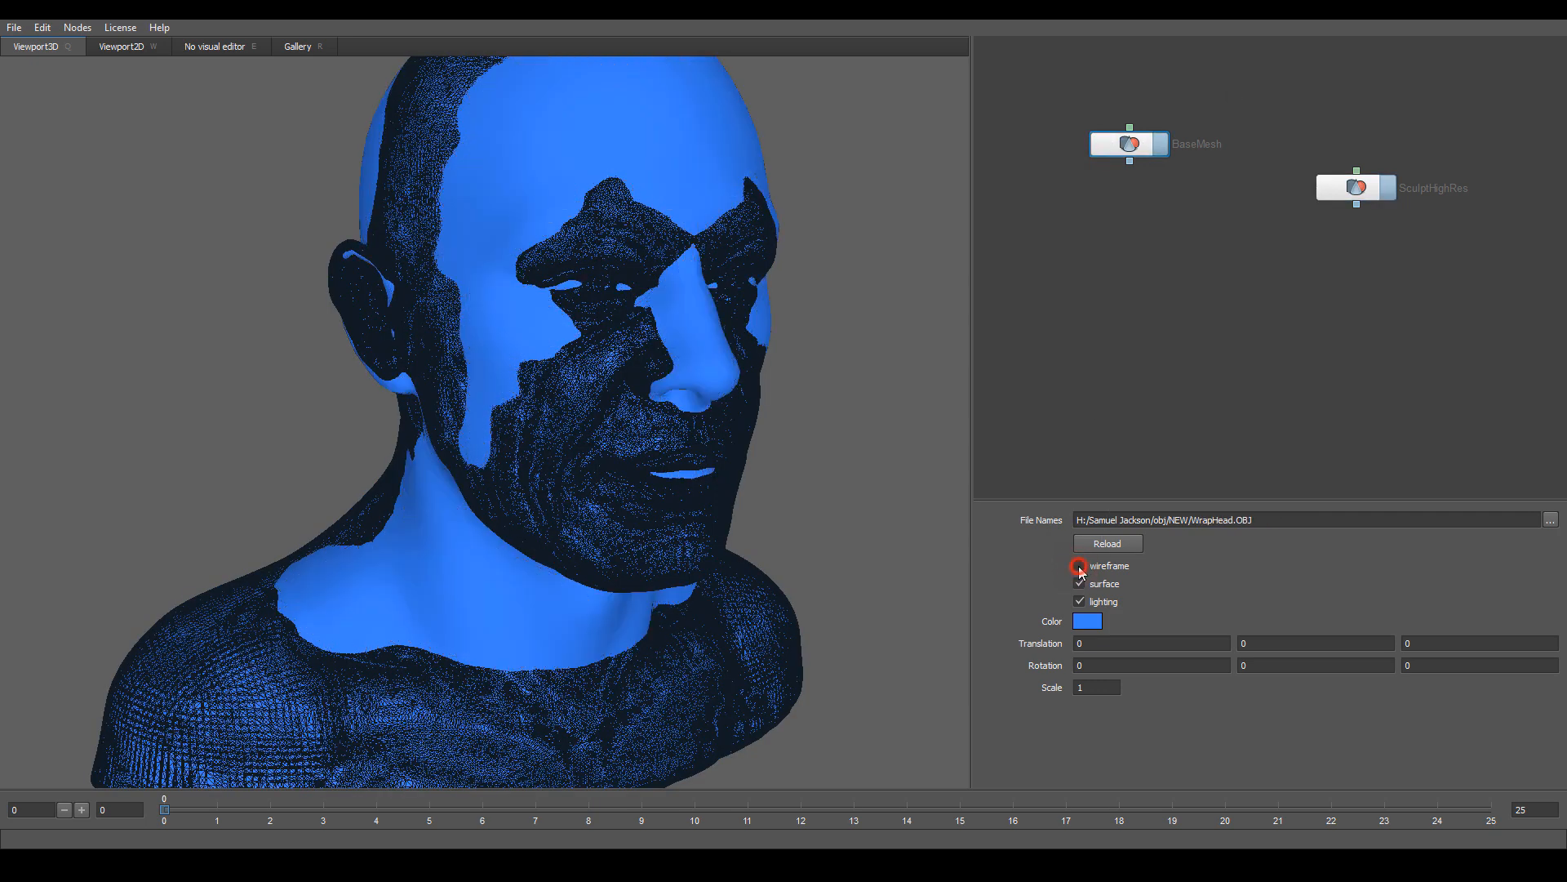
left_click(1079, 566)
- Turn off the wireframe display of the SculptHighRes node
left_click_drag(1358, 192, 1353, 211)
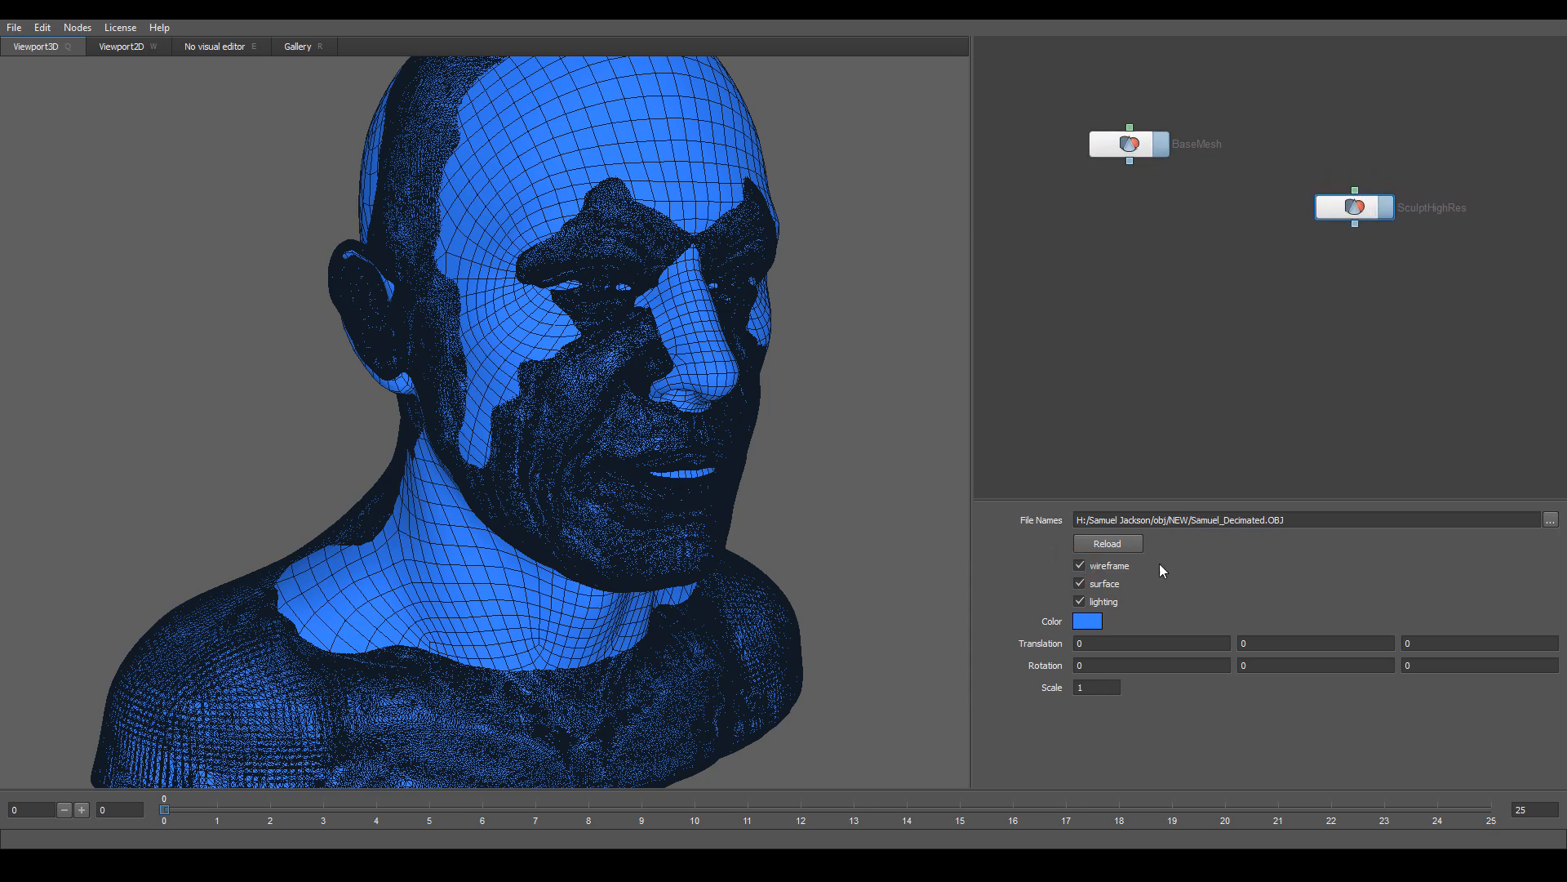
left_click(1080, 566)
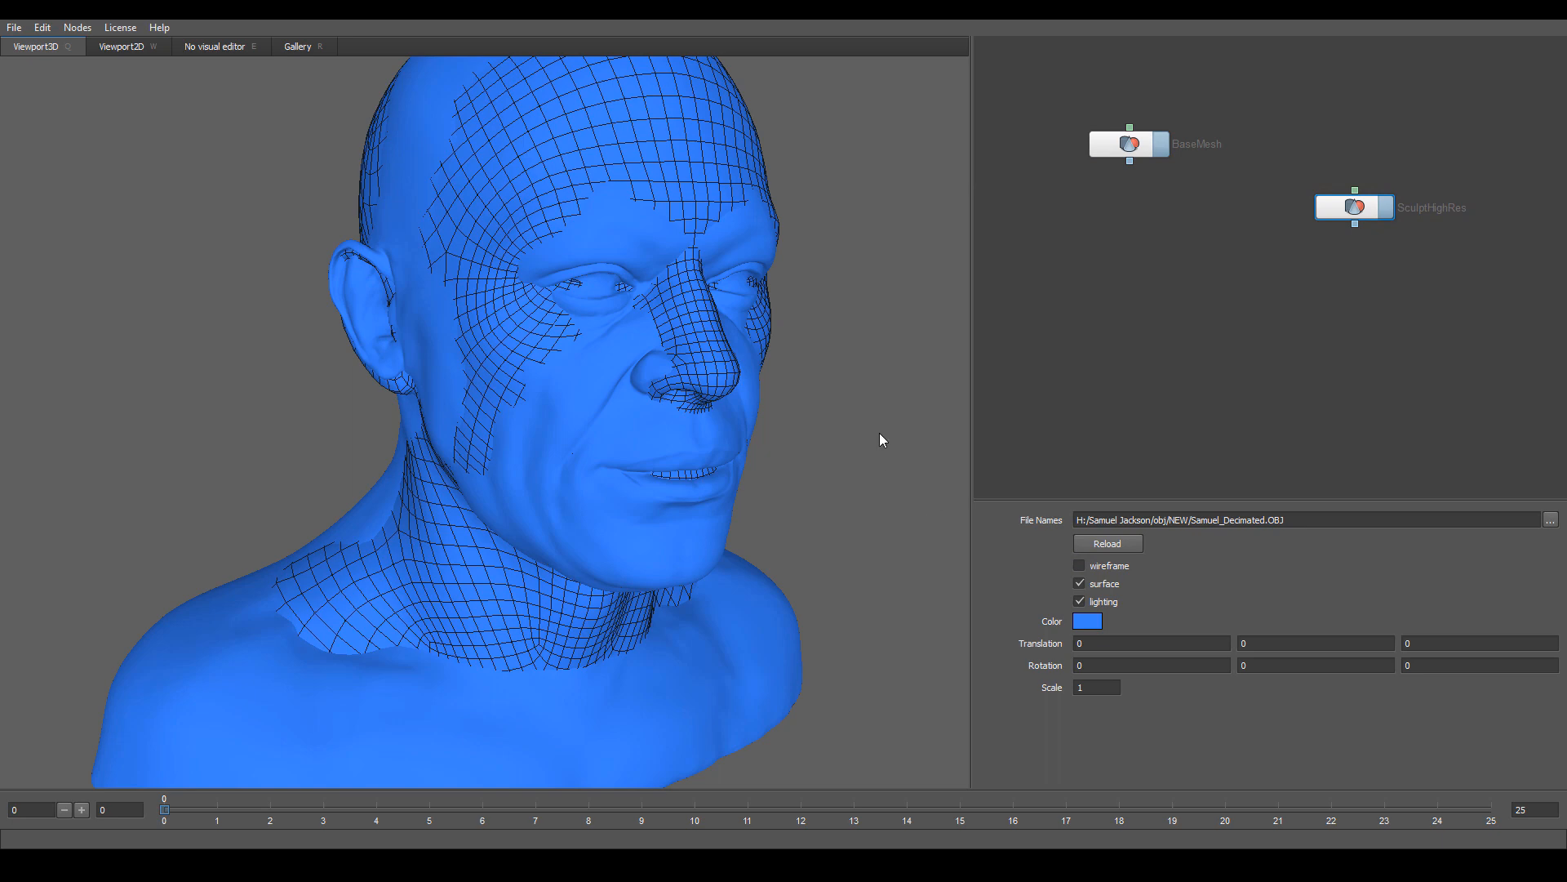
left_click_drag(879, 440, 849, 446)
- Arrange the BaseMesh and SculptHighRes nodes side by side at about the same height in the graph
left_click(1126, 145)
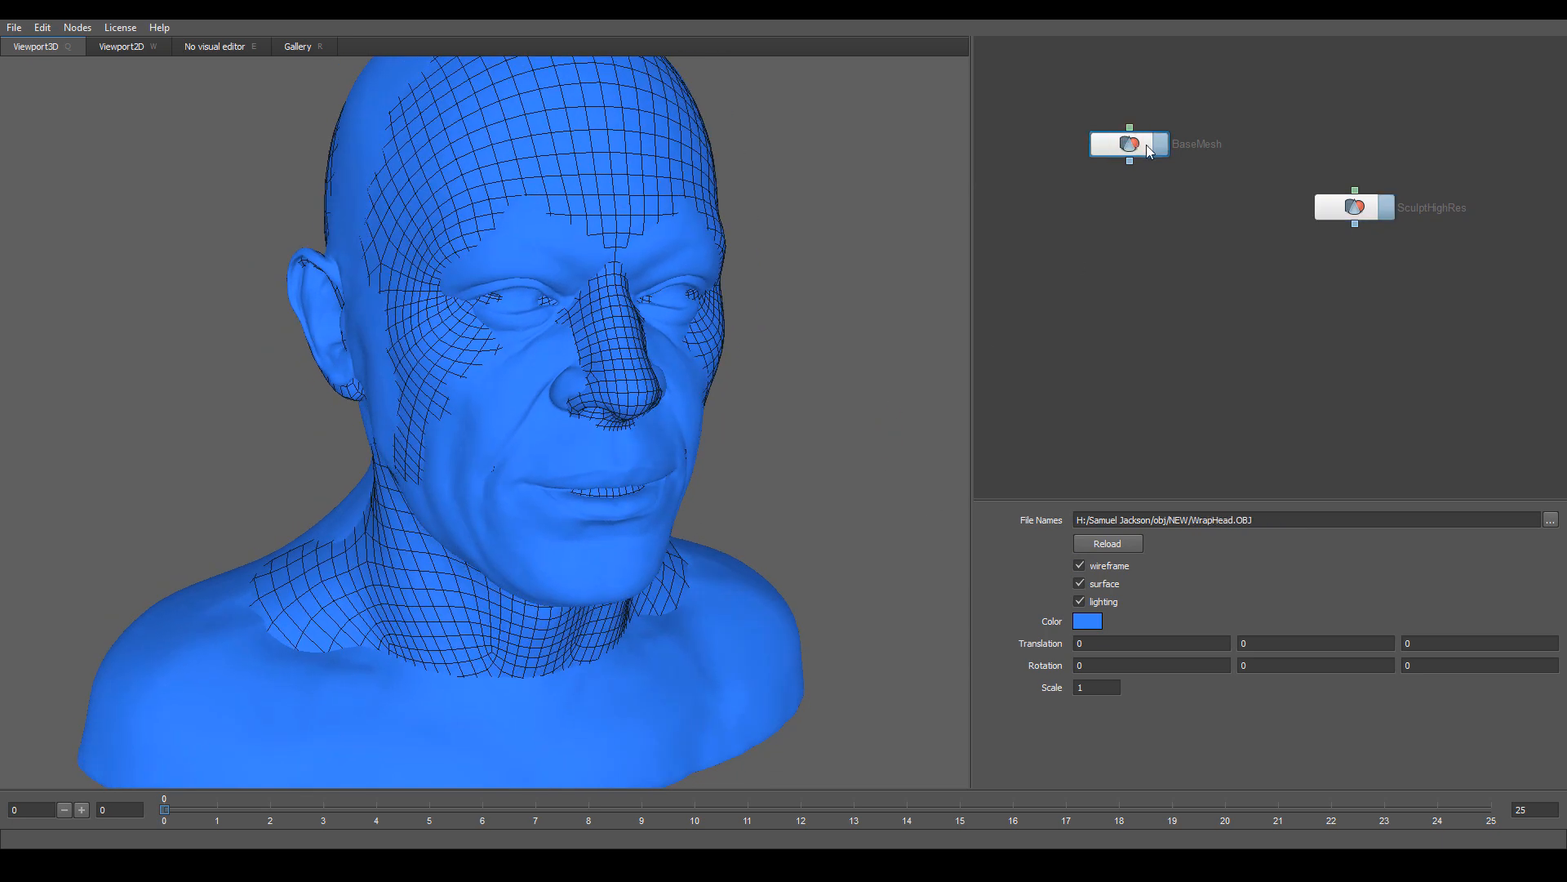
left_click_drag(1147, 149, 1154, 173)
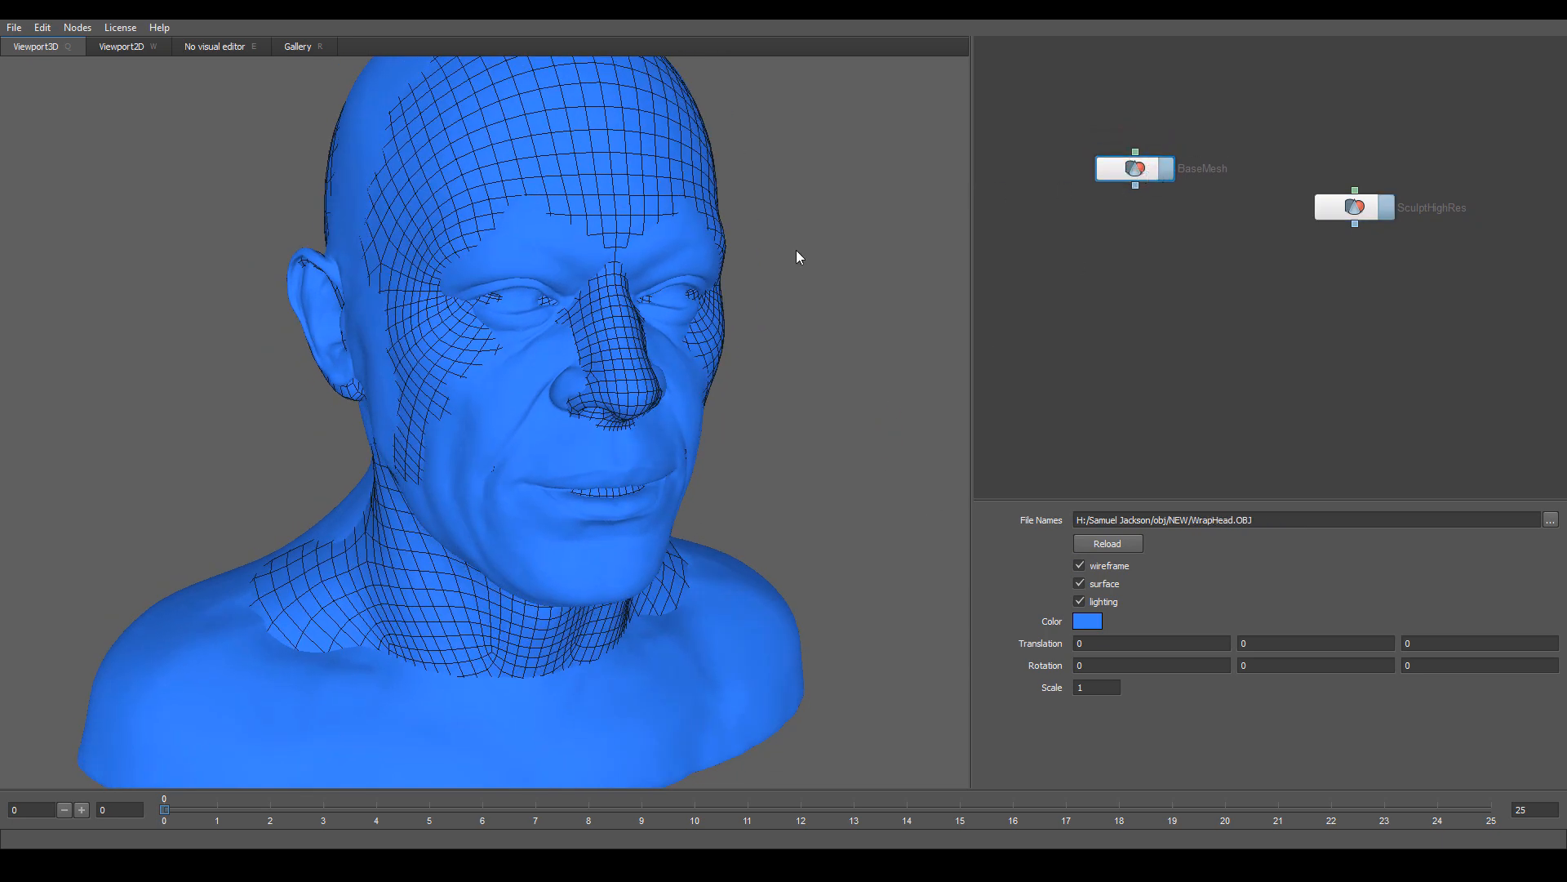
mouse_move(796, 251)
left_mouse_down()
mouse_move(859, 295)
mouse_move(841, 301)
mouse_move(917, 357)
mouse_move(930, 389)
mouse_move(848, 406)
mouse_move(731, 384)
mouse_move(731, 413)
mouse_move(770, 445)
mouse_move(847, 426)
mouse_move(836, 439)
mouse_move(848, 444)
mouse_move(774, 430)
mouse_move(804, 419)
left_mouse_up()
left_click_drag(1368, 205, 1361, 144)
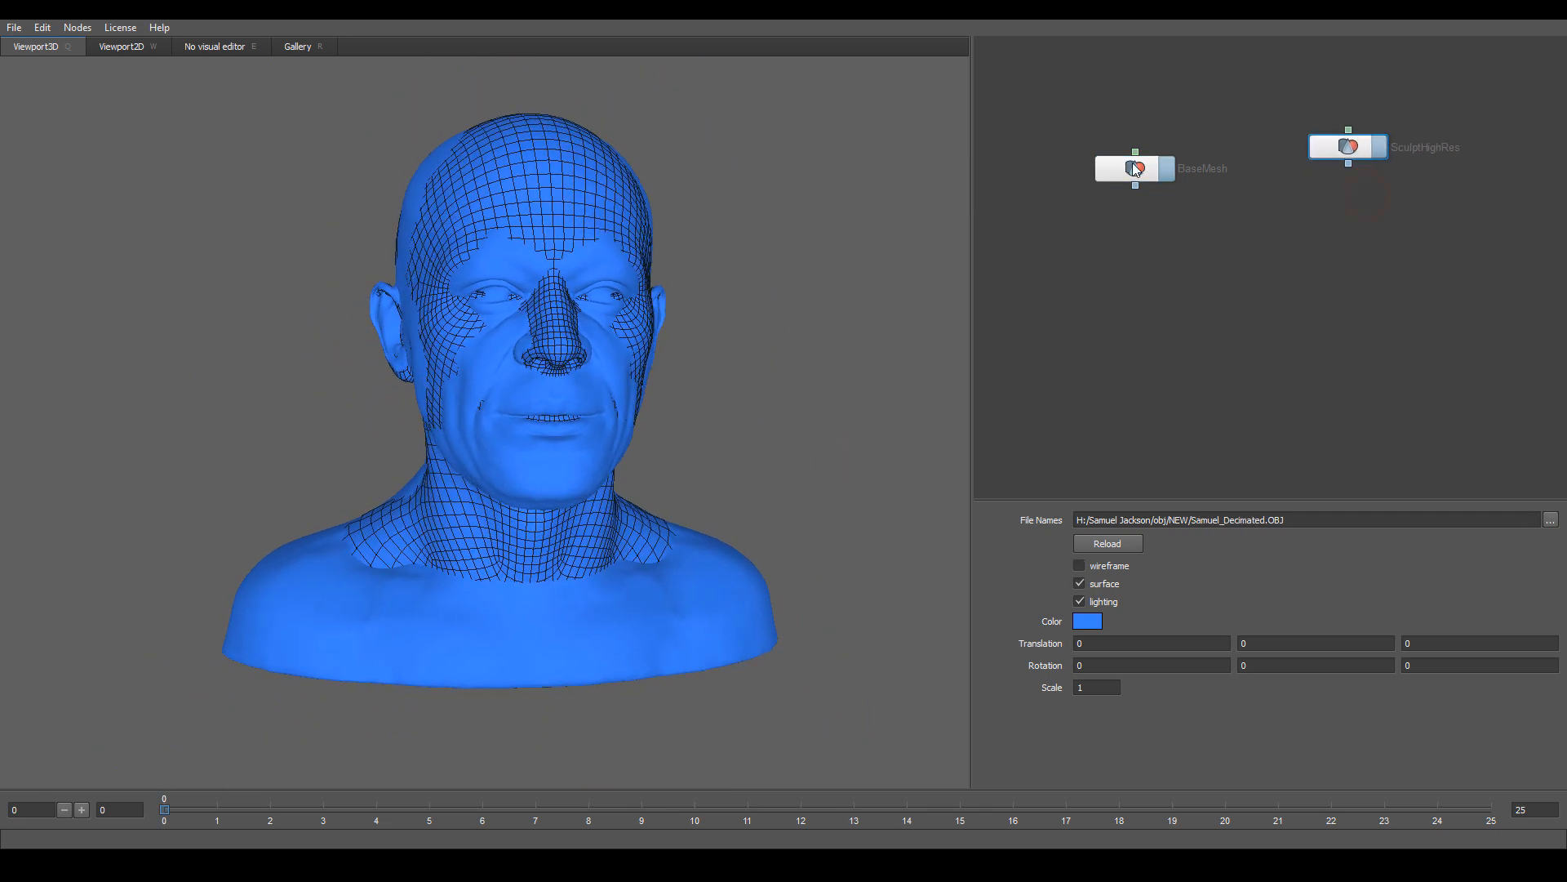
left_click_drag(1131, 171, 1128, 136)
right_click_drag(734, 340, 802, 418)
left_click_drag(801, 418, 840, 452)
right_click_drag(840, 452, 771, 417)
left_click_drag(771, 417, 805, 428)
left_click(1246, 273)
left_click_drag(1348, 148, 1352, 138)
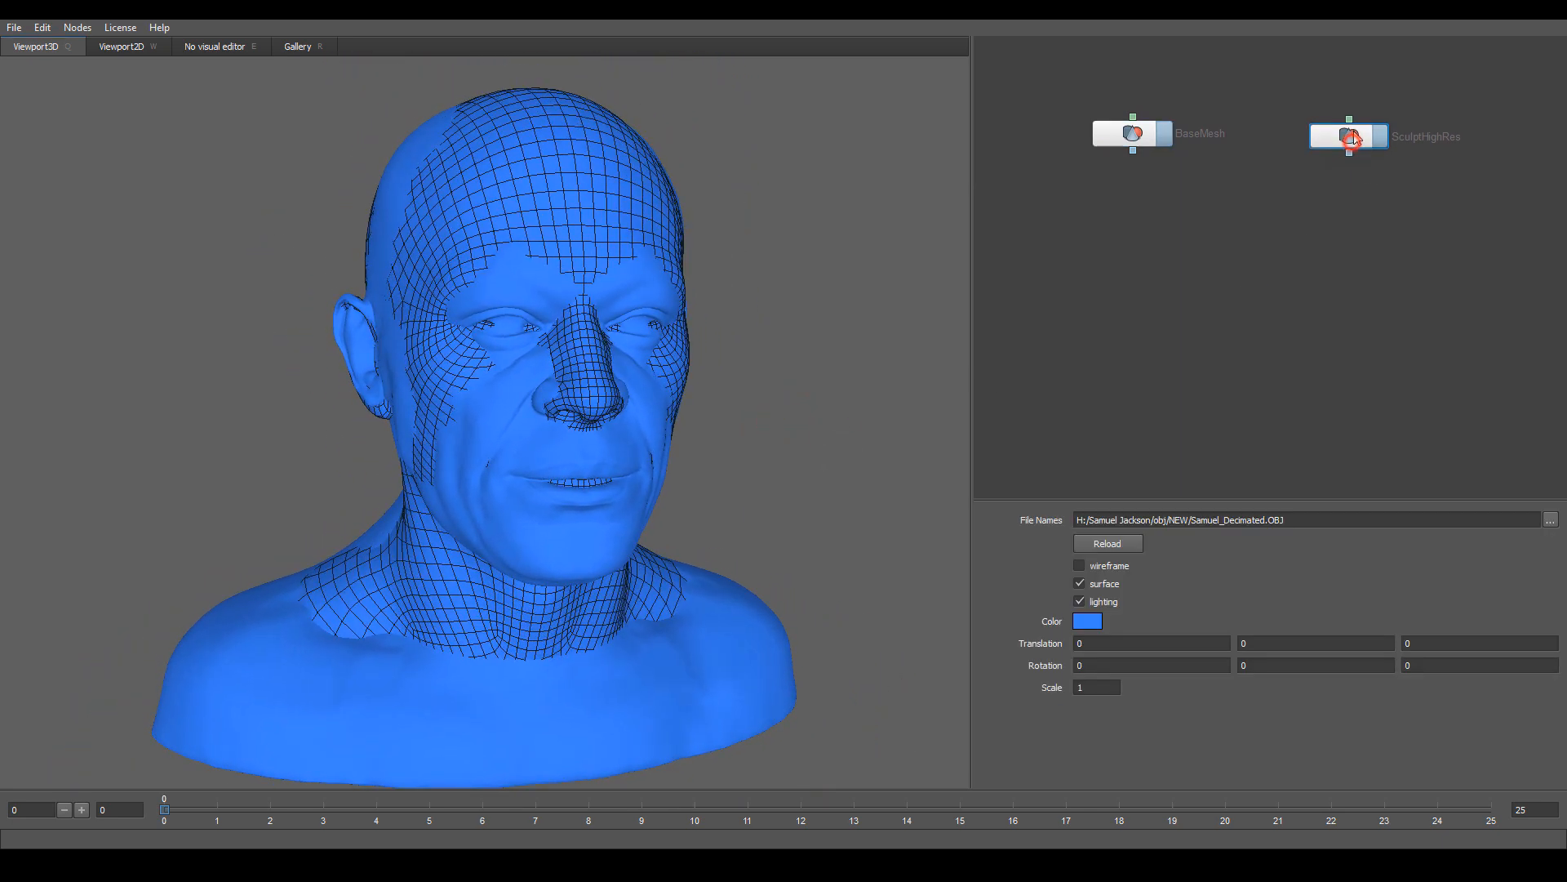
- Add a SelectPoints node and place it centrally below the BaseMesh and SculptHighRes nodes
left_click_drag(735, 413, 853, 447)
right_click_drag(854, 452, 782, 492)
mouse_move(784, 493)
left_mouse_down()
mouse_move(811, 497)
mouse_move(693, 509)
mouse_move(769, 492)
mouse_move(717, 511)
mouse_move(773, 515)
left_mouse_up()
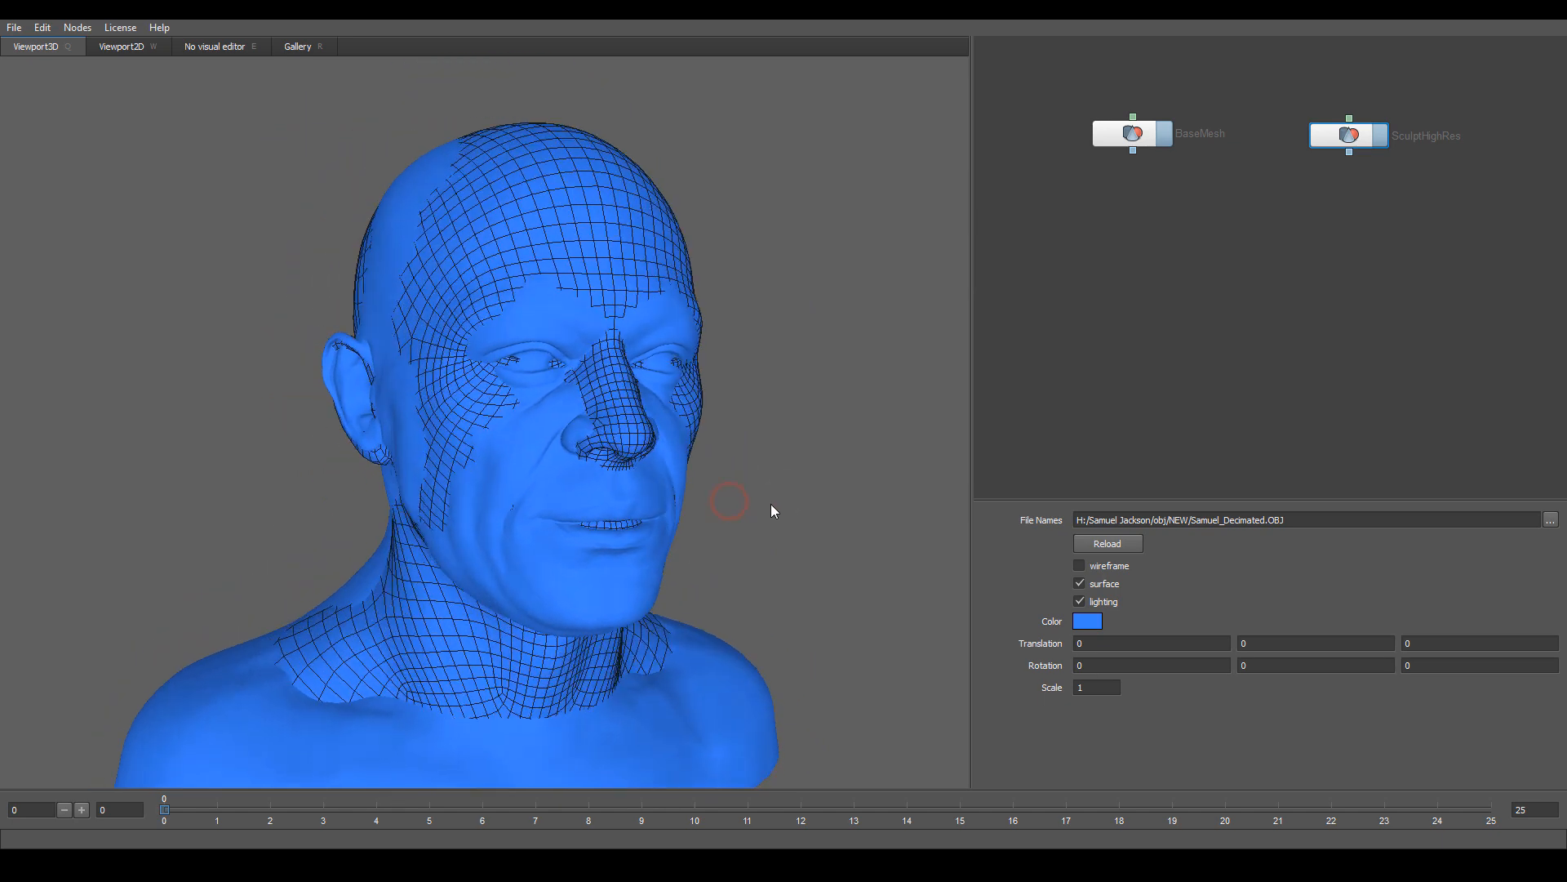
right_click_drag(773, 514, 927, 454)
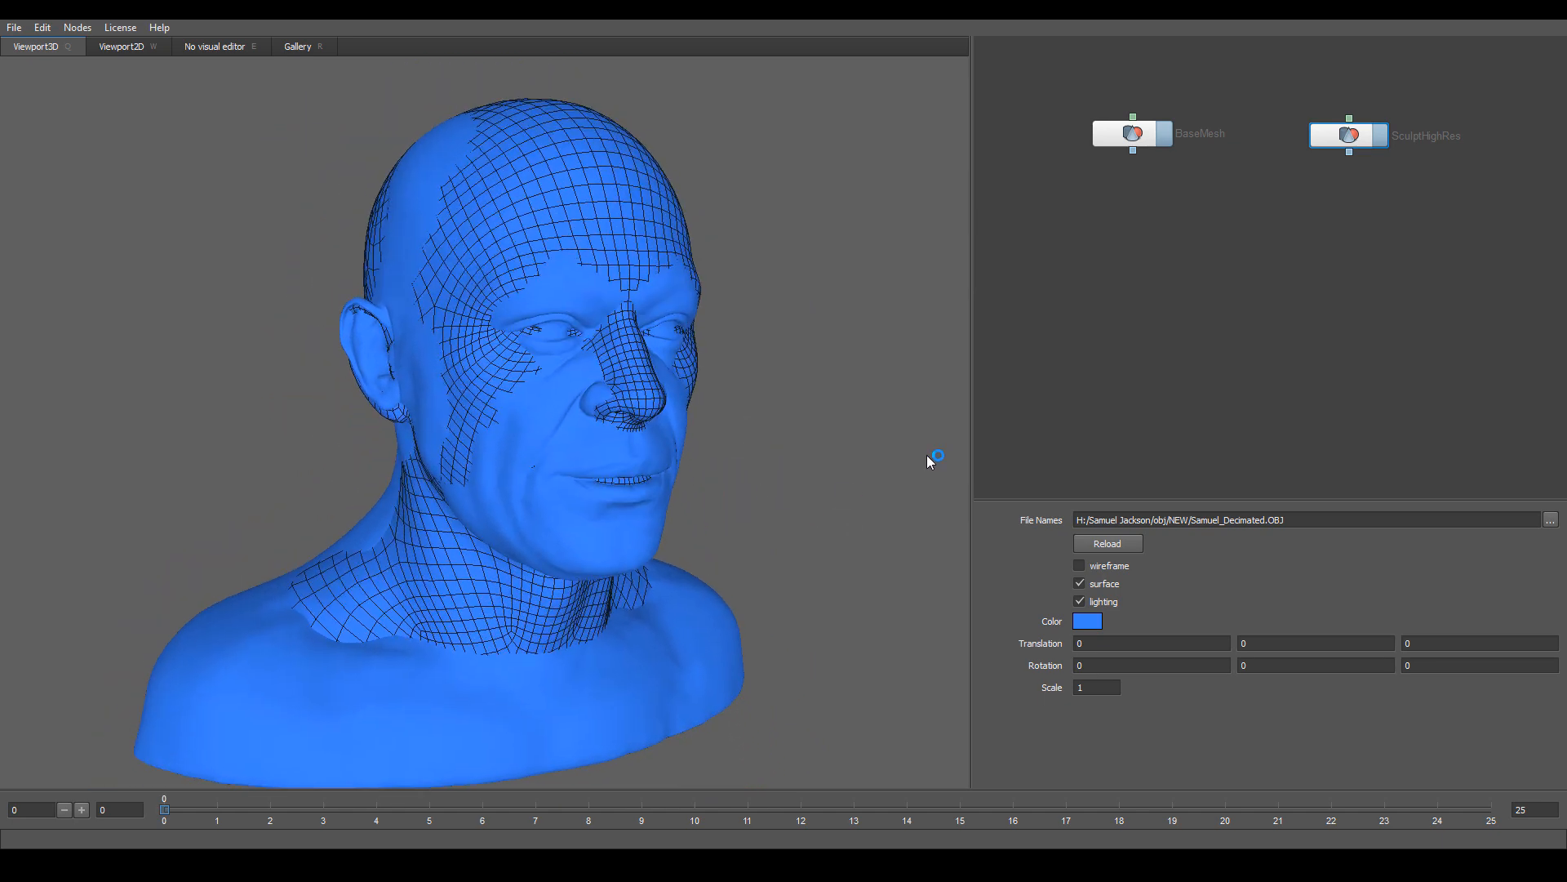
left_click(1236, 242)
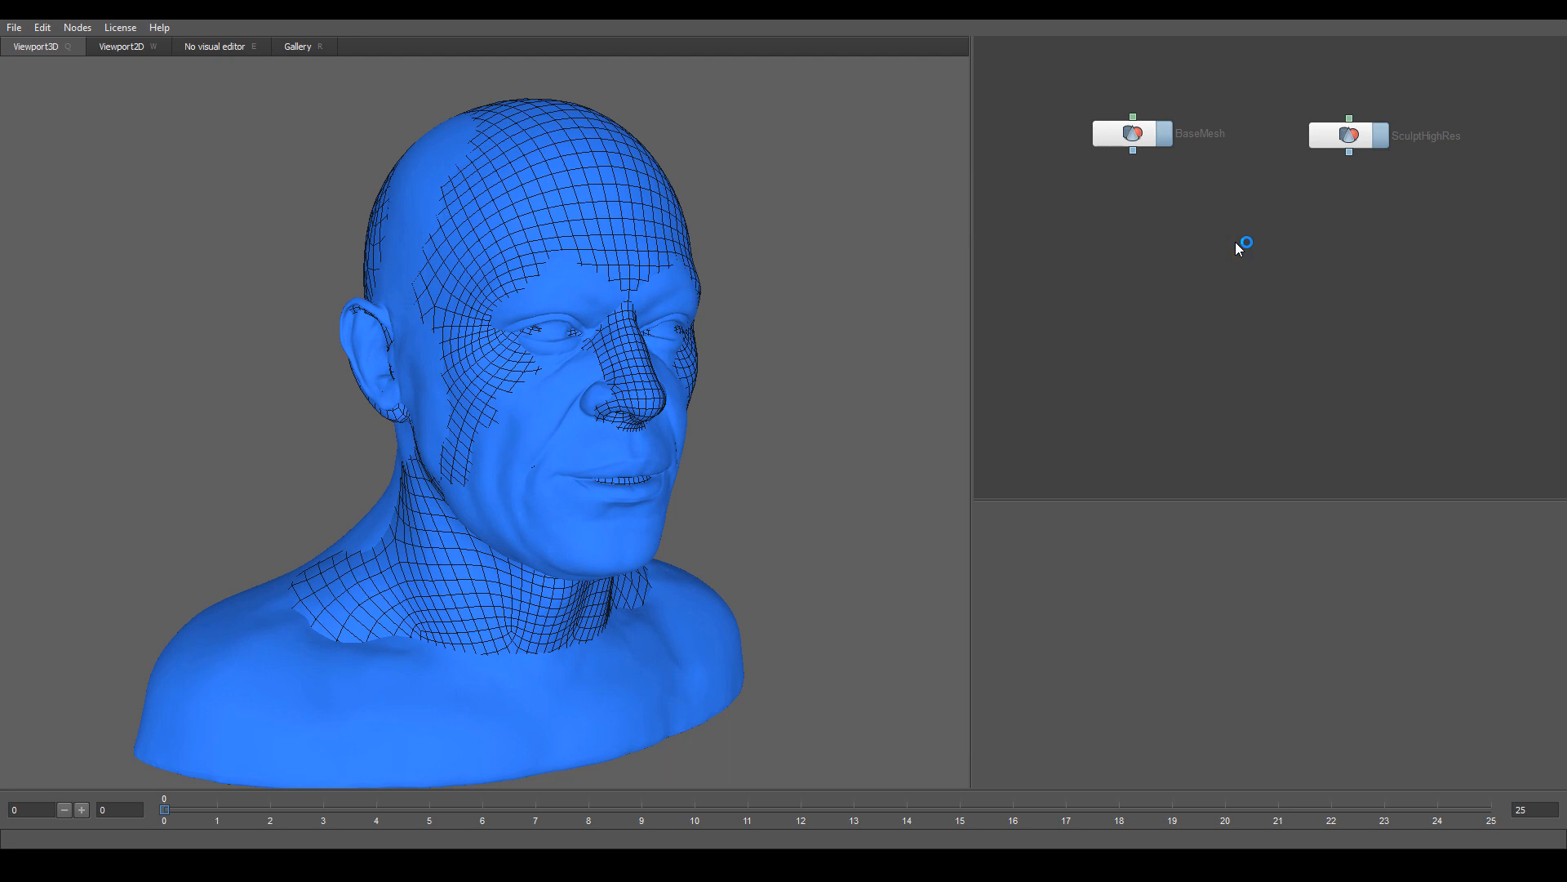
key("Tab")
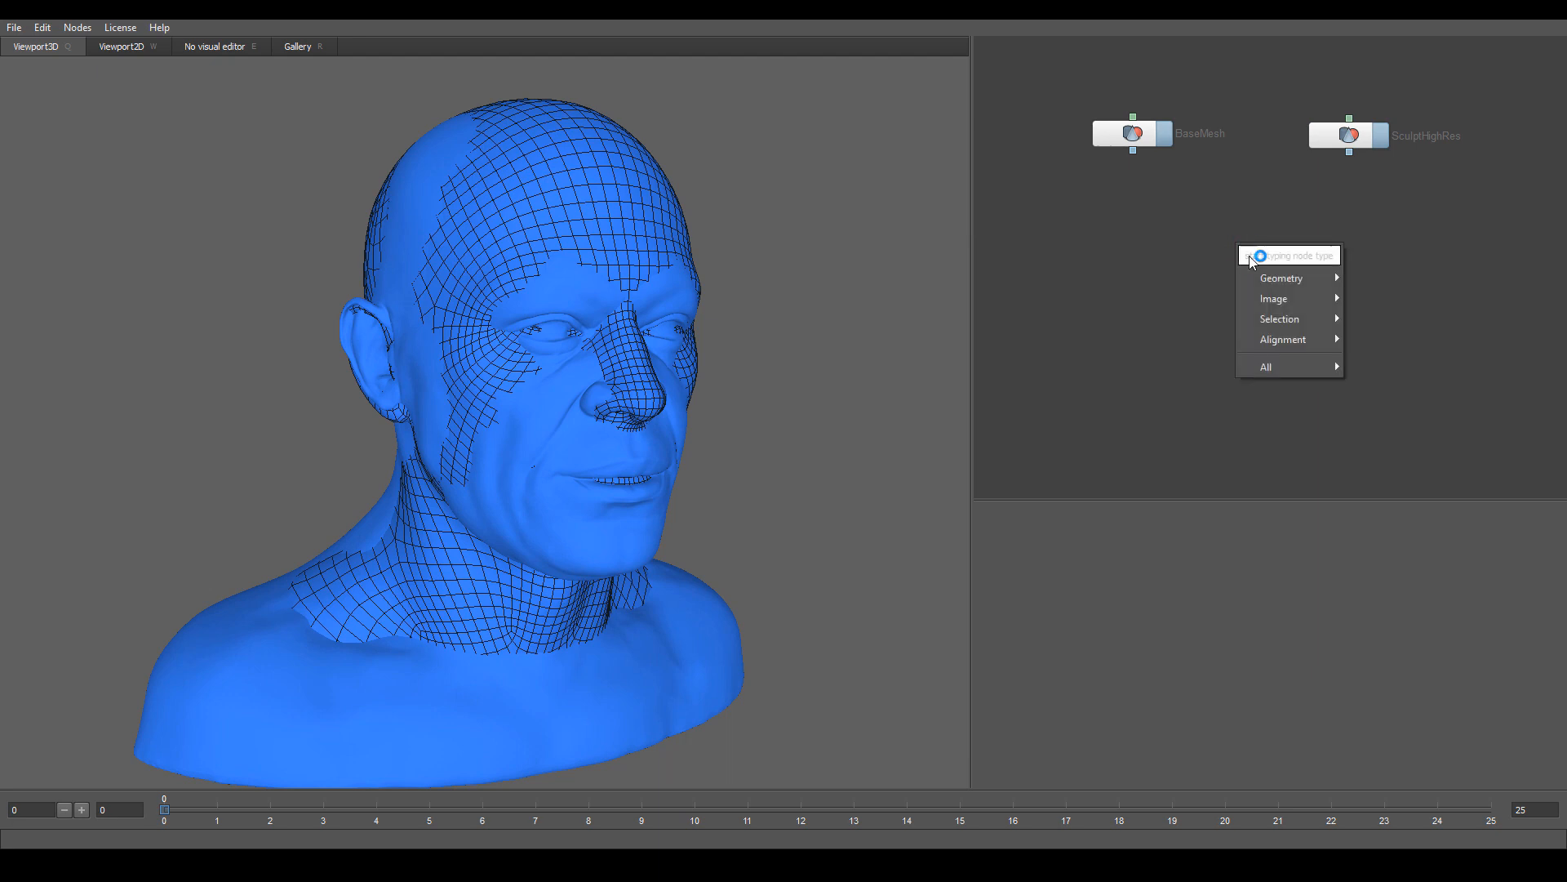
mouse_move(1272, 312)
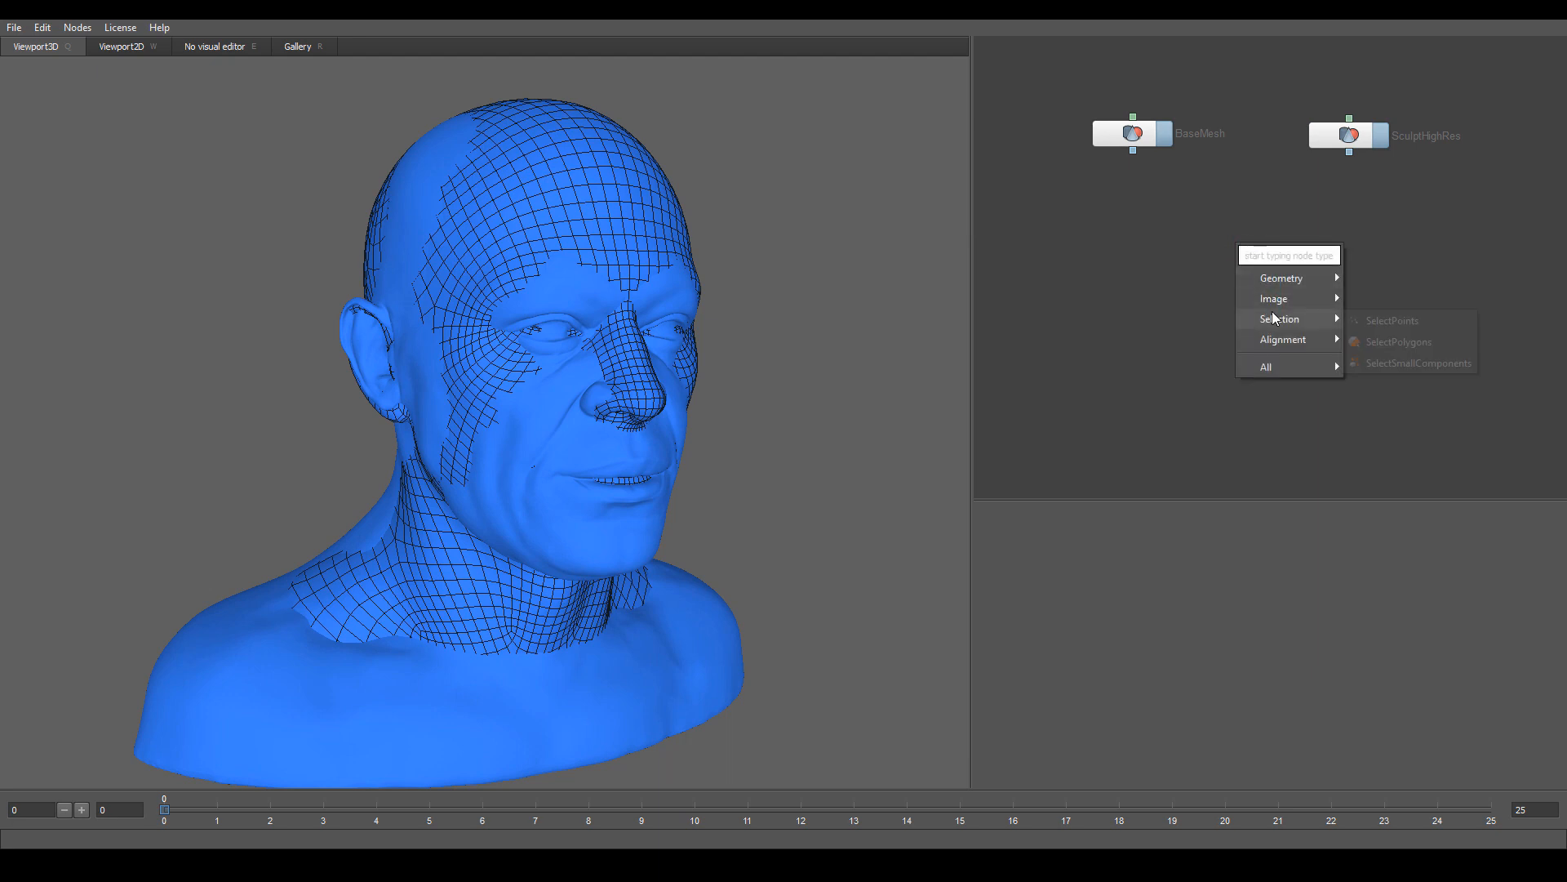
left_click(1407, 320)
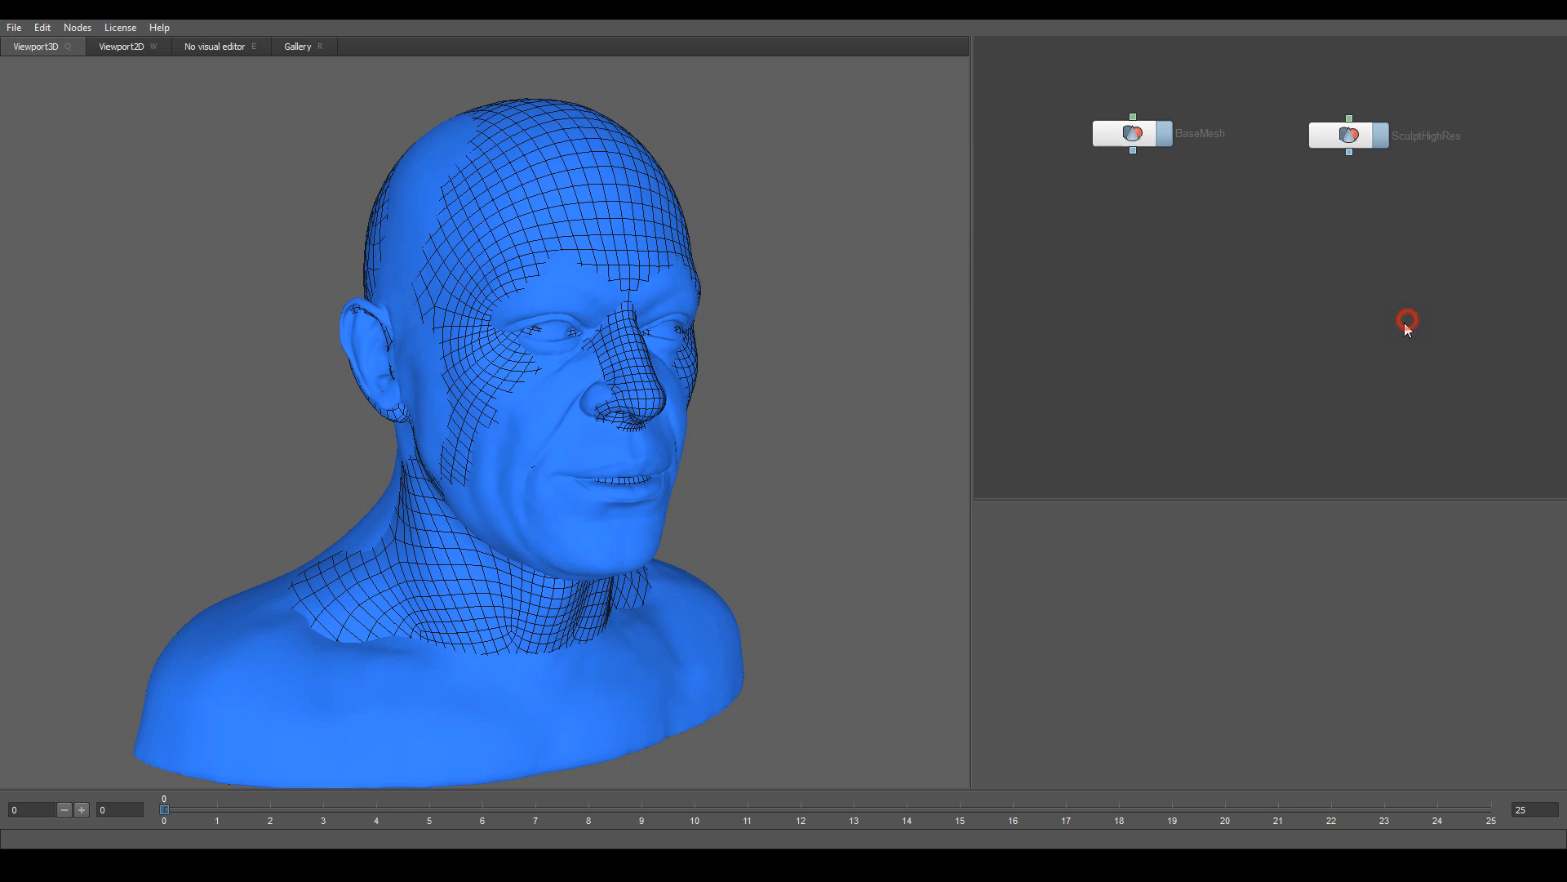
left_click_drag(1275, 254, 1243, 210)
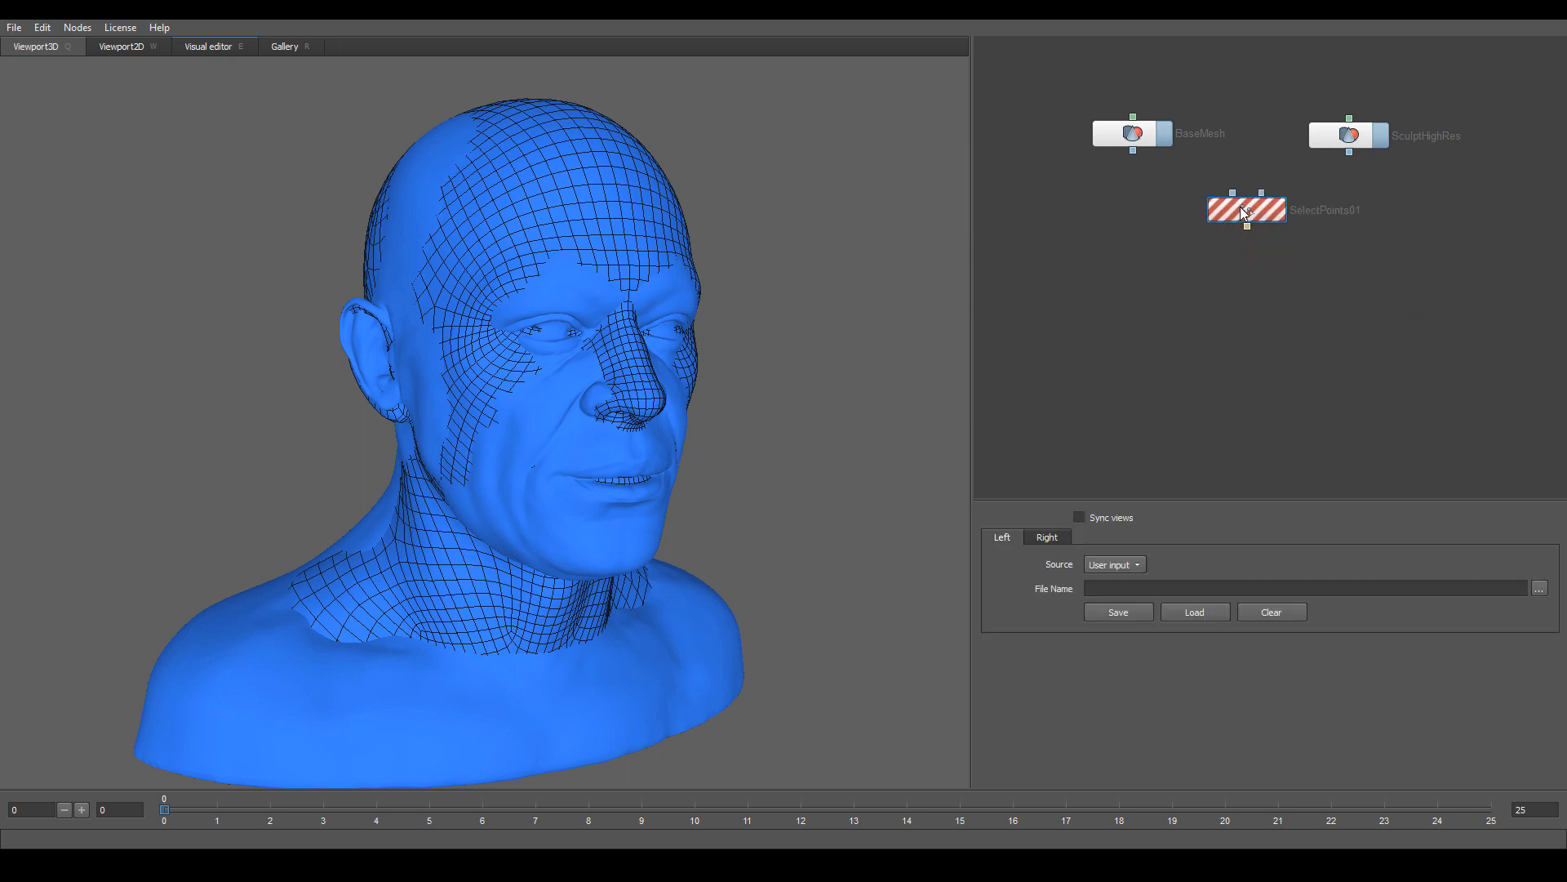
- Add a Wrapping alignment node and place it below the SelectPoints node with some space between them
left_click(1260, 266)
right_click(1247, 283)
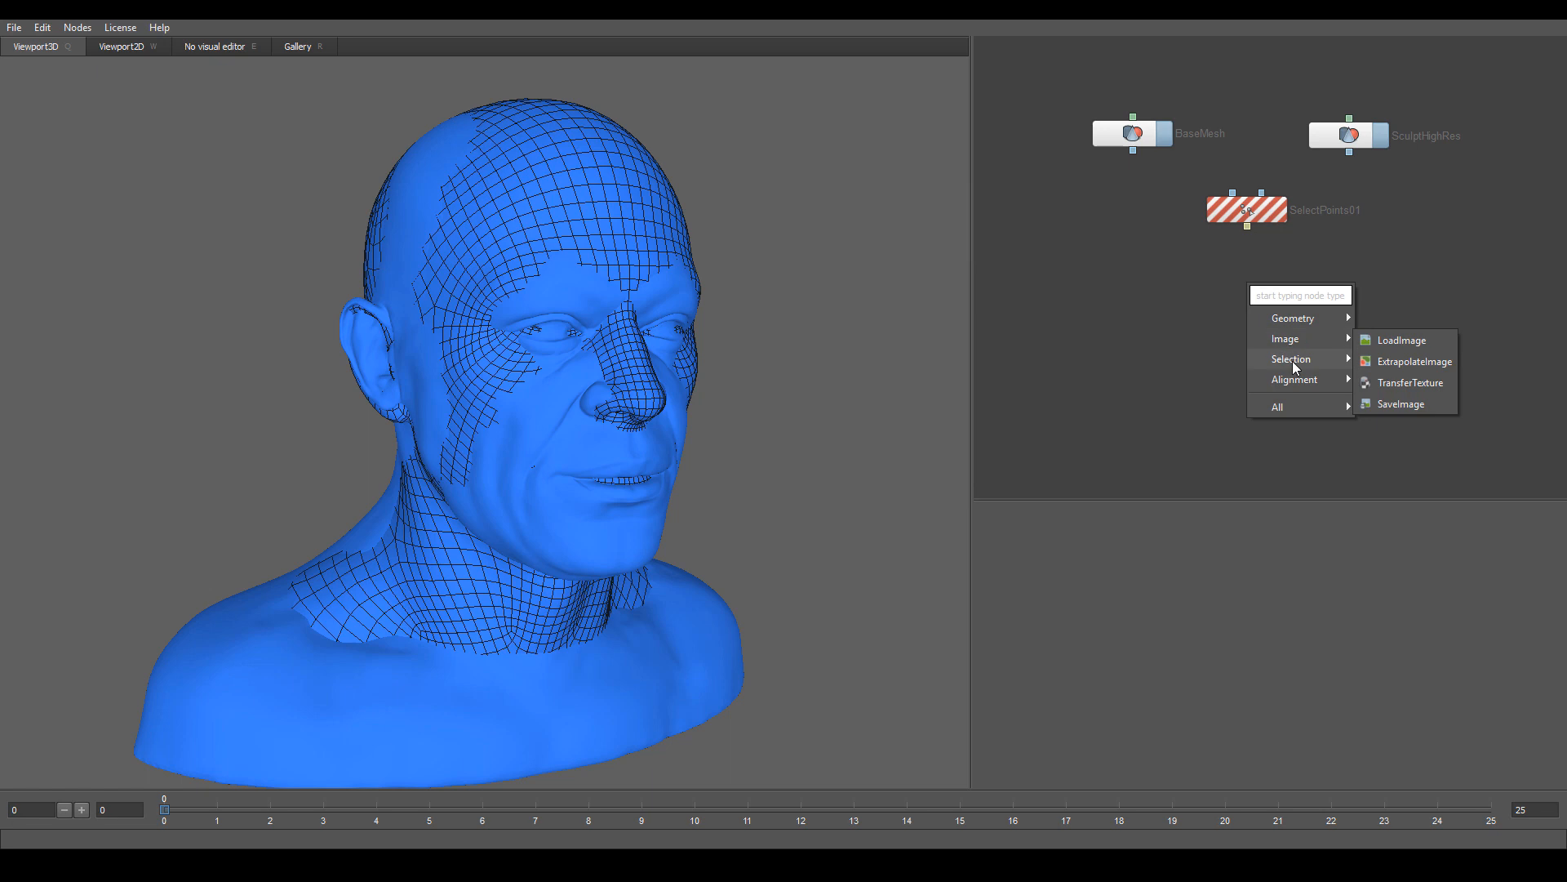
mouse_move(1307, 320)
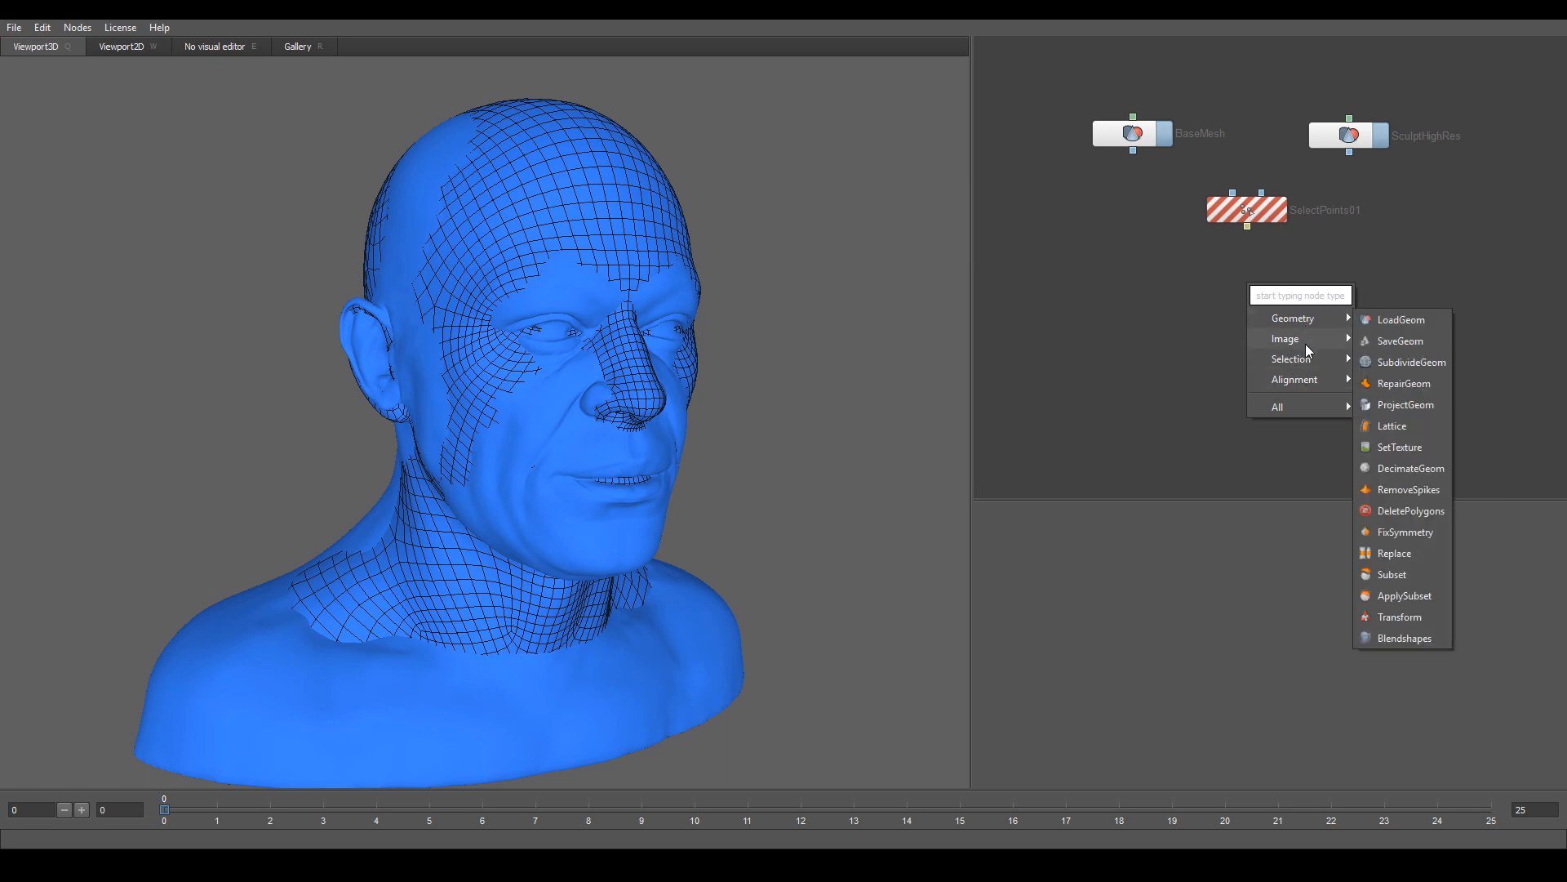
mouse_move(1302, 388)
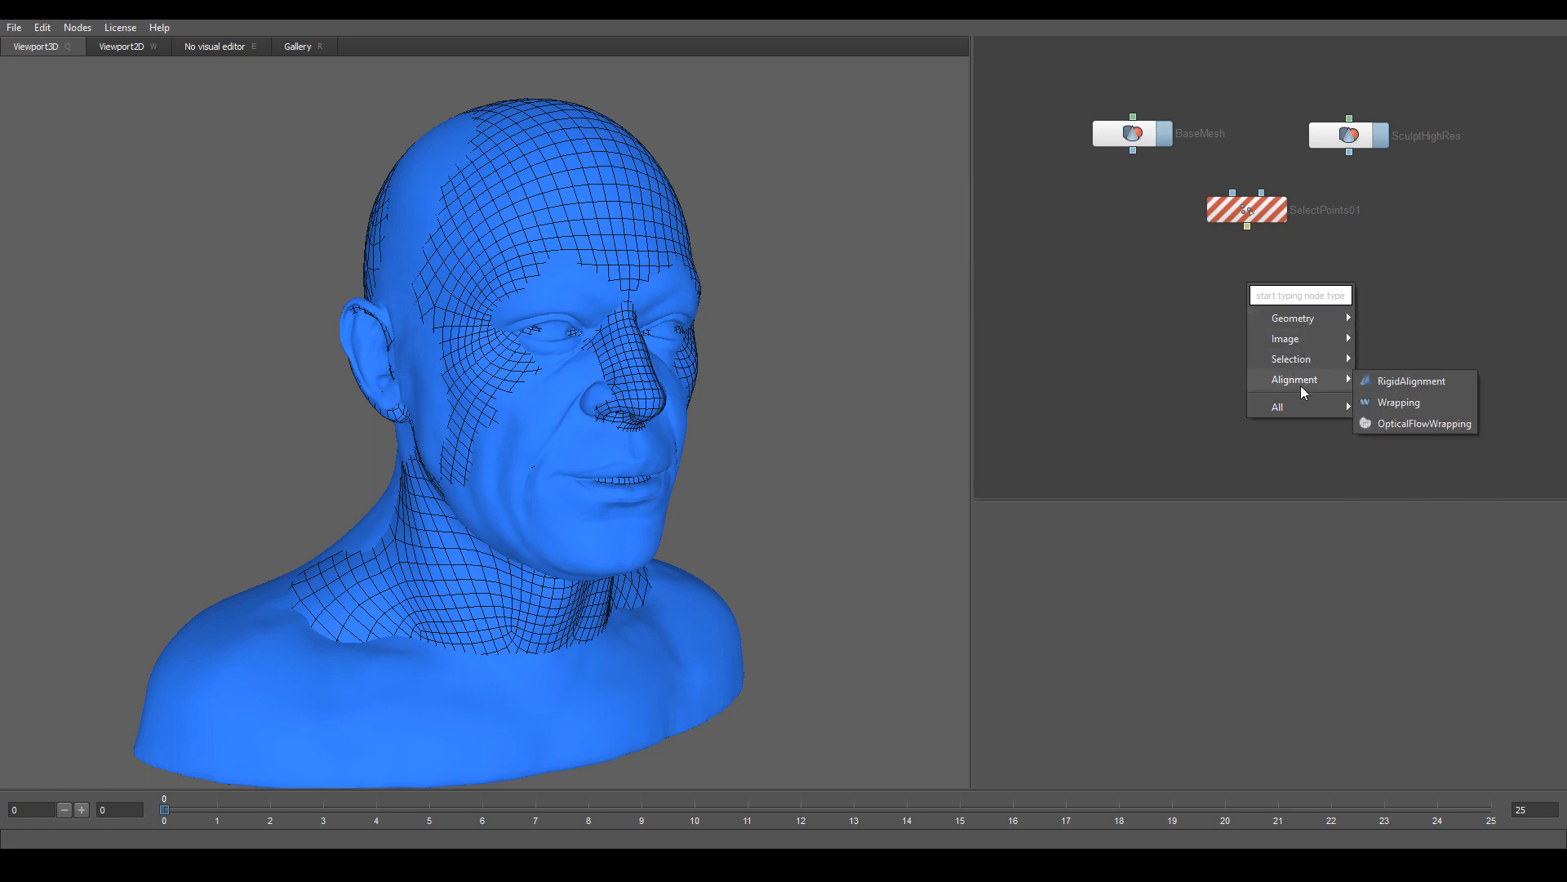
left_click(1399, 399)
left_click_drag(1288, 296, 1251, 303)
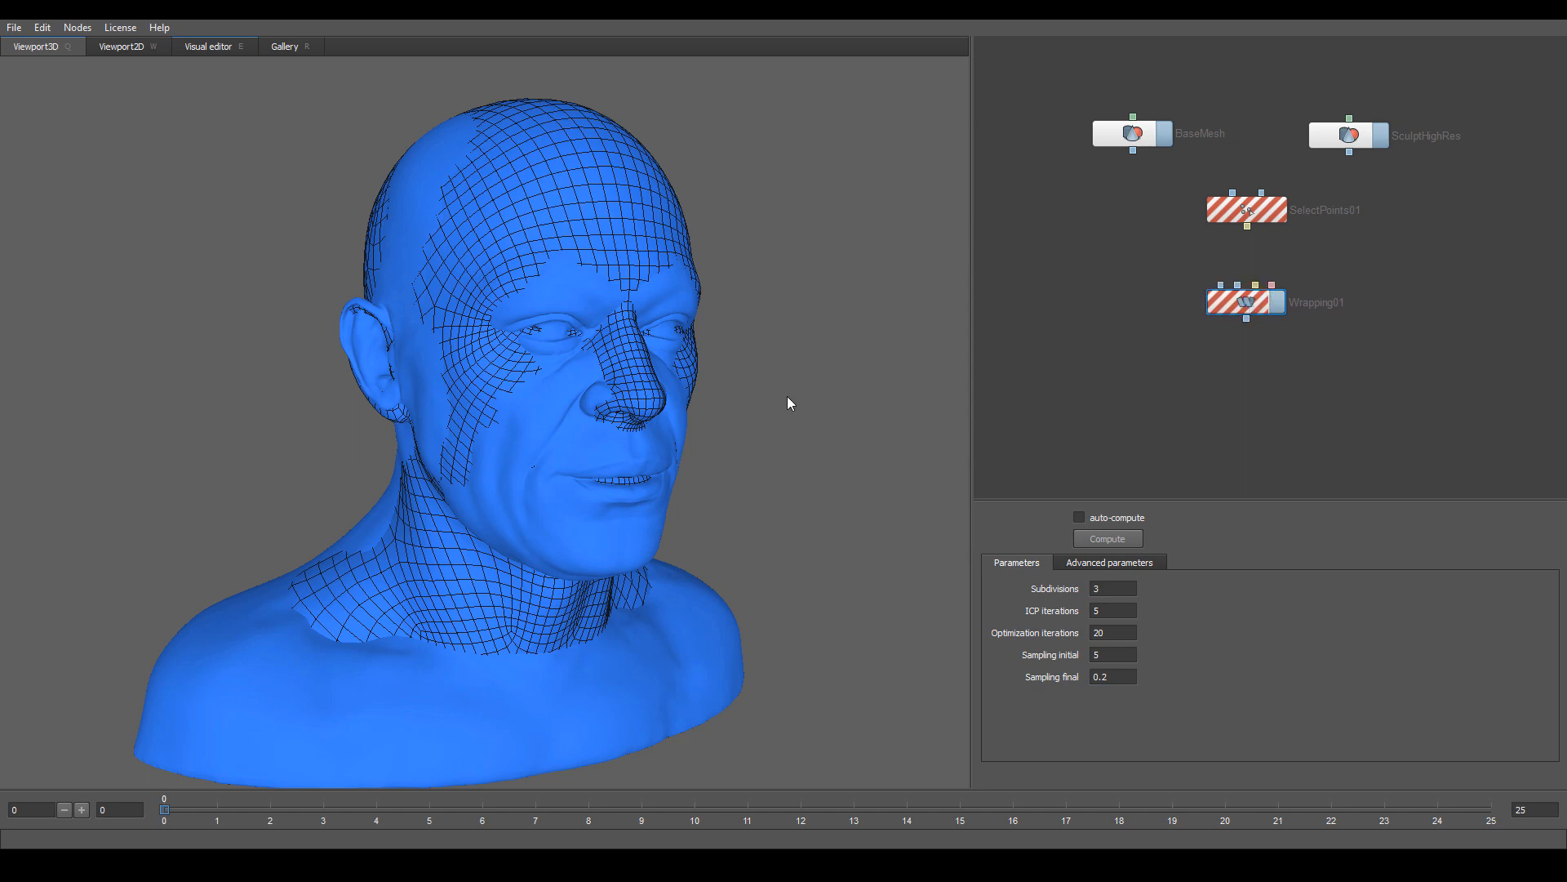
left_click_drag(783, 396, 596, 194)
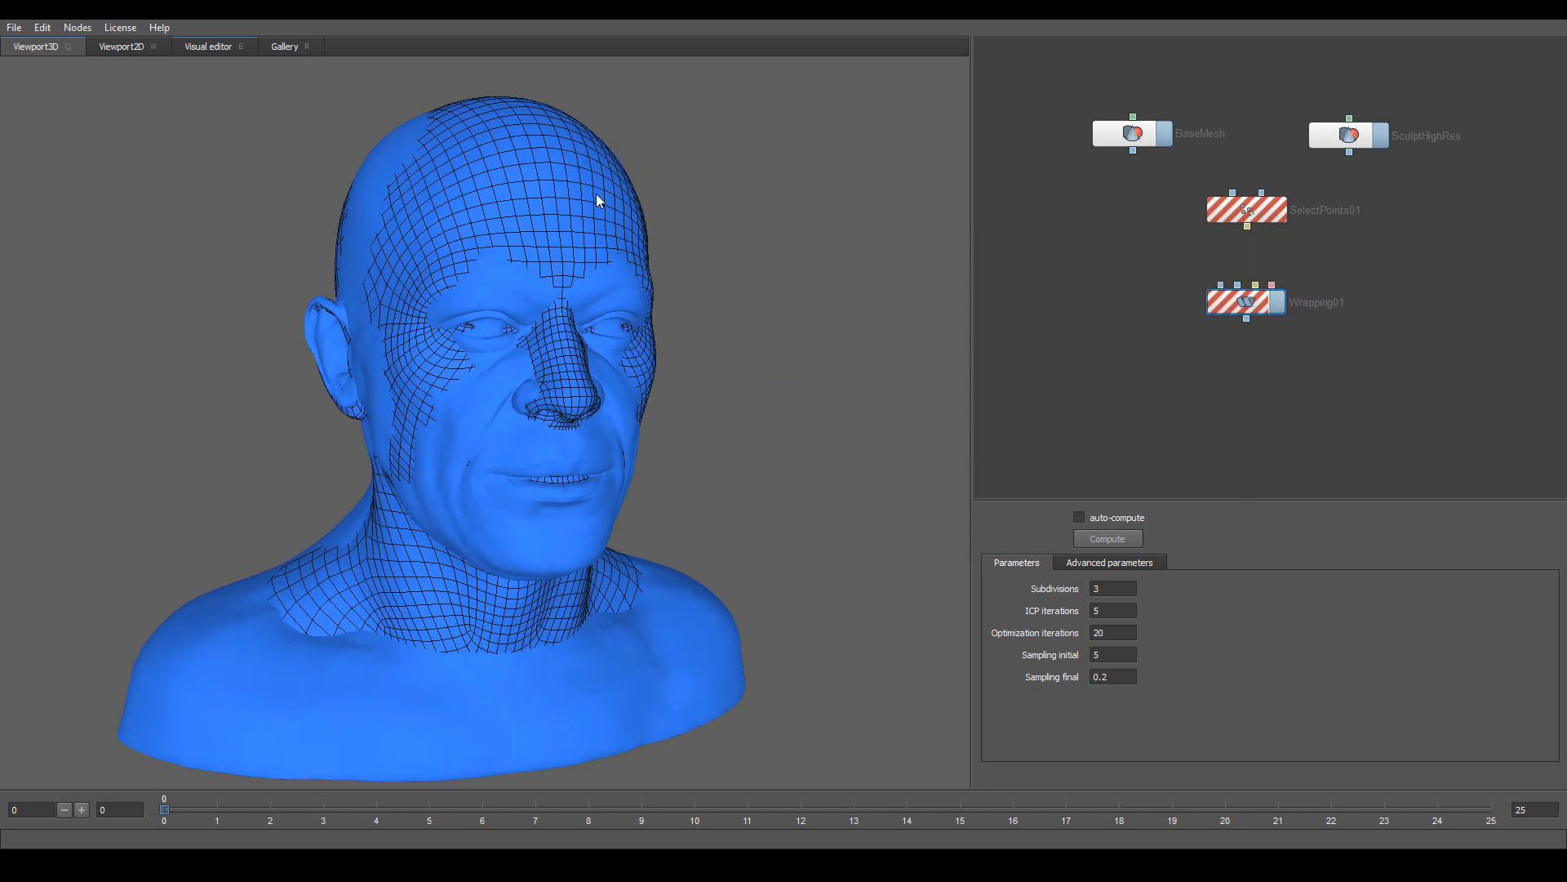
left_click_drag(732, 321, 875, 322)
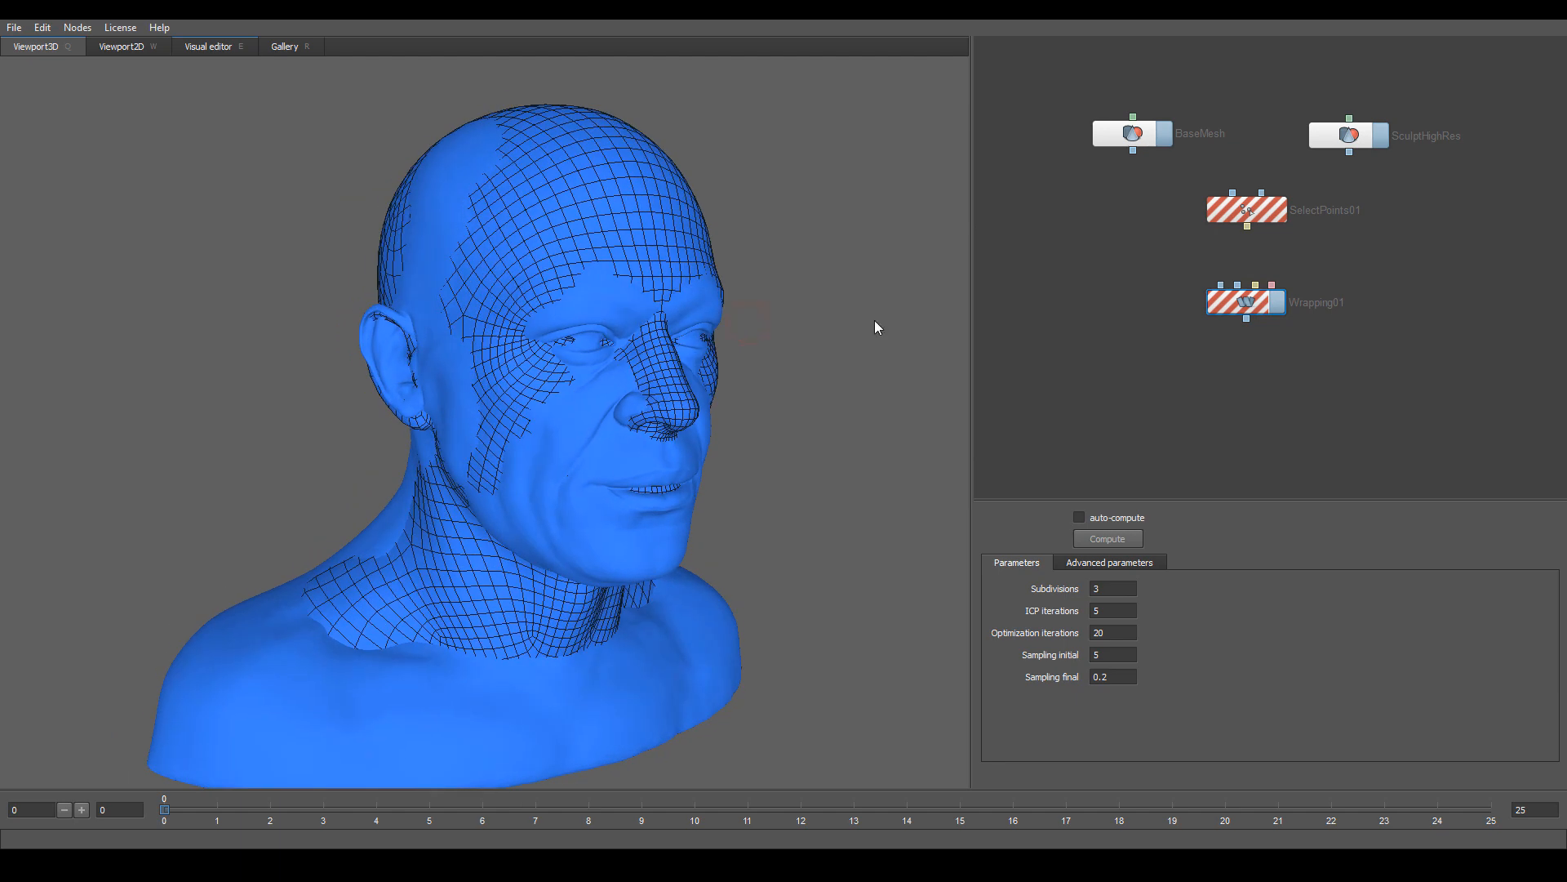
left_click_drag(1248, 306, 1260, 332)
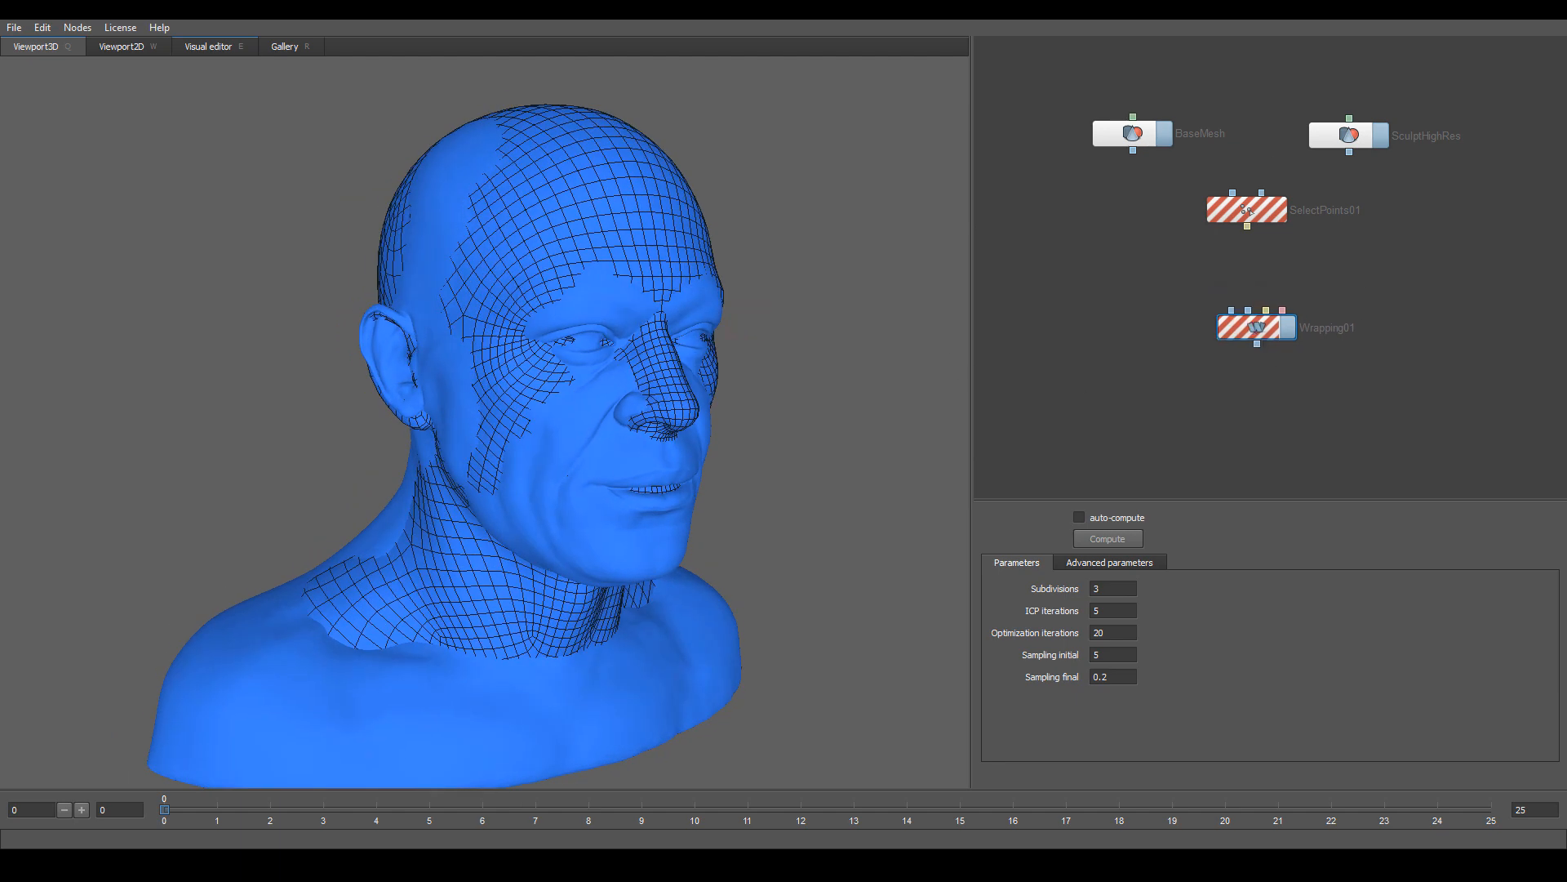
left_click_drag(1141, 137, 1225, 211)
left_click_drag(1353, 142, 1248, 361)
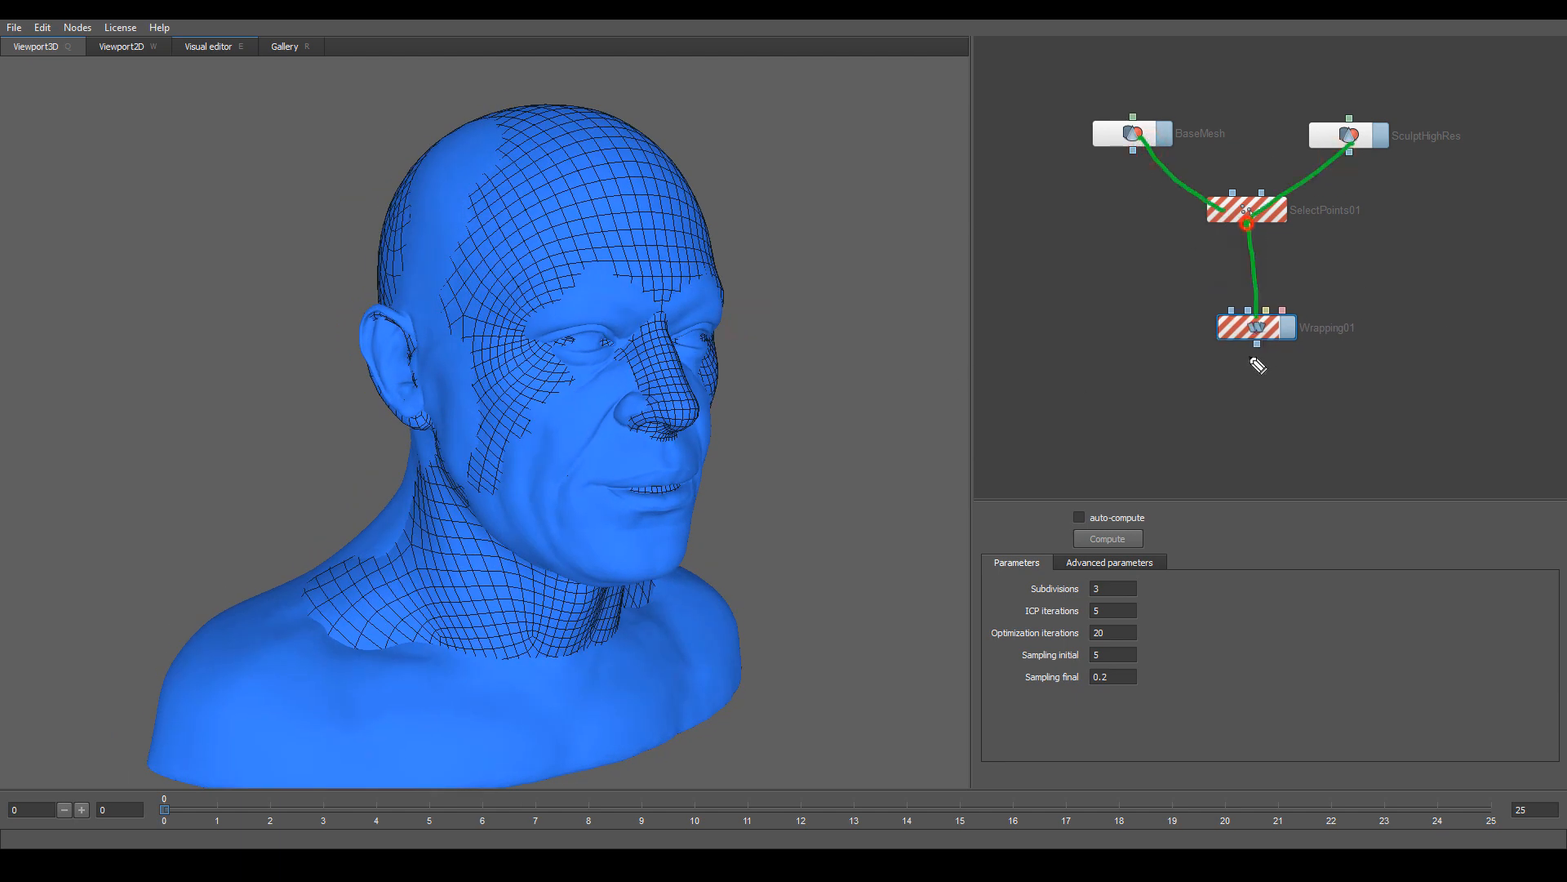
key("Escape")
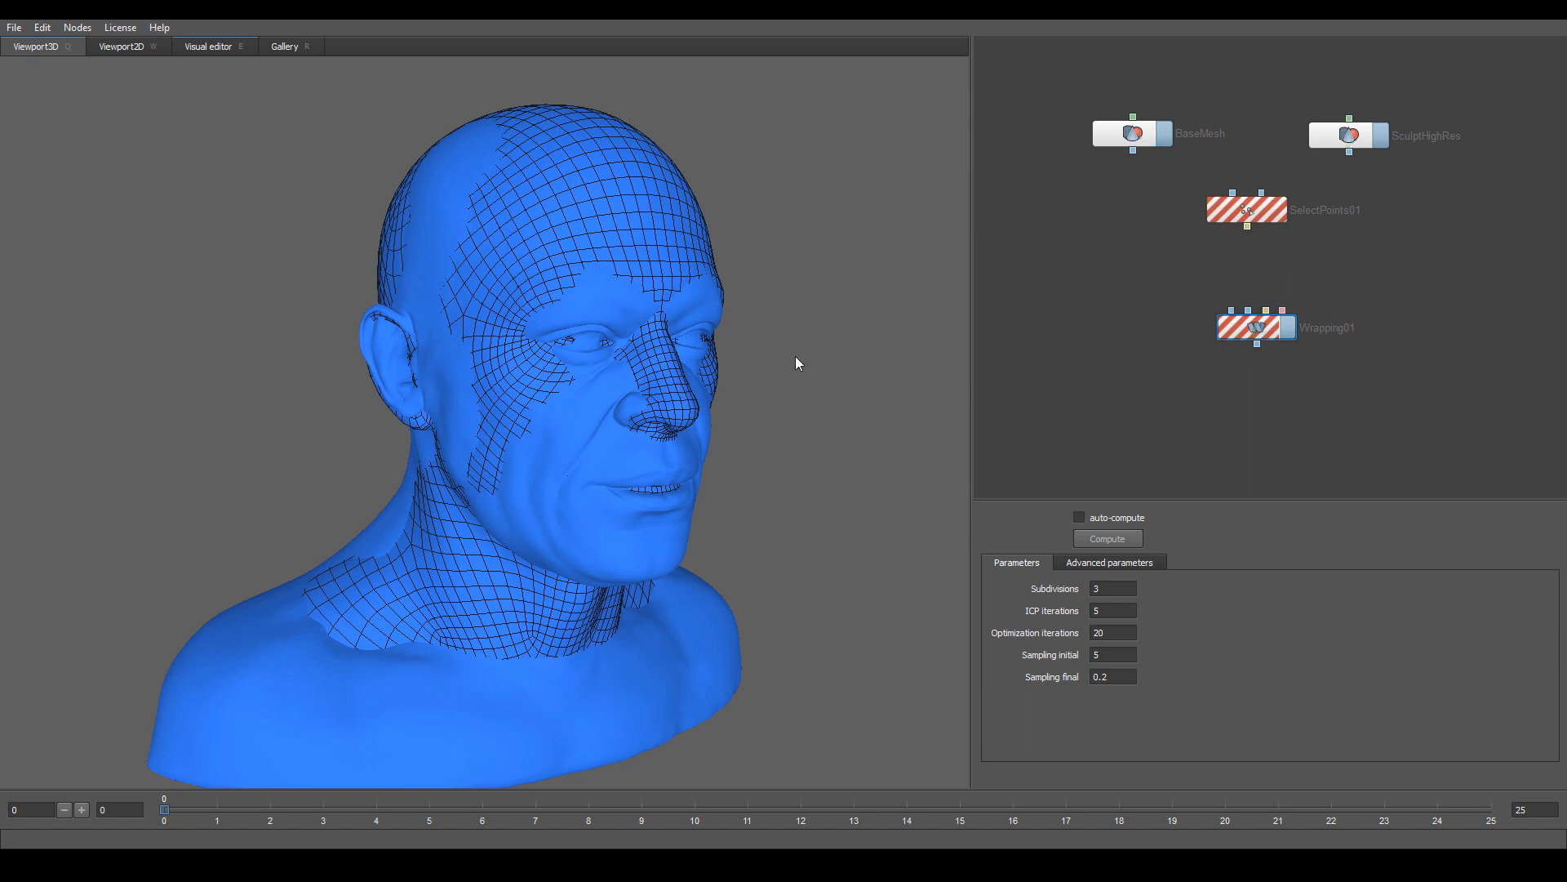
left_click_drag(795, 356, 756, 383)
right_click_drag(756, 384, 800, 404)
left_click_drag(800, 403, 818, 400)
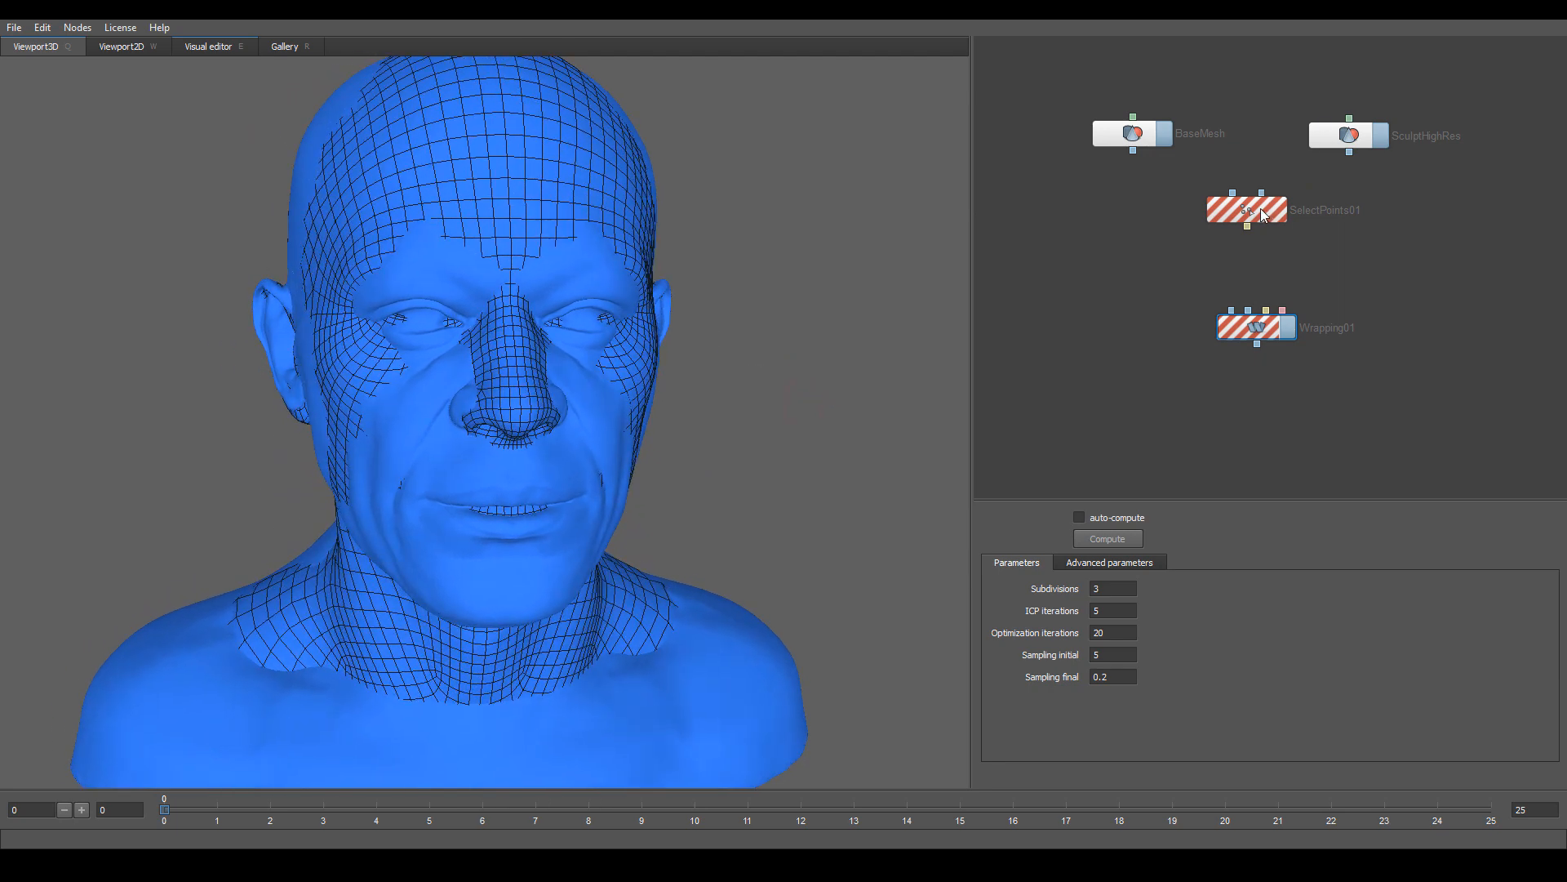
- Move the SelectPoints node slightly lower and reposition the BaseMesh node just above and beside it in the graph
left_click_drag(1263, 215, 1267, 226)
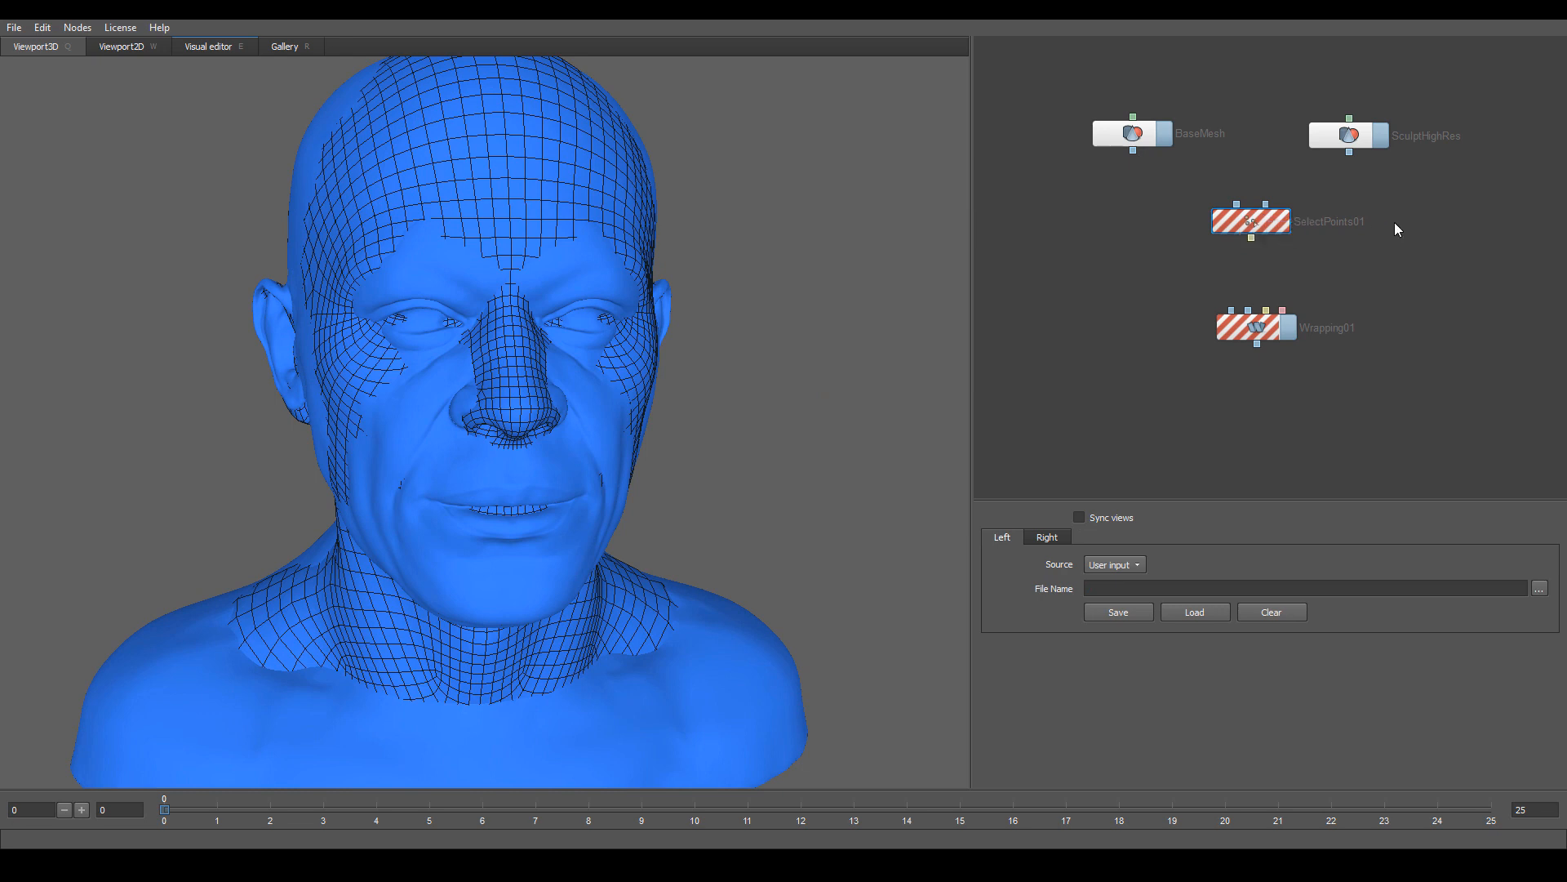
left_click(1397, 227)
left_click(1255, 232)
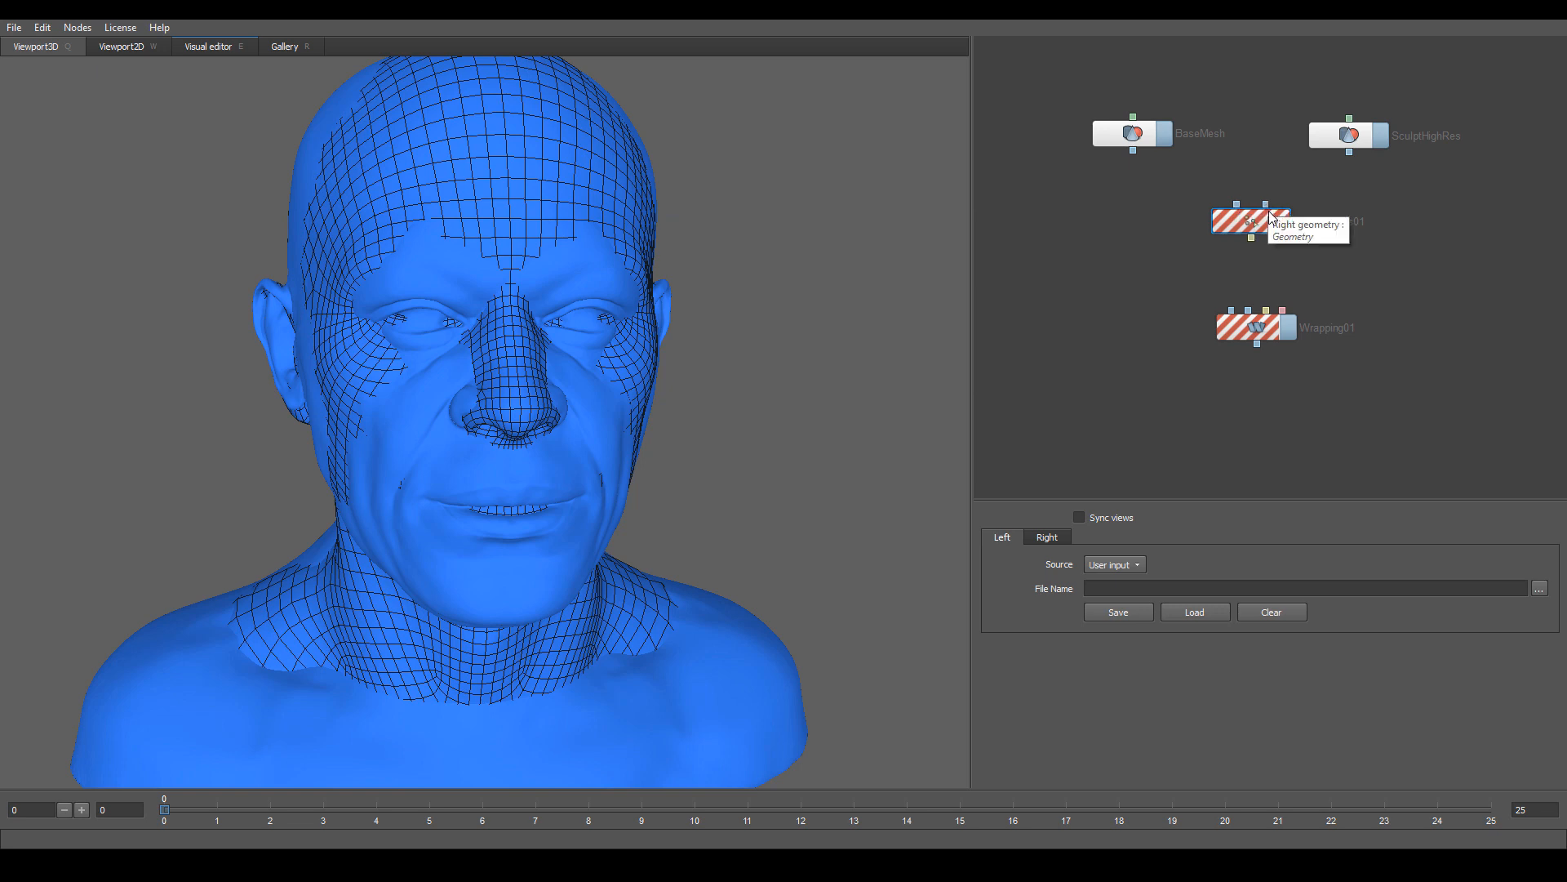
left_click(1210, 171)
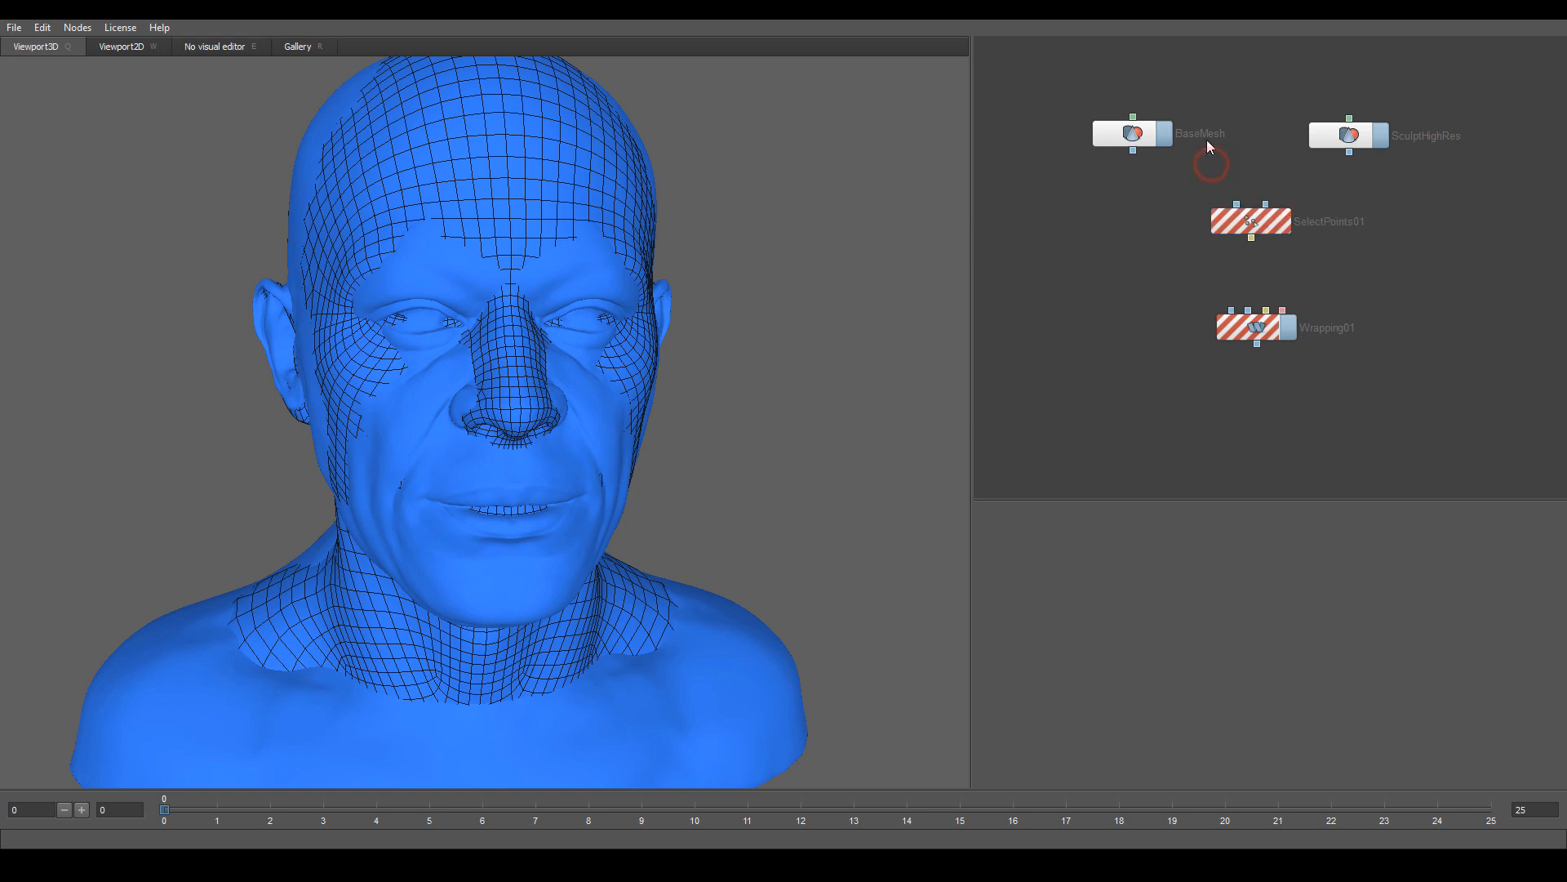
left_click_drag(1142, 136, 1147, 138)
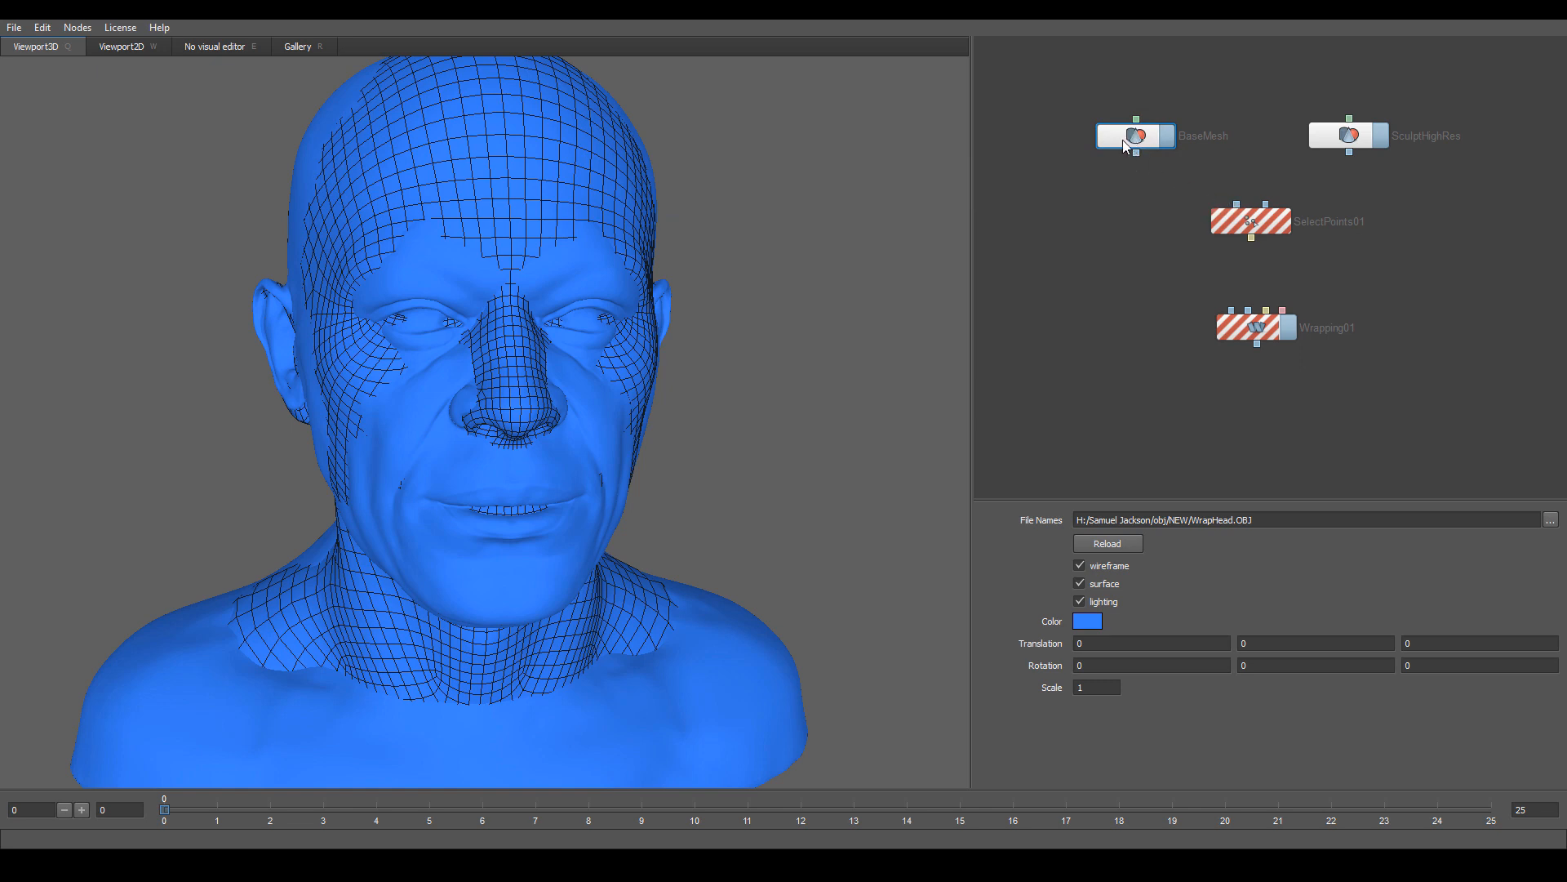
left_click_drag(1126, 139, 1094, 126)
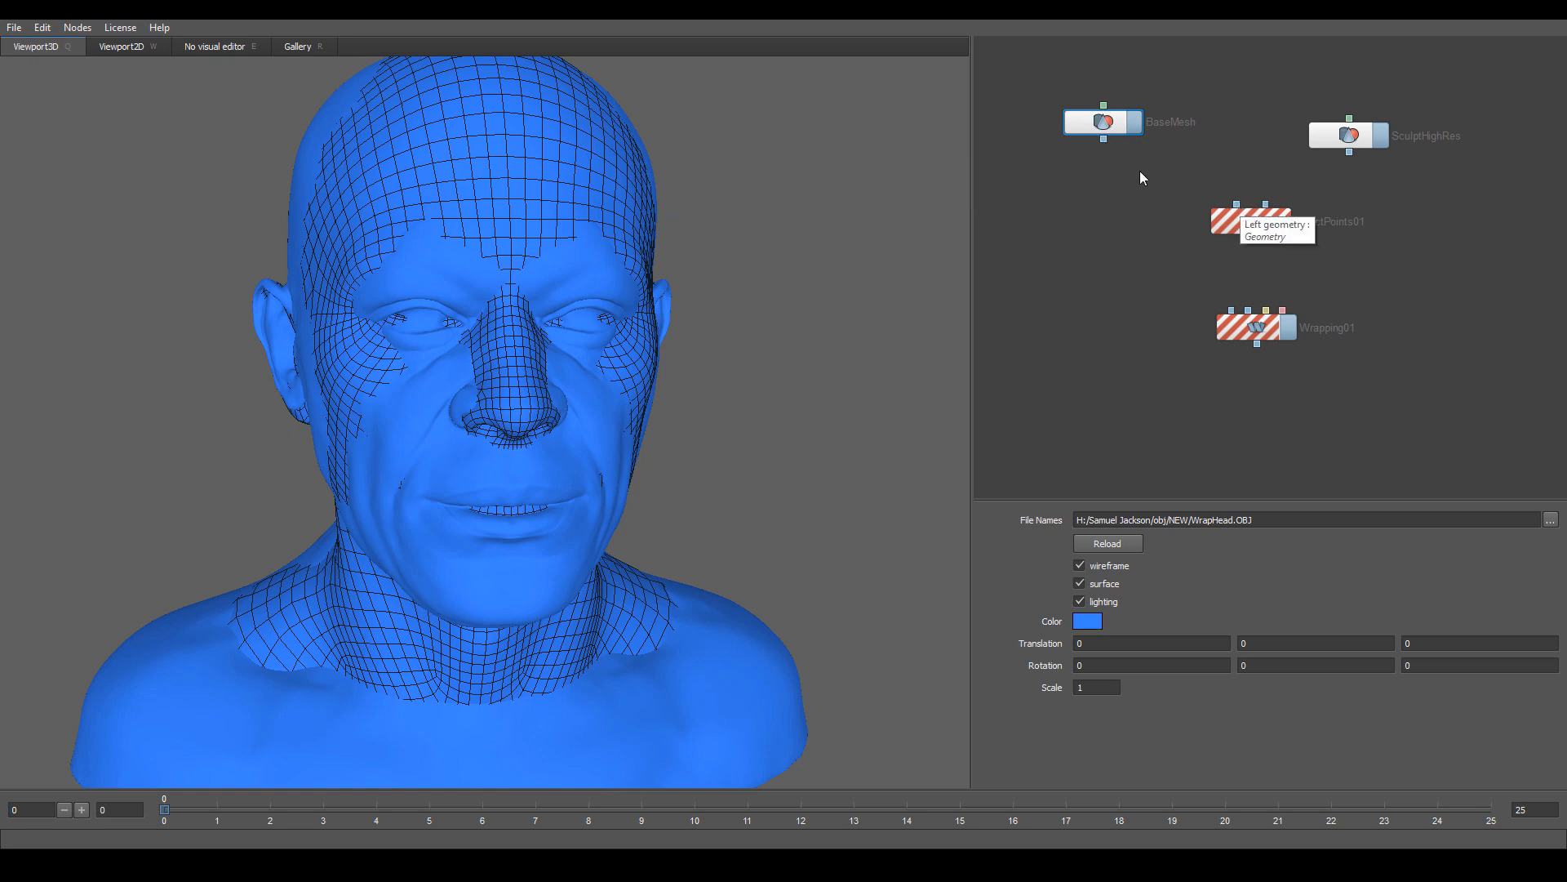
left_click_drag(1120, 125, 1141, 146)
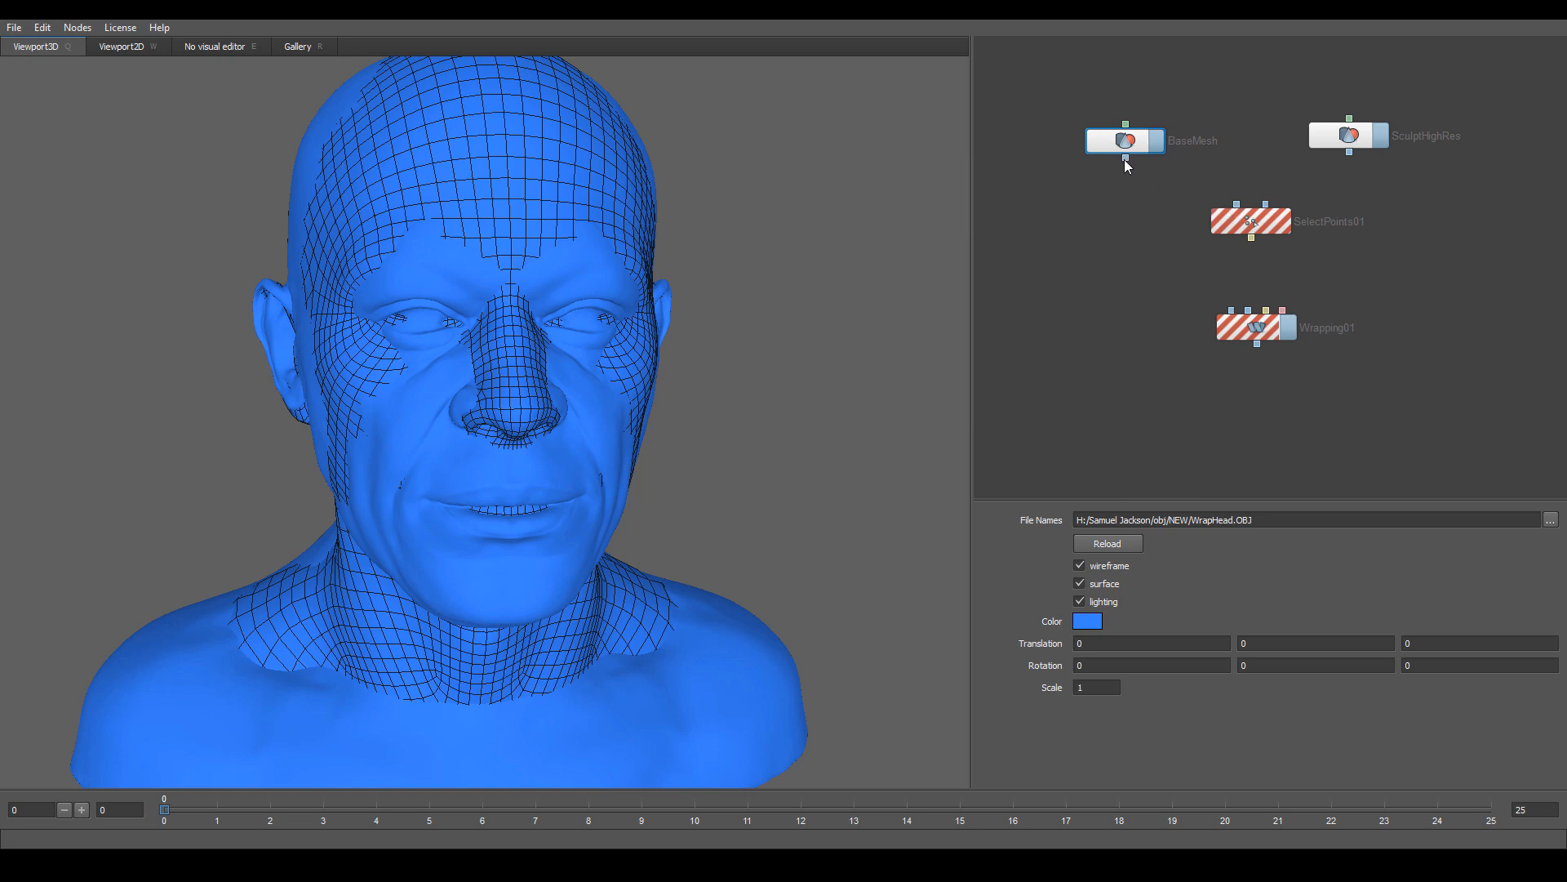
- Connect the BaseMesh output to the SelectPoints node's Left geometry input and the SculptHighRes output to its Right geometry input
left_click(1127, 166)
left_click_drag(1126, 160, 1237, 205)
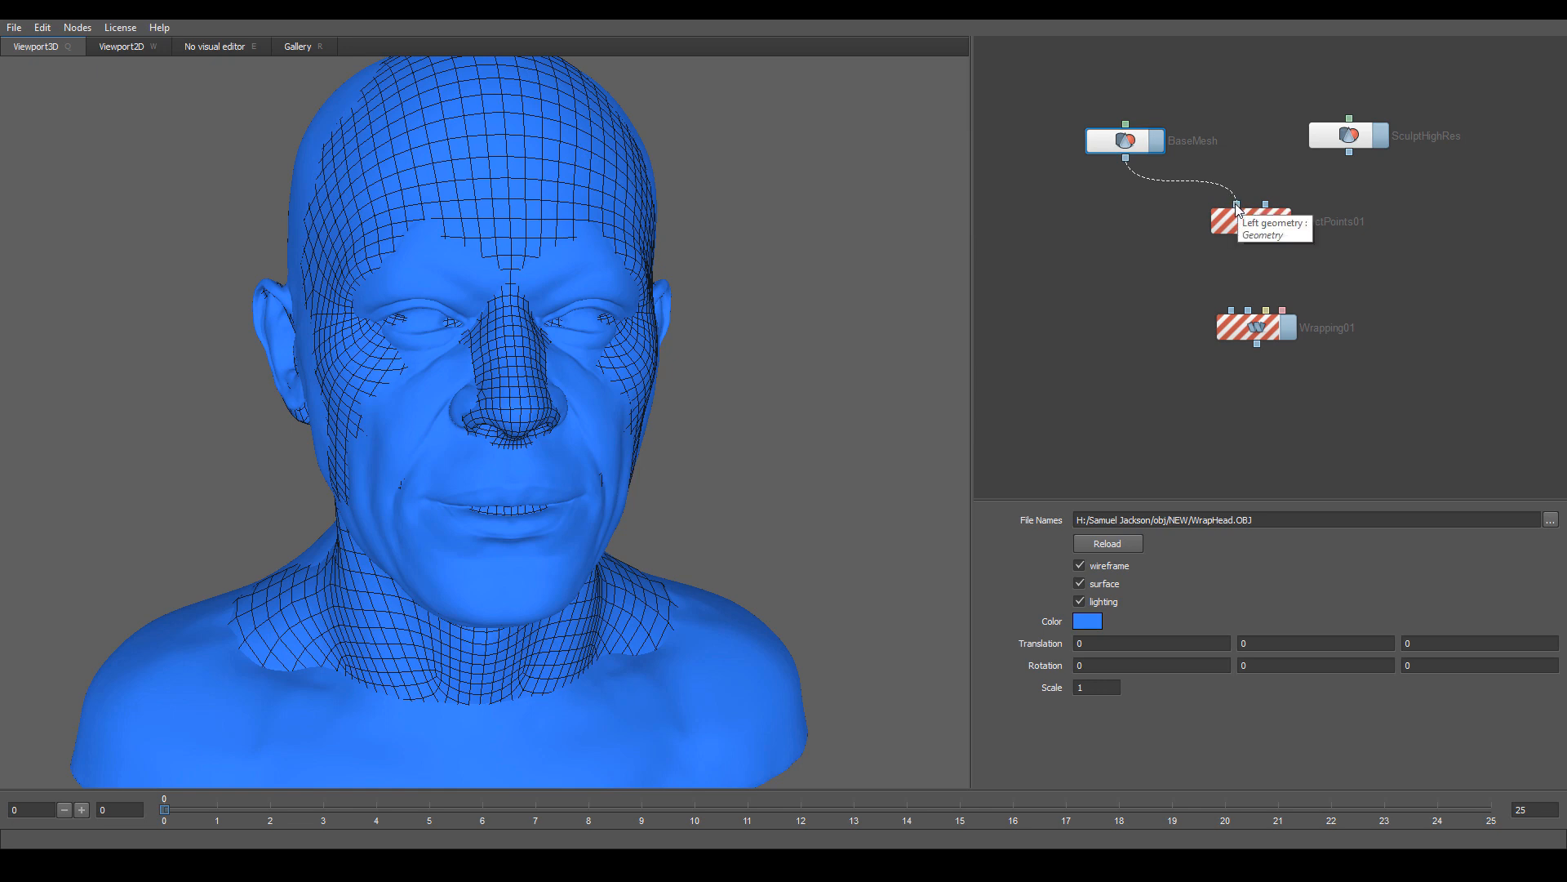
left_click_drag(1236, 205, 1237, 205)
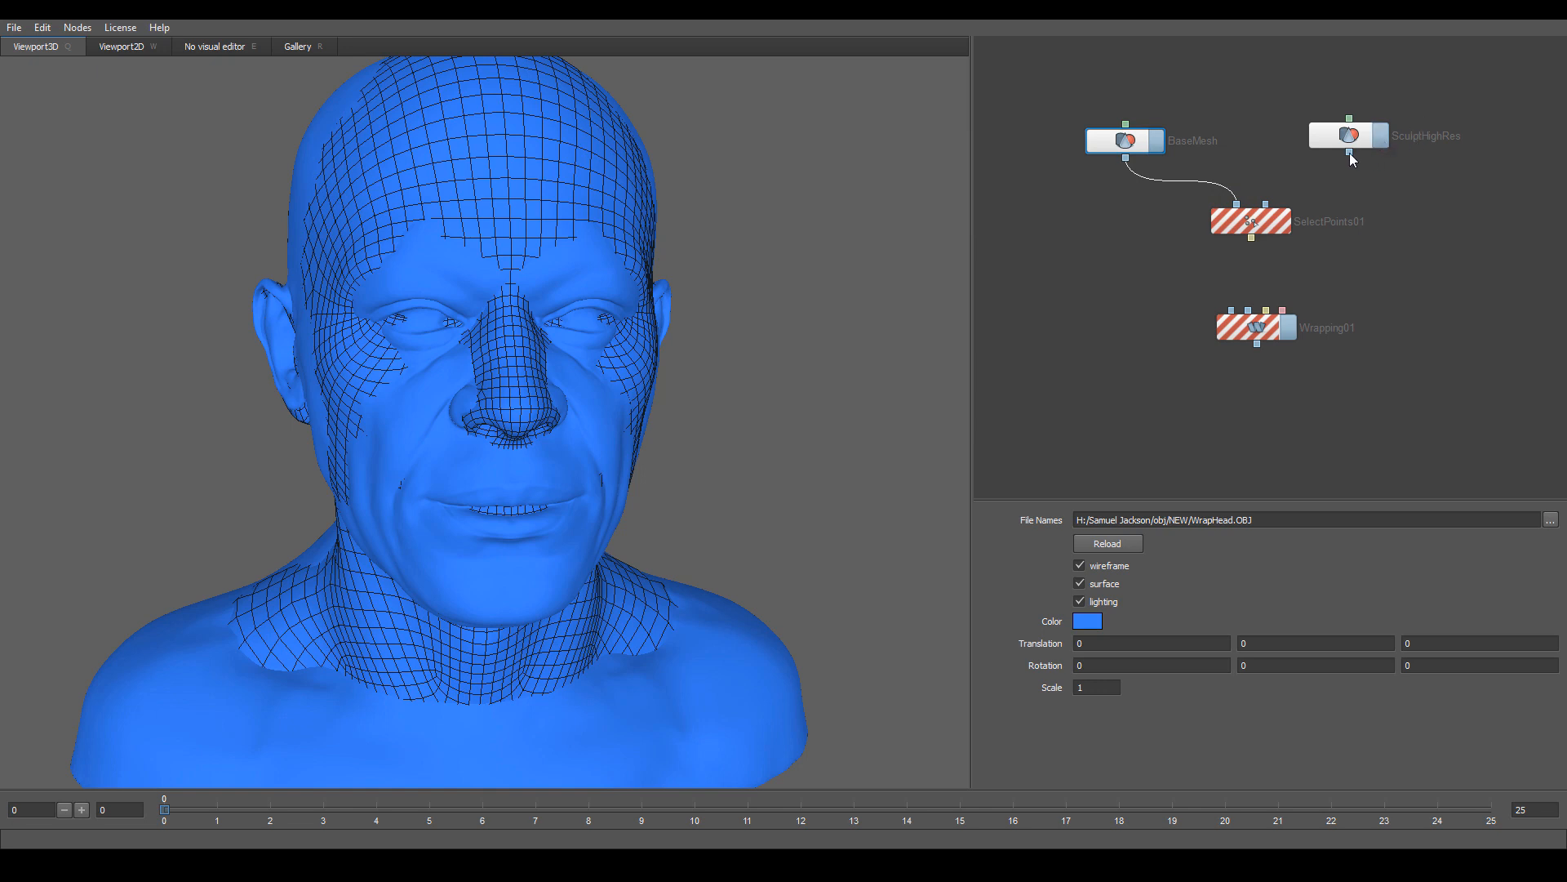
left_click_drag(1350, 153, 1350, 153)
left_click_drag(1276, 186, 1267, 205)
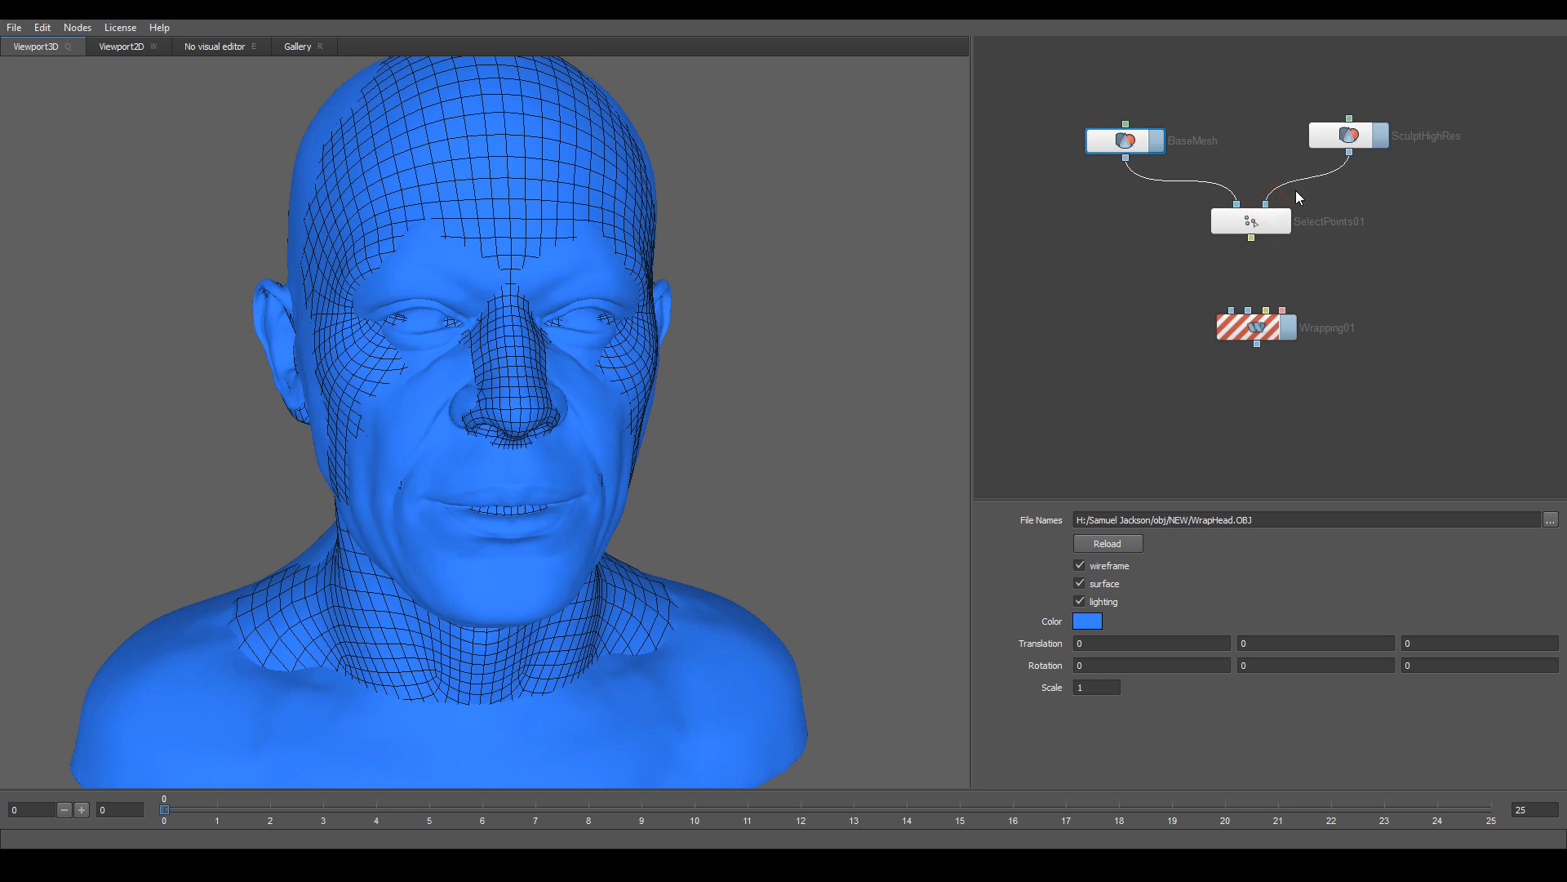
- Connect the SelectPoints output to the third input of the Wrapping node
scroll(1275, 246, "down", 2)
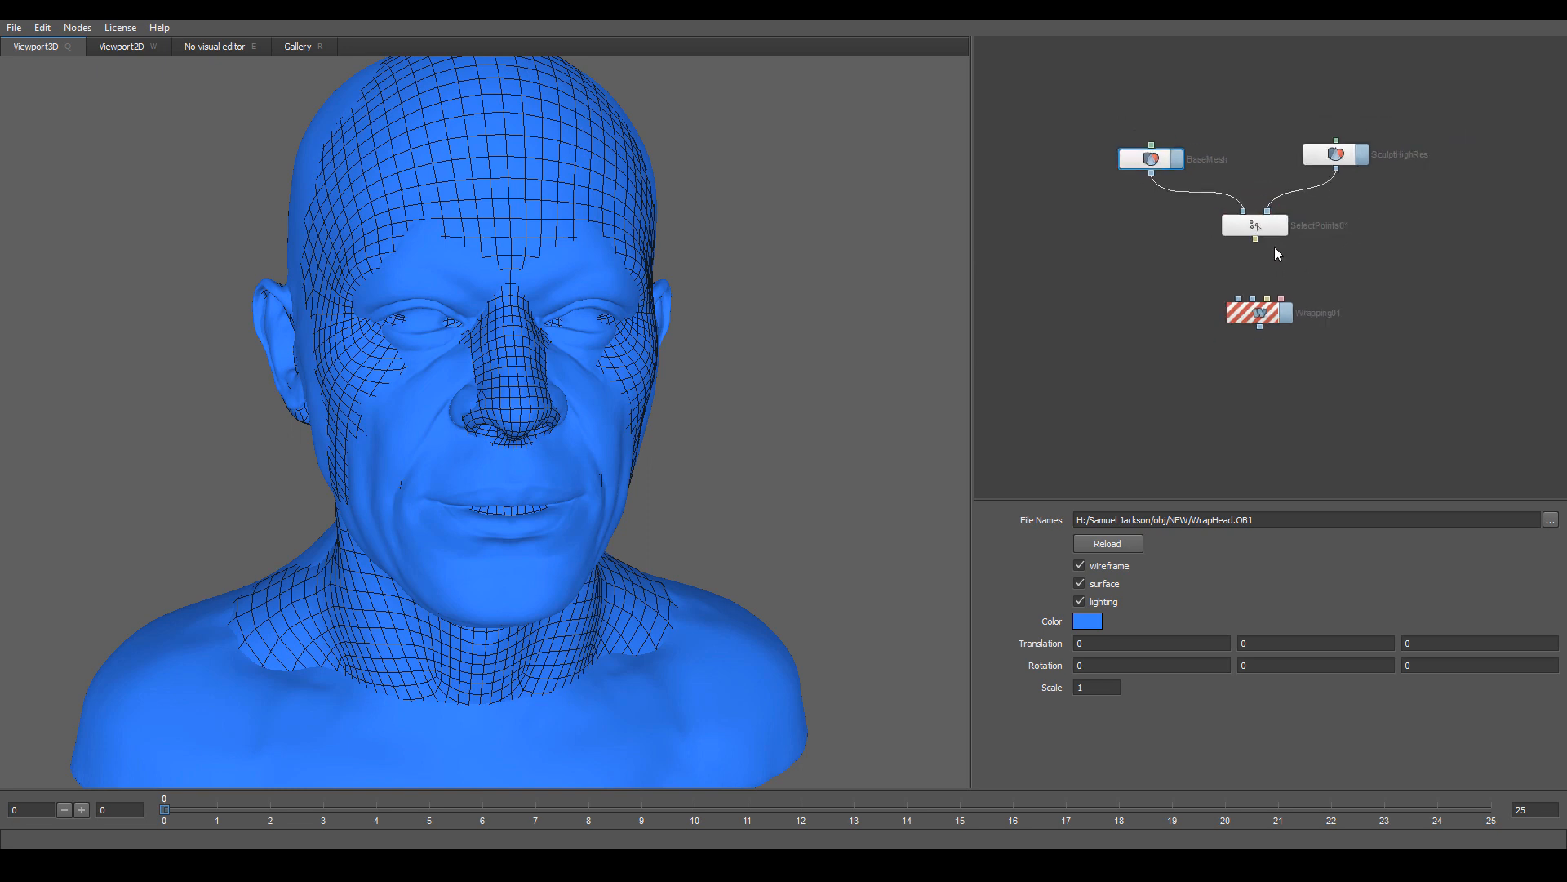
scroll(1275, 247, "up", 2)
left_click(1257, 231)
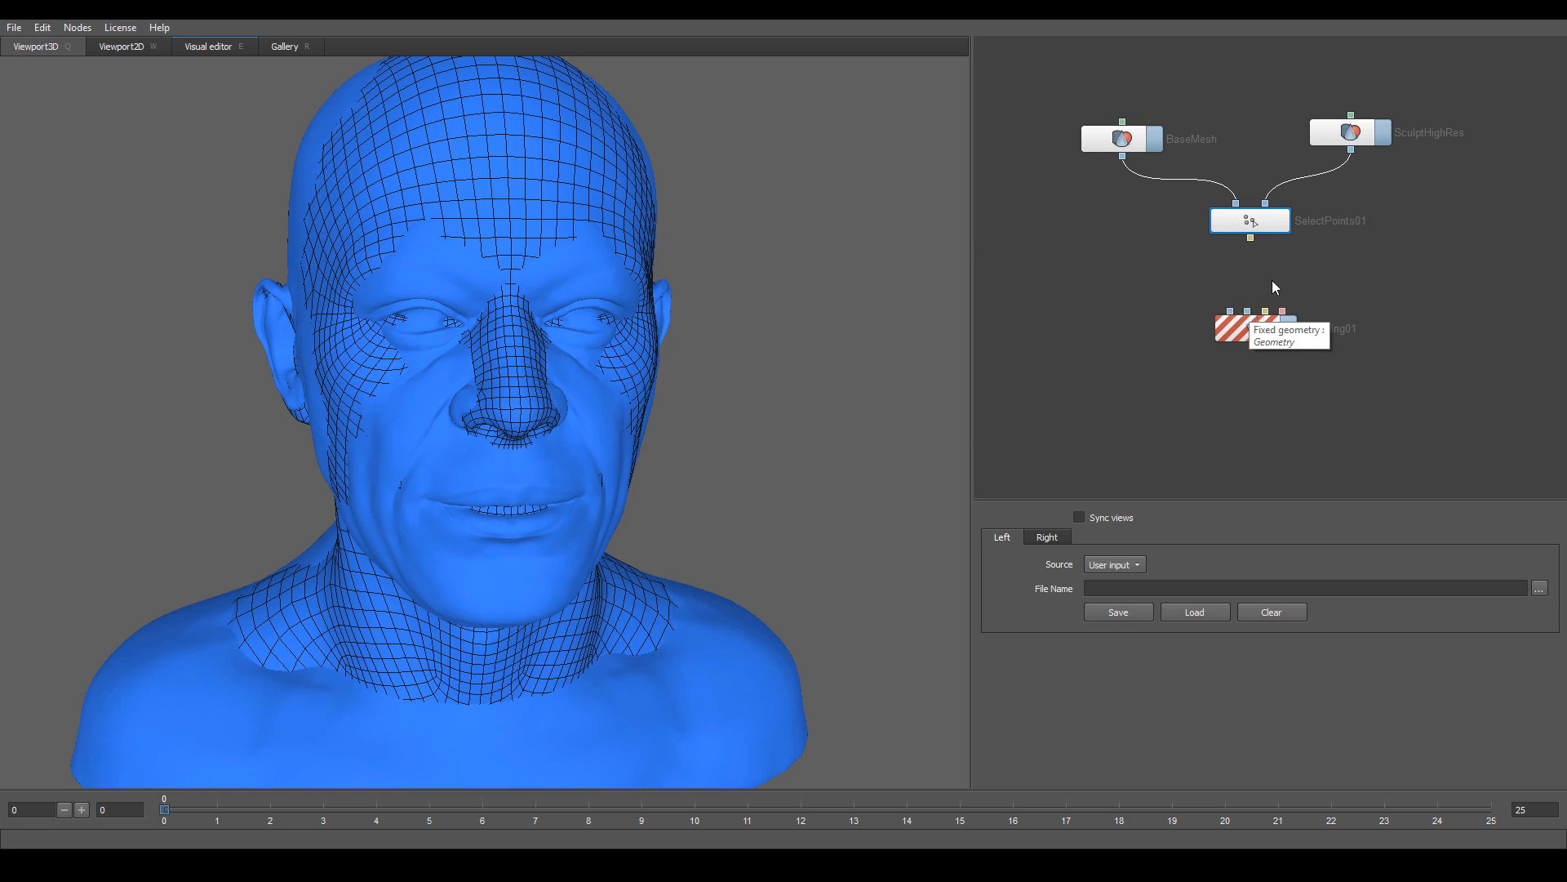
left_click_drag(1254, 222, 1265, 312)
- Spread BaseMesh and SculptHighRes farther apart and connect them to the Wrapping node's Floating geometry and Fixed geometry inputs respectively
left_click_drag(1121, 140, 1099, 146)
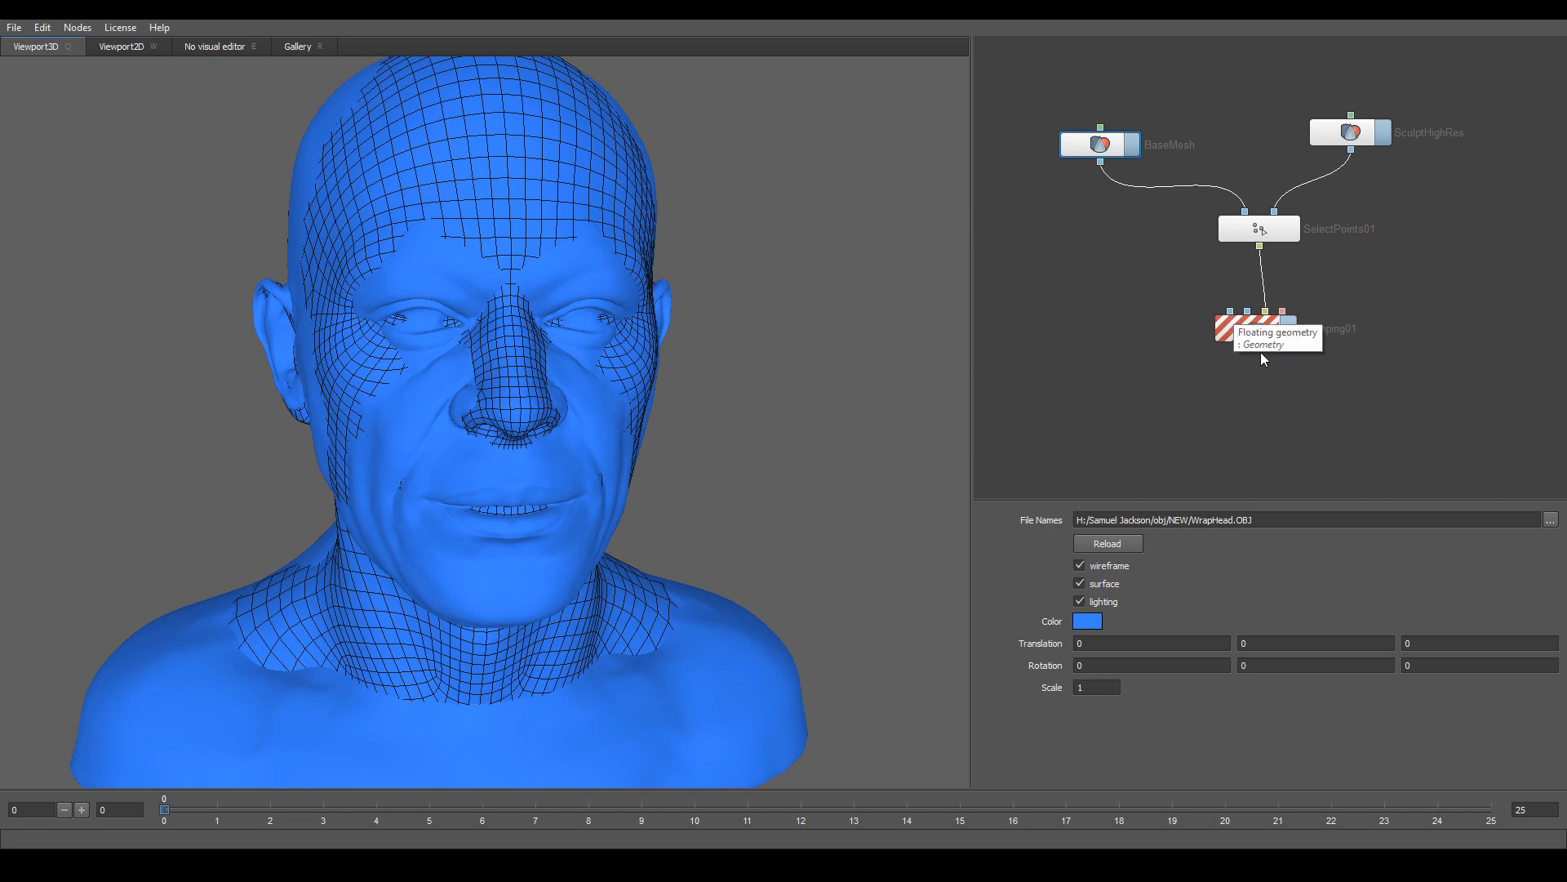
left_click_drag(1347, 137, 1371, 144)
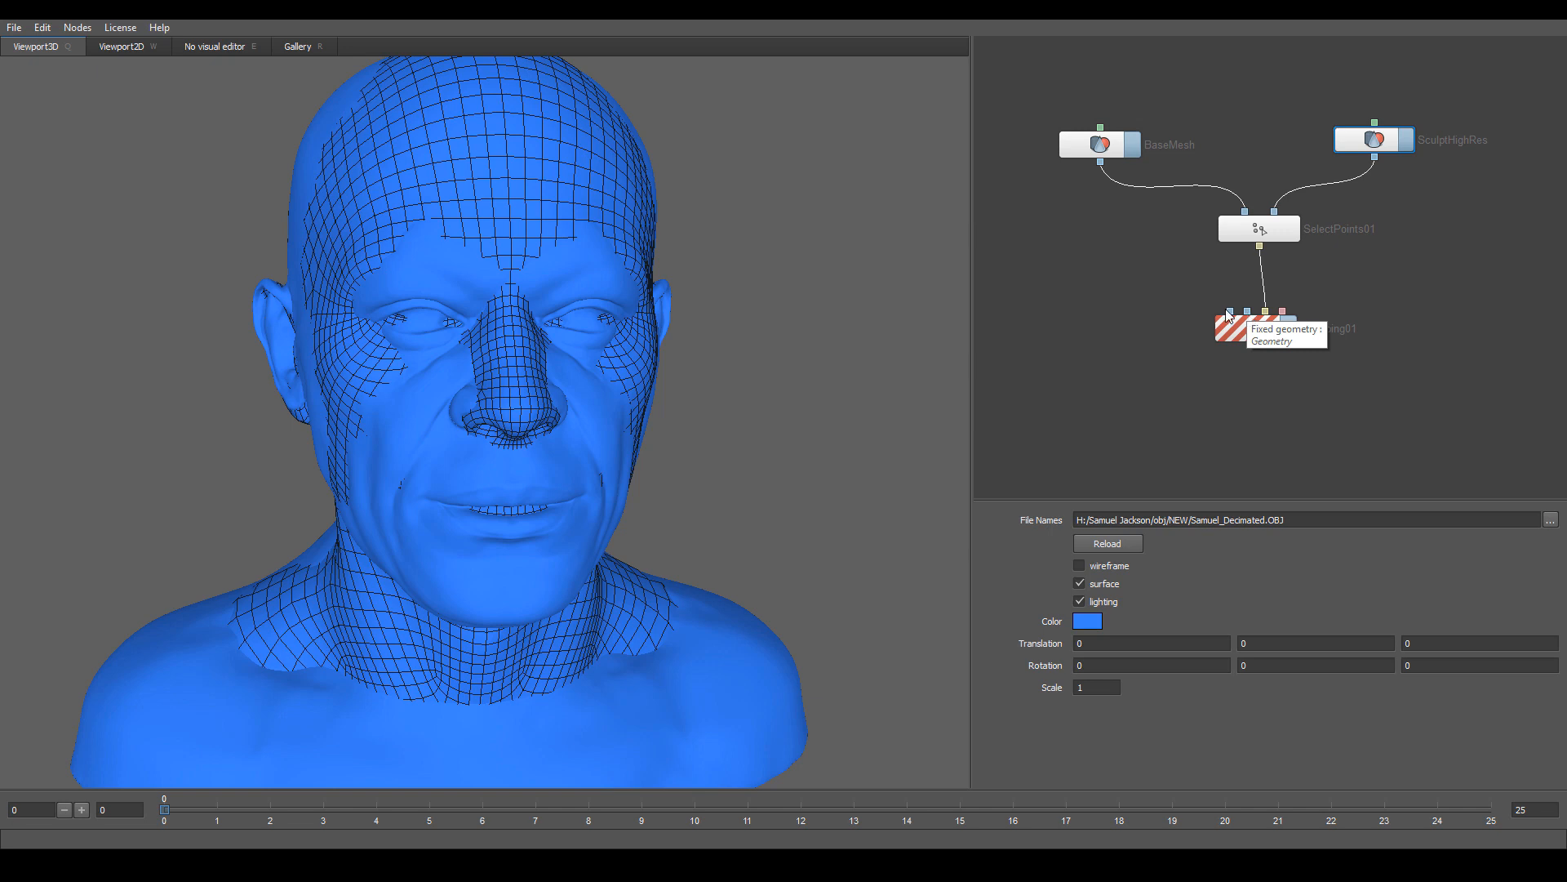
left_click(1190, 277)
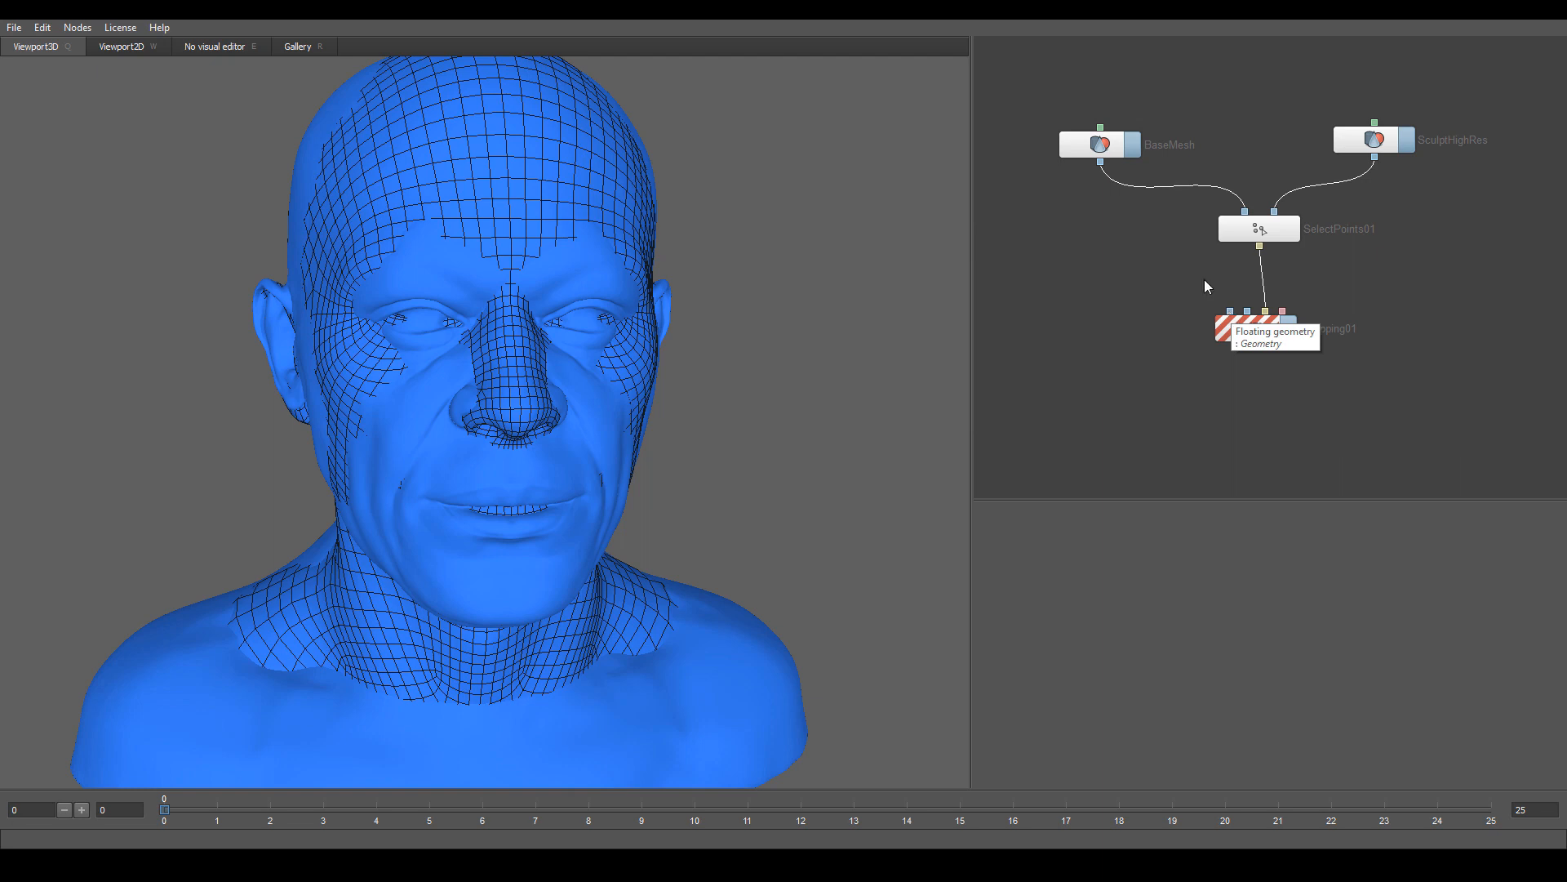
left_click_drag(1101, 163, 1231, 314)
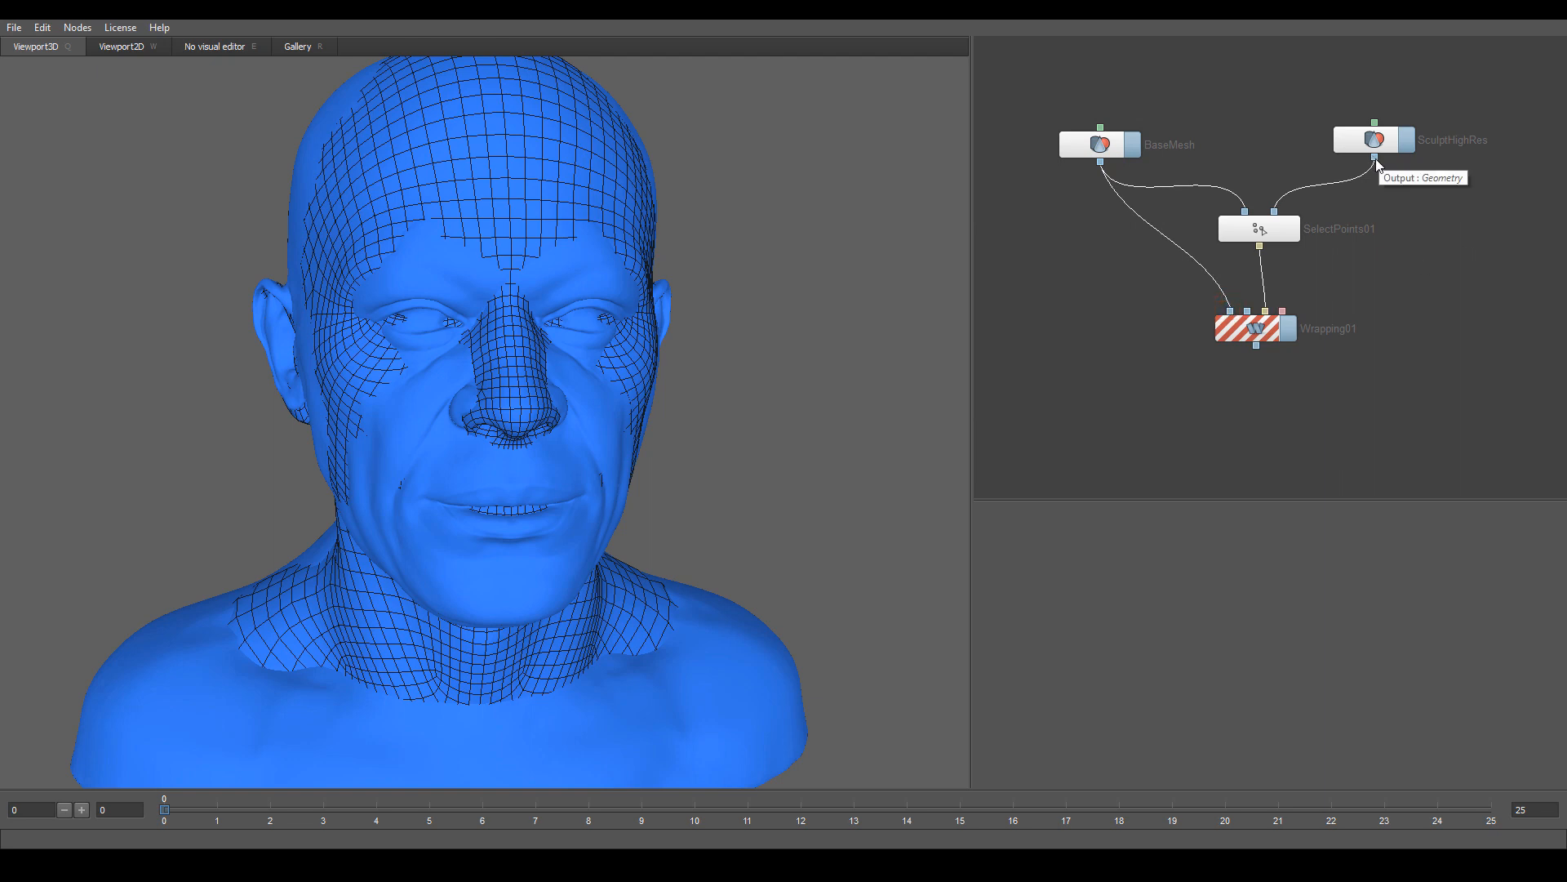
left_click_drag(1376, 159, 1251, 316)
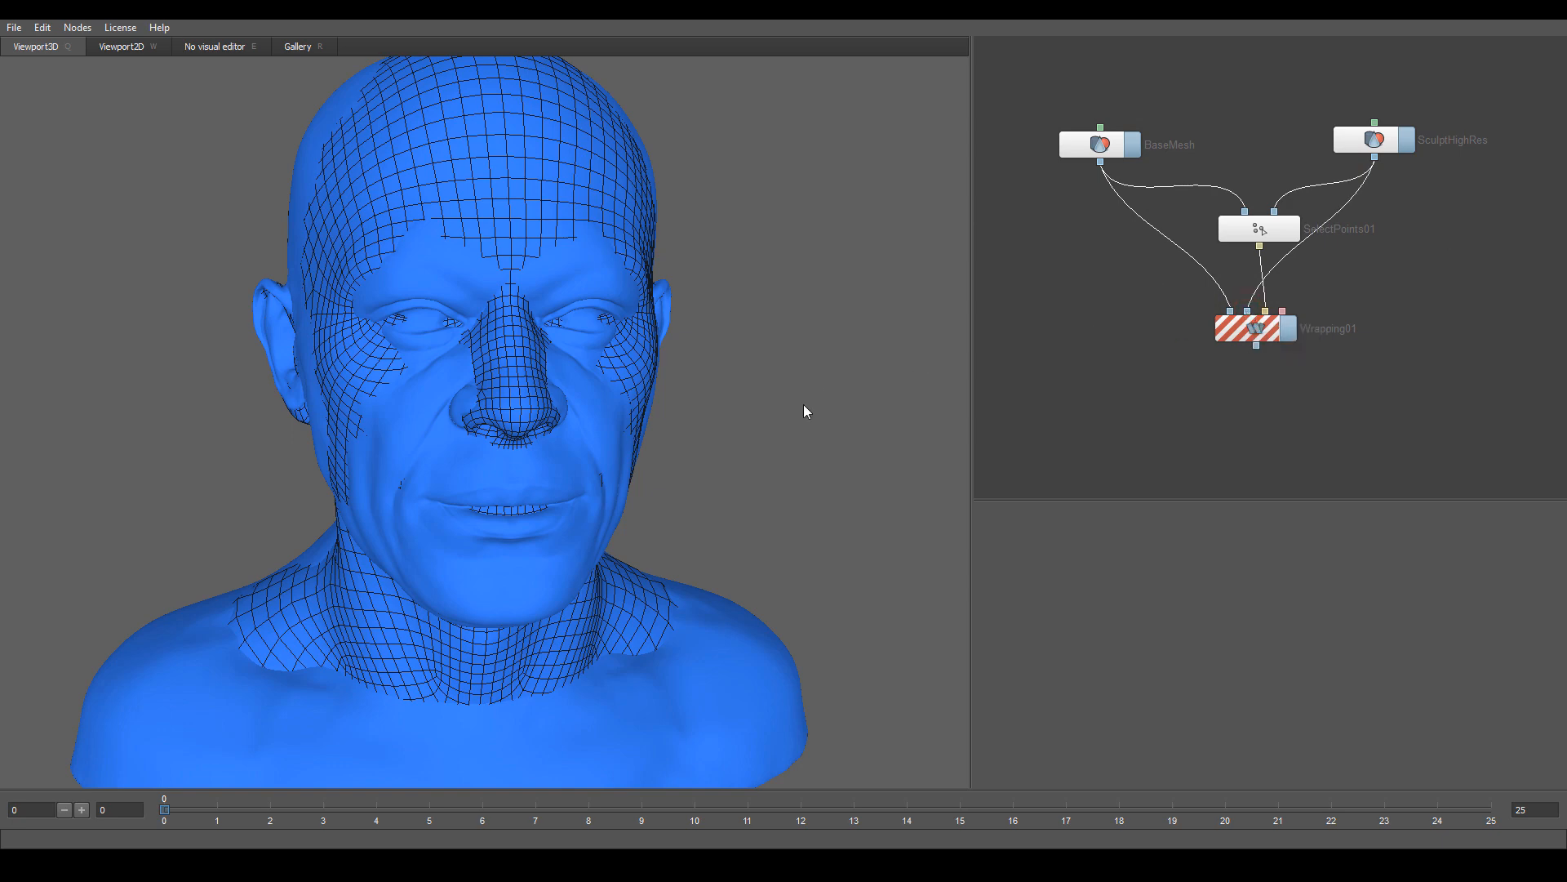
- Open the SelectPoints node in the visual editor to show the base mesh and the sculpt side by side
left_click_drag(804, 408, 782, 454)
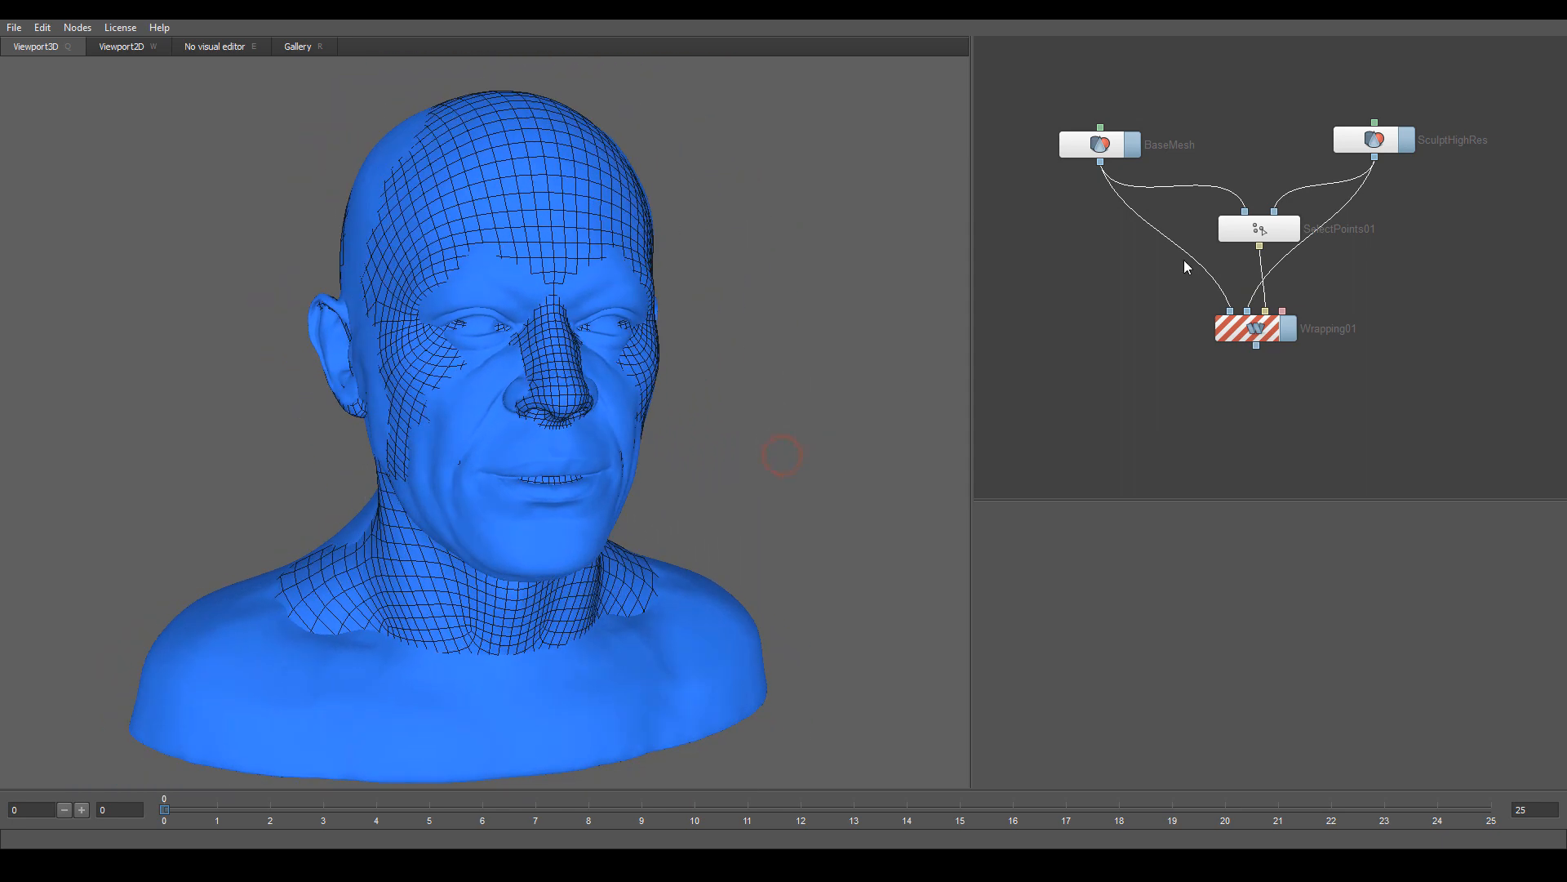
left_click(1267, 233)
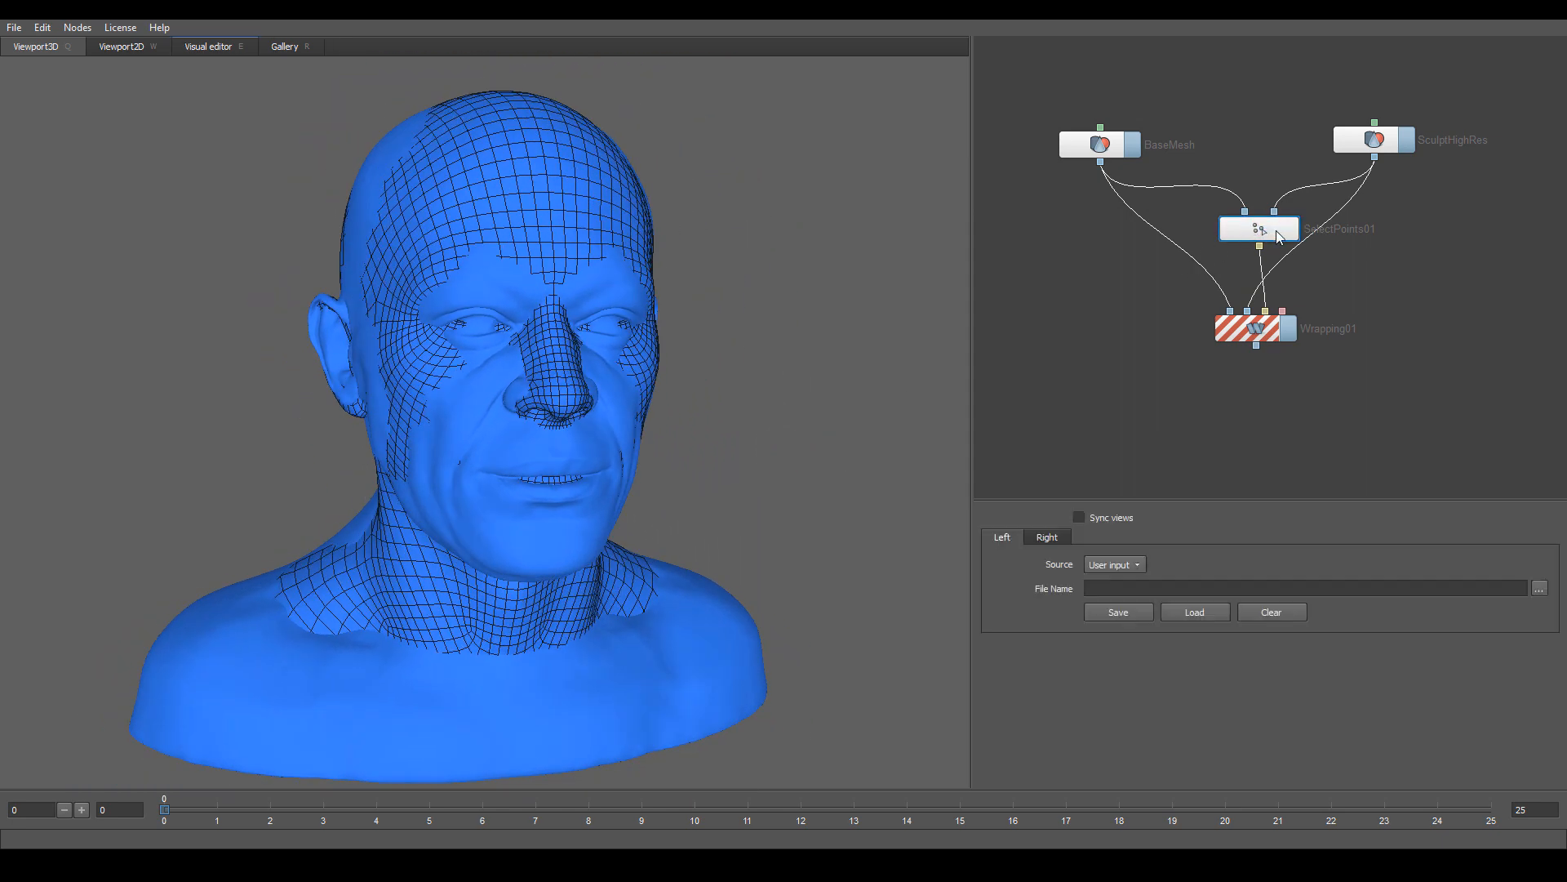
left_click(1374, 246)
left_click(1273, 234)
left_click(208, 48)
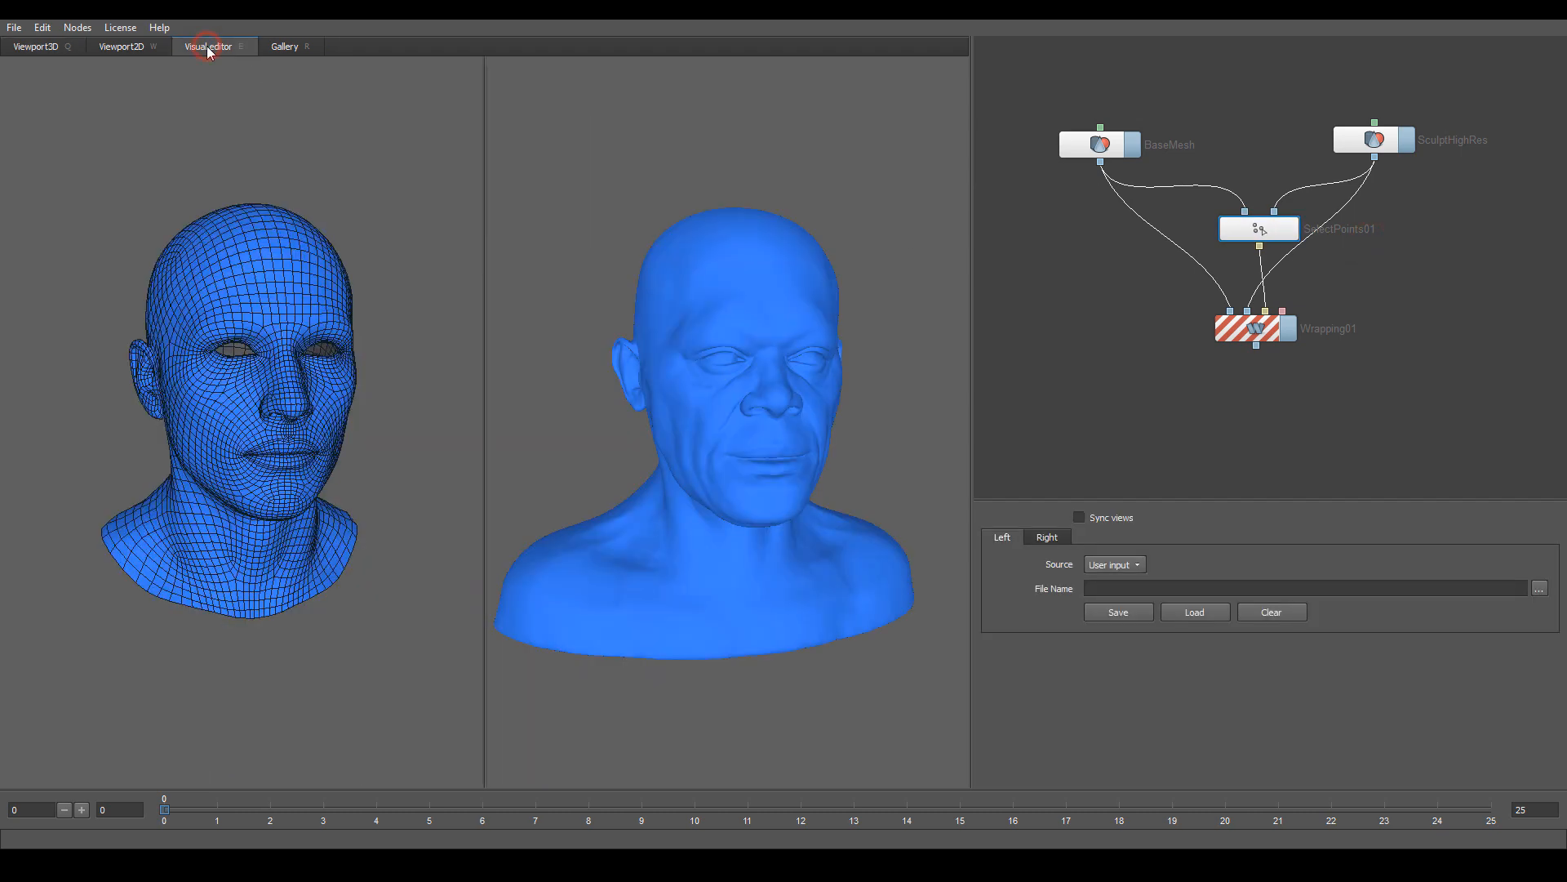
- Examine the base mesh and the sculpt from several angles by rotating each of the two views independently
left_click_drag(564, 408, 558, 405)
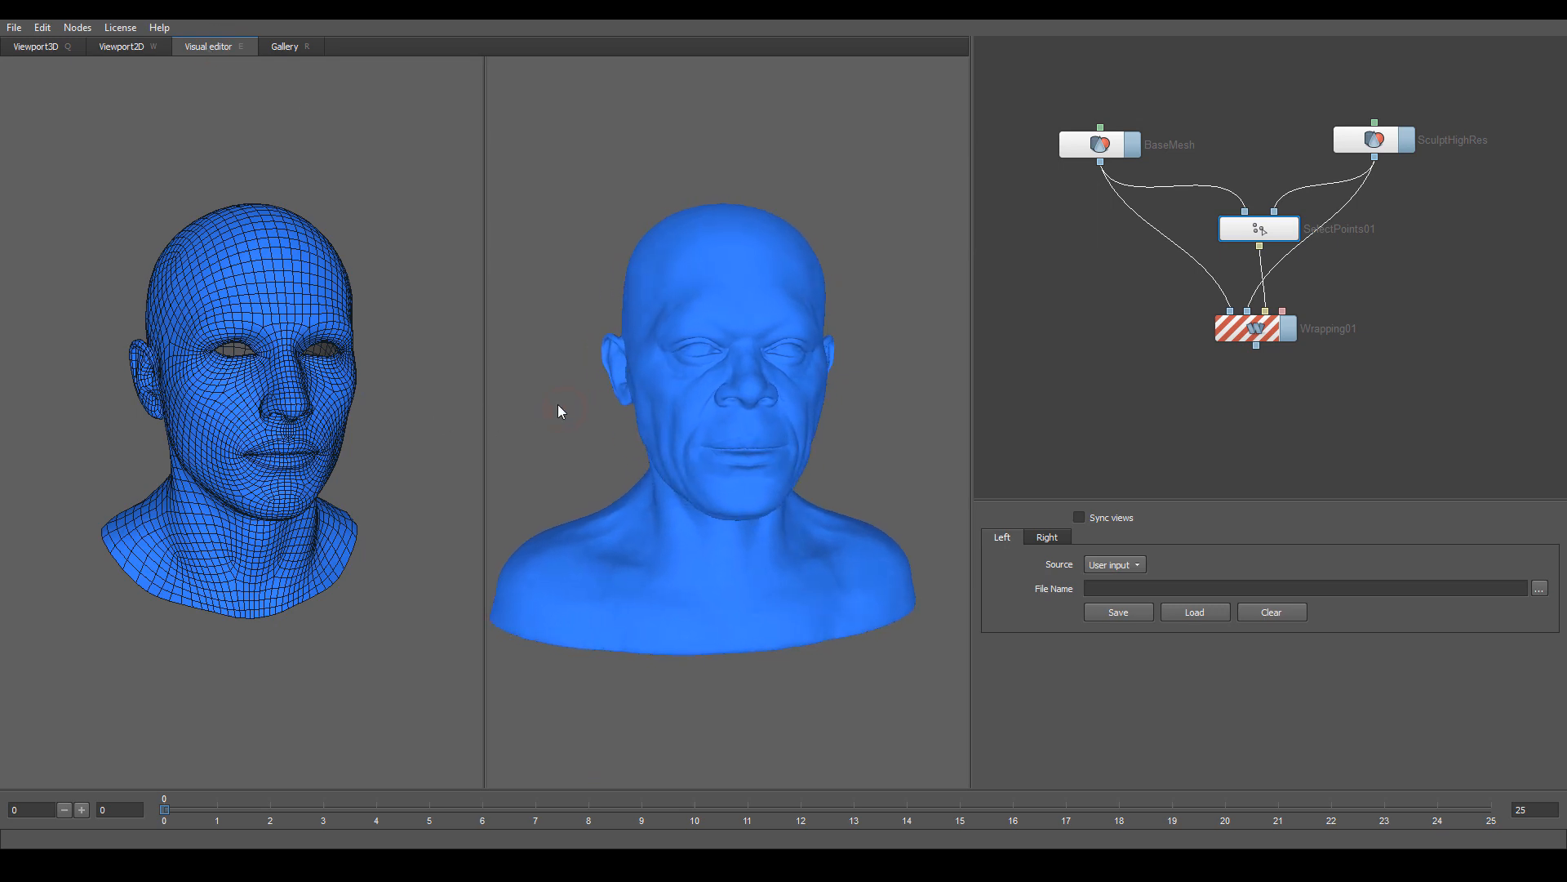
left_click_drag(414, 432, 511, 438)
mouse_move(367, 455)
left_mouse_down()
mouse_move(354, 458)
mouse_move(377, 454)
left_mouse_up()
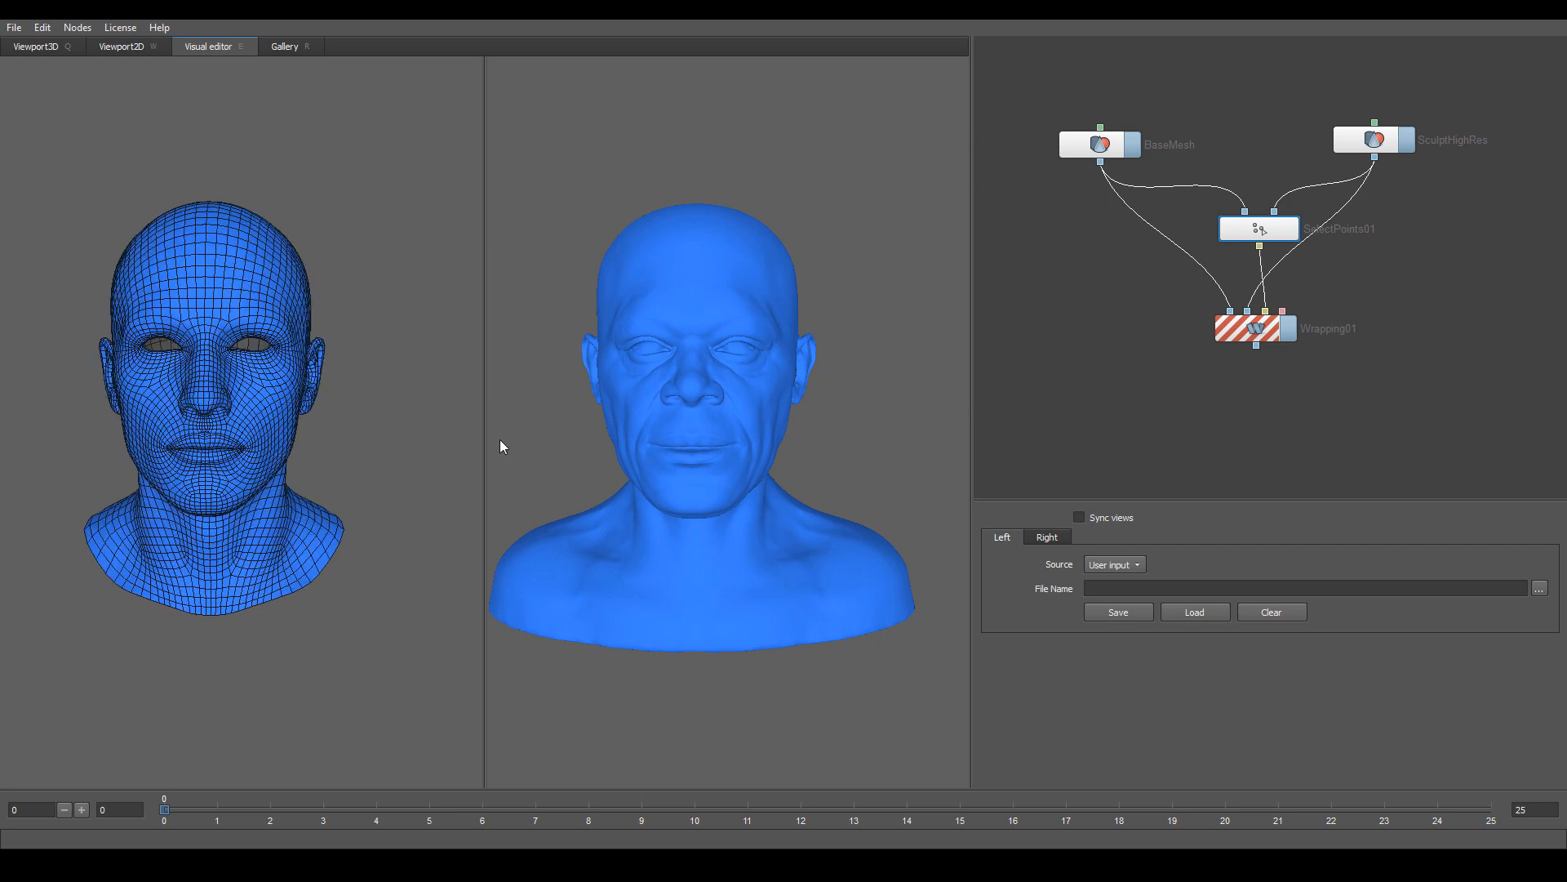
left_click_drag(549, 434, 578, 435)
mouse_move(434, 419)
left_mouse_down()
mouse_move(400, 423)
mouse_move(450, 424)
left_mouse_up()
mouse_move(556, 444)
left_mouse_down()
mouse_move(594, 443)
mouse_move(570, 448)
left_mouse_up()
left_click_drag(441, 440, 357, 451)
left_click_drag(589, 429, 541, 437)
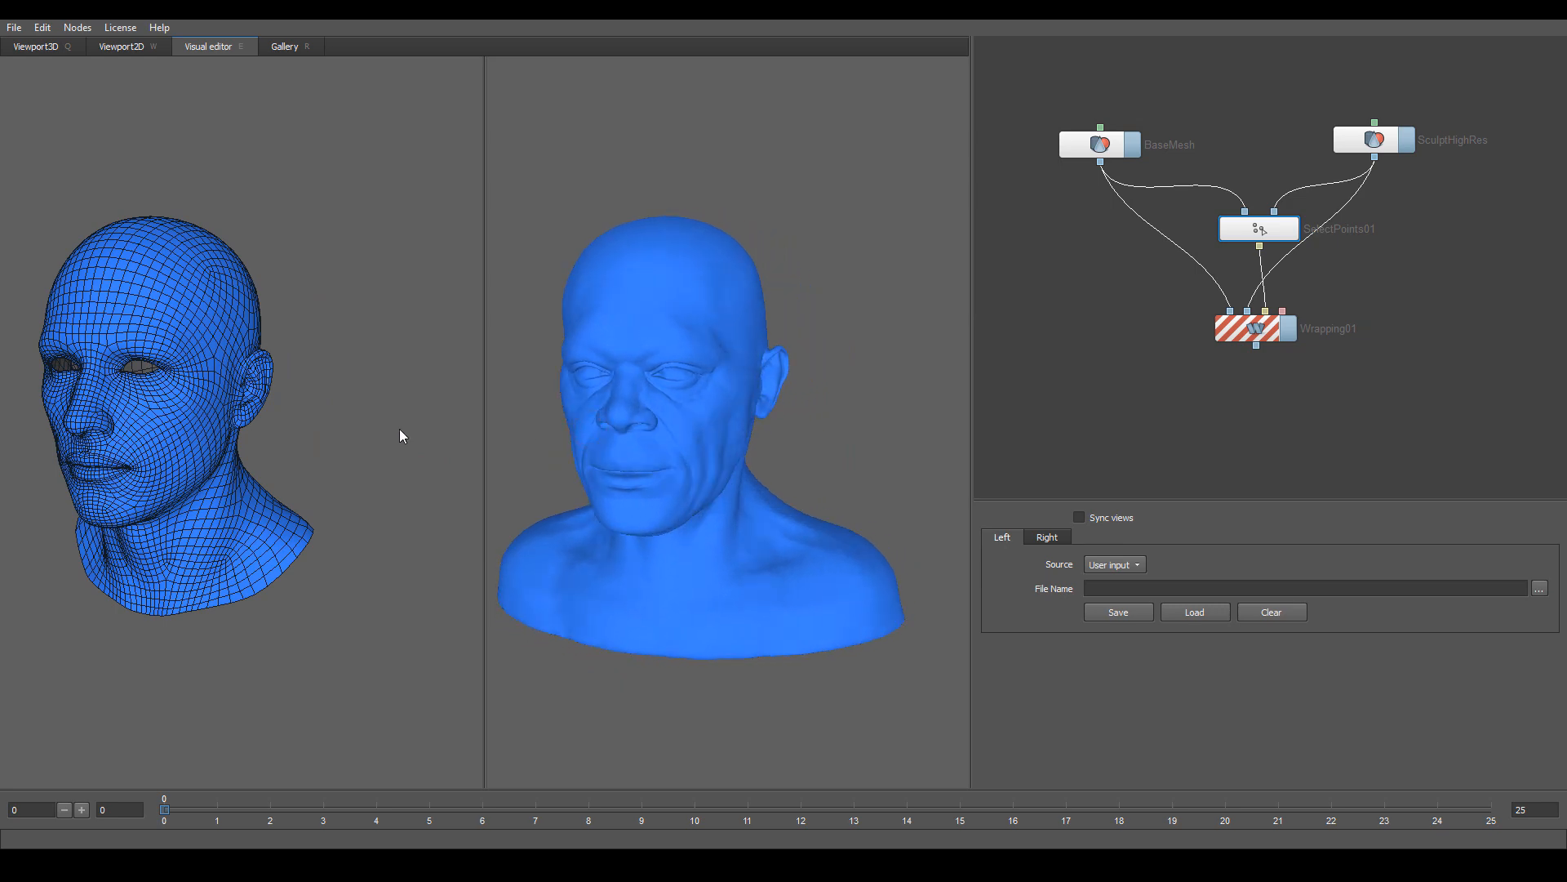
left_click_drag(399, 434, 564, 445)
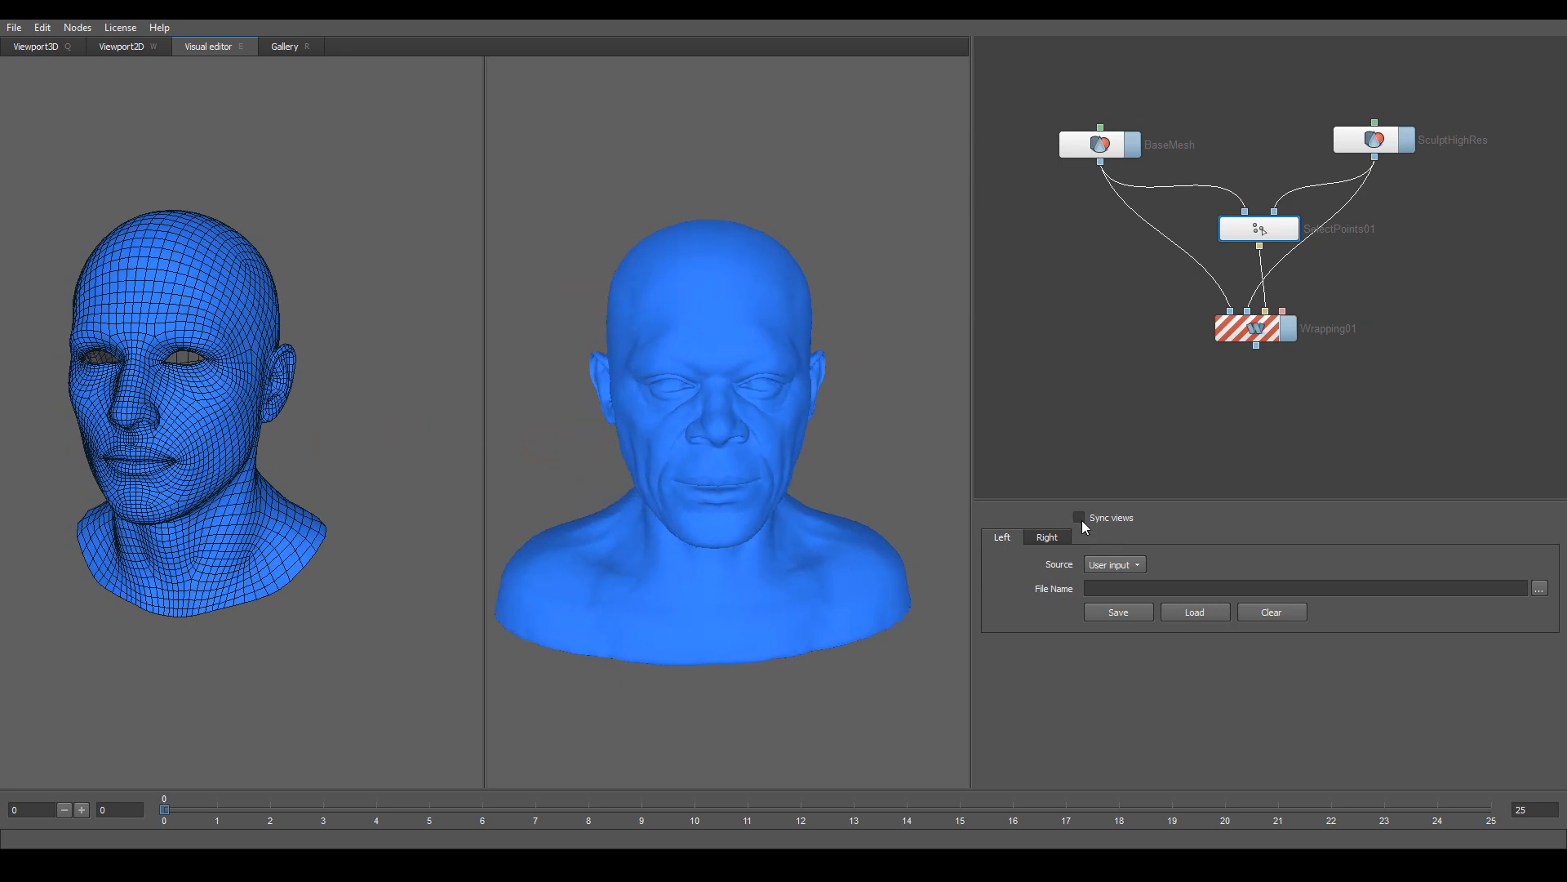
- Turn on Sync views for the SelectPoints node and bring both heads to an enlarged front view together
mouse_move(903, 448)
left_mouse_down()
mouse_move(944, 444)
mouse_move(803, 448)
mouse_move(860, 431)
mouse_move(970, 458)
mouse_move(808, 390)
mouse_move(774, 442)
mouse_move(885, 435)
mouse_move(893, 473)
mouse_move(892, 446)
left_mouse_up()
right_click_drag(892, 445, 905, 475)
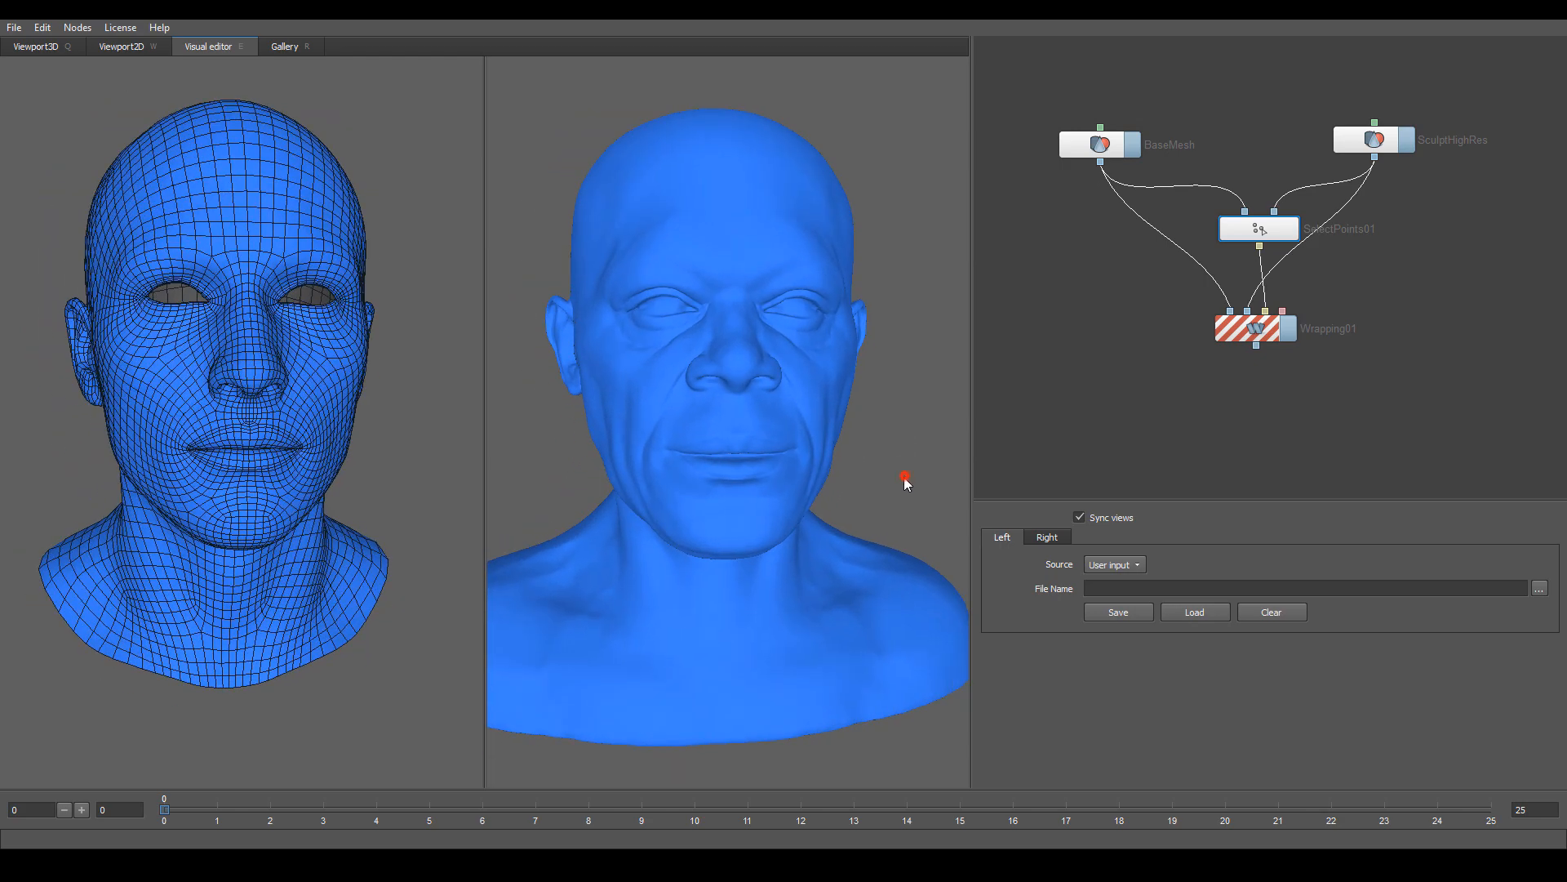
left_click_drag(904, 477, 898, 475)
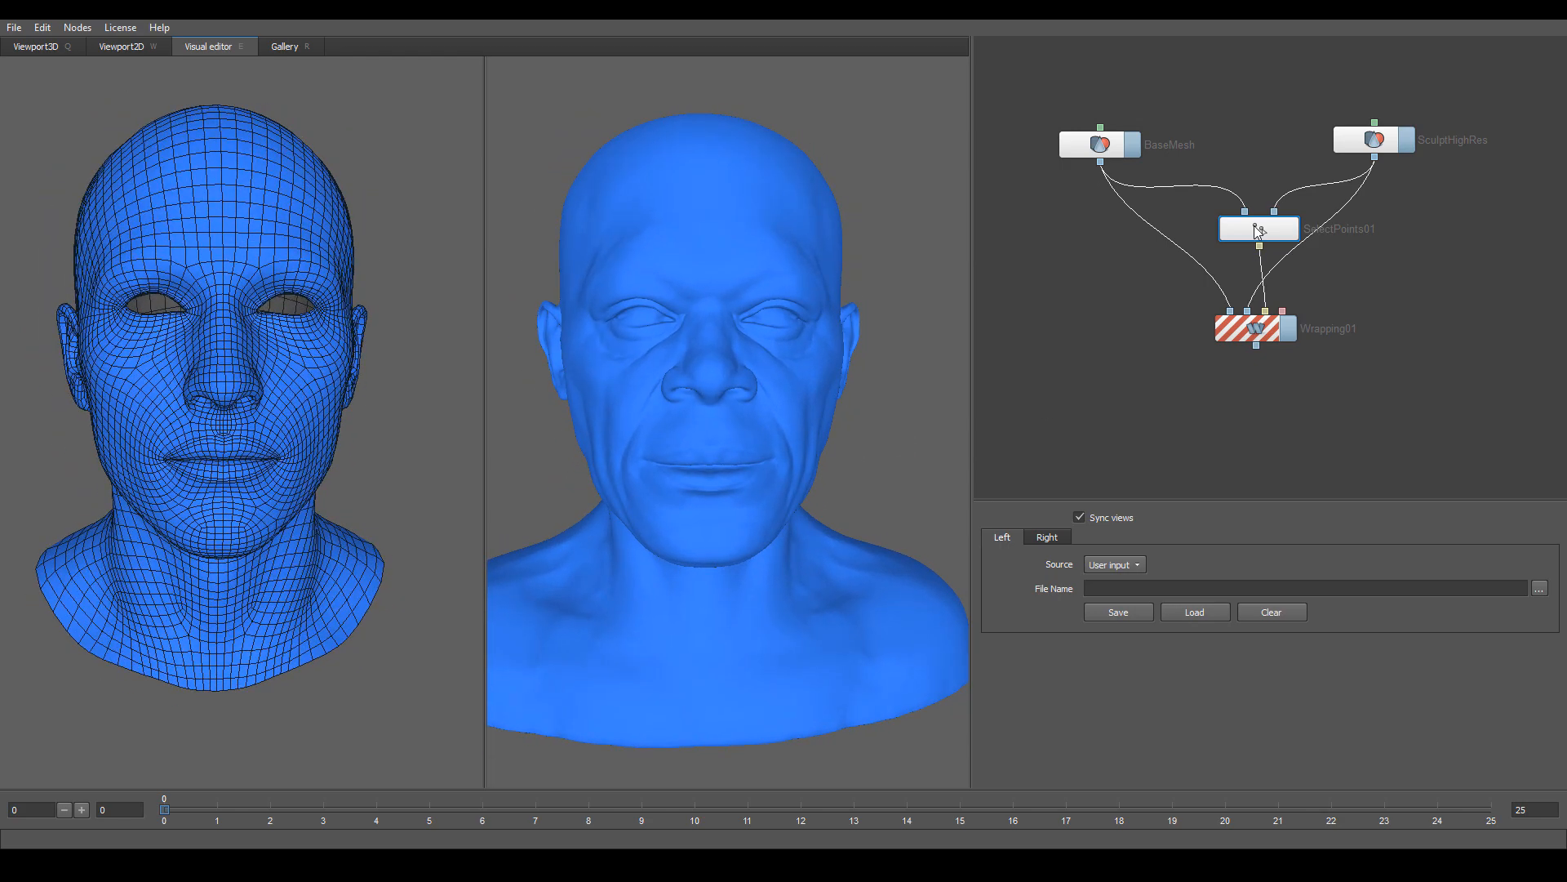
- Check what the visual editor shows for the BaseMesh, SculptHighRes and Wrapping nodes
left_click(1102, 148)
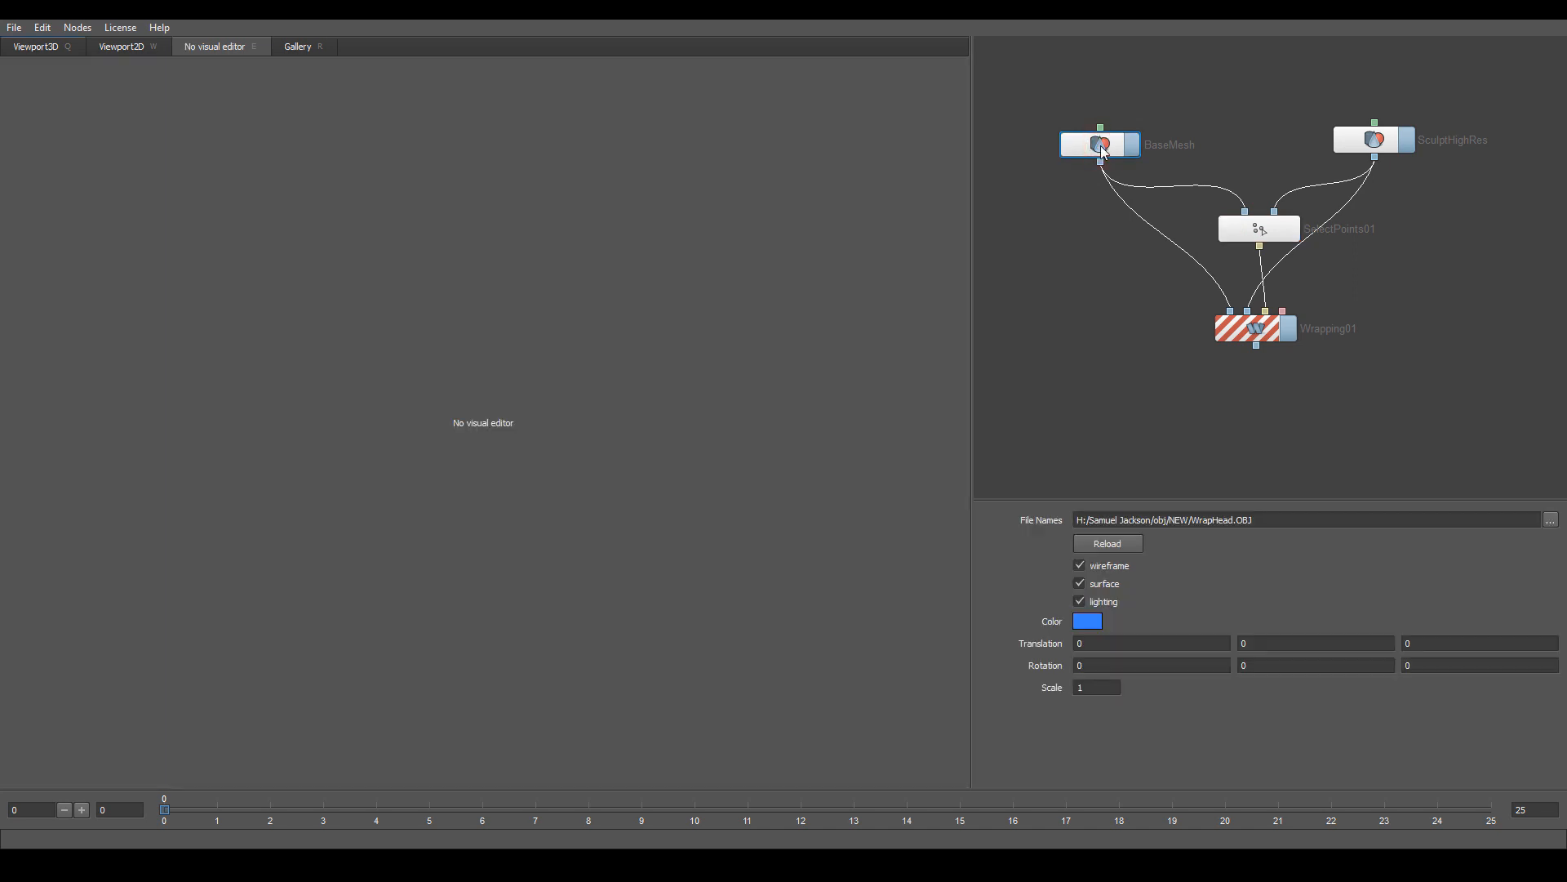
left_click(1371, 146)
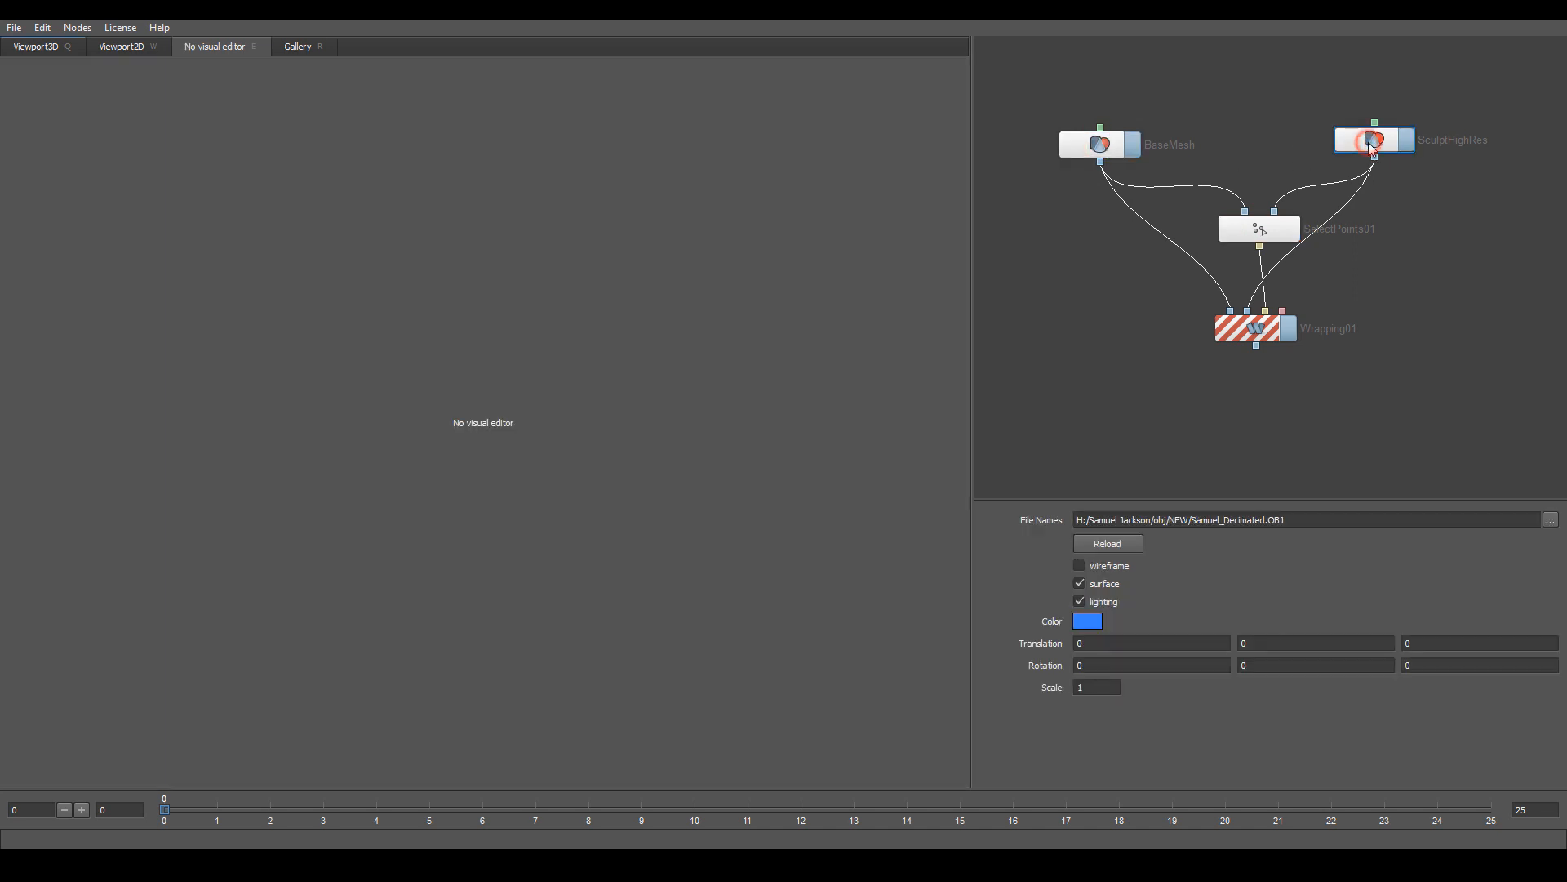
left_click(1249, 333)
left_click_drag(838, 343, 846, 504)
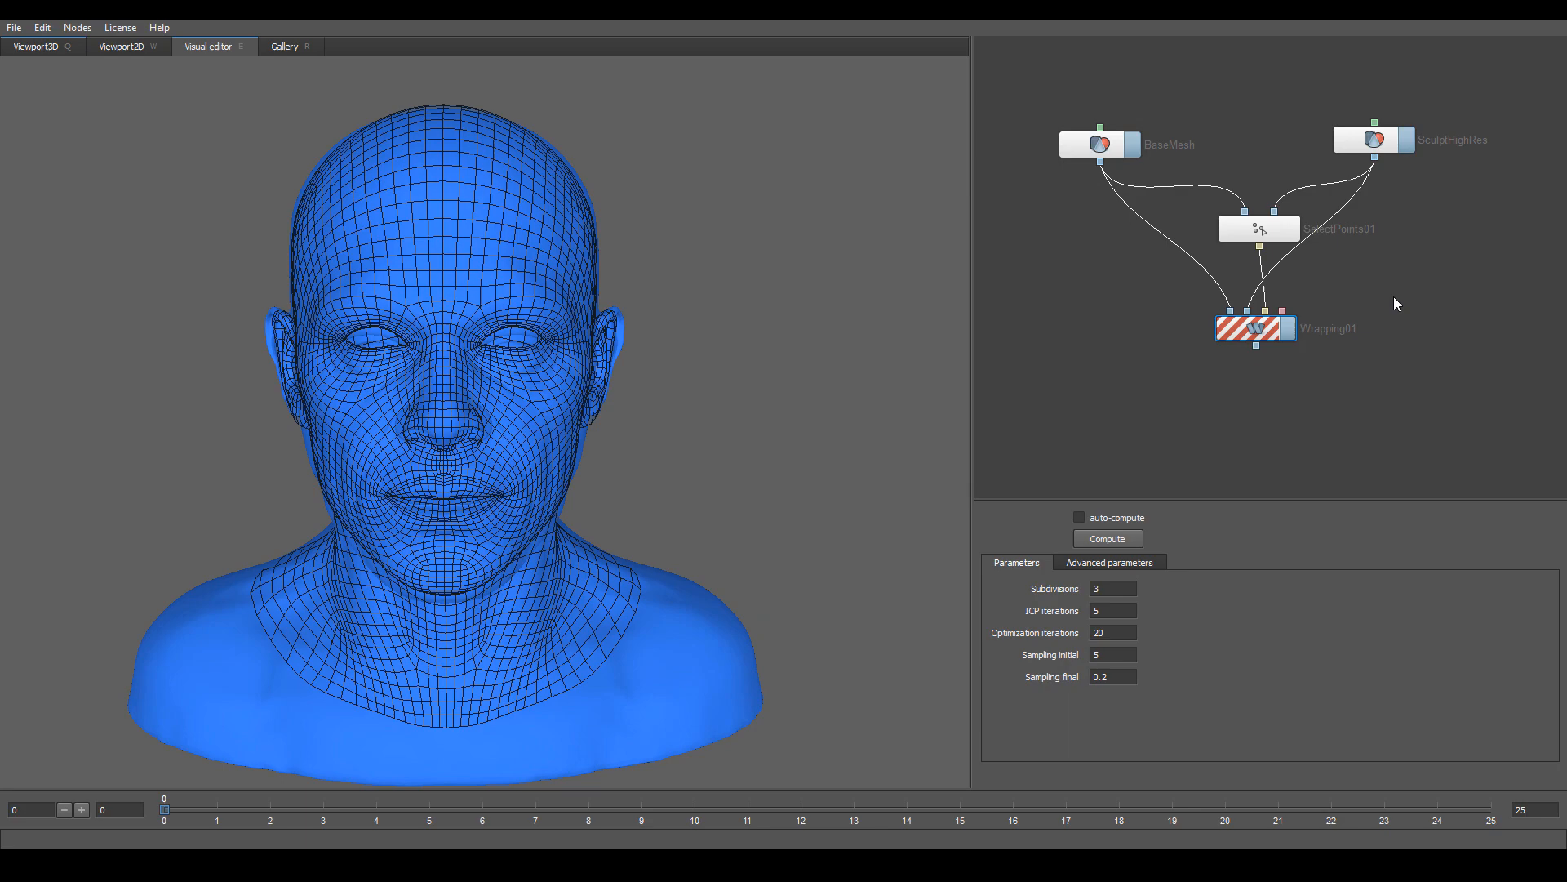
- Return to the SelectPoints node and inspect the eye and nose areas of both heads up close in the synced views
left_click(1255, 231)
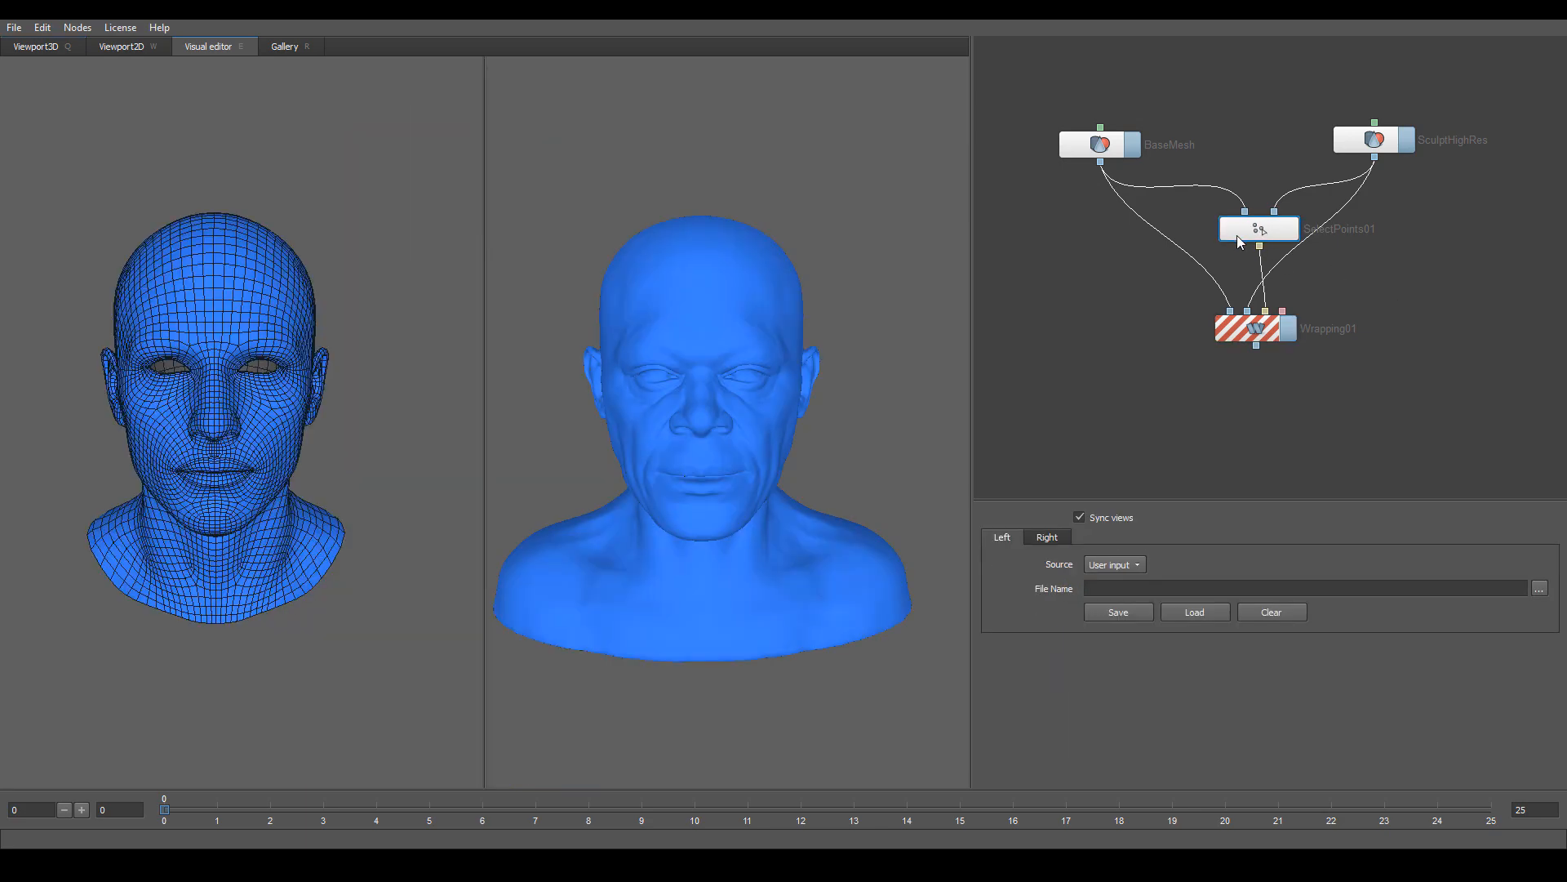
left_click_drag(947, 397, 905, 407)
right_click_drag(904, 407, 918, 454)
mouse_move(919, 454)
left_mouse_down()
mouse_move(947, 457)
mouse_move(915, 467)
mouse_move(947, 458)
left_mouse_up()
right_click_drag(947, 458, 948, 485)
middle_click_drag(949, 485, 924, 508)
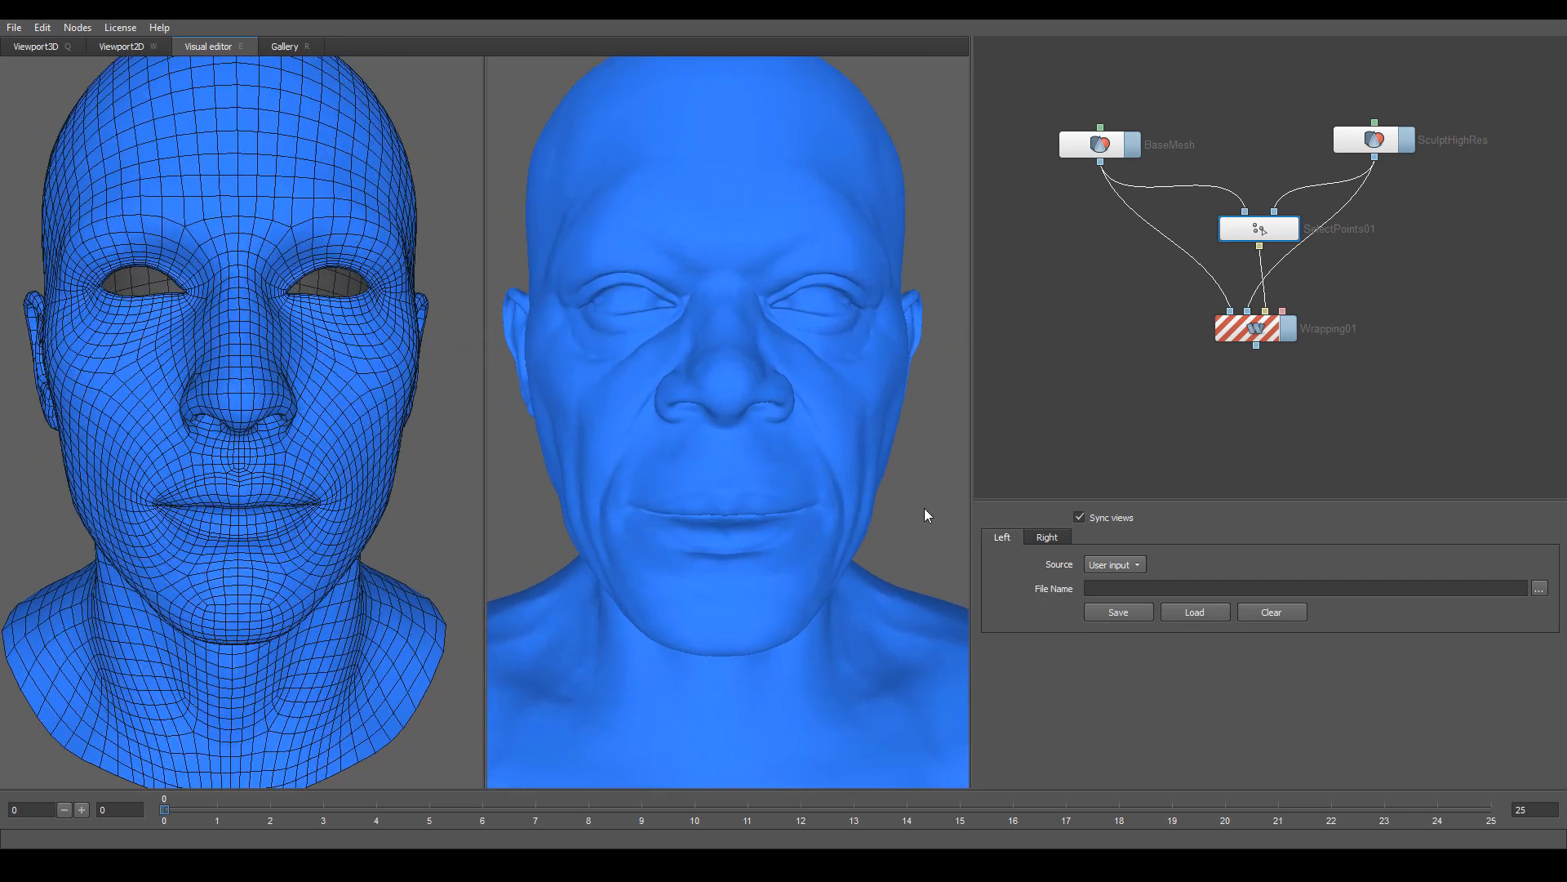
left_click_drag(924, 508, 954, 521)
right_click_drag(954, 521, 953, 526)
middle_click_drag(953, 526, 839, 492)
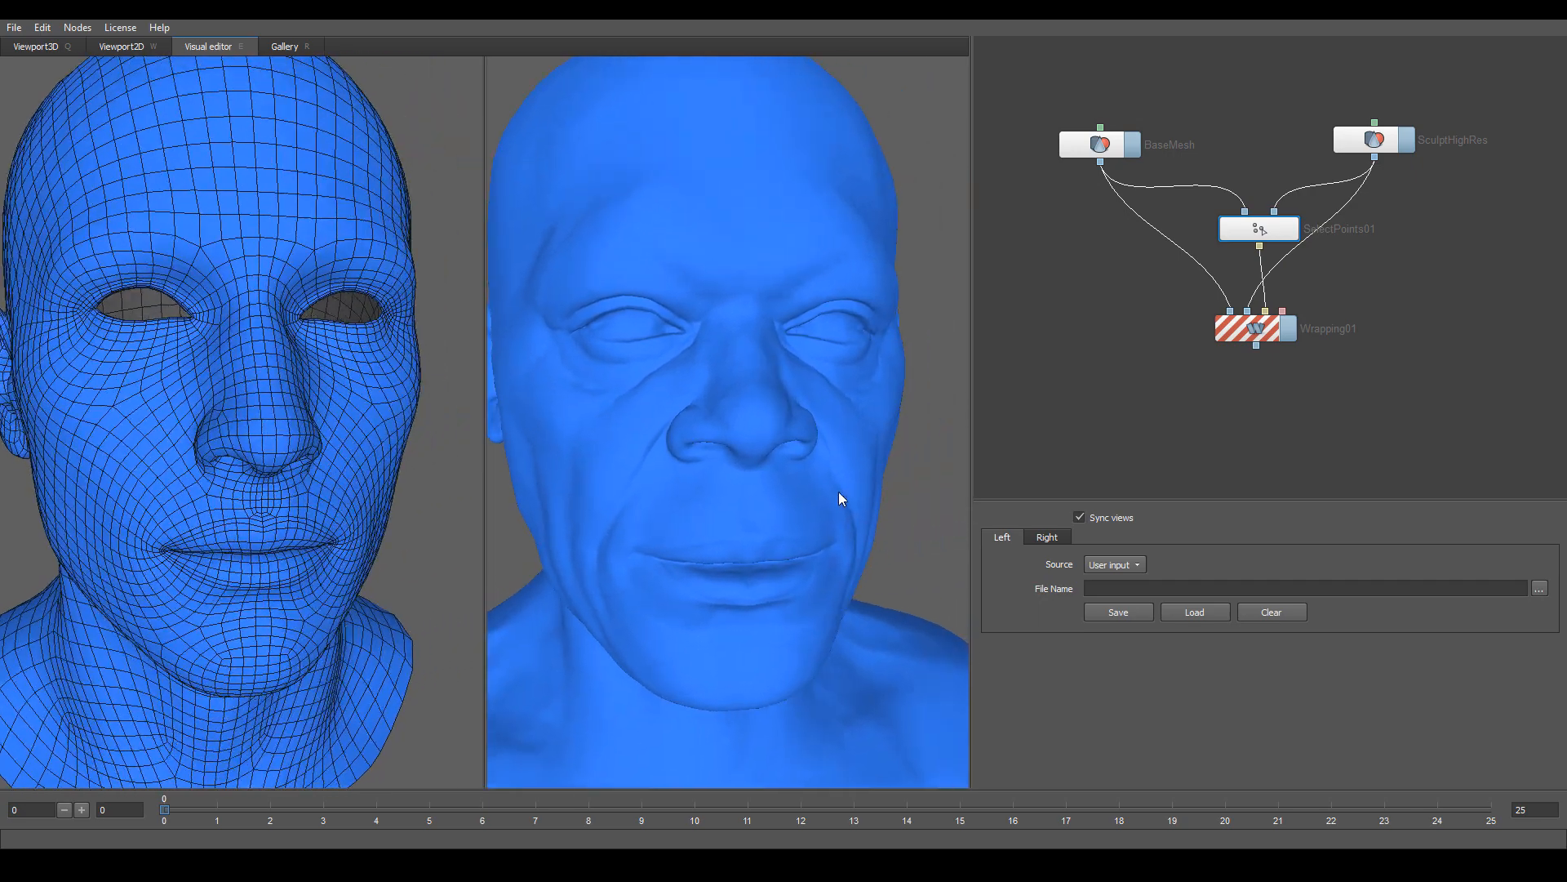
left_click_drag(839, 491, 844, 492)
right_click_drag(741, 375, 755, 387)
middle_click_drag(755, 387, 791, 431)
right_click_drag(790, 431, 789, 423)
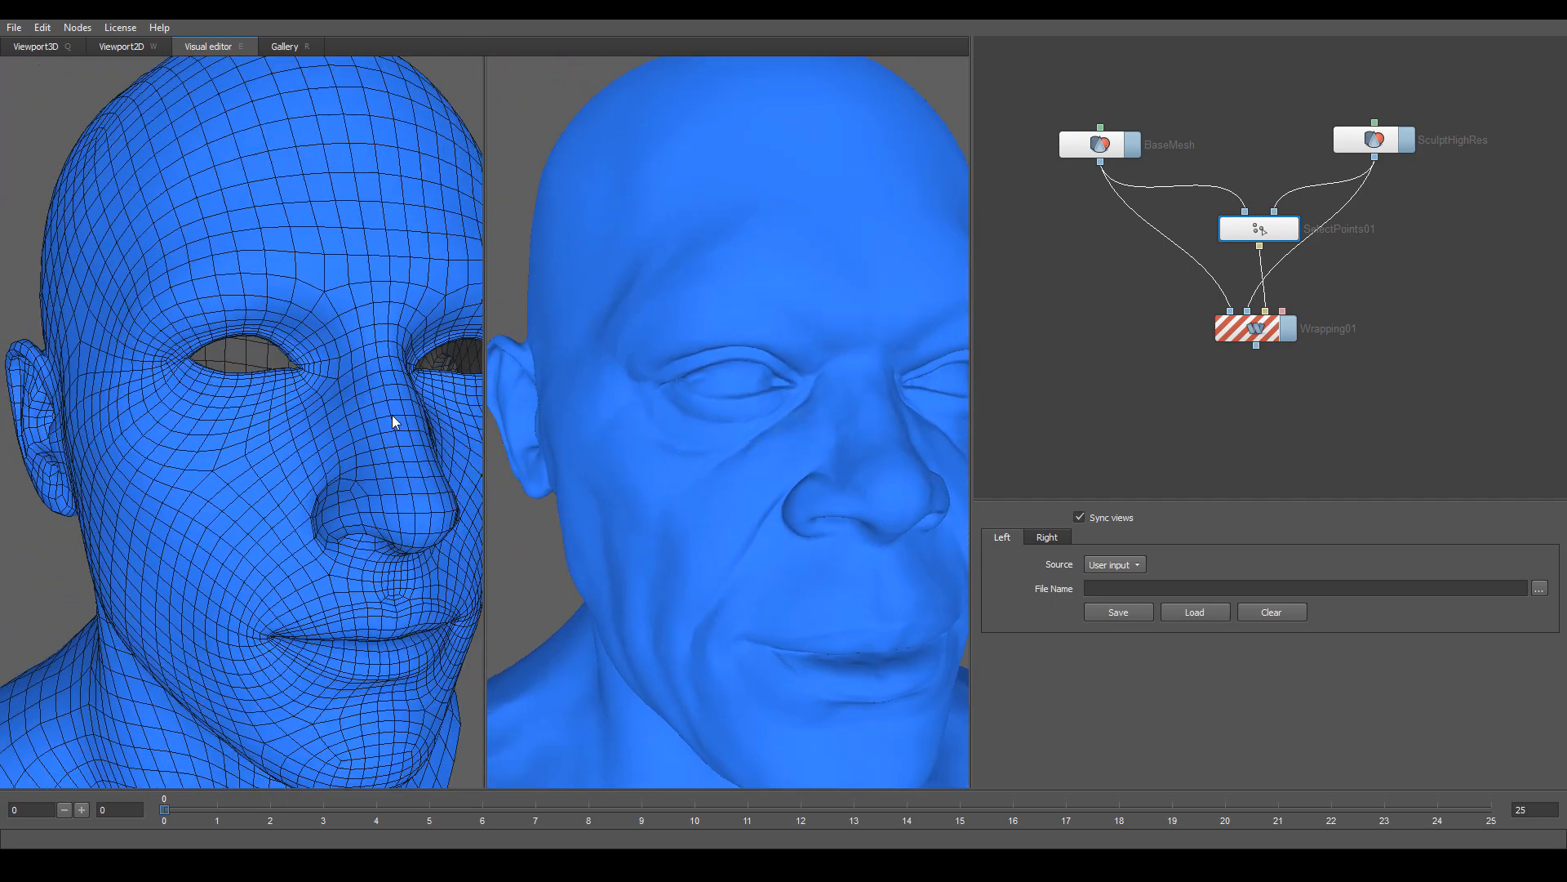
- Place a matching point pair at the inner corner of the character's right eye on both heads and adjust the sculpt's point
left_click_drag(392, 415, 363, 416)
right_click_drag(363, 417, 360, 425)
left_click_drag(675, 444, 717, 424)
right_click_drag(717, 424, 723, 428)
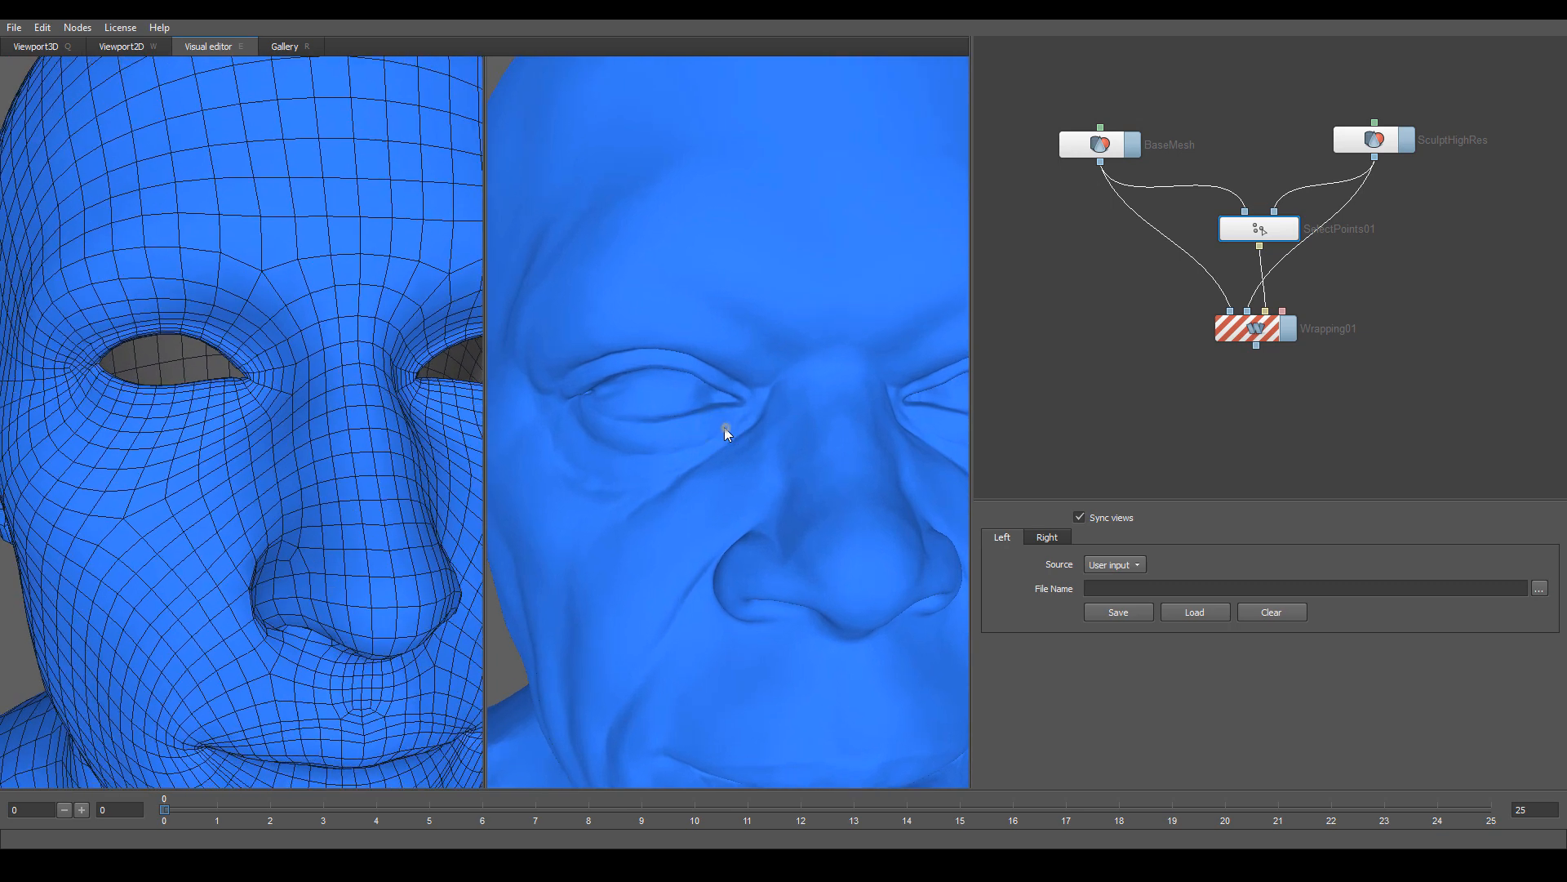
left_click_drag(723, 428, 718, 429)
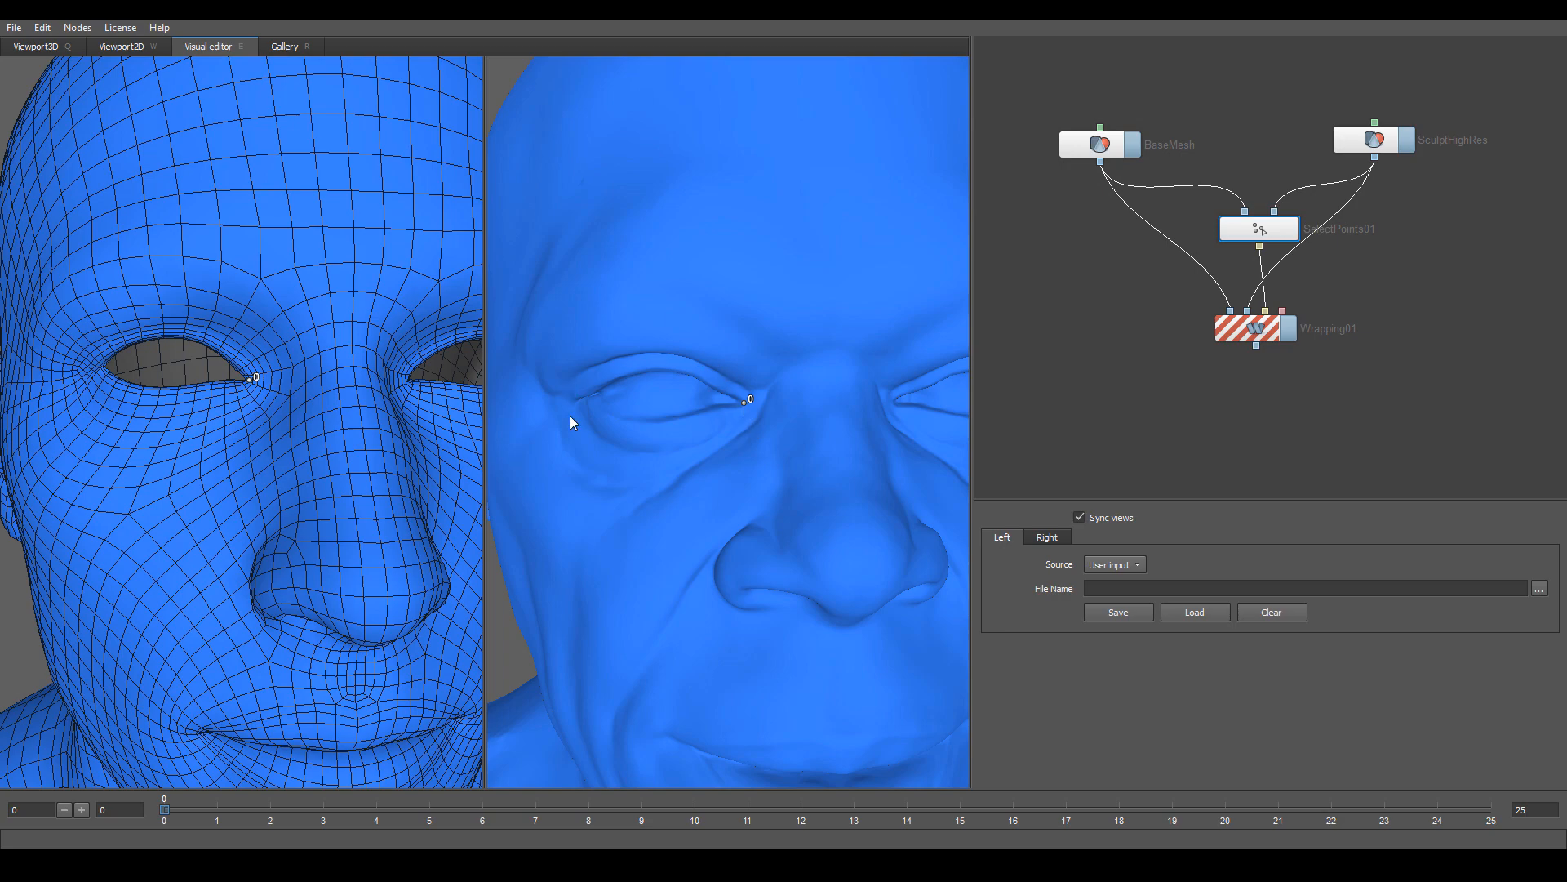
scroll(775, 545, "down", 5)
scroll(746, 517, "up", 5)
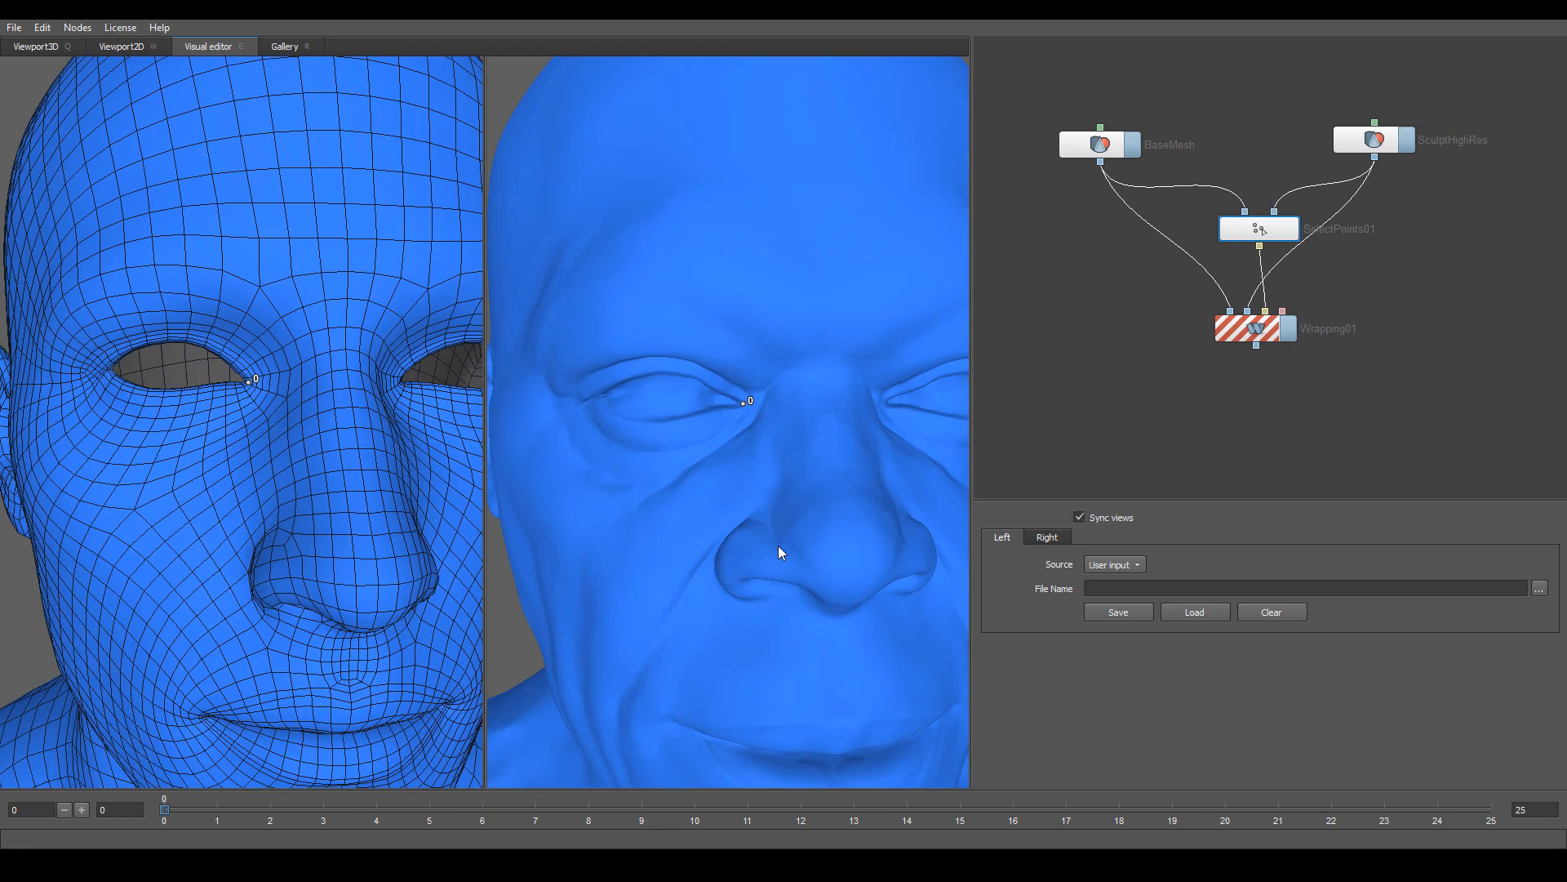
scroll(773, 546, "up", 2)
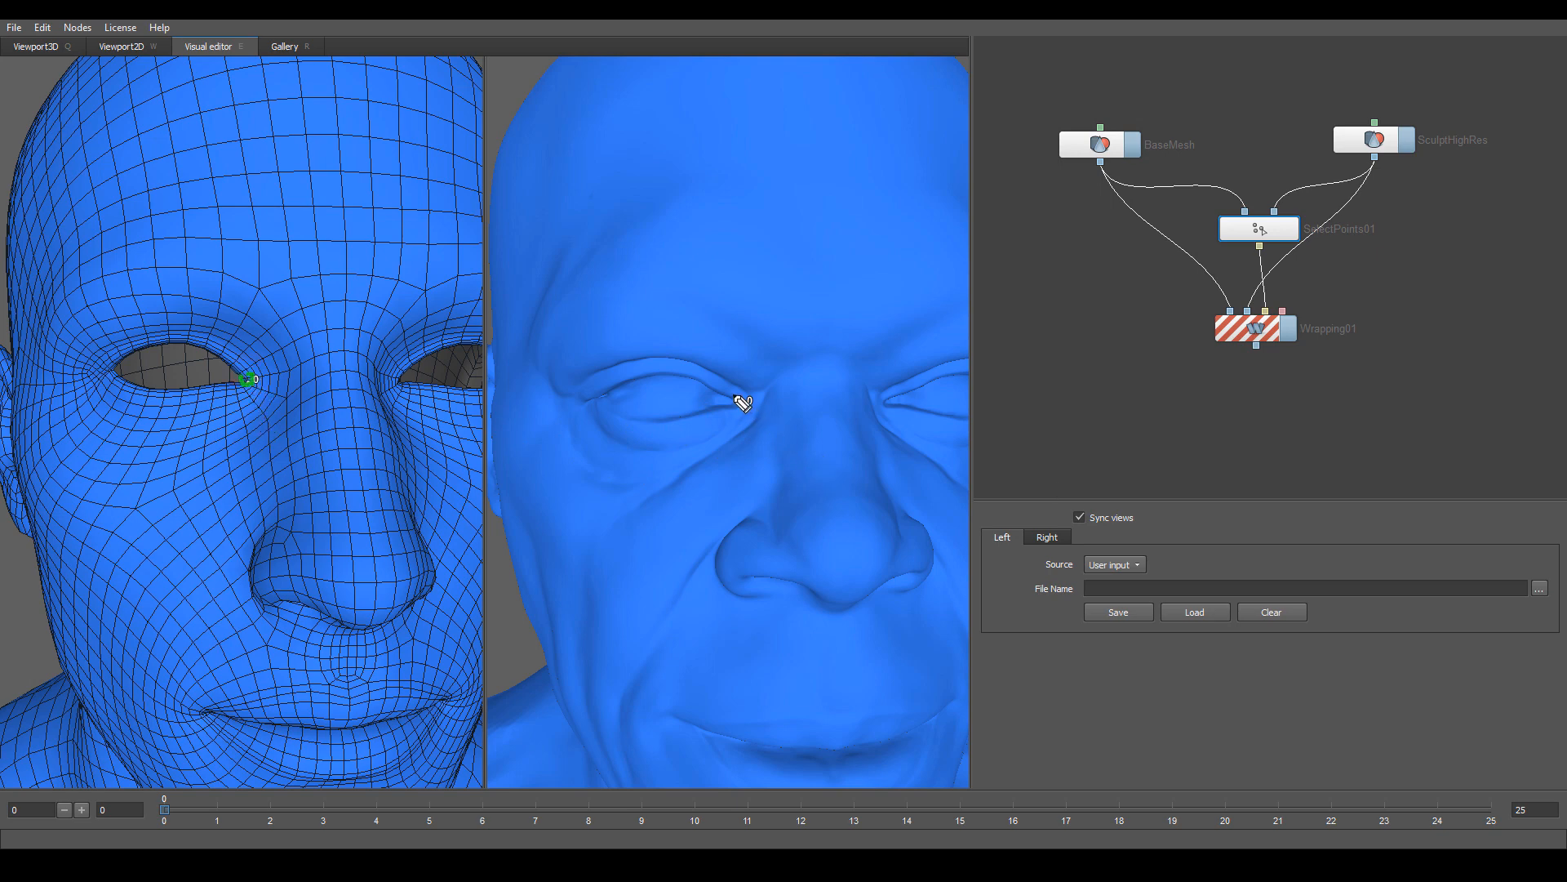
left_click_drag(744, 397, 749, 398)
- Add a matching point pair at the middle of the right eye's upper eyelid on the base mesh and the sculpt
right_click_drag(374, 451, 324, 448, "alt")
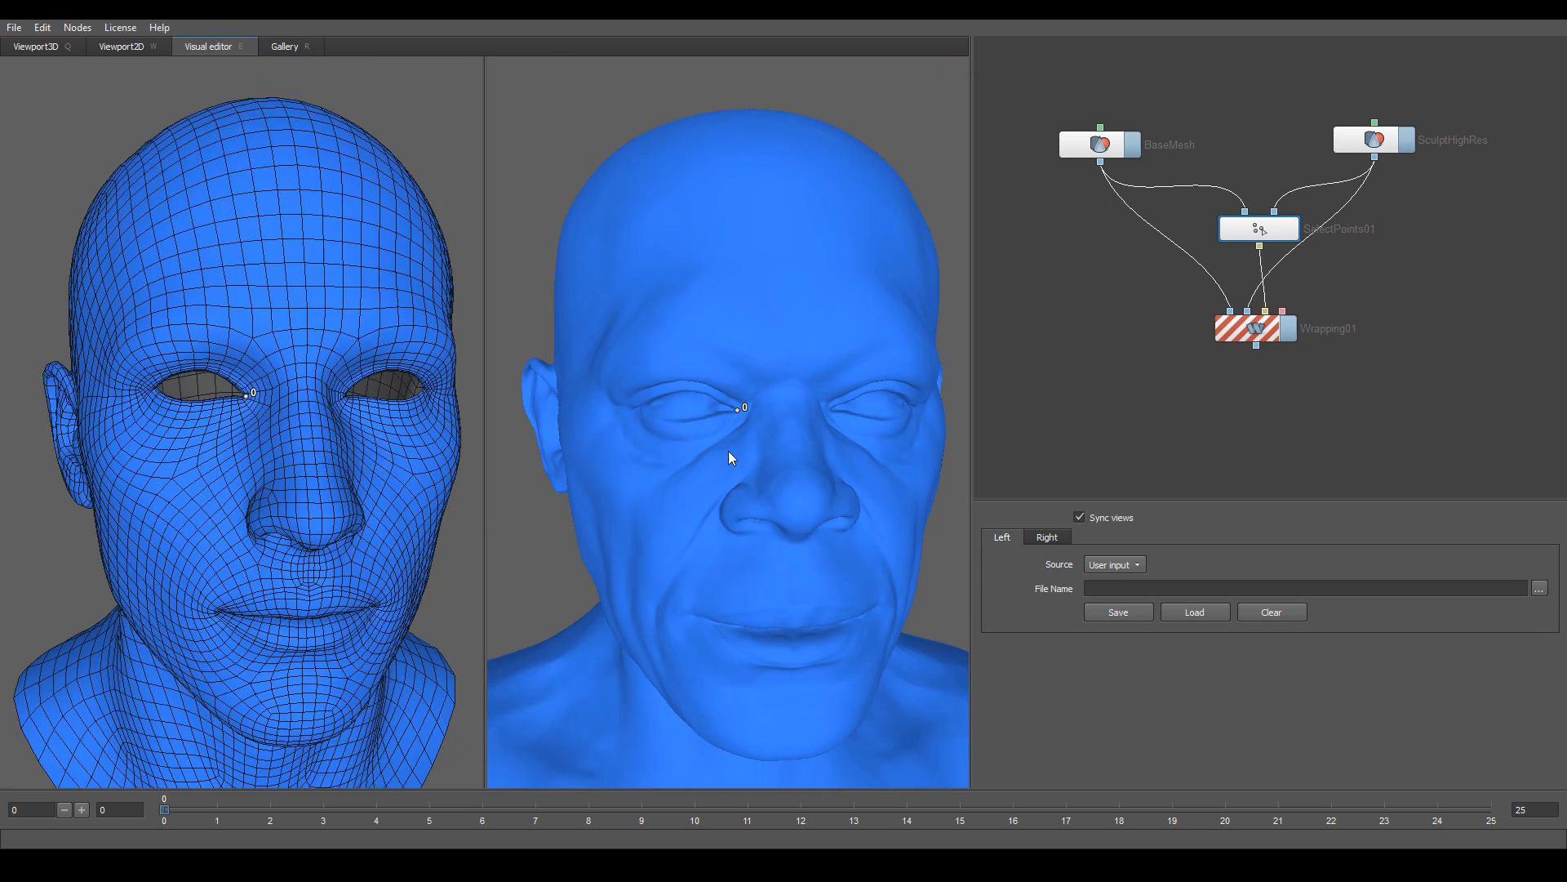
right_click_drag(728, 451, 723, 412, "alt")
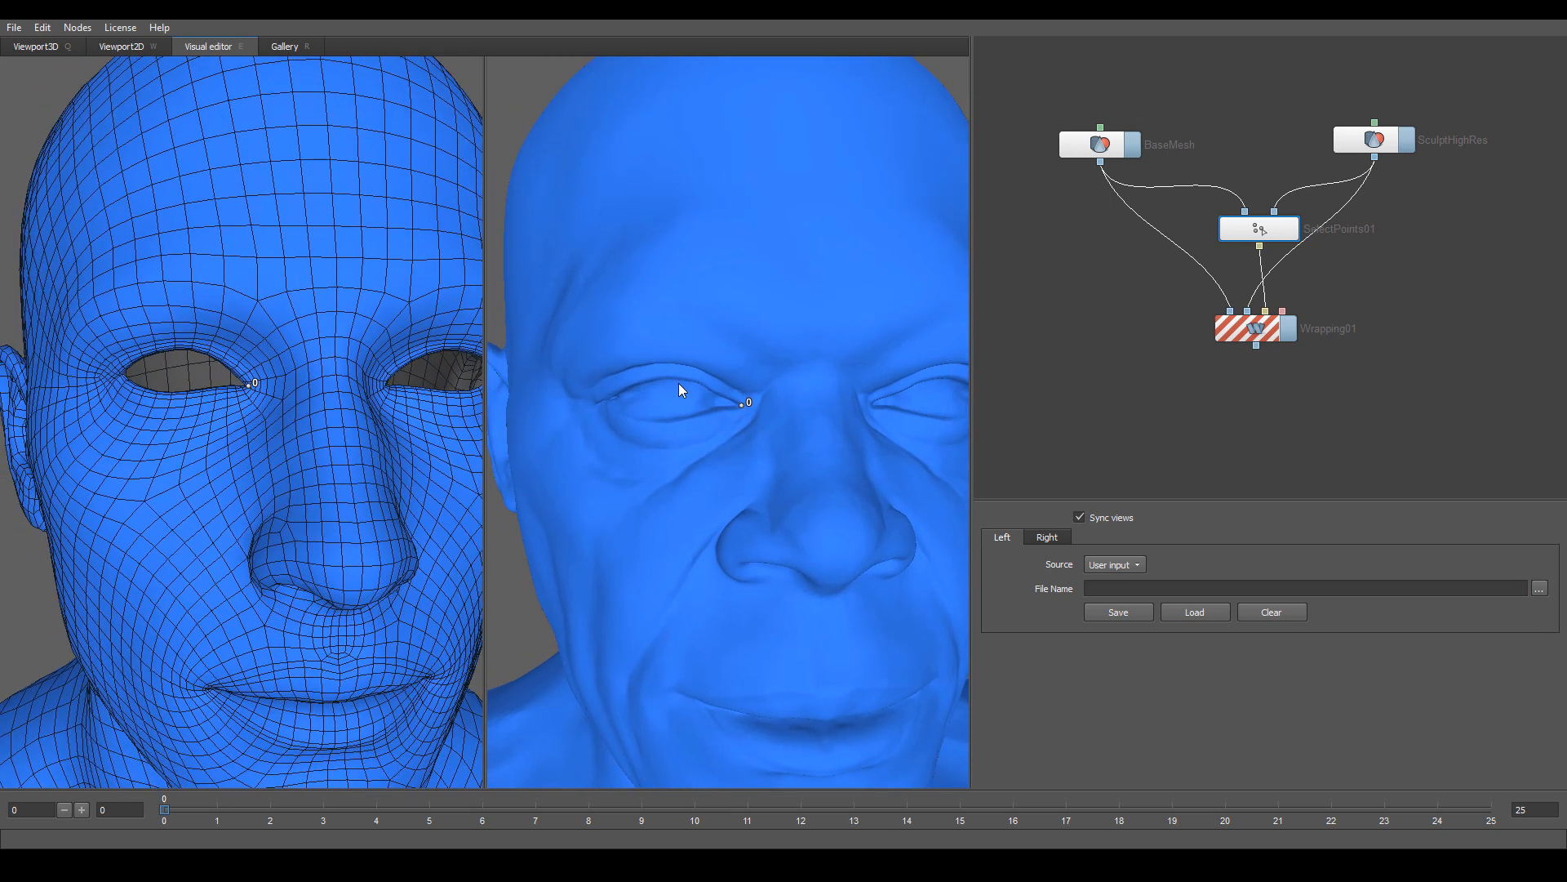
left_click_drag(648, 379, 663, 400, "alt")
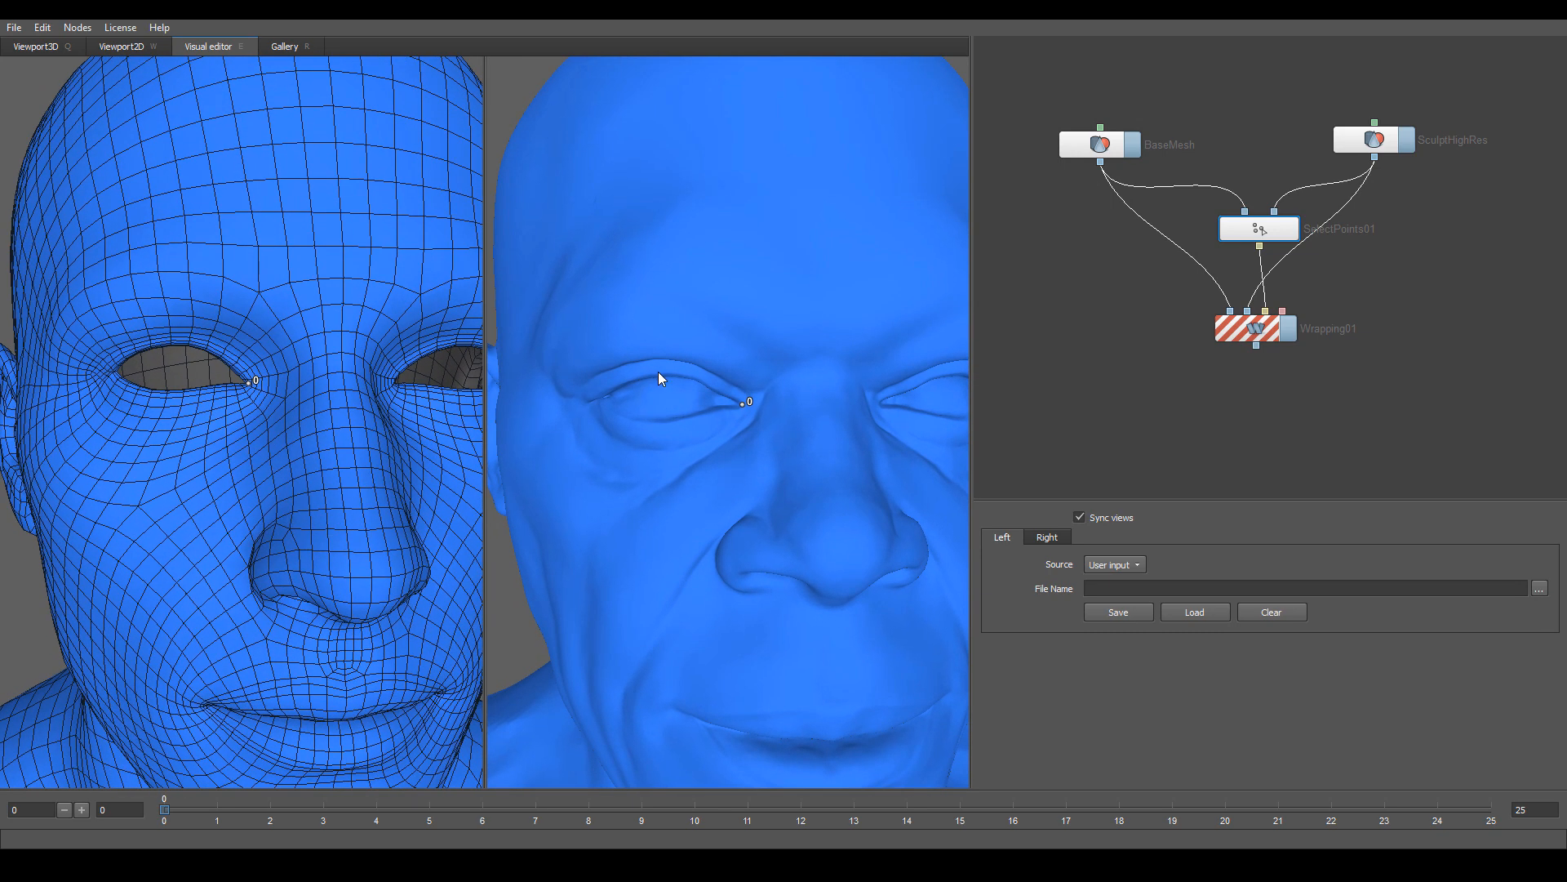
left_click(183, 341)
left_click_drag(693, 512, 611, 488, "alt")
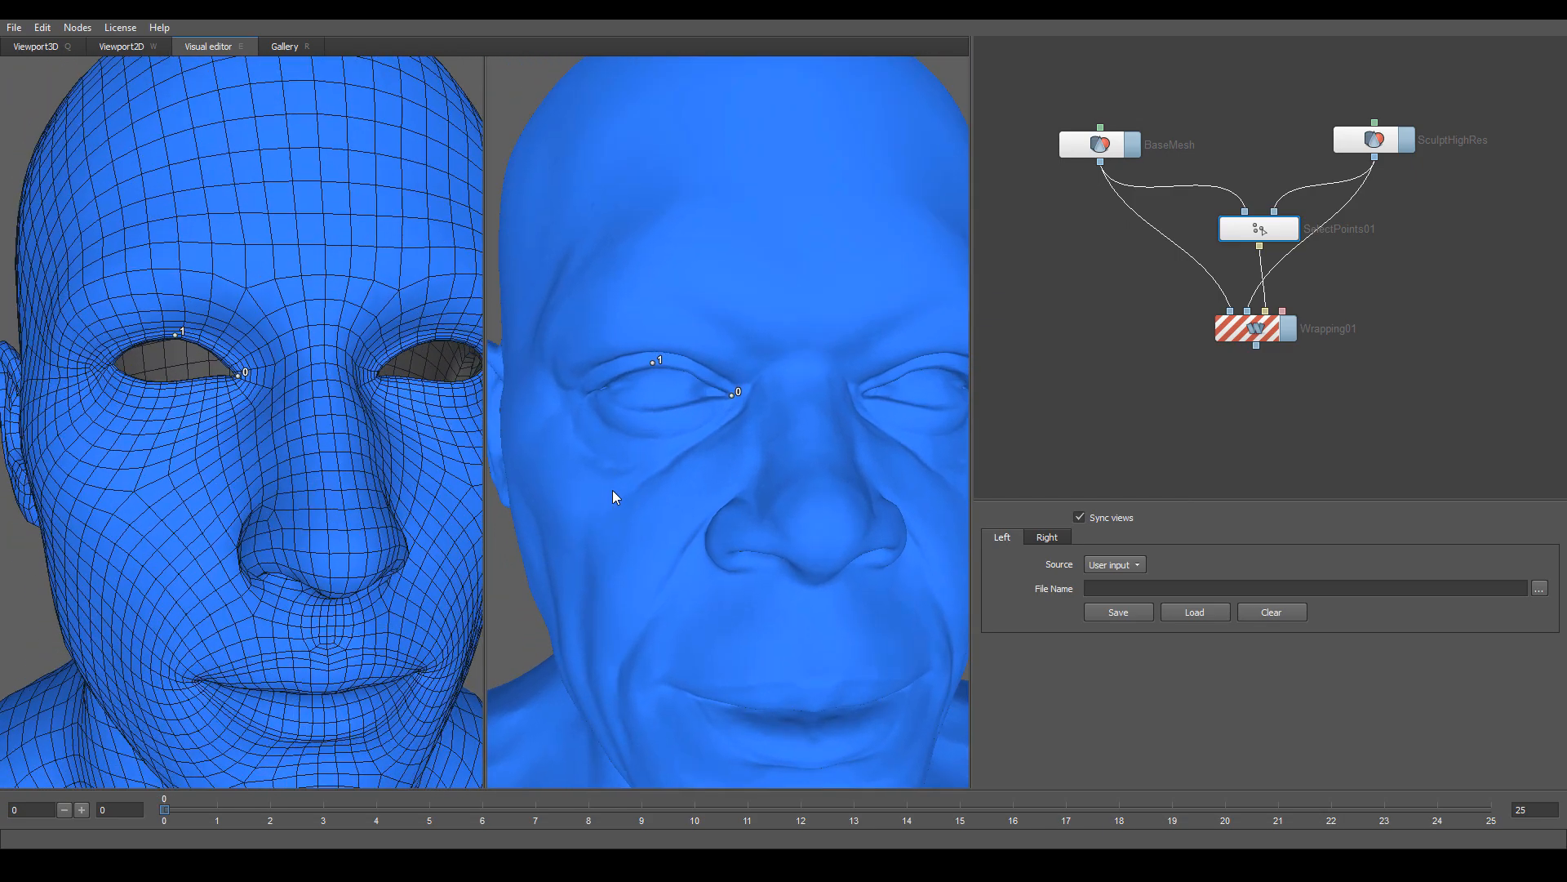
scroll(629, 492, "down", 5)
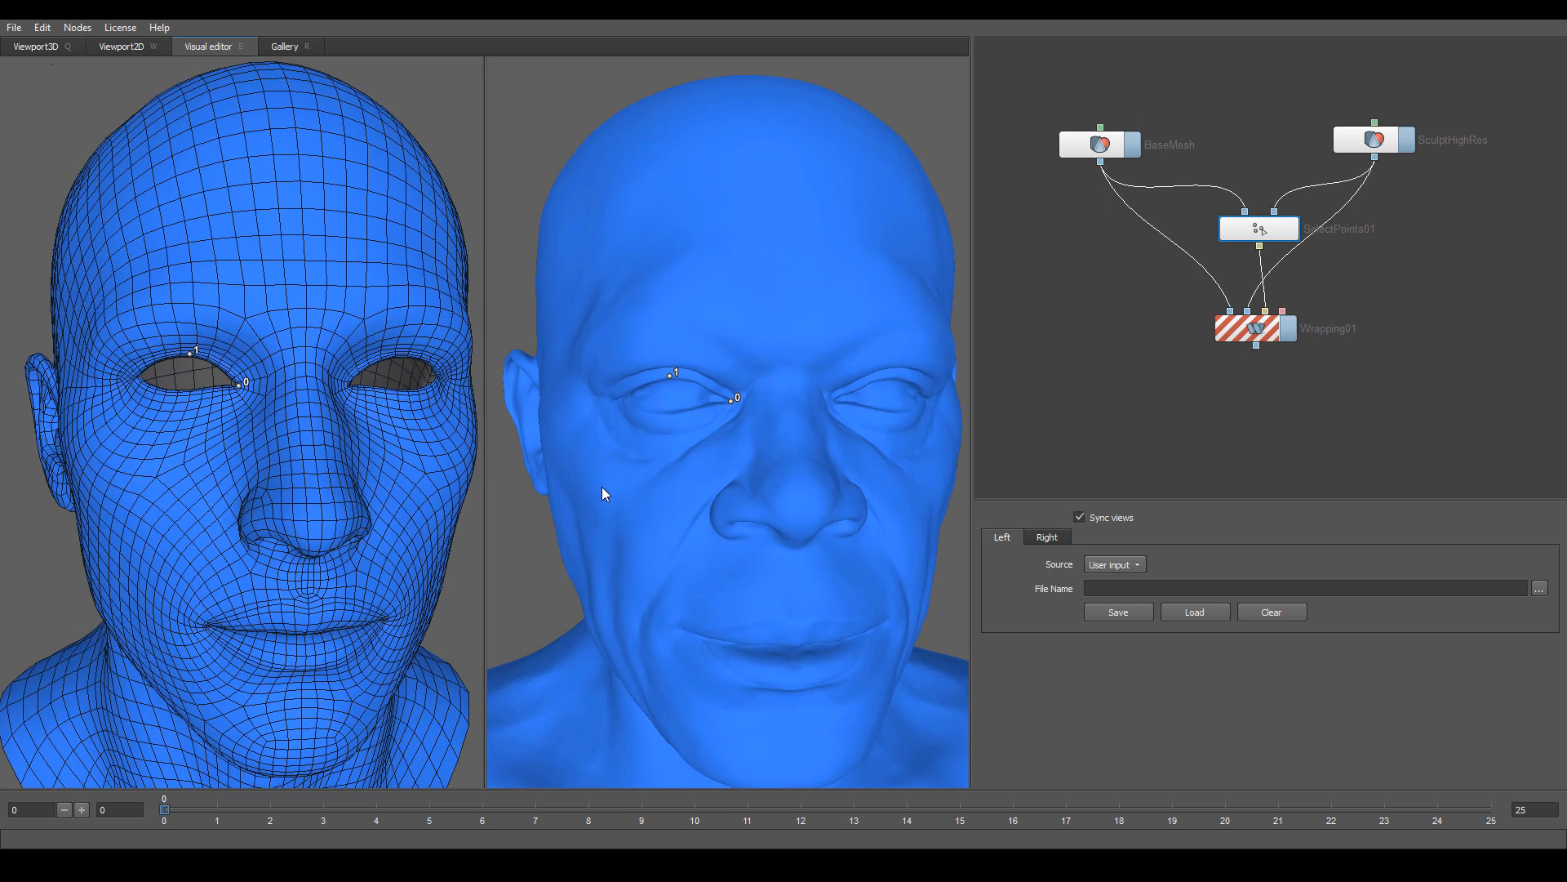
- Place a point at the outer corner of the right eye on the base mesh
scroll(605, 489, "up", 1)
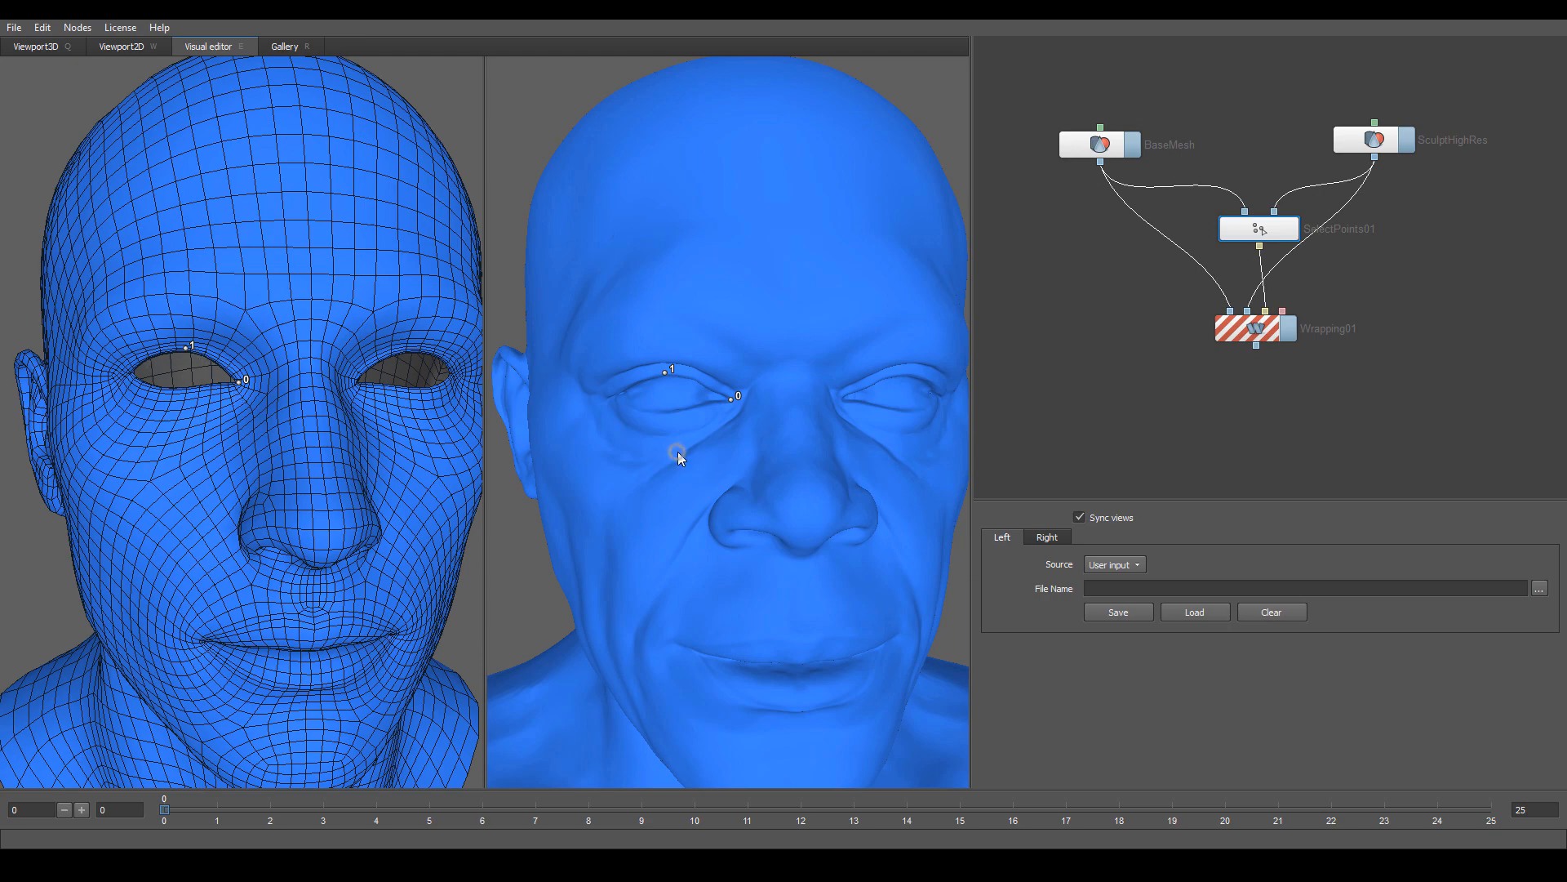
left_click_drag(624, 447, 665, 446, "alt")
right_click_drag(564, 431, 596, 437, "alt")
left_click_drag(613, 449, 680, 408, "alt")
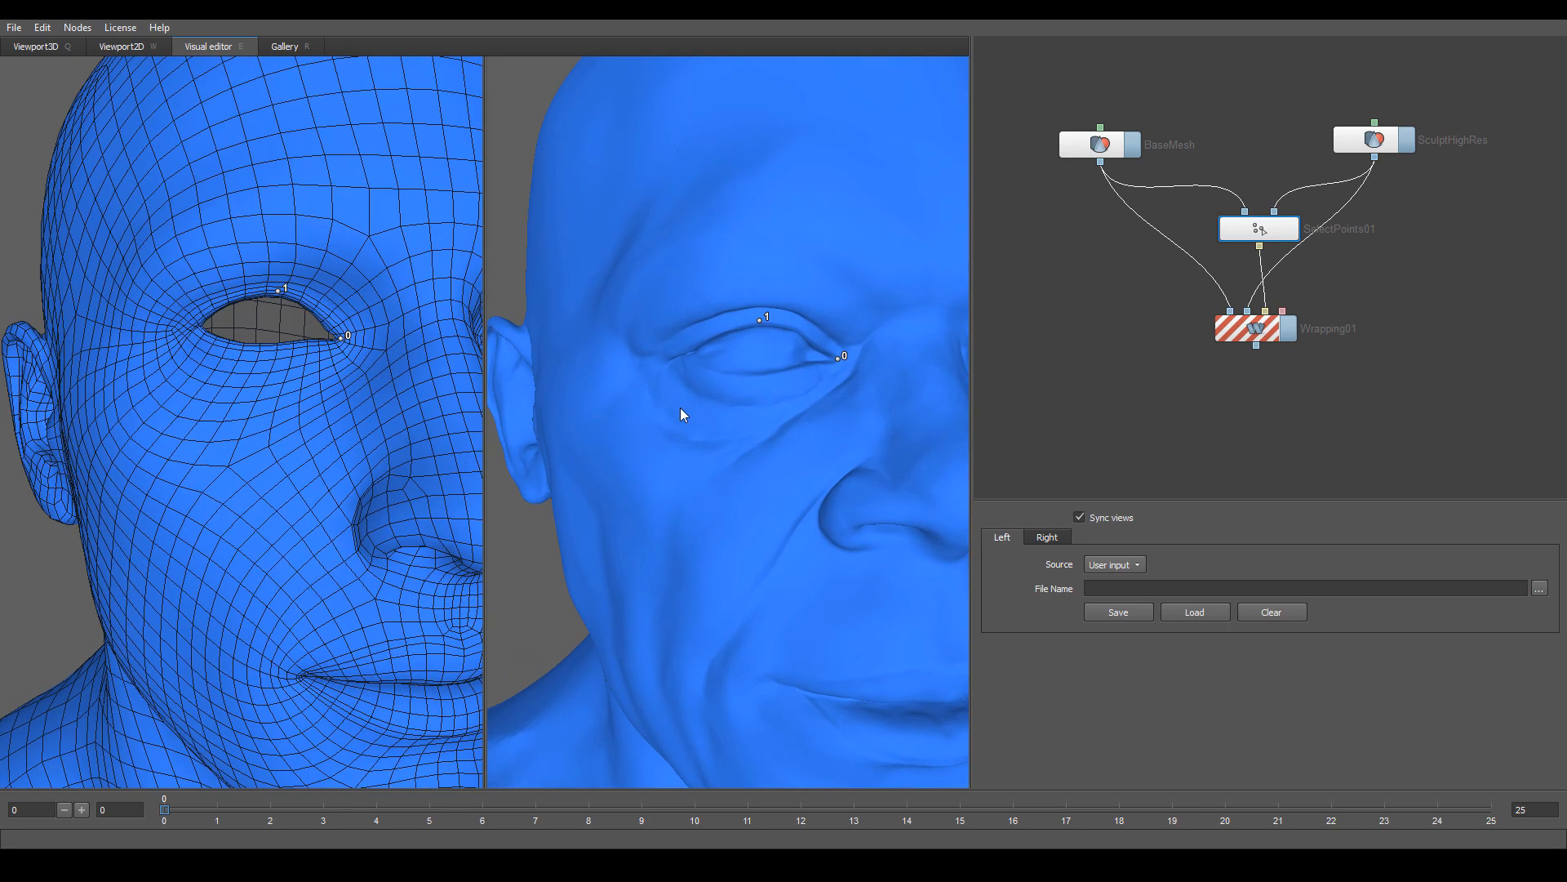
right_click_drag(689, 365, 696, 403, "alt")
left_click_drag(695, 403, 736, 408, "alt")
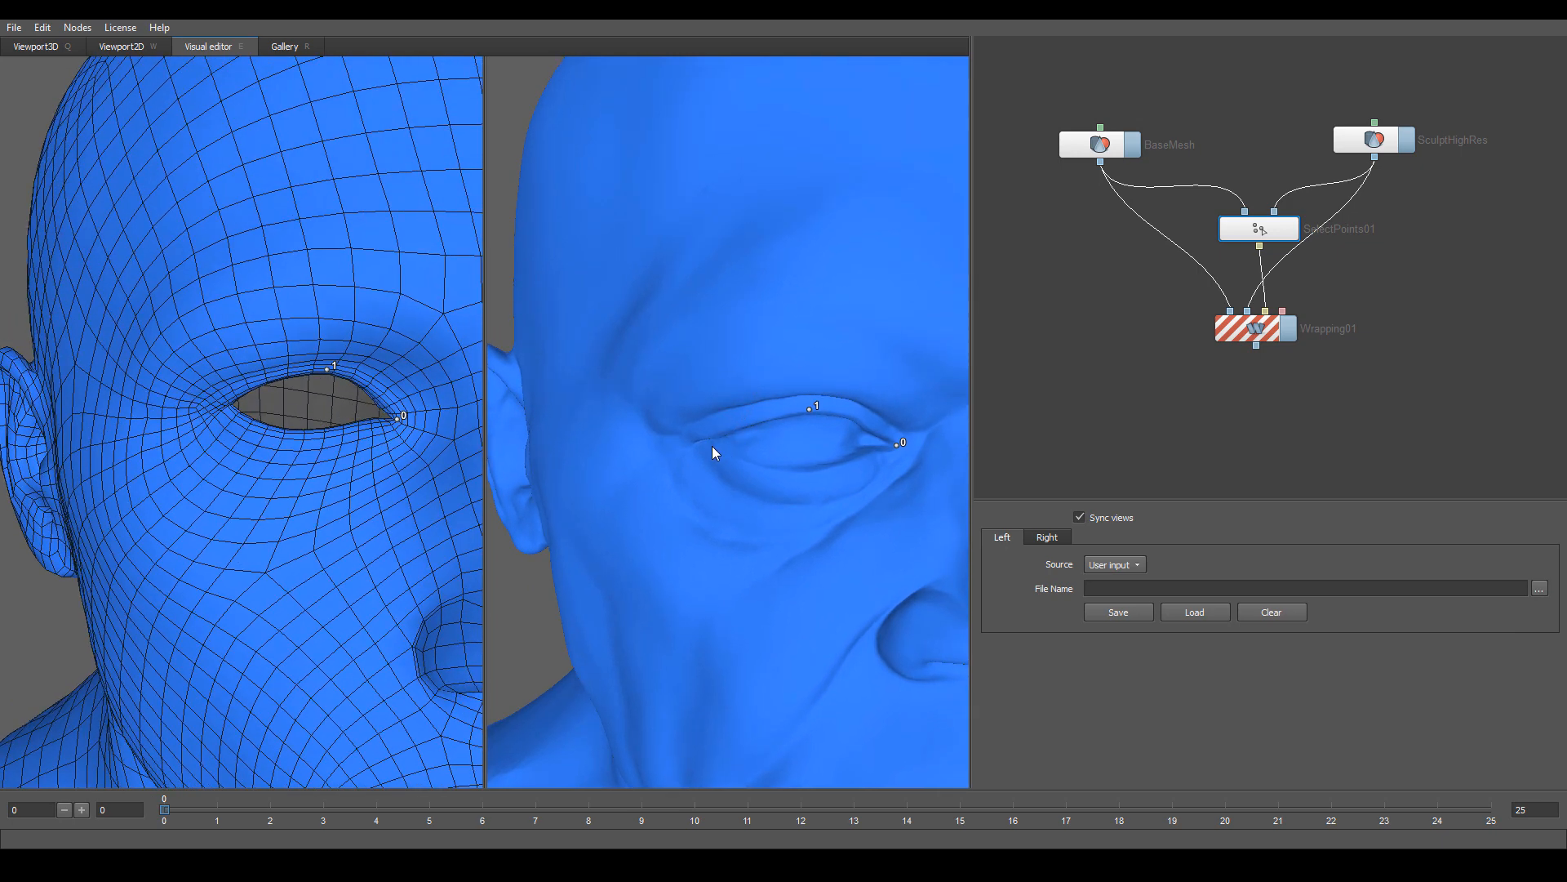
left_click_drag(733, 483, 750, 444, "alt")
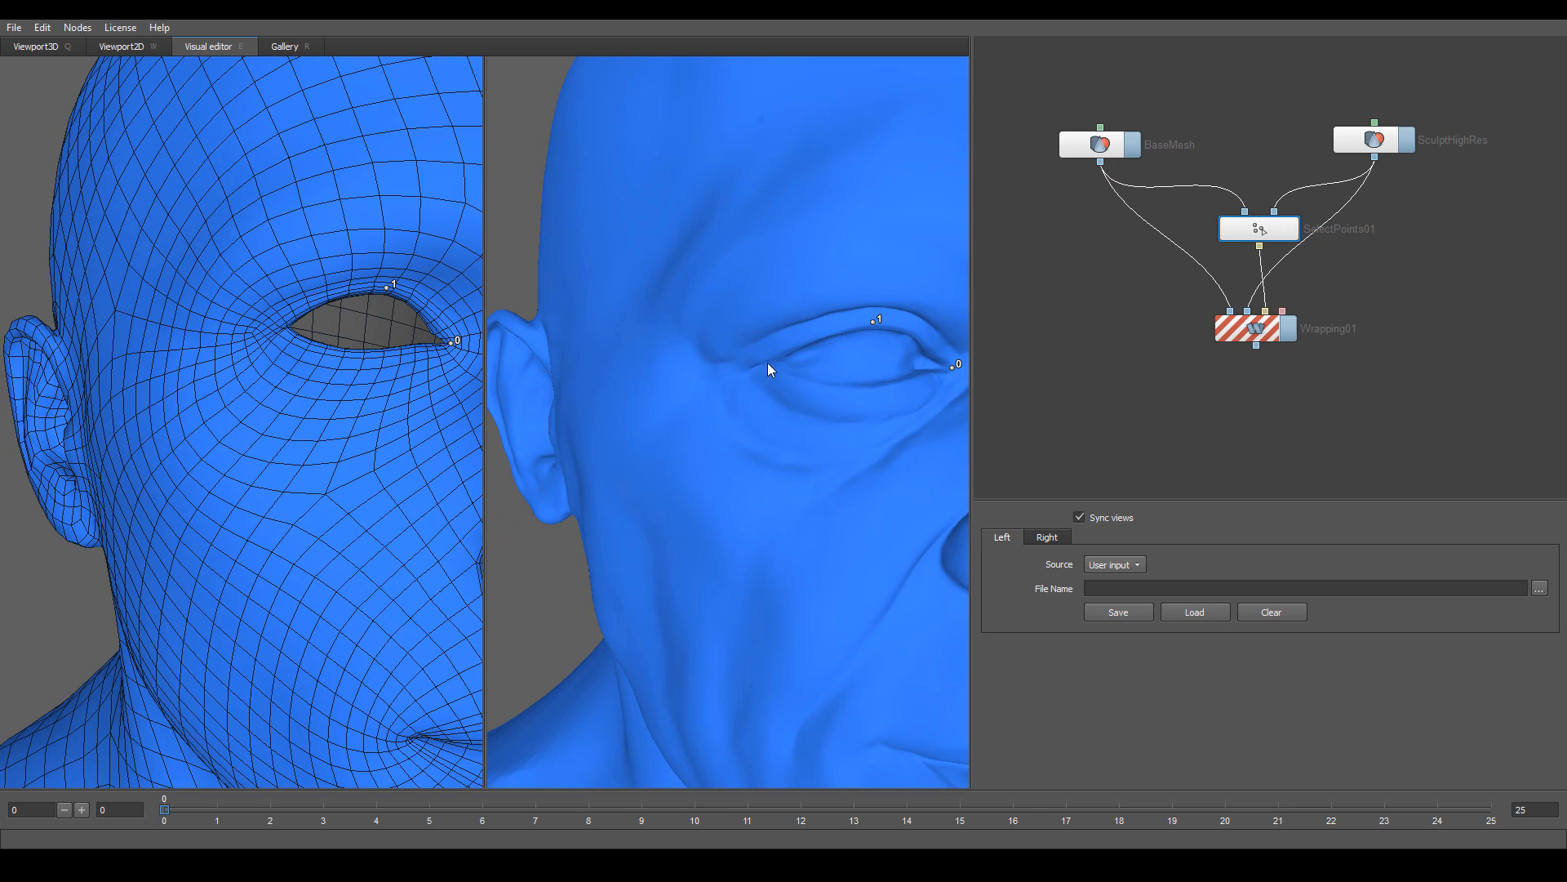
left_click(281, 328)
- Place the corresponding point at the outer corner of the right eye on the sculpt
right_click_drag(328, 425, 294, 418, "alt")
middle_click_drag(782, 426, 718, 433, "alt")
left_click_drag(719, 435, 673, 476, "alt")
right_click_drag(673, 476, 694, 485, "alt")
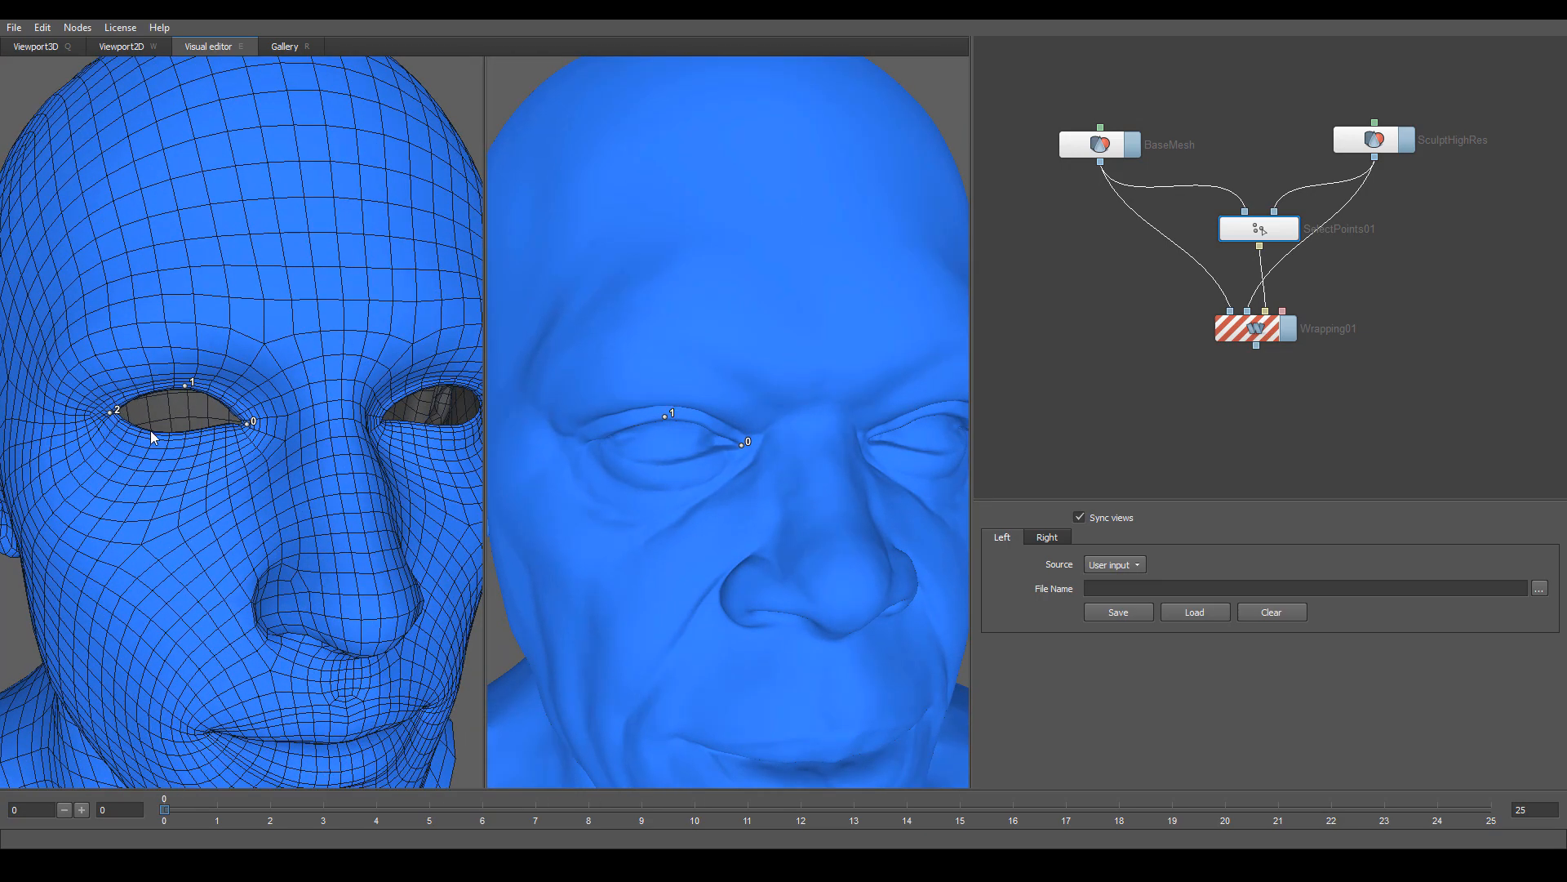
scroll(175, 435, "up", 5)
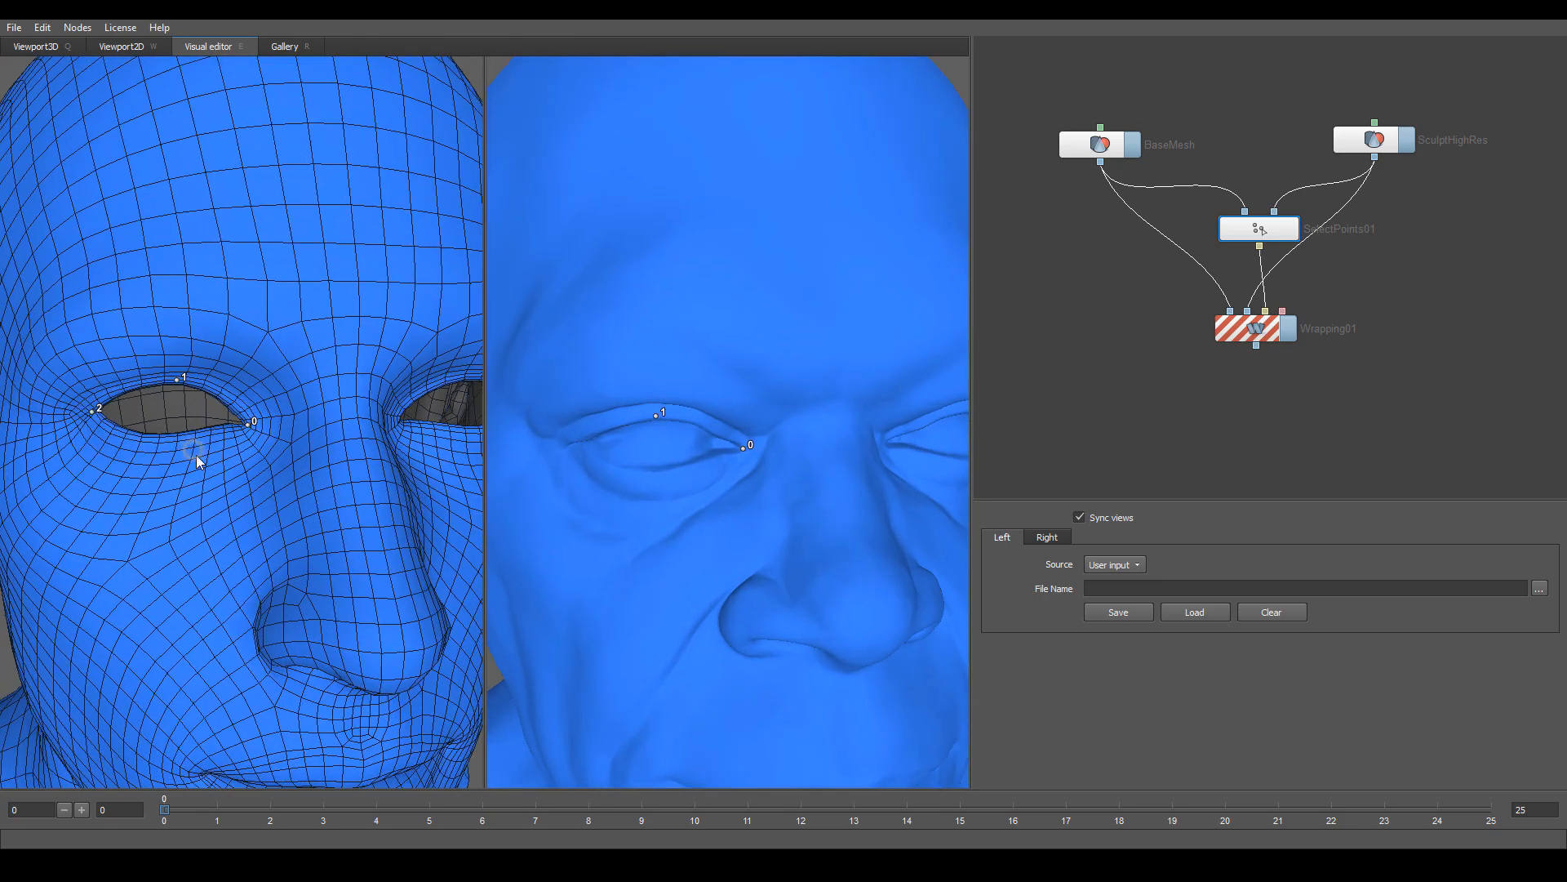
scroll(193, 533, "down", 5)
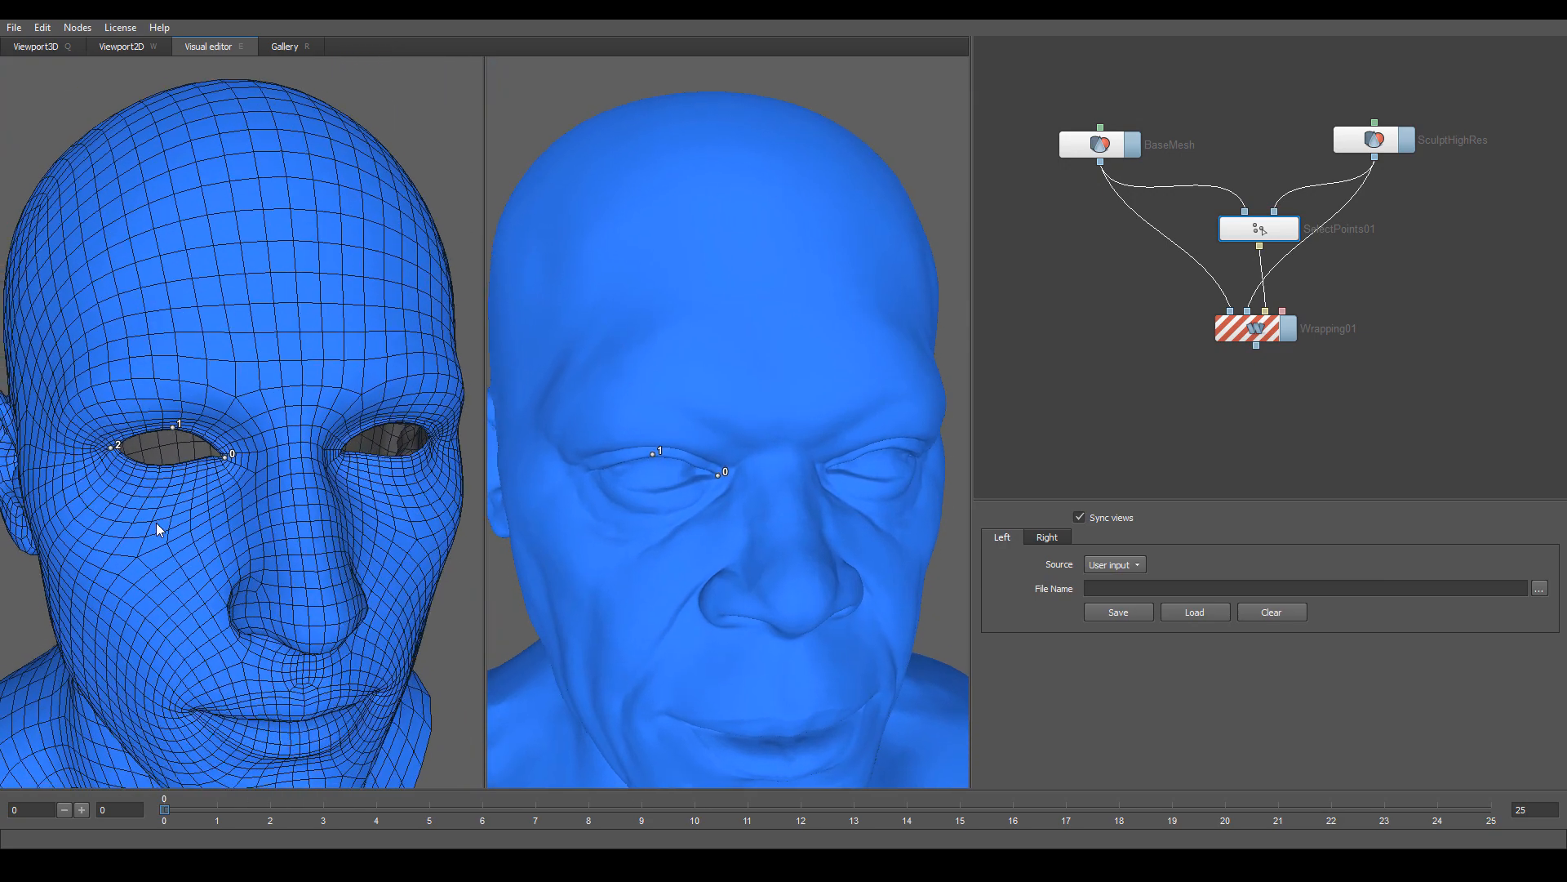
scroll(698, 546, "up", 3)
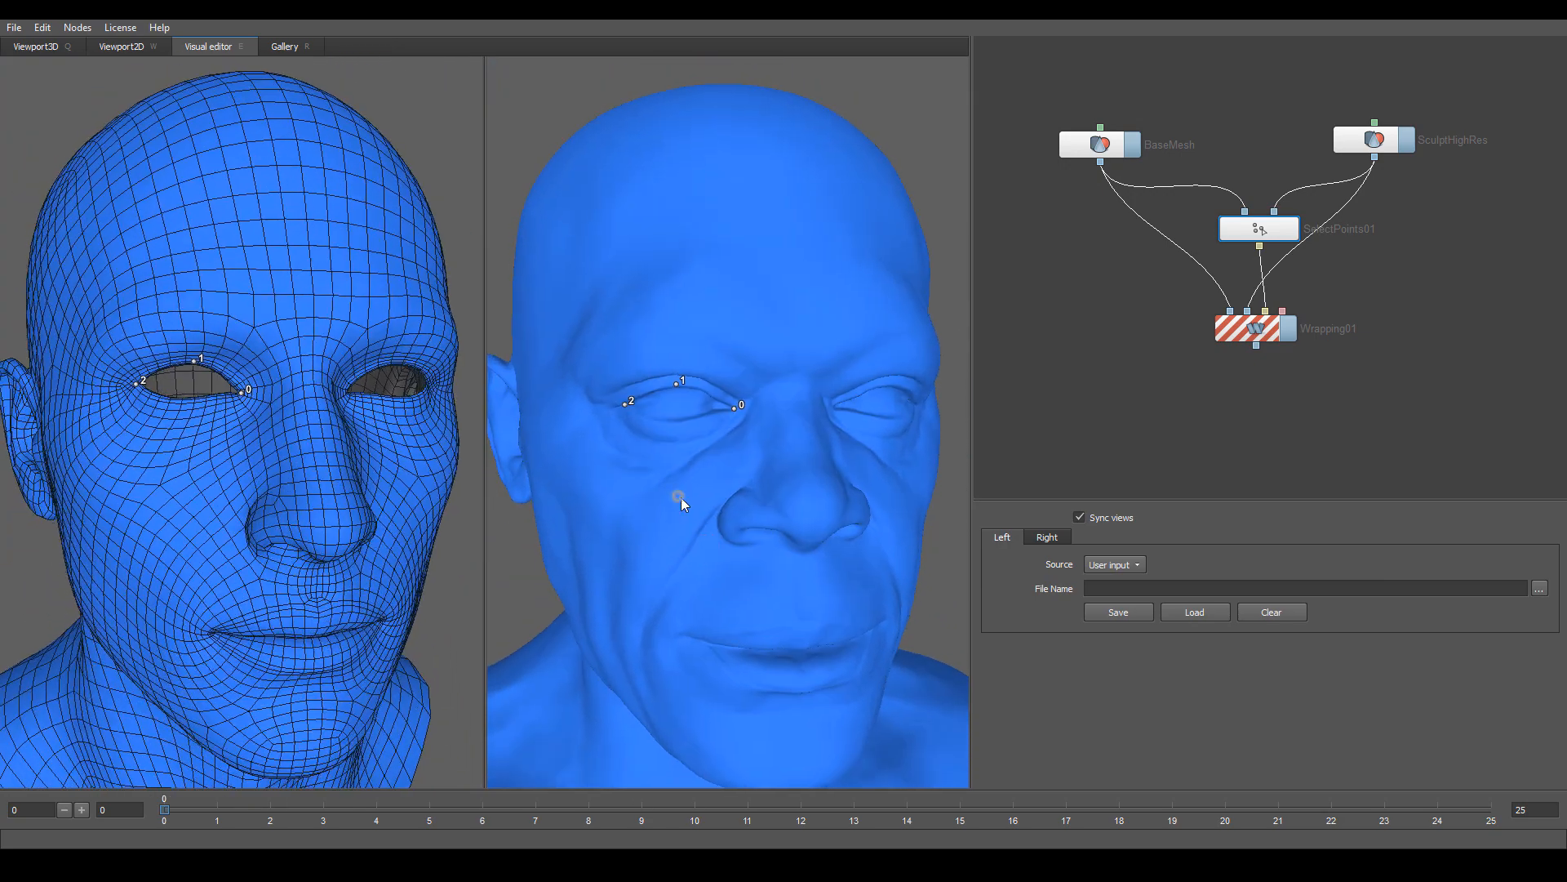
- Add a matching point pair at the middle of the right eye's lower eyelid on the sculpt and the base mesh
left_click(661, 421)
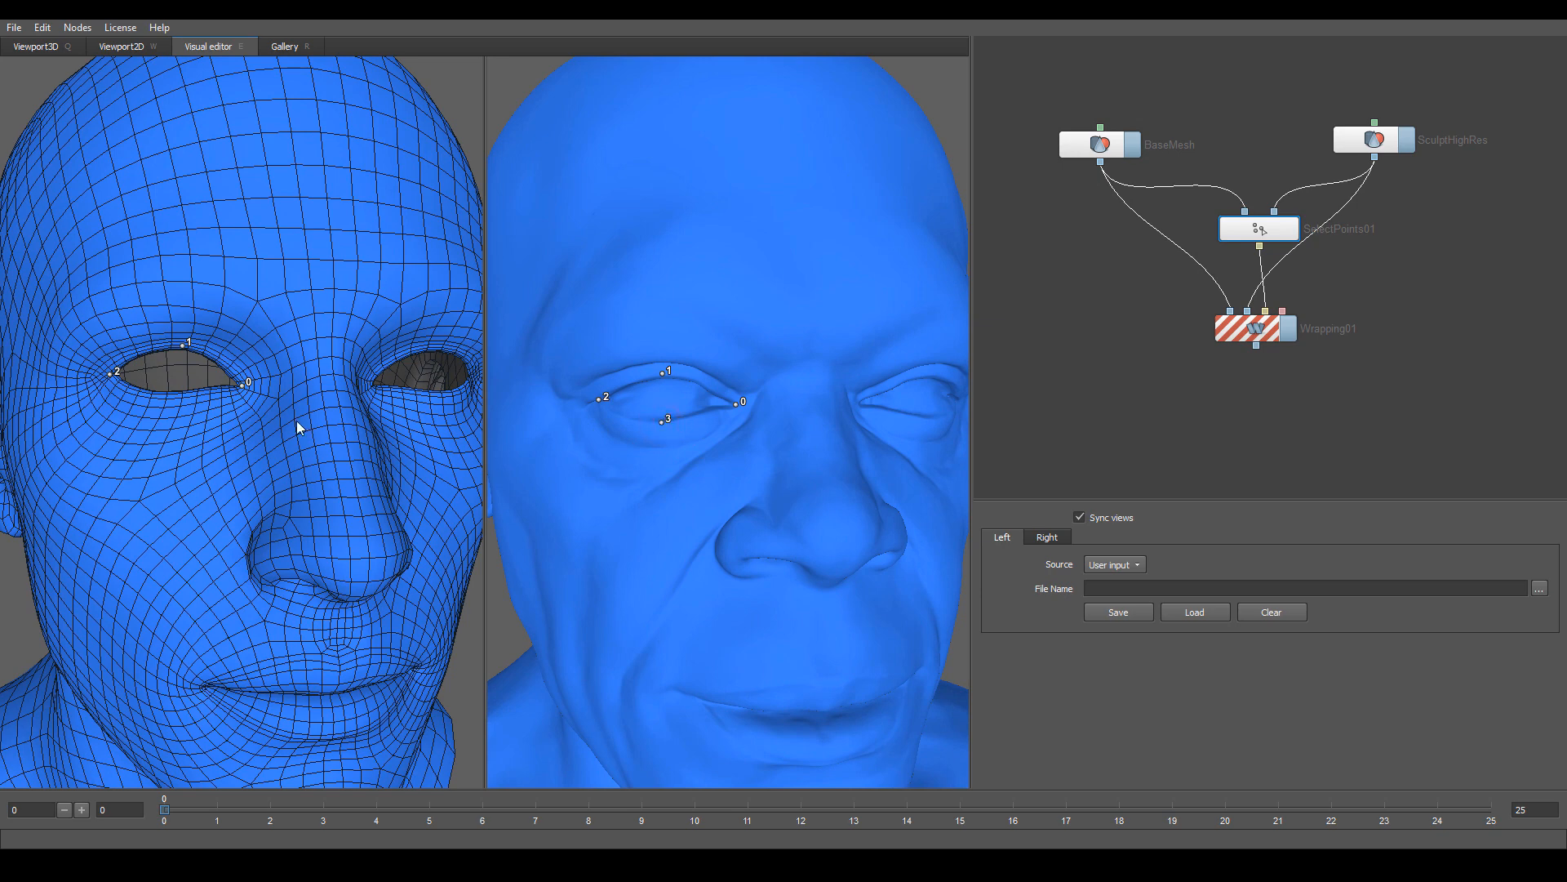
left_click(173, 397)
scroll(189, 454, "up", 4)
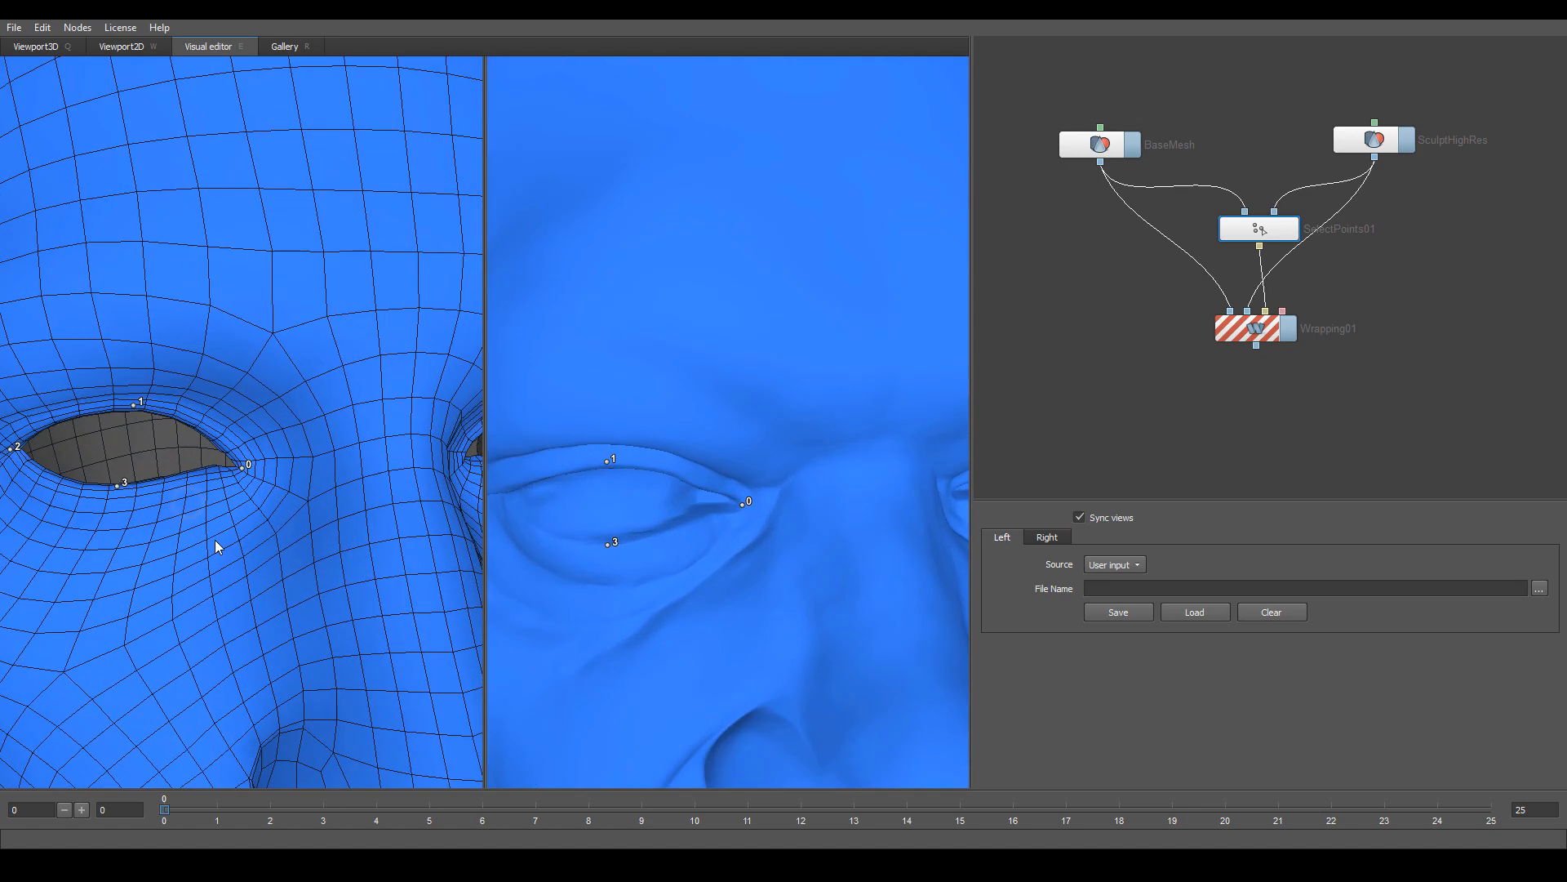
scroll(214, 541, "down", 2)
left_click_drag(201, 538, 200, 541, "alt")
scroll(646, 524, "up", 2)
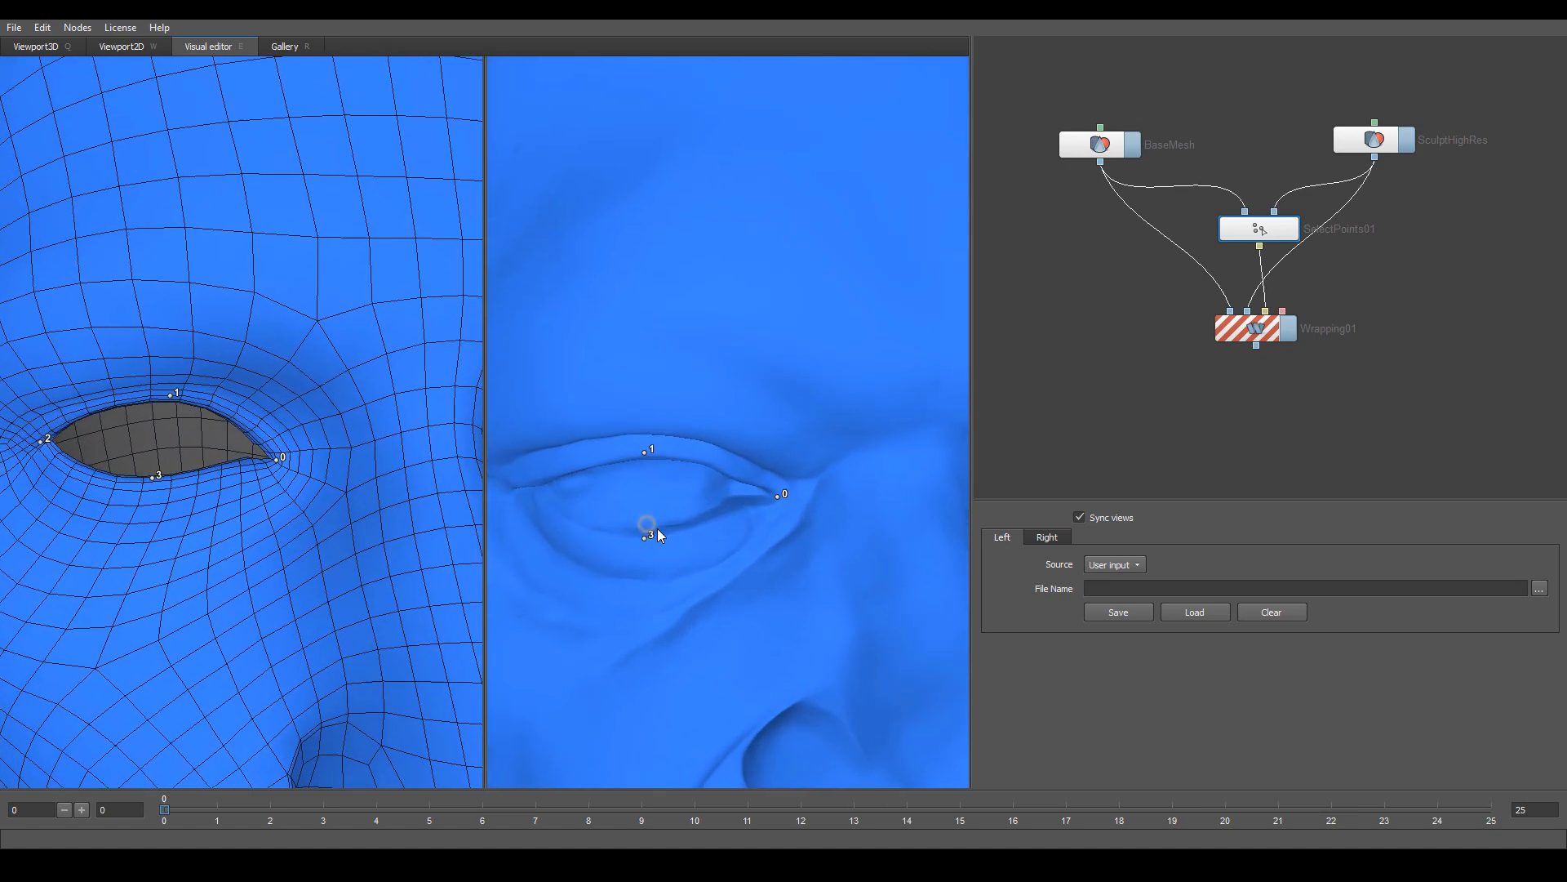
- Reposition the sculpt's lower-eyelid point onto the edge of the right eye's lower lid
scroll(654, 528, "down", 2)
left_click_drag(648, 527, 697, 405, "alt")
scroll(674, 511, "down", 2)
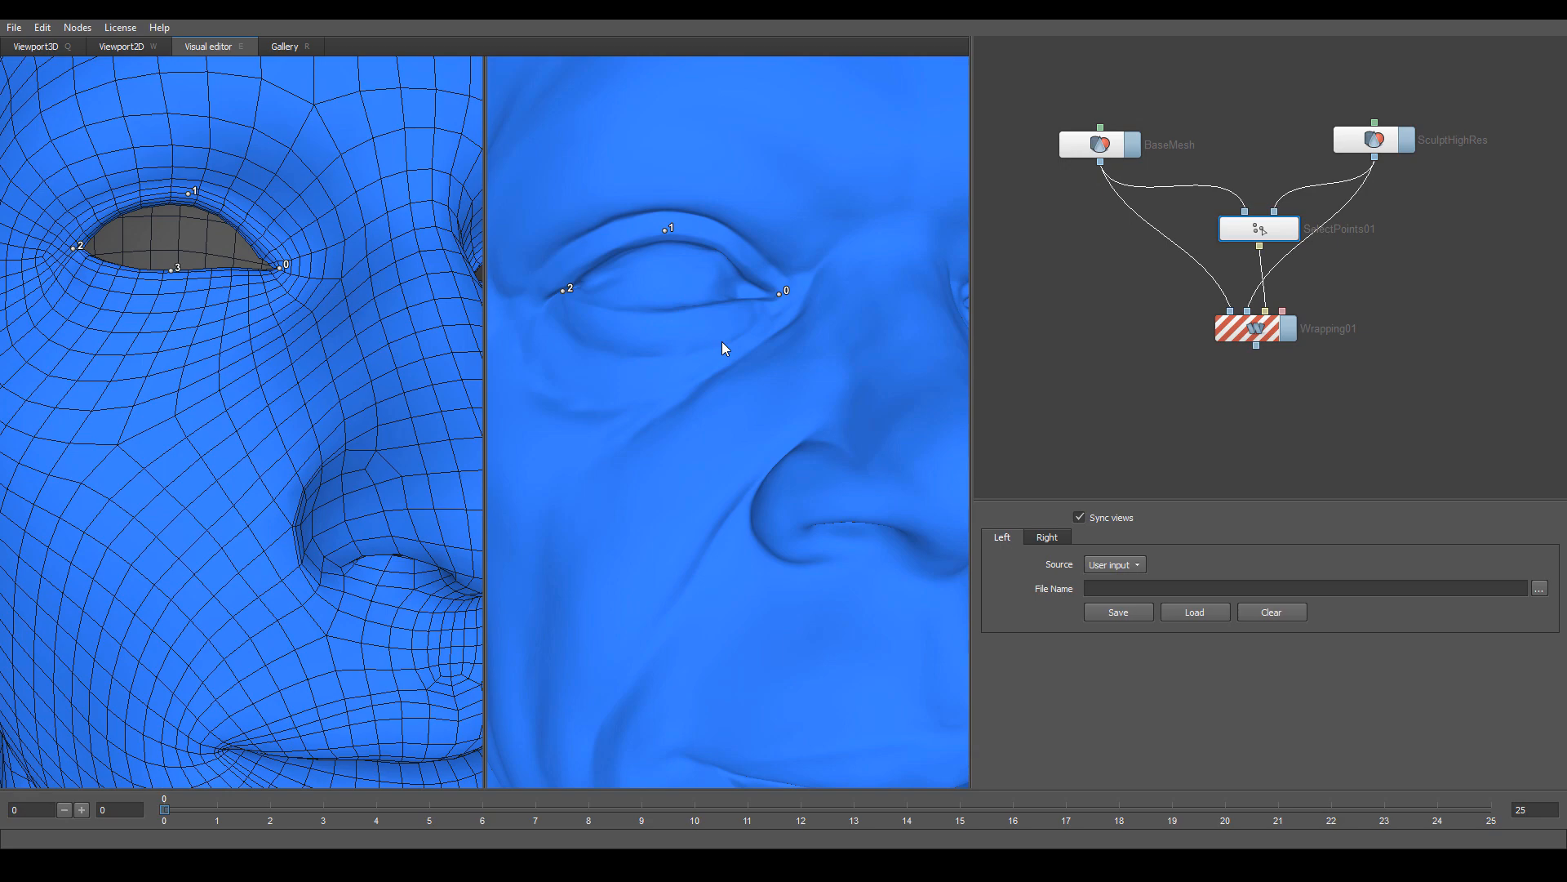
left_click_drag(692, 358, 690, 418, "alt")
scroll(738, 423, "up", 2)
scroll(718, 418, "down", 3)
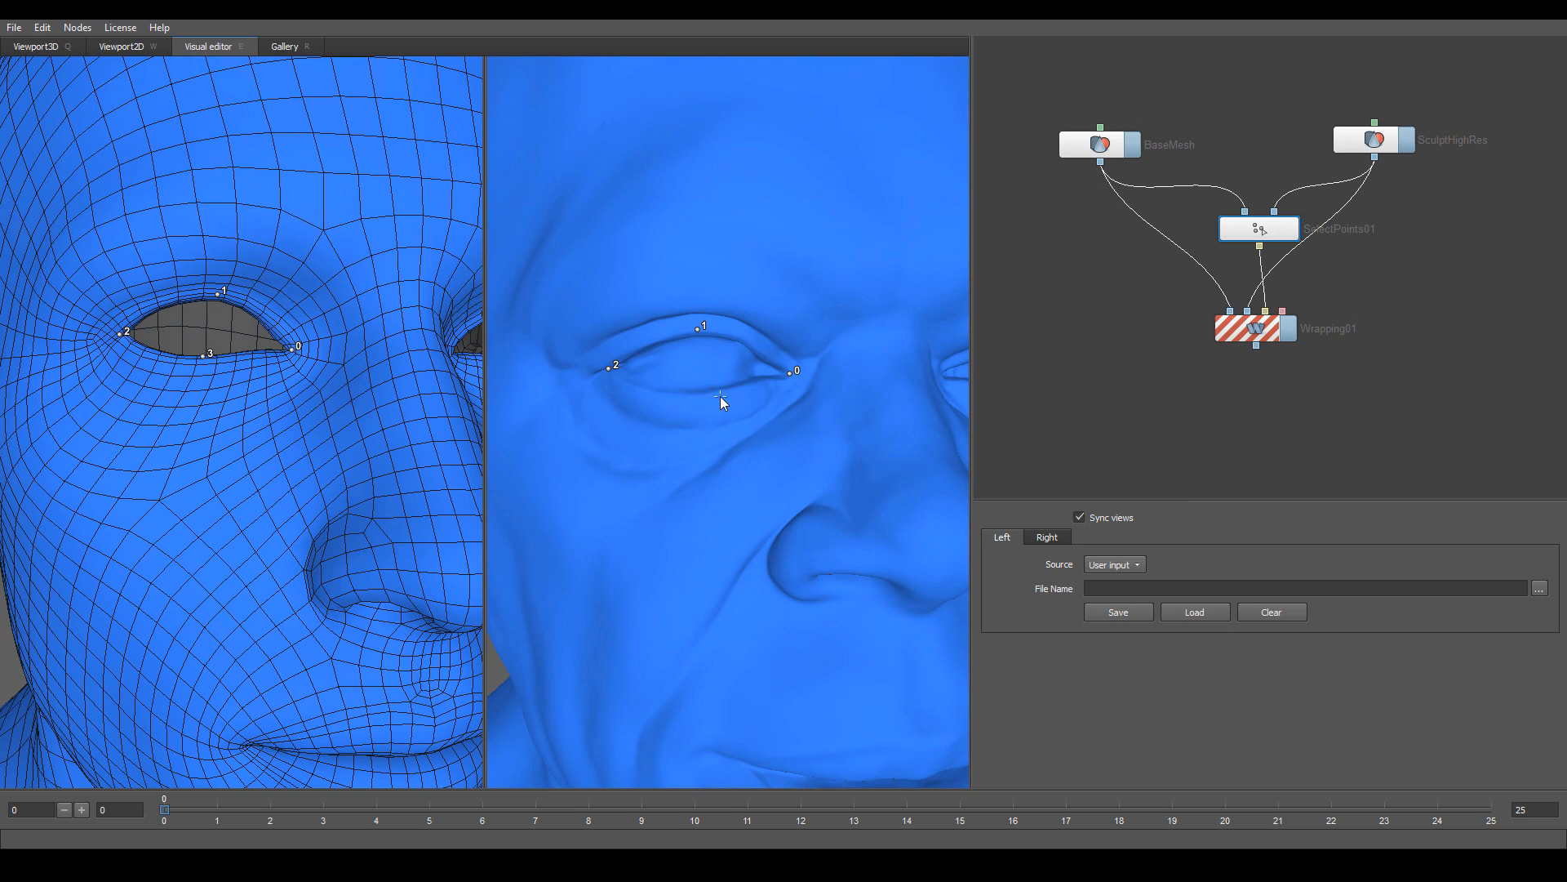
- Add a matching point pair at the inner corner of the character's left eye on the base mesh and the sculpt
left_click_drag(686, 423, 636, 438)
scroll(756, 424, "down", 4)
scroll(712, 447, "down", 3)
right_click_drag(636, 438, 693, 459, "alt")
left_click_drag(693, 458, 821, 492, "alt")
right_click_drag(821, 492, 838, 500, "alt")
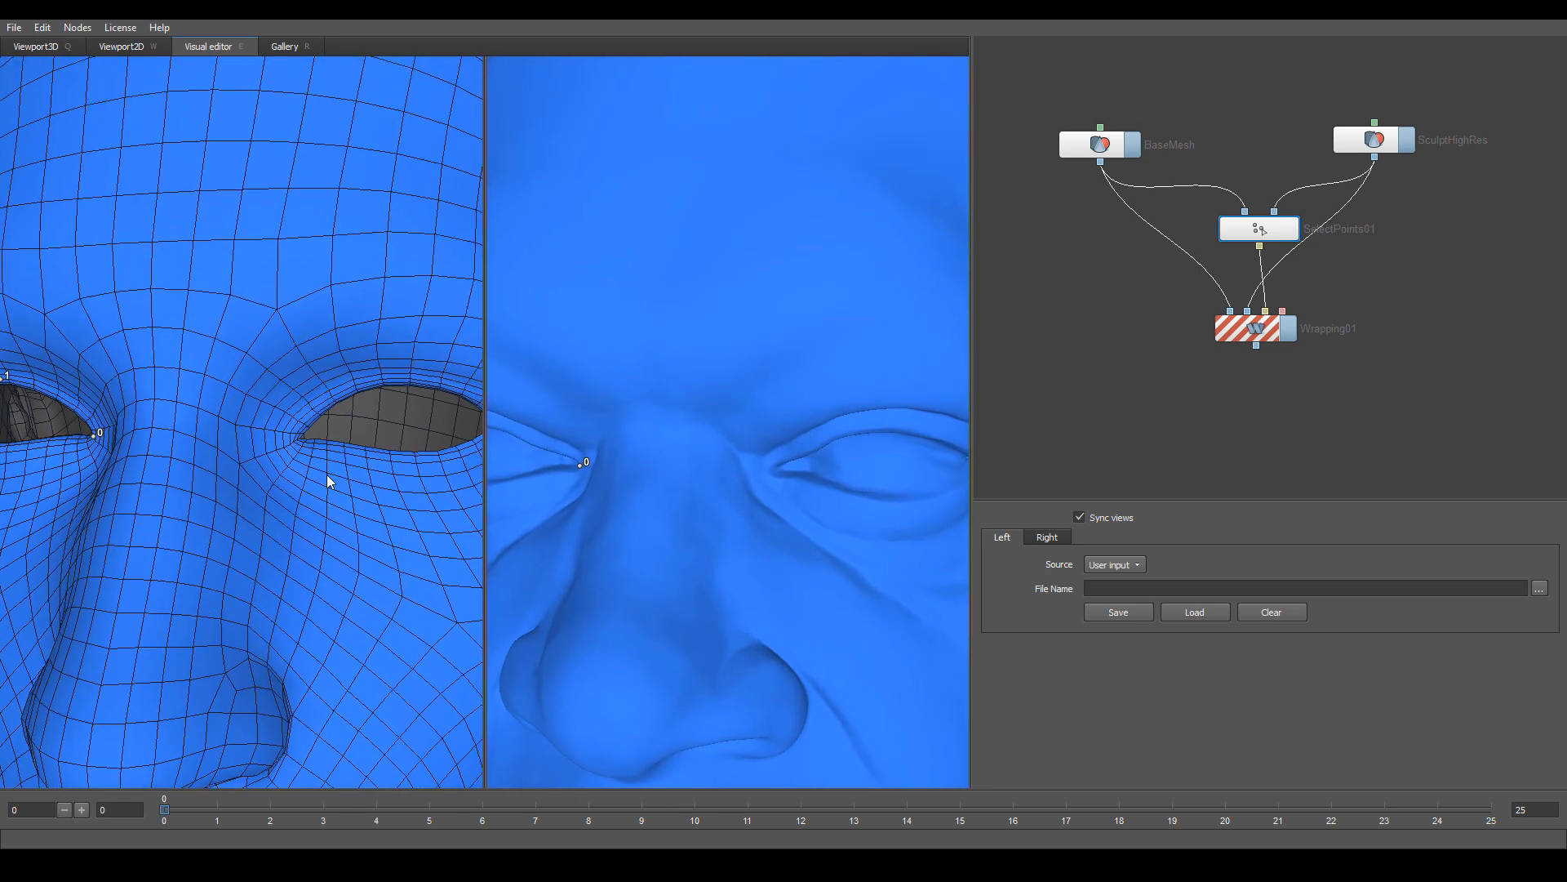
left_click(296, 439)
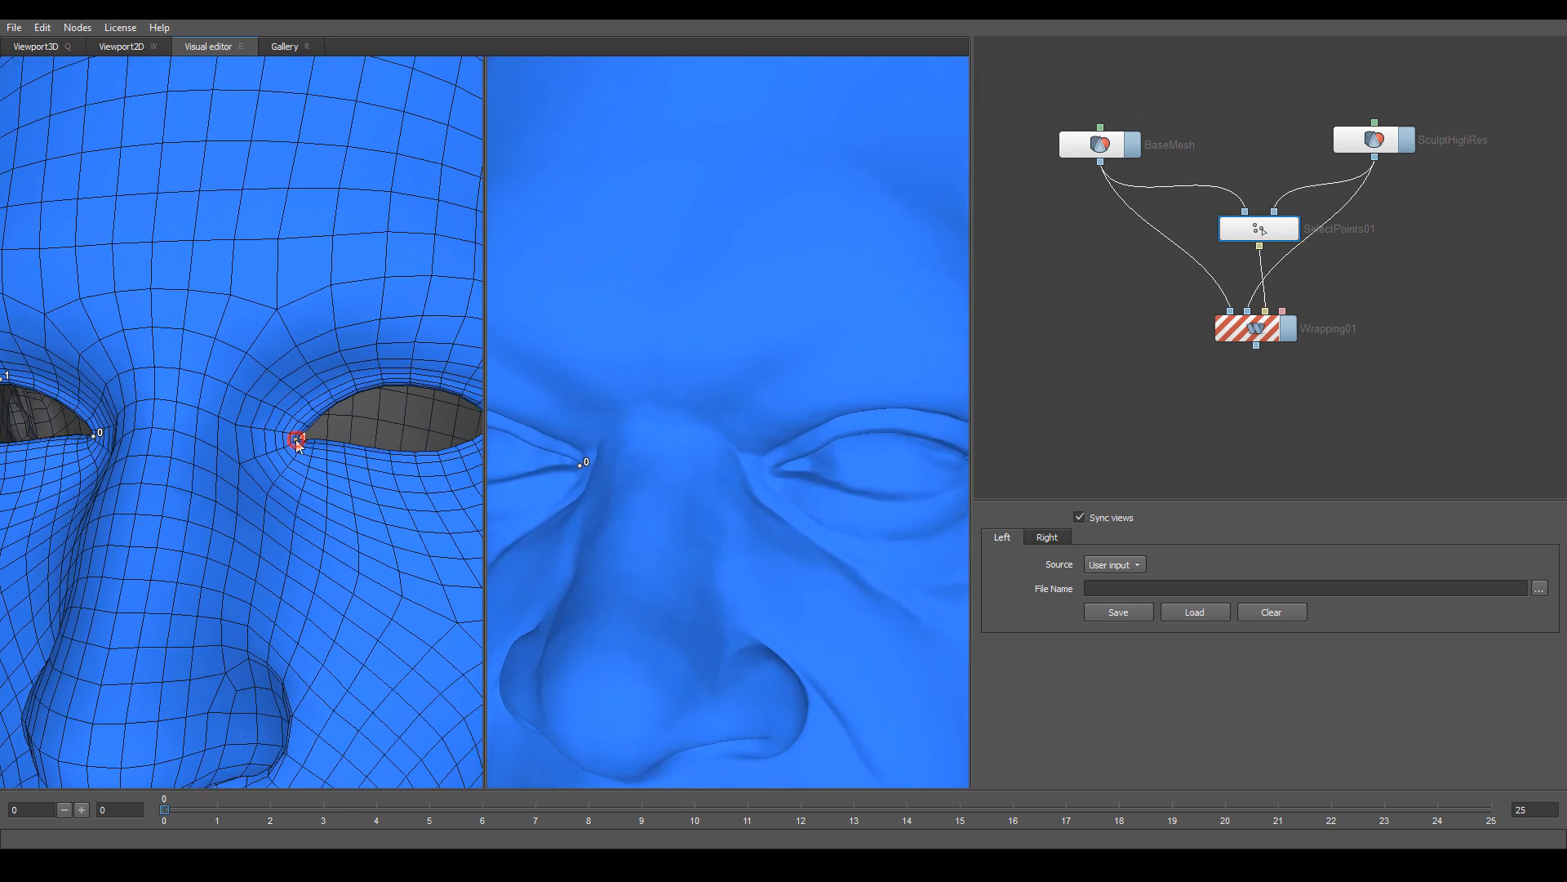
left_click(770, 471)
- Add a matching point pair at the middle of the left eye's upper eyelid on both heads
scroll(829, 511, "up", 4)
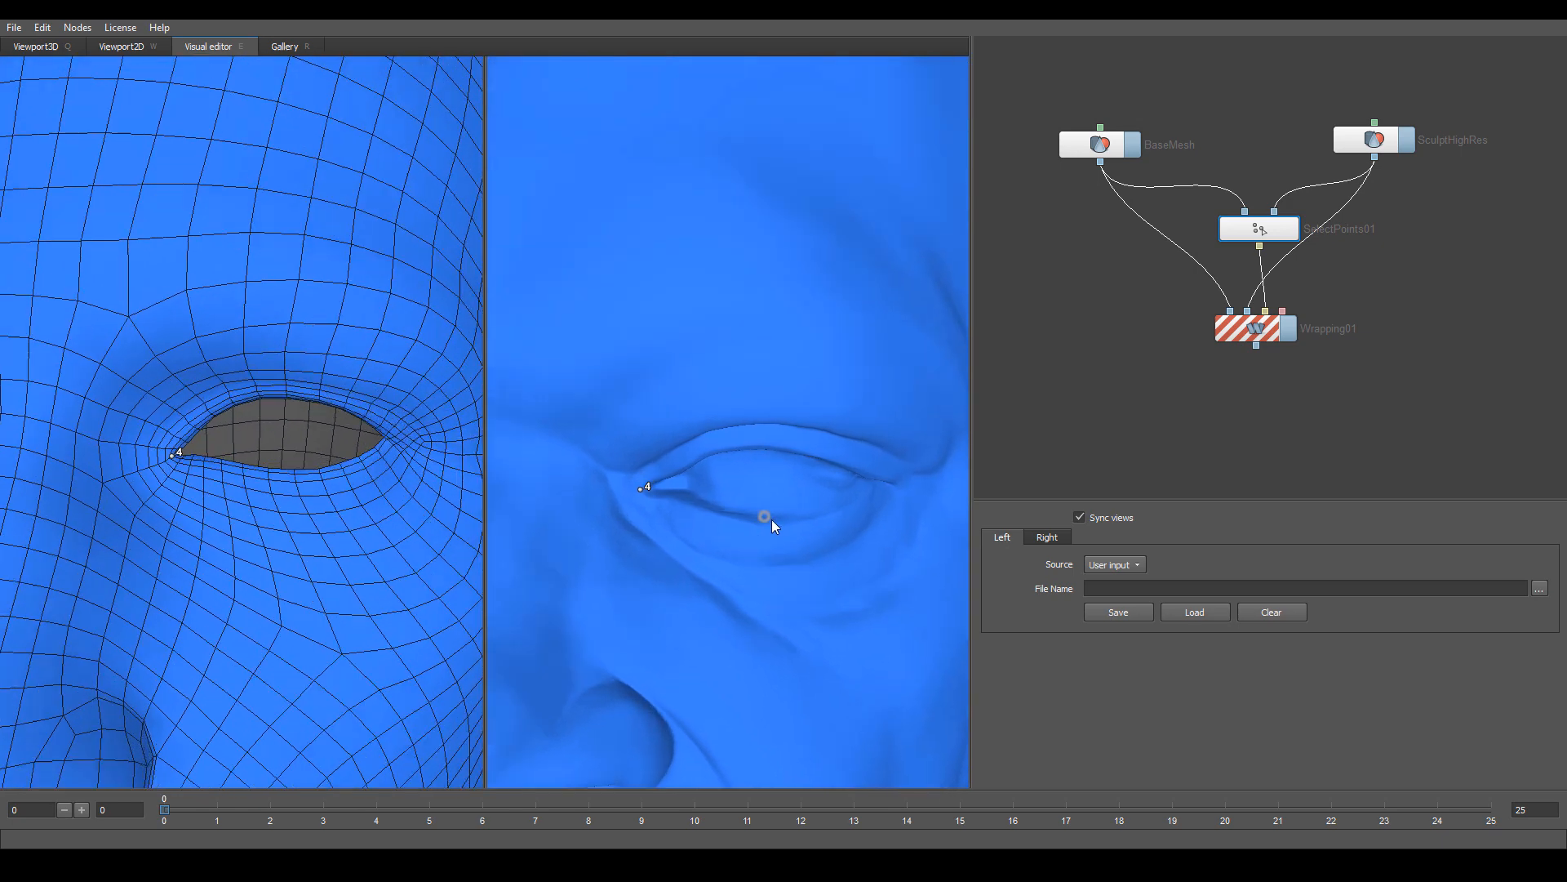
mouse_move(771, 519)
left_mouse_down("alt")
mouse_move(760, 474)
mouse_move(748, 517)
left_mouse_up("alt")
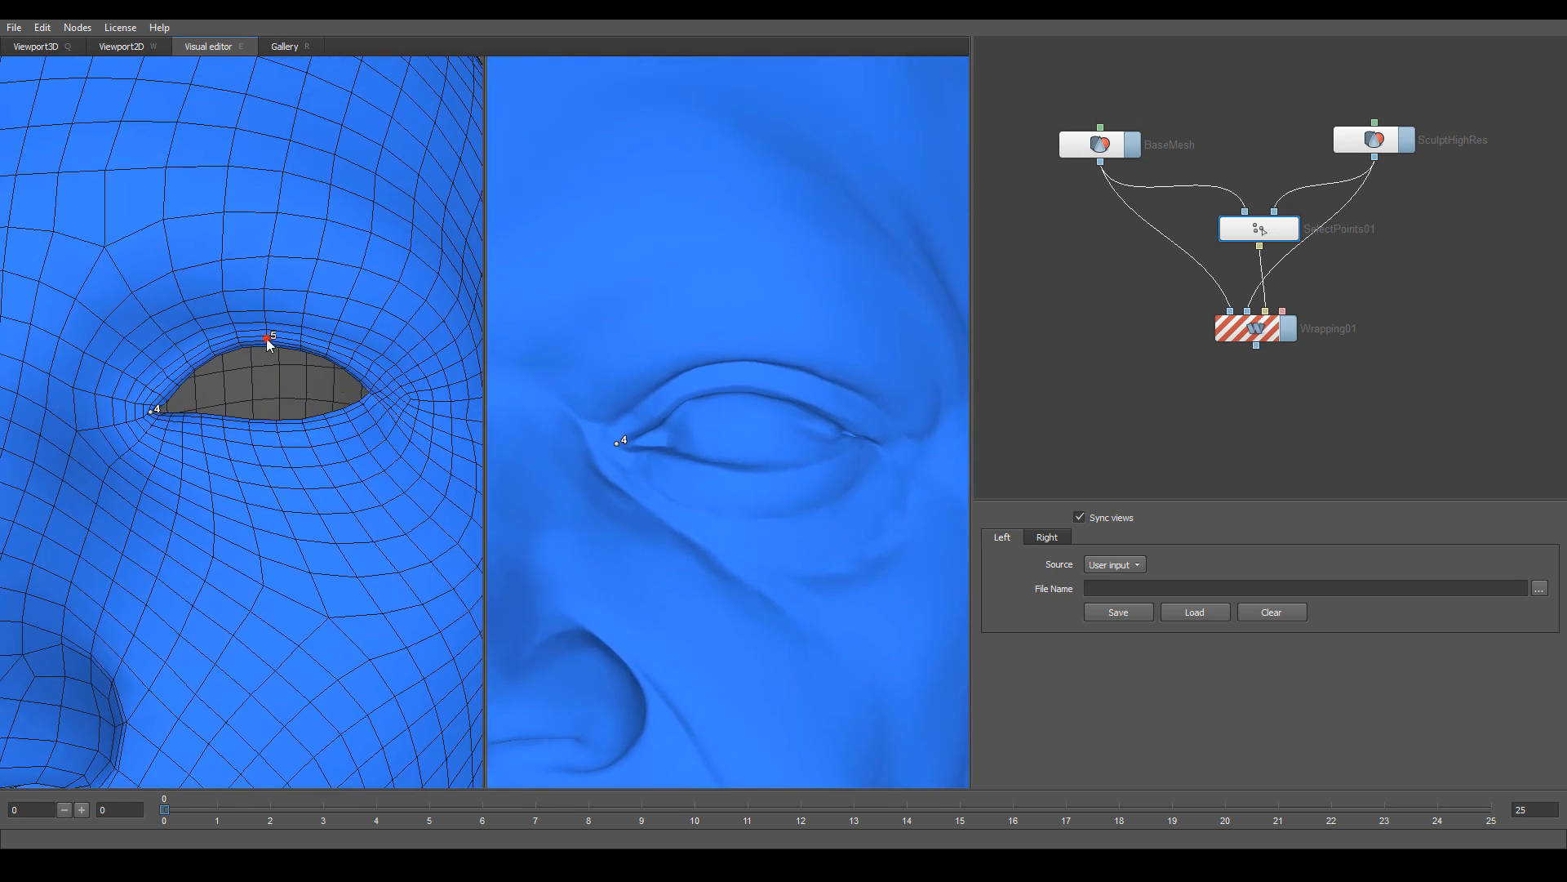
left_click(739, 383)
scroll(765, 452, "down", 2)
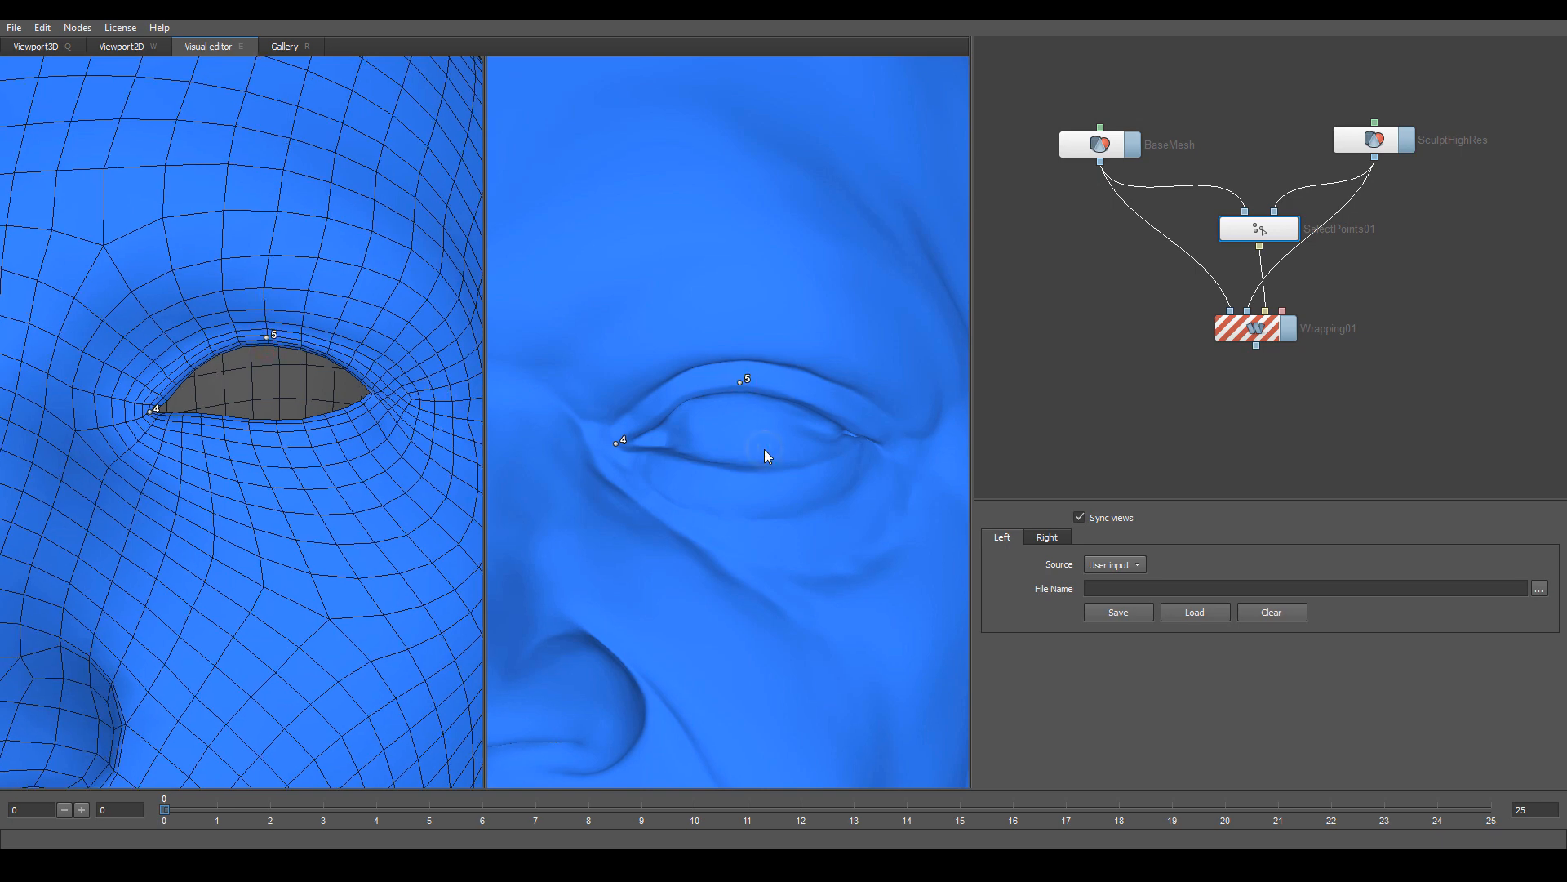
- Add a matching point pair at the outer corner of the left eye on both heads
left_click_drag(763, 452, 621, 463, "alt")
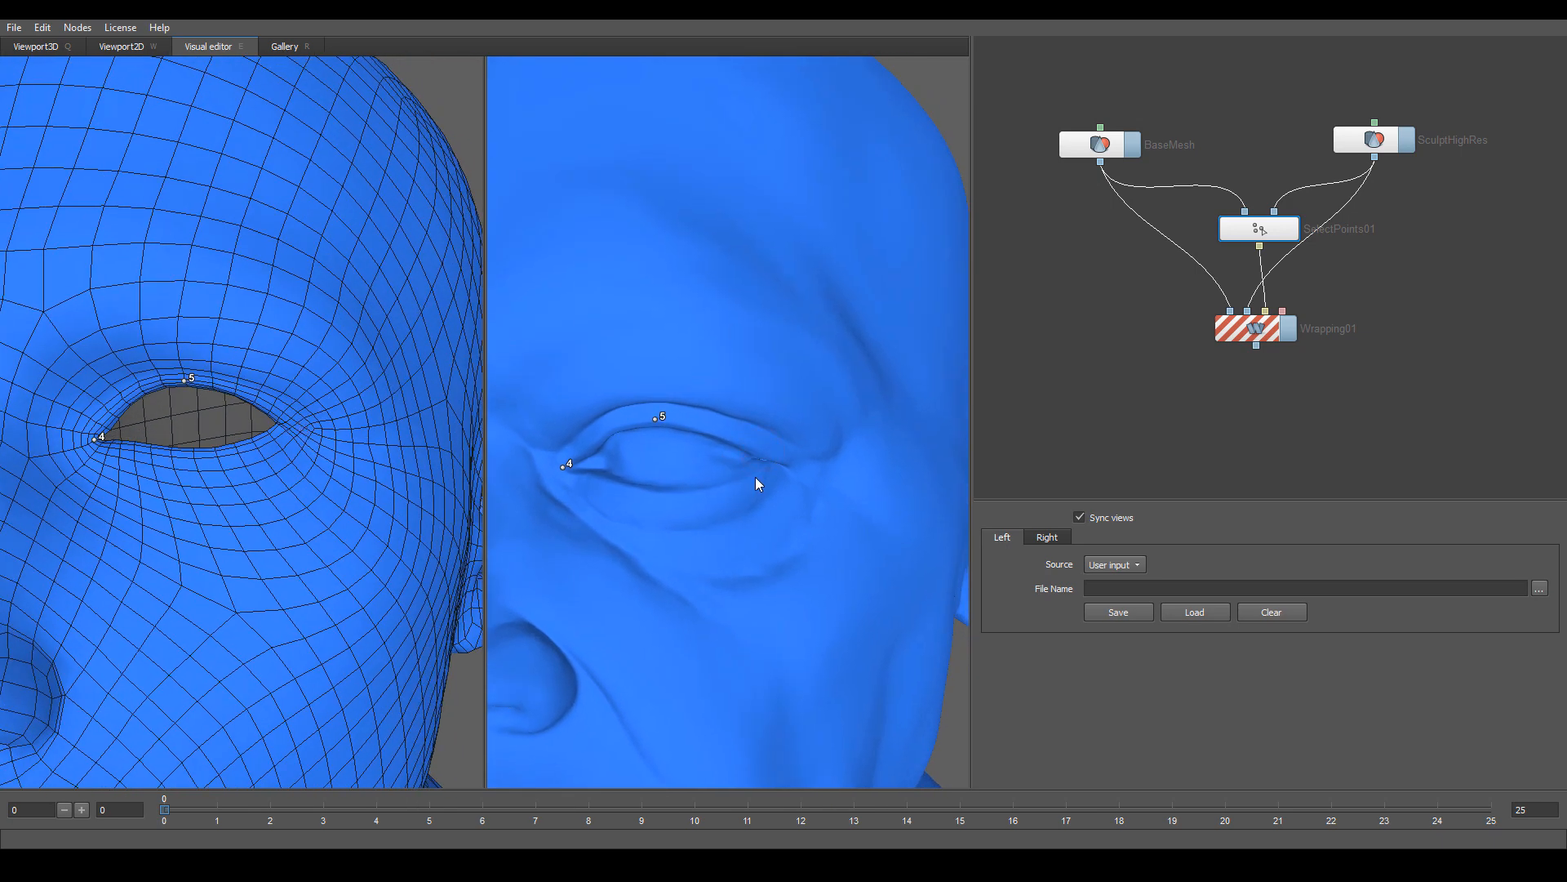
left_click_drag(763, 479, 773, 481, "alt")
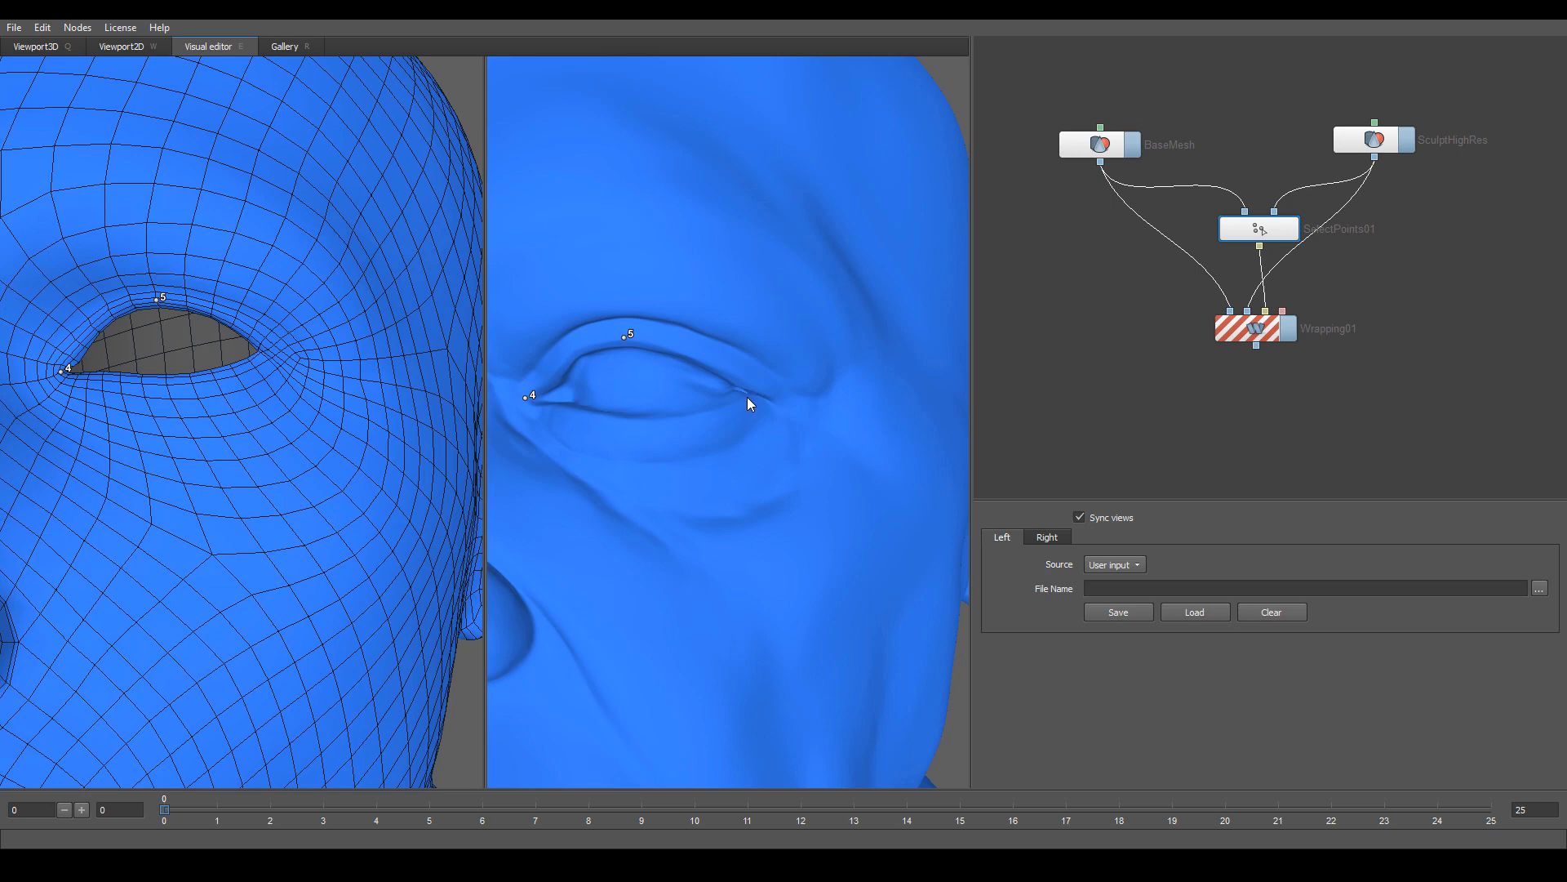
left_click(262, 352)
left_click_drag(300, 407, 346, 410, "alt")
mouse_move(606, 334)
left_mouse_down("alt")
mouse_move(612, 424)
mouse_move(727, 482)
left_mouse_up("alt")
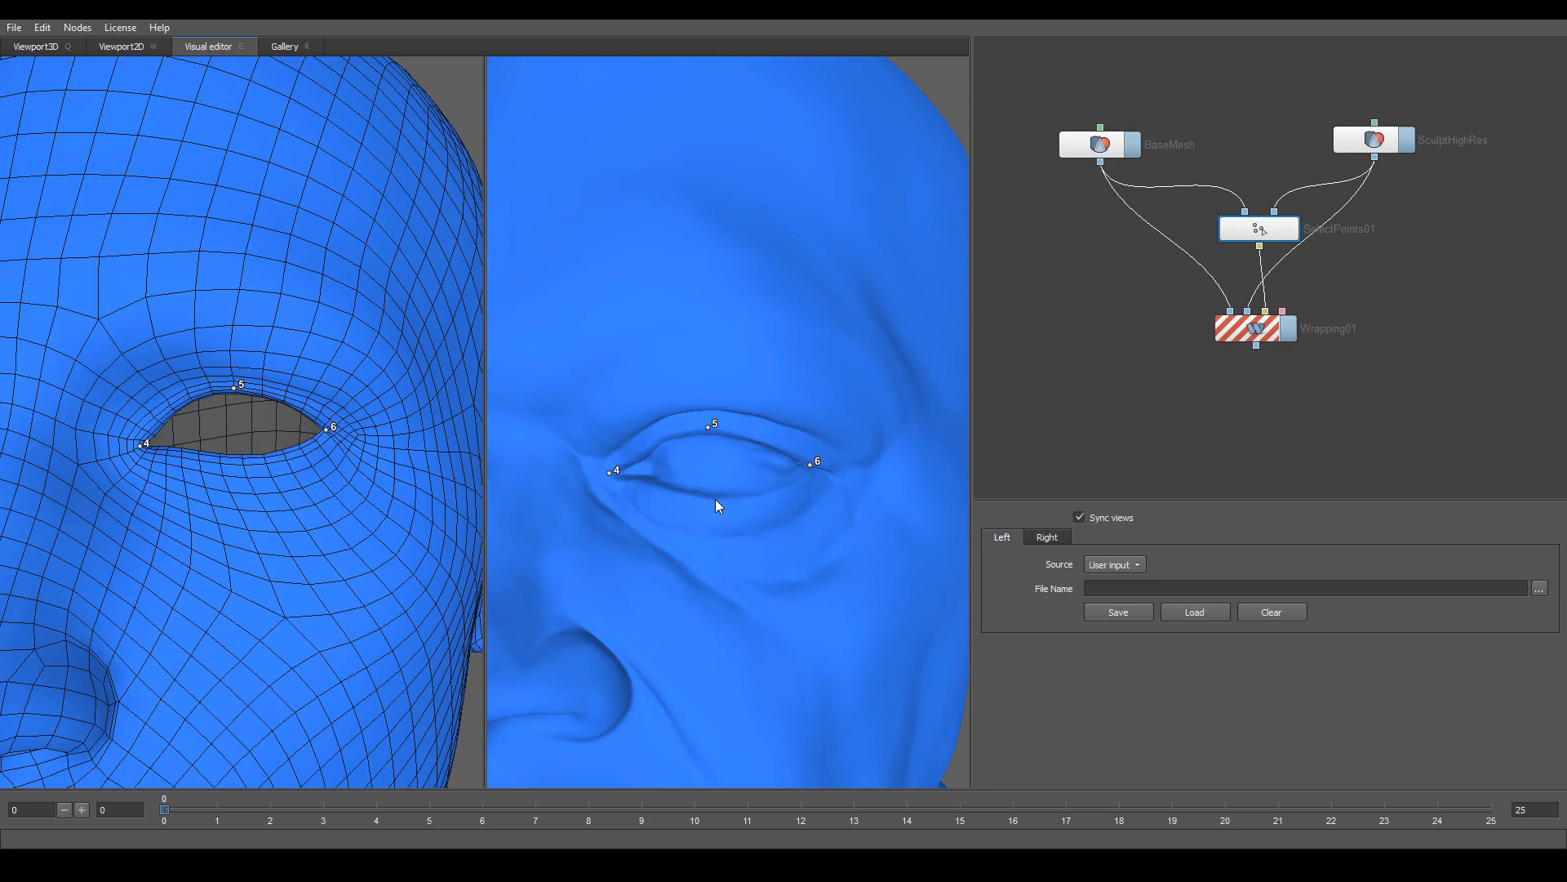
- Add a matching point pair at the middle of the left eye's lower eyelid on both heads
left_click(715, 498)
scroll(281, 500, "down", 5)
left_click_drag(231, 471, 297, 469, "alt")
scroll(718, 503, "down", 3)
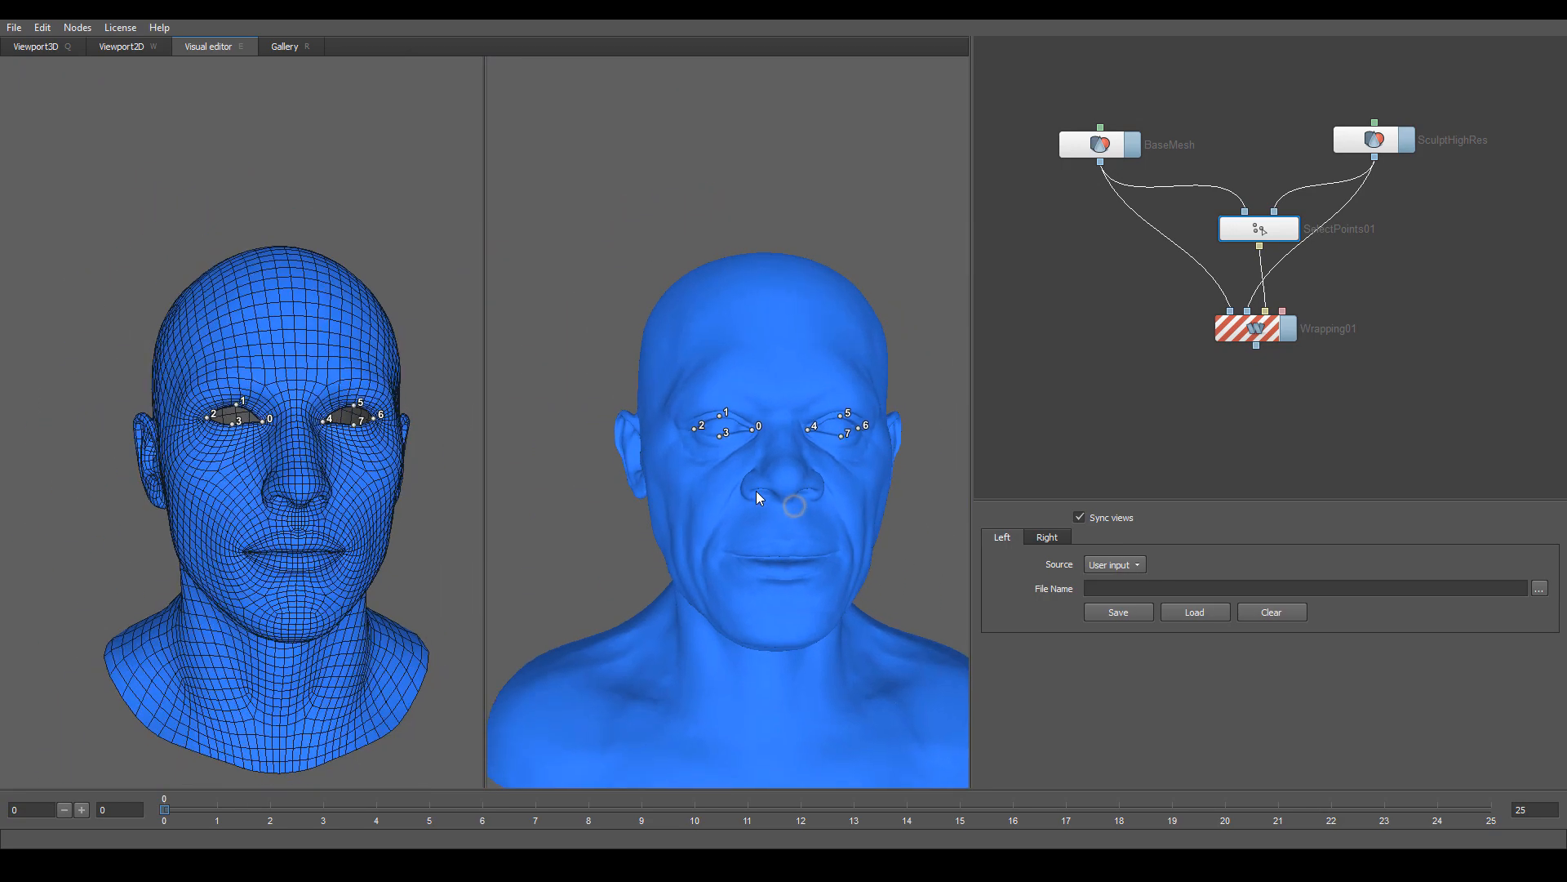
- Examine the eye point pairs and the nose and mouth areas of both heads from several angles
middle_click_drag(756, 491, 713, 445, "alt")
scroll(738, 413, "up", 5)
mouse_move(733, 424)
left_mouse_down("alt")
mouse_move(801, 457)
mouse_move(805, 444)
mouse_move(751, 438)
left_mouse_up("alt")
scroll(802, 458, "down", 2)
scroll(767, 445, "up", 5)
scroll(766, 446, "down", 4)
scroll(752, 439, "up", 3)
left_click_drag(701, 589, 721, 545, "alt")
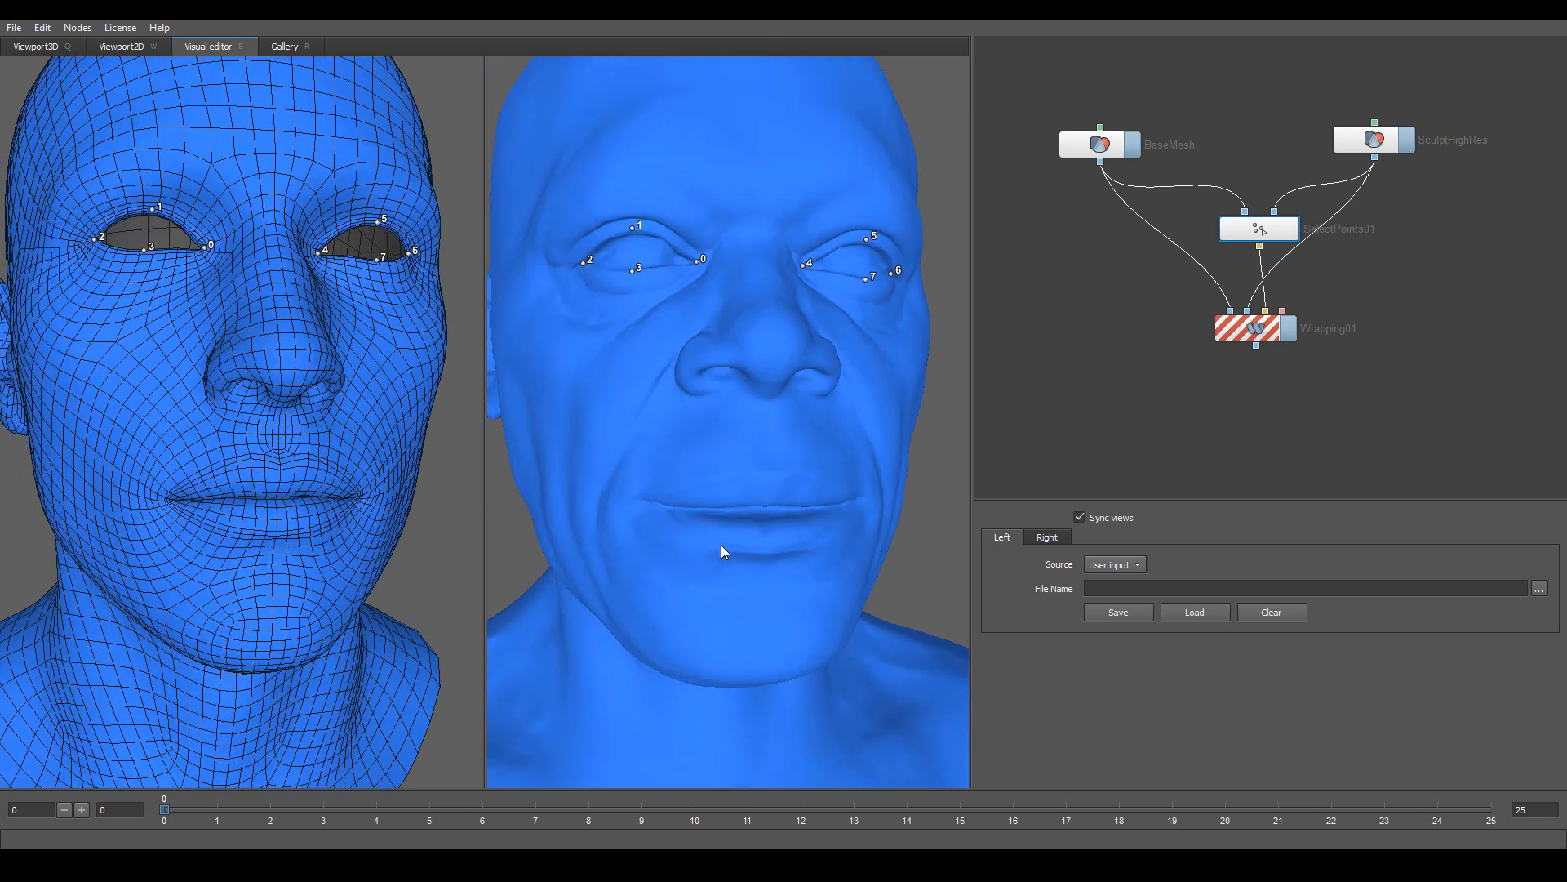
scroll(800, 492, "down", 3)
scroll(776, 486, "up", 2)
left_click_drag(795, 494, 759, 477, "alt")
scroll(759, 489, "down", 3)
mouse_move(759, 476)
right_mouse_down("alt")
mouse_move(790, 498)
mouse_move(767, 481)
right_mouse_up("alt")
right_click_drag(744, 374, 777, 389, "alt")
middle_click_drag(804, 341, 776, 423, "alt")
mouse_move(776, 422)
right_mouse_down("alt")
mouse_move(737, 413)
mouse_move(746, 426)
right_mouse_up("alt")
left_click_drag(310, 452, 300, 425, "alt")
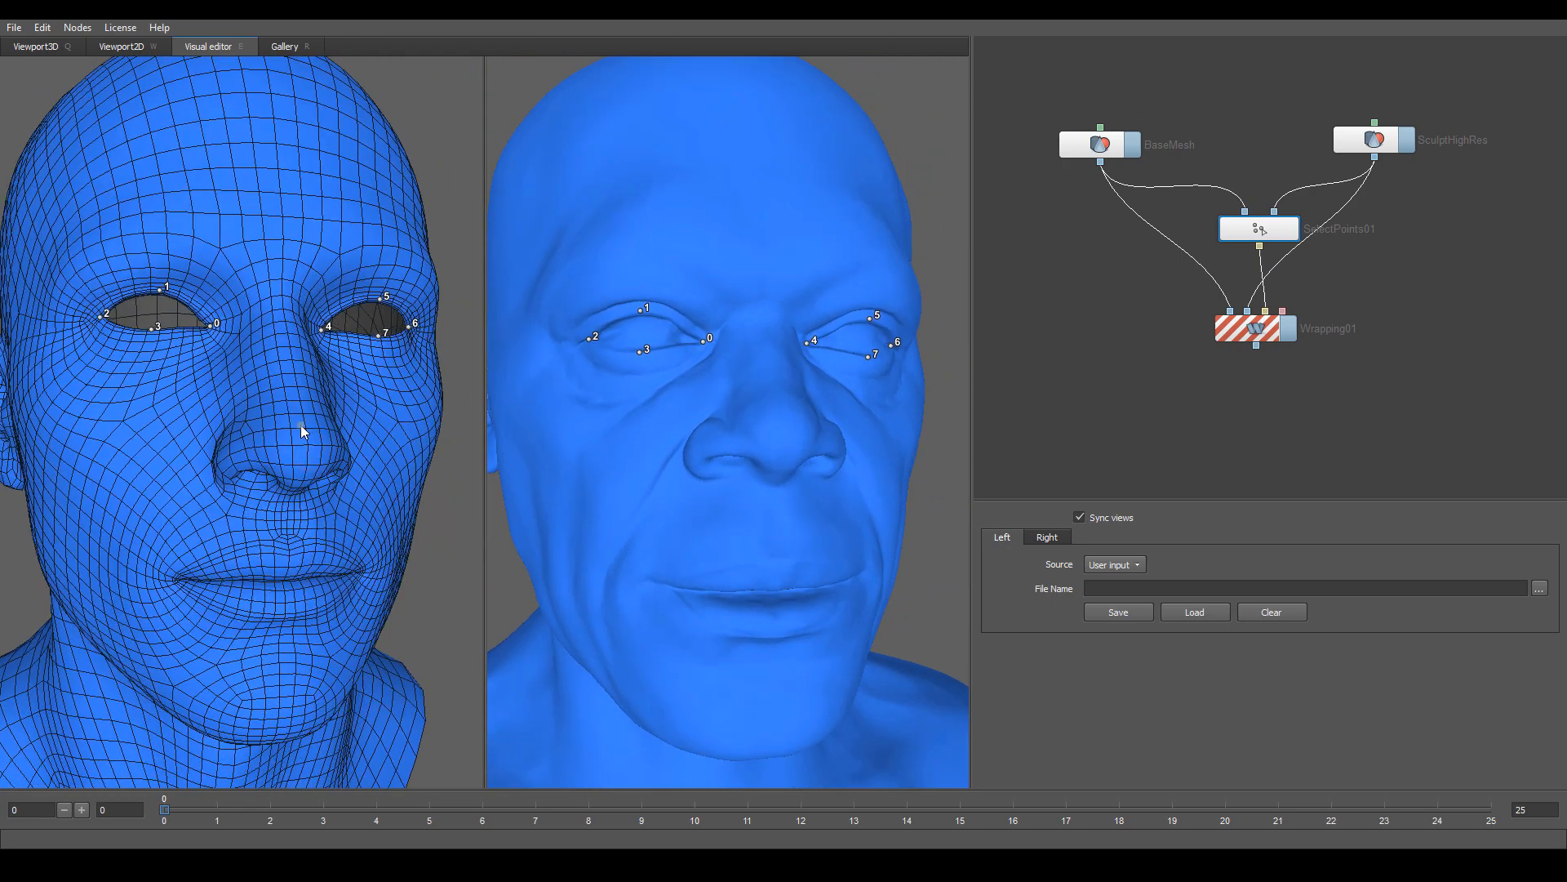
right_click_drag(300, 424, 288, 417, "alt")
left_click_drag(736, 344, 756, 359, "alt")
mouse_move(757, 359)
right_mouse_down("alt")
mouse_move(771, 379)
mouse_move(754, 377)
right_mouse_up("alt")
left_click_drag(712, 395, 756, 448, "alt")
mouse_move(756, 448)
right_mouse_down("alt")
mouse_move(756, 423)
mouse_move(759, 437)
right_mouse_up("alt")
right_click_drag(720, 376, 723, 385, "alt")
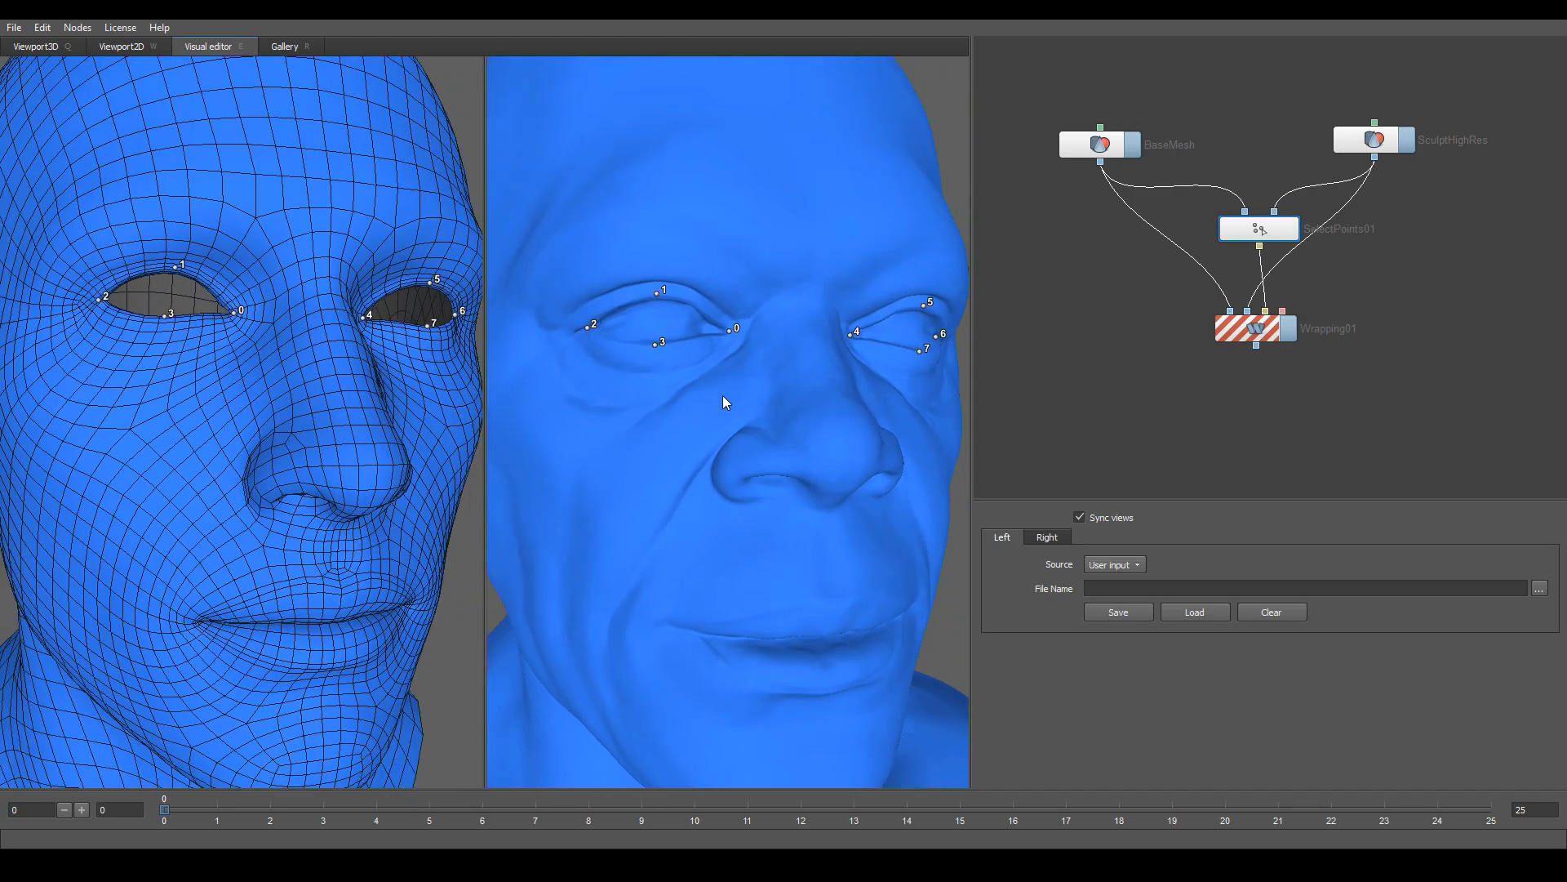
middle_click_drag(722, 395, 737, 404, "alt")
right_click_drag(737, 404, 712, 396, "alt")
left_click_drag(711, 397, 707, 409, "alt")
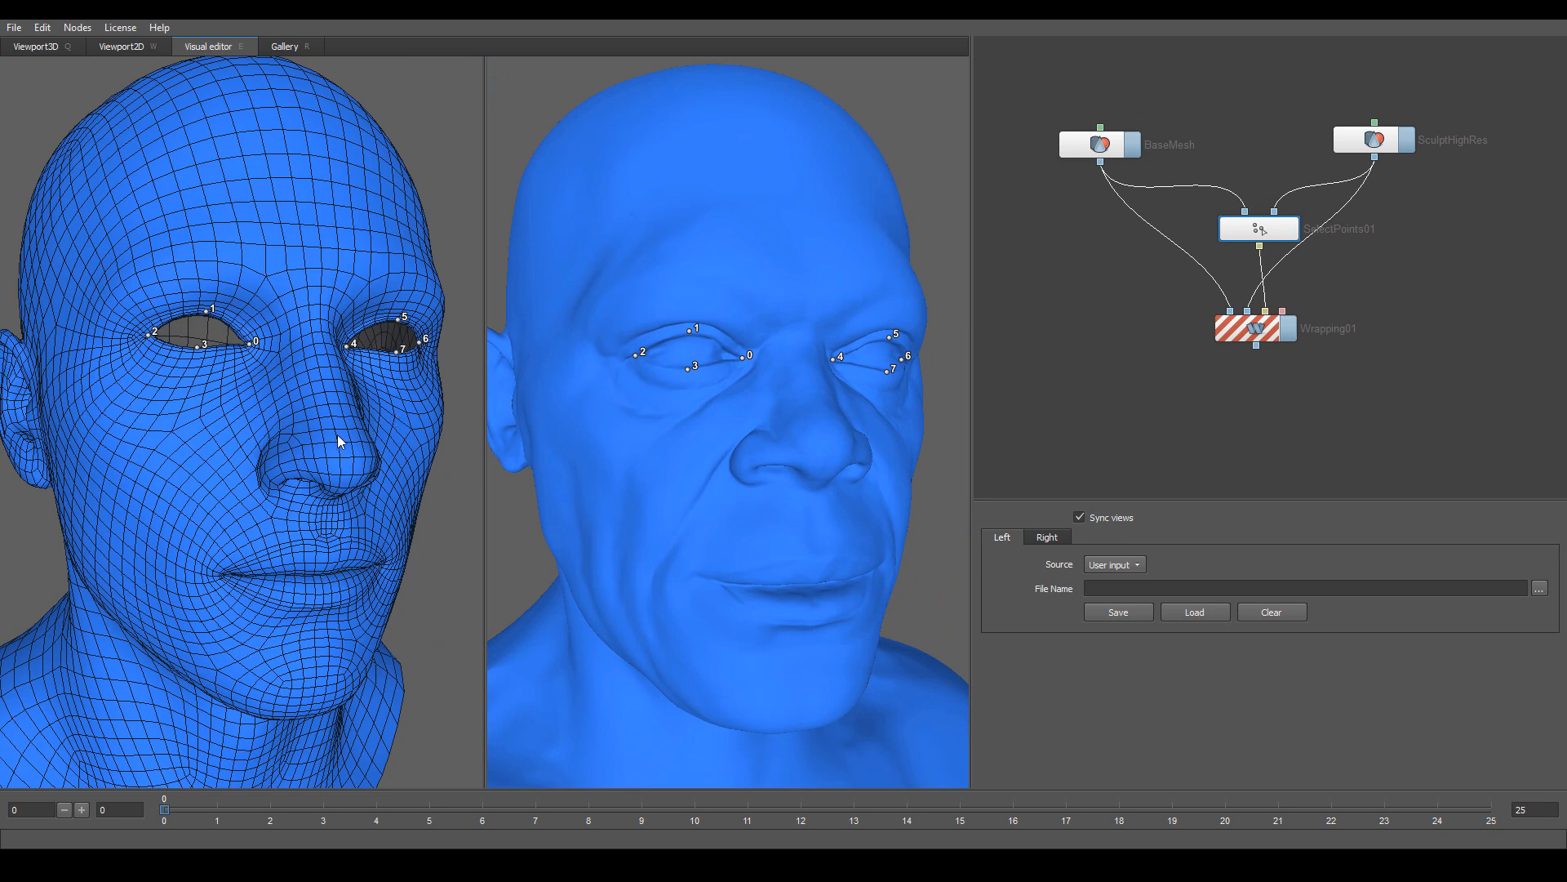
- Add a matching point pair on each cheek below the outer eye corners of both heads, then refine the sculpt's left cheek point
left_click_drag(336, 435, 410, 462, "alt")
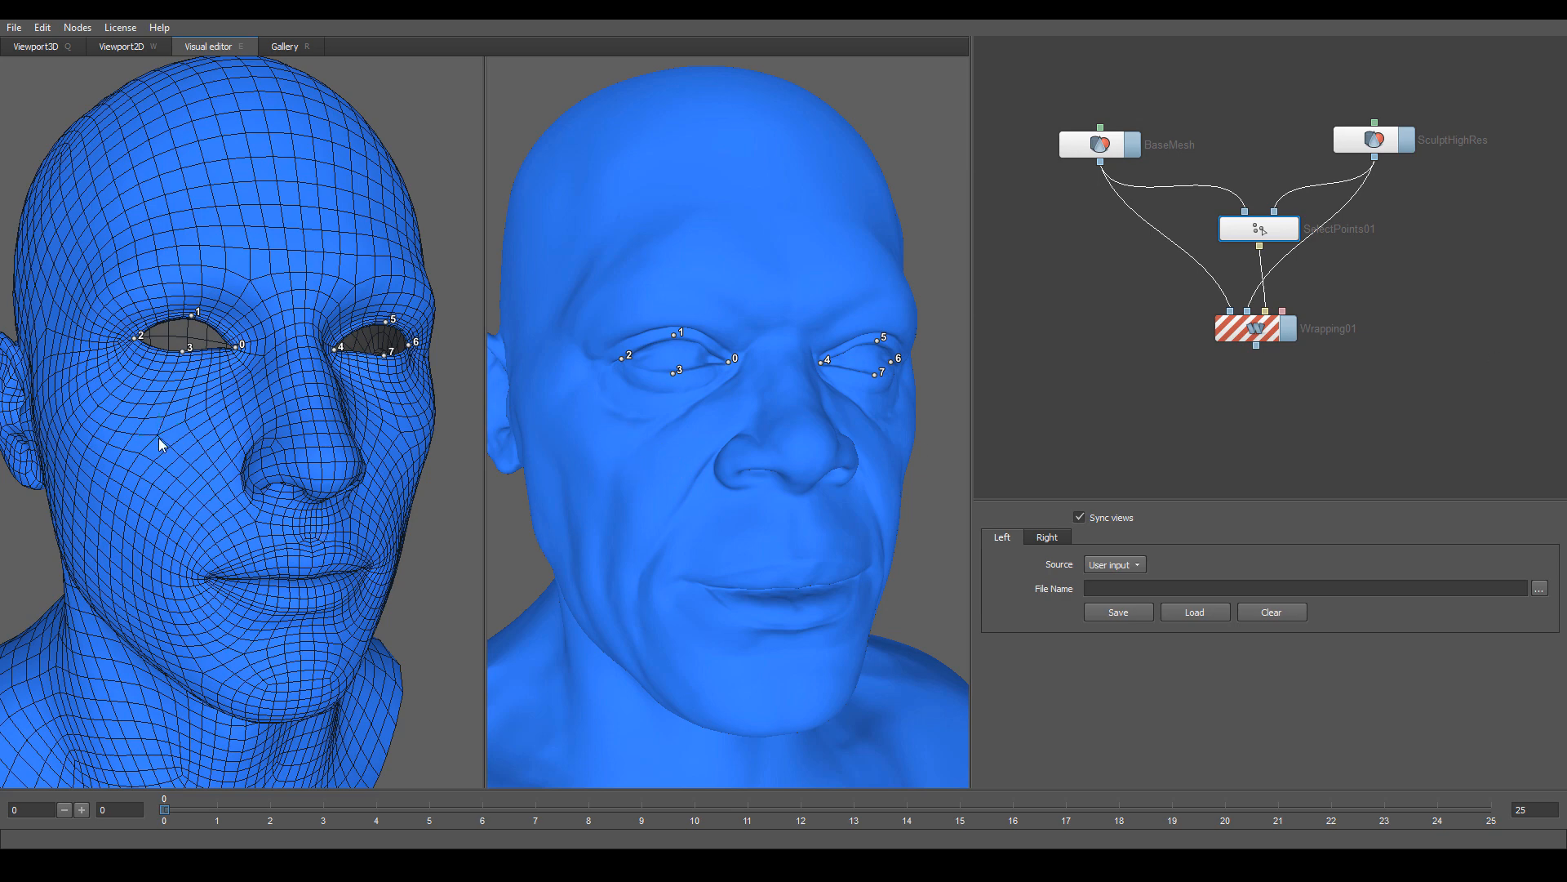
left_click(623, 453)
left_click_drag(266, 529, 222, 464, "alt")
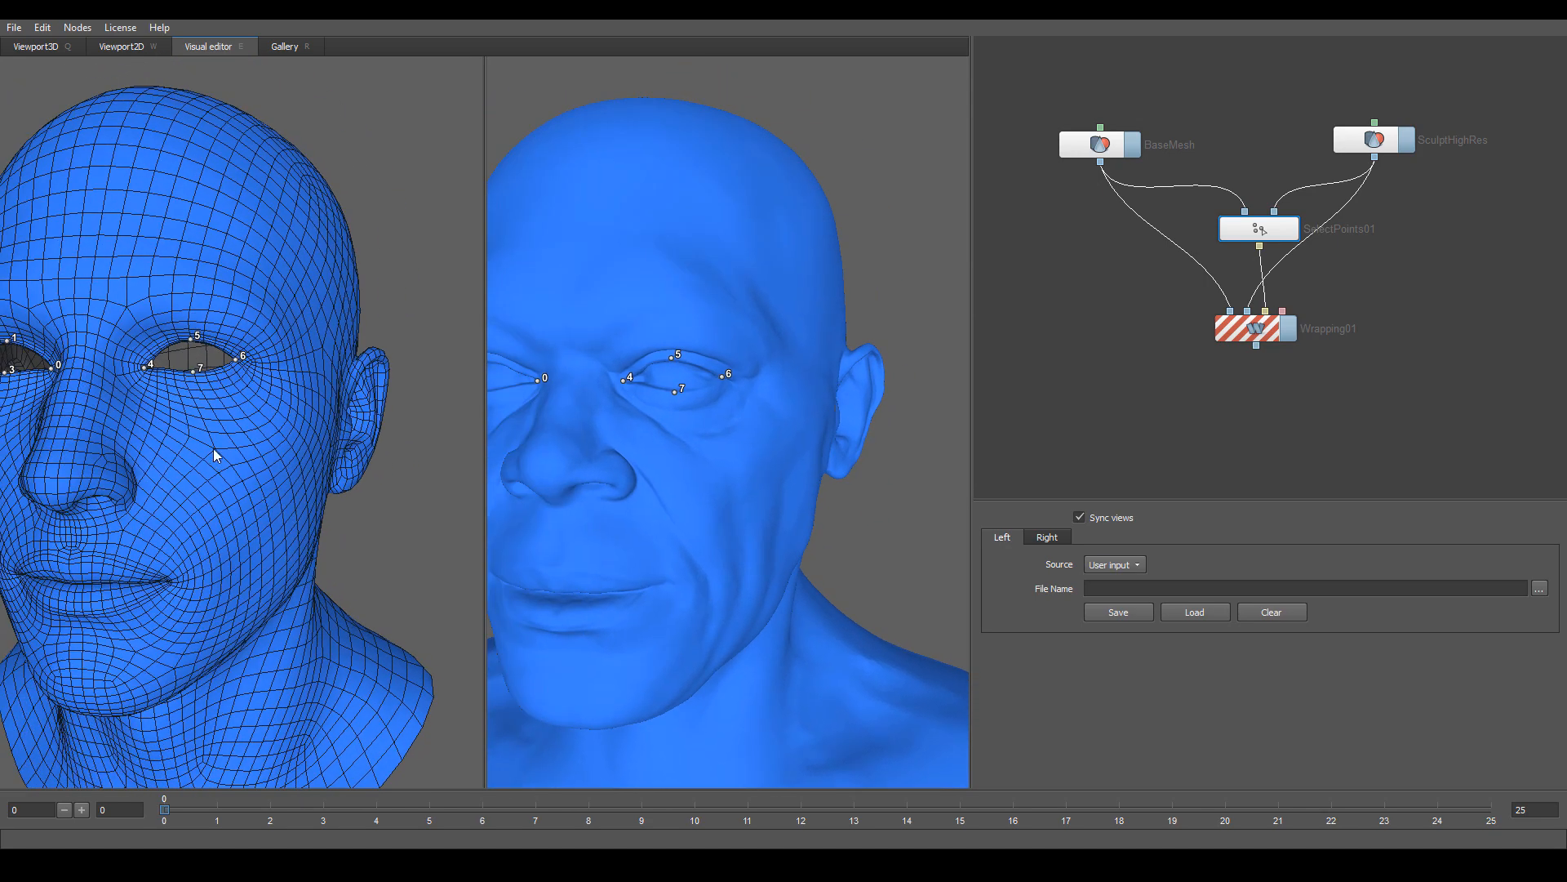
left_click(217, 448)
left_click(738, 516)
left_click_drag(738, 516, 715, 443, "alt")
left_click(715, 442)
left_click_drag(704, 513, 744, 509, "alt")
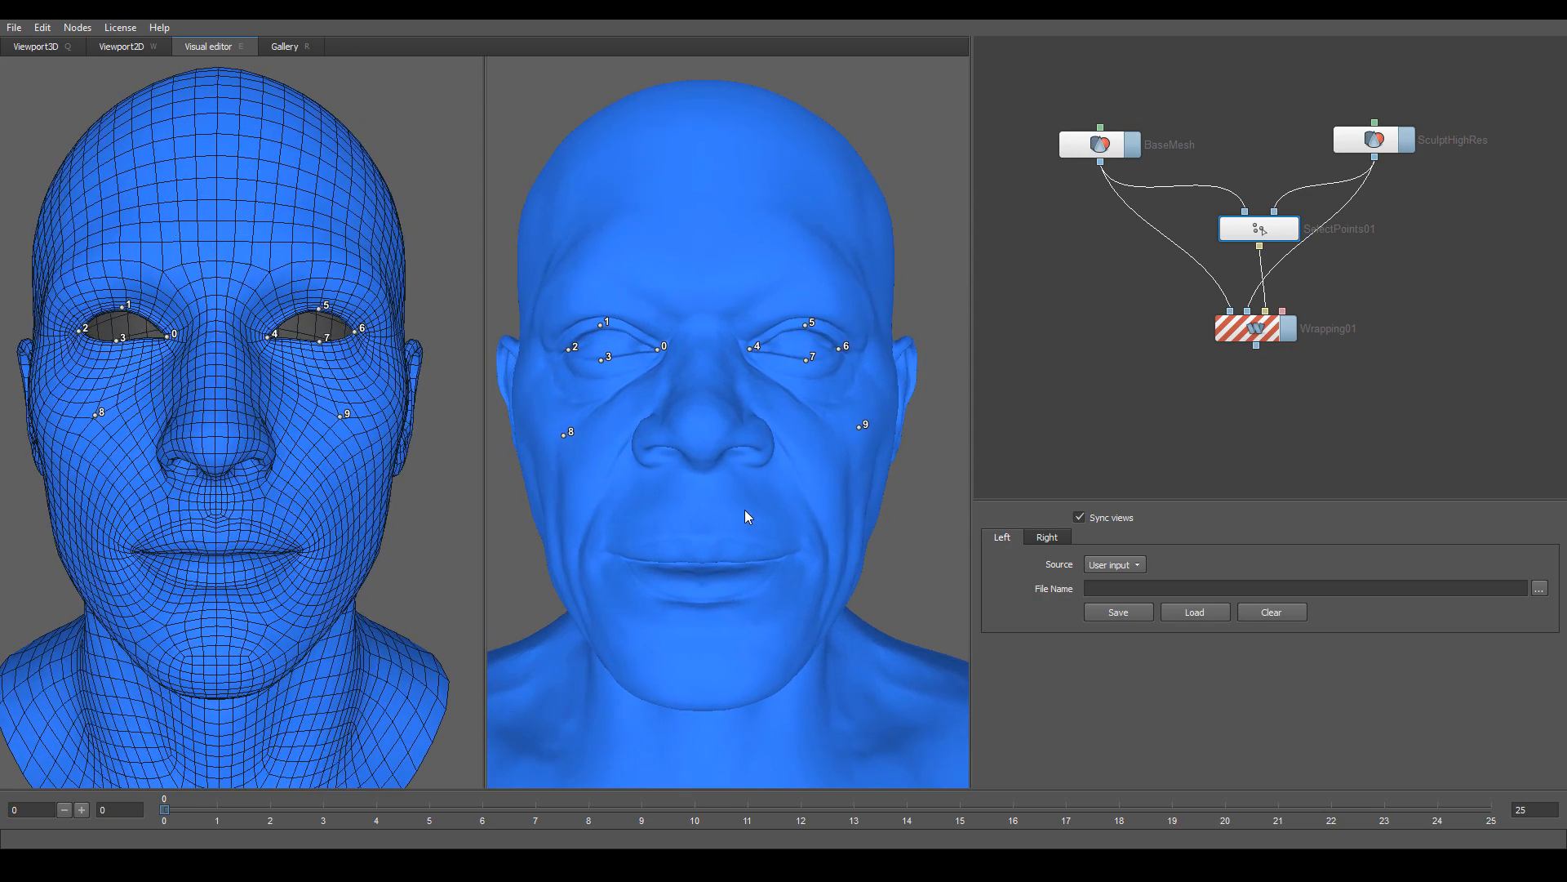
left_click(862, 432)
left_click_drag(855, 441, 830, 511, "alt")
- Add a matching point pair on each side of the upper nose, below the inner eye corners, on both heads
right_click_drag(745, 469, 757, 480, "alt")
middle_click_drag(705, 449, 703, 482, "alt")
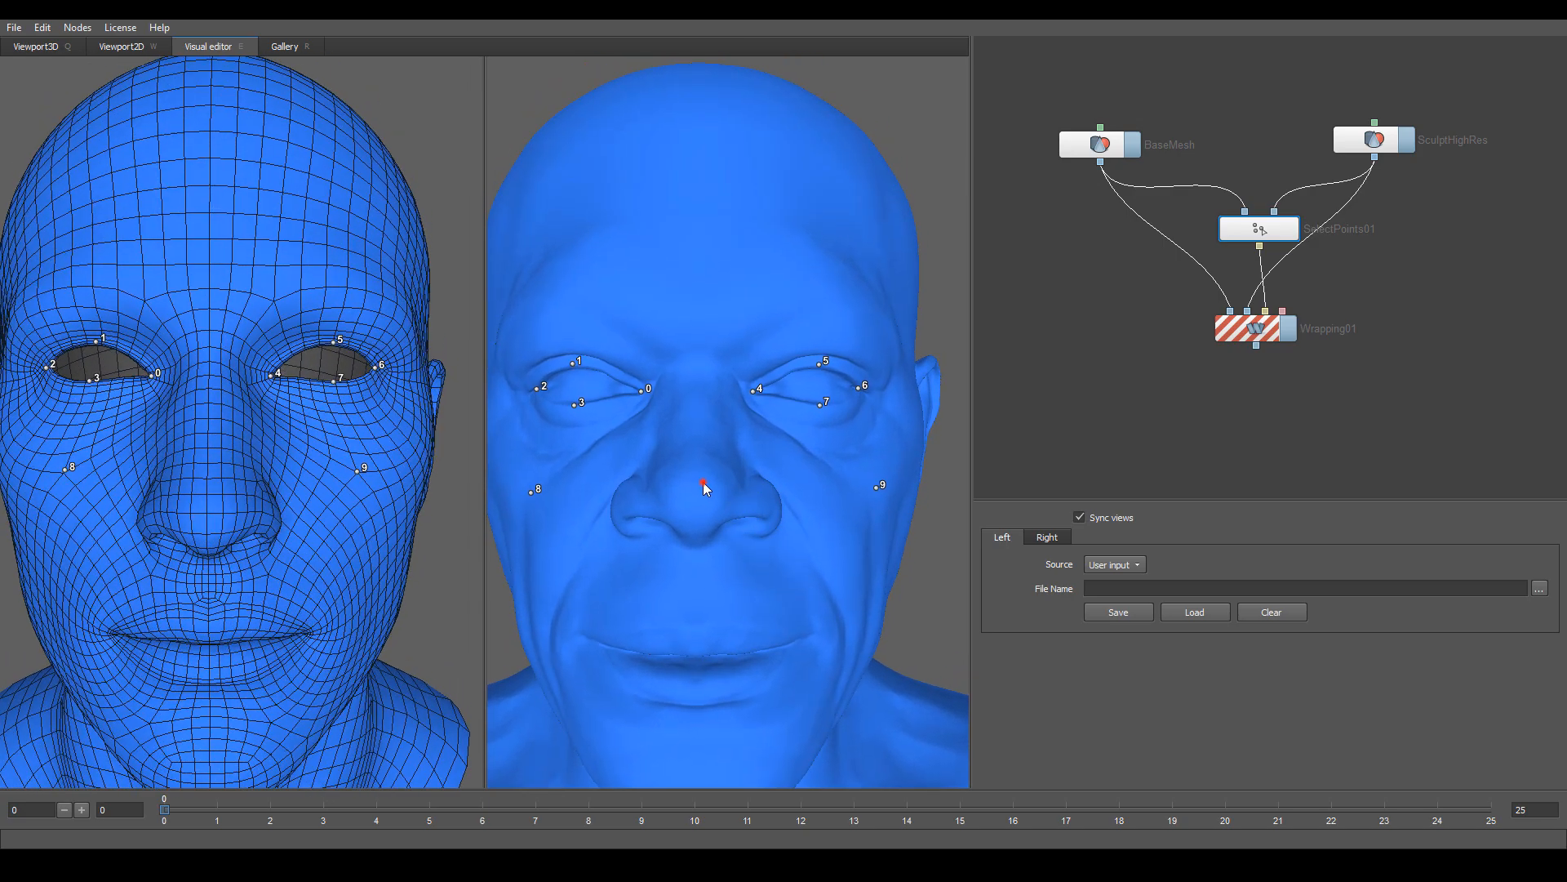
left_click_drag(703, 482, 733, 479, "alt")
right_click_drag(257, 439, 267, 444, "alt")
left_click_drag(267, 444, 262, 467, "alt")
left_click_drag(765, 524, 760, 526, "alt")
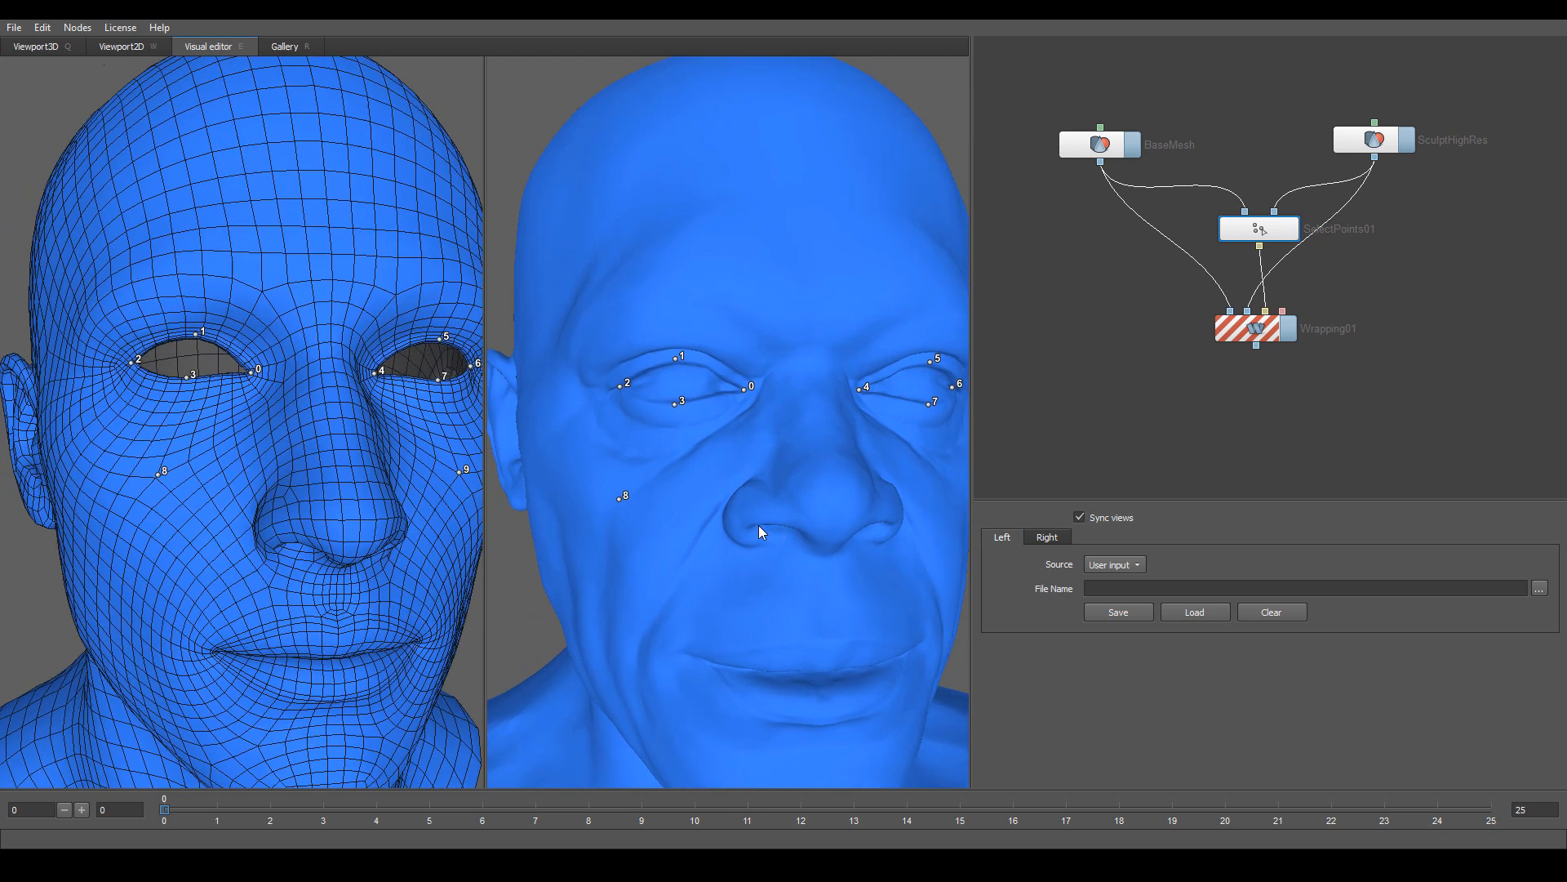
left_click(698, 441)
left_click(216, 441)
left_click_drag(702, 471, 764, 446, "alt")
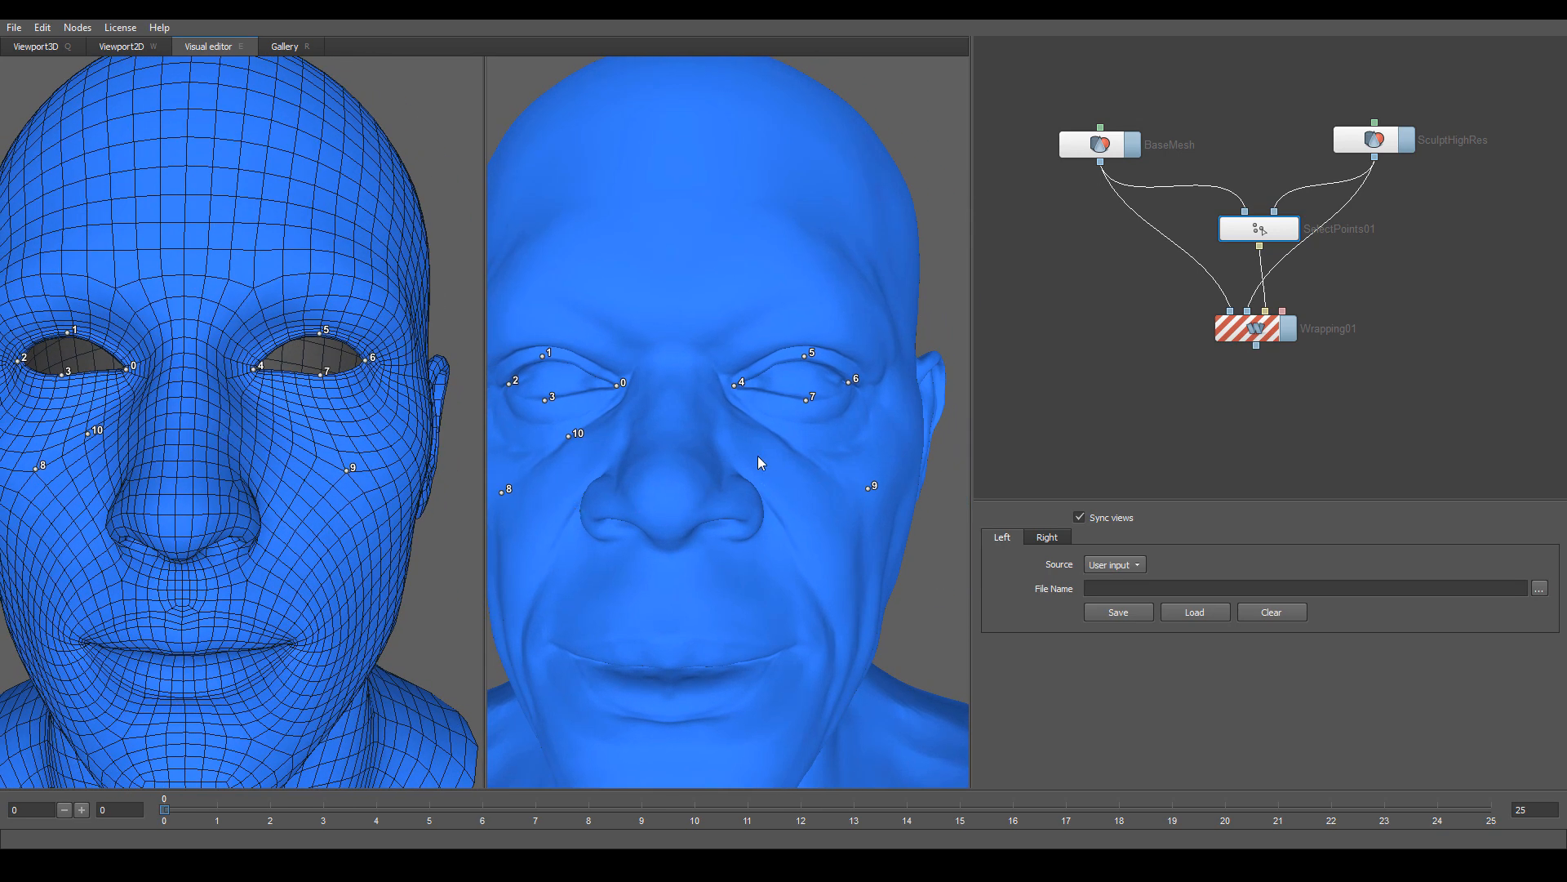
left_click(290, 433)
- Add two matching point pairs on the nose bridge between the eyes, one on each side, on both heads
scroll(856, 495, "down", 3)
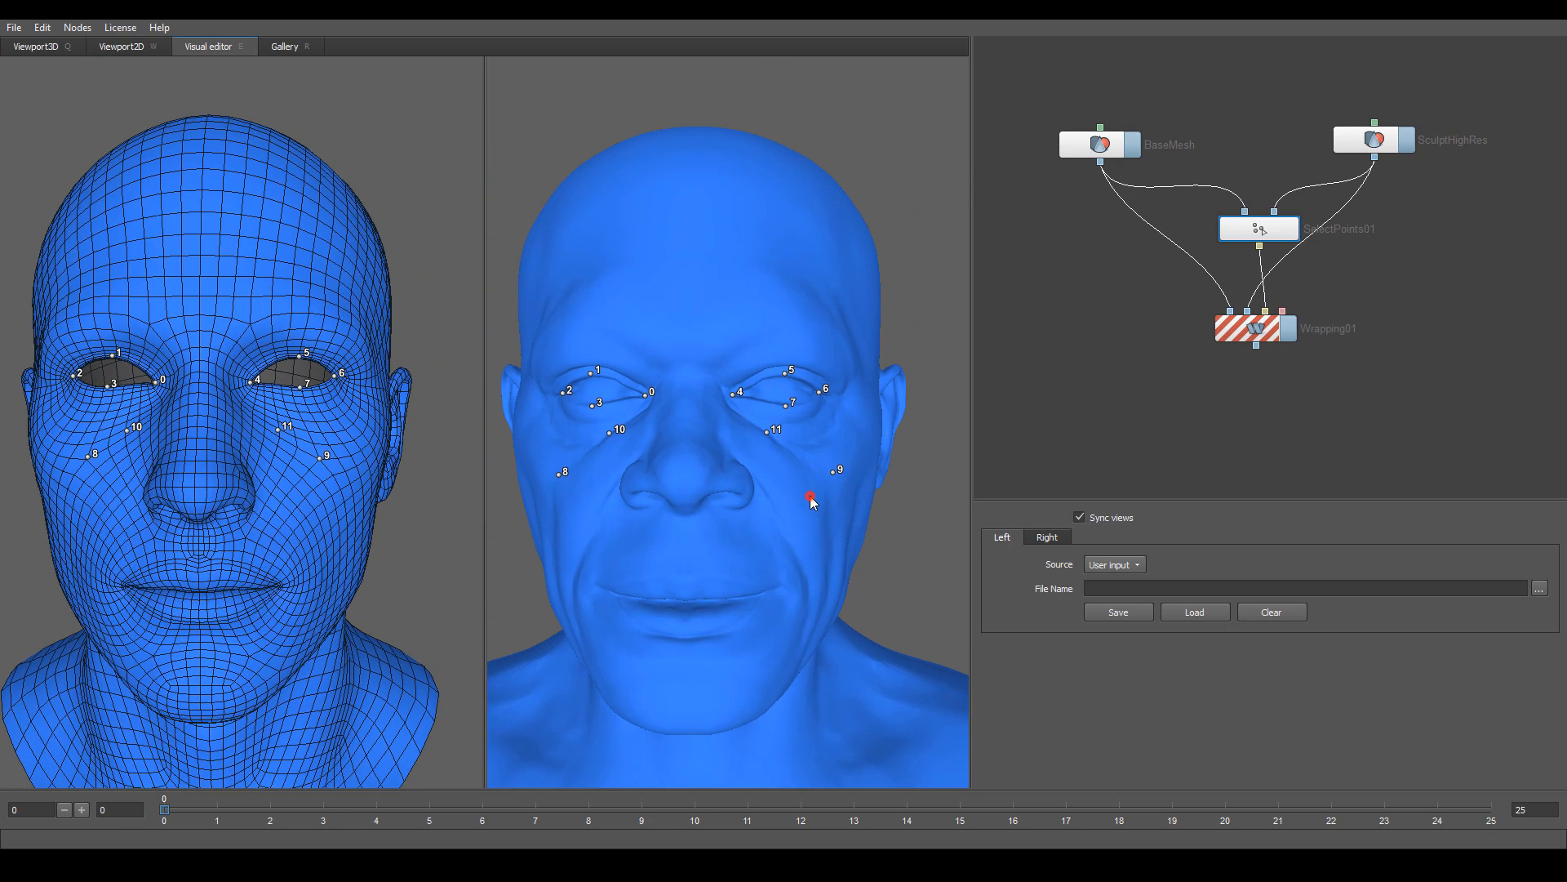
scroll(733, 400, "up", 3)
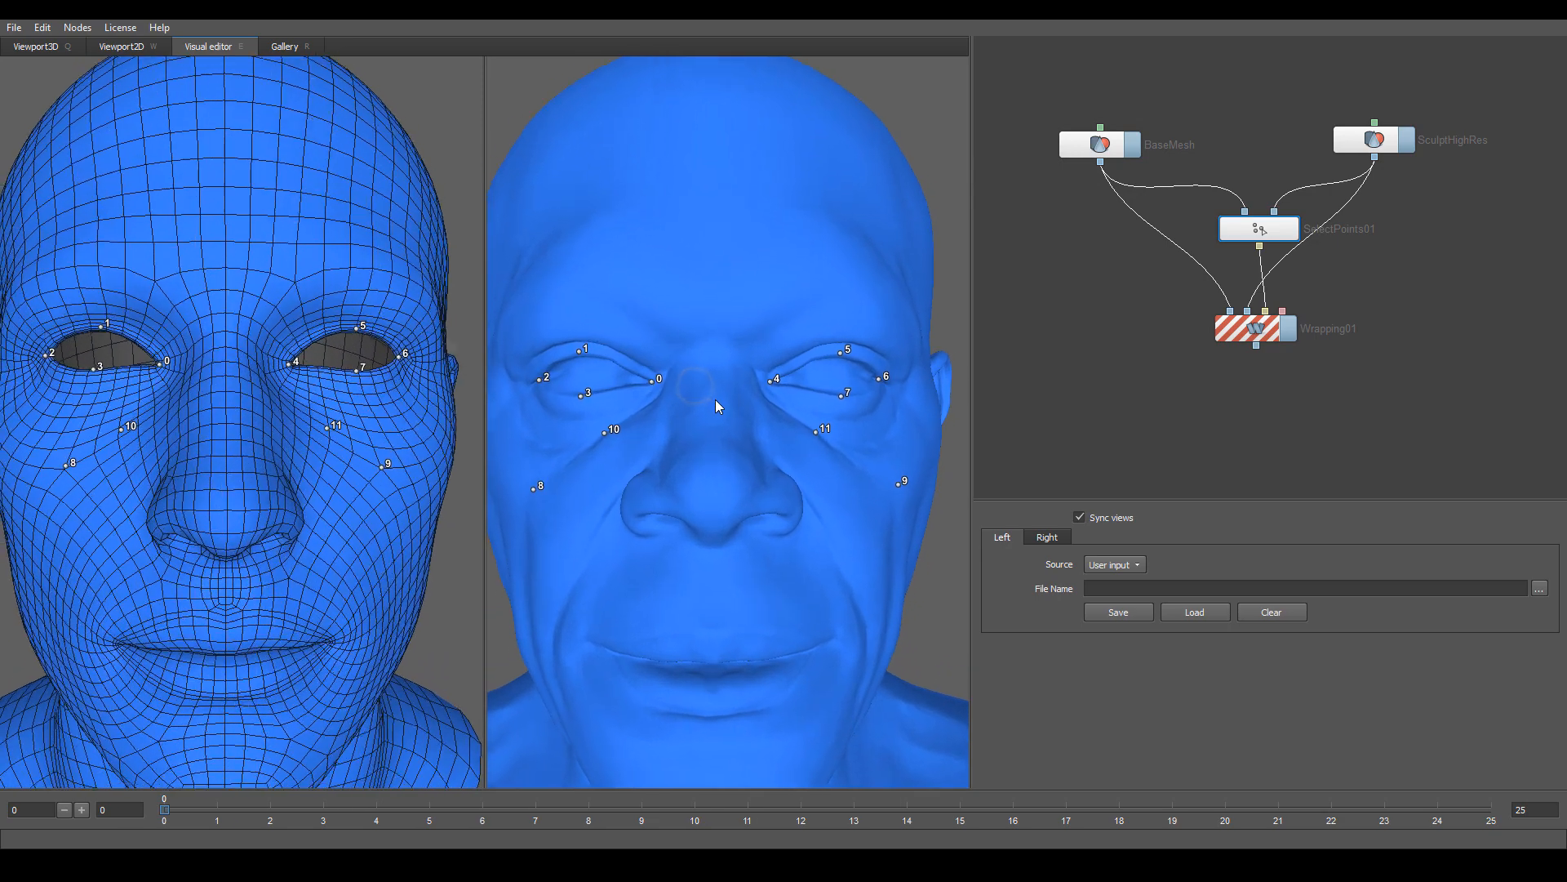
scroll(716, 406, "down", 2)
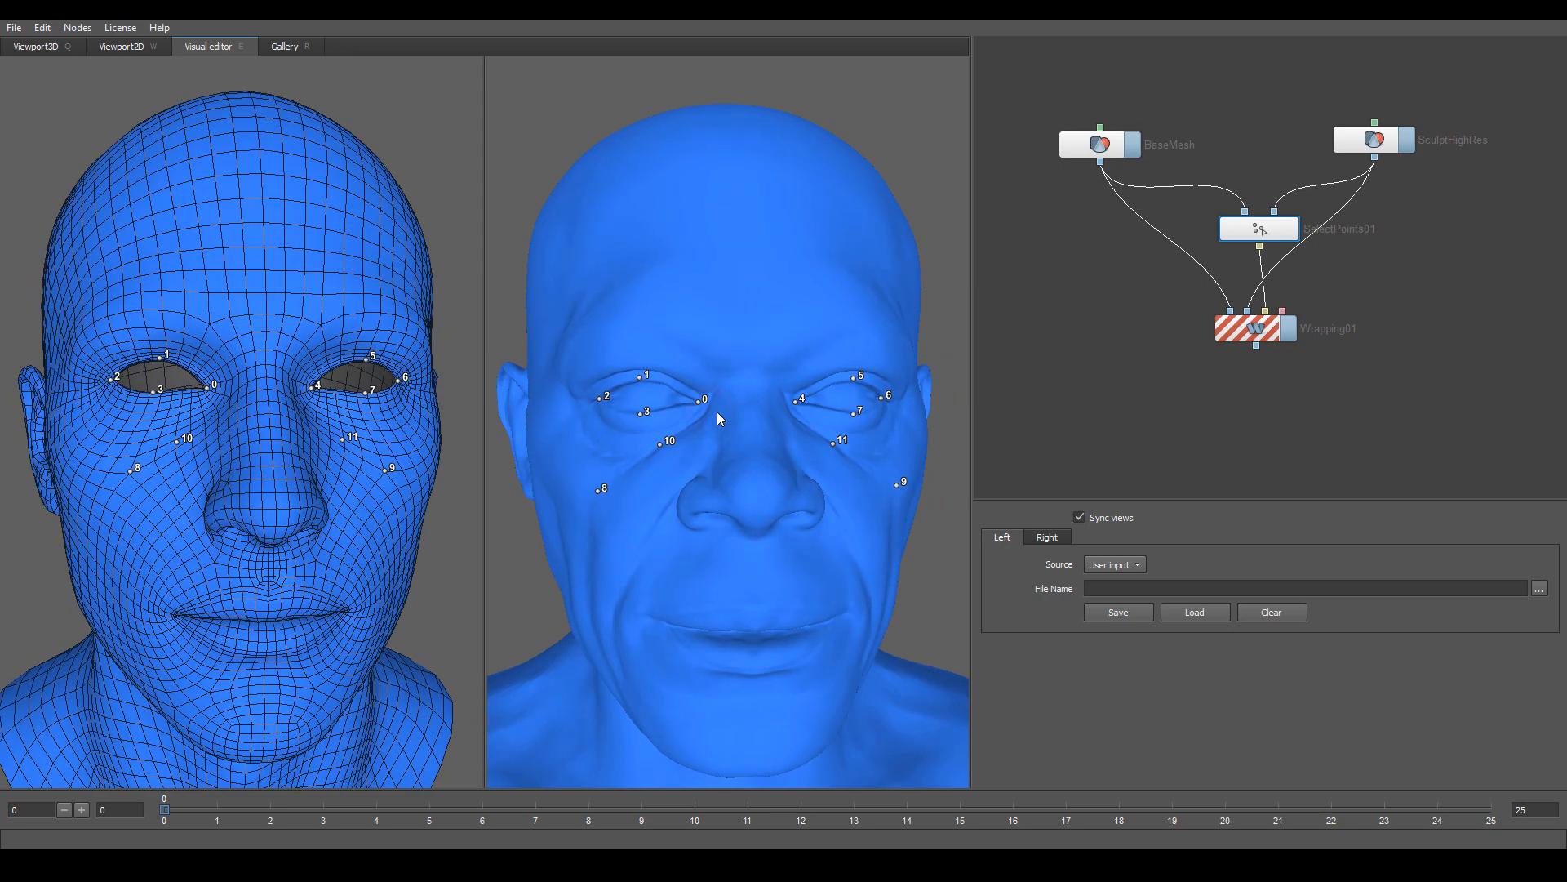
scroll(716, 412, "up", 2)
scroll(741, 419, "up", 3)
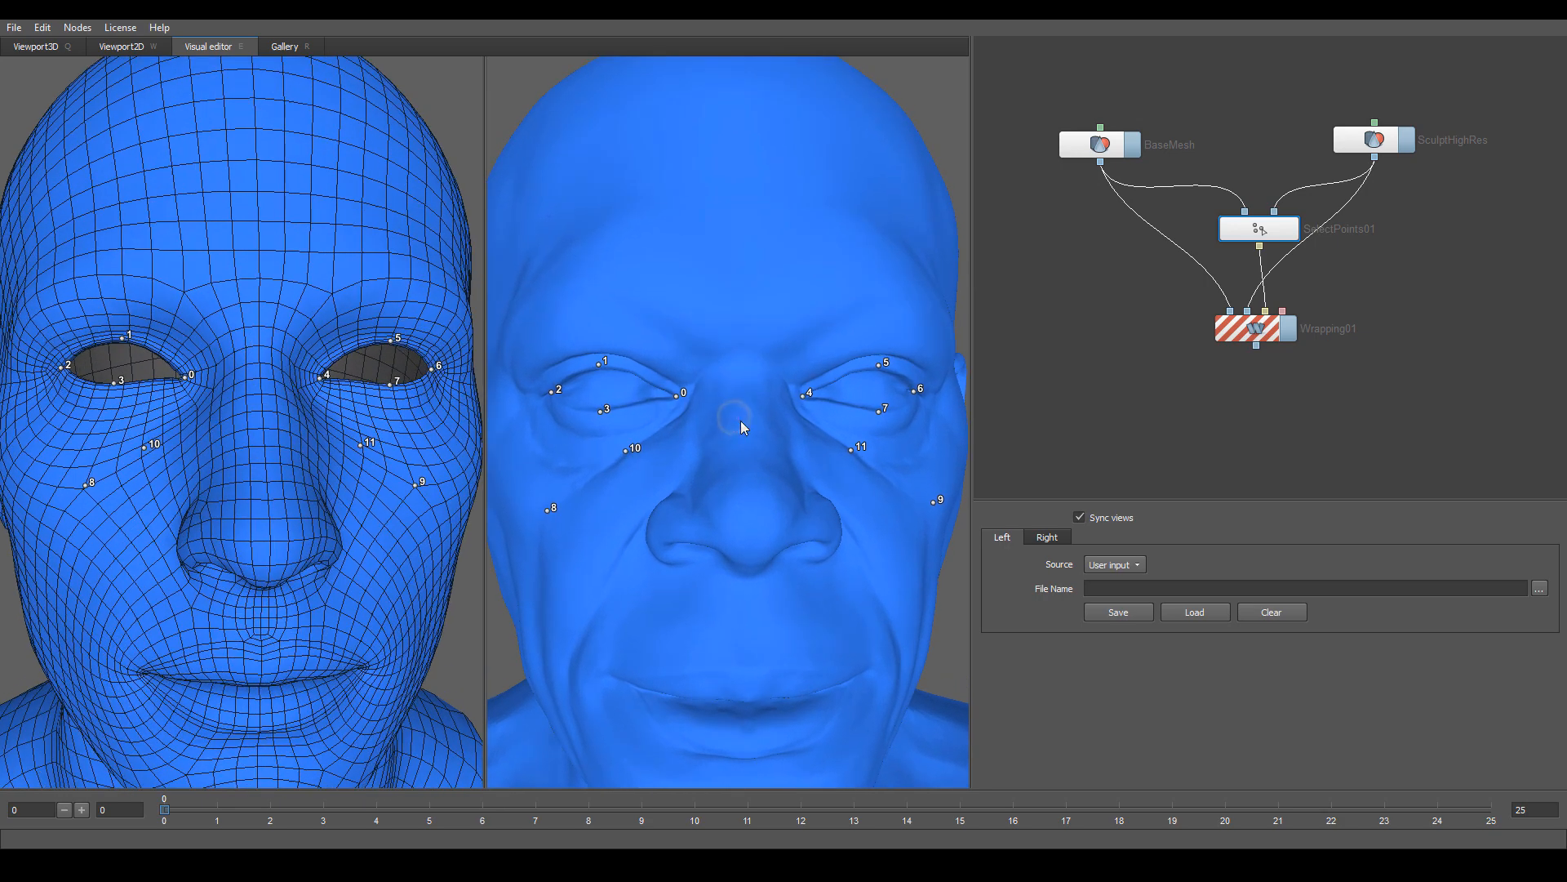
scroll(740, 419, "down", 2)
left_click_drag(259, 391, 228, 401)
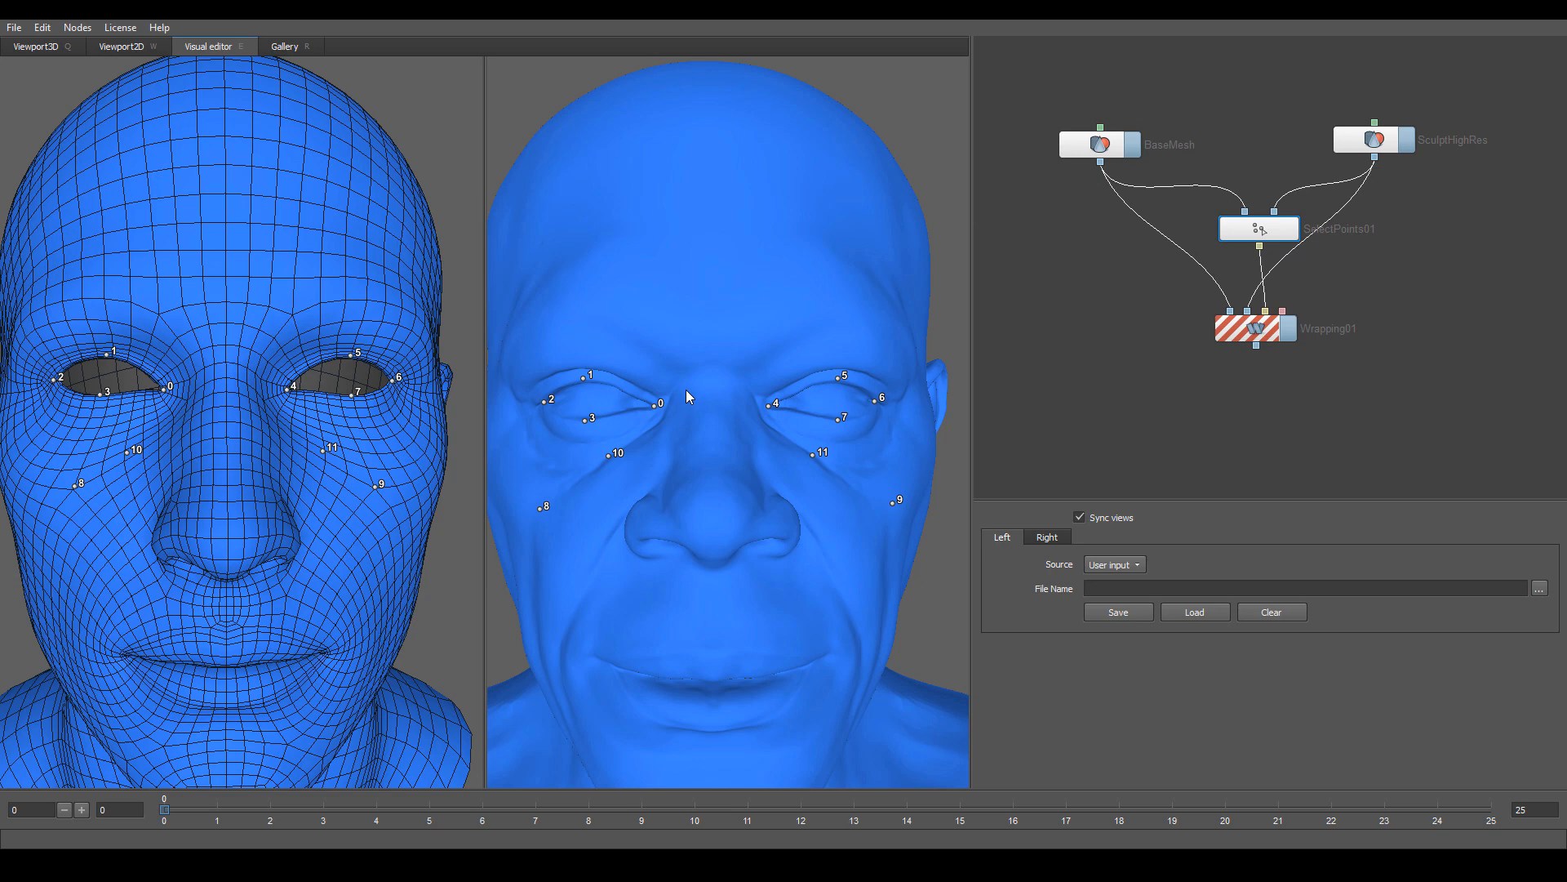
left_click(685, 393)
left_click(197, 371)
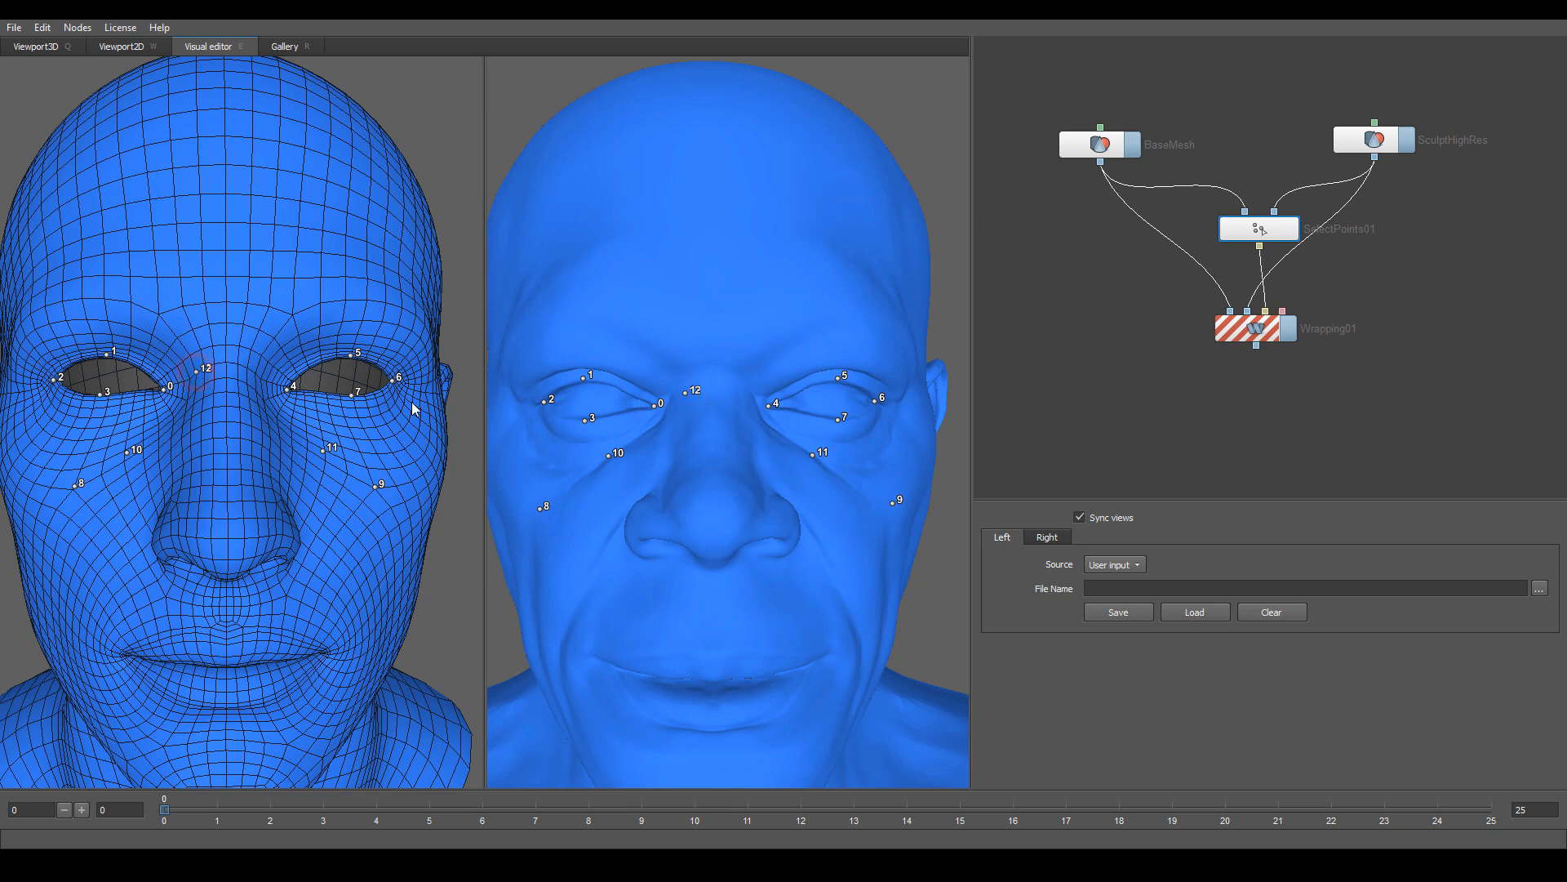
left_click(738, 393)
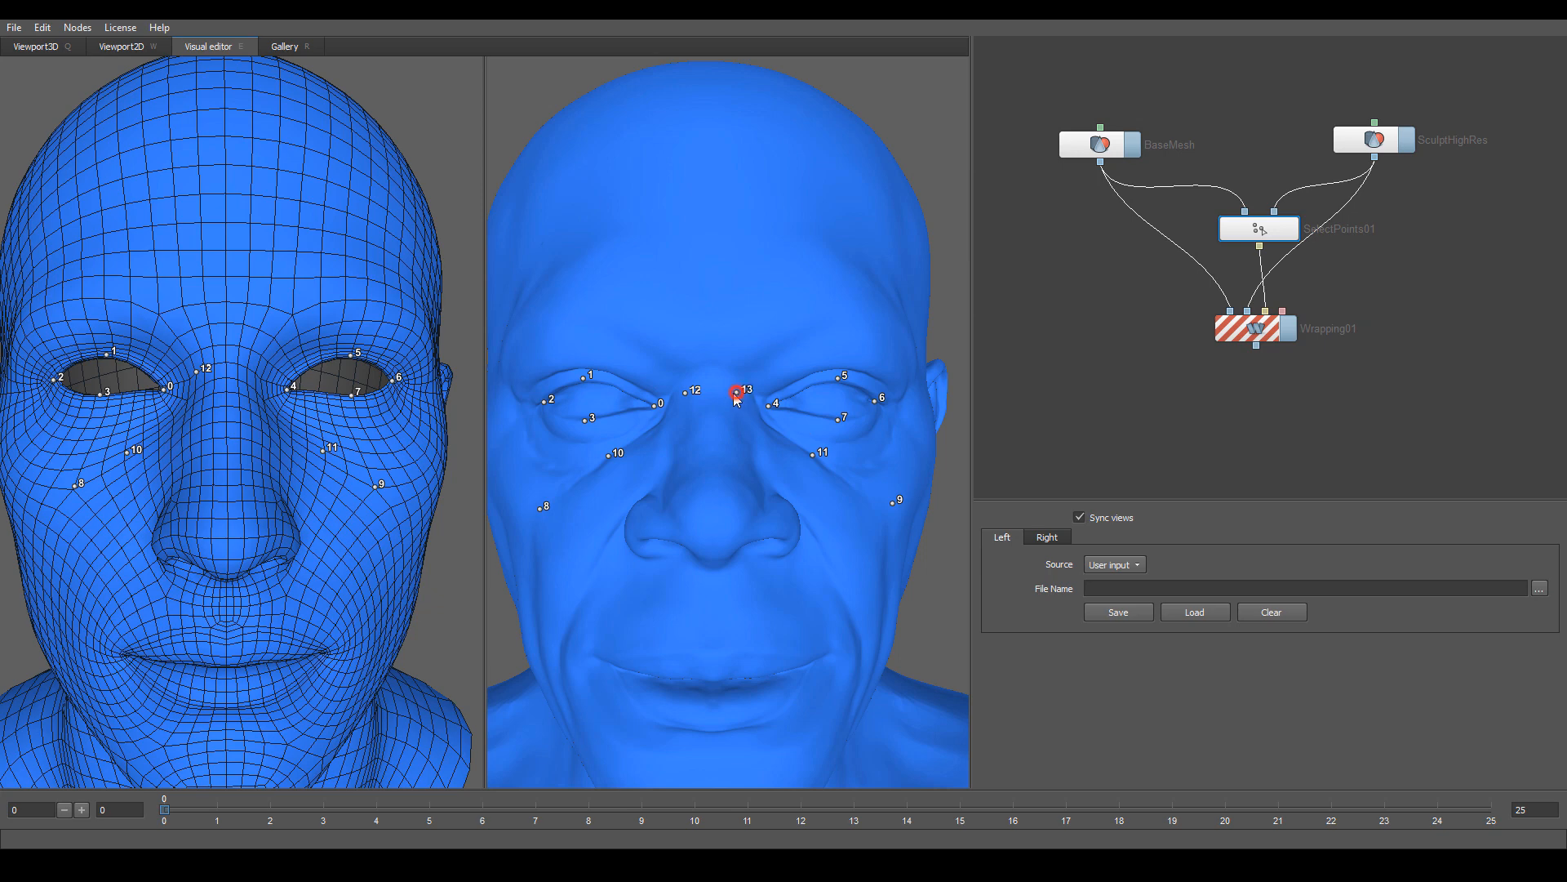
left_click(252, 370)
- Add three matching point pairs around the rim of the right nostril on both heads
scroll(764, 448, "down", 3)
mouse_move(758, 445)
left_mouse_down()
mouse_move(746, 478)
mouse_move(733, 469)
mouse_move(751, 486)
mouse_move(684, 440)
mouse_move(704, 462)
mouse_move(786, 458)
mouse_move(689, 475)
mouse_move(718, 472)
mouse_move(746, 503)
mouse_move(657, 492)
mouse_move(785, 500)
mouse_move(731, 464)
mouse_move(760, 489)
mouse_move(746, 469)
mouse_move(773, 531)
mouse_move(735, 486)
mouse_move(722, 371)
mouse_move(772, 453)
mouse_move(745, 494)
mouse_move(746, 444)
mouse_move(729, 493)
mouse_move(756, 462)
left_mouse_up()
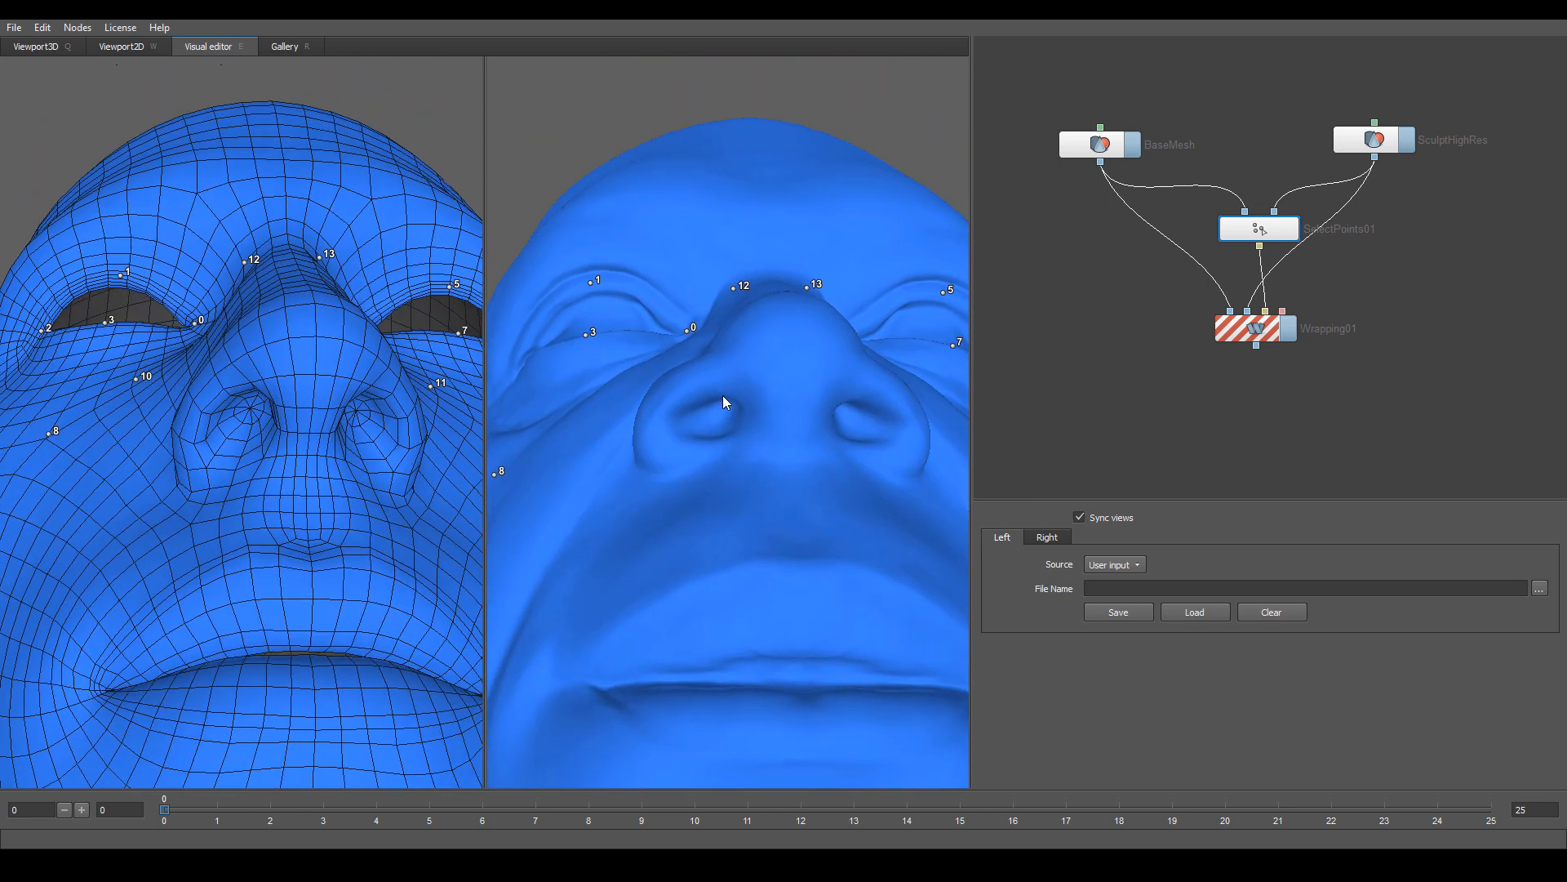
left_click(251, 386)
left_click(259, 443)
left_click(723, 438)
scroll(831, 450, "down", 2)
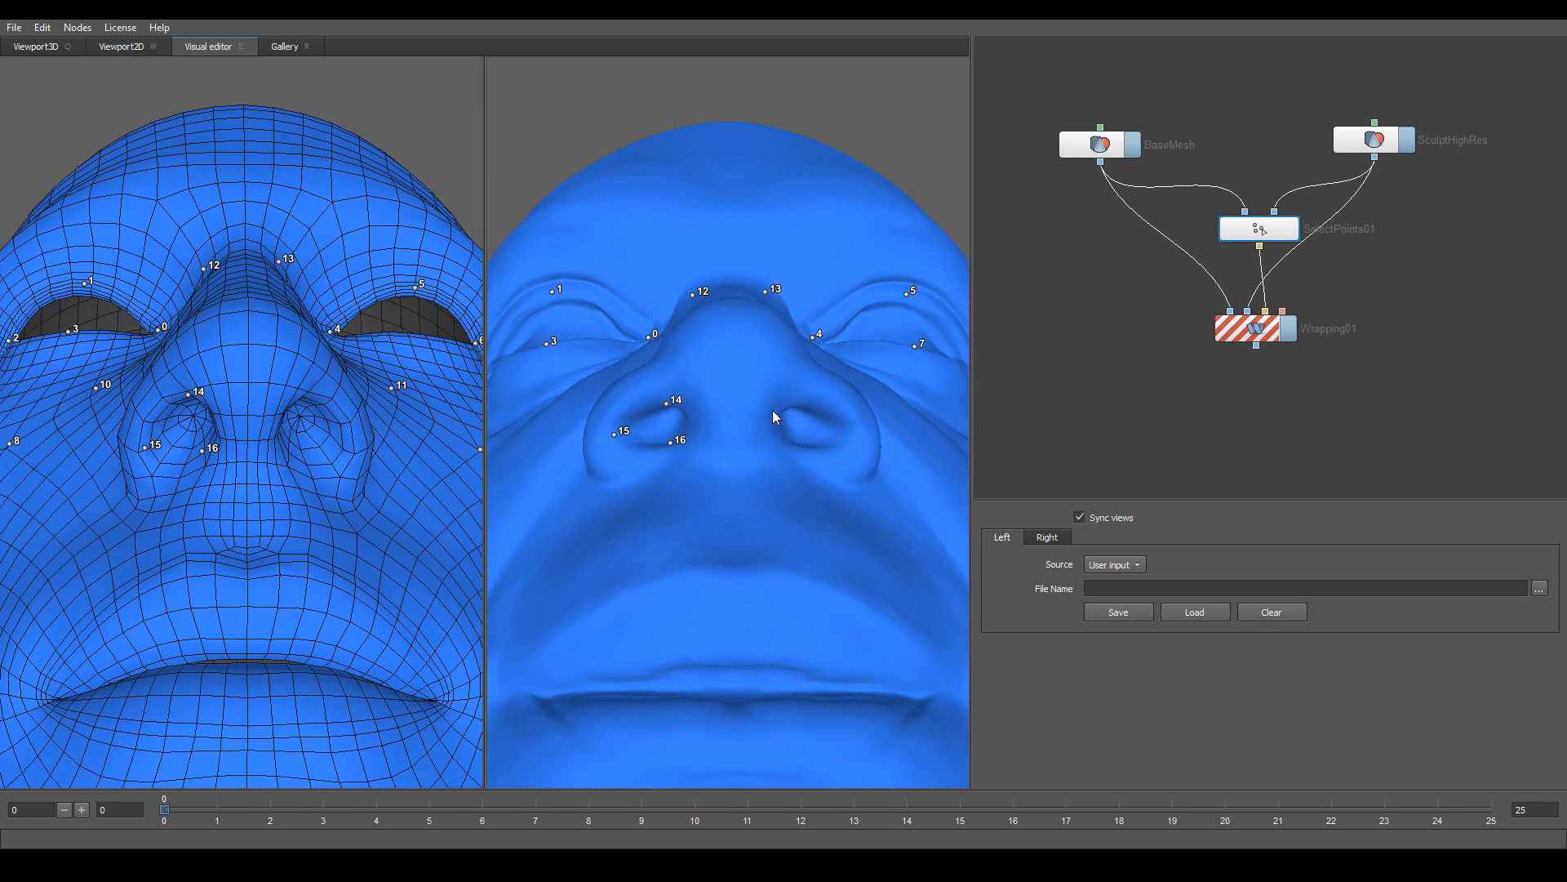
- Add three matching point pairs around the rim of the left nostril on both heads
left_click_drag(363, 451, 356, 439)
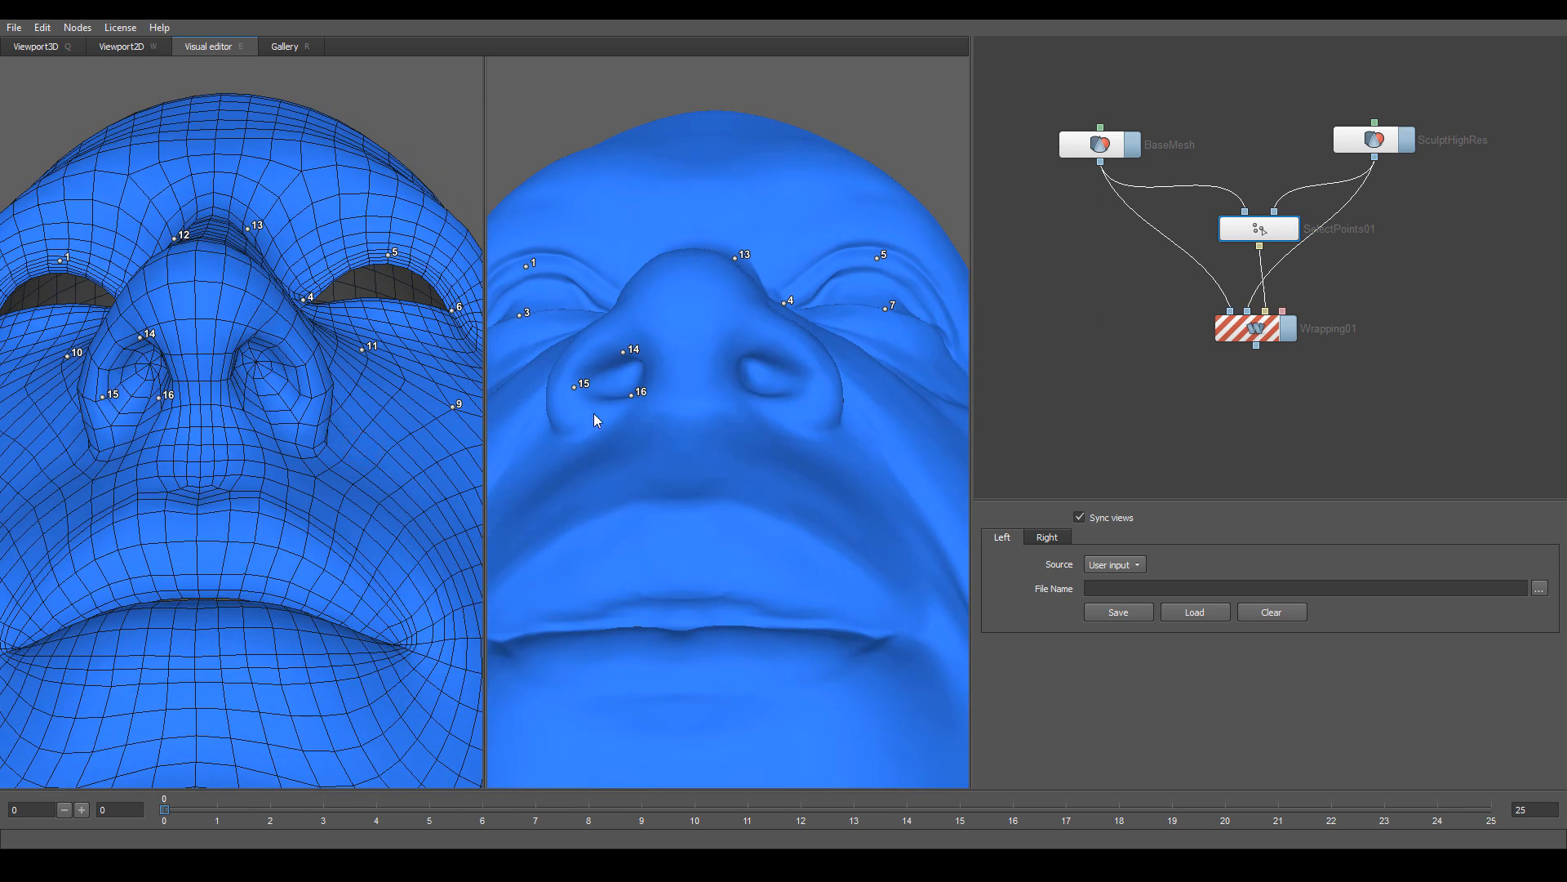
left_click(741, 351)
left_click(245, 336)
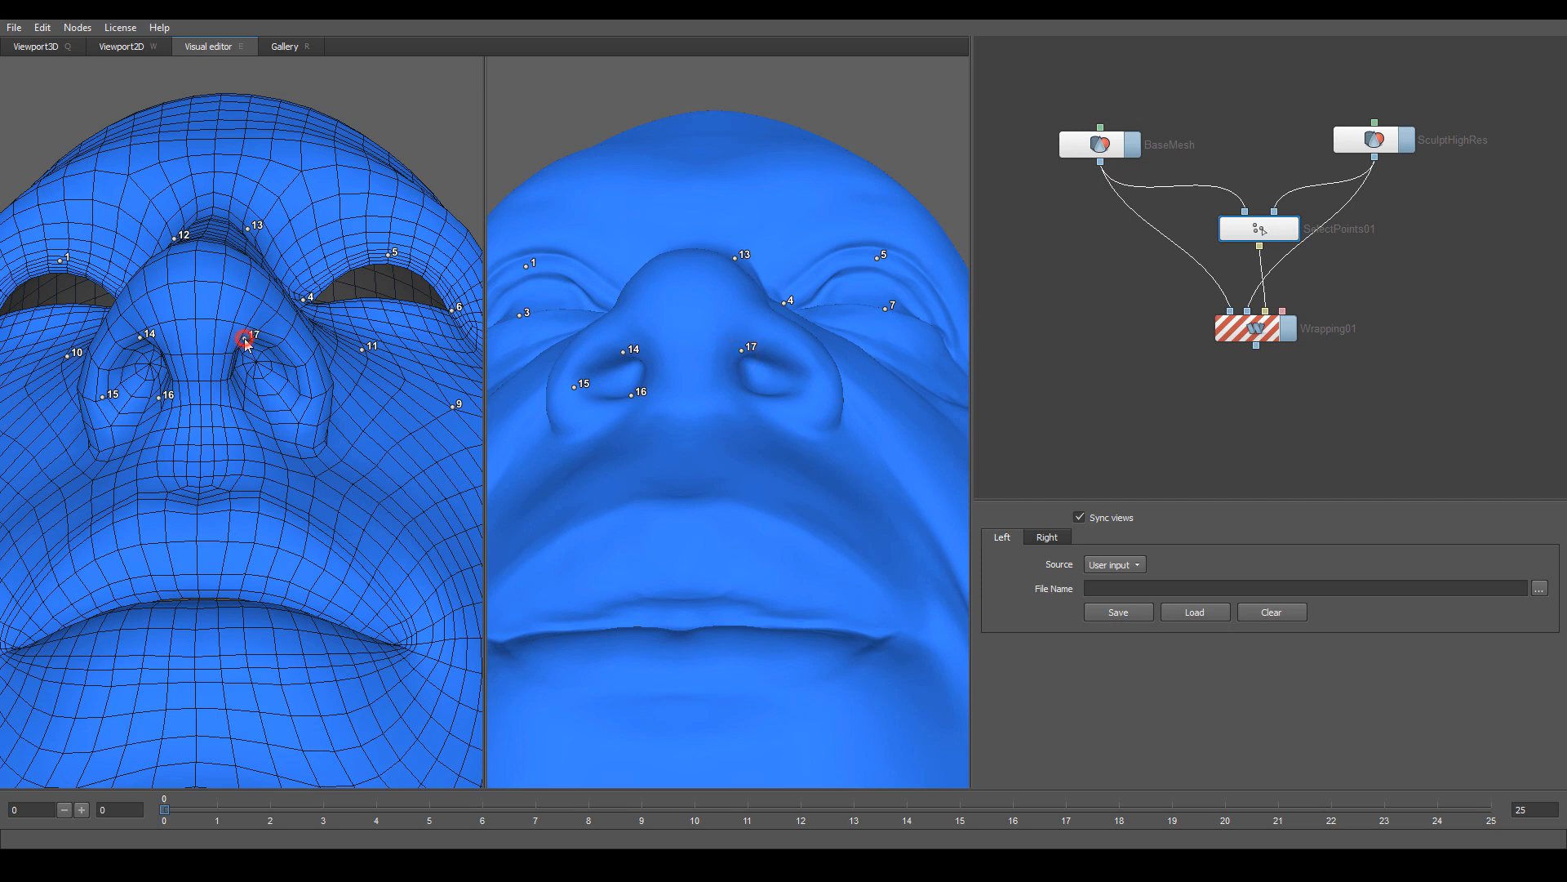
left_click(741, 387)
left_click(235, 391)
left_click(801, 383)
- Add a matching point pair at the top of the right nose wing's crease on both heads
right_click_drag(802, 448, 746, 441, "alt")
left_click_drag(745, 441, 764, 506, "alt")
middle_click_drag(766, 460, 710, 376, "alt")
right_click_drag(710, 376, 738, 418, "alt")
middle_click_drag(738, 418, 790, 483, "alt")
right_click_drag(703, 468, 679, 455, "alt")
left_click_drag(679, 455, 780, 474, "alt")
mouse_move(780, 473)
right_mouse_down("alt")
mouse_move(826, 496)
mouse_move(760, 471)
right_mouse_up("alt")
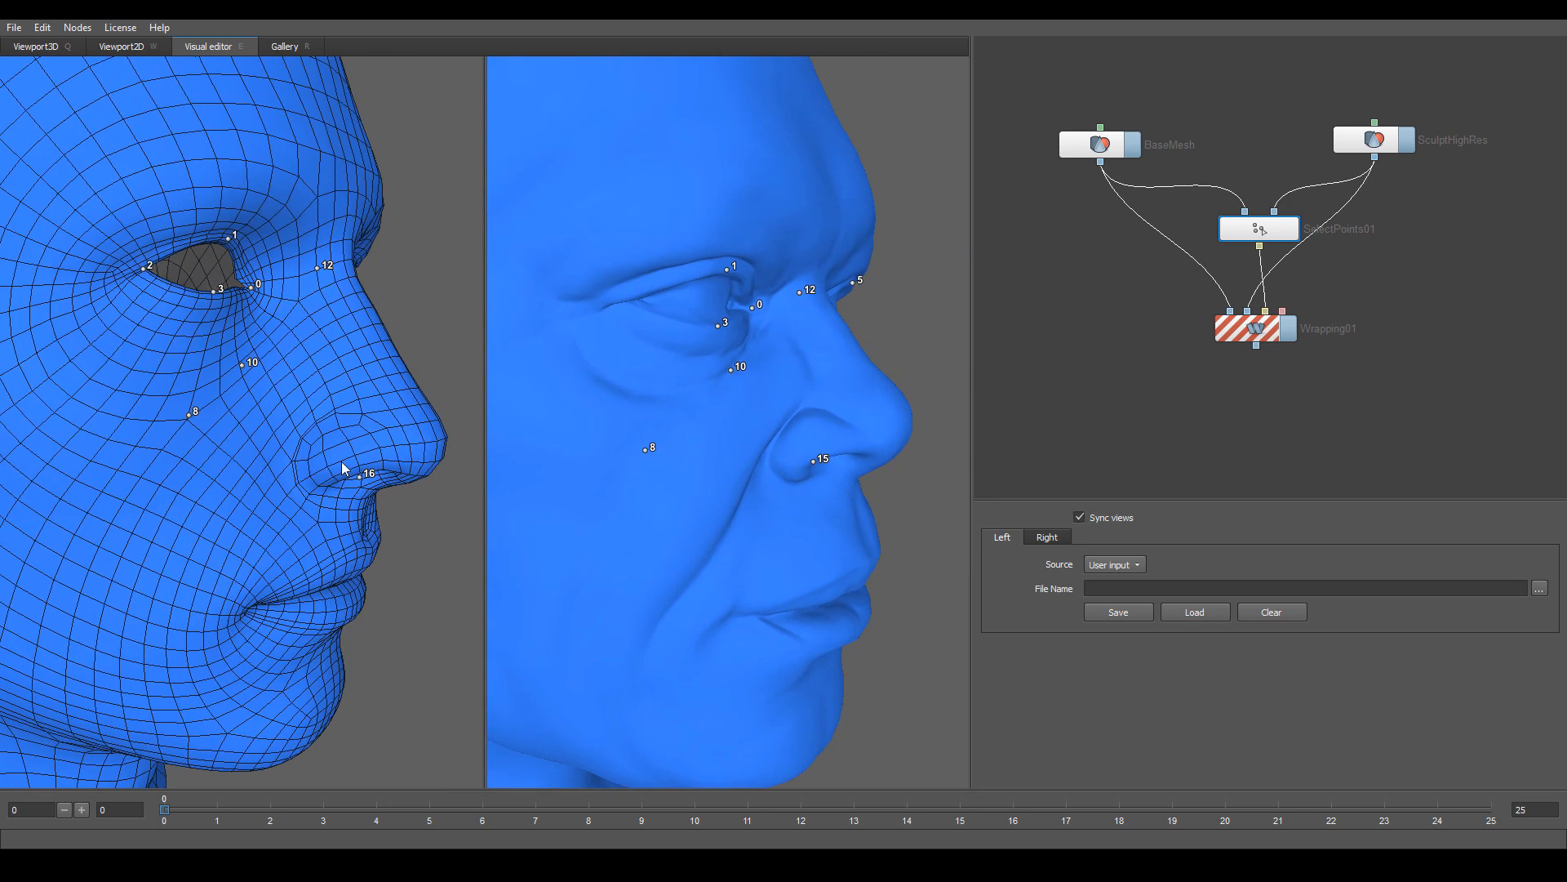
left_click(317, 422)
- Add a matching point pair at the top of the left nose wing's crease on both heads
left_click_drag(237, 521, 46, 508, "alt")
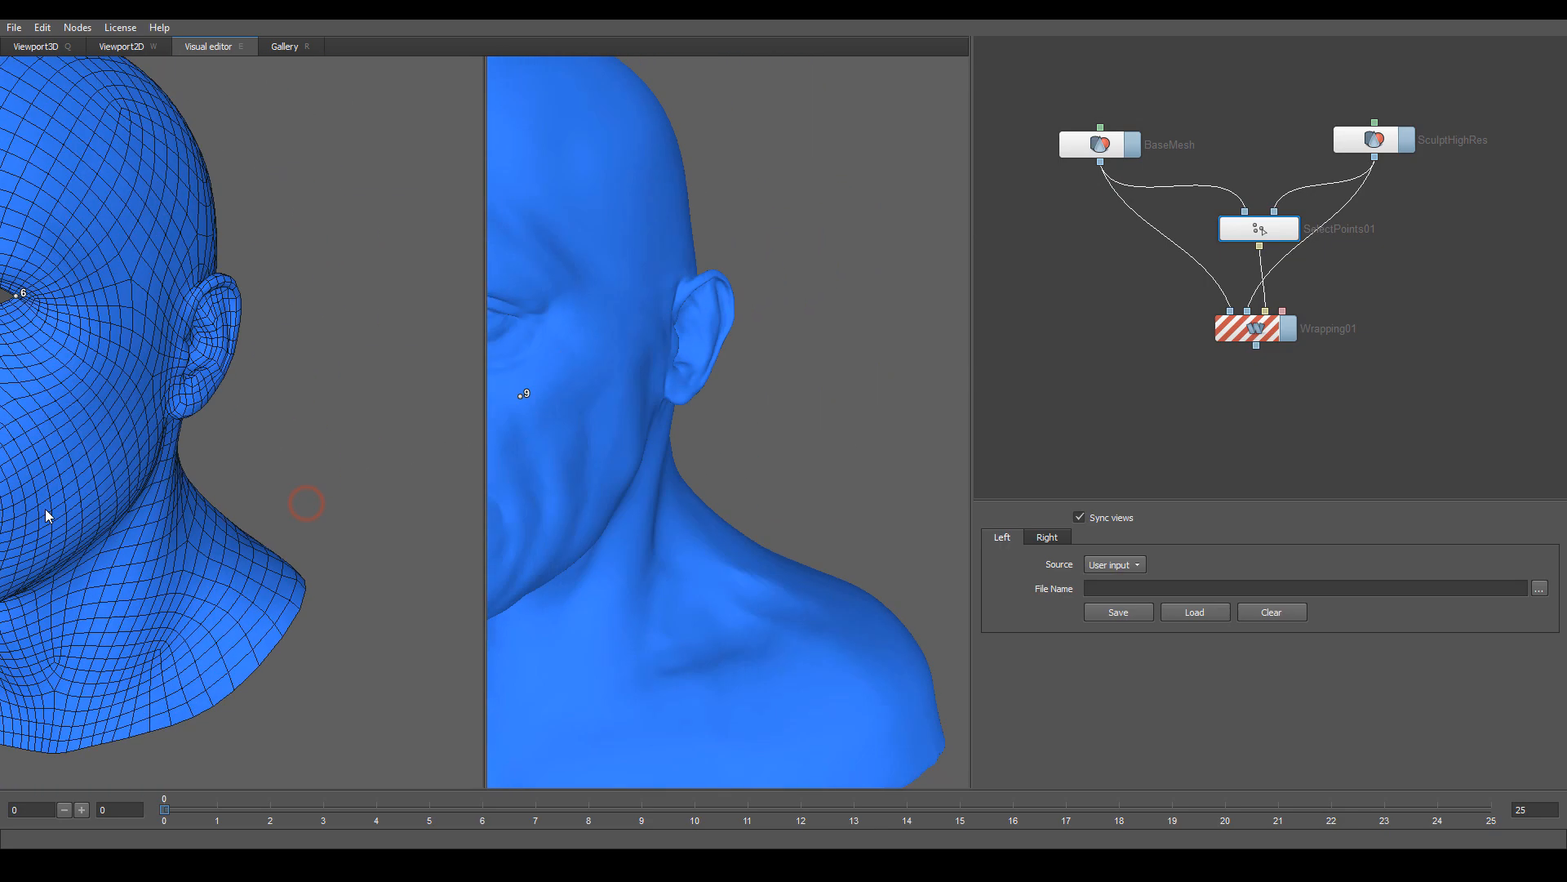
middle_click_drag(46, 507, 363, 498, "alt")
right_click_drag(363, 498, 219, 511, "alt")
mouse_move(219, 511)
left_mouse_down("alt")
mouse_move(405, 484)
mouse_move(206, 486)
left_mouse_up("alt")
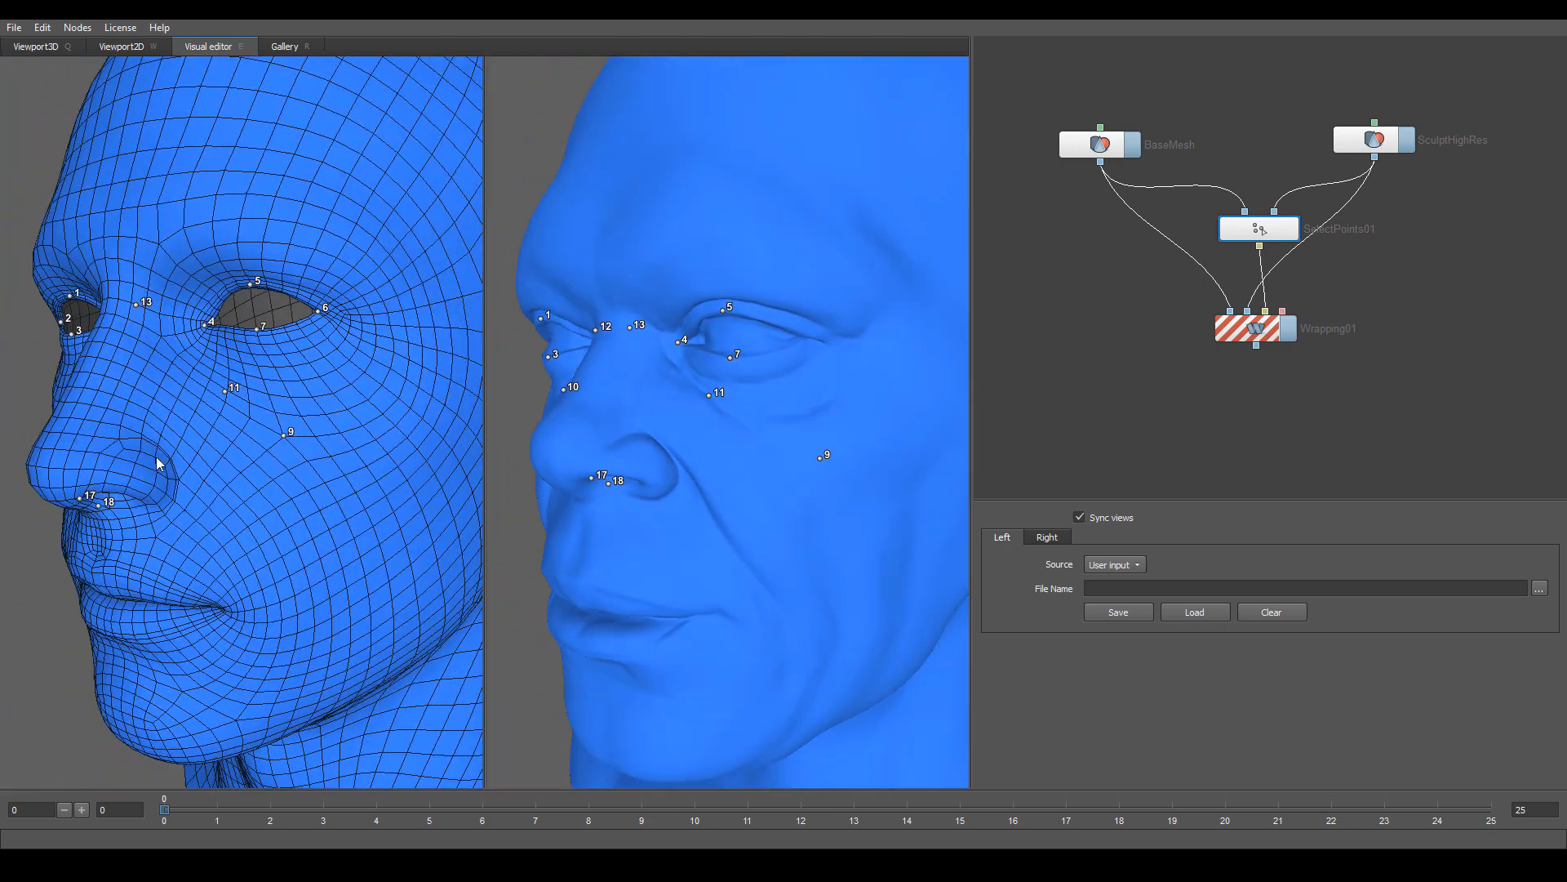
left_click(158, 445)
- Add matching point pairs at the lower ends of the right and left nose wings on both heads
left_click_drag(185, 502, 322, 529, "alt")
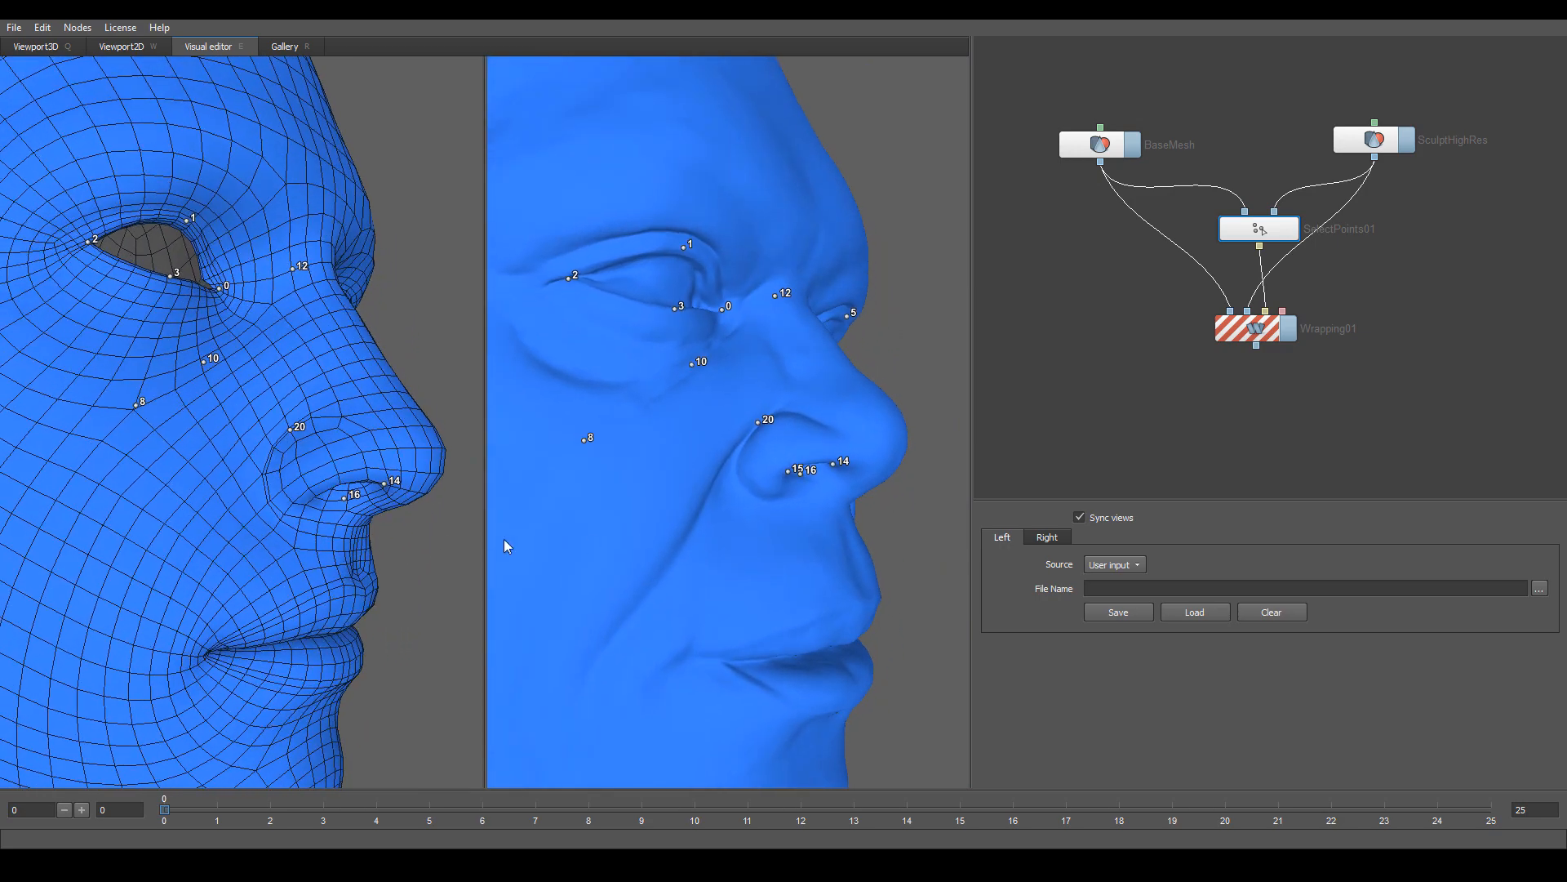
left_click(284, 513)
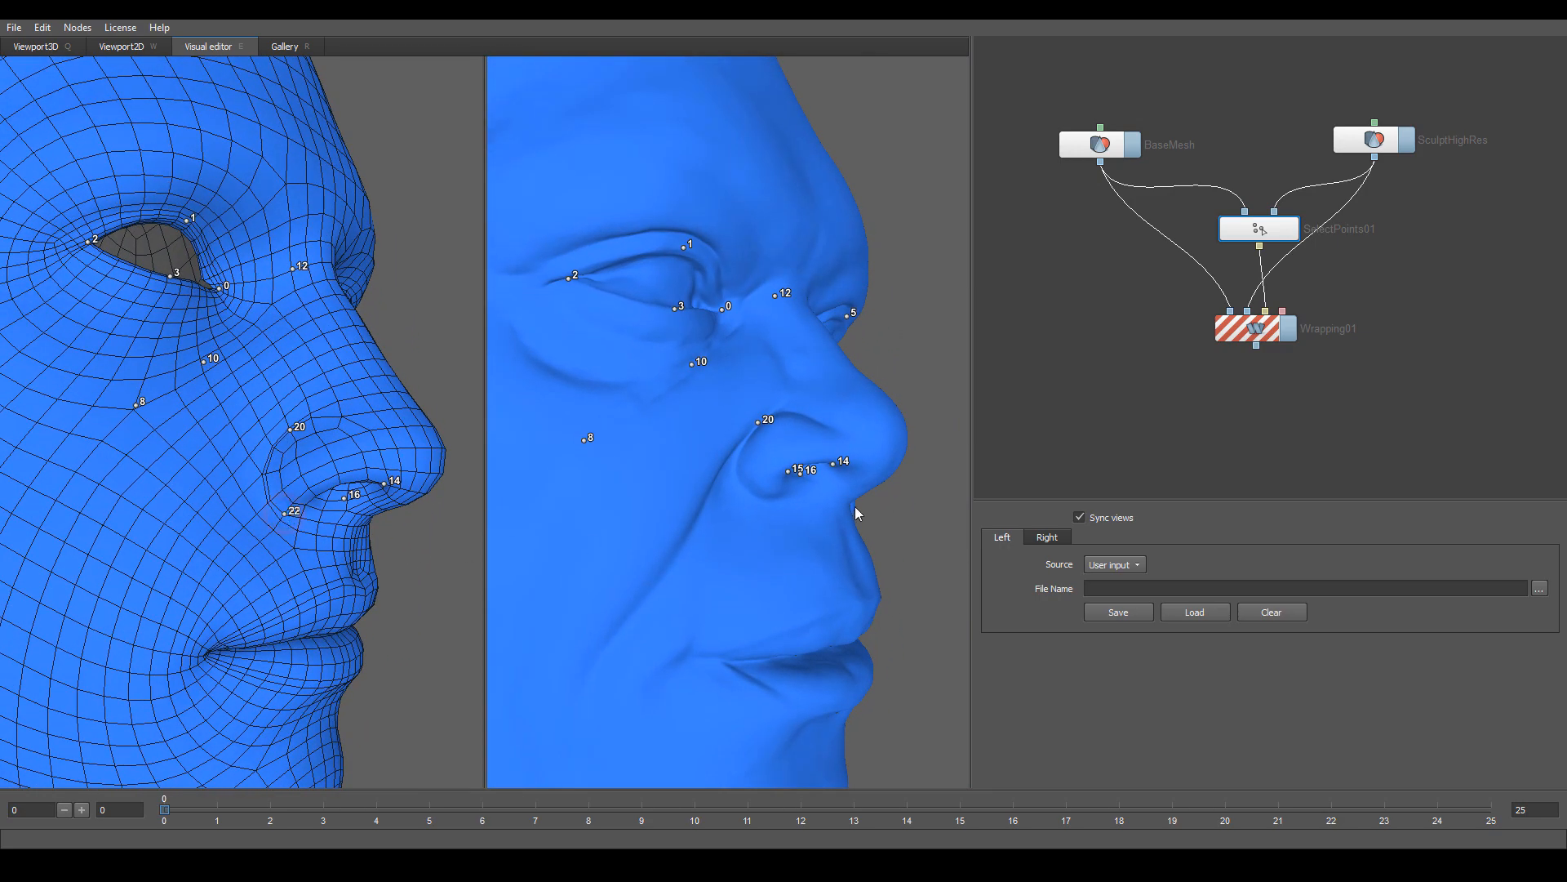
left_click(755, 496)
left_click_drag(876, 526, 590, 531, "alt")
left_click_drag(145, 512, 210, 524, "alt")
left_click(213, 505)
left_click(697, 488)
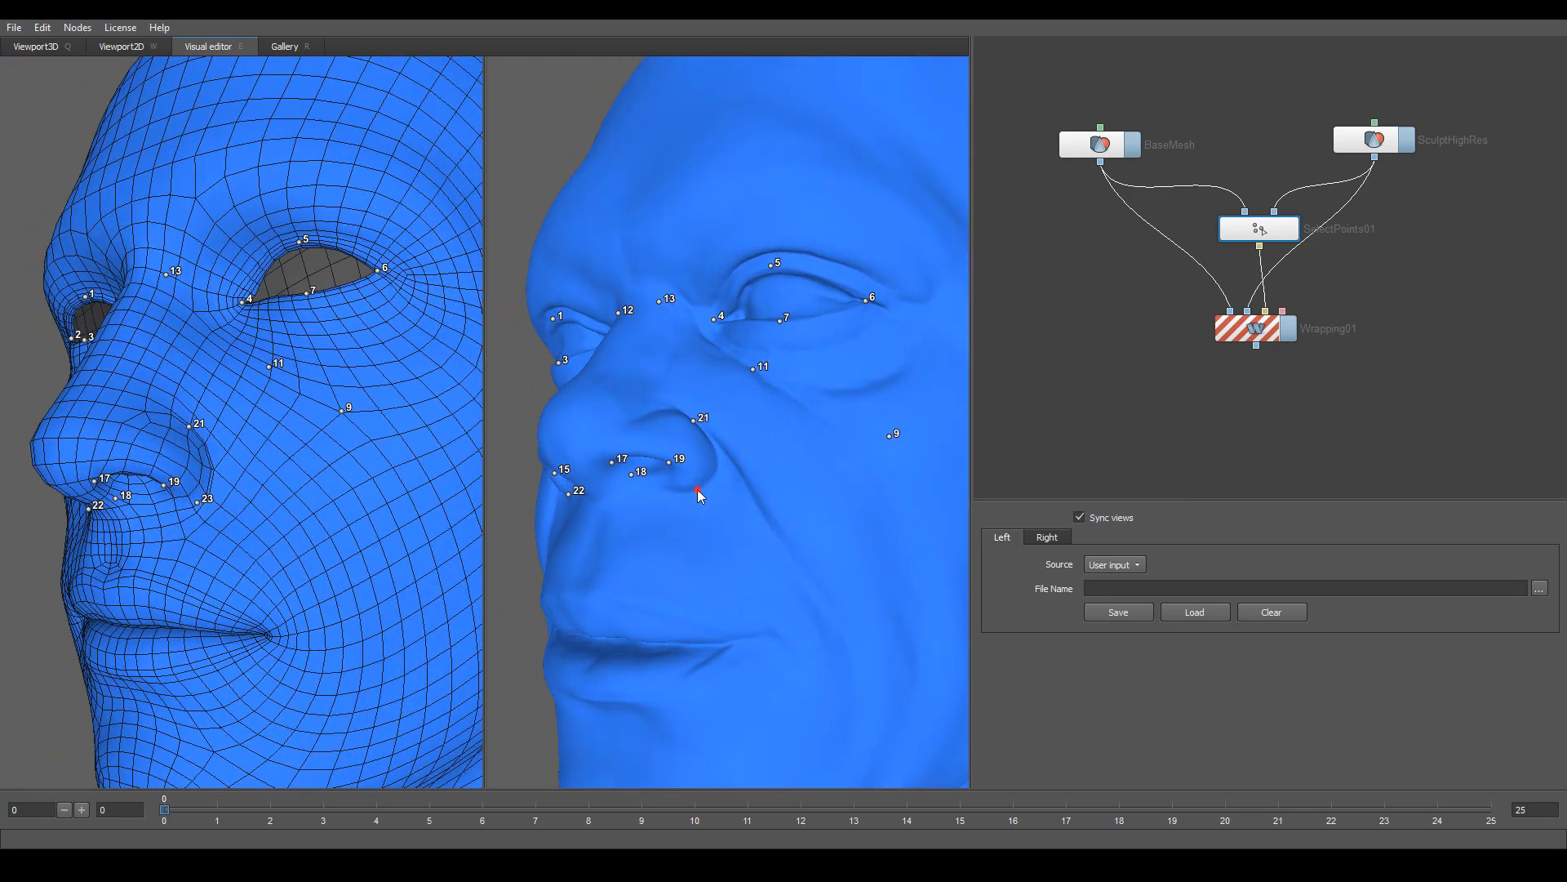
- Add a matching point pair at the middle of the nose base, where it meets the upper lip, on both heads
left_click_drag(697, 488, 257, 467, "alt")
scroll(256, 467, "up", 5)
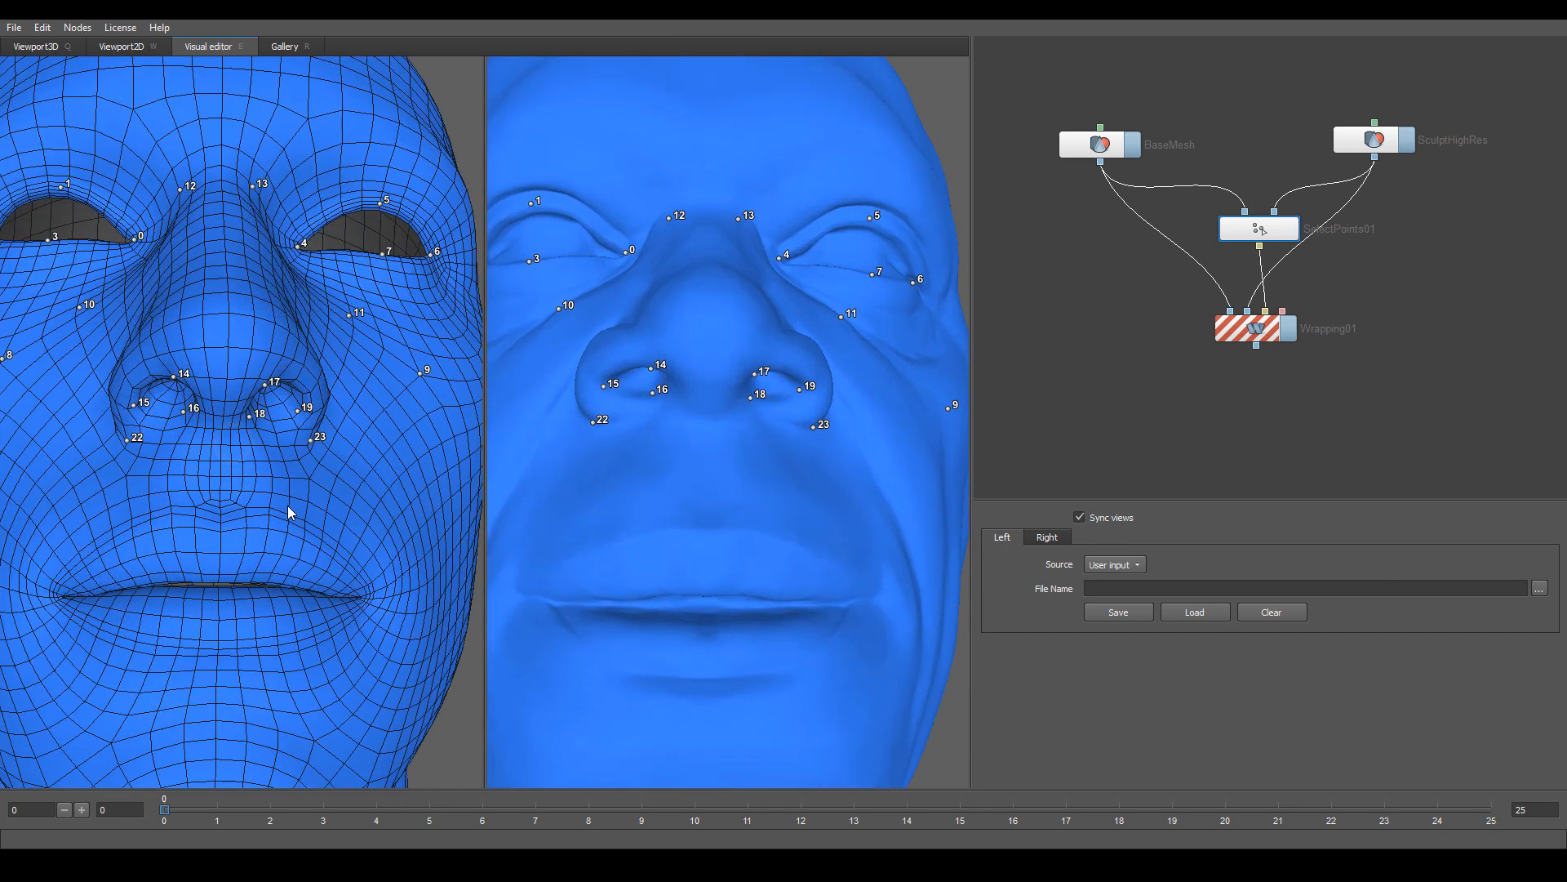
left_click(222, 426)
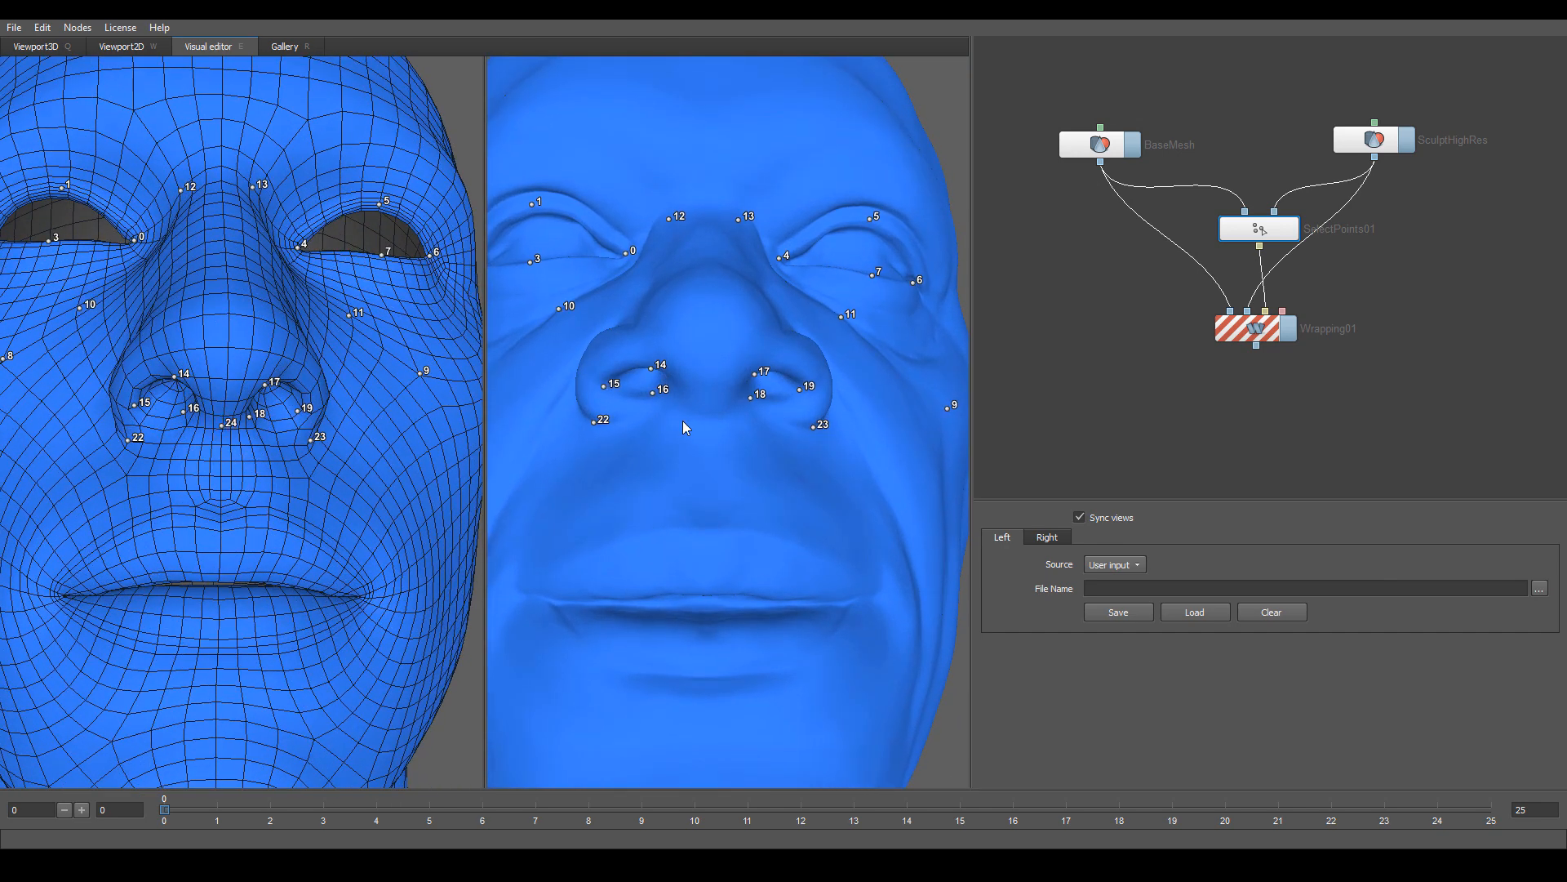
left_click(707, 420)
- Add a matching point pair at the left corner of the mouth on both heads
scroll(449, 497, "down", 5)
scroll(833, 535, "down", 2)
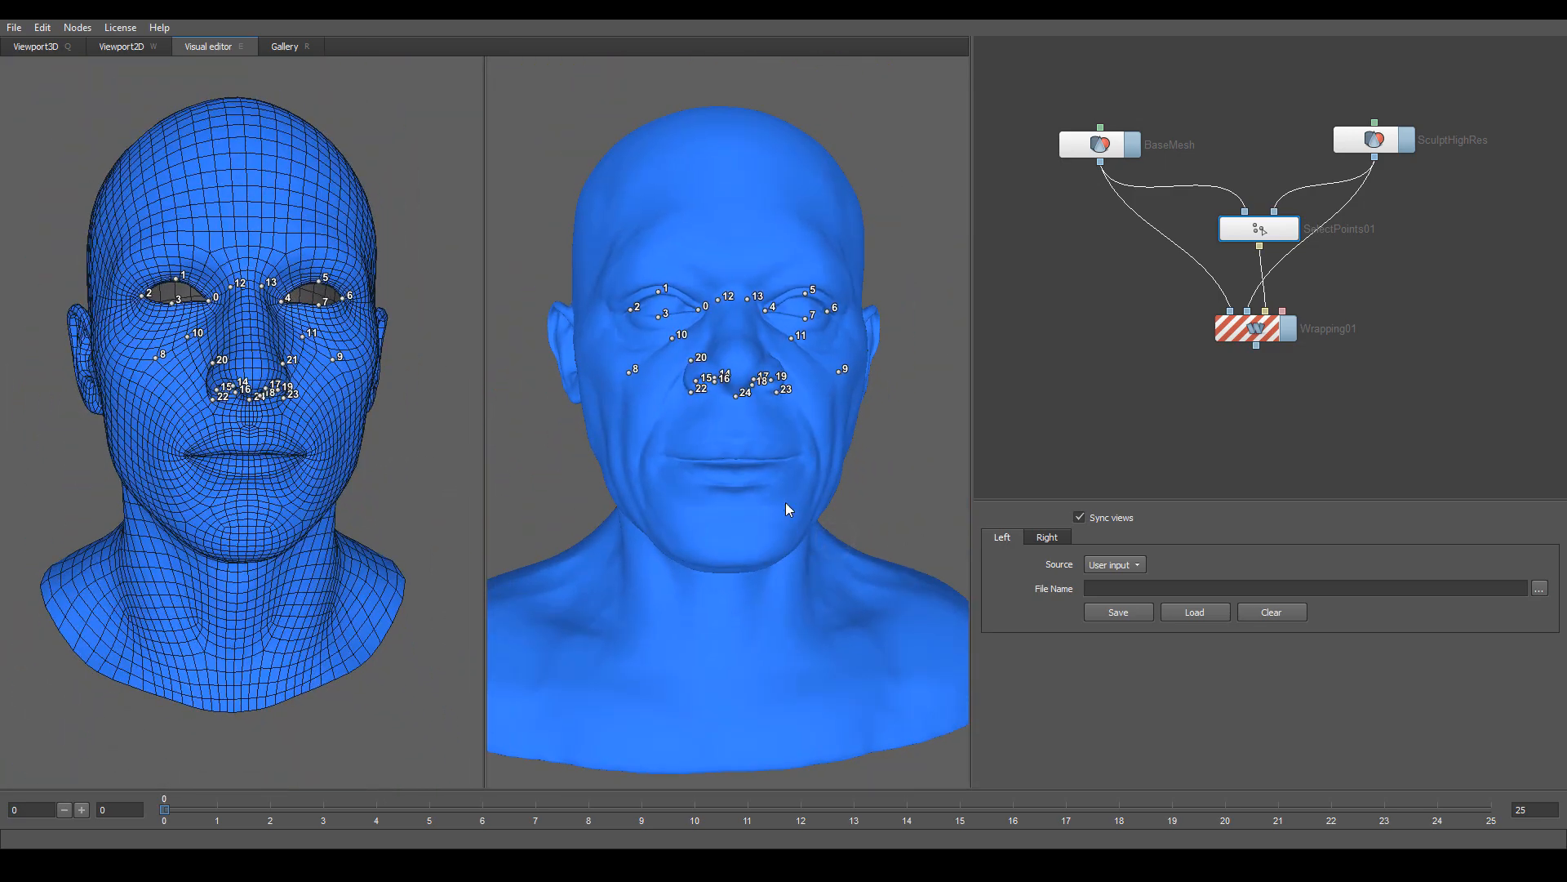
left_click_drag(741, 483, 695, 496, "alt")
scroll(735, 522, "up", 4)
left_click_drag(769, 549, 791, 501, "alt")
left_click_drag(592, 446, 921, 535, "alt")
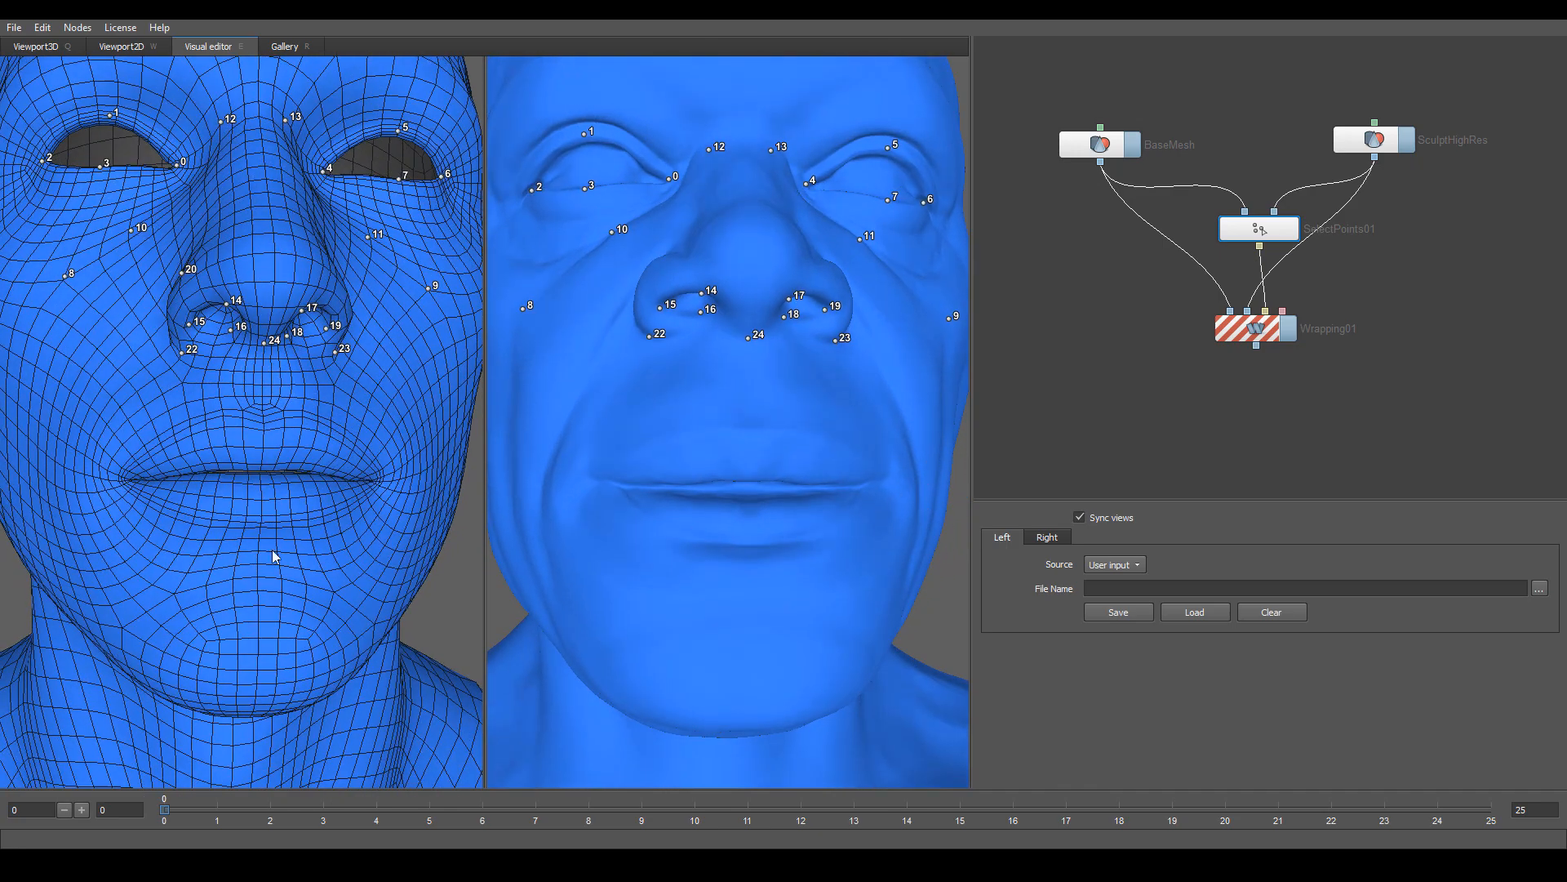
mouse_move(311, 514)
left_mouse_down("alt")
mouse_move(228, 516)
mouse_move(313, 516)
mouse_move(324, 532)
mouse_move(307, 525)
left_mouse_up("alt")
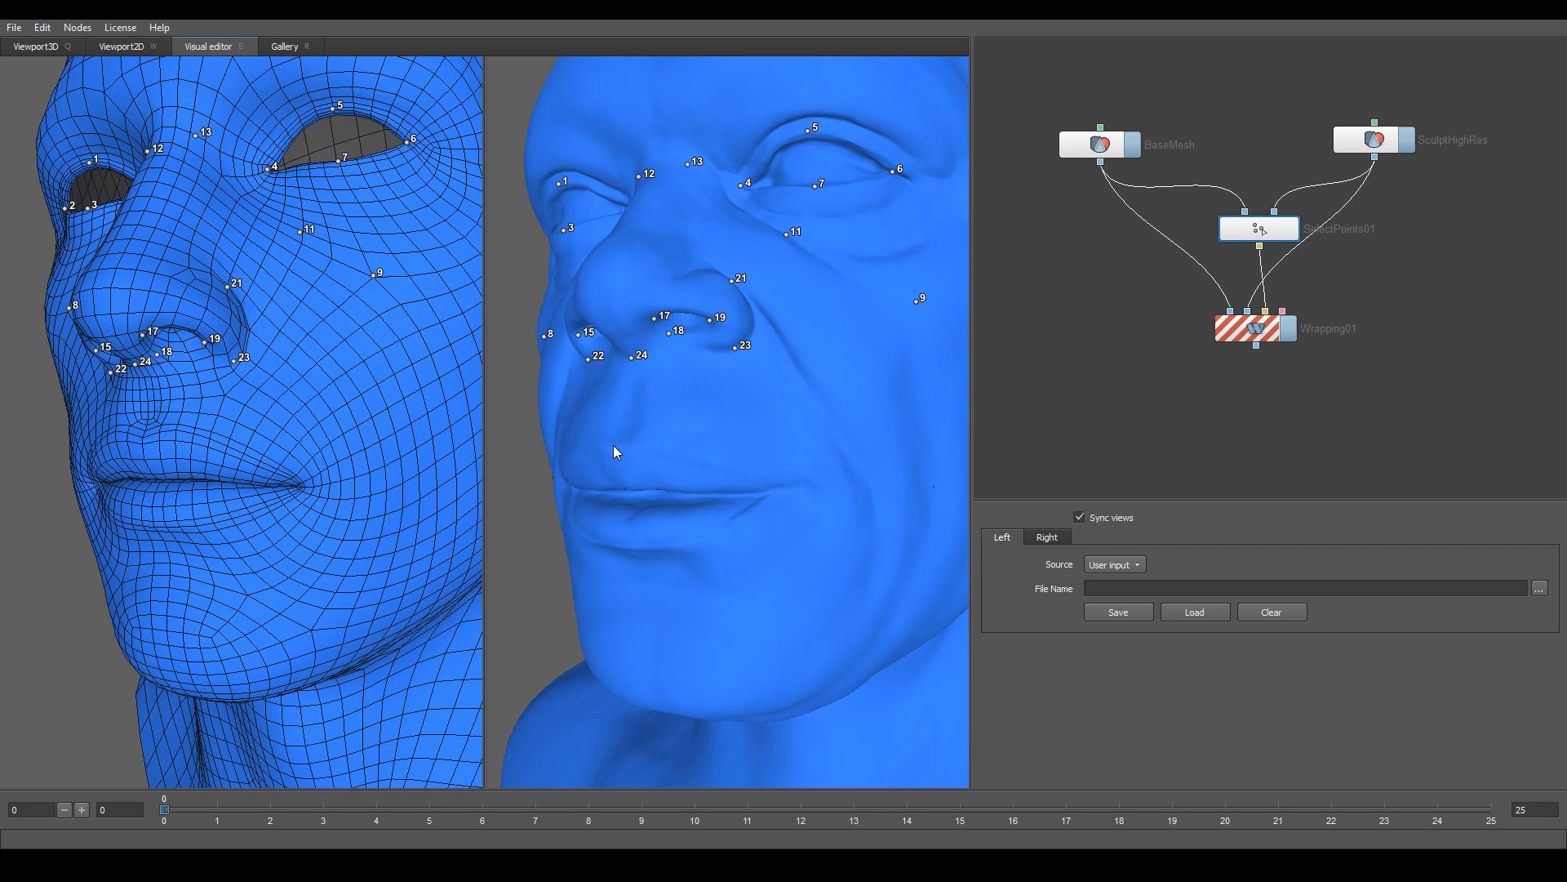
left_click(782, 486)
left_click(301, 487)
- Add a matching point pair at the right corner of the mouth on both heads
left_click_drag(249, 542, 474, 539)
left_click_drag(295, 503, 410, 490)
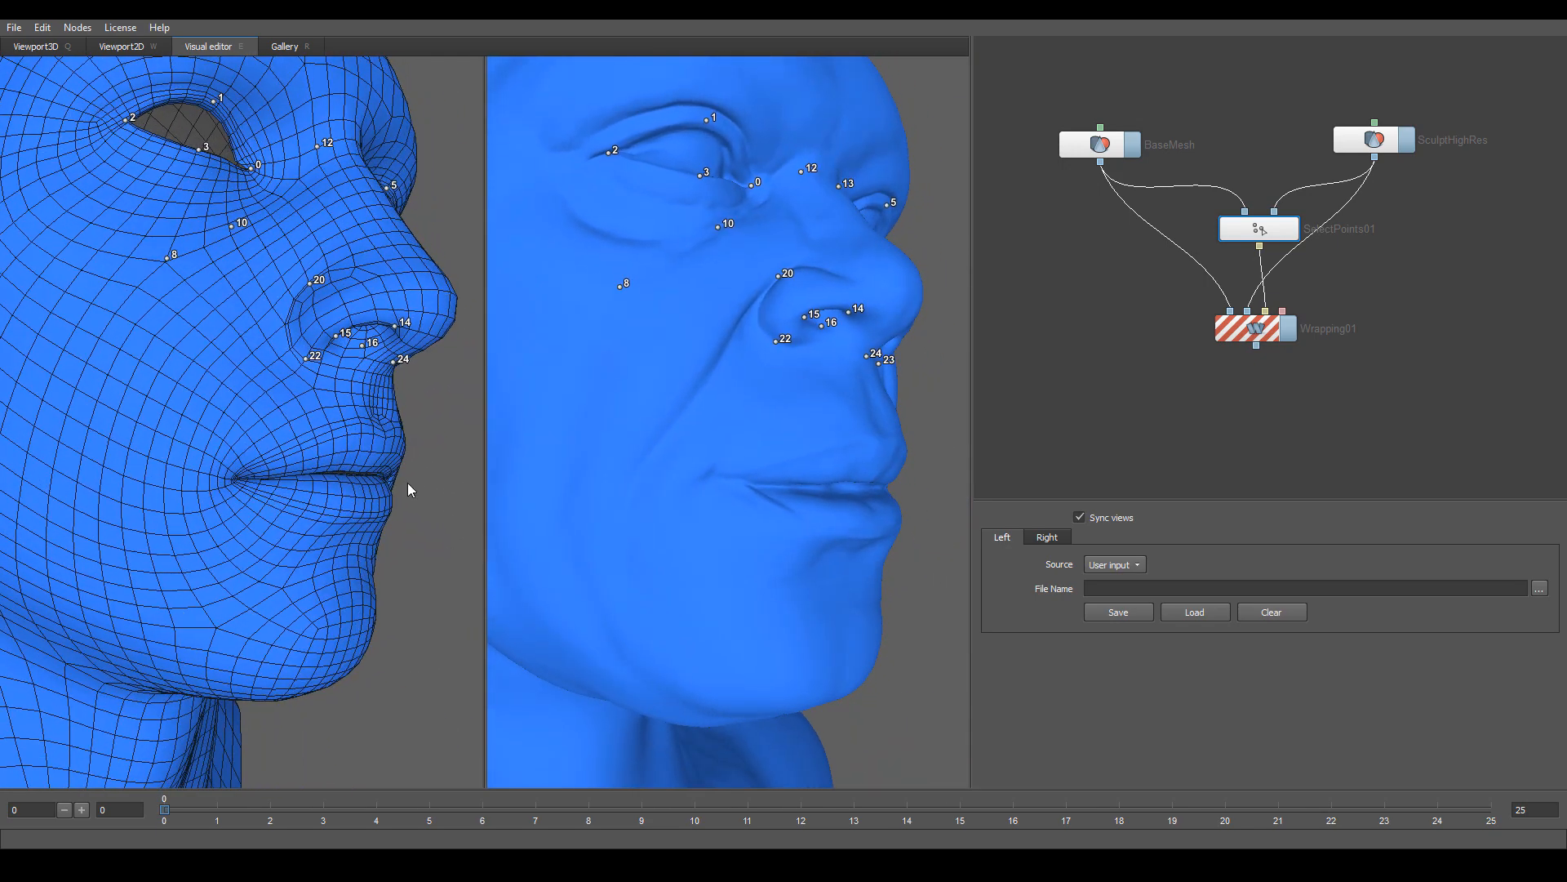
left_click(726, 474)
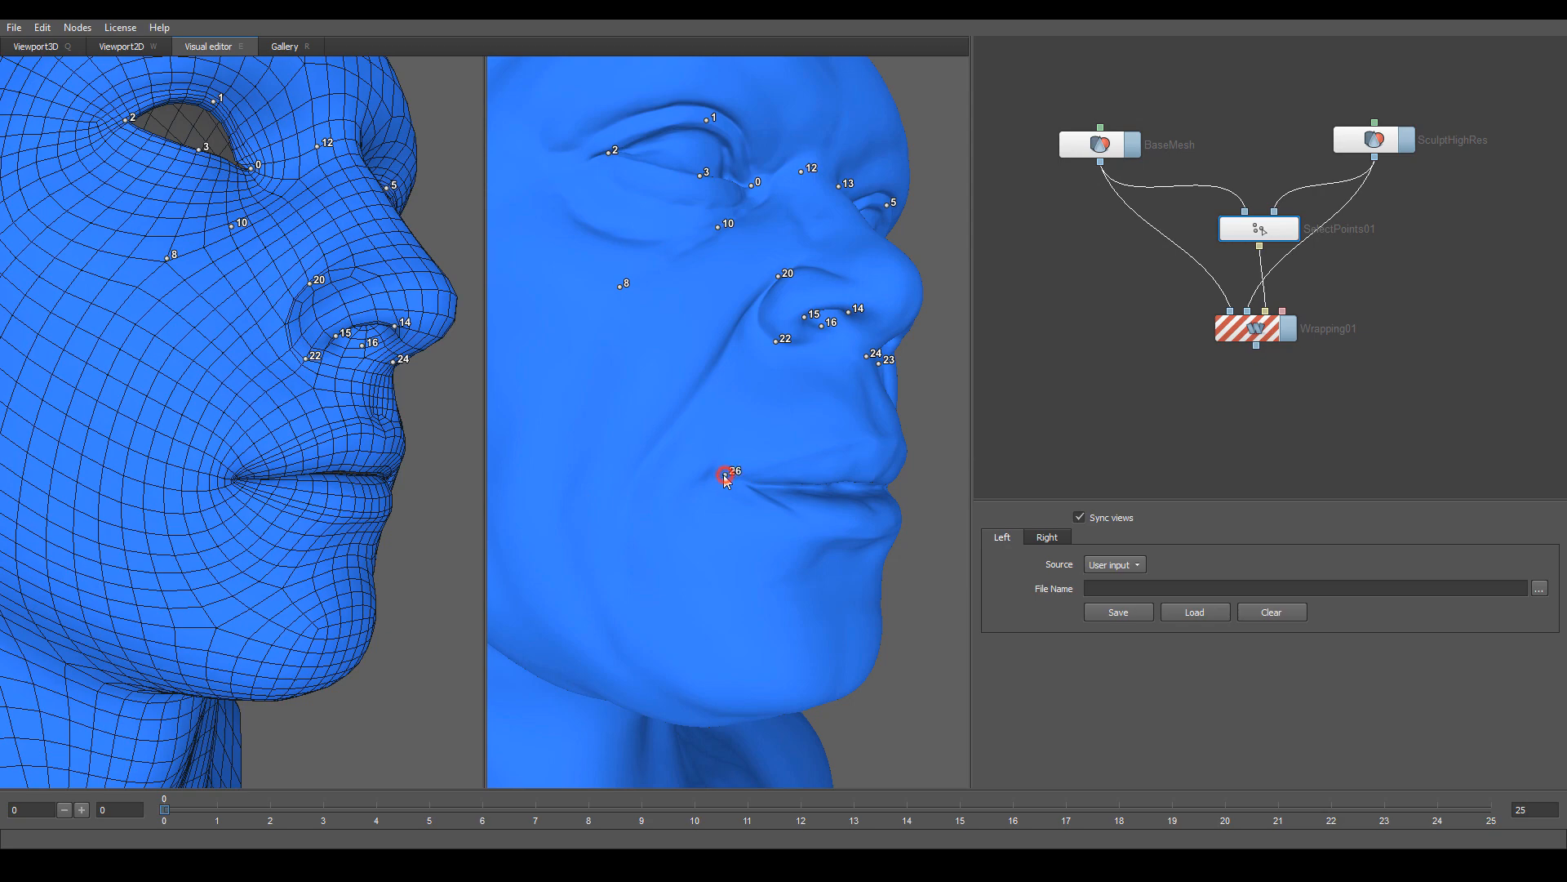
left_click(232, 480)
- Refine the positions of the left and right mouth-corner points on the sculpt
left_click_drag(439, 507, 250, 532)
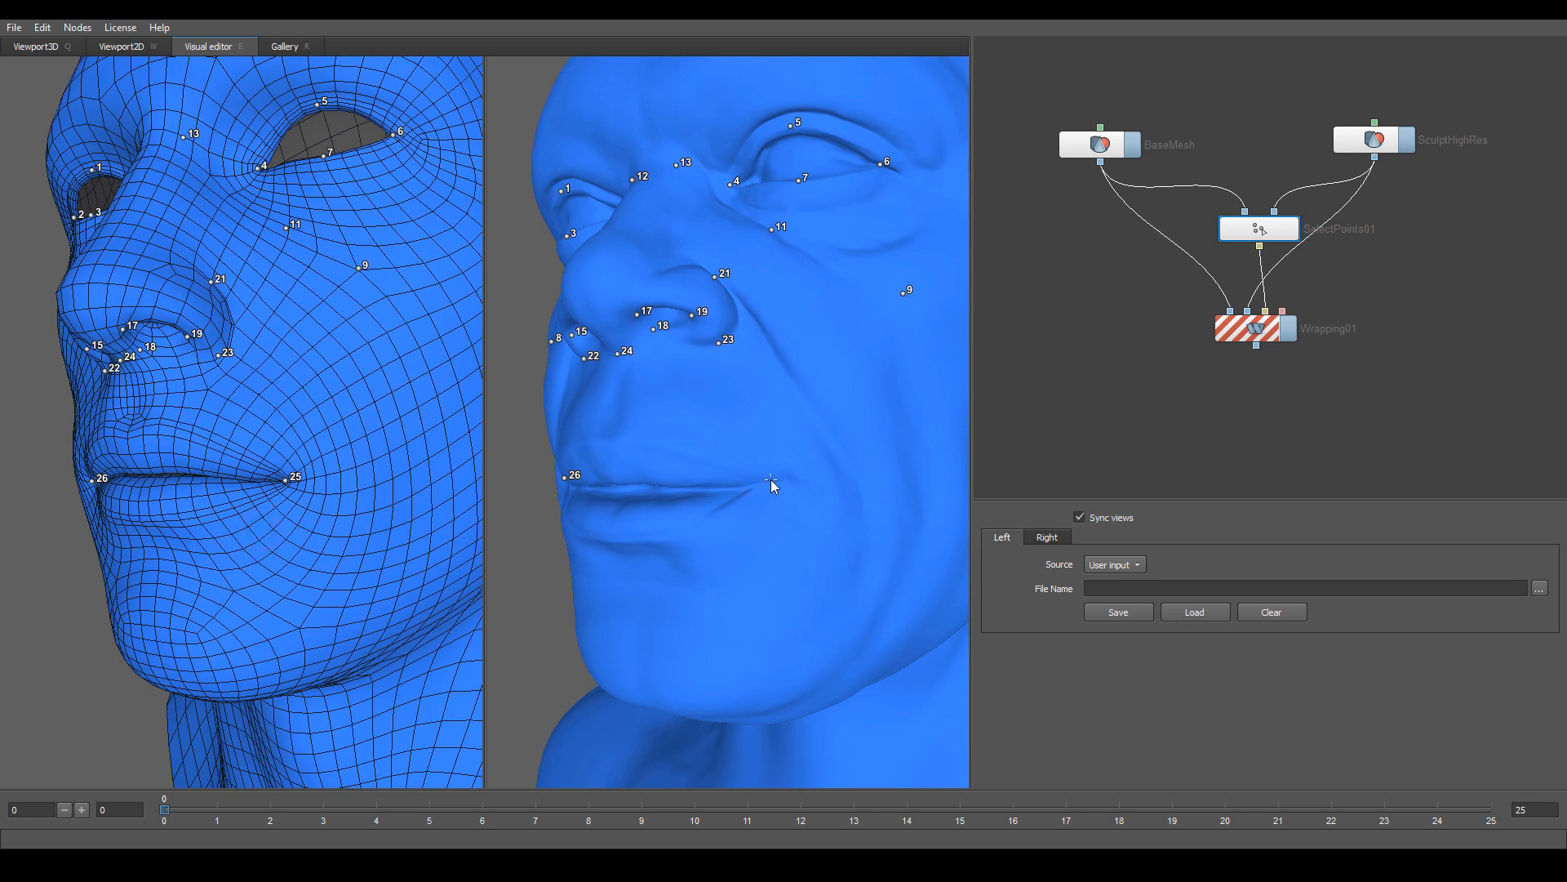
left_click_drag(213, 548, 413, 547)
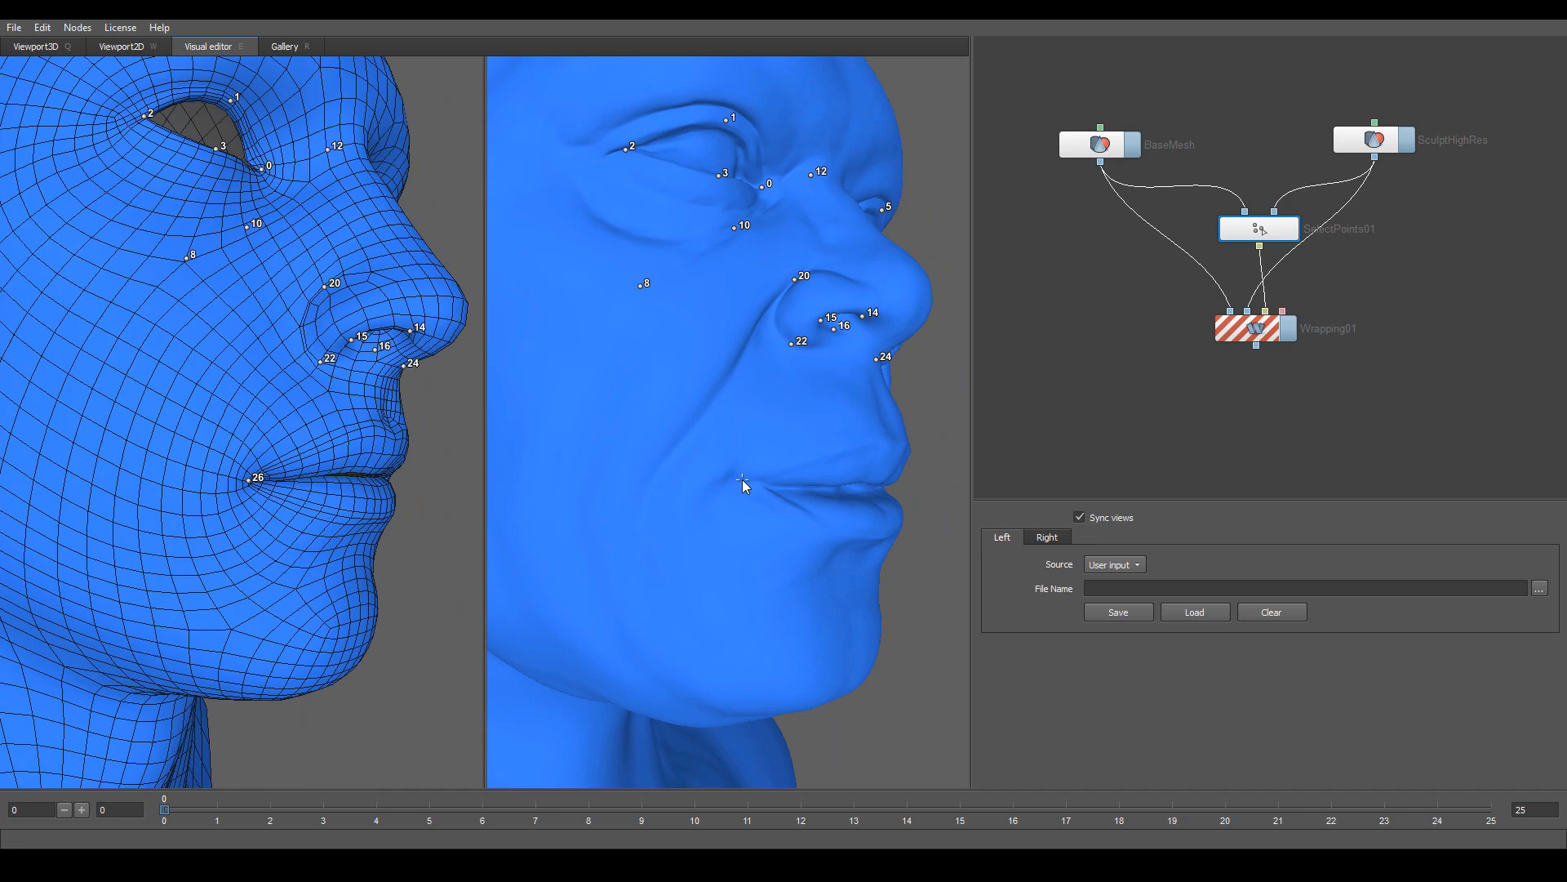
left_click_drag(743, 478, 773, 526)
- Add a matching point pair at the middle of the lower lip's bottom edge on both heads
left_click_drag(88, 499, 289, 503)
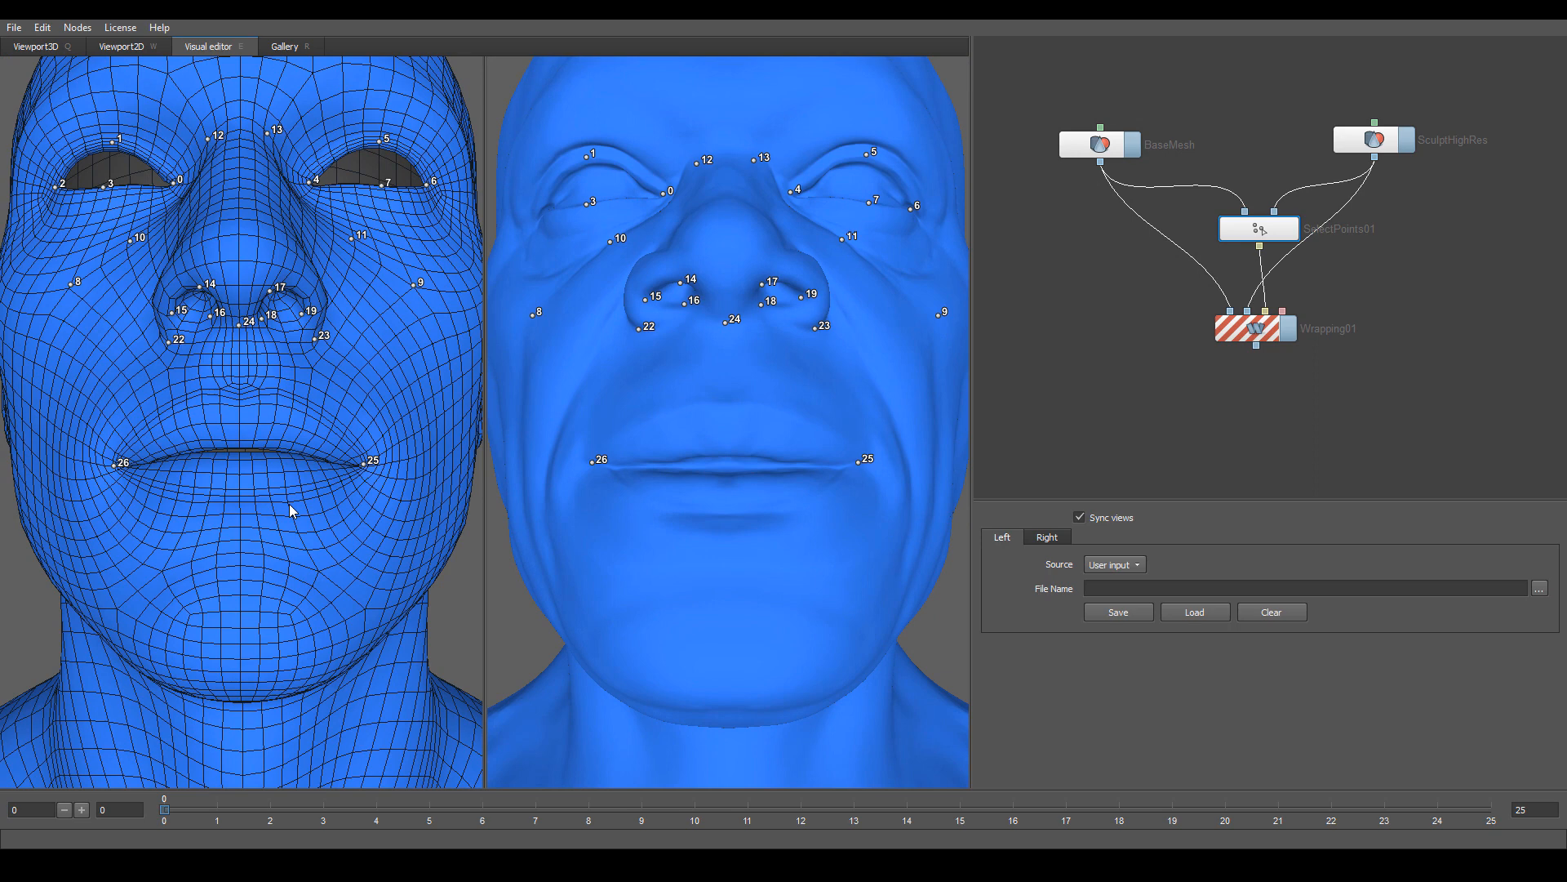
left_click(240, 500)
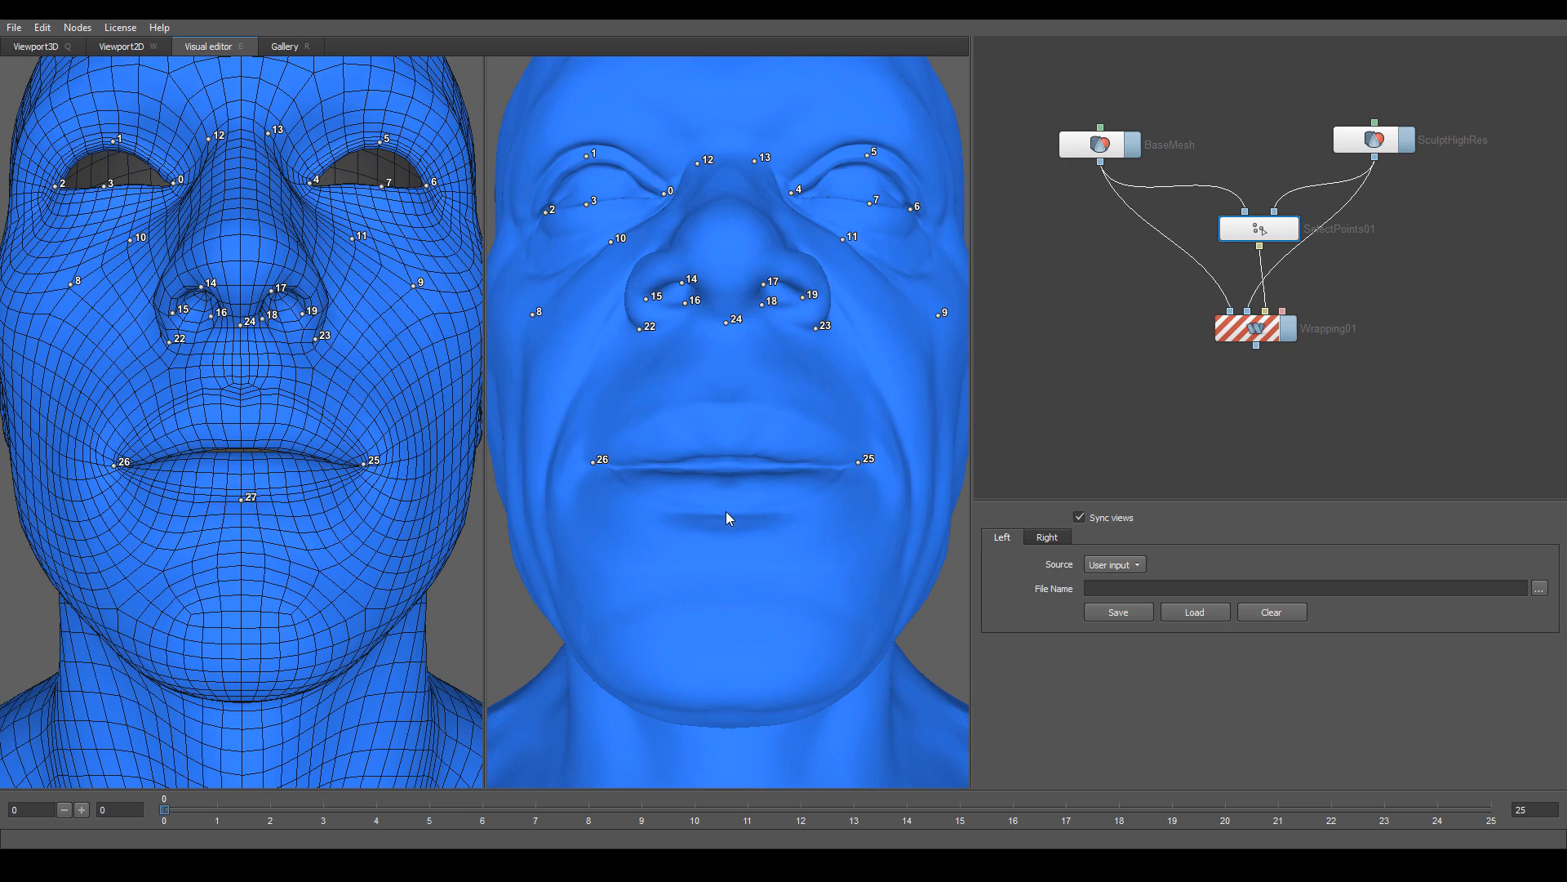
left_click_drag(626, 574, 638, 593, "alt")
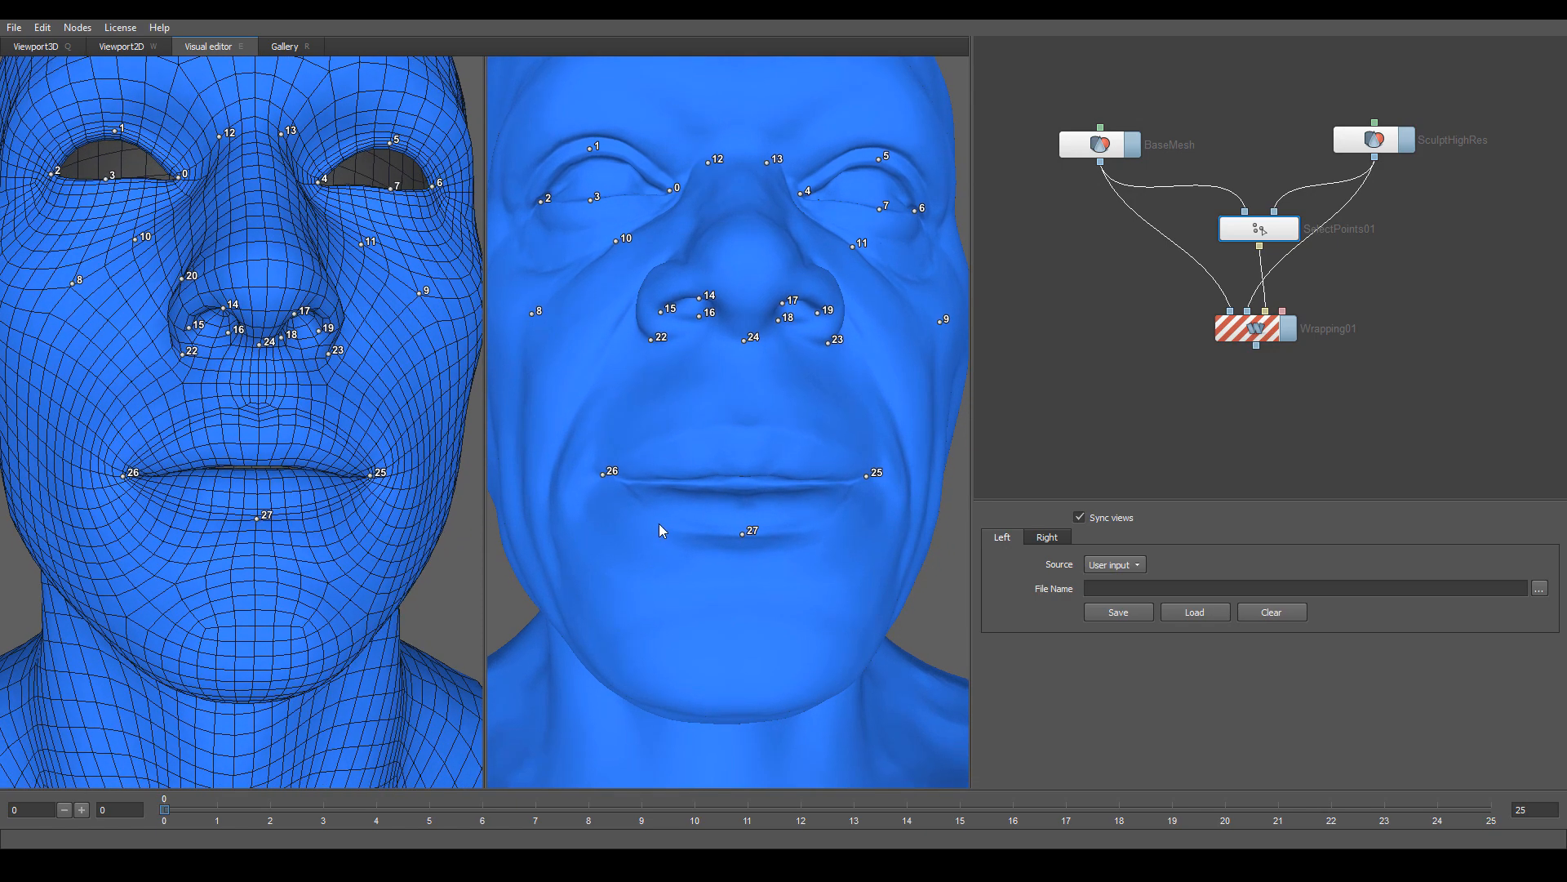
- Add matching point pairs along the lower lip's bottom edge, halfway between its middle and each mouth corner, on both heads
left_click(659, 522)
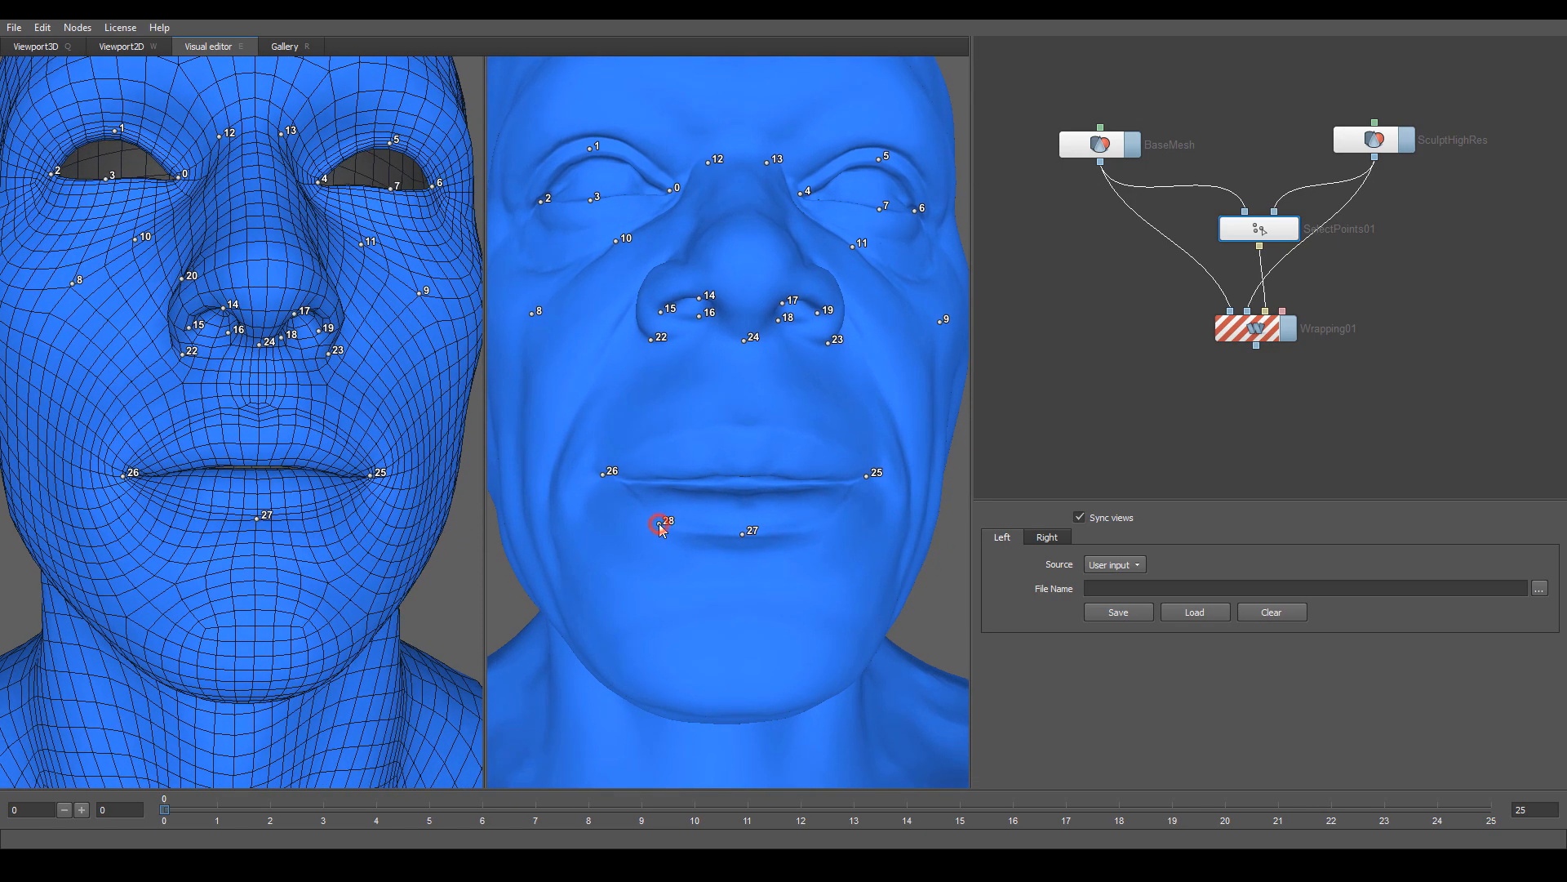
left_click(186, 512)
left_click(333, 508)
- Add matching point pairs at the two peaks of the upper lip's top edge on both heads
left_click_drag(776, 520, 731, 504, "alt")
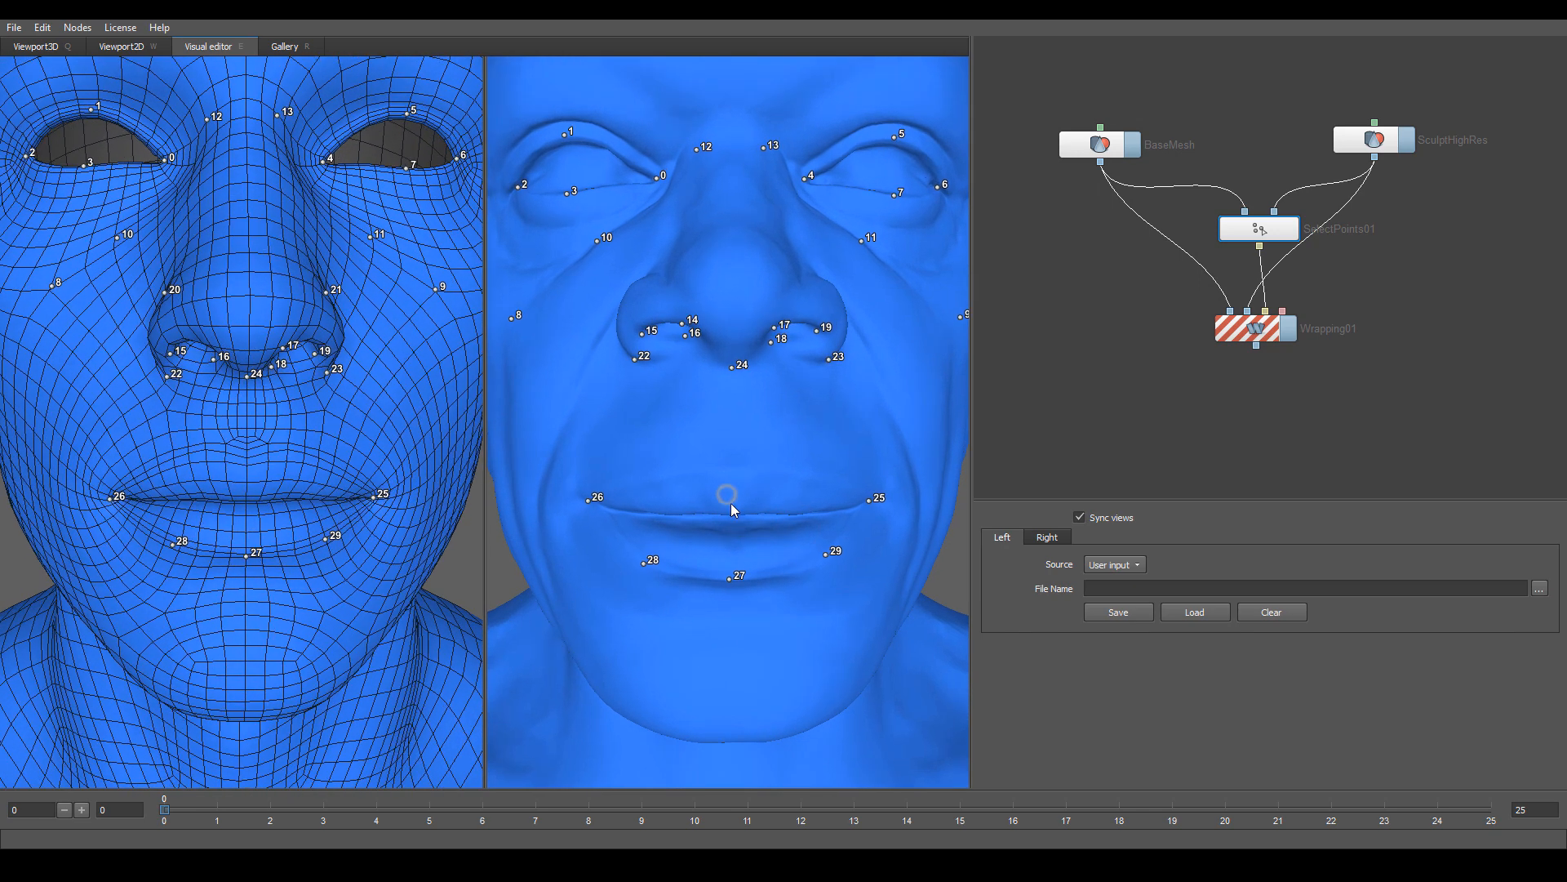
left_click(702, 471)
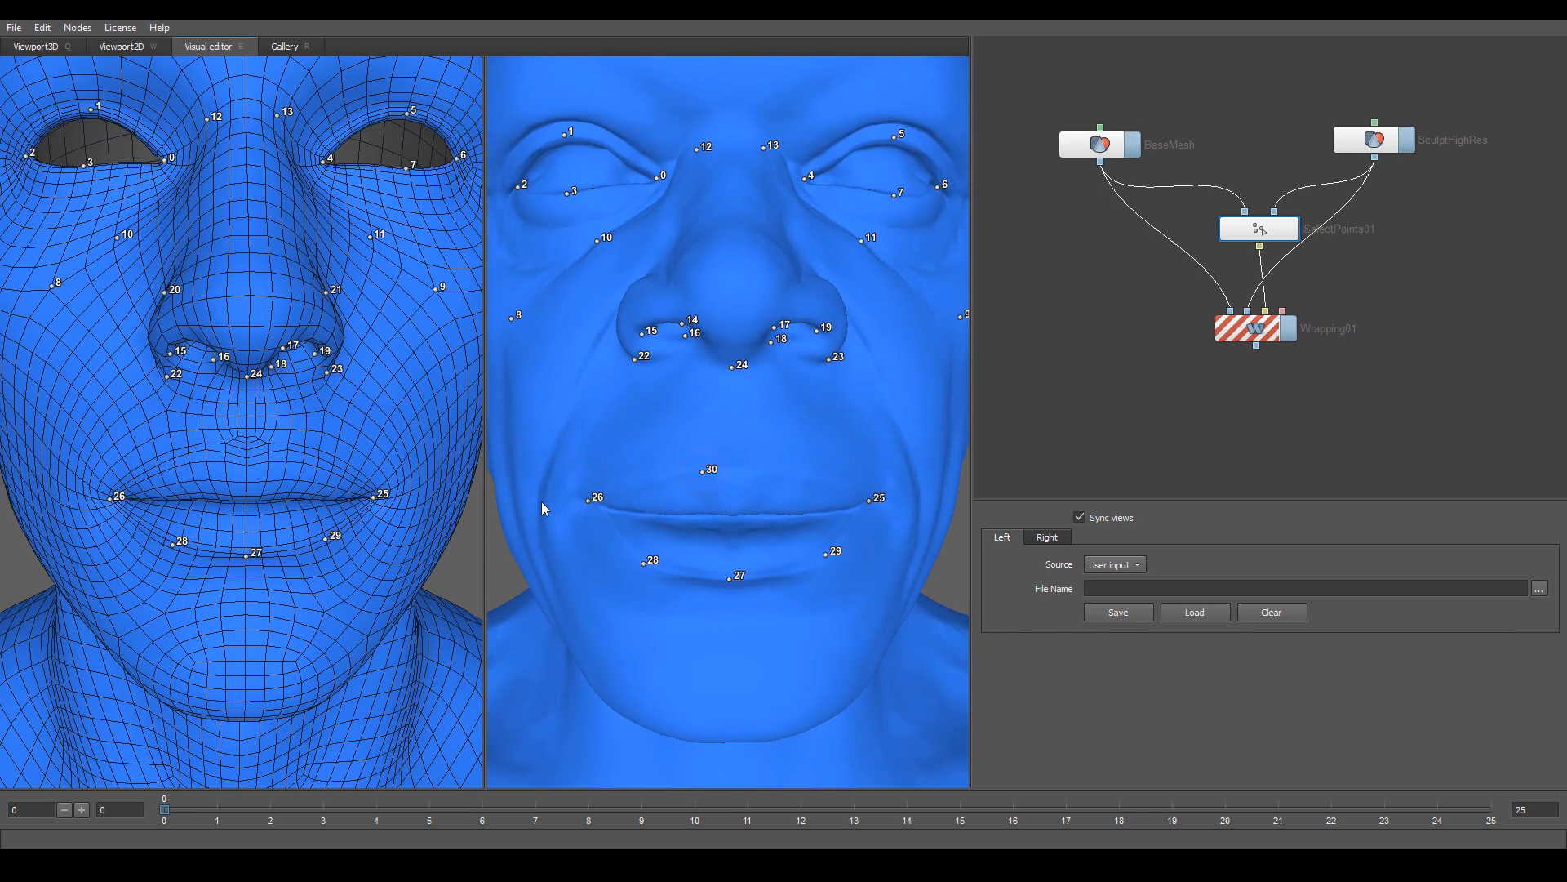
left_click(214, 448)
left_click(771, 471)
left_click(282, 448)
- Add a matching point pair at the middle of the upper lip, just above the mouth opening, on both heads
left_click_drag(778, 514, 798, 478)
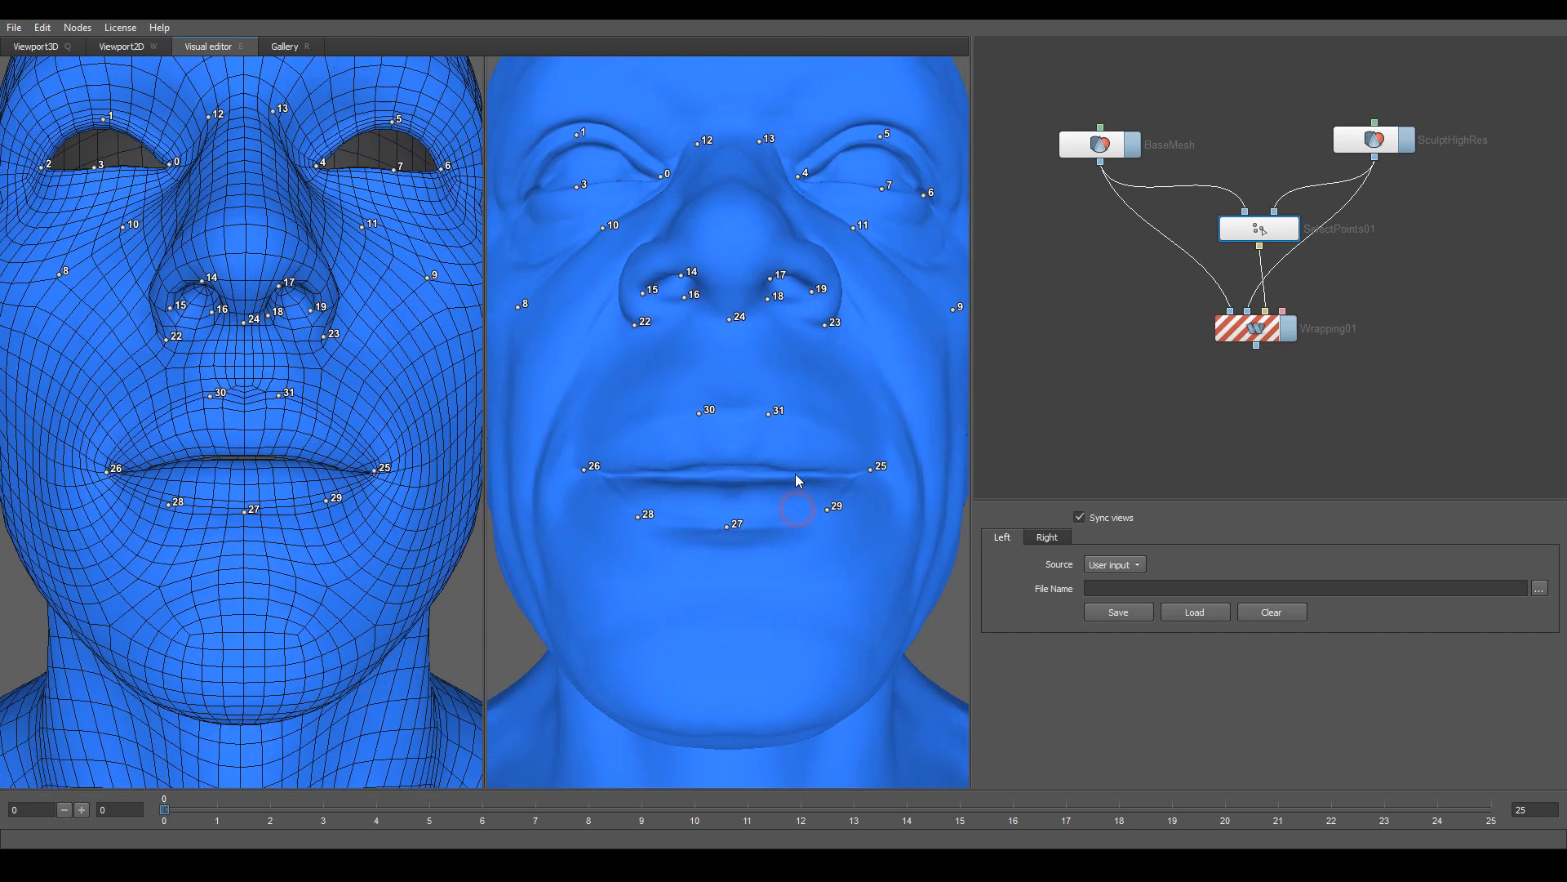
left_click(729, 458)
left_click(242, 457)
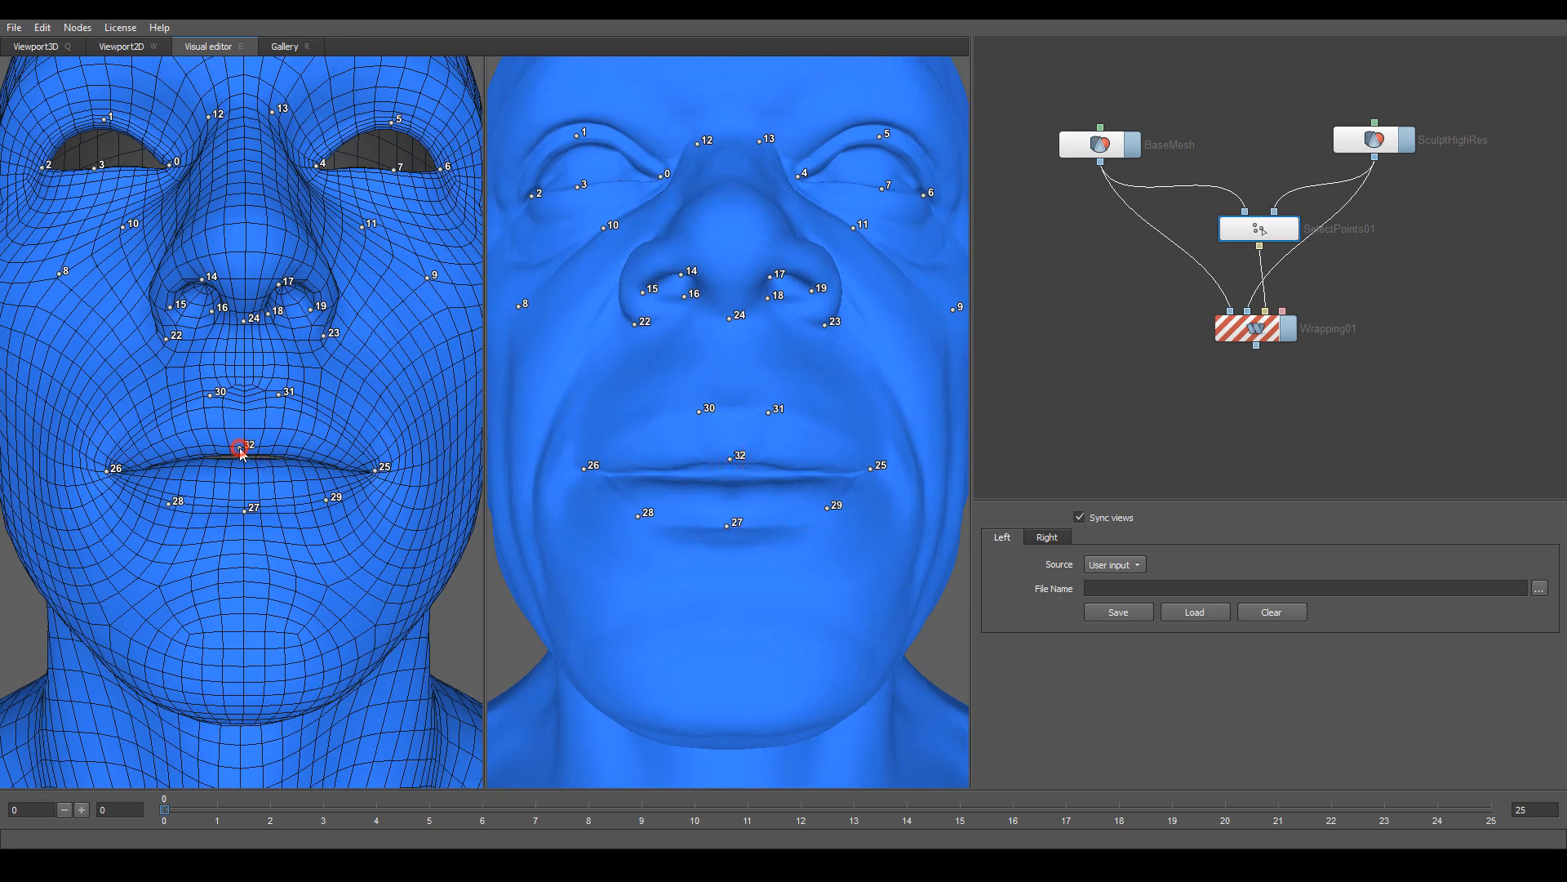
- Add a matching point pair at the dip between the two upper-lip peaks on both heads
mouse_move(719, 457)
left_mouse_down()
mouse_move(717, 504)
mouse_move(751, 488)
mouse_move(718, 477)
mouse_move(724, 456)
mouse_move(724, 485)
left_mouse_up()
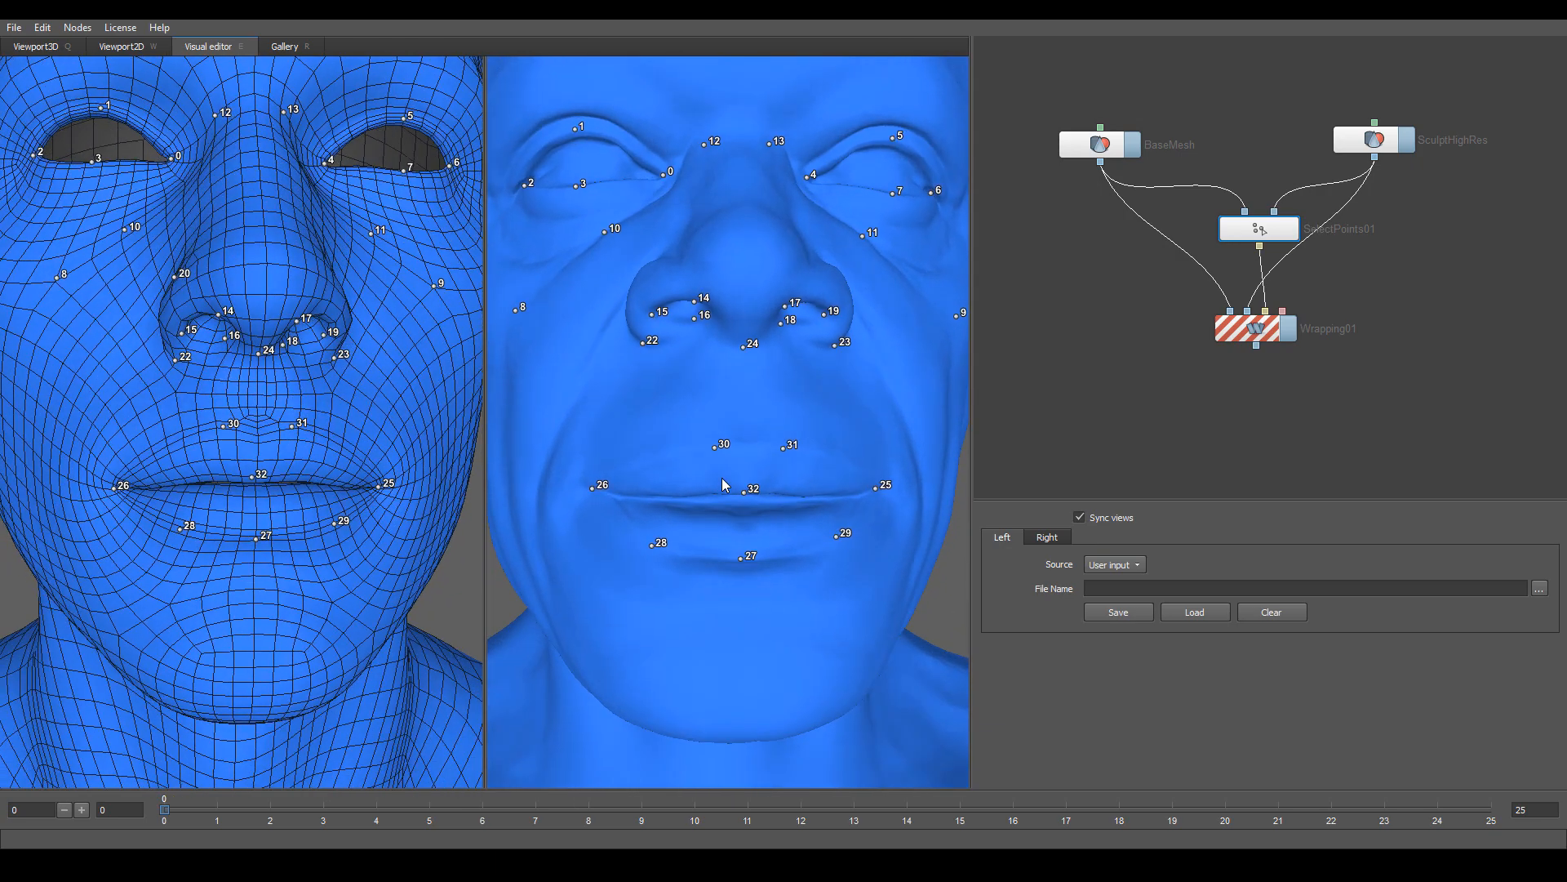
left_click_drag(584, 489, 575, 511)
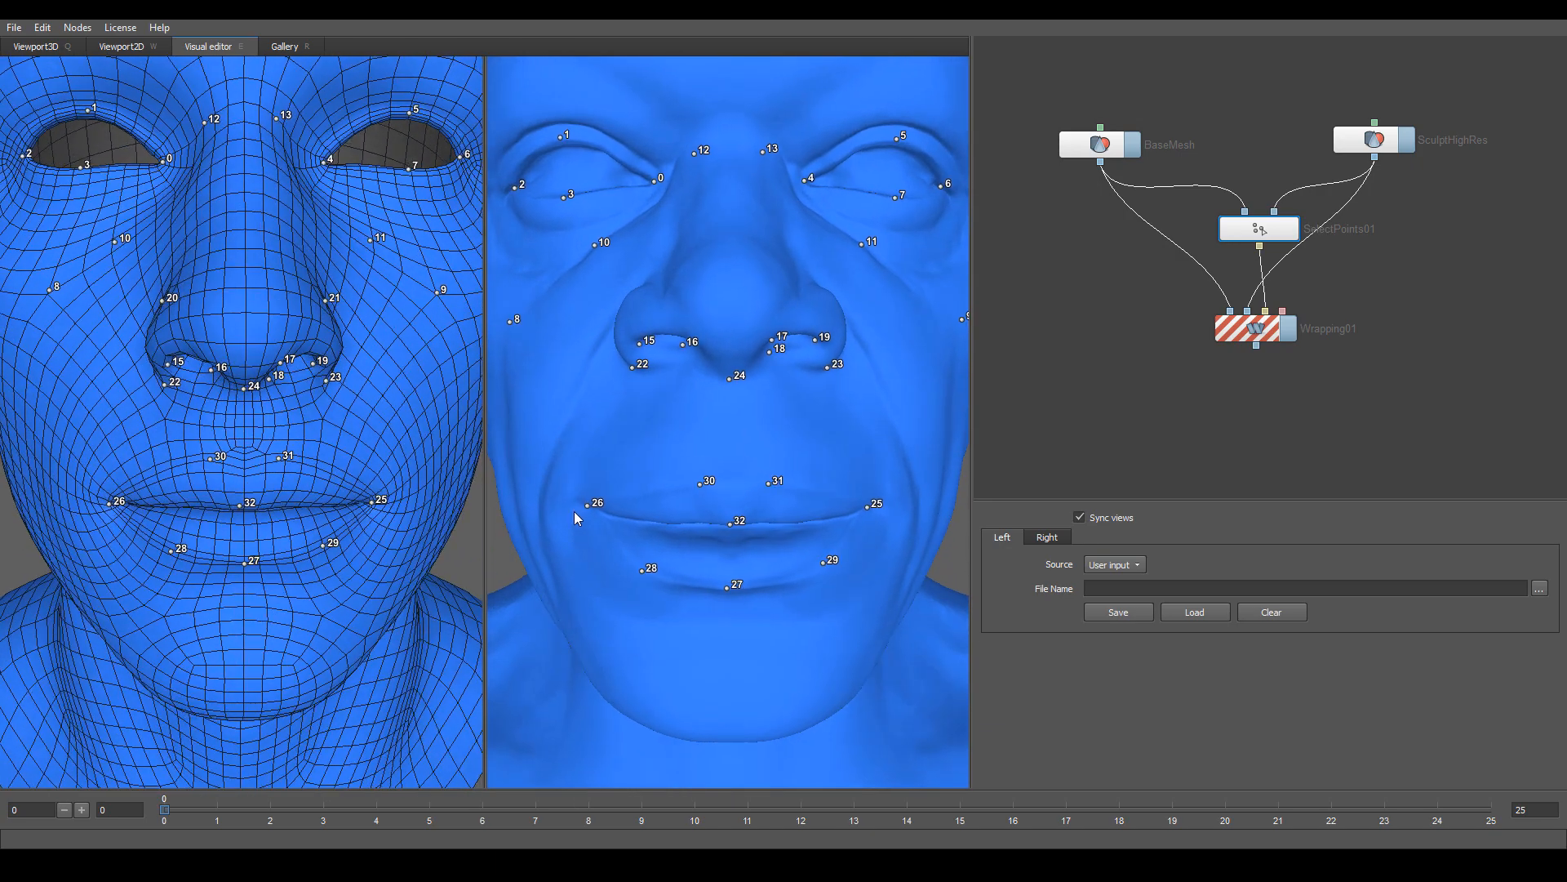
left_click_drag(728, 520, 727, 529)
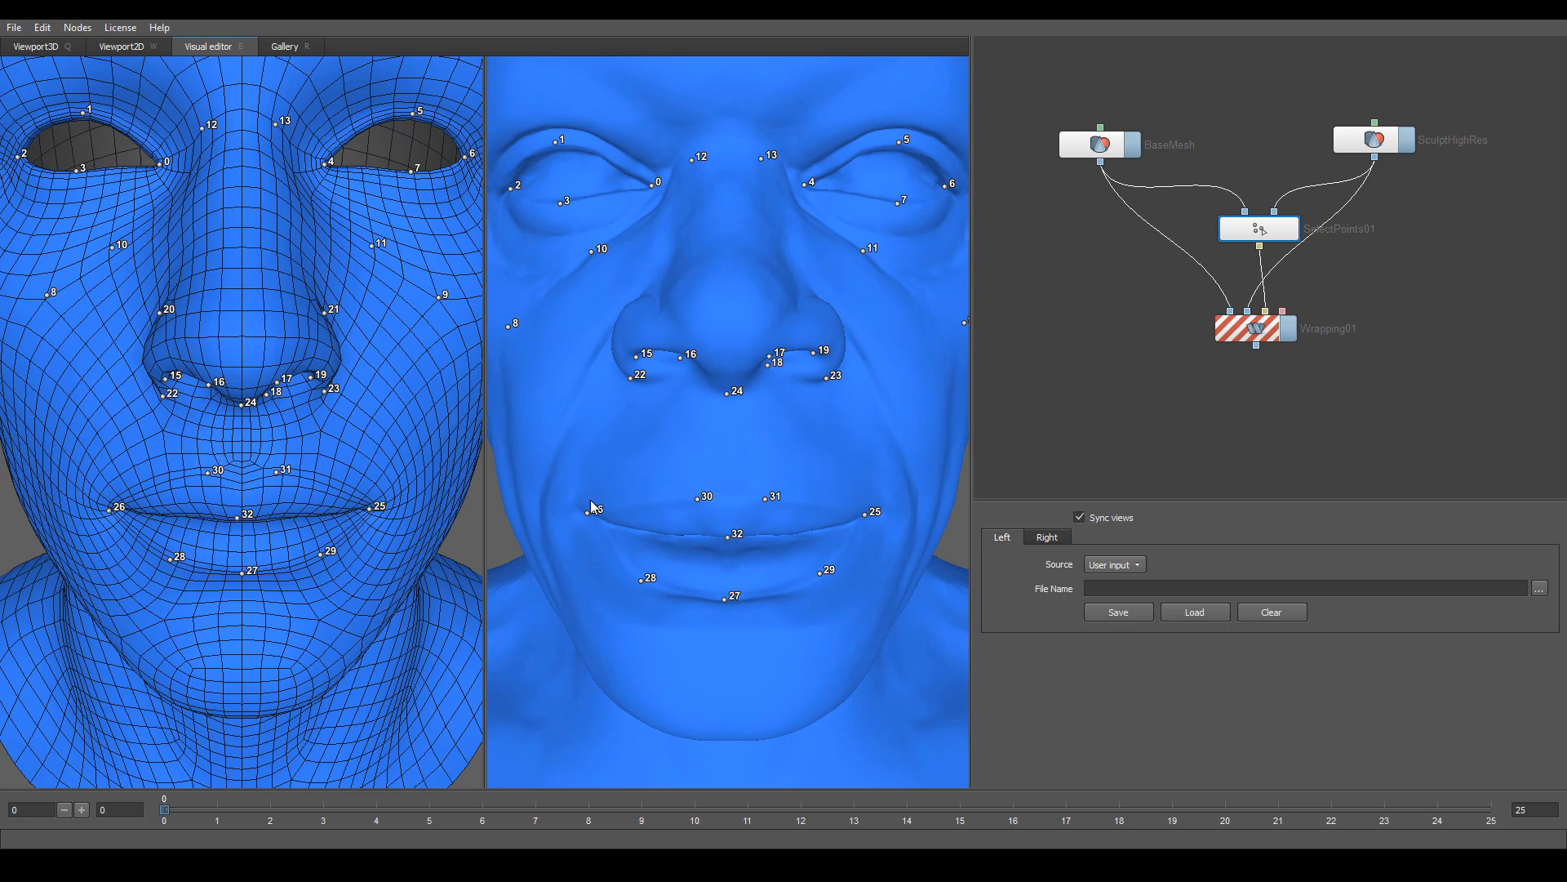
left_click_drag(594, 507, 650, 448)
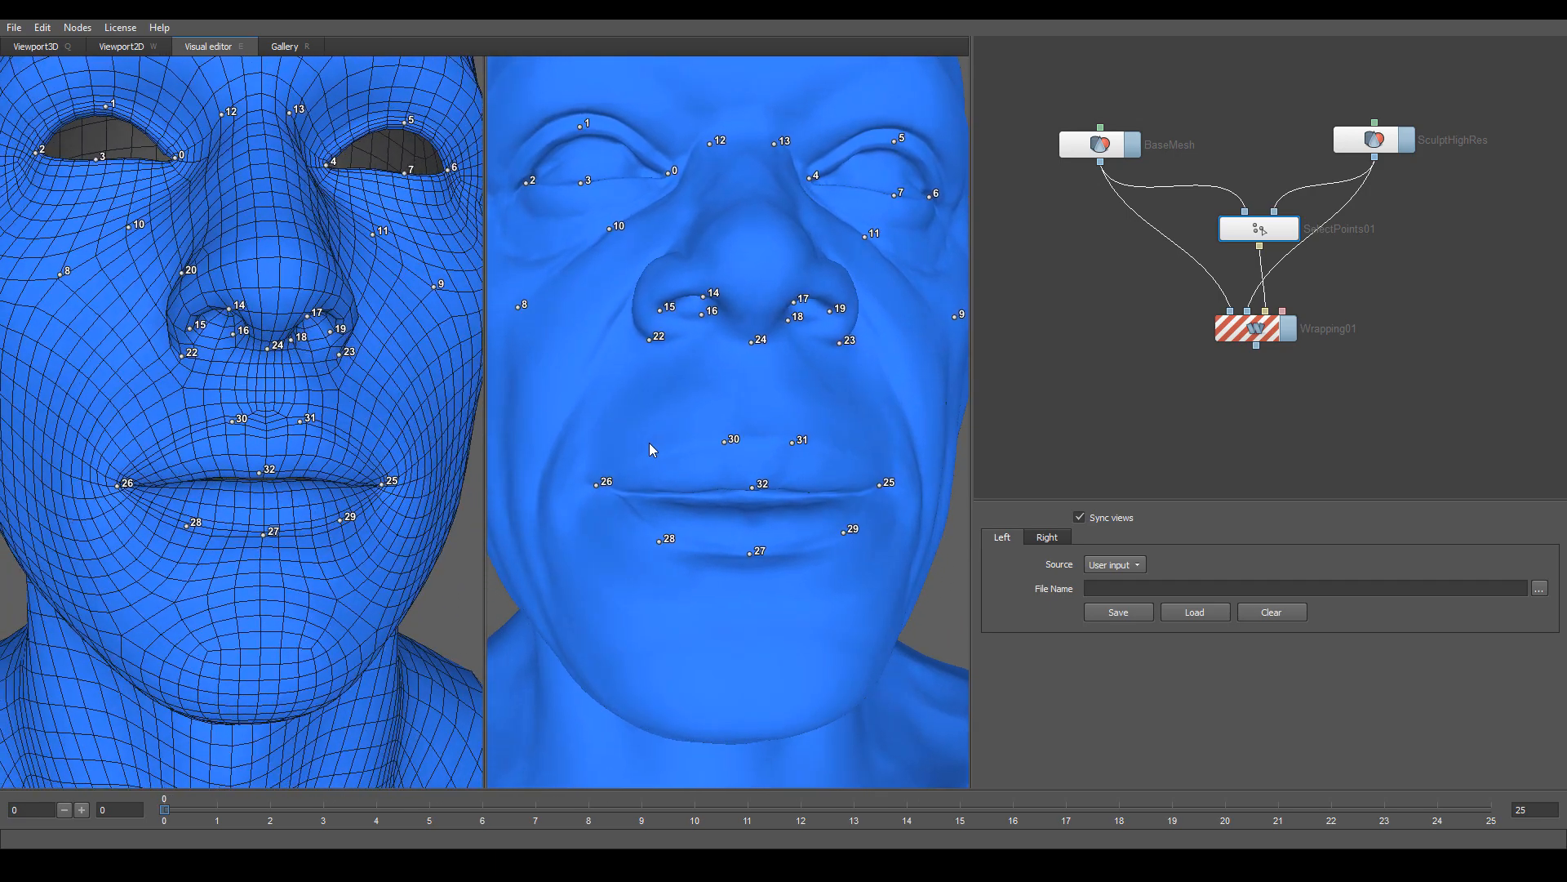
left_click_drag(257, 438, 251, 440)
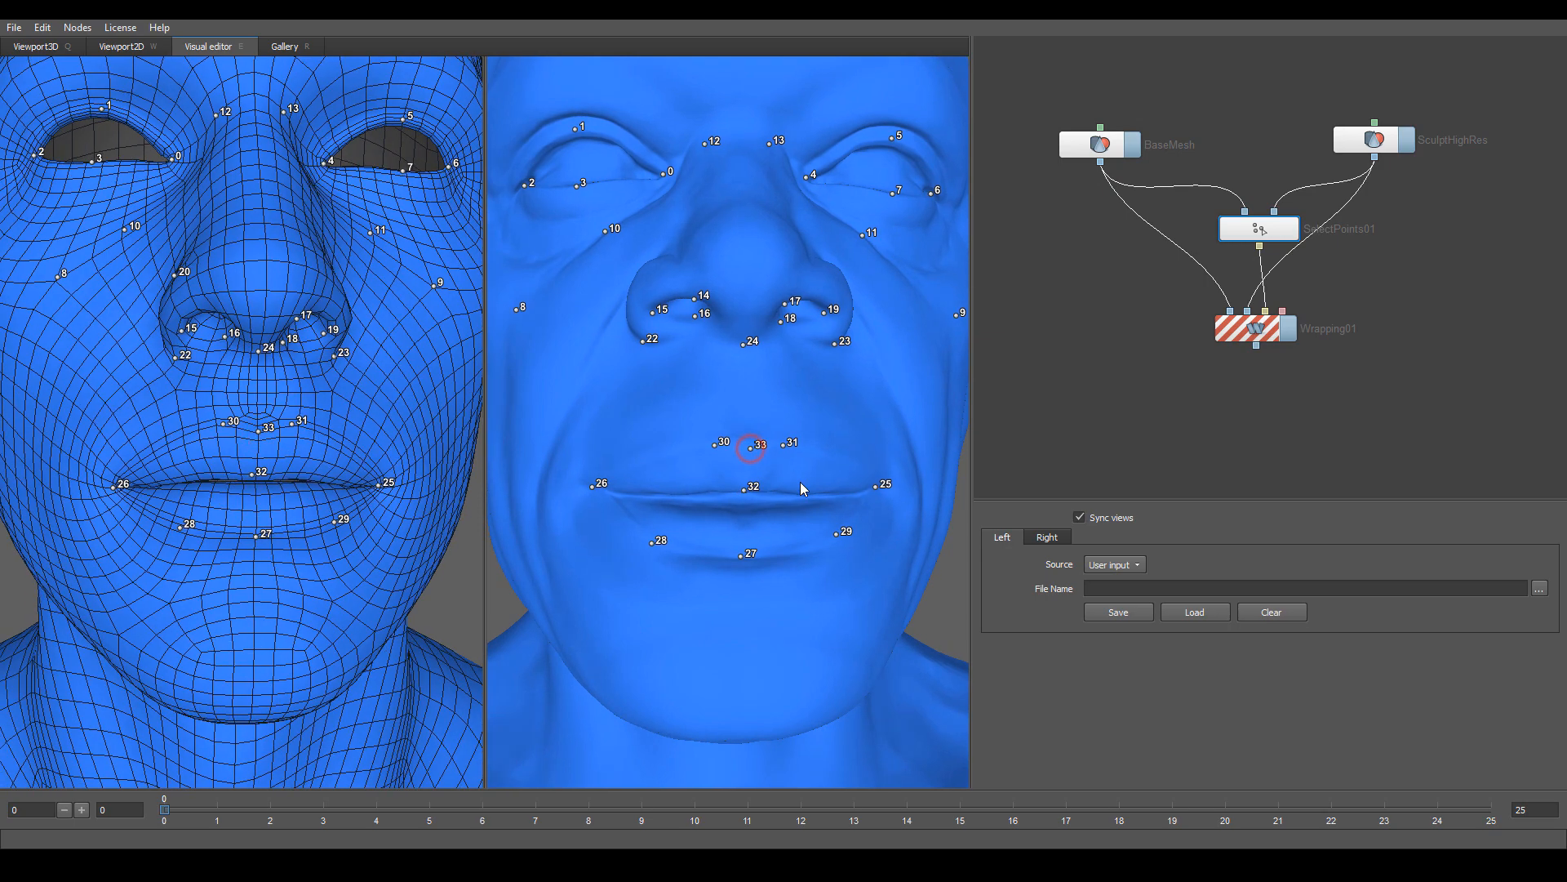
- Add matching point pairs on the upper lip's top edge, between each peak and its mouth corner, on both heads
left_click_drag(800, 483, 750, 532)
scroll(814, 570, "up", 3)
scroll(702, 506, "down", 4)
scroll(380, 433, "up", 1)
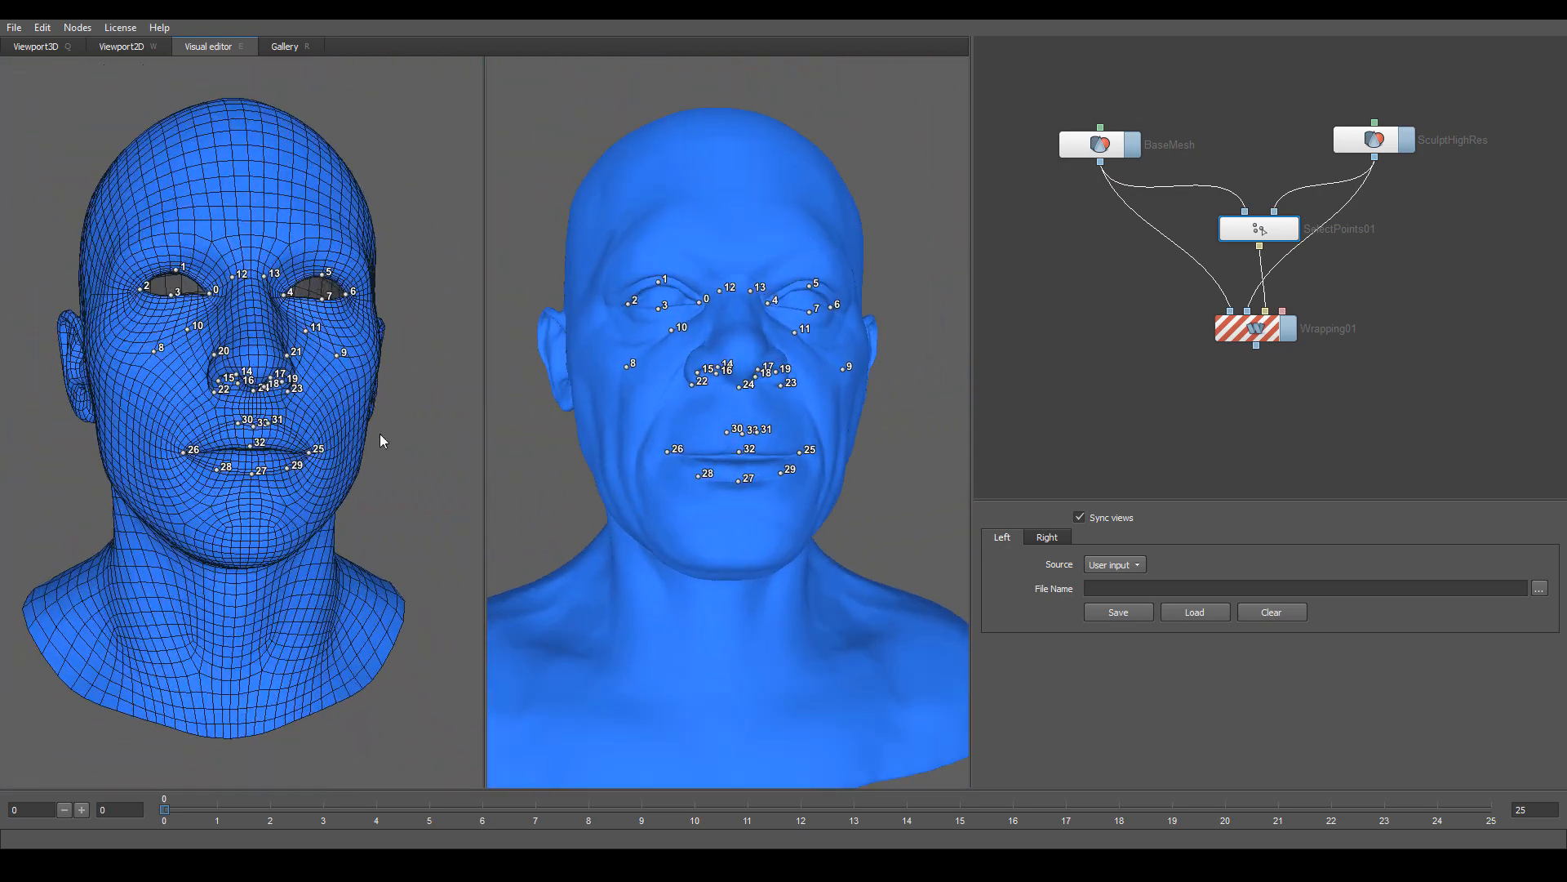
right_click_drag(739, 430, 767, 462)
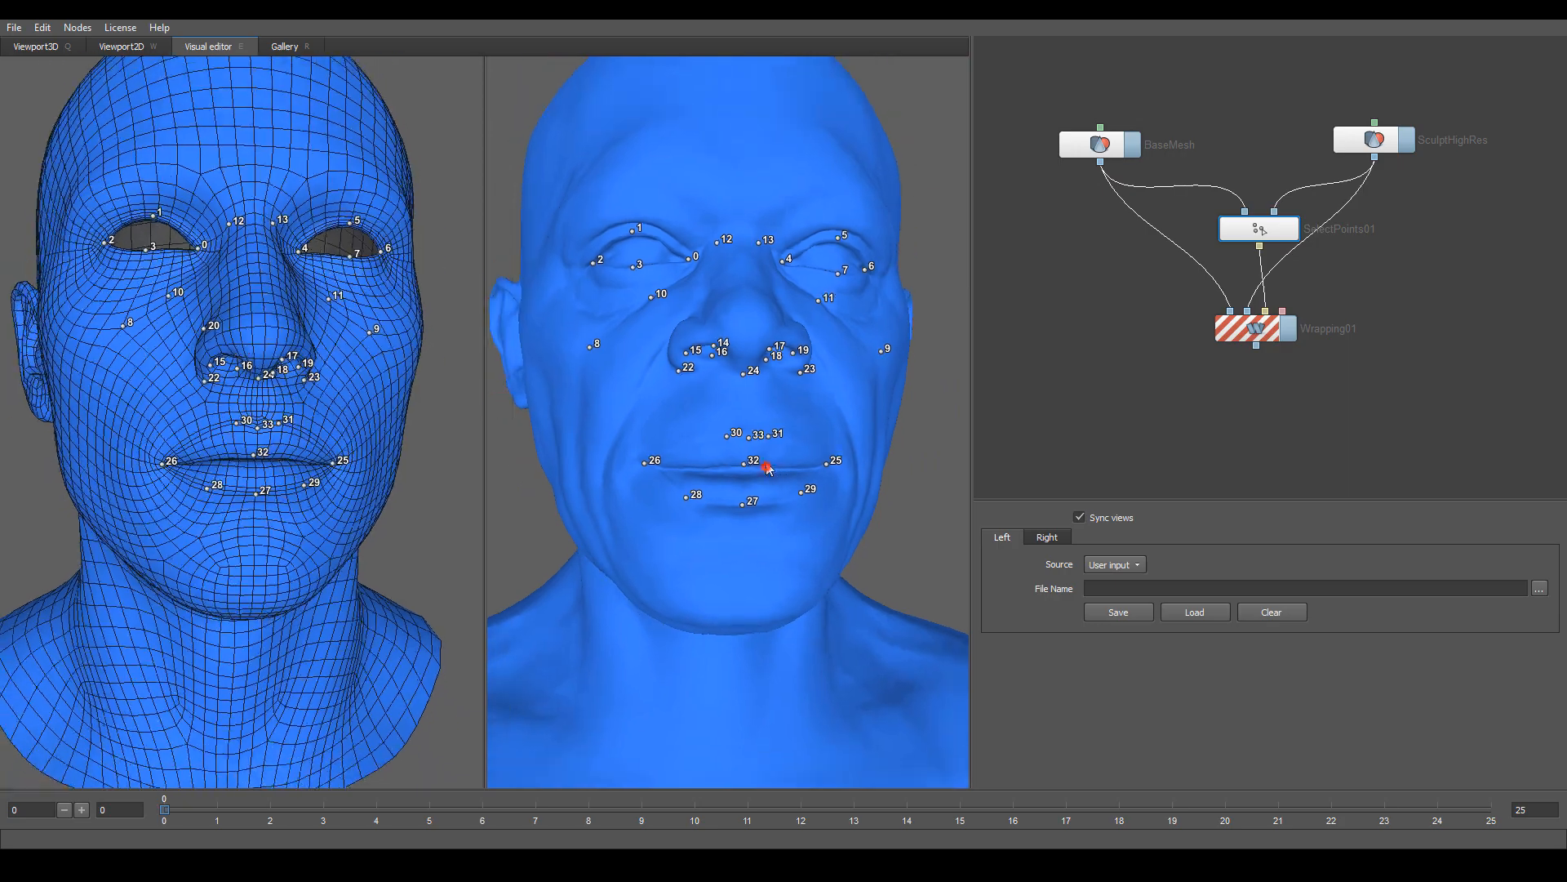
left_click_drag(766, 462, 759, 431)
right_click_drag(759, 431, 795, 512)
mouse_move(796, 511)
left_mouse_down()
mouse_move(791, 490)
mouse_move(852, 487)
mouse_move(753, 529)
mouse_move(795, 560)
mouse_move(766, 581)
mouse_move(757, 470)
mouse_move(776, 526)
left_mouse_up()
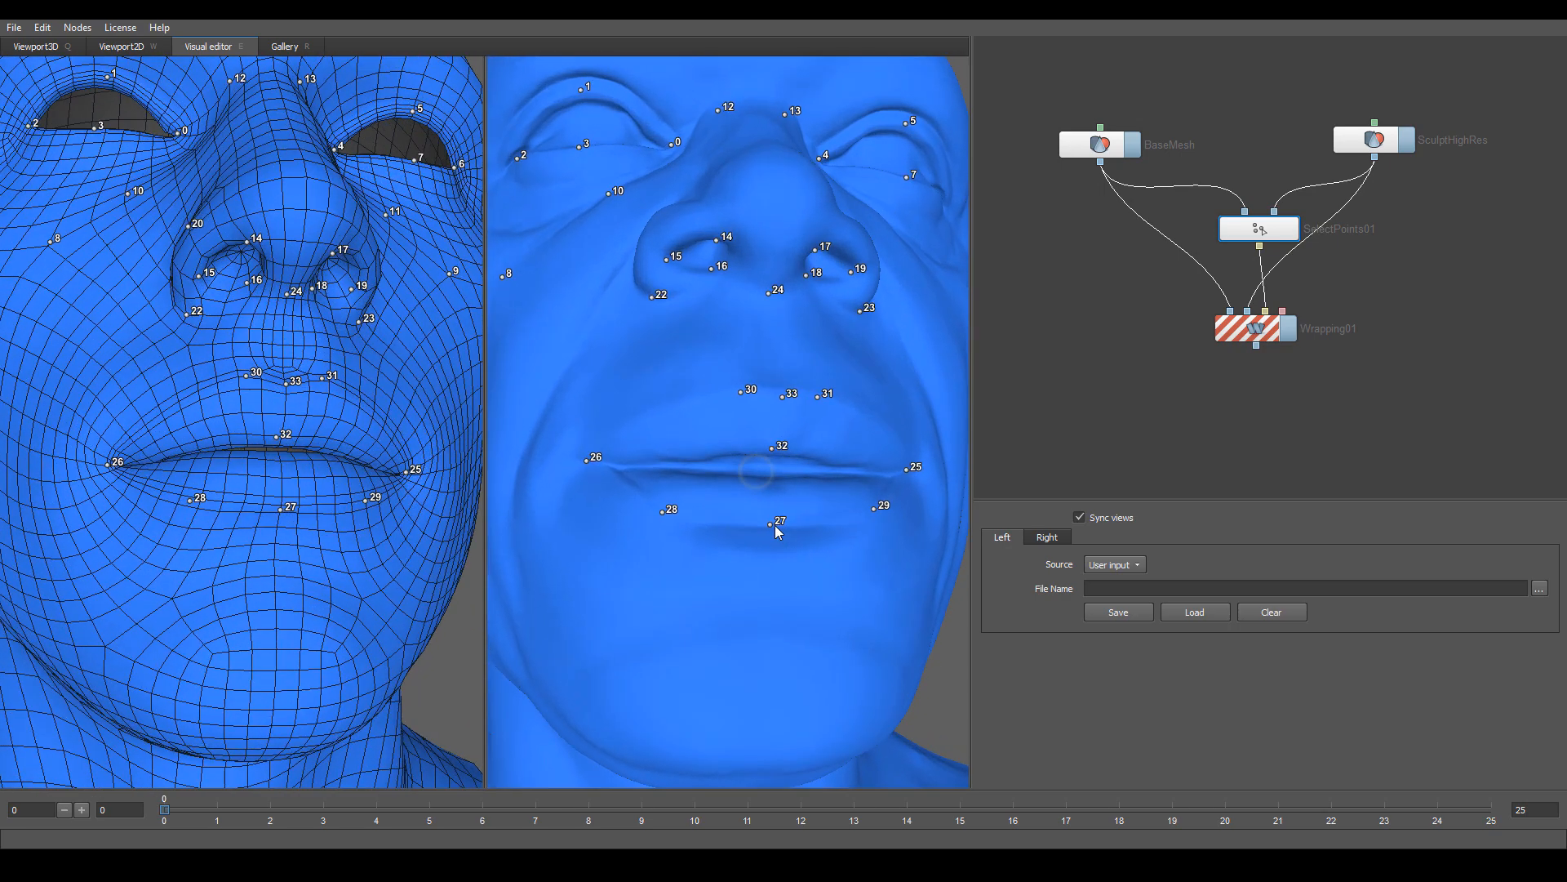
left_click(682, 409)
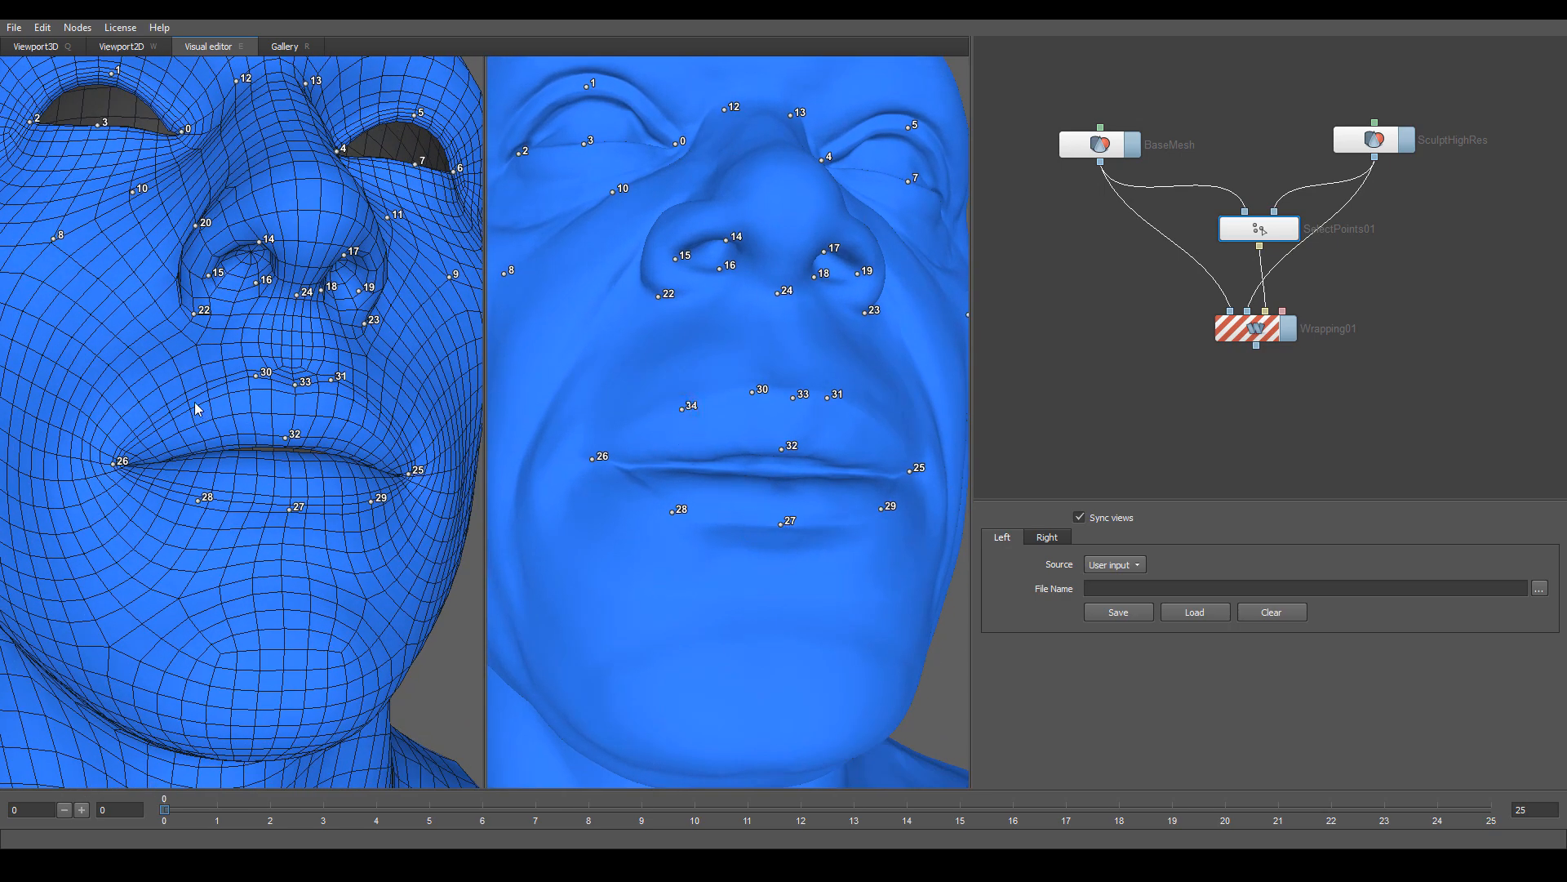
scroll(543, 428, "down", 3)
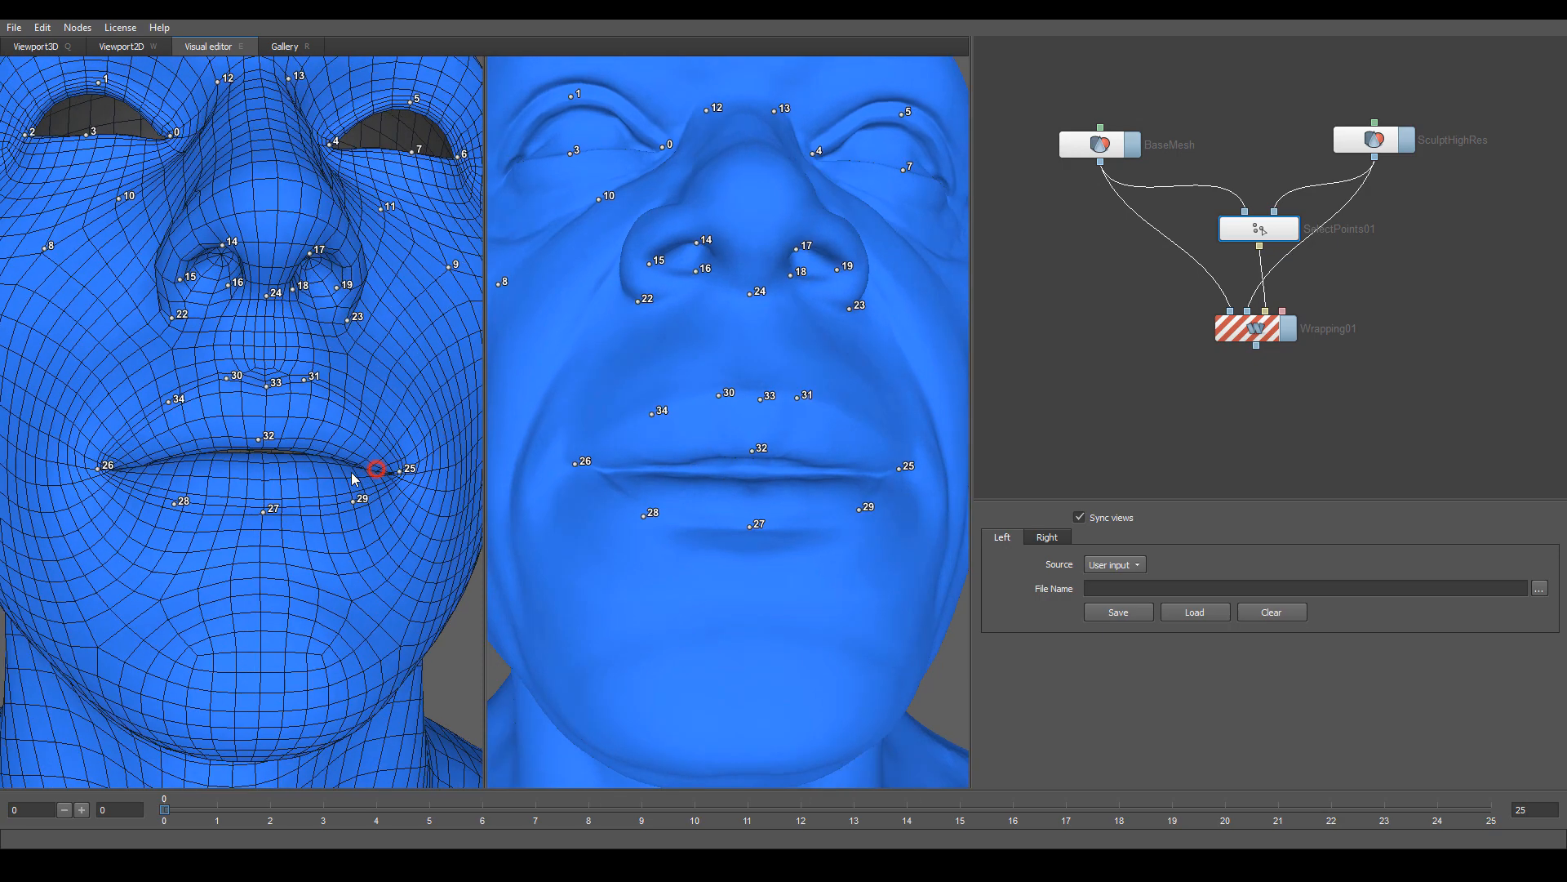
left_click(348, 426)
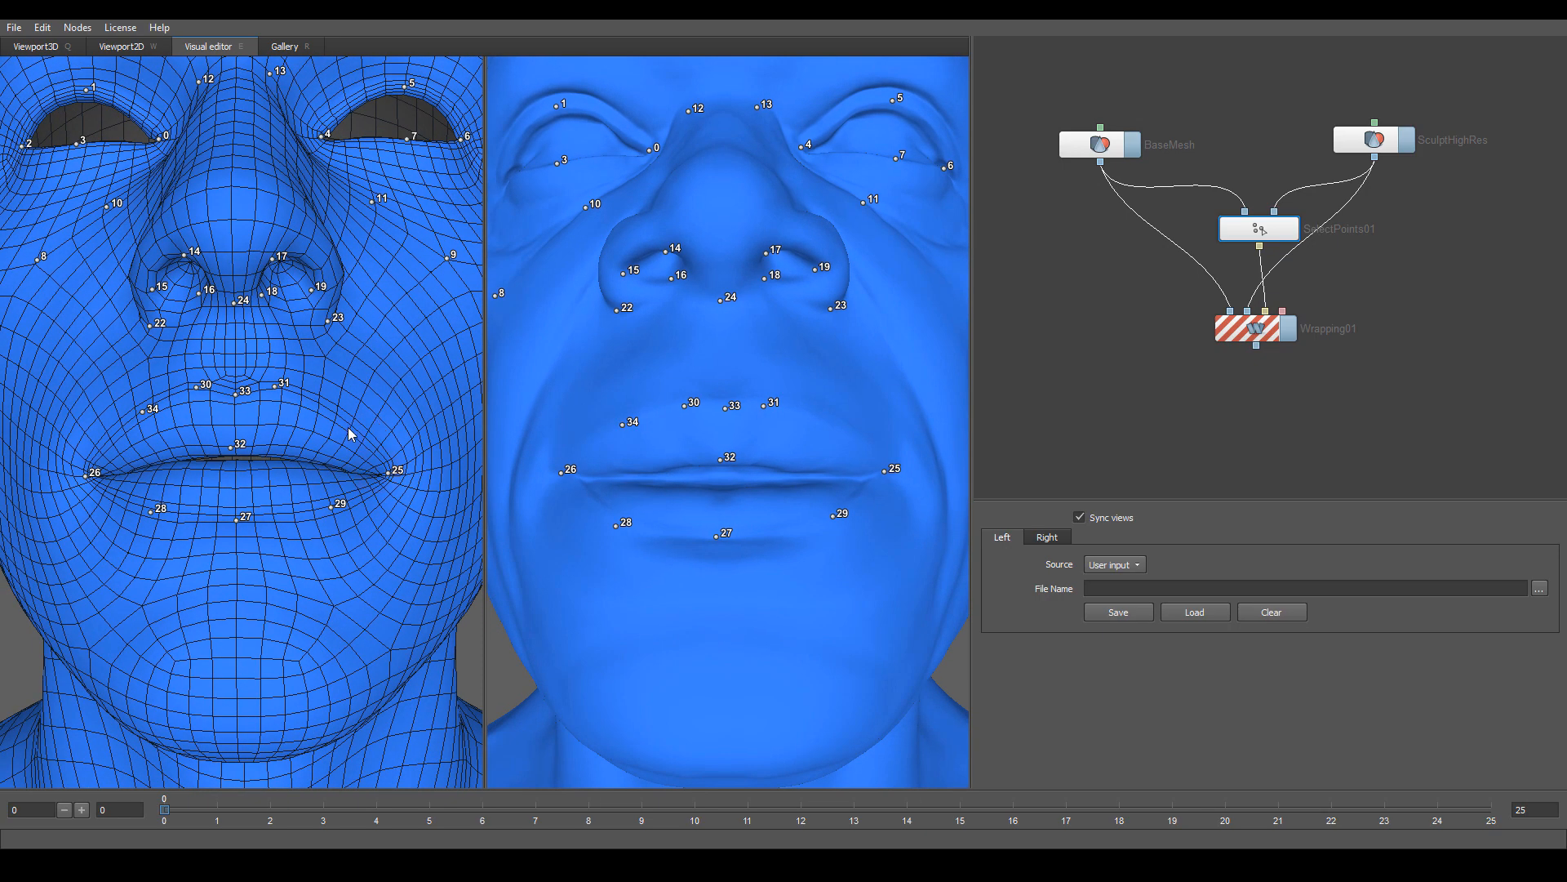
left_click(836, 432)
- Inspect the placed mouth points on both heads from several angles and distances
scroll(833, 501, "down", 4)
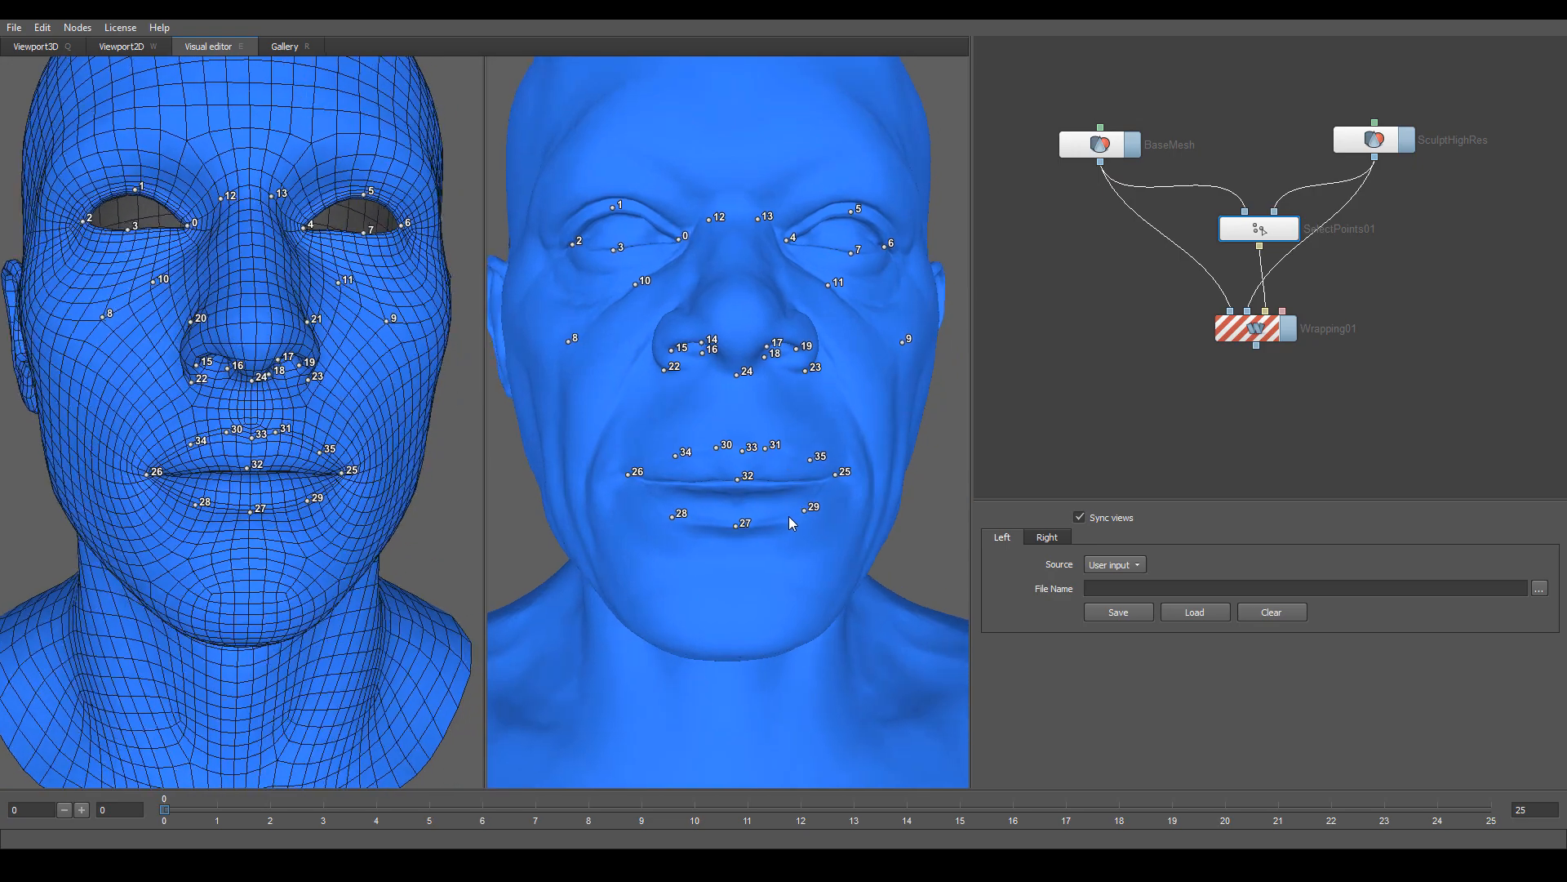
scroll(844, 570, "up", 5)
scroll(850, 582, "down", 2)
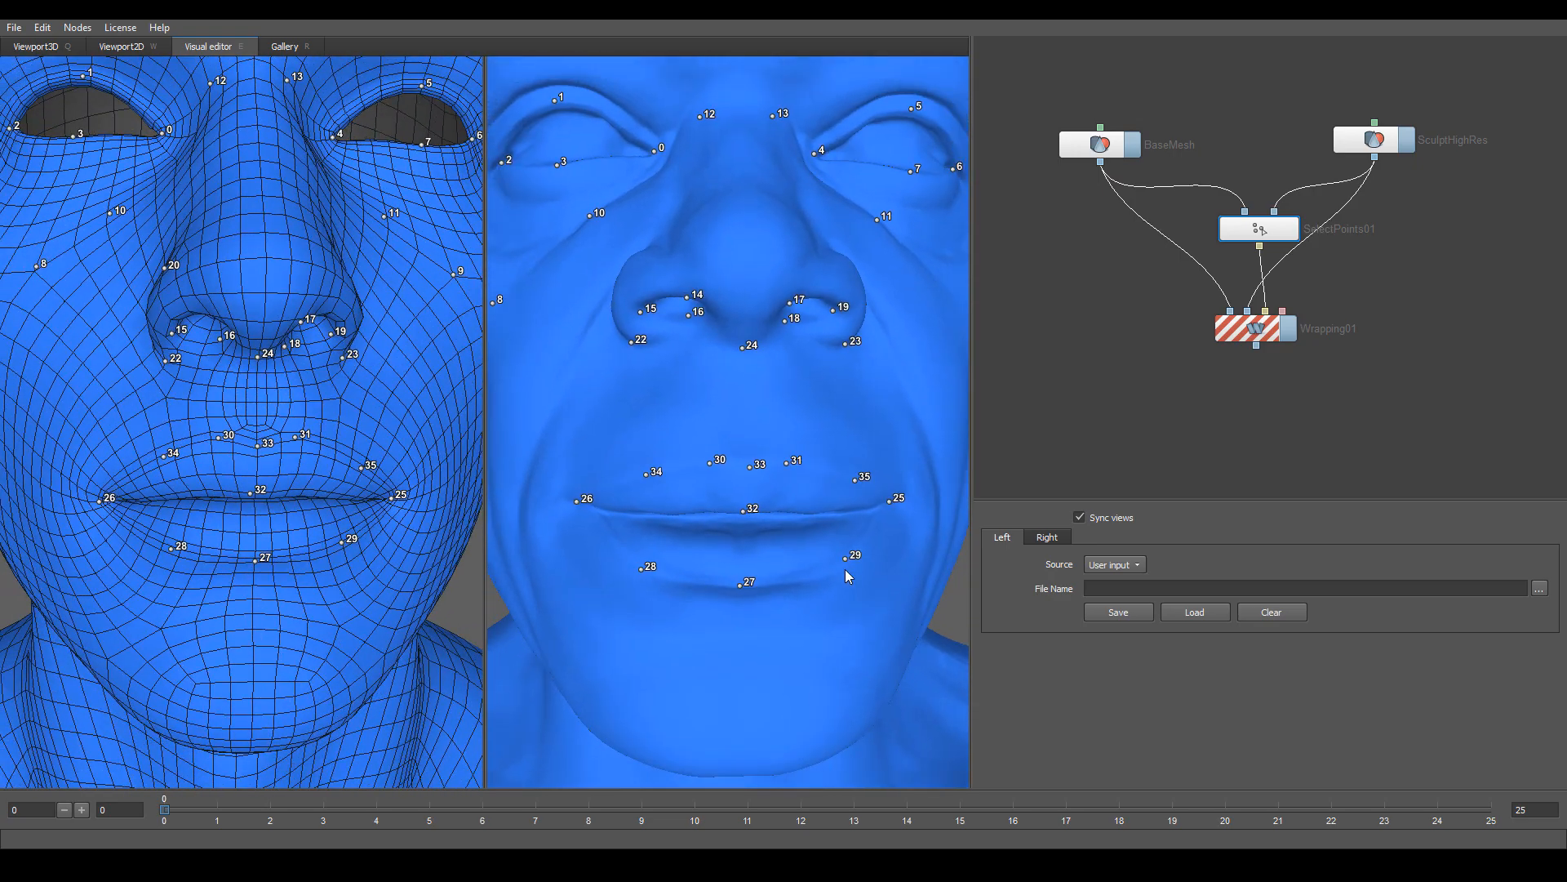
left_click_drag(846, 570, 821, 536)
scroll(827, 557, "down", 1)
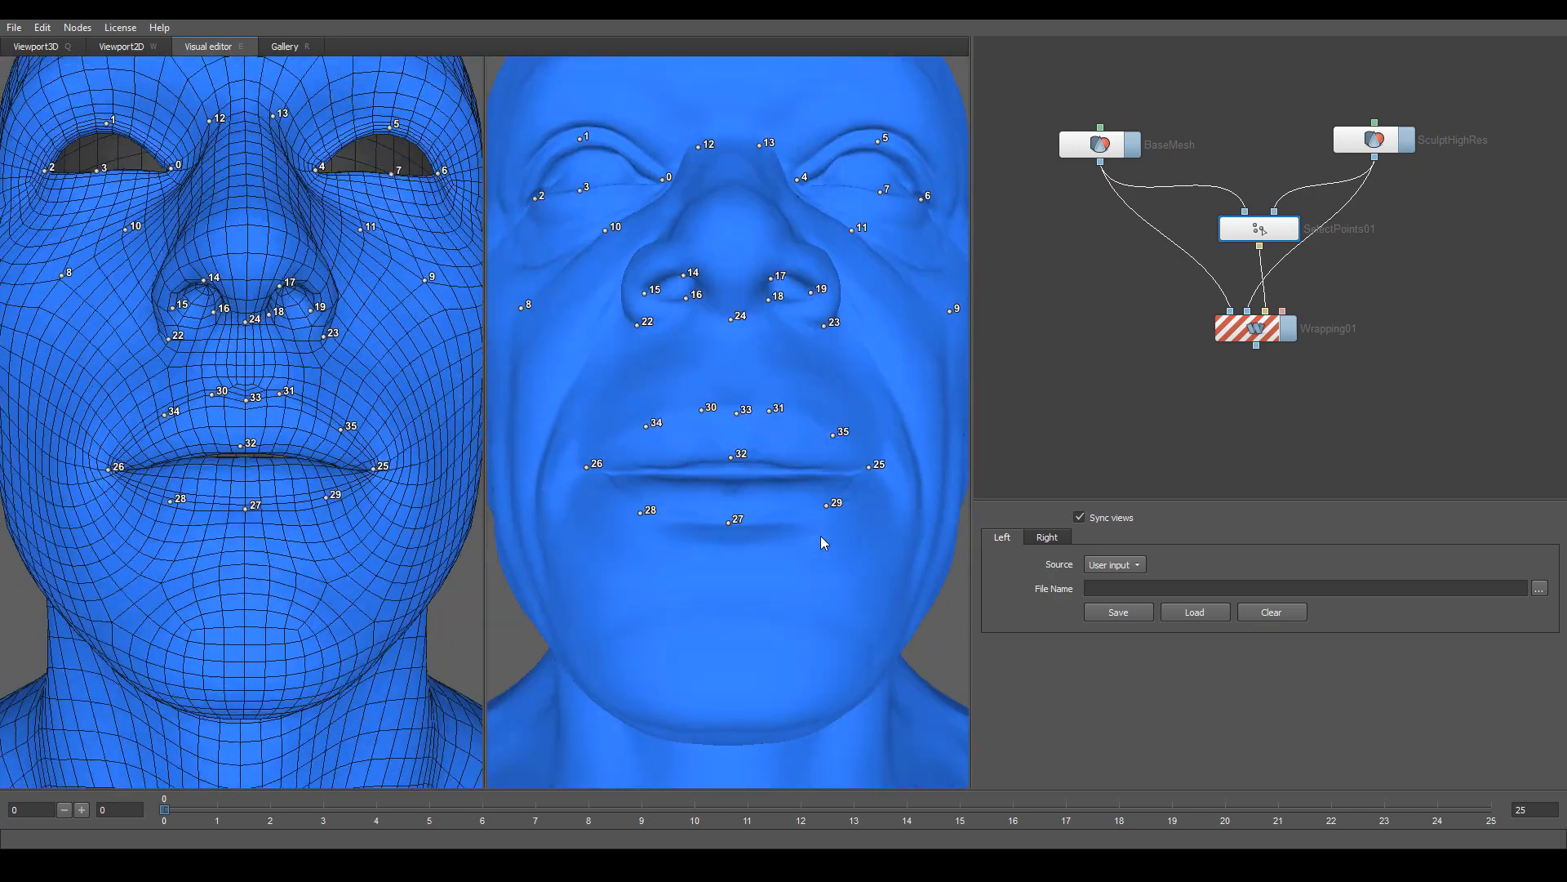
scroll(820, 536, "down", 3)
left_click_drag(735, 445, 771, 428)
scroll(751, 457, "up", 3)
left_click_drag(735, 500, 723, 538)
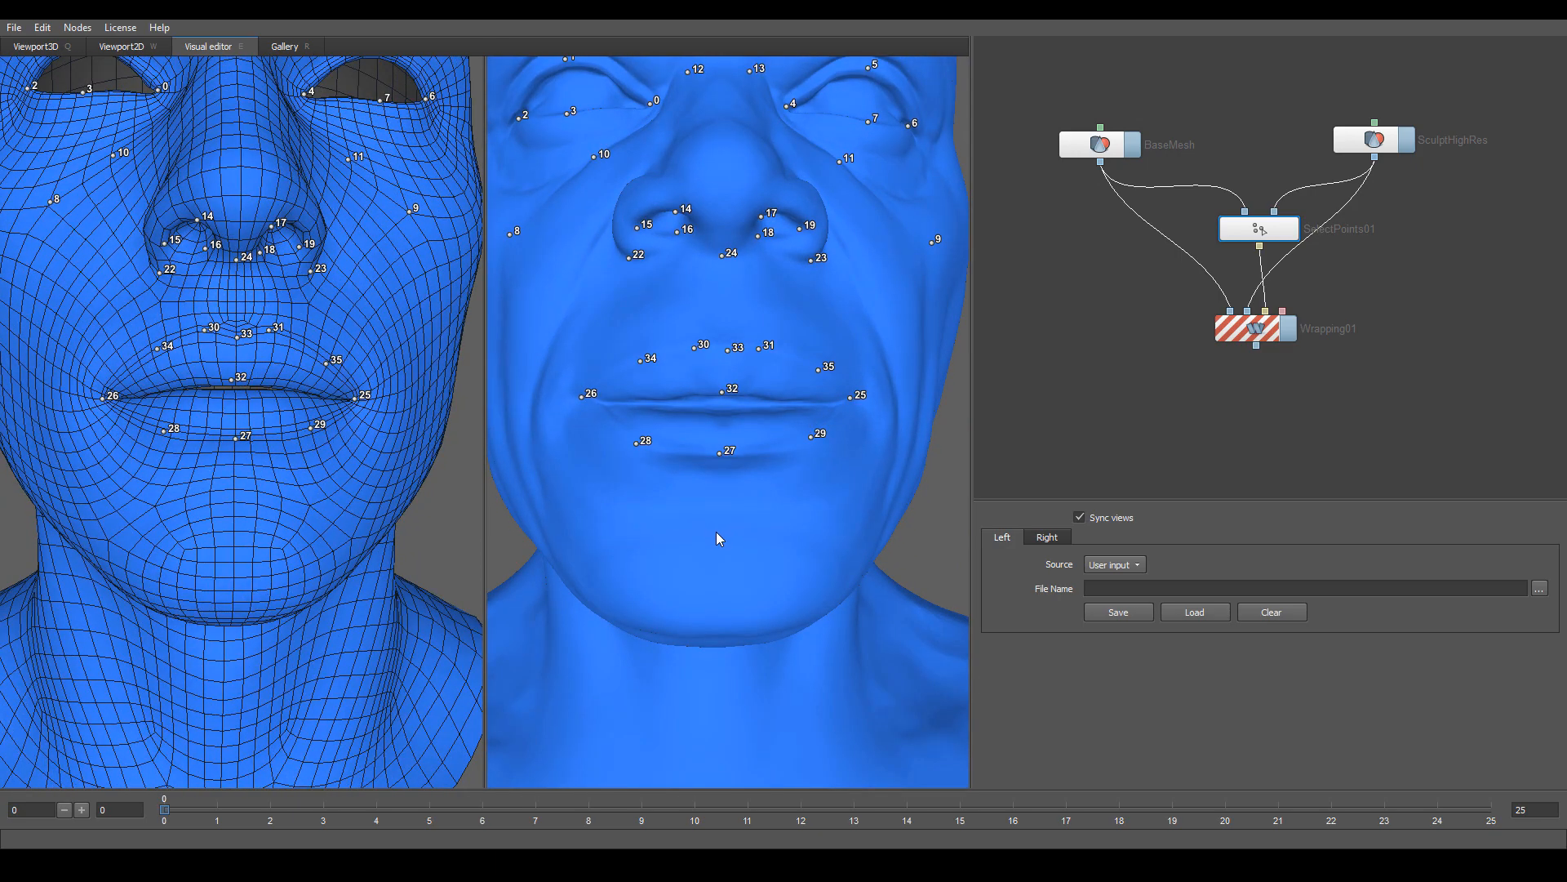
scroll(362, 512, "down", 2)
left_click_drag(361, 513, 318, 513)
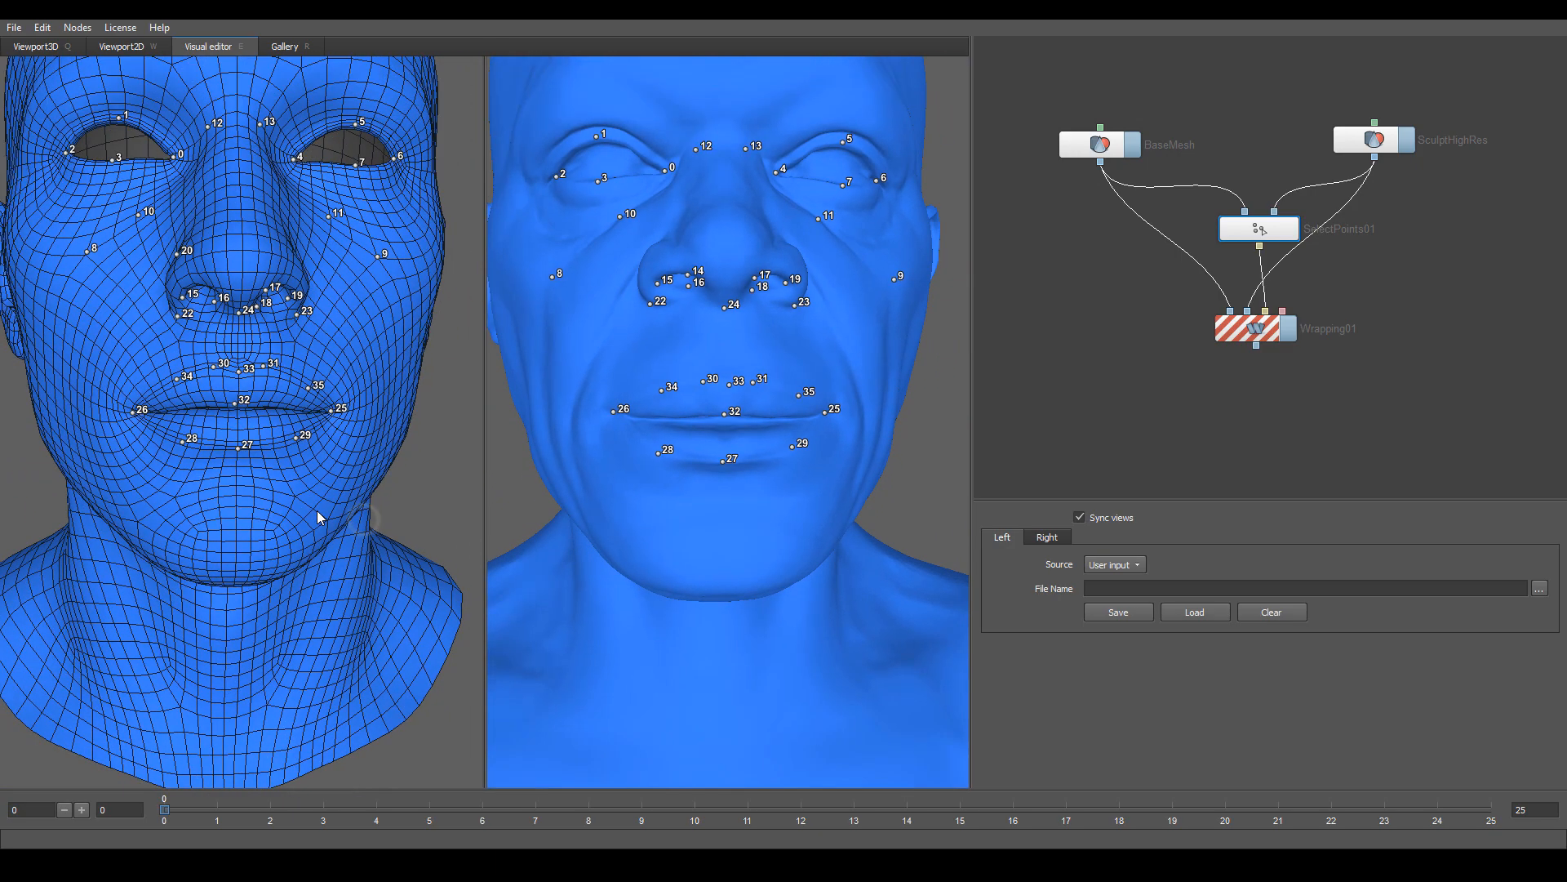
scroll(322, 500, "down", 2)
middle_click_drag(326, 490, 334, 578)
left_click_drag(334, 578, 336, 581)
middle_click_drag(333, 555, 325, 602)
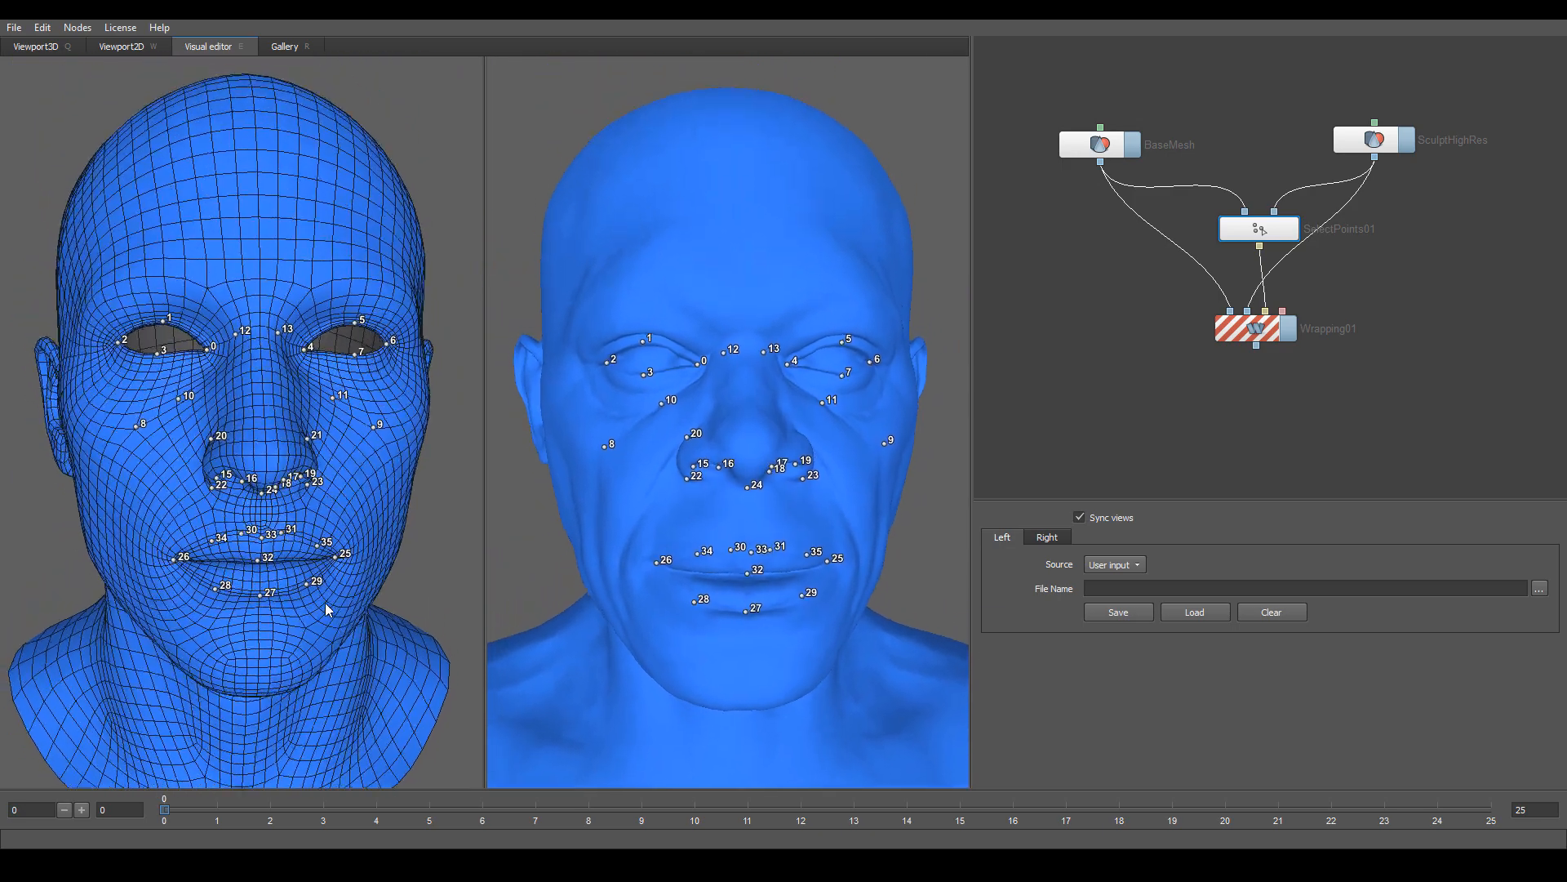
left_click_drag(325, 602, 300, 517)
- Add matching point pairs on both sides of the chin, below the lower lip, on both heads
scroll(760, 679, "up", 4)
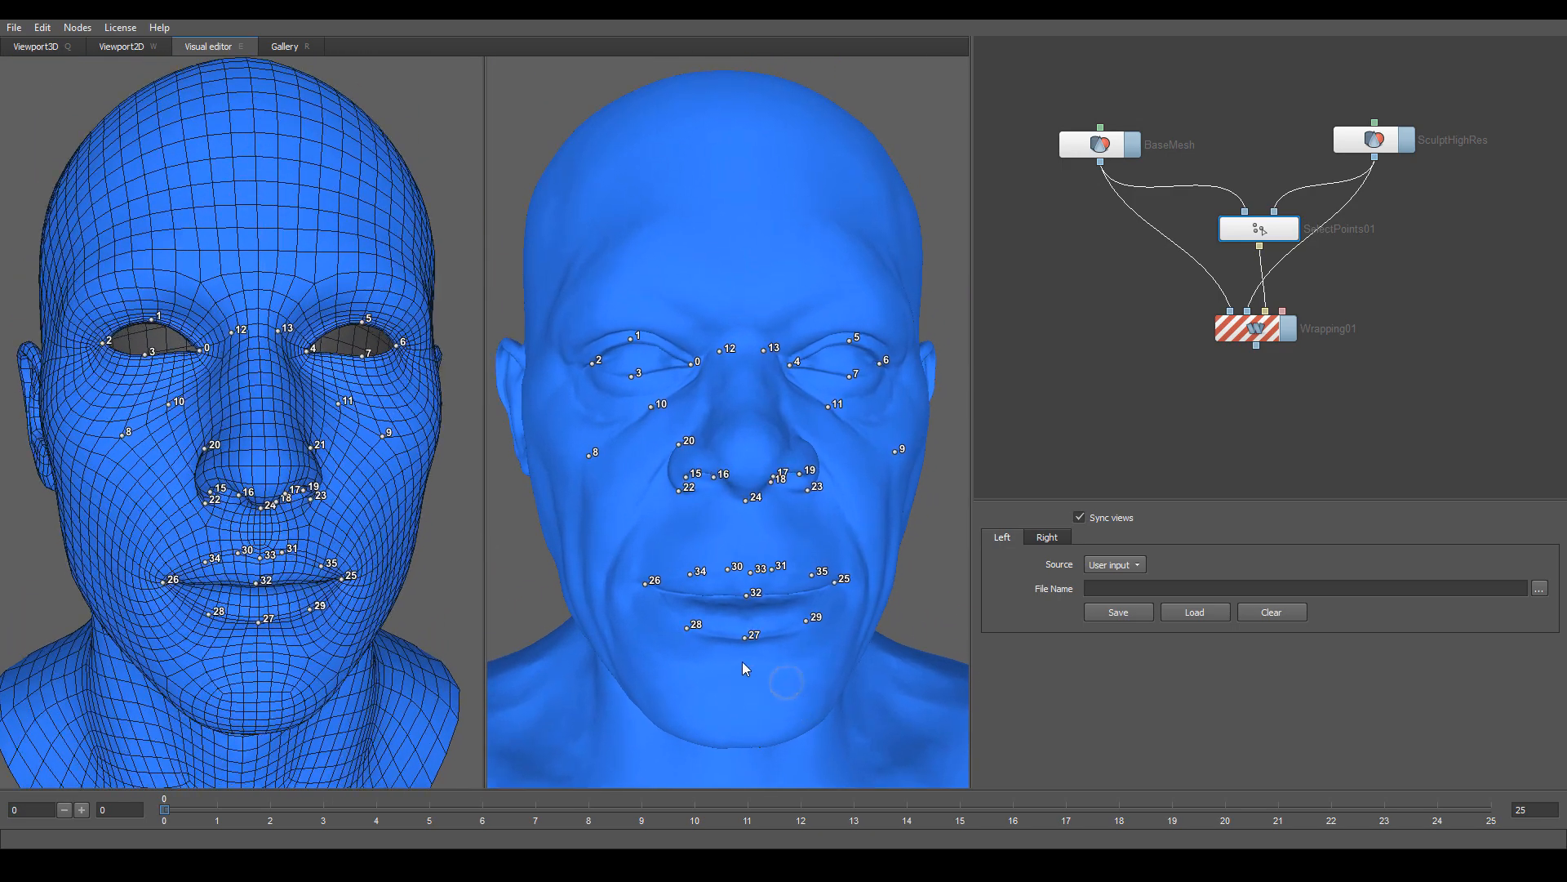
left_click(154, 572)
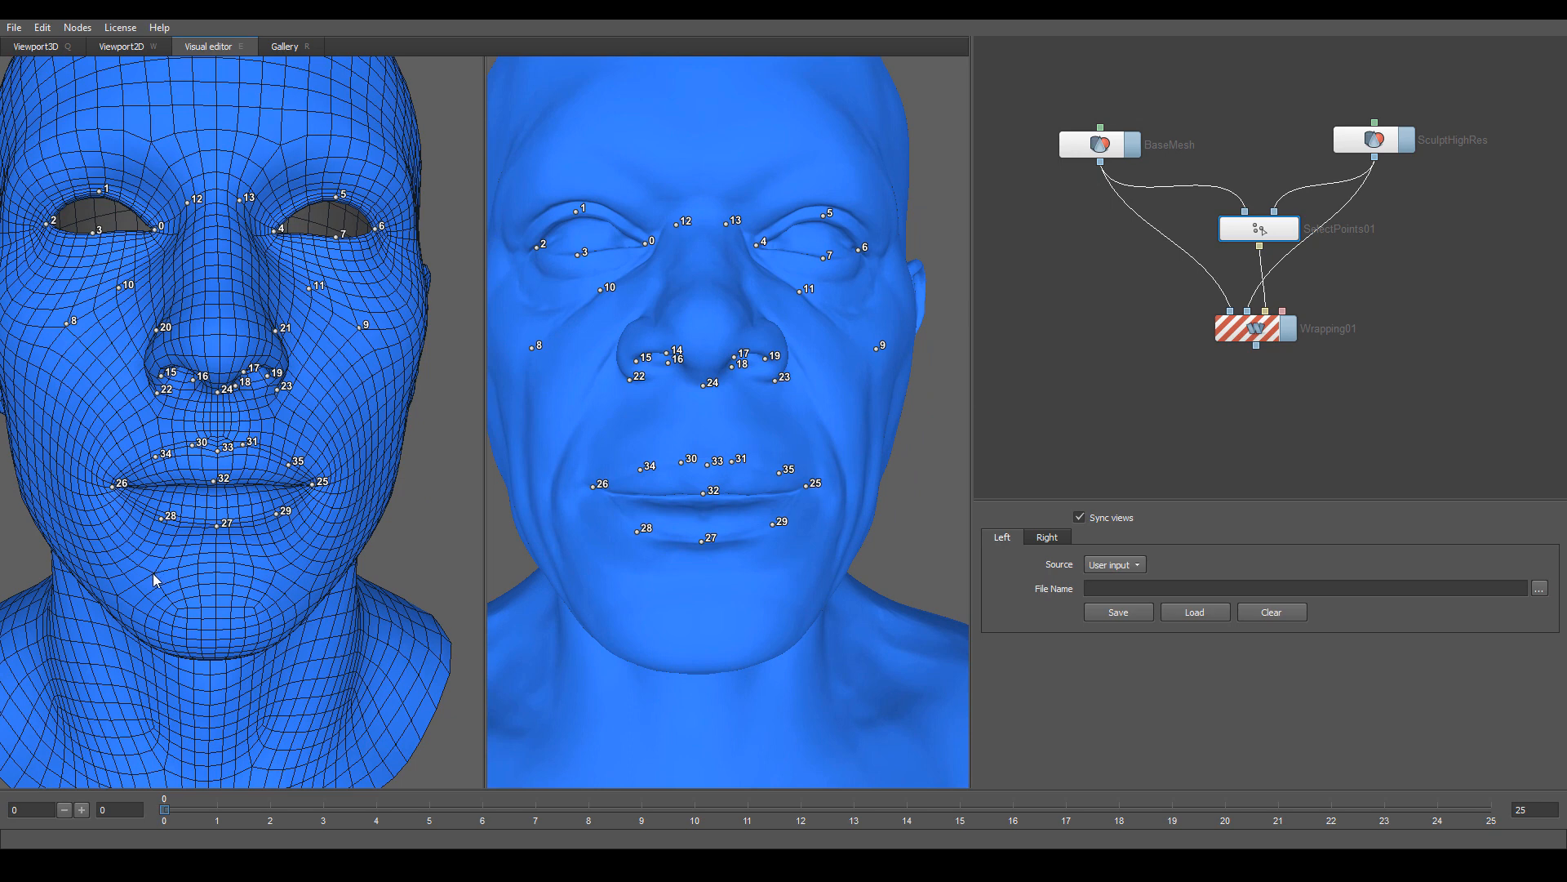
left_click(650, 599)
left_click(275, 572)
- Add matching point pairs on the underside of the jaw, where it meets the neck on each side, on both heads
left_click_drag(228, 658, 281, 530)
left_click_drag(729, 580, 696, 560)
left_click_drag(143, 539, 155, 535)
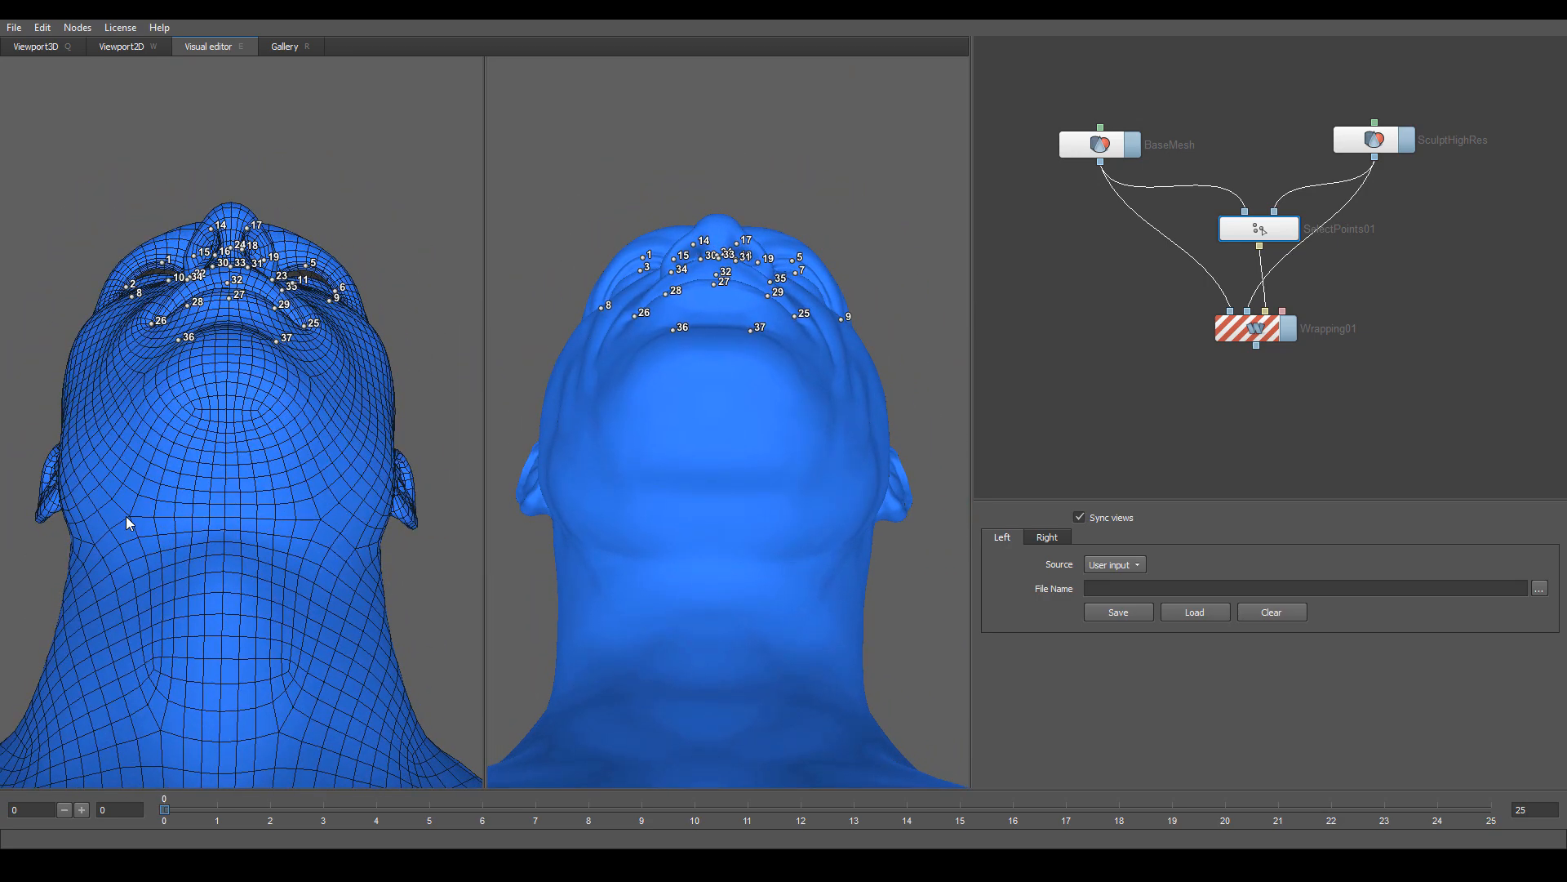
left_click(131, 516)
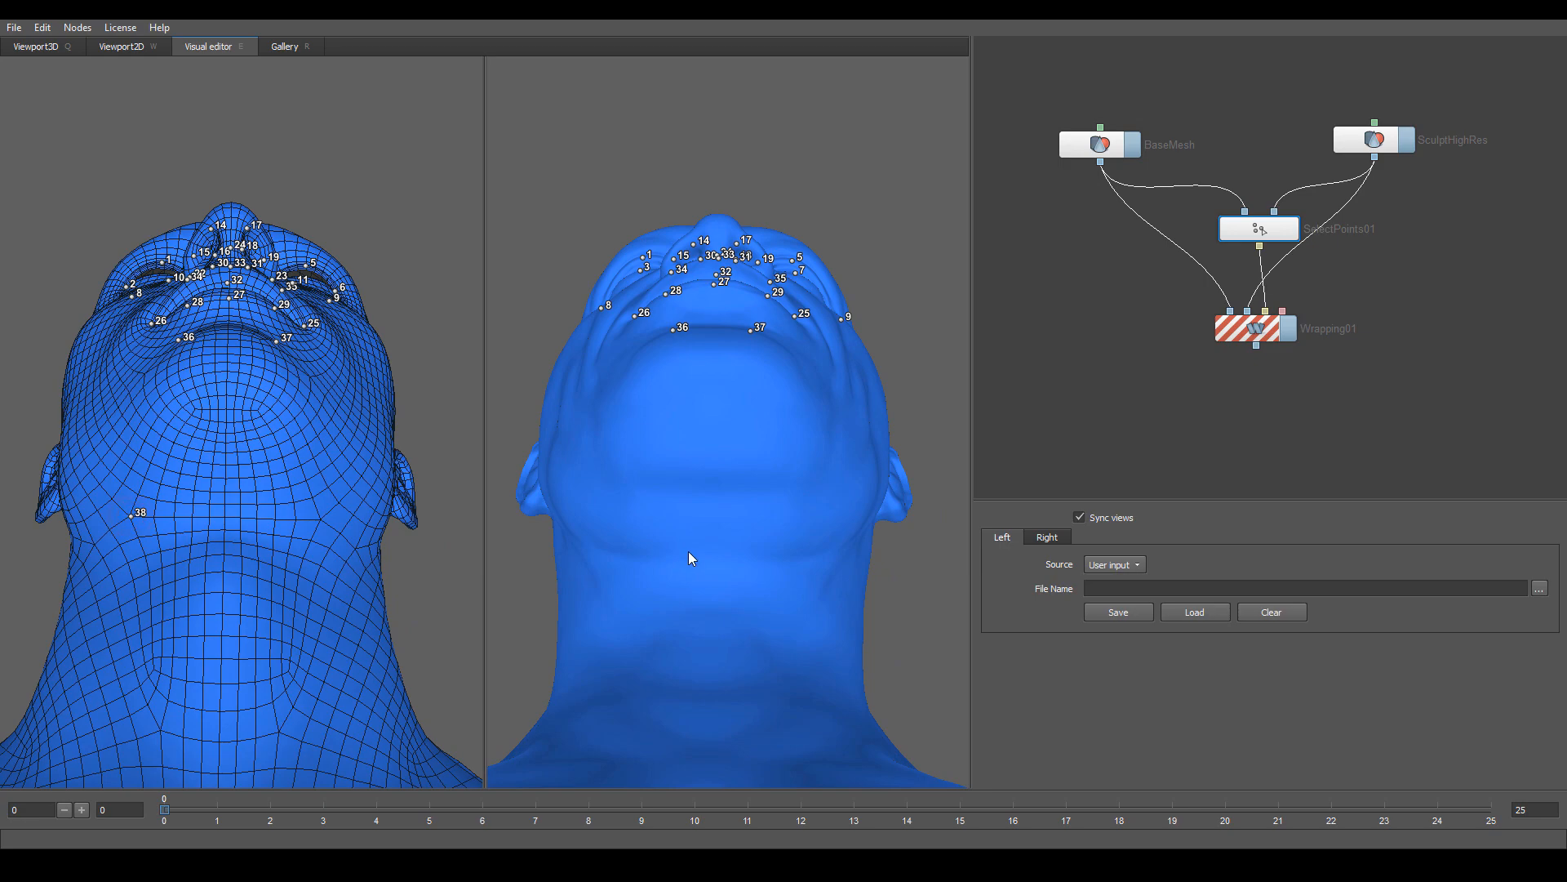
left_click(639, 552)
left_click(321, 521)
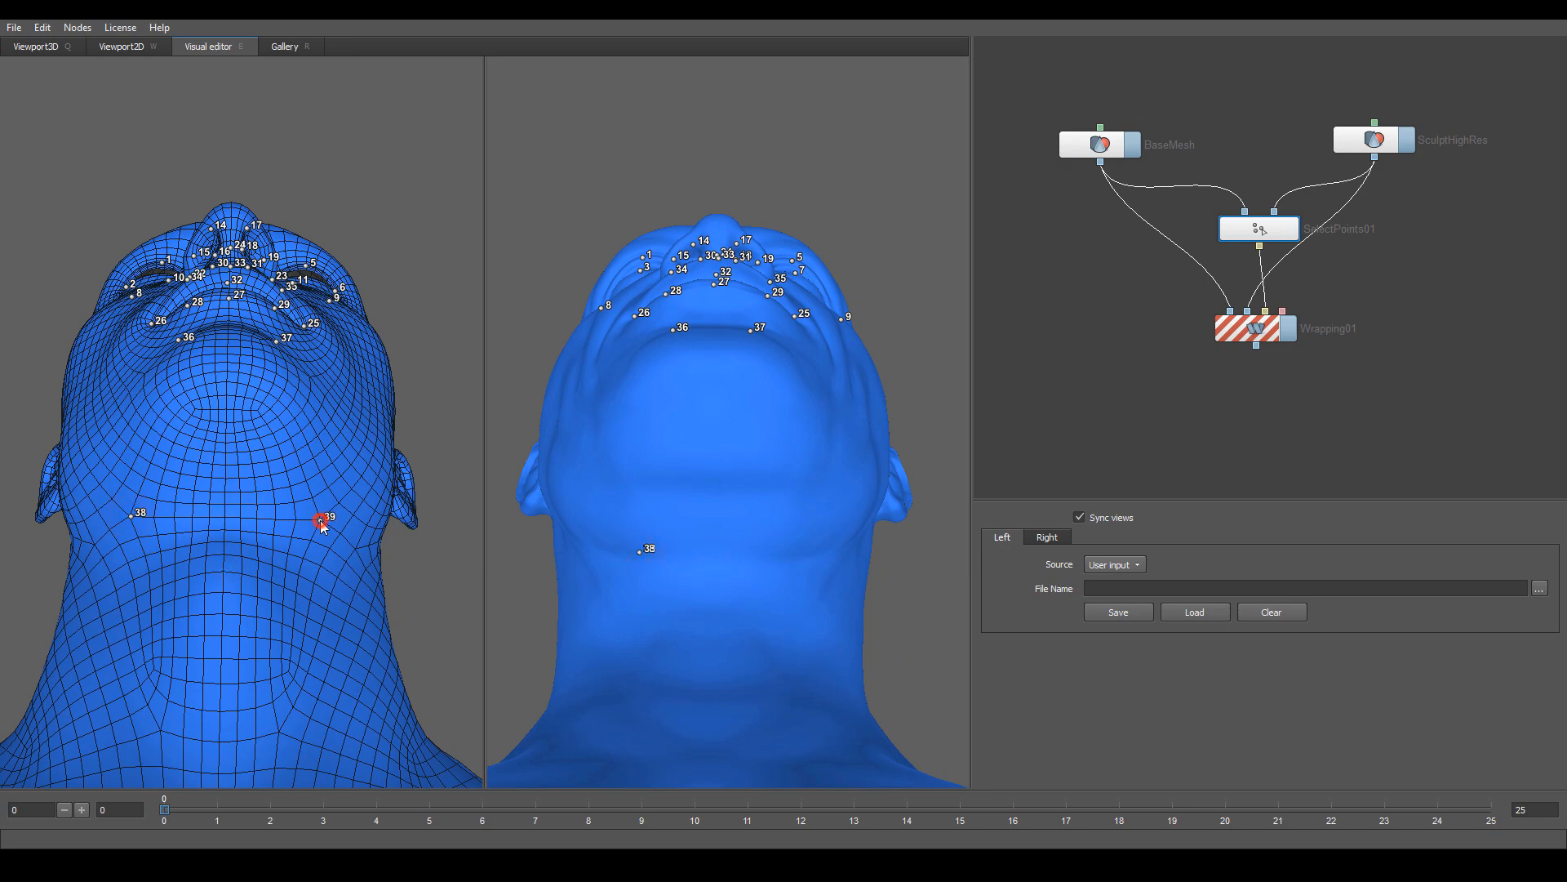
left_click(796, 561)
- Add matching point pairs at the right and left jaw angles below the ears on both heads
left_click_drag(848, 527, 730, 633)
scroll(718, 627, "down", 4)
left_click_drag(650, 583, 547, 469)
left_click_drag(643, 464, 641, 452)
mouse_move(559, 535)
left_mouse_down()
mouse_move(599, 532)
mouse_move(565, 553)
left_mouse_up()
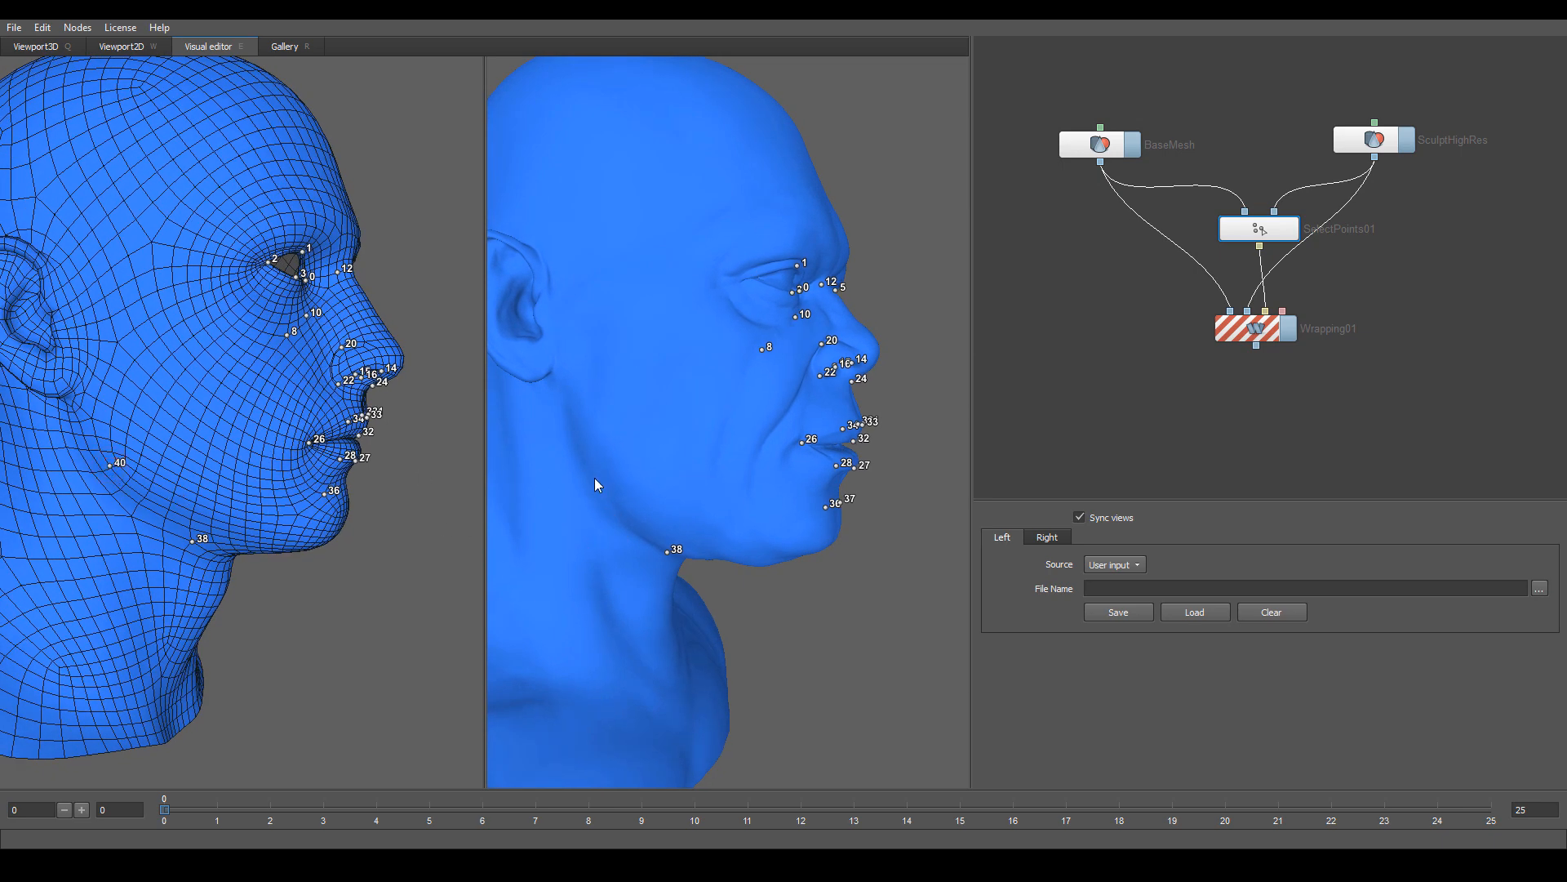
mouse_move(605, 482)
left_mouse_down()
mouse_move(811, 512)
mouse_move(687, 516)
mouse_move(818, 487)
mouse_move(698, 480)
left_mouse_up()
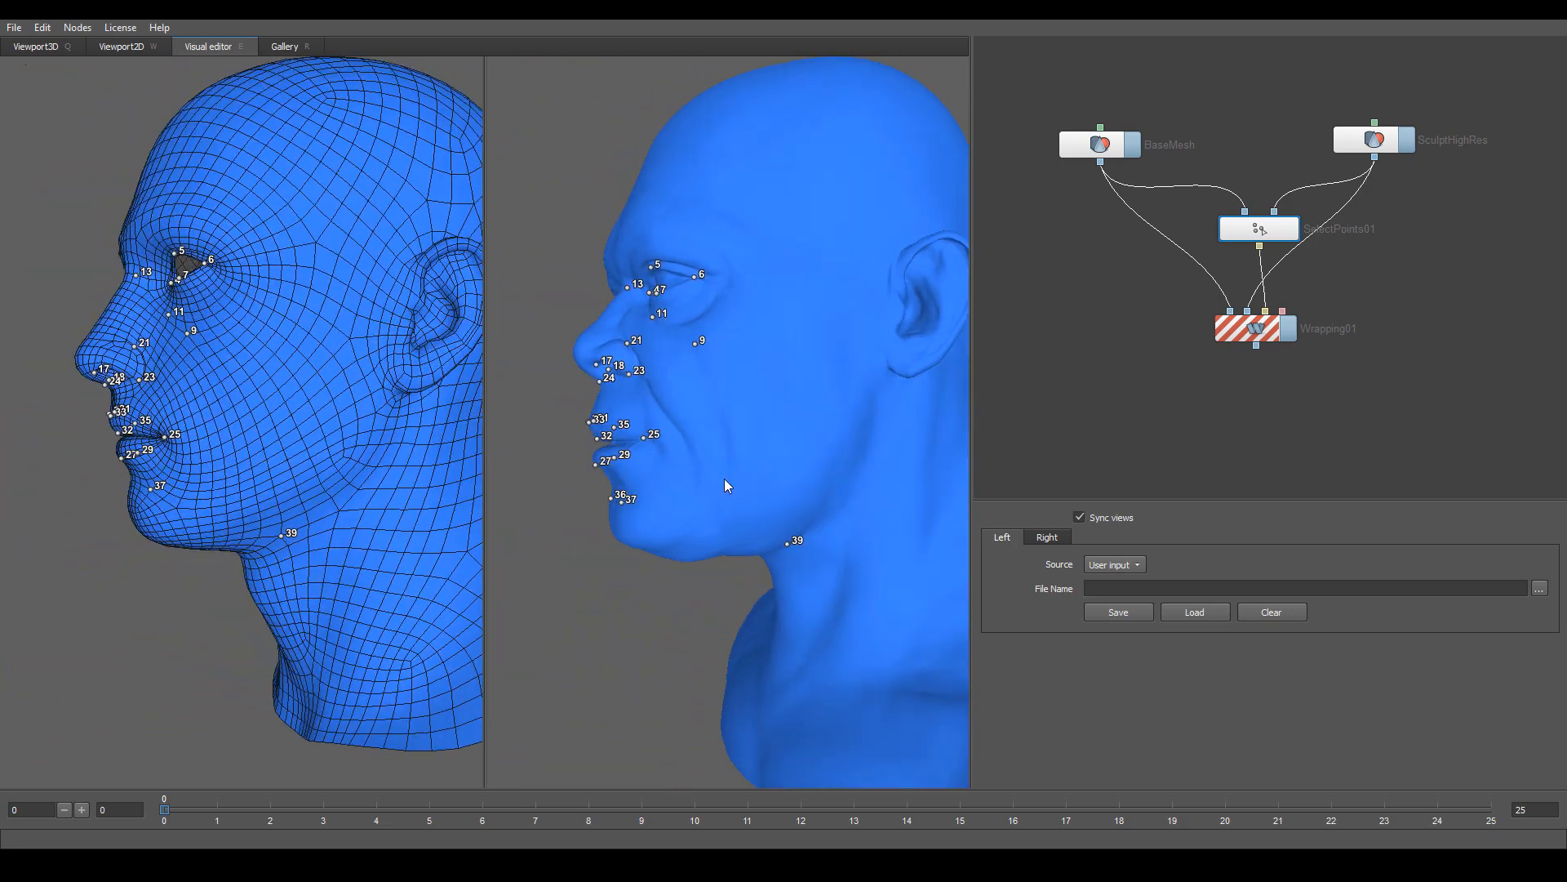
left_click(349, 460)
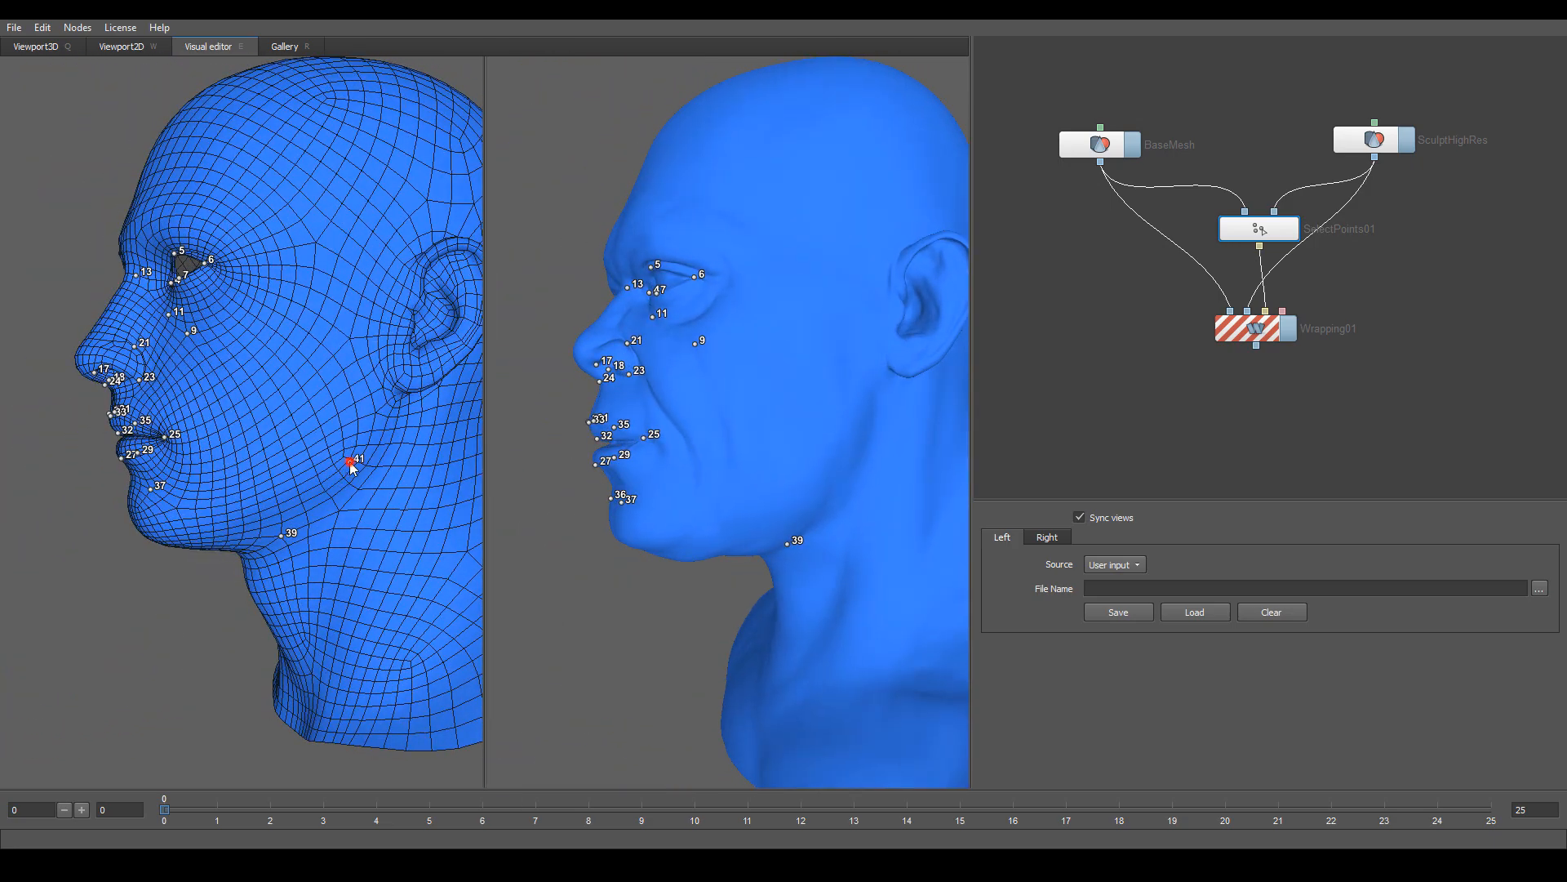
left_click(844, 467)
- Add a matching point pair at the front edge of the right ear, just above the tragus, on both heads
left_click_drag(849, 529, 723, 448)
scroll(675, 480, "up", 3)
scroll(658, 473, "down", 3)
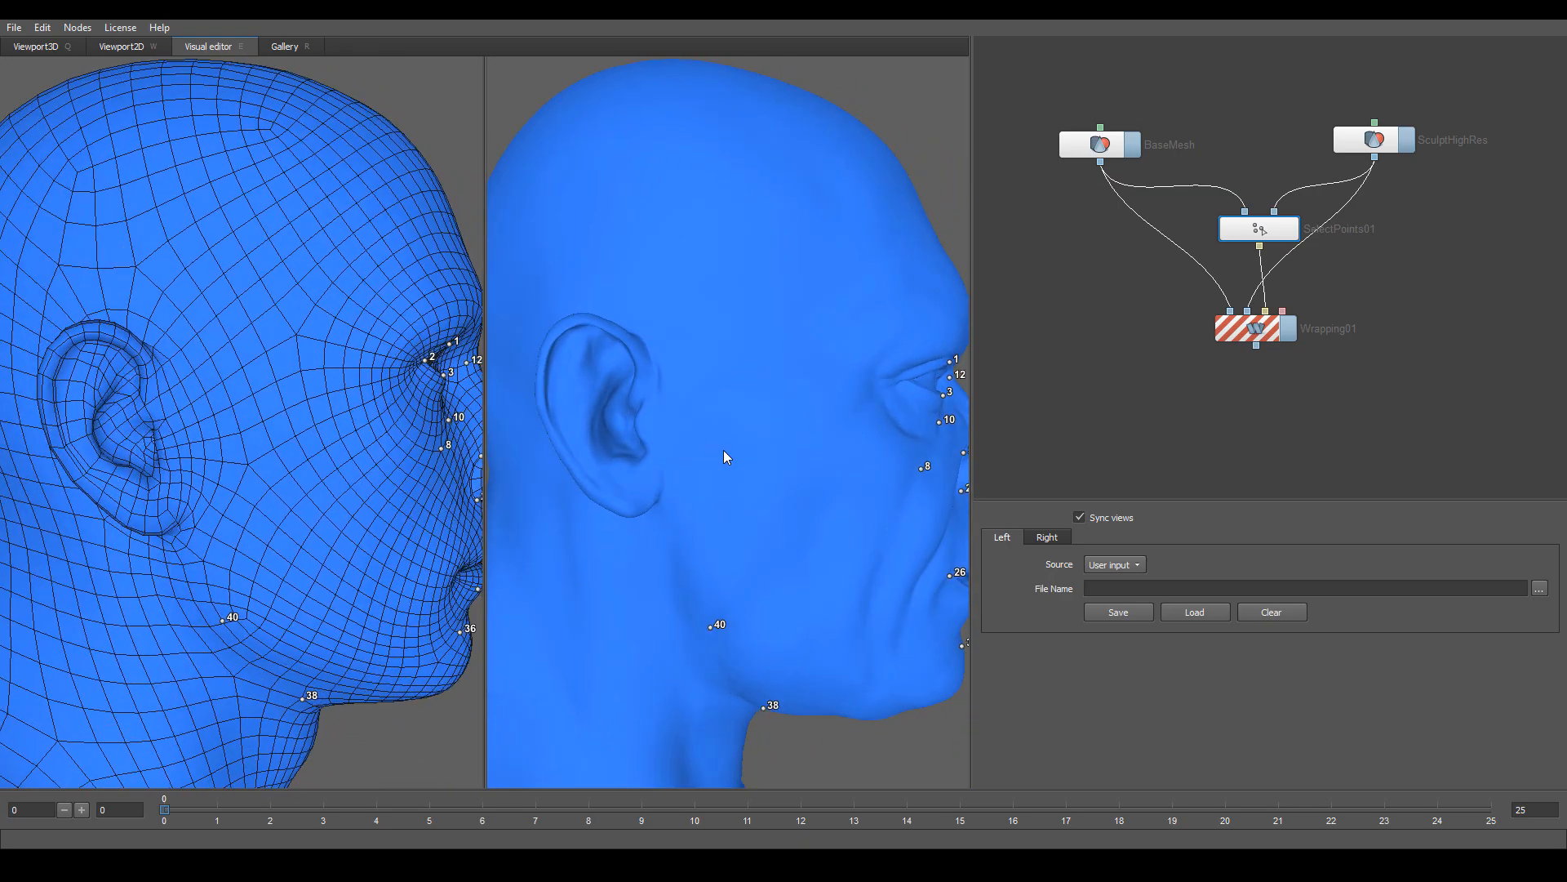
scroll(713, 456, "up", 1)
middle_click_drag(713, 456, 813, 466)
scroll(751, 461, "up", 1)
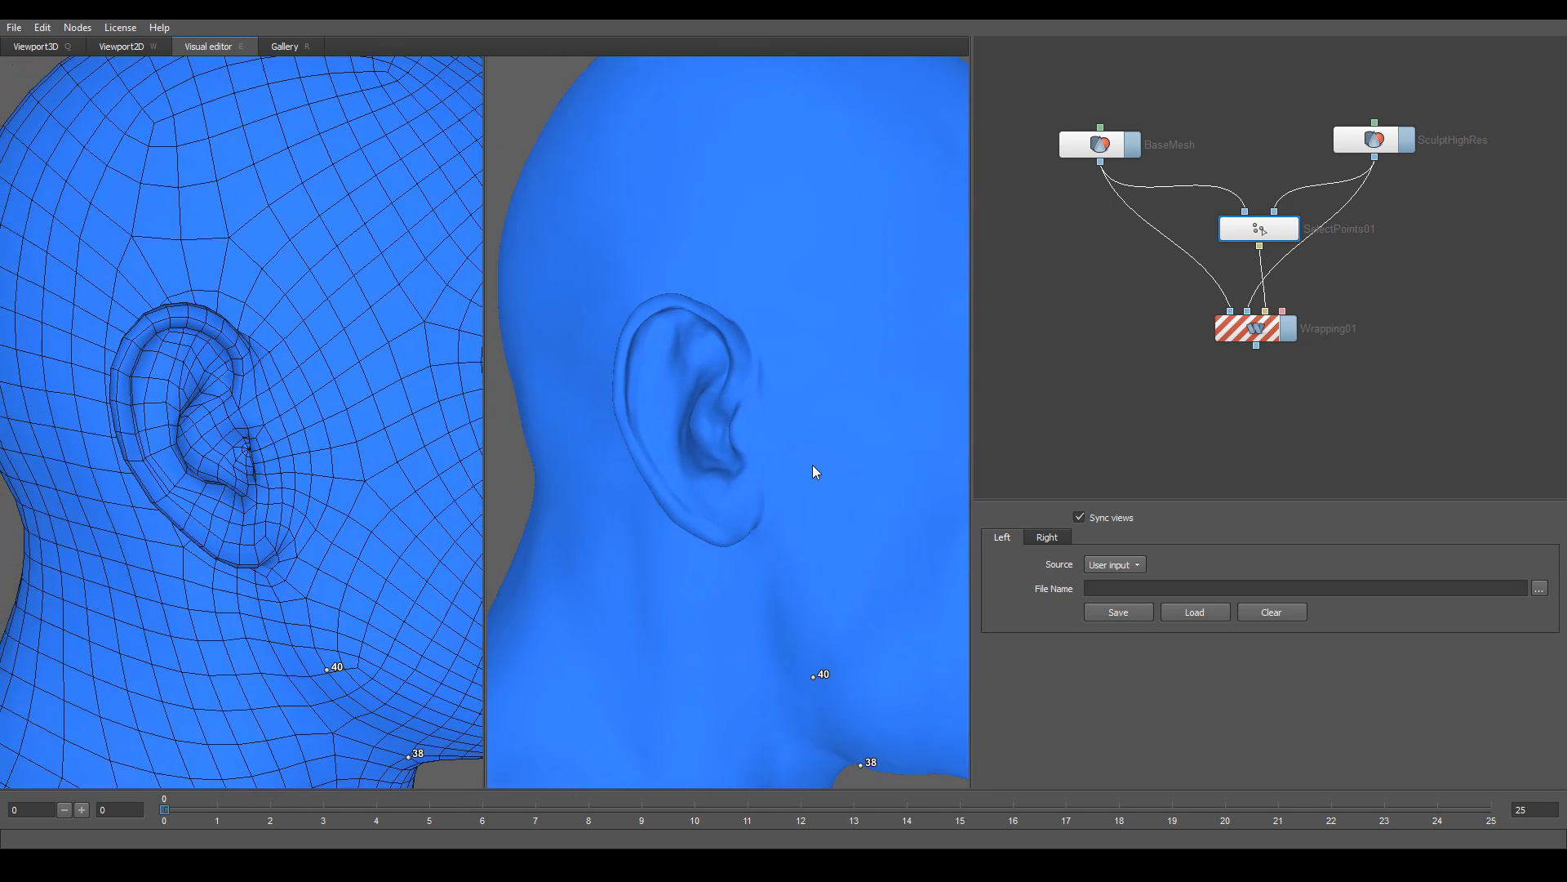
scroll(787, 464, "down", 1)
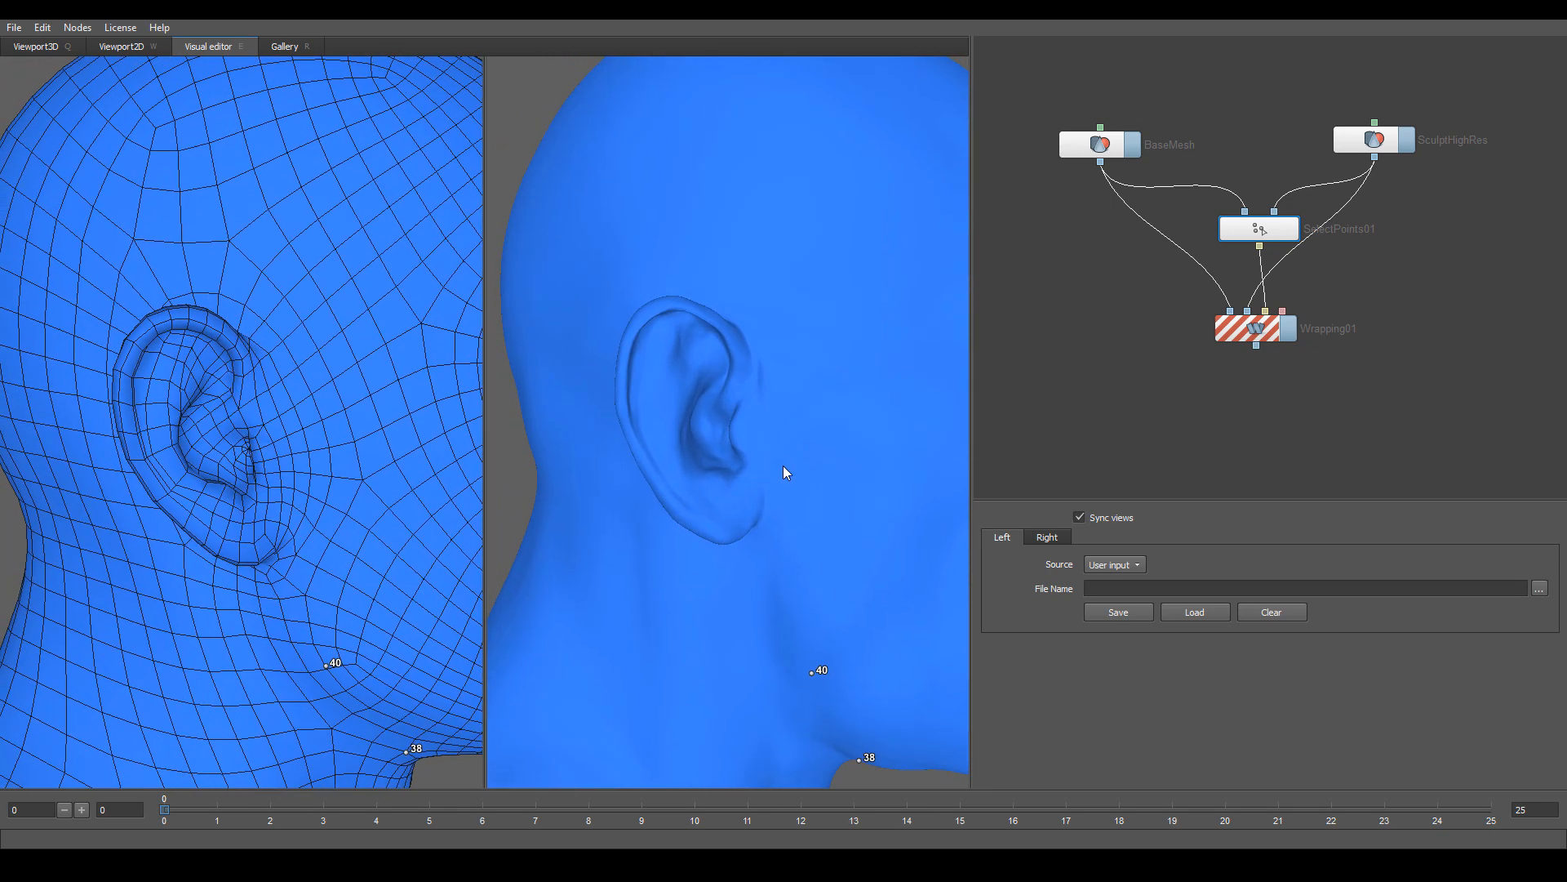
scroll(782, 465, "down", 2)
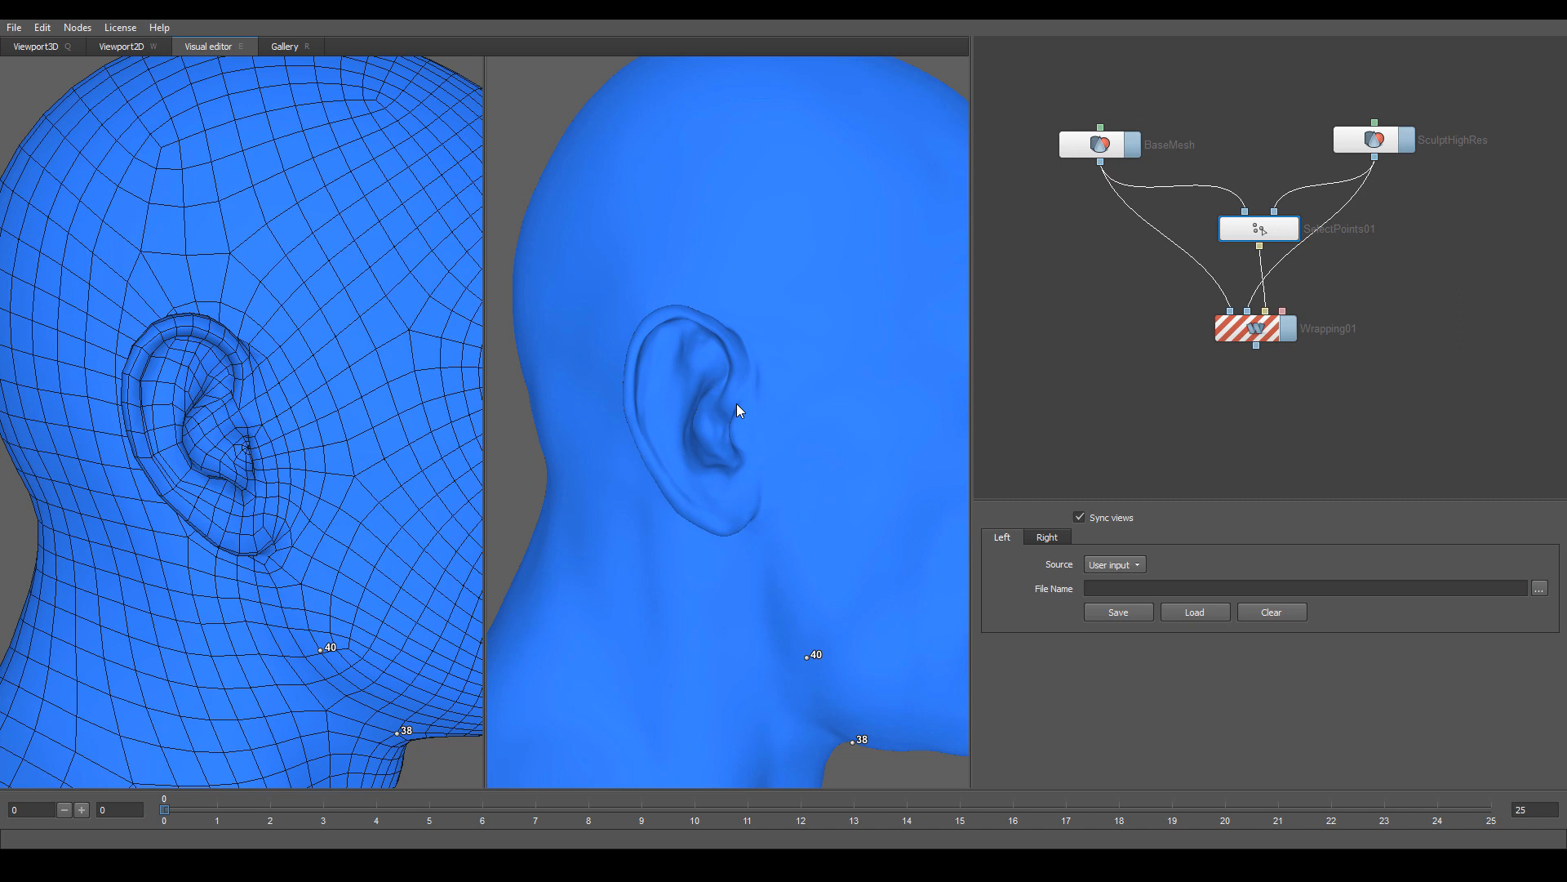
left_click(738, 406)
left_click(260, 423)
left_click_drag(408, 542, 408, 529, "alt")
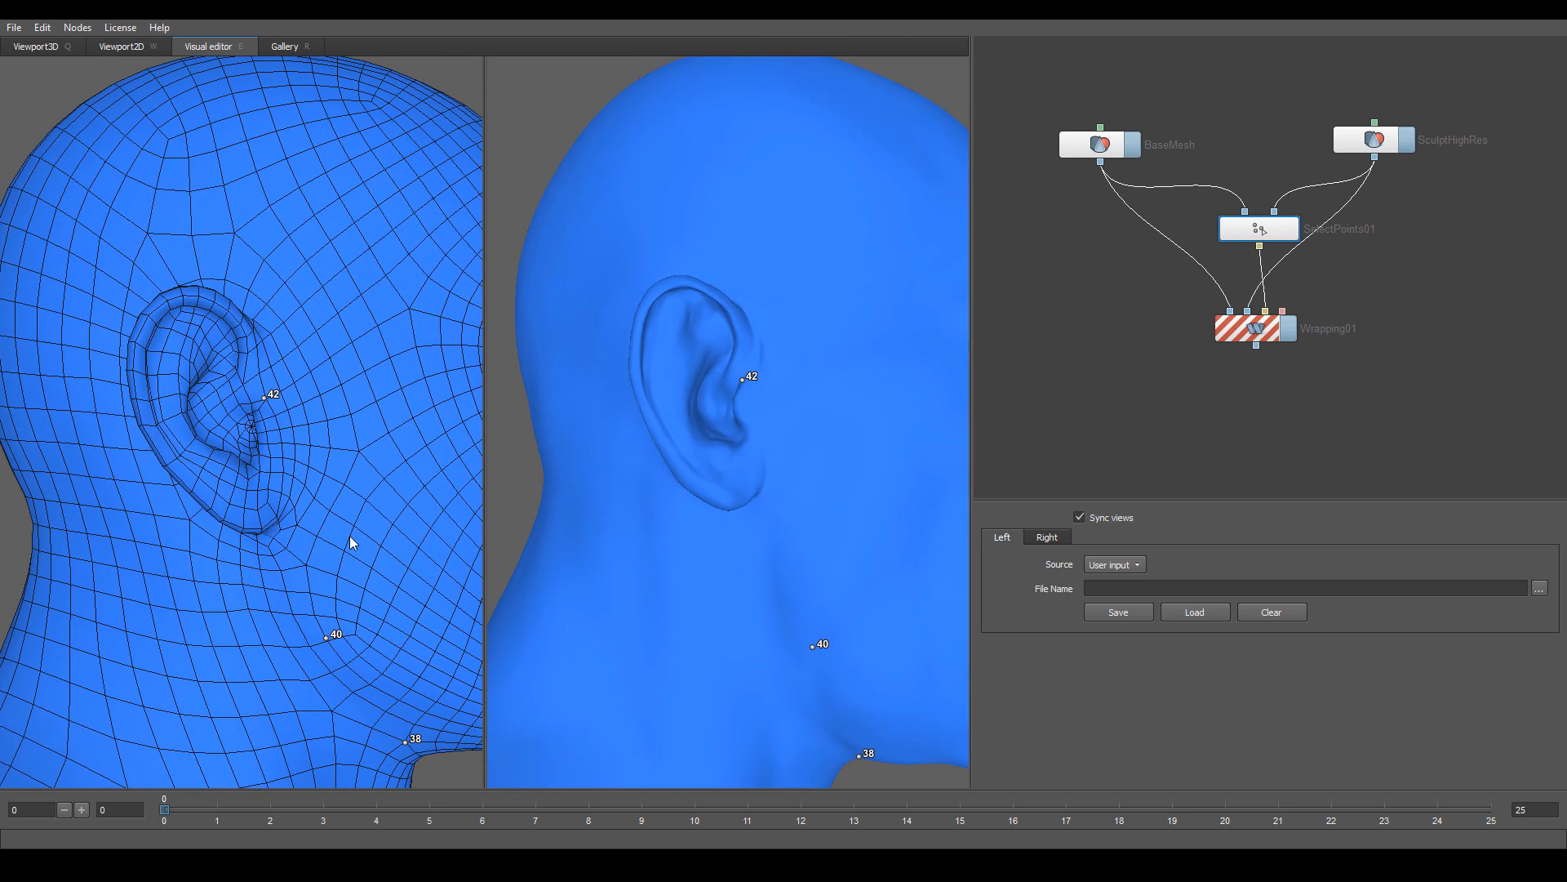
- Add matching point pairs at the bottom of both earlobes and at the left ear's front edge above the tragus on both heads
left_click(256, 528)
left_click(733, 507)
left_click_drag(831, 506, 704, 438, "alt")
scroll(726, 464, "up", 3)
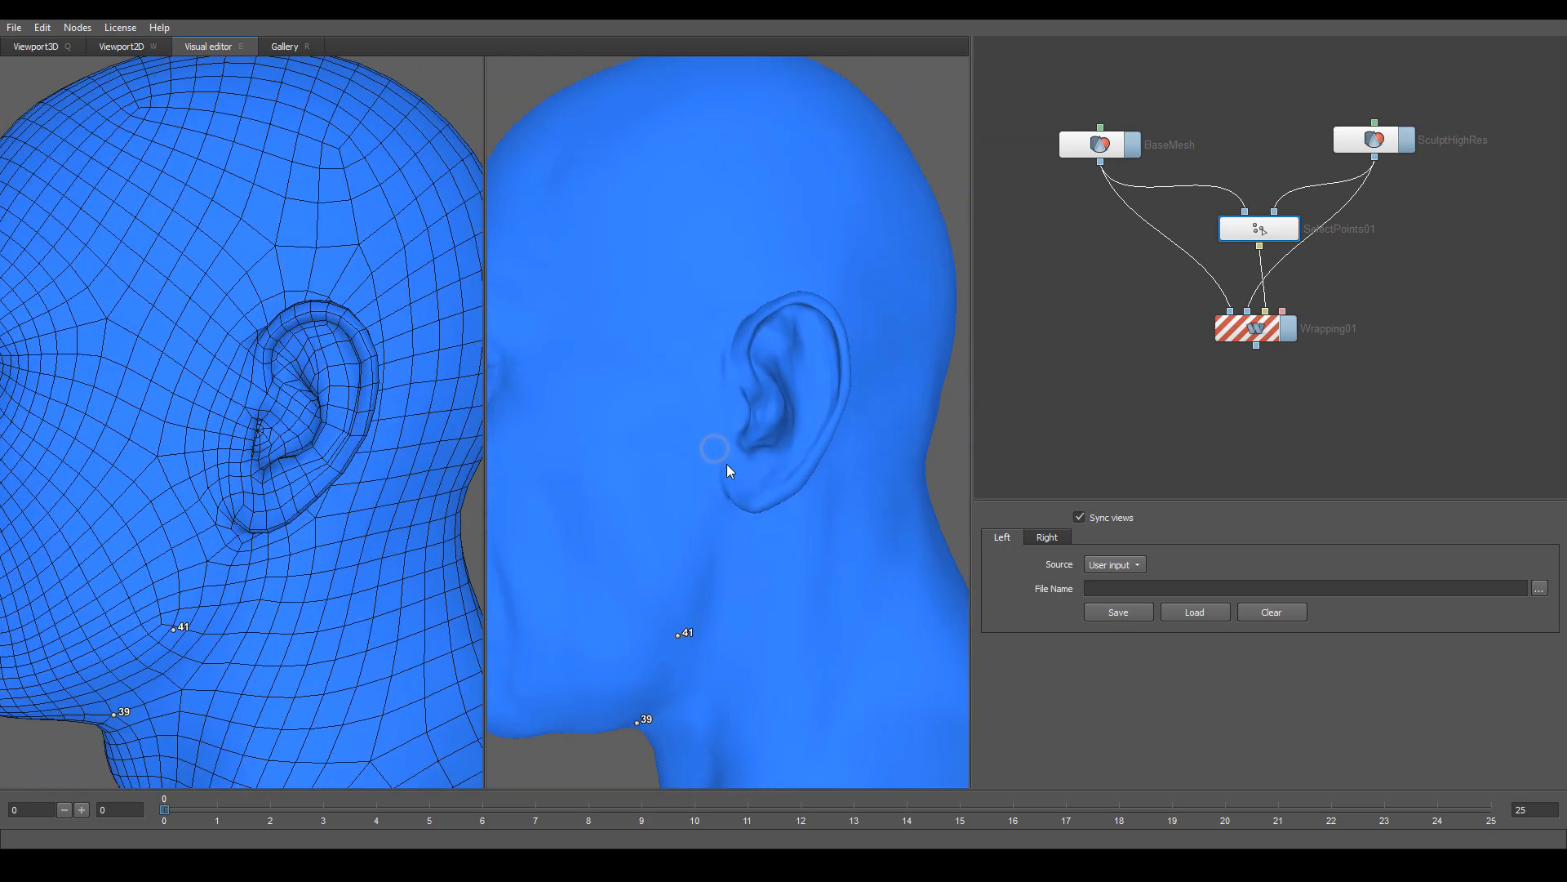
left_click(740, 389)
left_click(248, 409)
left_click(754, 510)
left_click(257, 526)
- Add a matching point pair at the top of the right ear's outer rim on both heads
scroll(269, 543, "down", 4)
left_click_drag(214, 526, 229, 457, "alt")
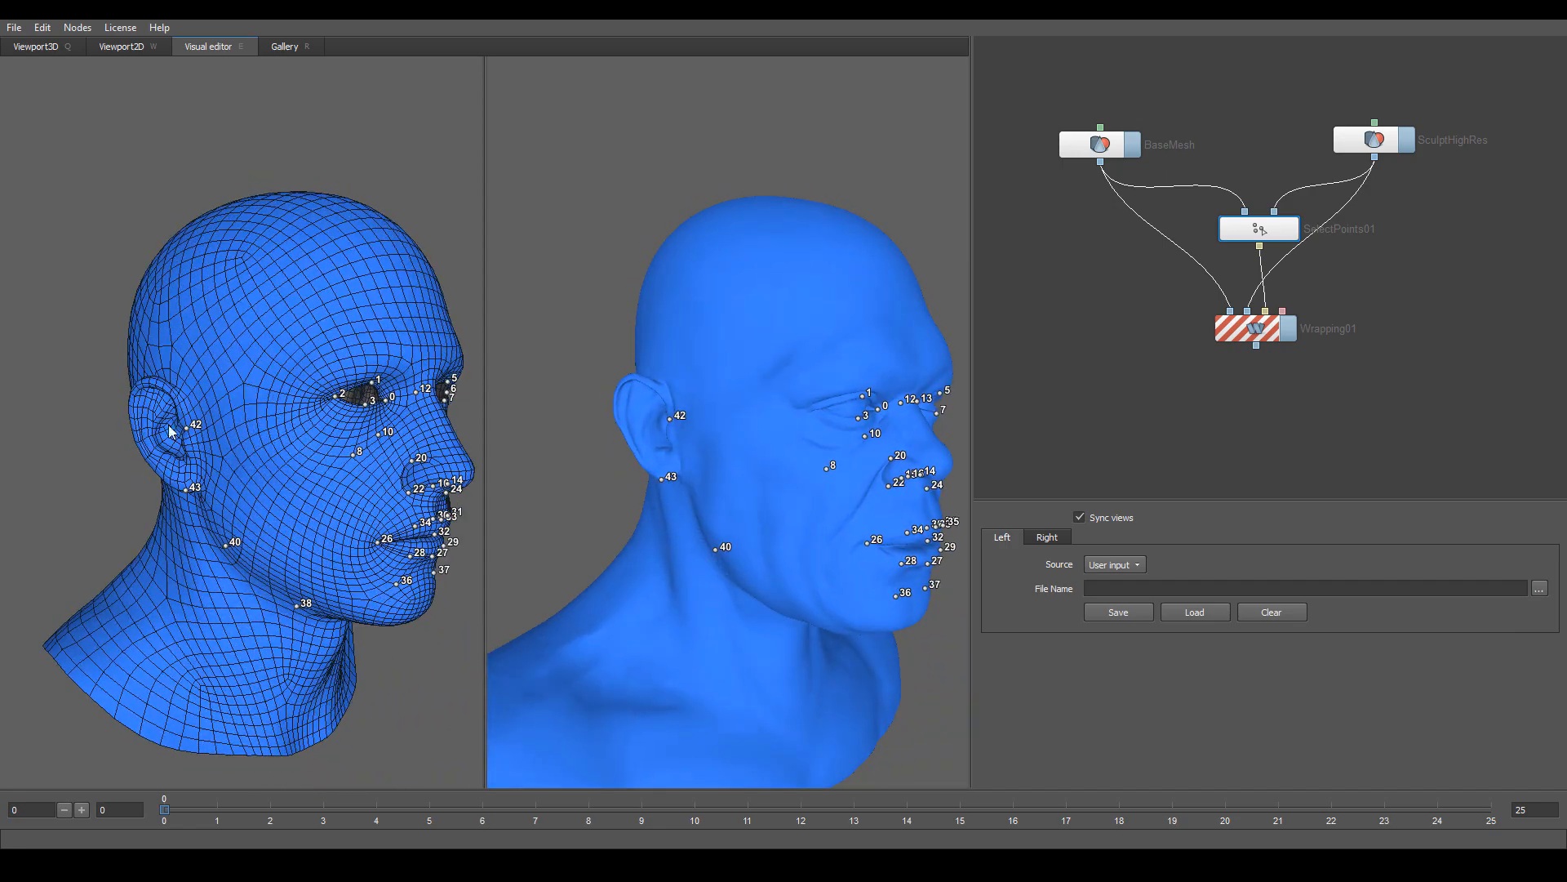
scroll(222, 449, "up", 5)
scroll(227, 445, "up", 1)
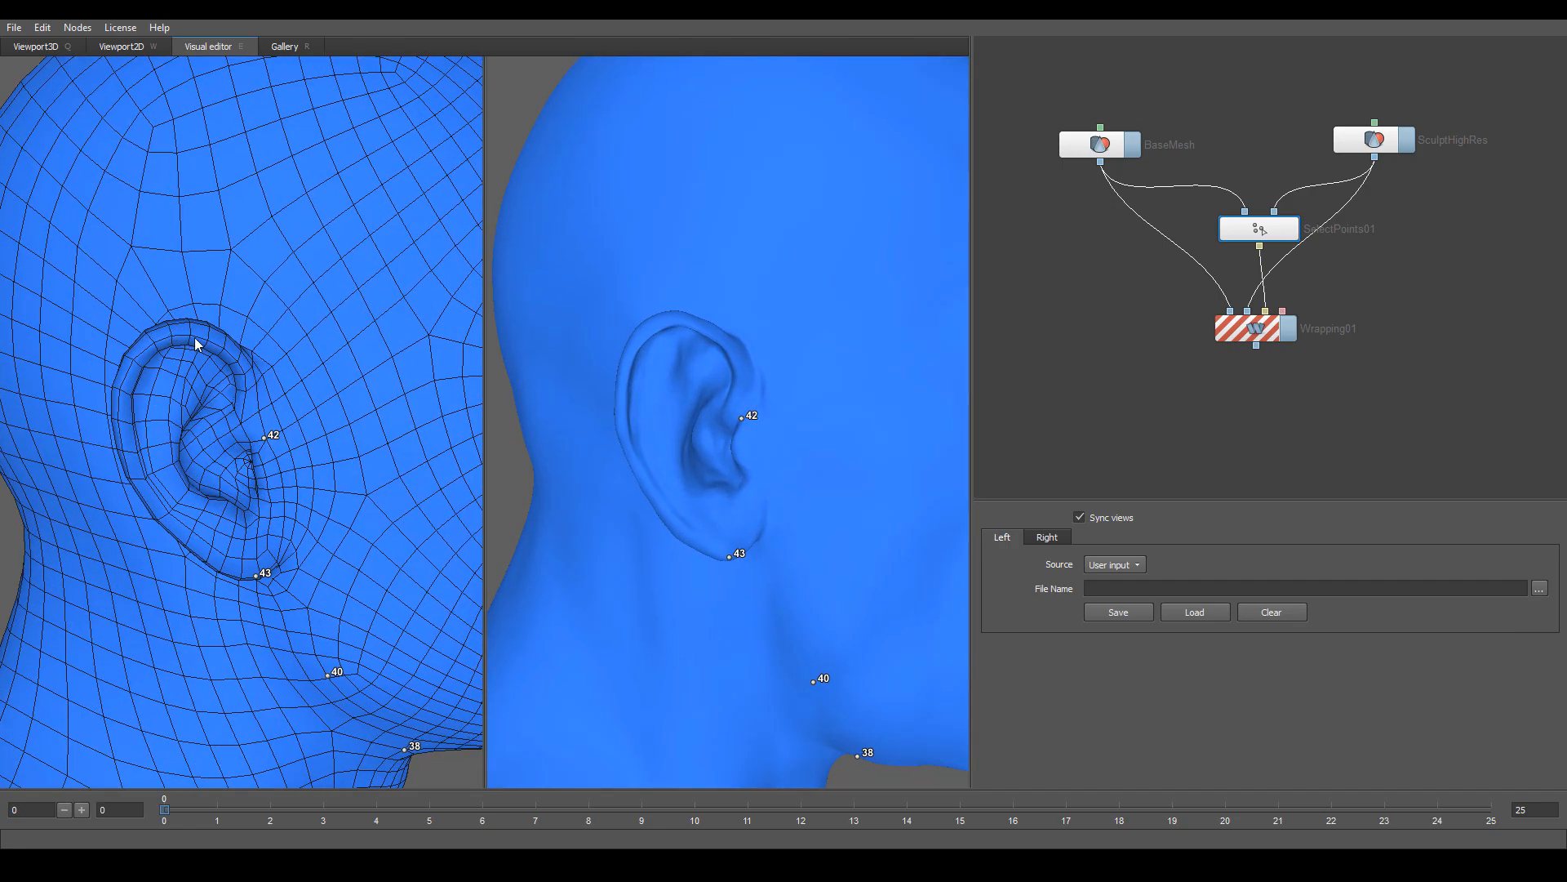
scroll(195, 337, "down", 1)
left_click(174, 330)
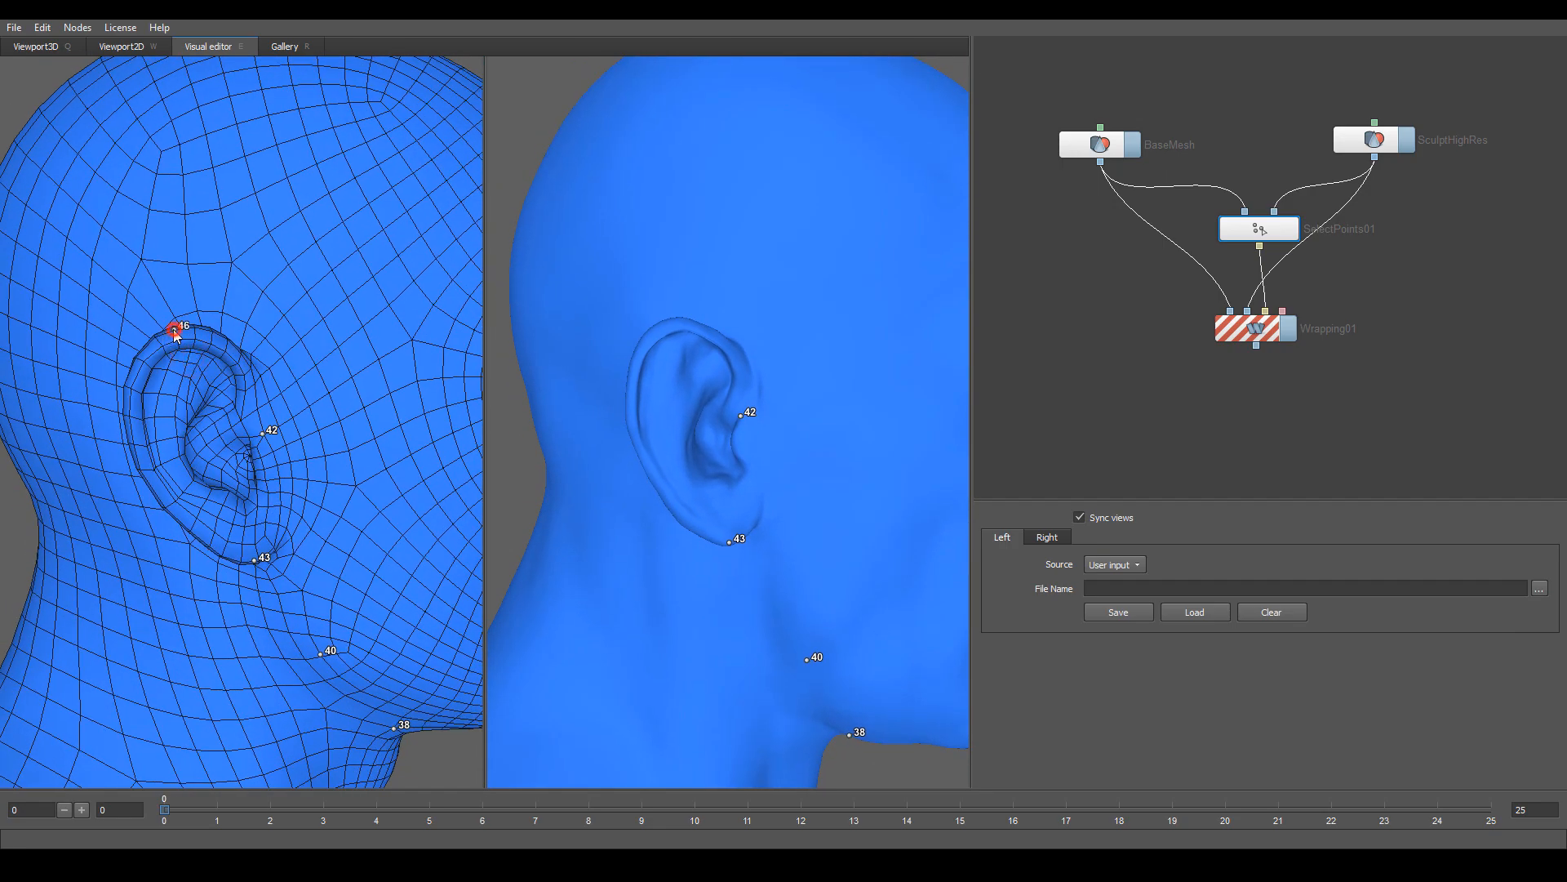
left_click(675, 317)
- Add a matching point pair at the top of the left ear's outer rim on both heads
scroll(771, 389, "down", 2)
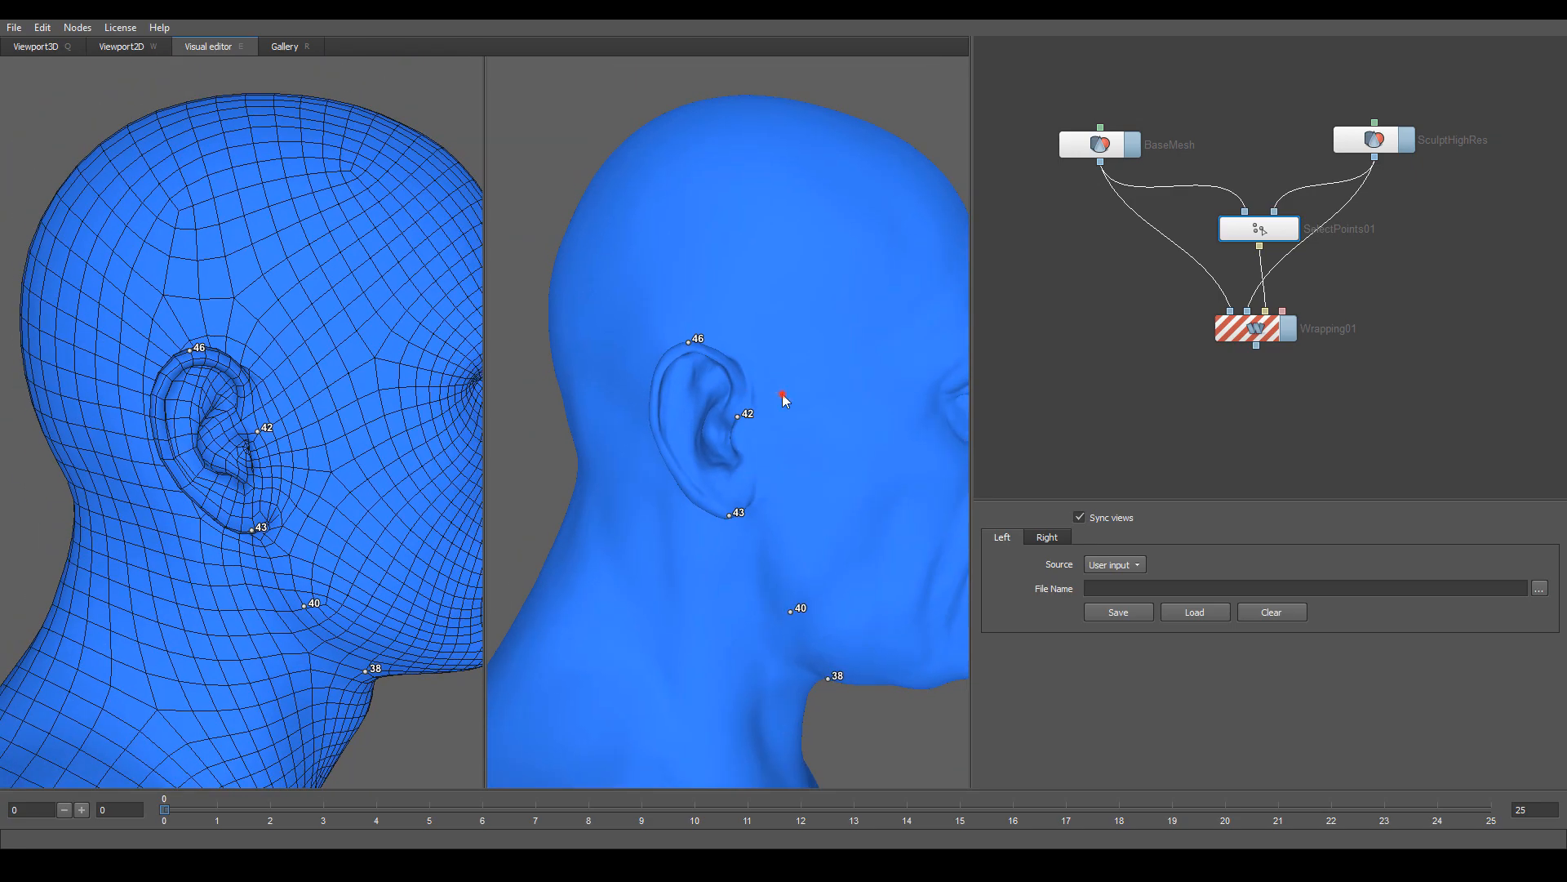
left_click_drag(782, 393, 583, 415, "alt")
left_click_drag(814, 414, 584, 417, "alt")
scroll(808, 417, "up", 1)
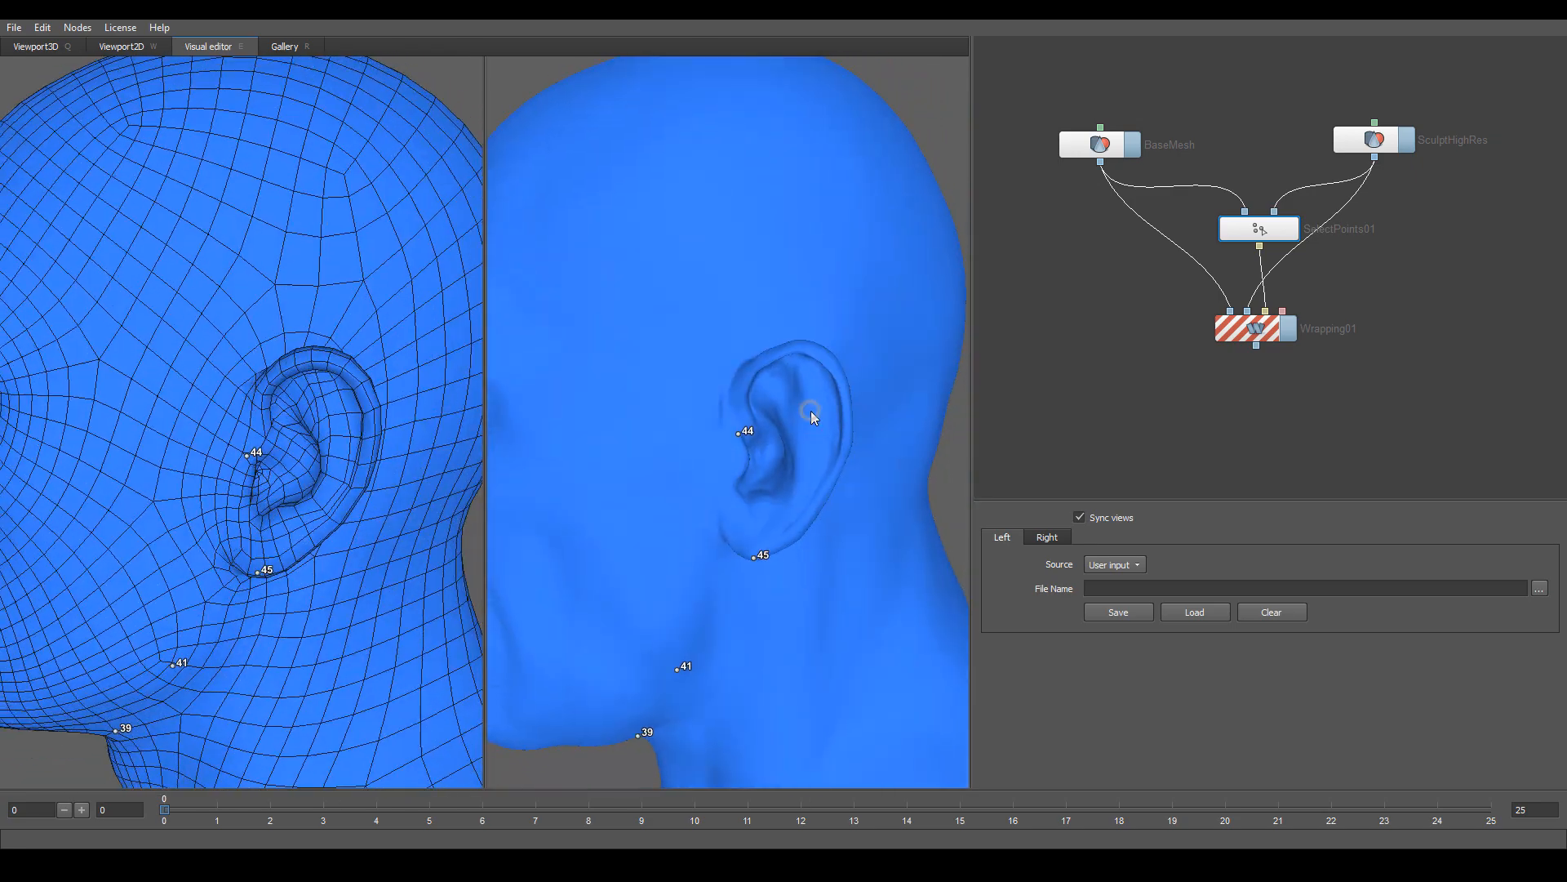
scroll(811, 410, "up", 2)
left_click(319, 340)
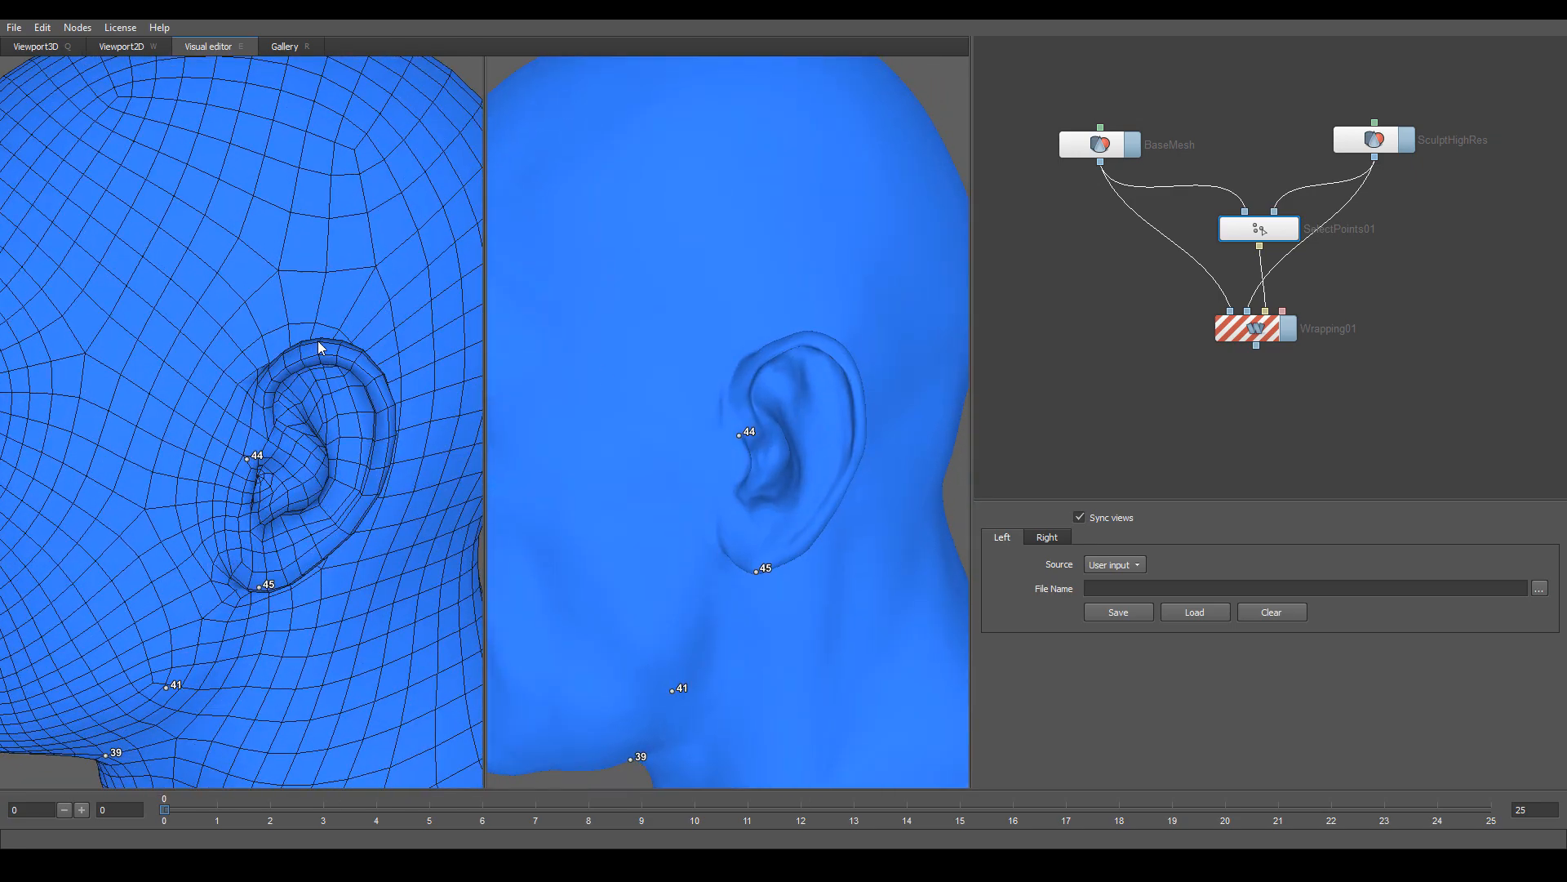
left_click(802, 332)
- Add three matching point pairs inside the right ear, at the upper inner ridge, the rear of the concha and the lower notch
scroll(821, 399, "down", 3)
left_click_drag(822, 409, 959, 453, "alt")
scroll(367, 441, "down", 4)
left_click_drag(336, 427, 531, 408, "alt")
scroll(282, 462, "up", 5)
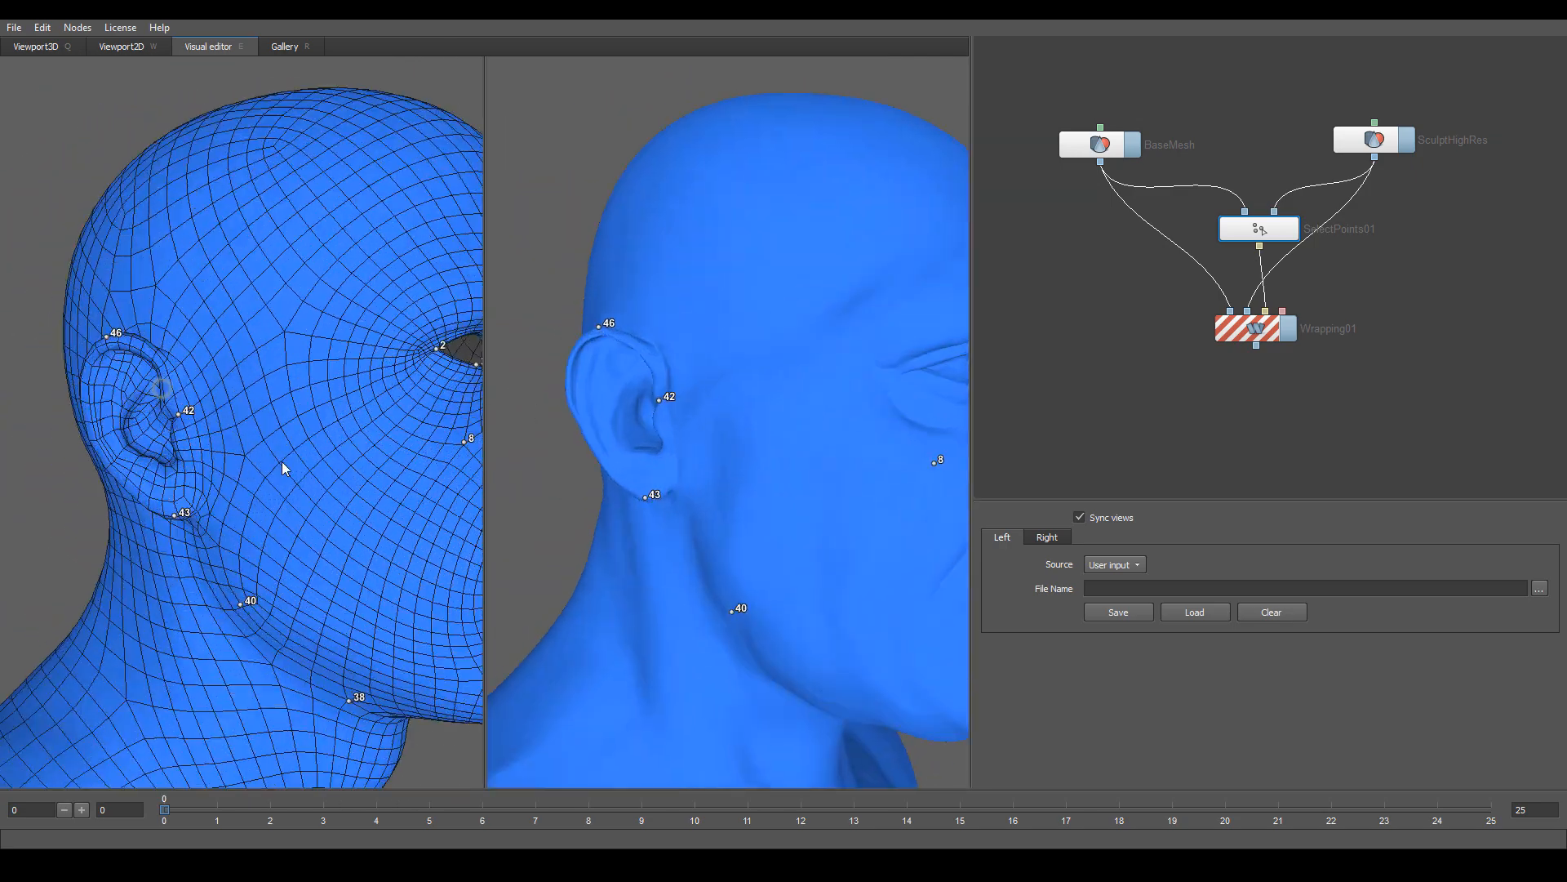
left_click_drag(240, 469, 211, 454, "alt")
scroll(191, 465, "down", 1)
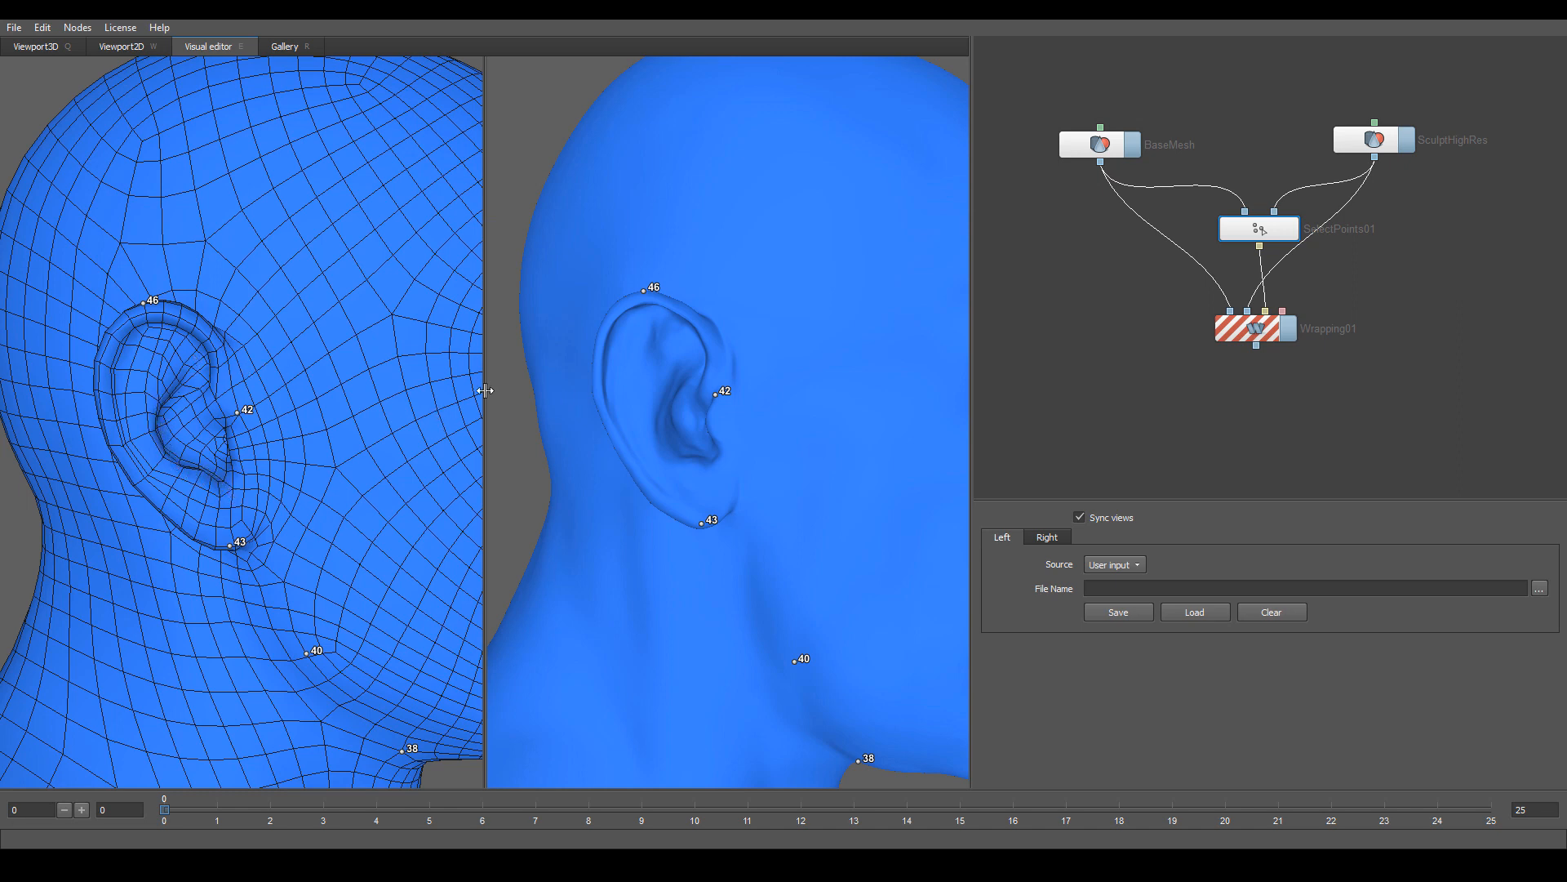
left_click(177, 383)
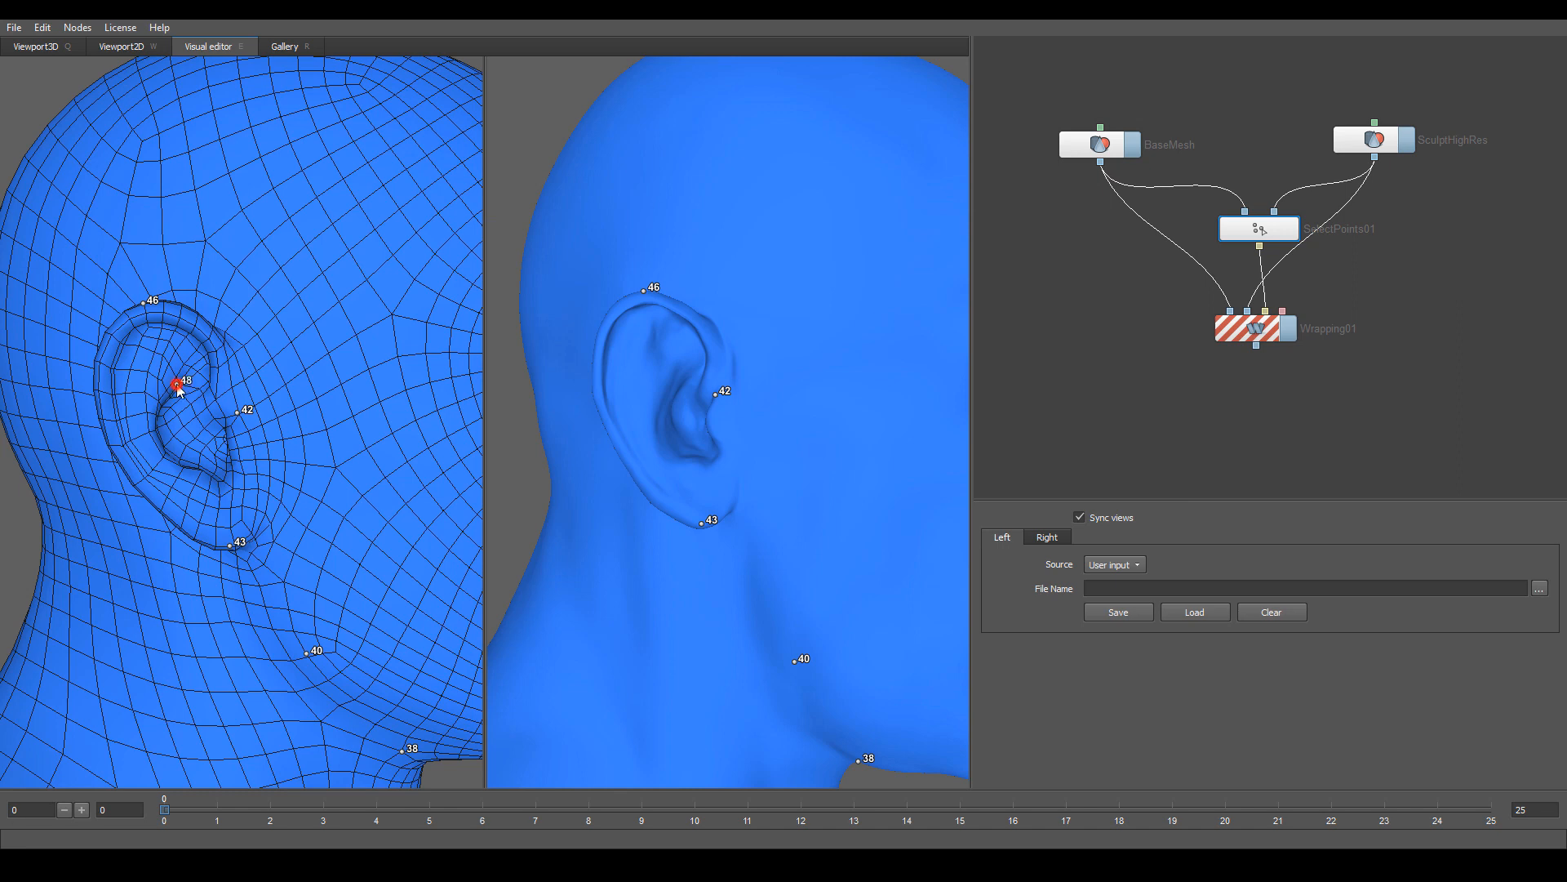
left_click(675, 381)
left_click(162, 456)
left_click(658, 434)
left_click(218, 482)
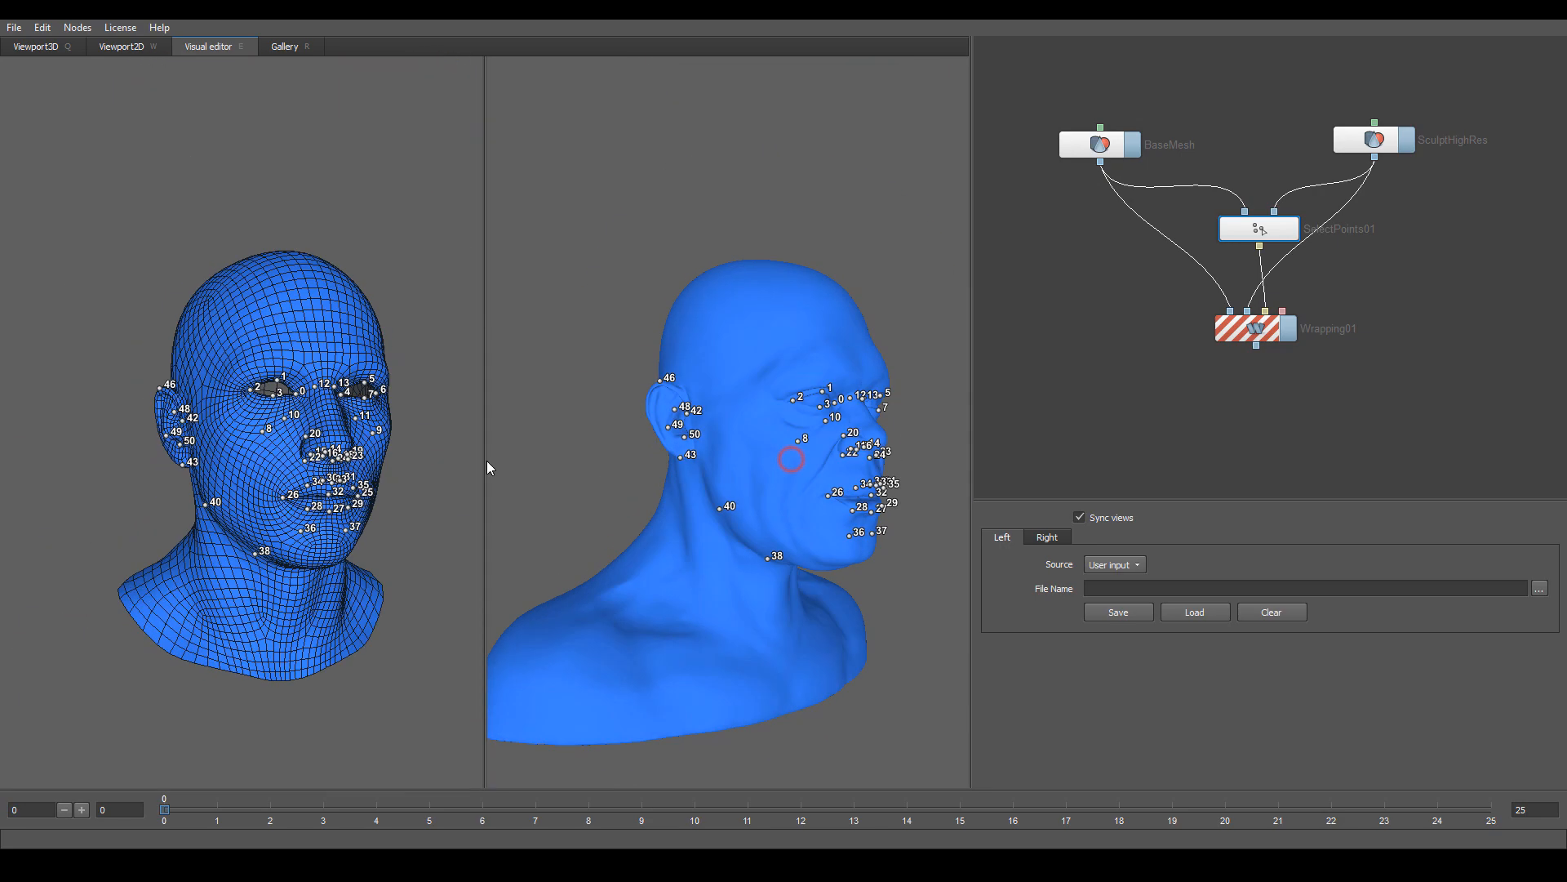
- Add three matching point pairs inside the left ear, at the upper inner ridge, the rear of the concha and the lower notch
scroll(756, 482, "up", 5)
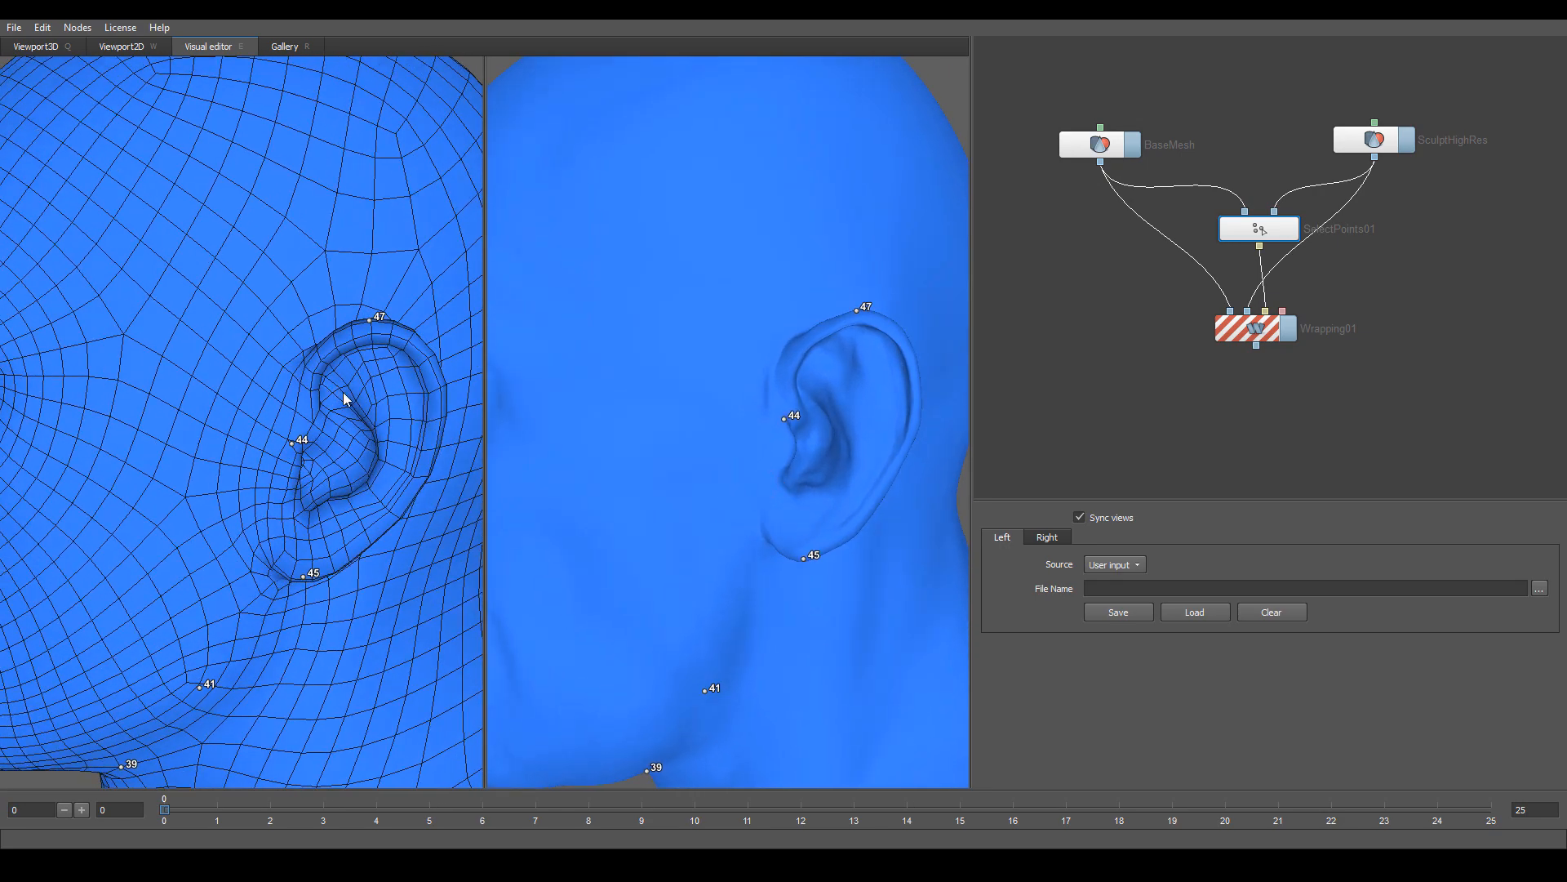
left_click(346, 394)
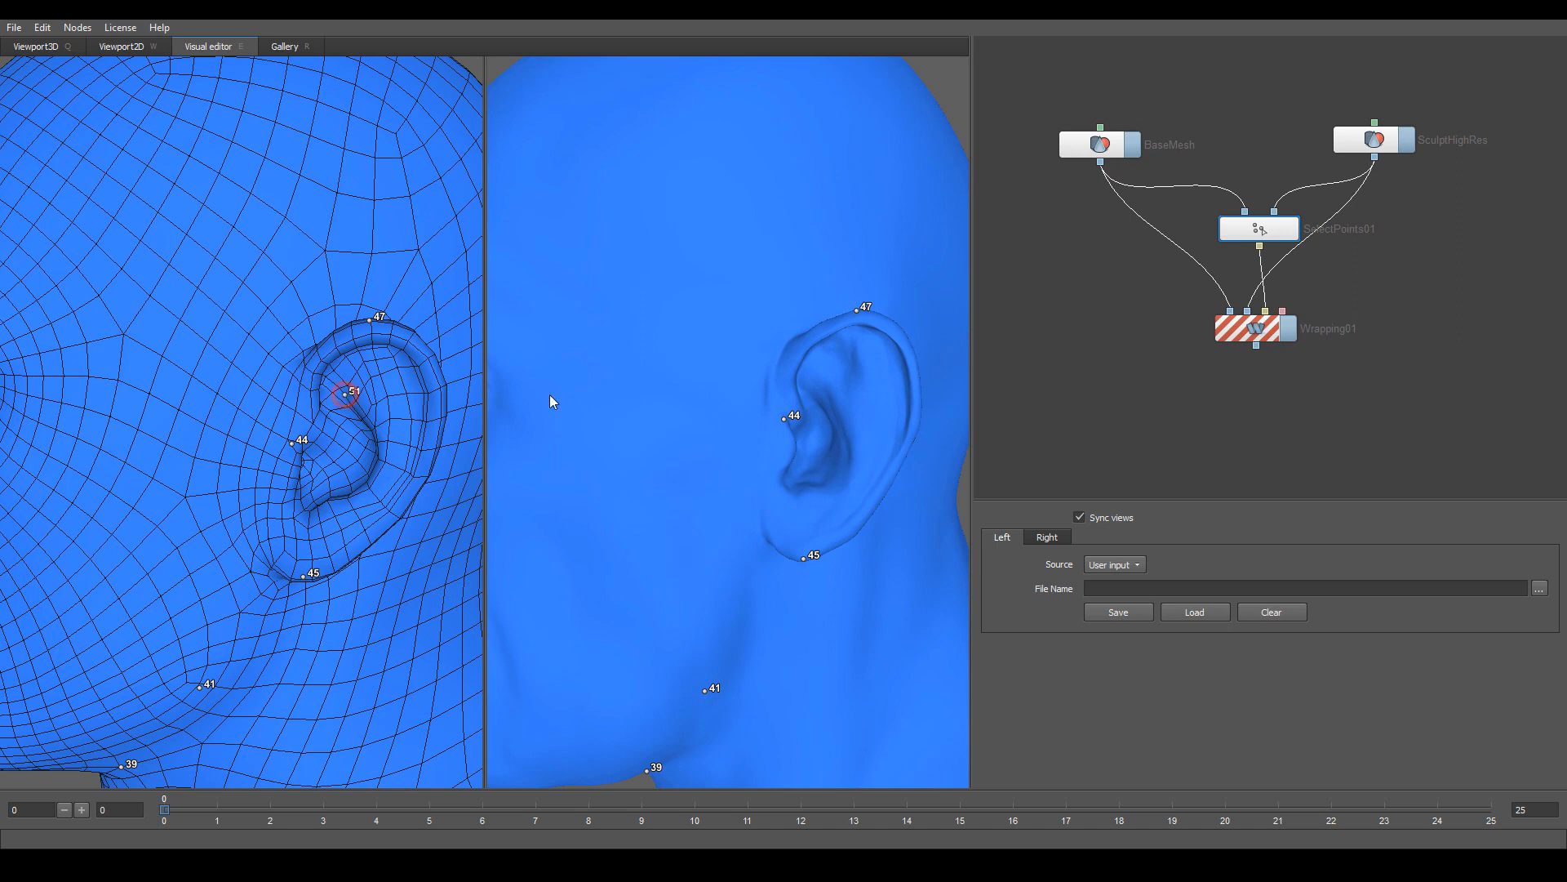
left_click(372, 465)
left_click(844, 447)
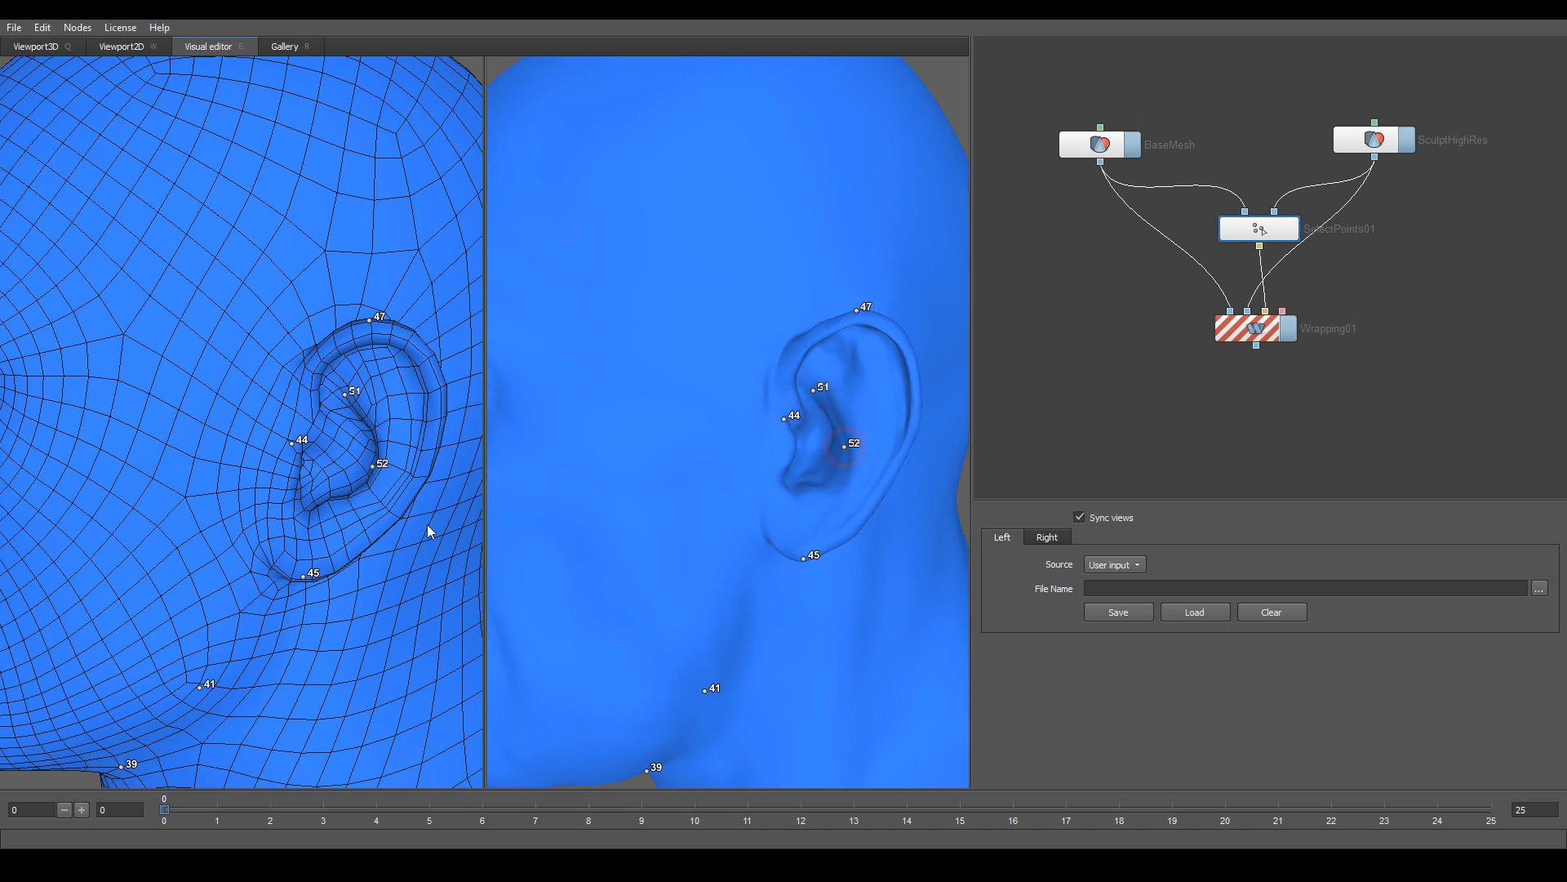
left_click(311, 506)
left_click_drag(355, 560, 361, 562)
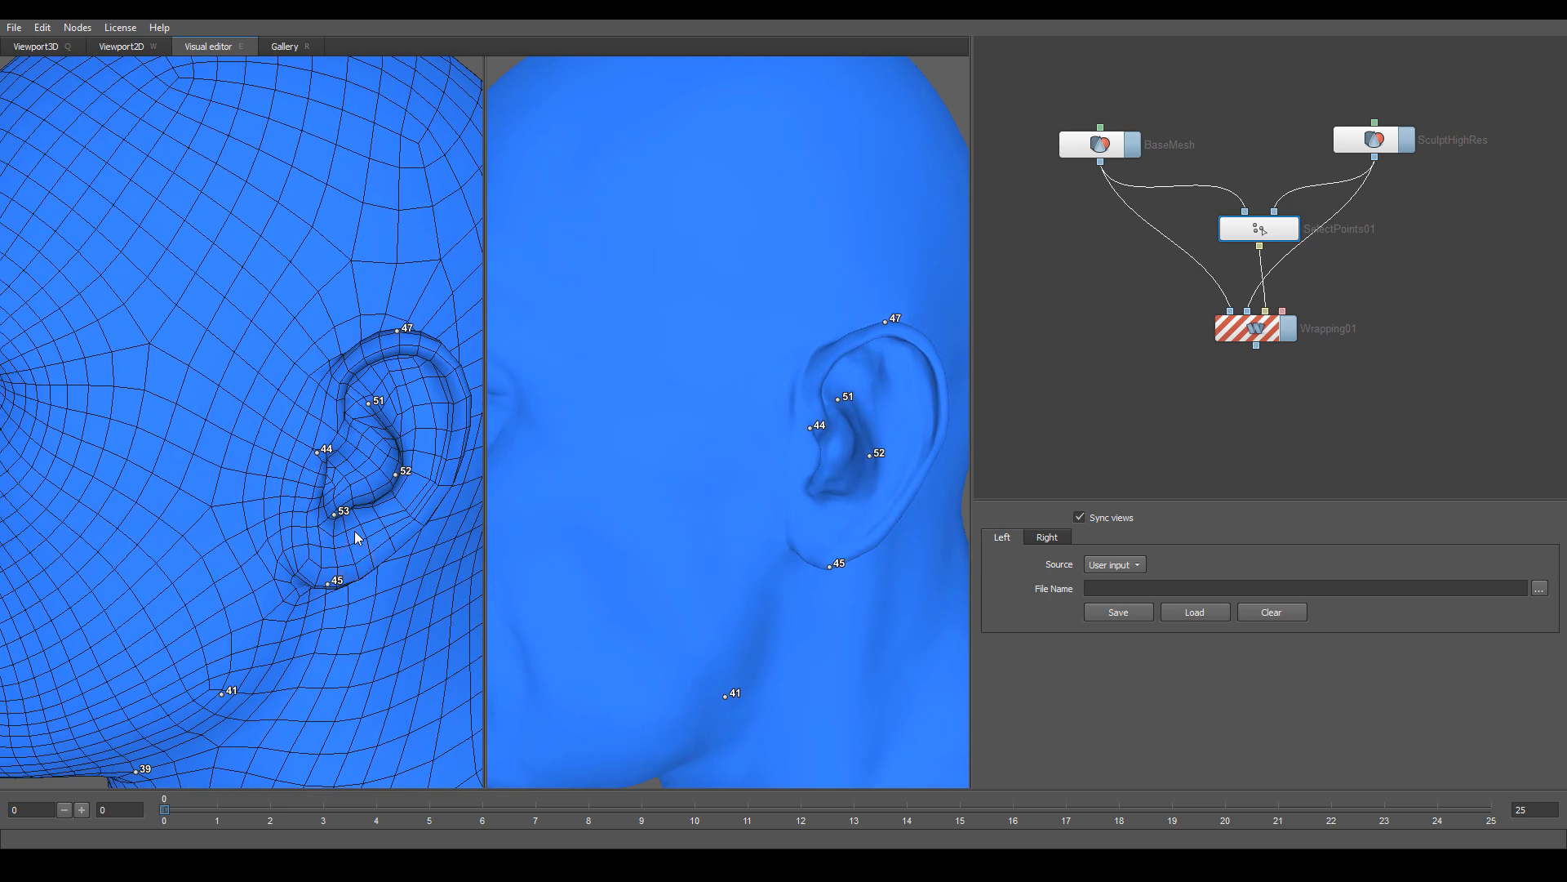
key("ctrl+z")
left_click(335, 519)
left_click(817, 501)
- Add matching point pairs on the back of the left and right ears, about midway down, on both heads
right_click_drag(871, 542, 782, 507, "alt")
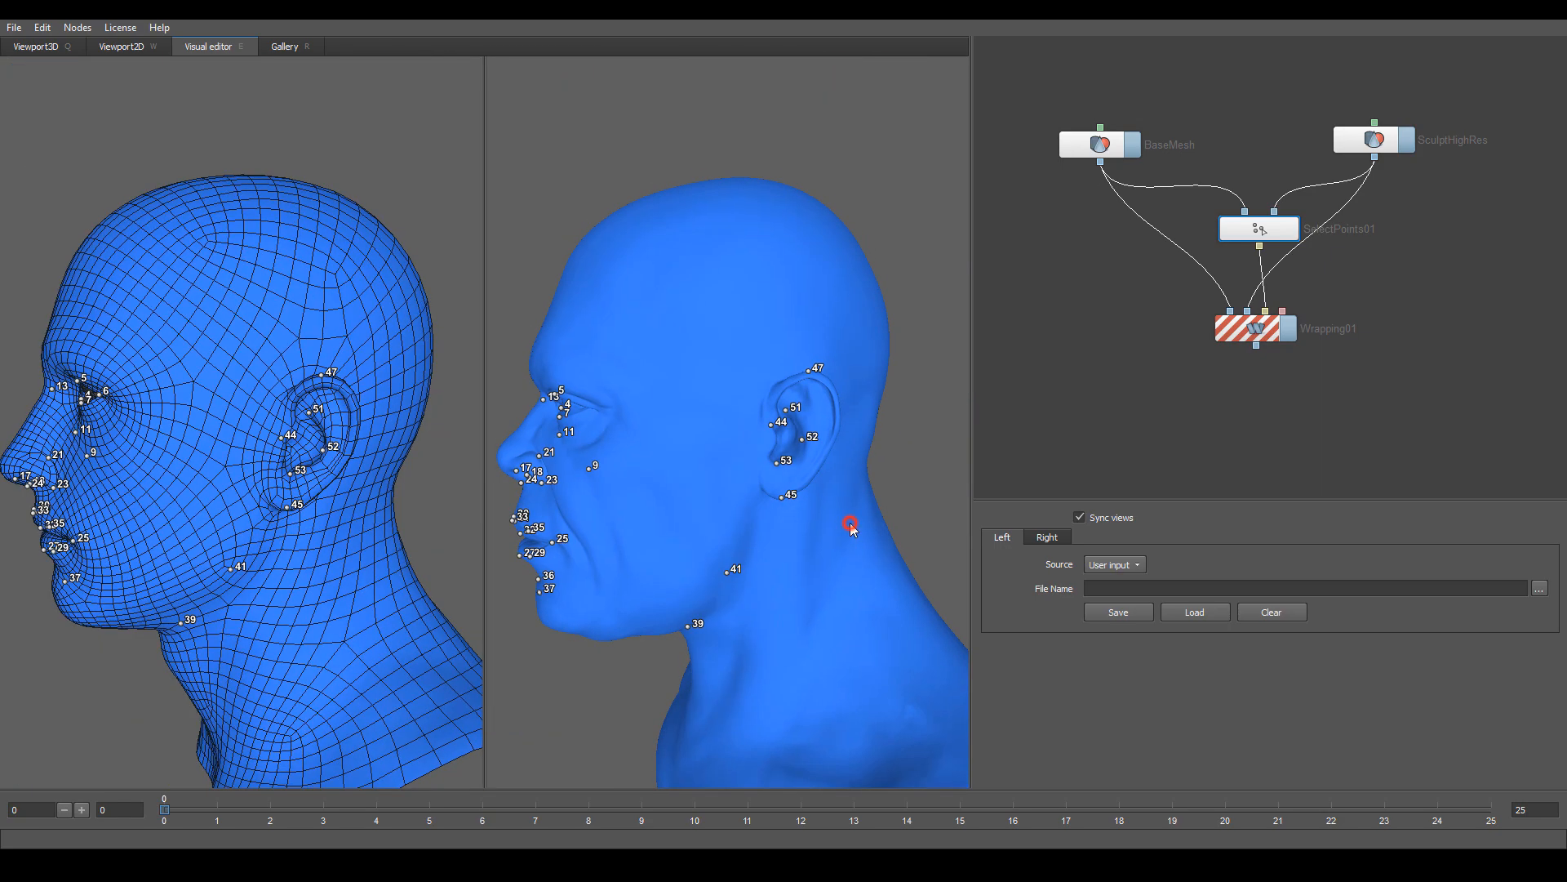
left_click_drag(850, 525, 589, 519, "alt")
right_click_drag(577, 504, 631, 467, "alt")
middle_click_drag(630, 467, 697, 485, "alt")
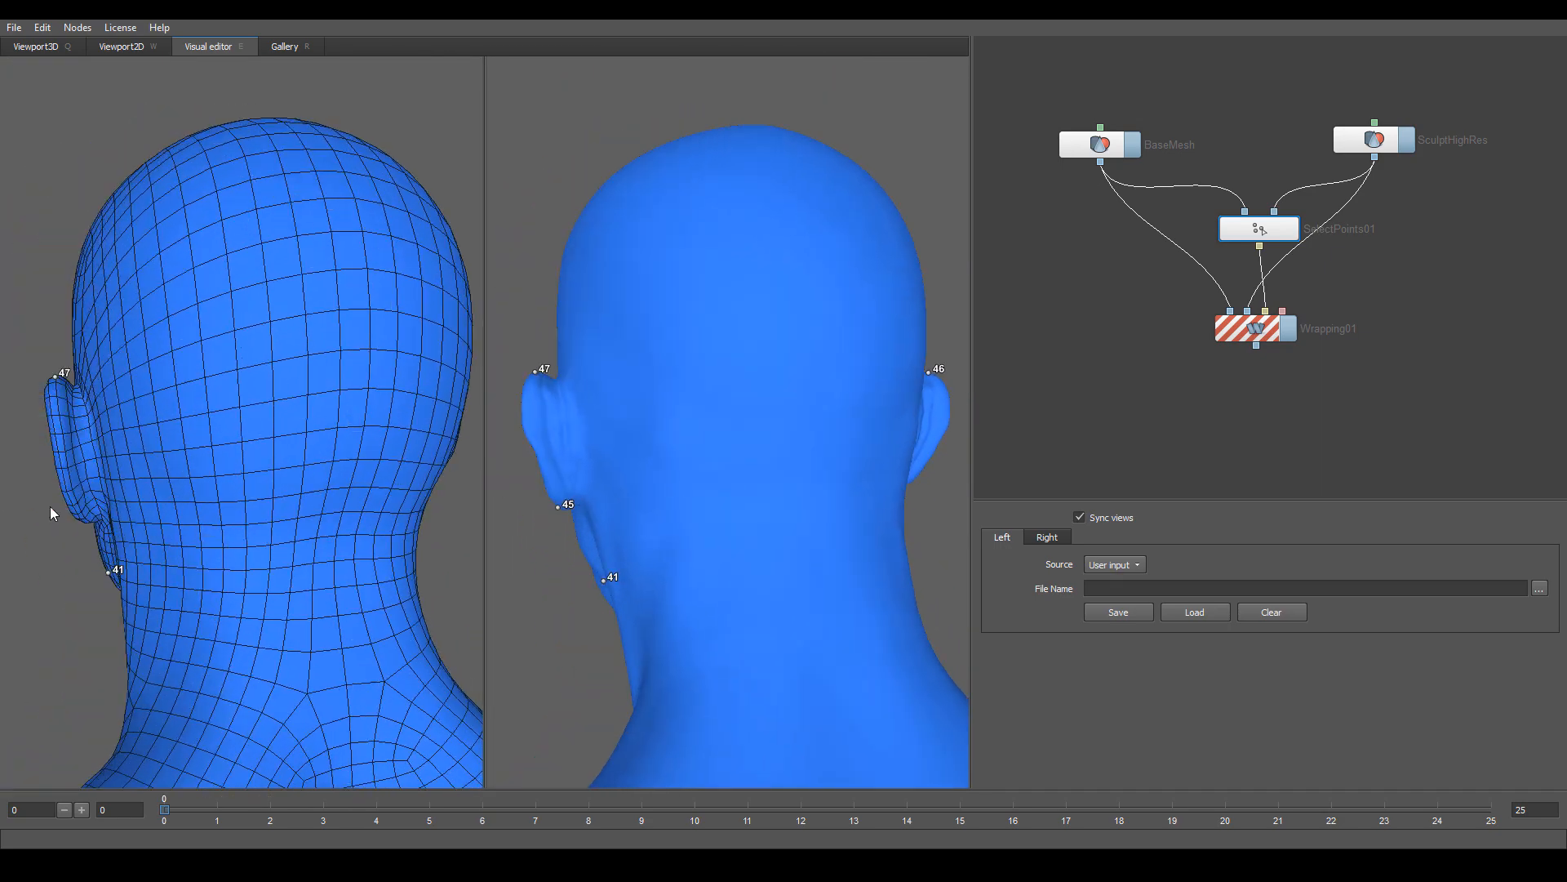
middle_click_drag(110, 462, 191, 454, "alt")
right_click_drag(192, 454, 236, 456, "alt")
left_click_drag(722, 495, 713, 489, "alt")
left_click(147, 439)
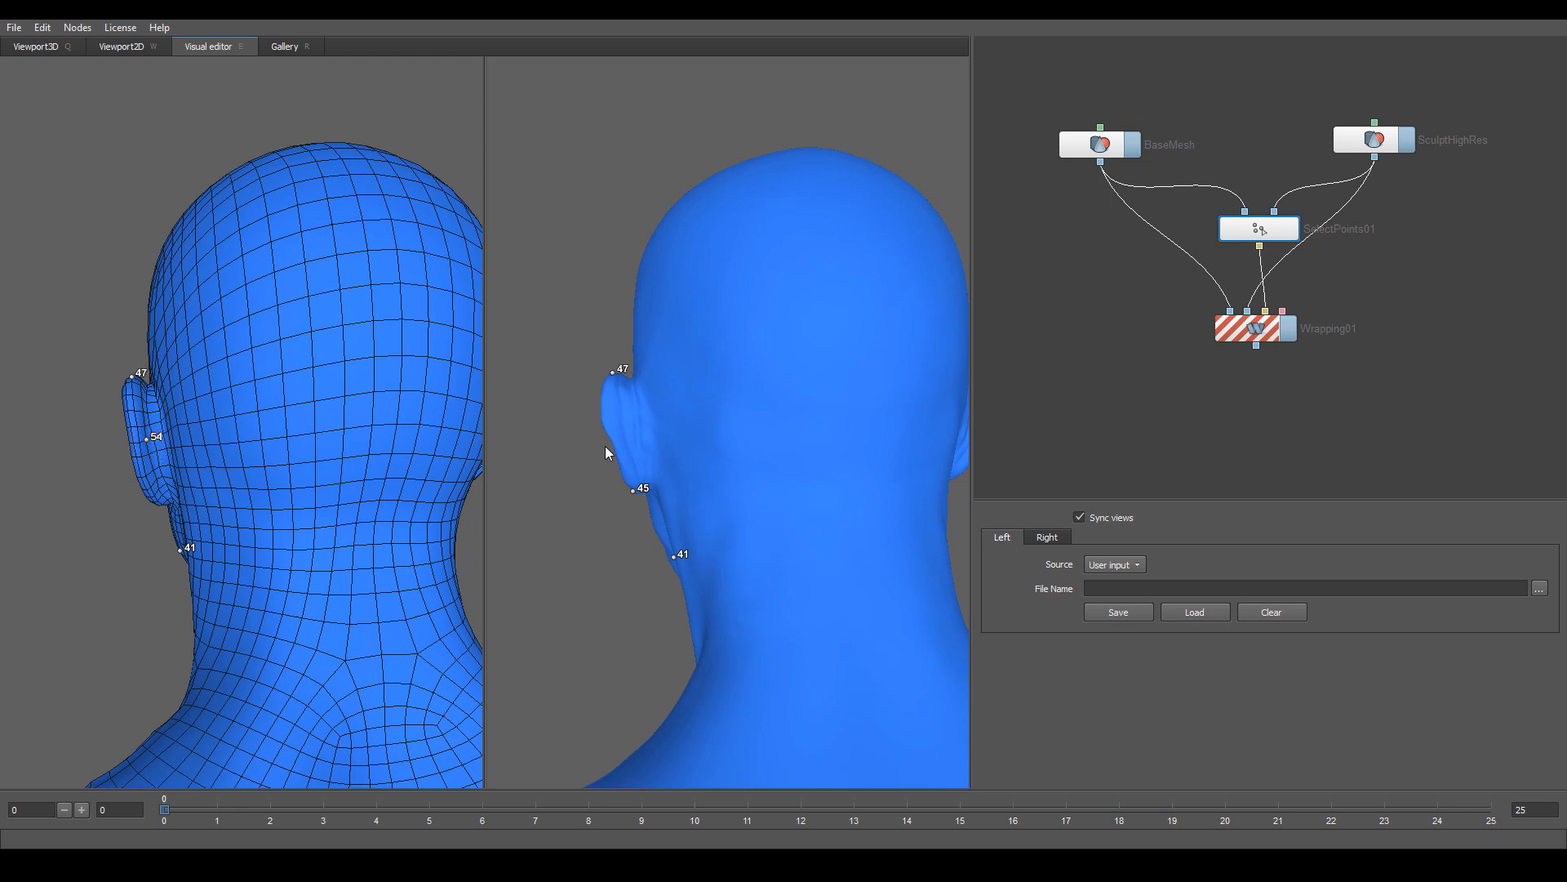
left_click(627, 441)
left_click_drag(660, 463, 742, 497, "alt")
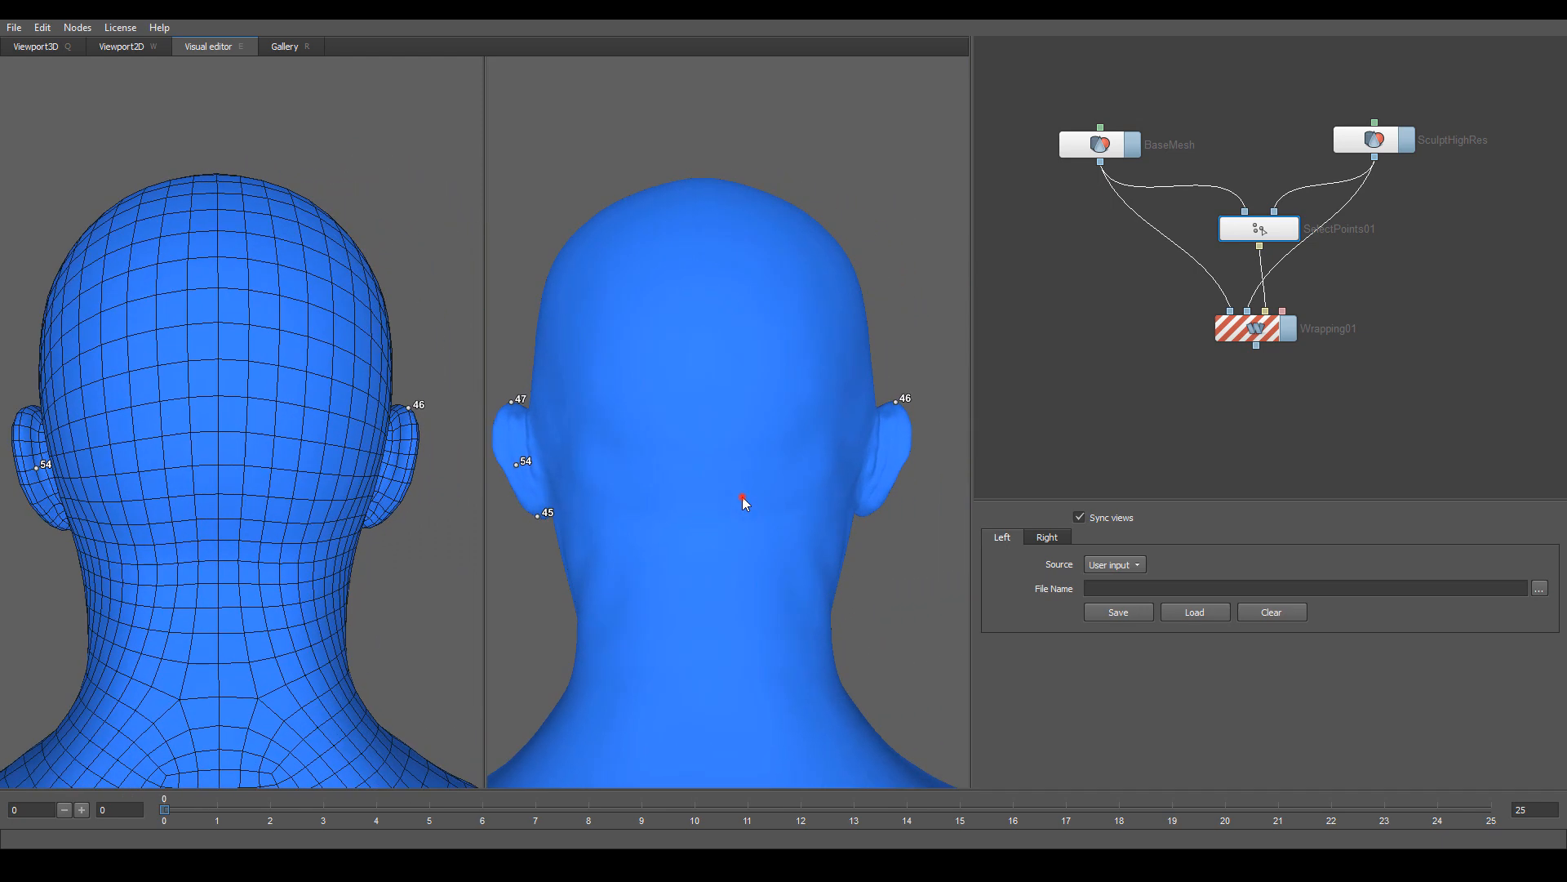
left_click(394, 464)
left_click(887, 458)
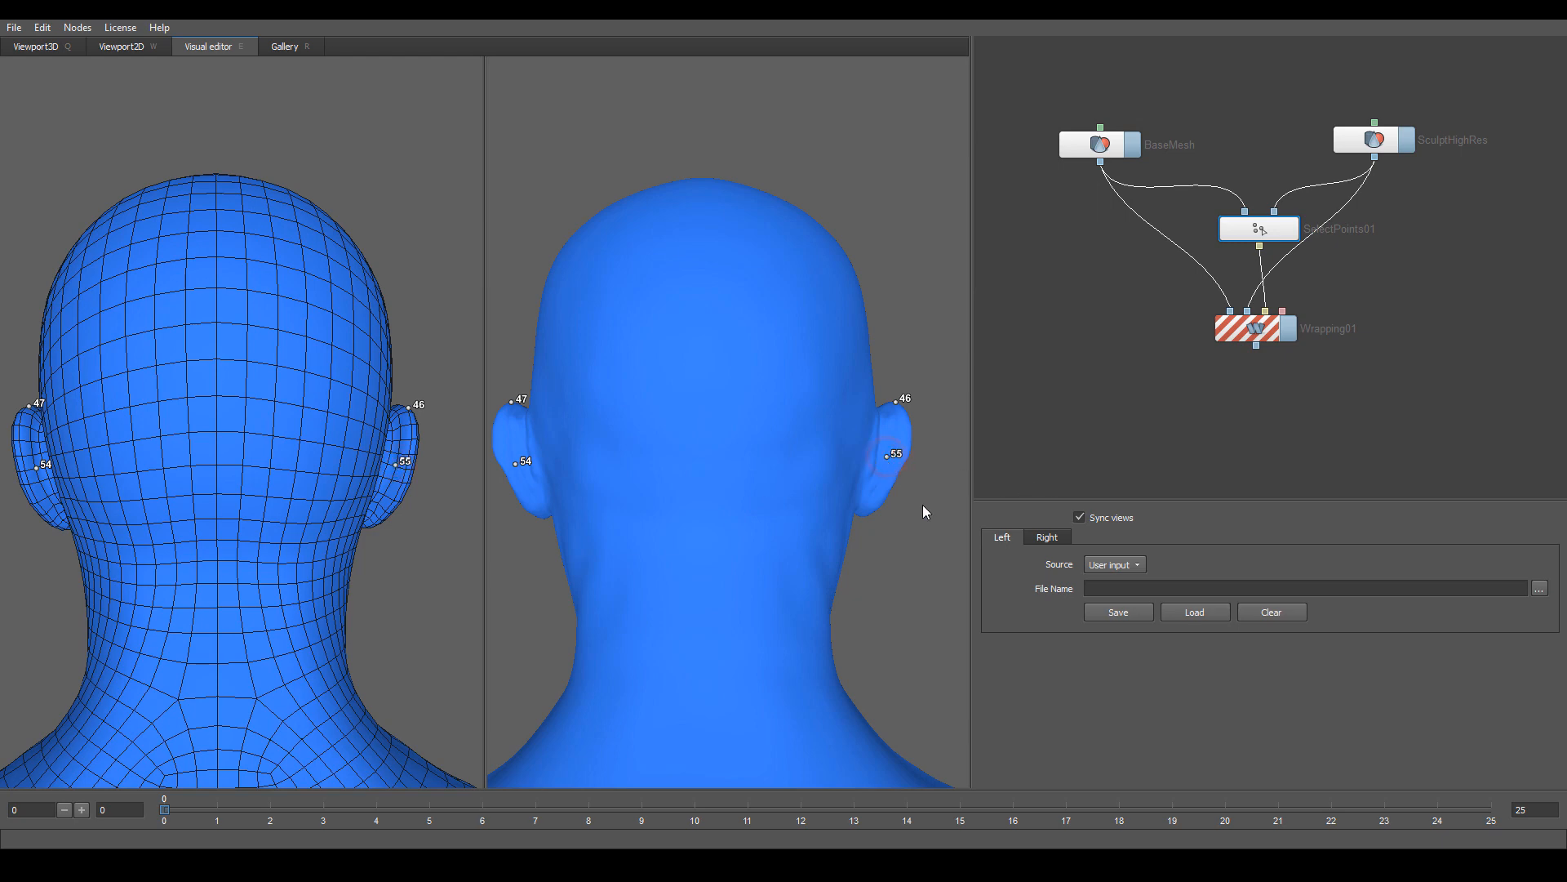
- Add two matching point pairs side by side on the lower nape, at the back of the neck, on both heads
left_click_drag(923, 504, 958, 493, "alt")
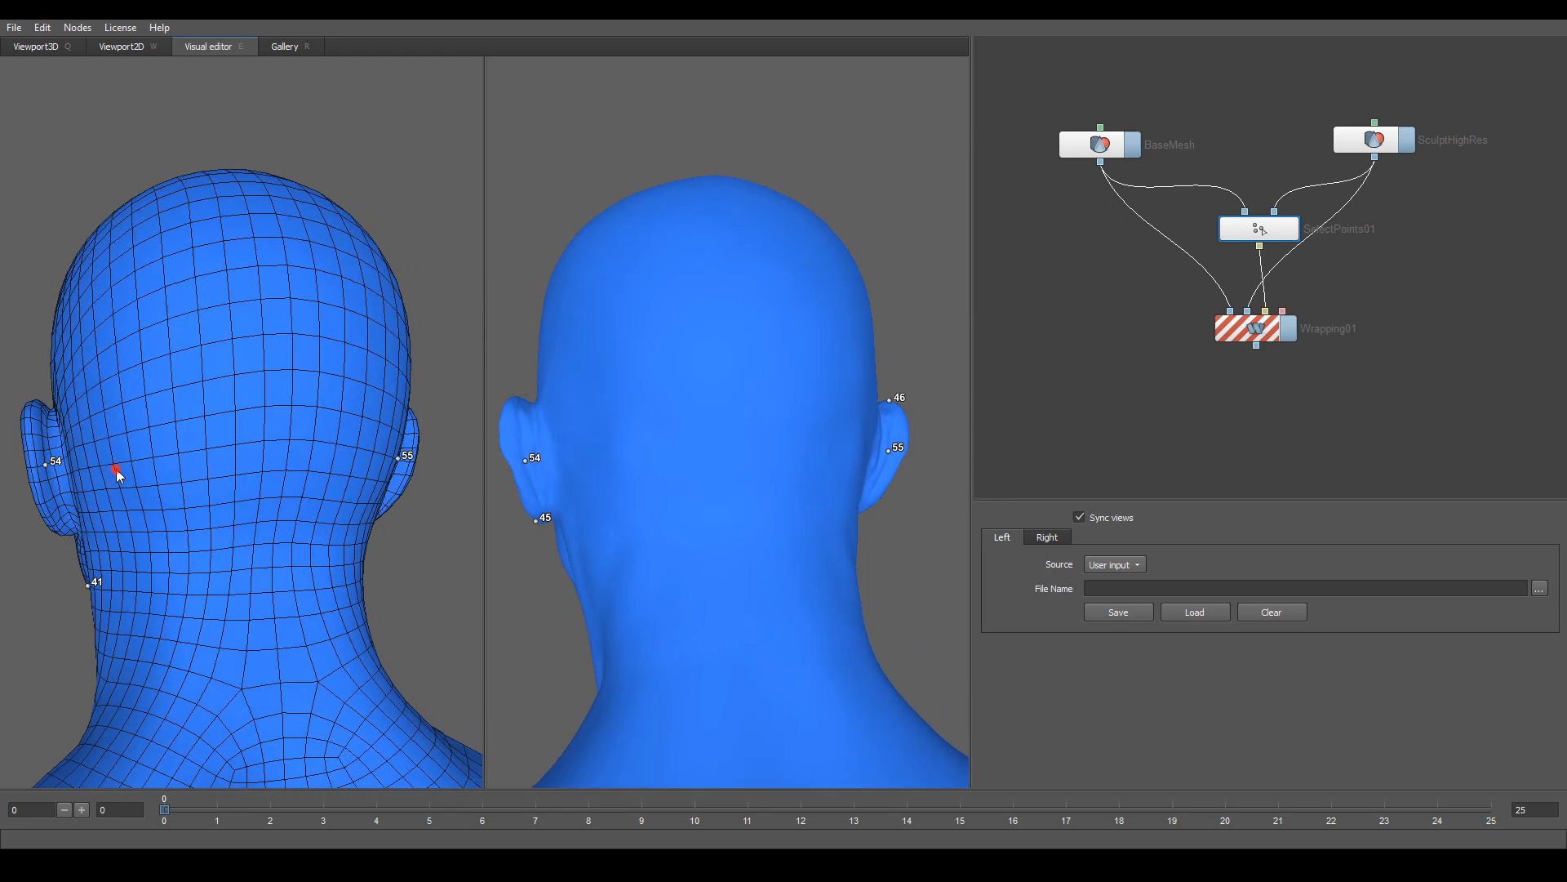
left_click_drag(116, 468, 251, 487, "alt")
scroll(252, 500, "down", 4)
middle_click_drag(252, 505, 255, 441, "alt")
left_click_drag(752, 581, 694, 616, "alt")
middle_click_drag(282, 568, 249, 526, "alt")
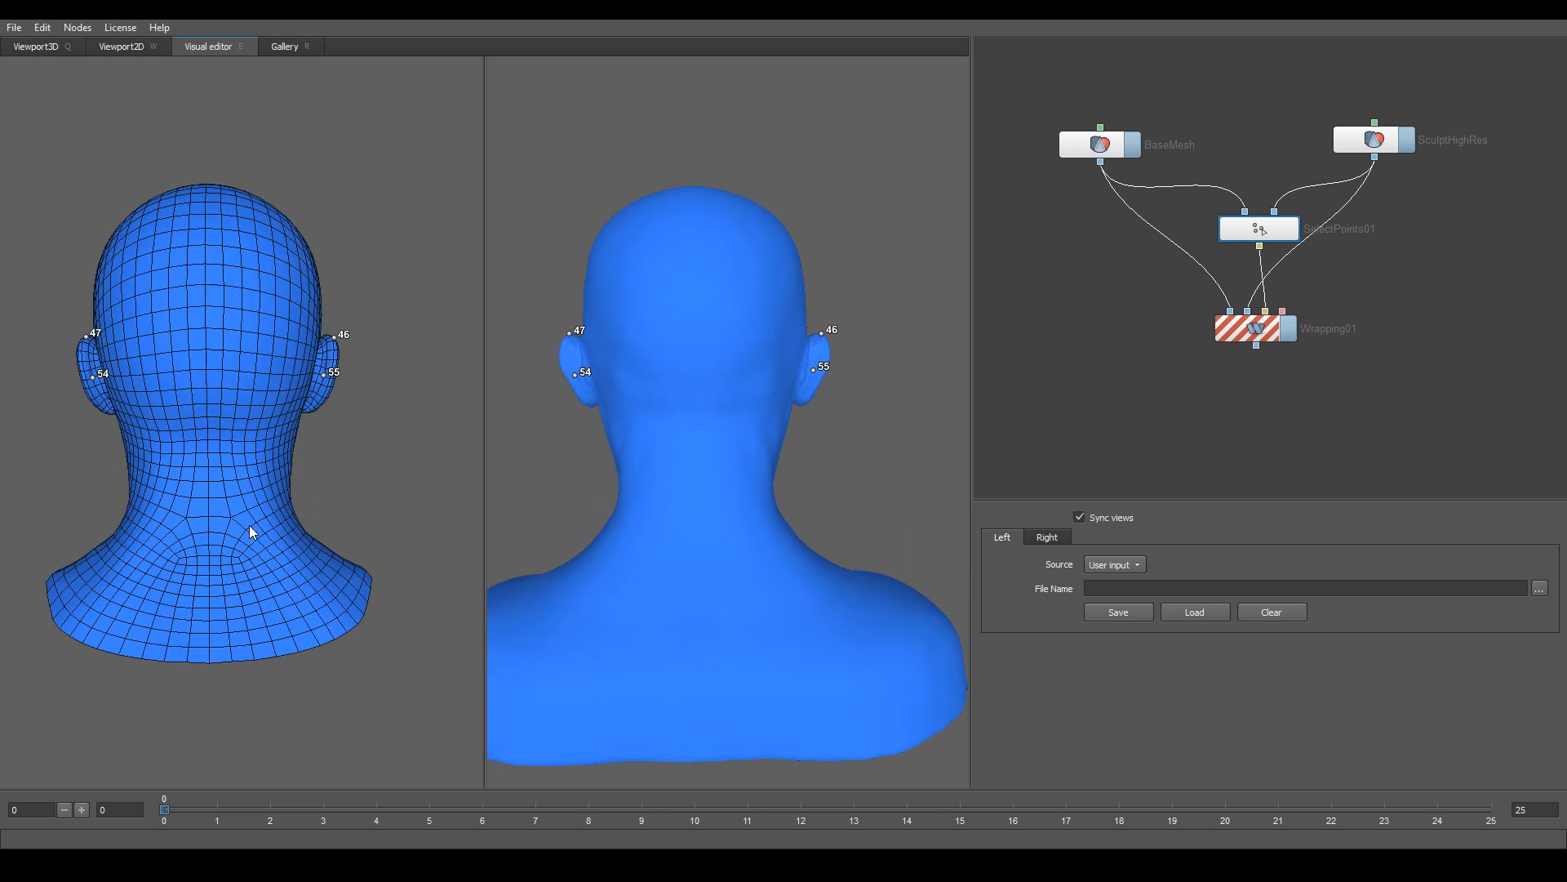
left_click(187, 517)
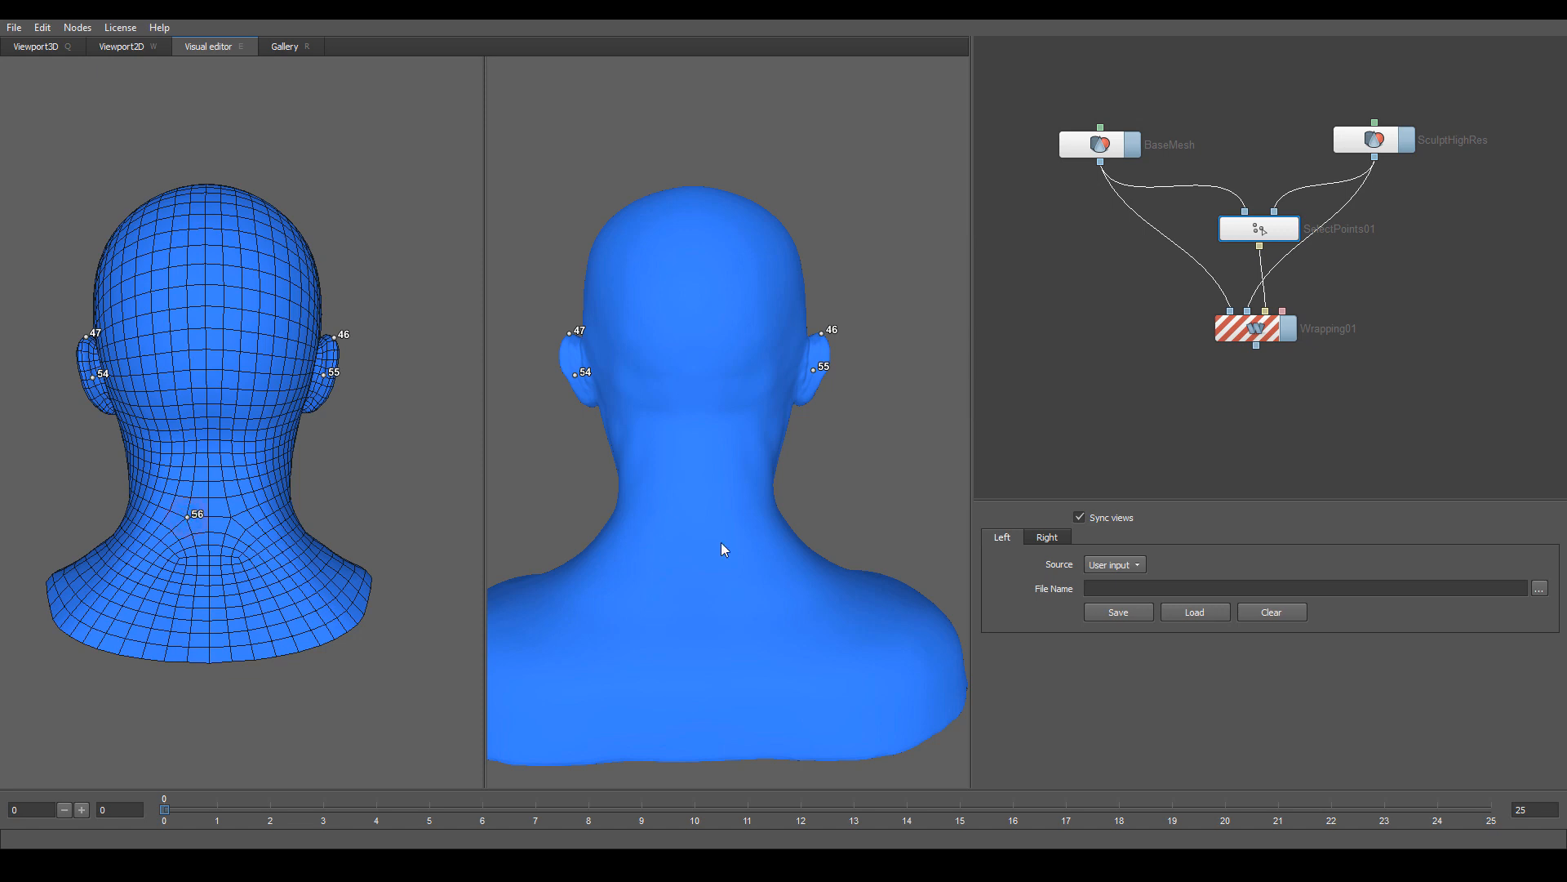
left_click(679, 535)
left_click(230, 513)
middle_click_drag(813, 634, 766, 601)
left_click_drag(751, 573, 713, 547)
left_click(720, 528)
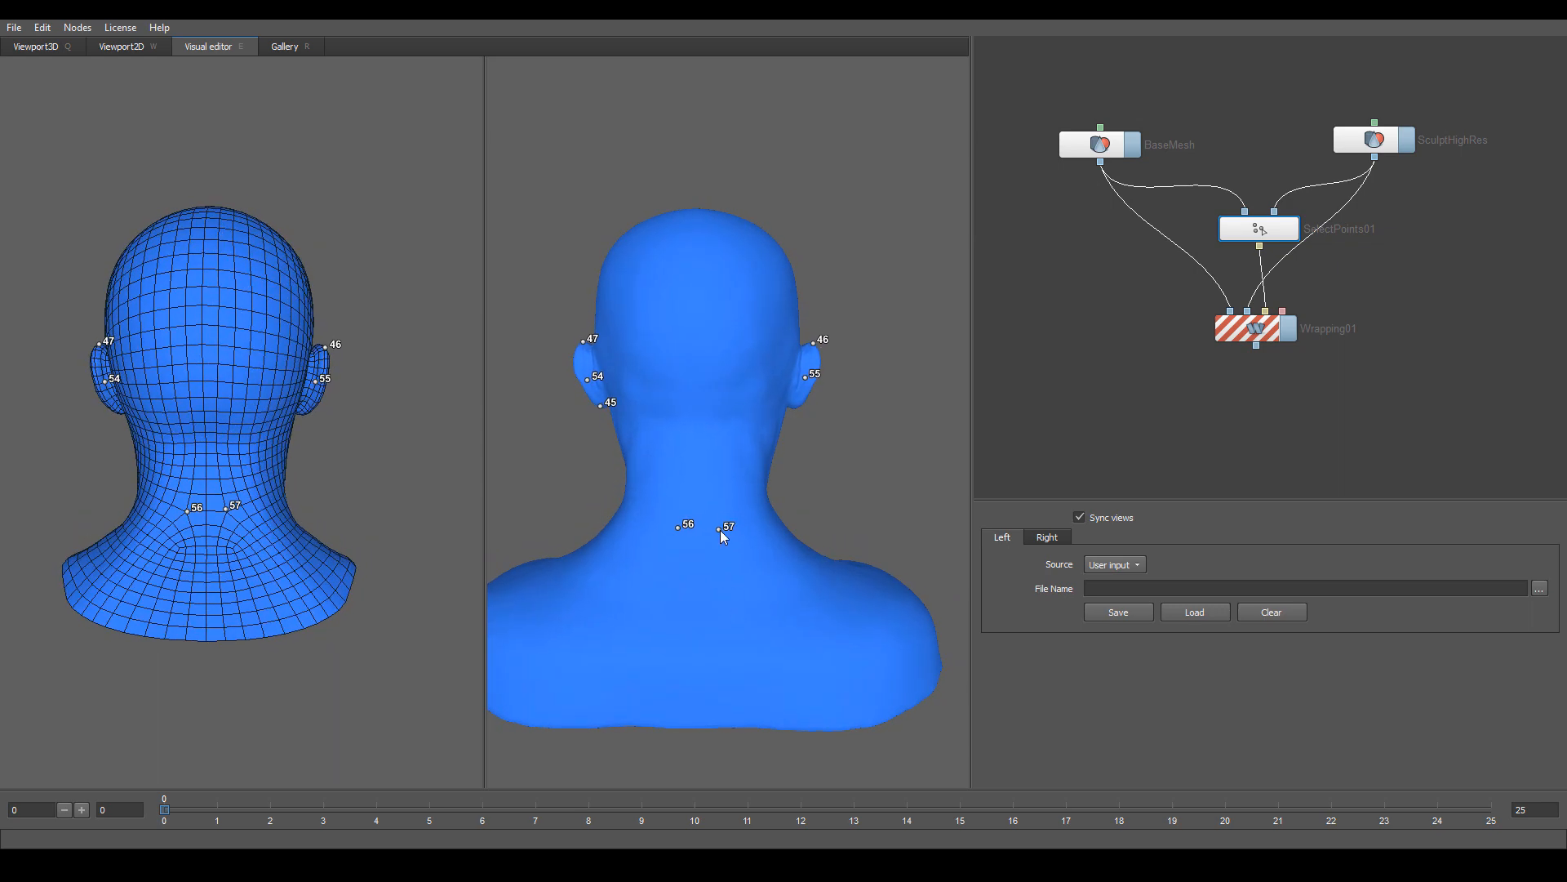
left_click(721, 529)
- Add two matching point pairs side by side at the front base of the neck on both heads
left_click_drag(737, 595, 930, 608)
left_click_drag(655, 668, 923, 644)
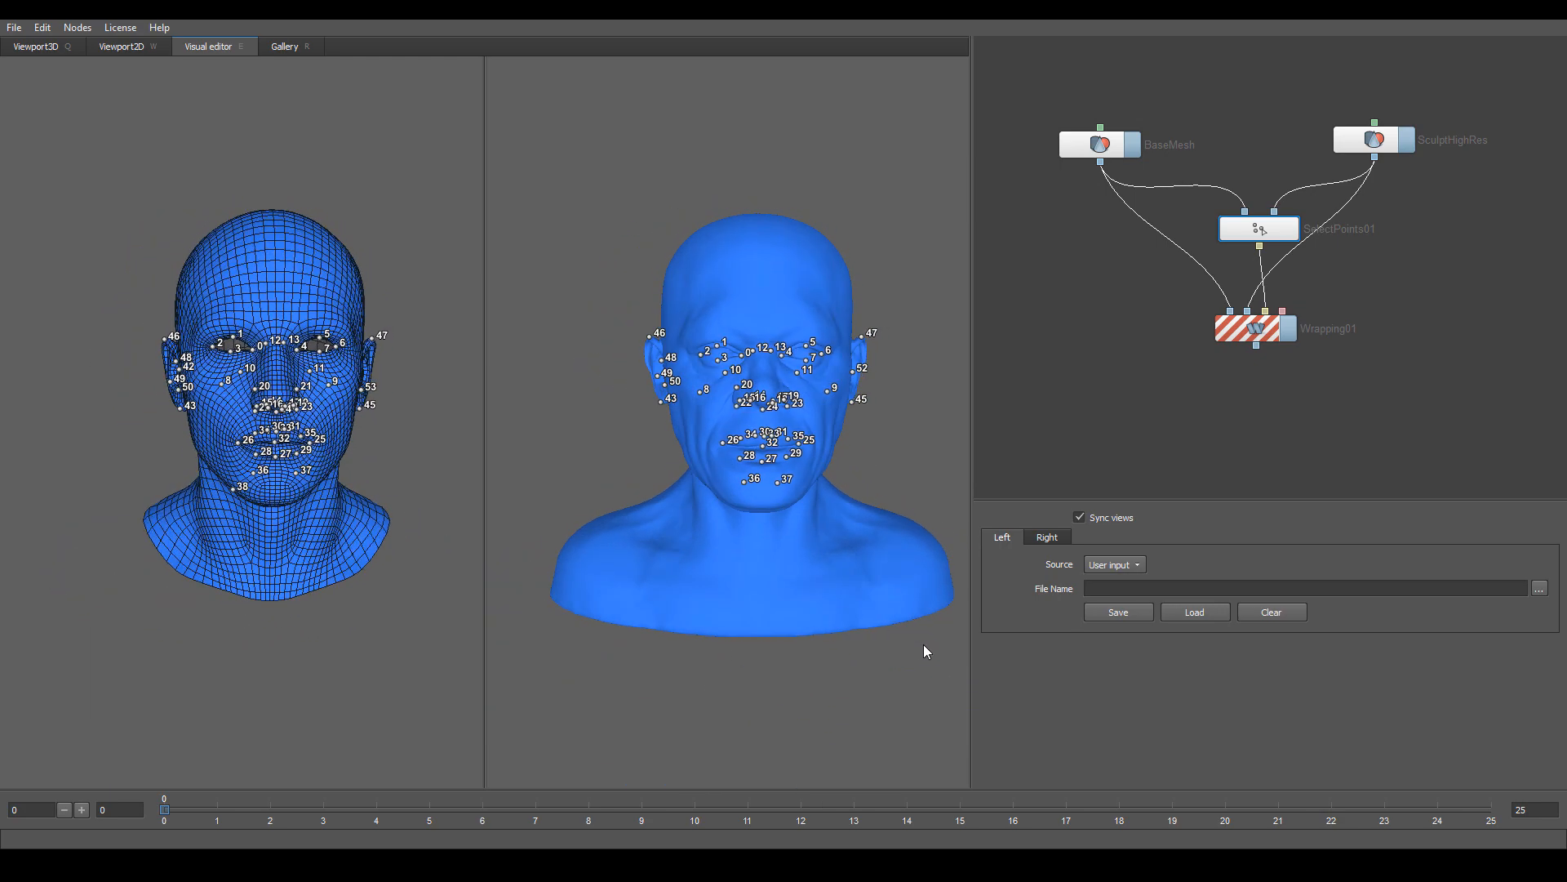
left_click_drag(536, 608, 622, 620)
left_click_drag(786, 615, 682, 592)
right_click_drag(653, 575, 673, 586)
middle_click_drag(672, 586, 645, 576)
right_click_drag(647, 584, 671, 609)
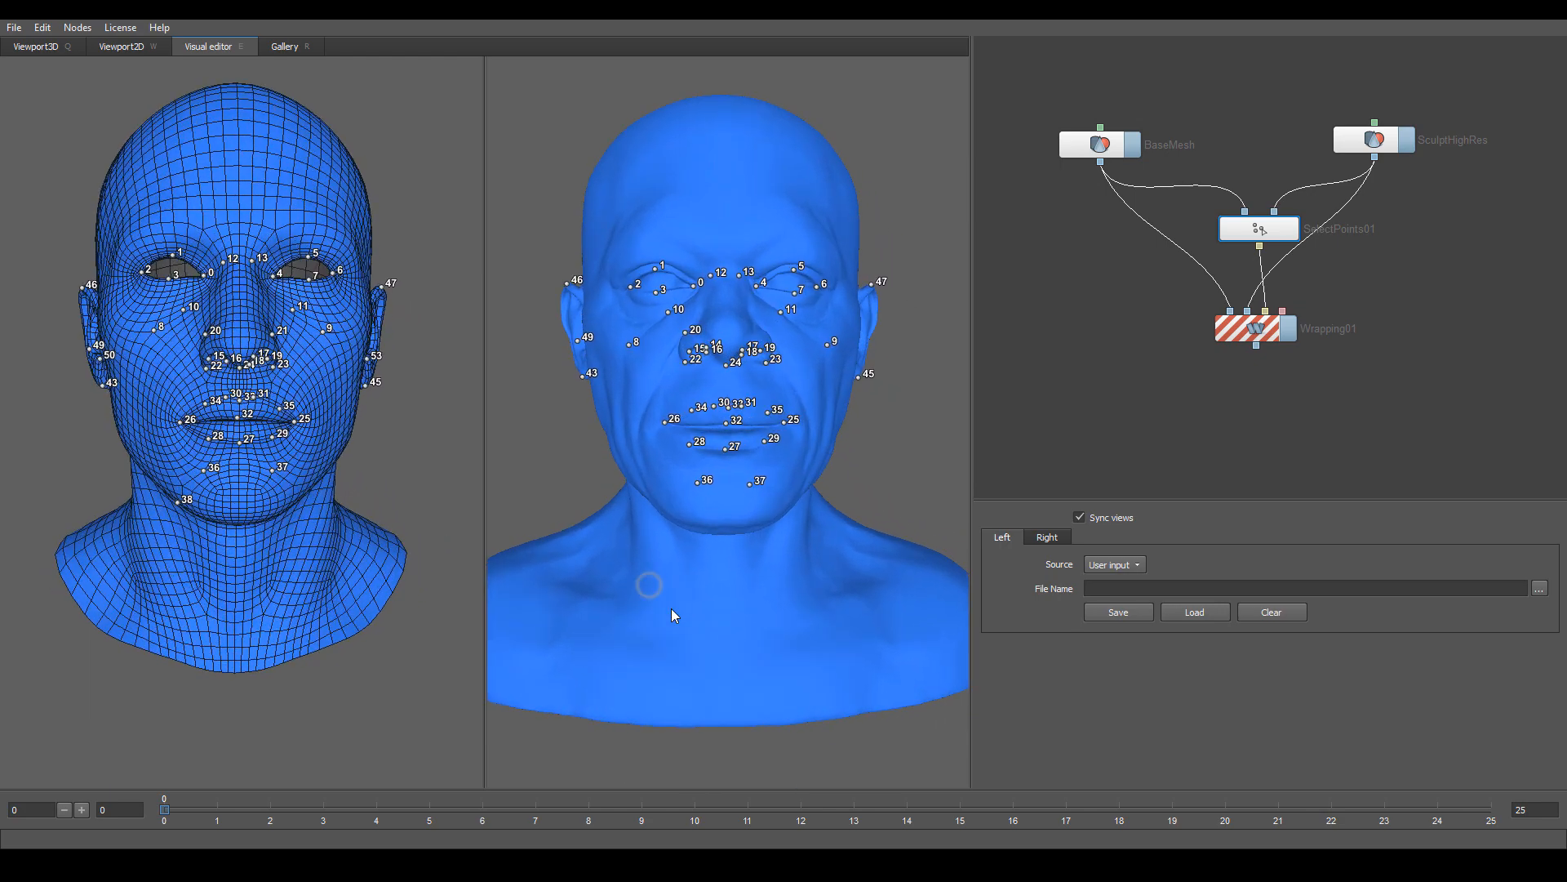
middle_click_drag(677, 609, 655, 581)
left_click_drag(133, 571, 164, 564)
left_click(181, 558)
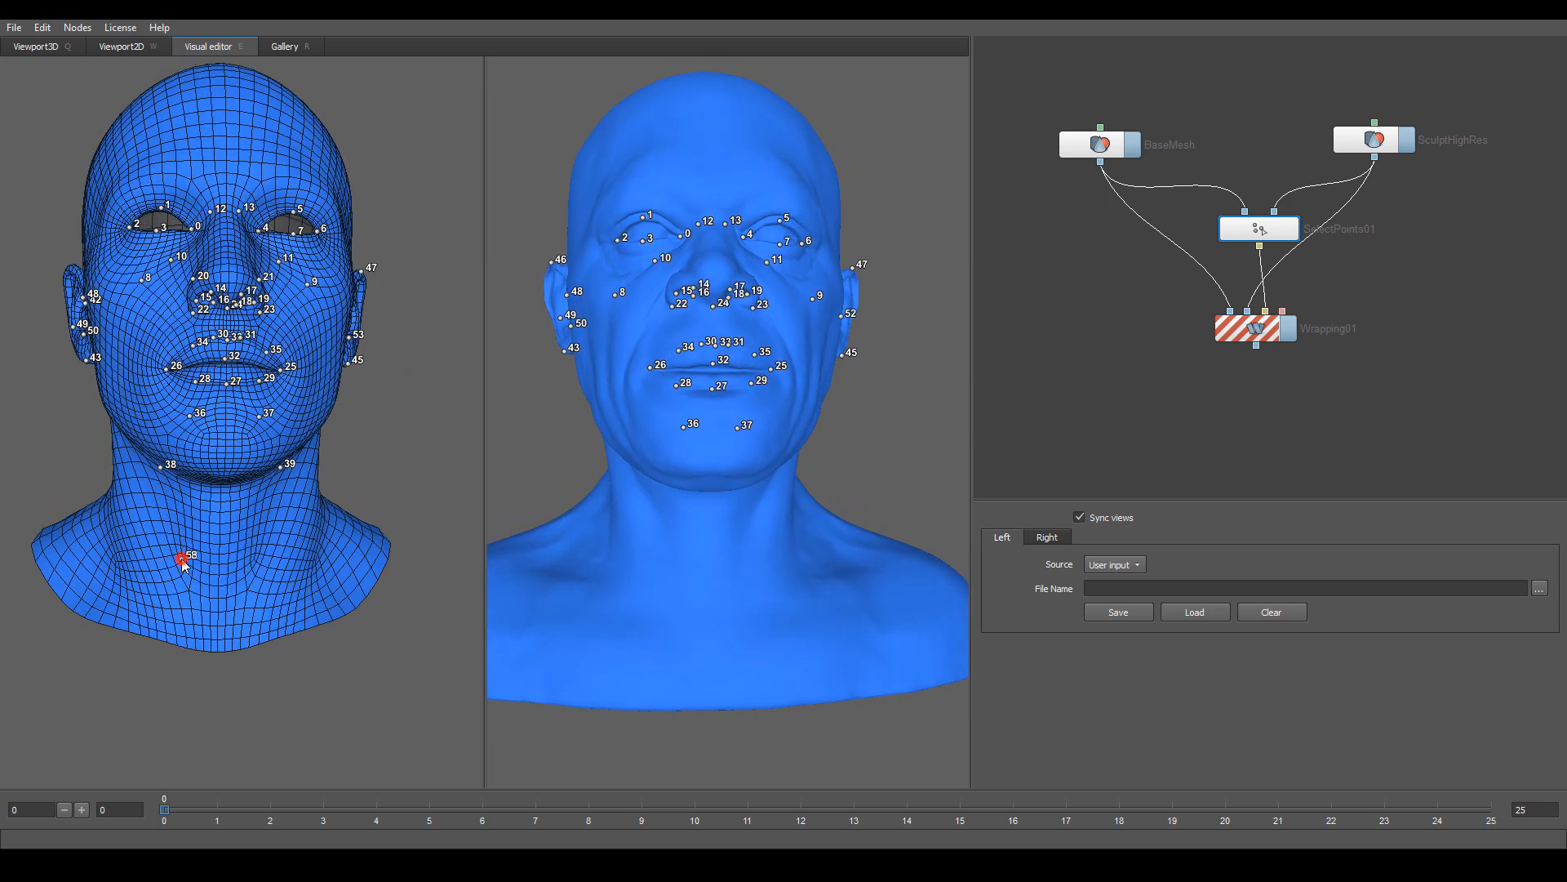
left_click(673, 593)
left_click(741, 598)
- Add matching point pairs on the right and left sides of the lower neck, behind the jaw, on both heads
scroll(751, 640, "down", 5)
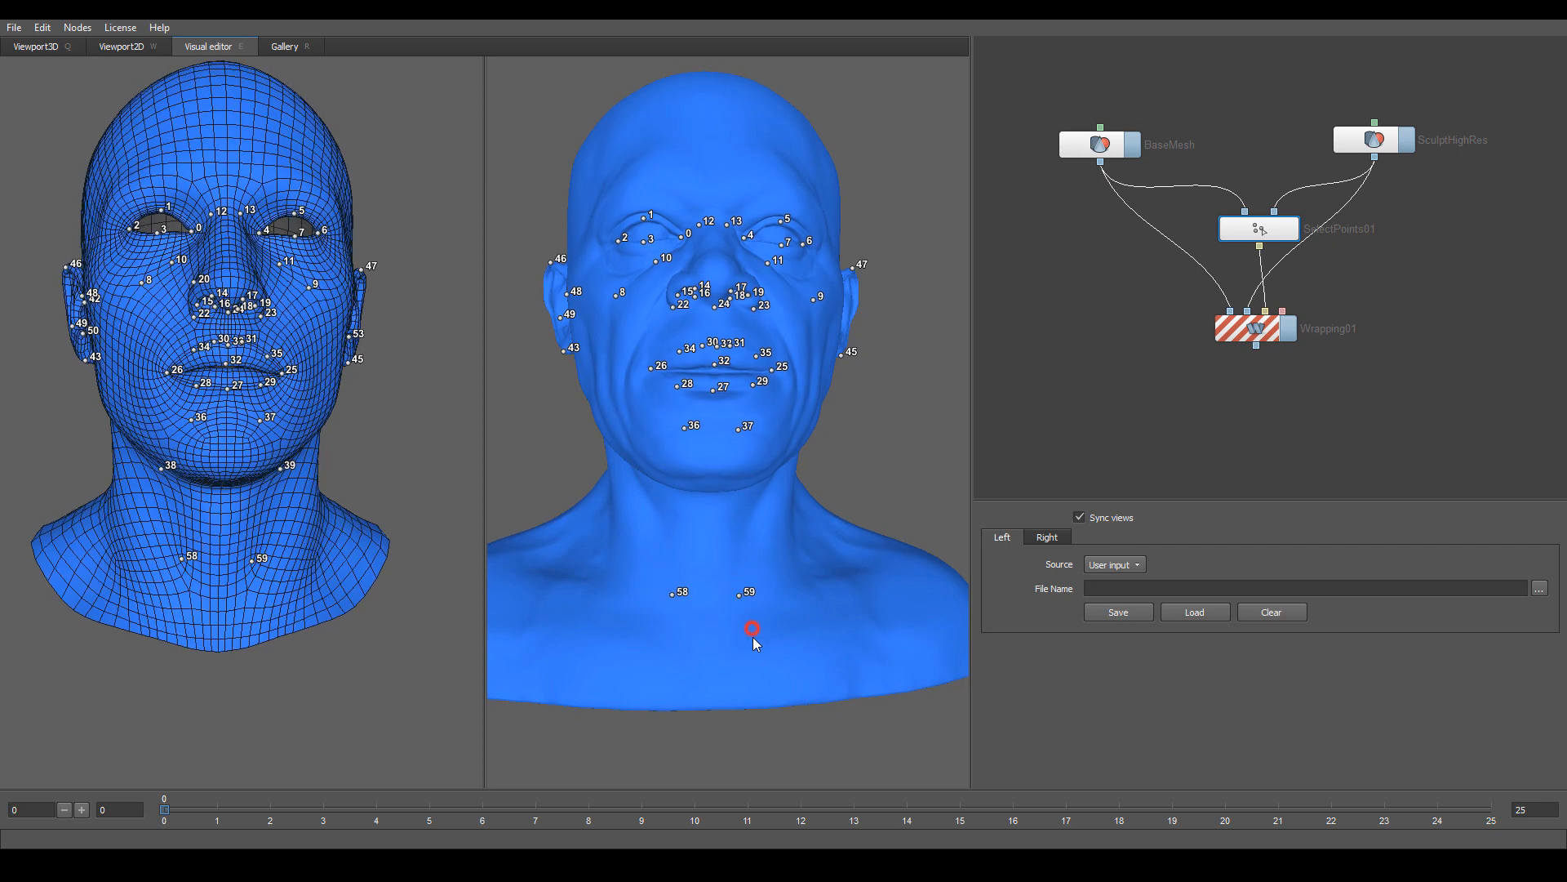
left_click_drag(696, 622, 871, 650)
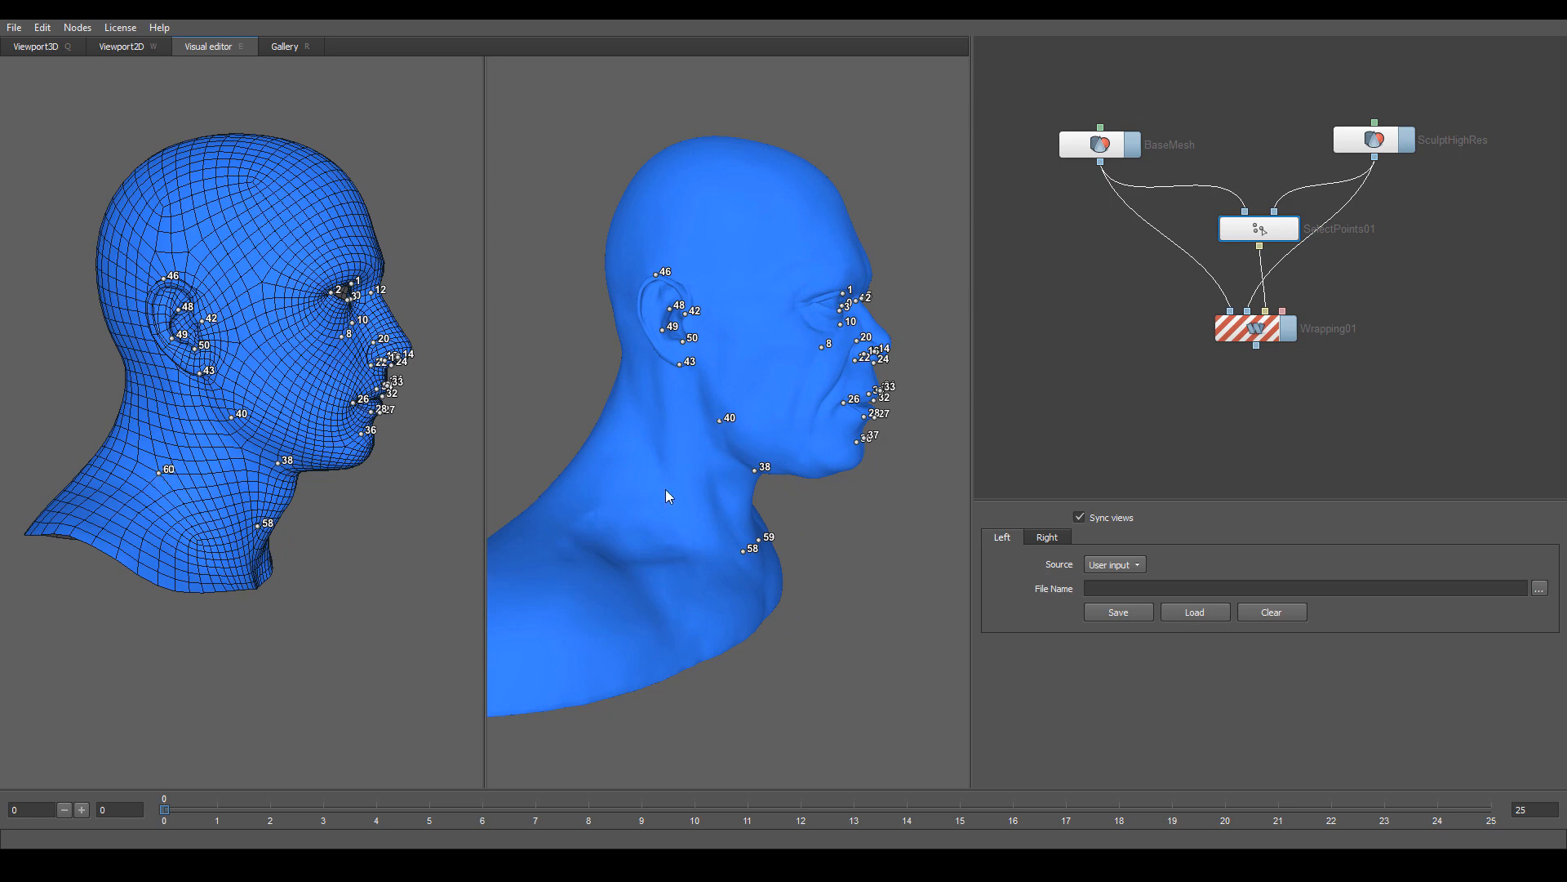
left_click_drag(655, 492, 720, 539)
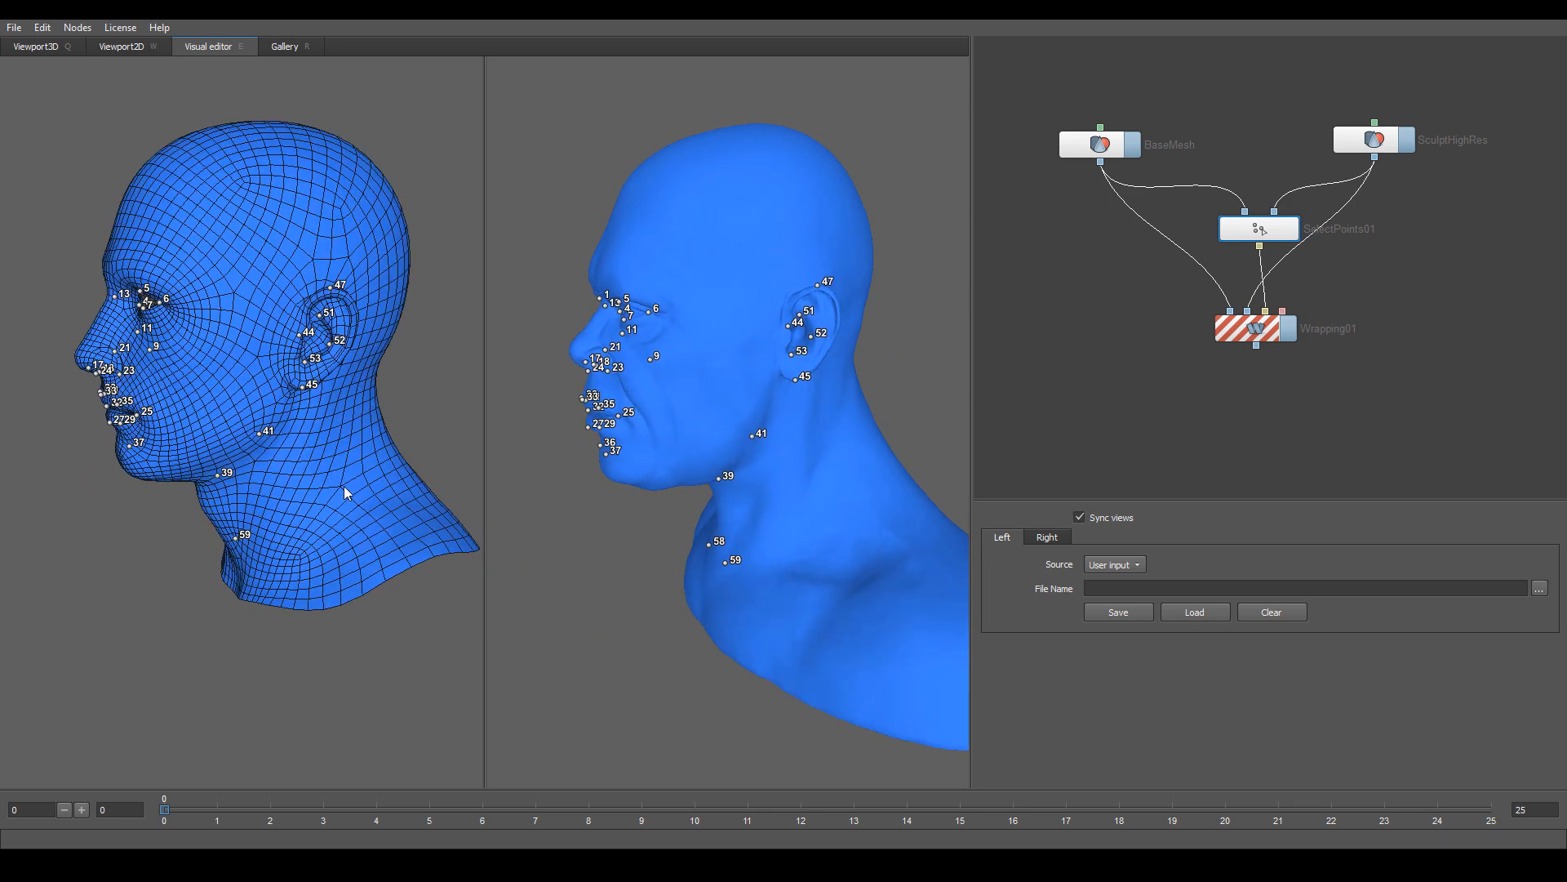
left_click(340, 485)
left_click_drag(845, 523, 1110, 526)
left_click(815, 509)
- Add matching point pairs on the right and left of the chin's lower edge on both heads
left_click_drag(828, 535, 769, 529)
right_click_drag(751, 458, 794, 588)
left_click_drag(794, 588, 790, 509)
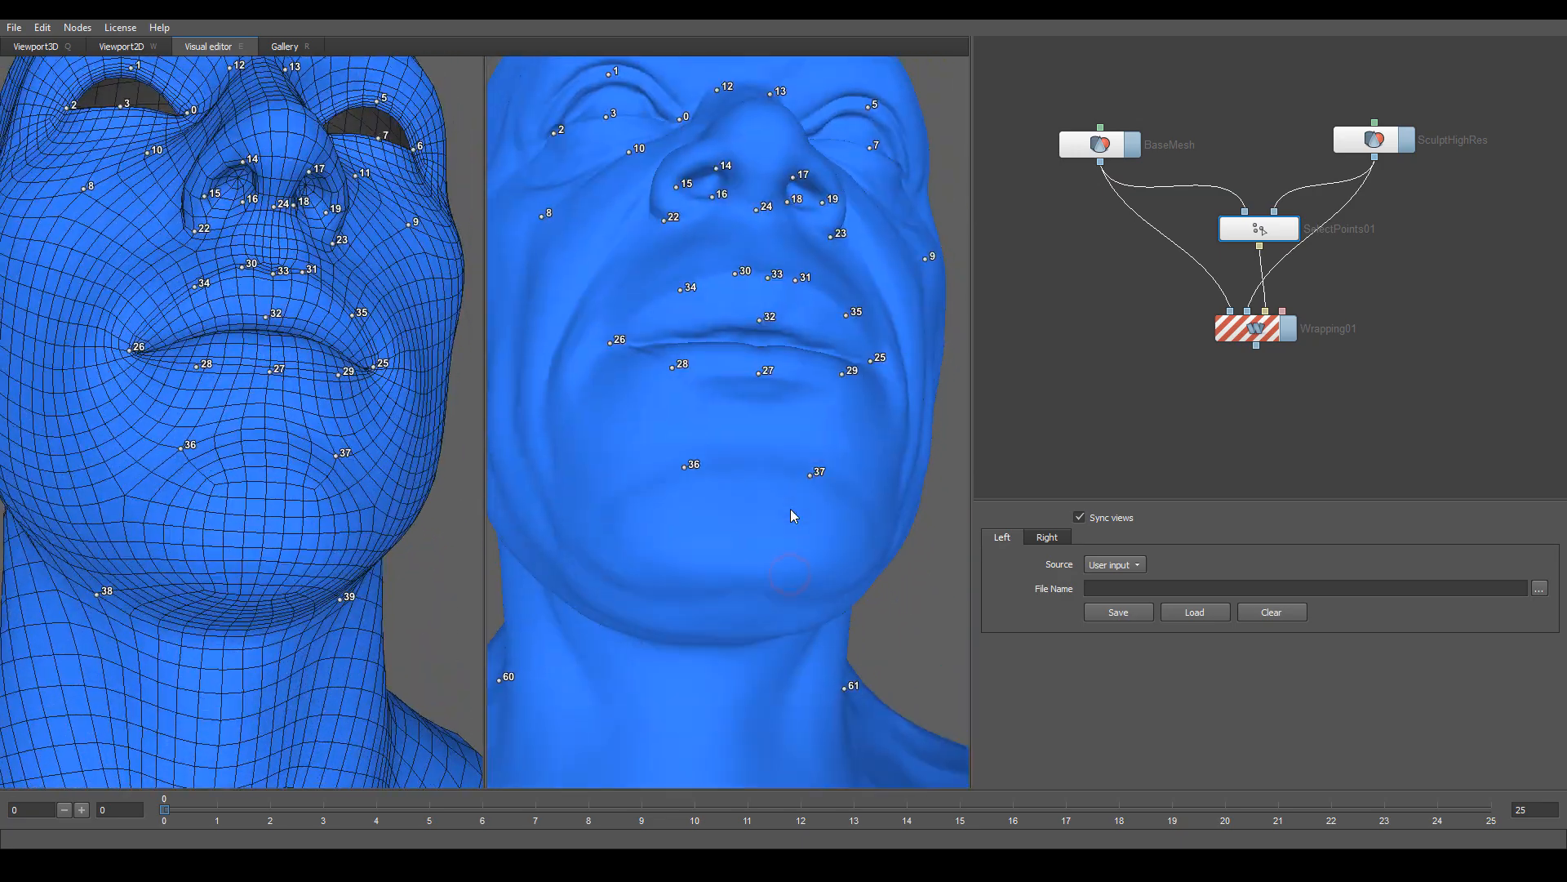
right_click_drag(793, 567, 795, 514)
left_click_drag(795, 514, 724, 505)
right_click_drag(724, 506, 730, 533)
mouse_move(729, 532)
left_mouse_down()
mouse_move(742, 575)
mouse_move(734, 502)
left_mouse_up()
right_click_drag(215, 464, 229, 494)
left_click_drag(229, 501, 233, 463)
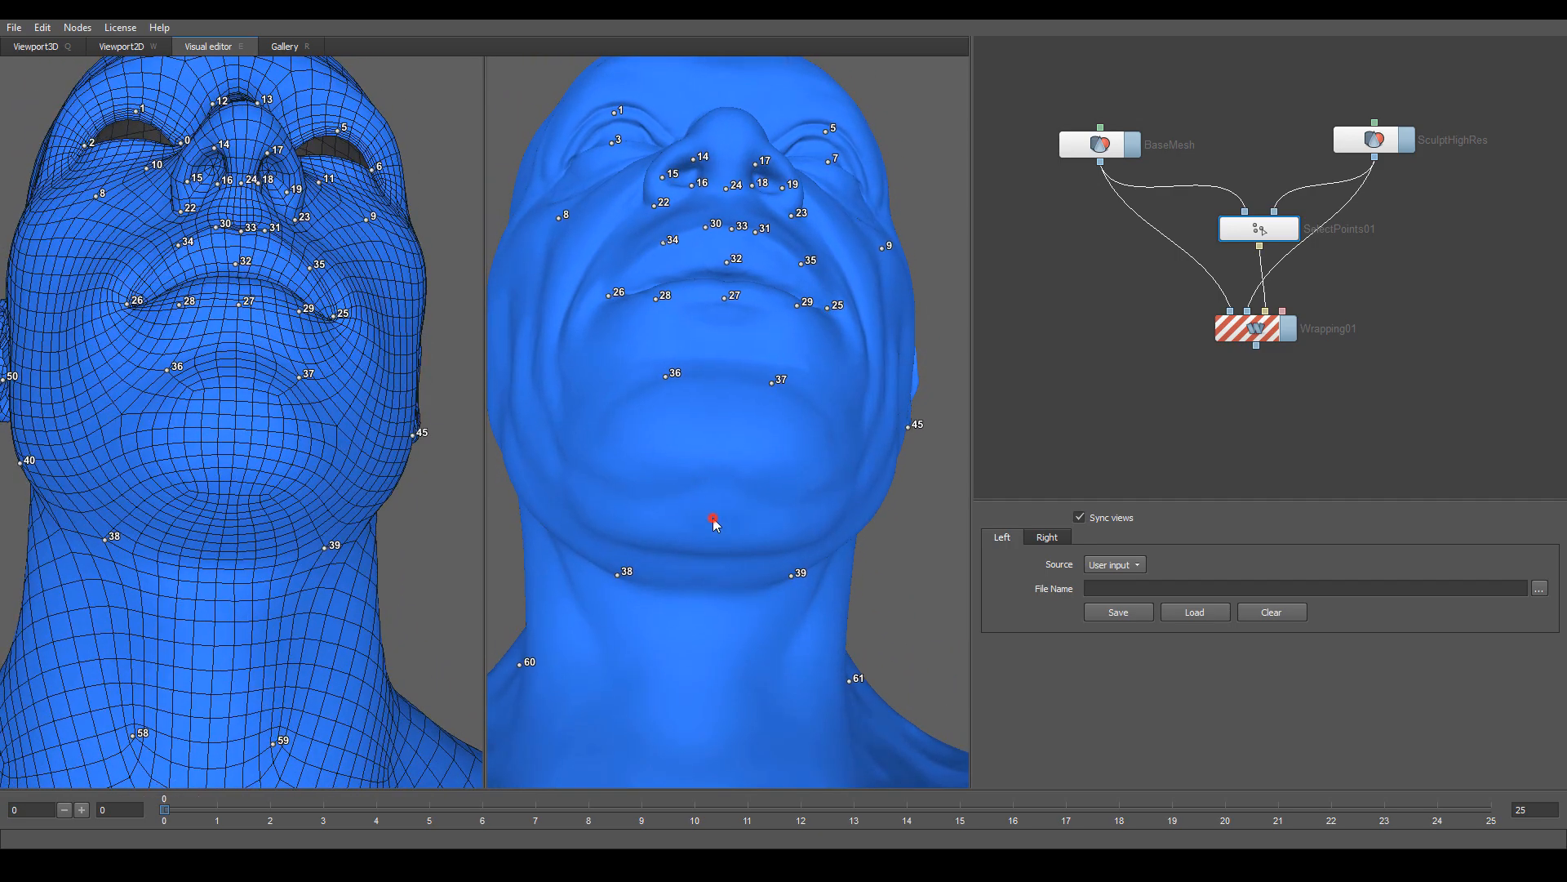
left_click_drag(219, 479, 310, 566)
right_click_drag(310, 566, 275, 566)
left_click_drag(275, 567, 200, 594)
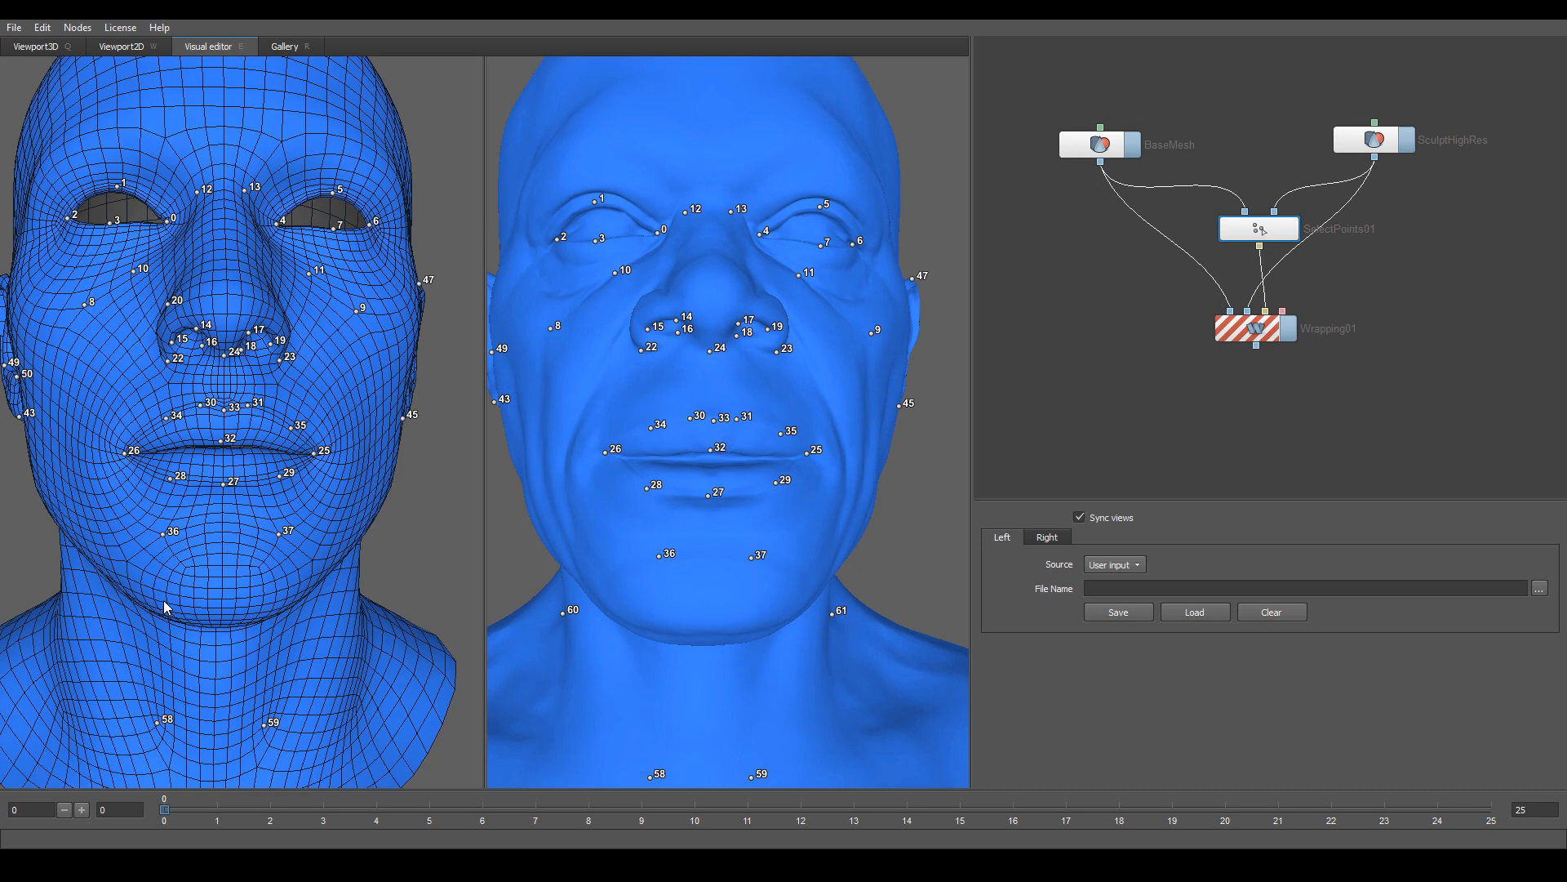
left_click(164, 600)
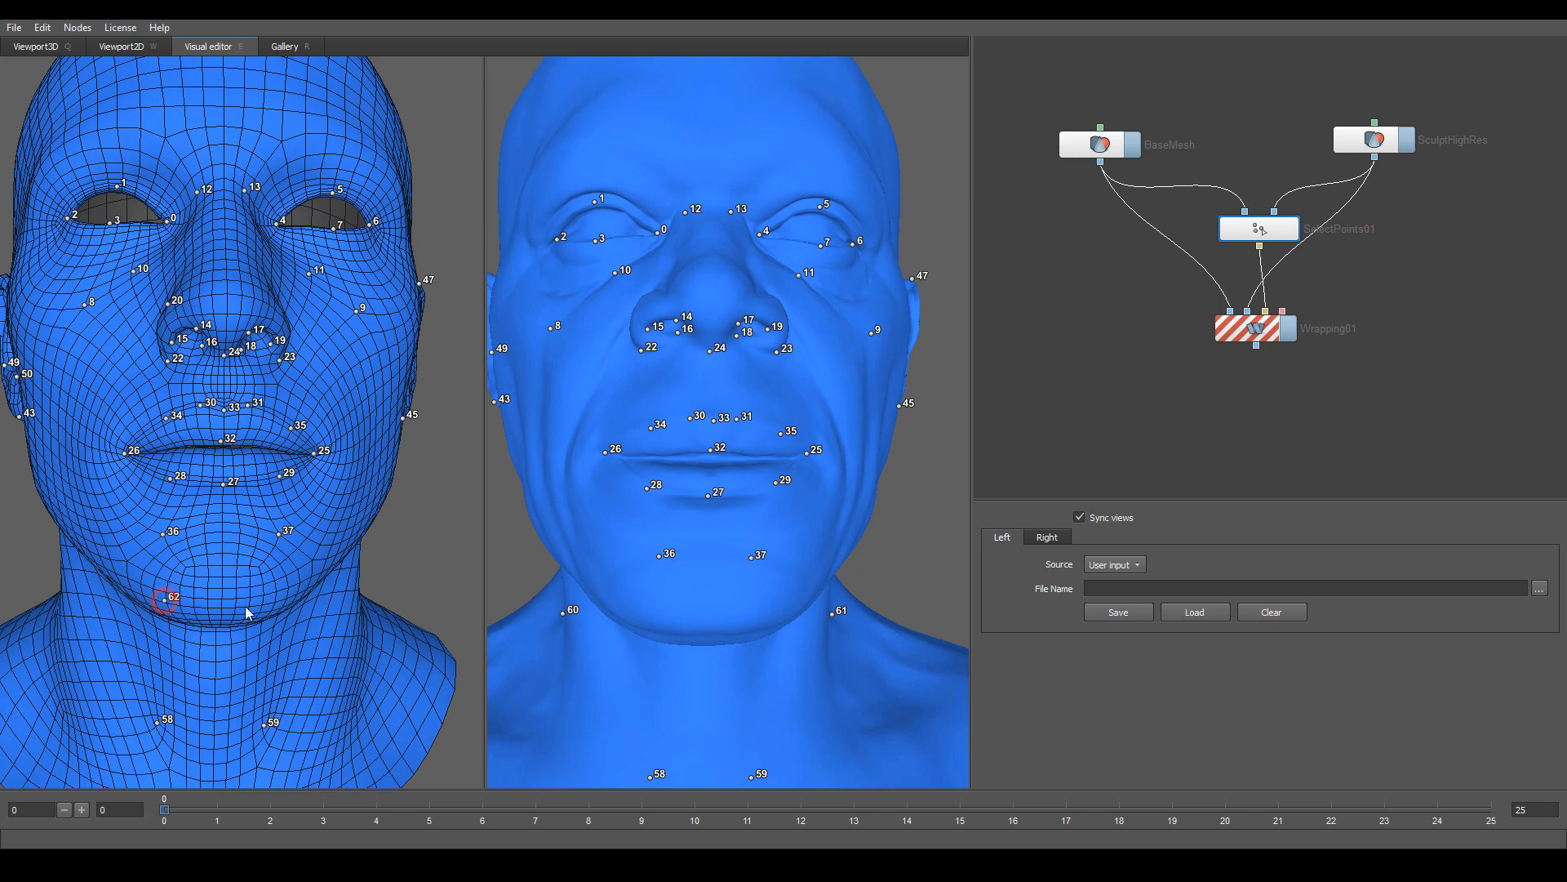
left_click(651, 619)
left_click(769, 617)
scroll(801, 620, "down", 4)
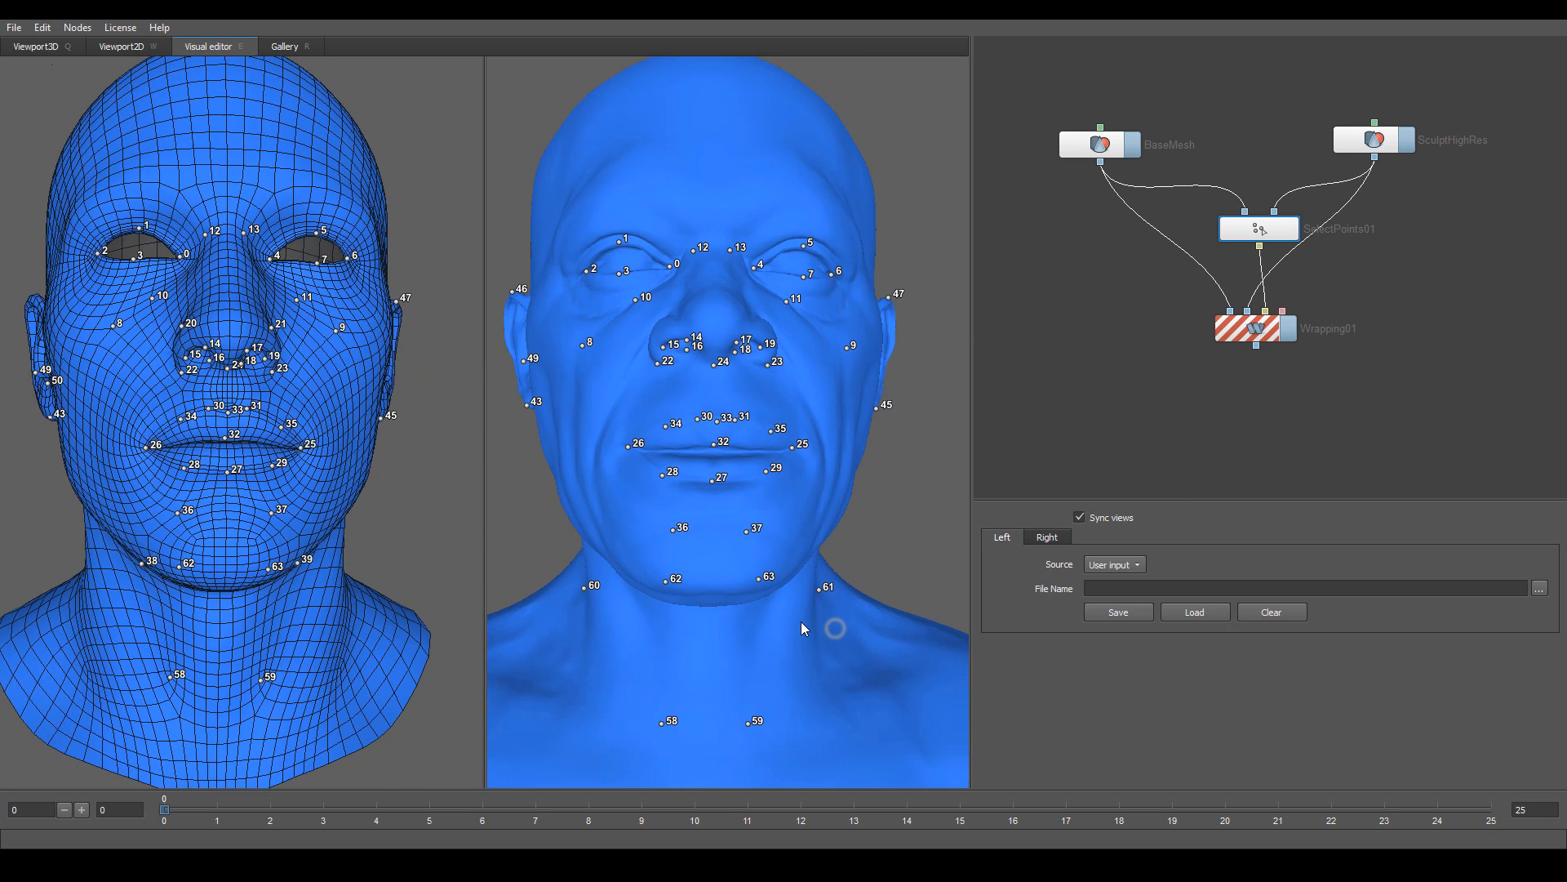
- Examine the placed point pairs on both heads from the front and three-quarter views before wrapping
left_click_drag(807, 634, 815, 632, "alt")
scroll(749, 602, "up", 1)
scroll(749, 602, "up", 2)
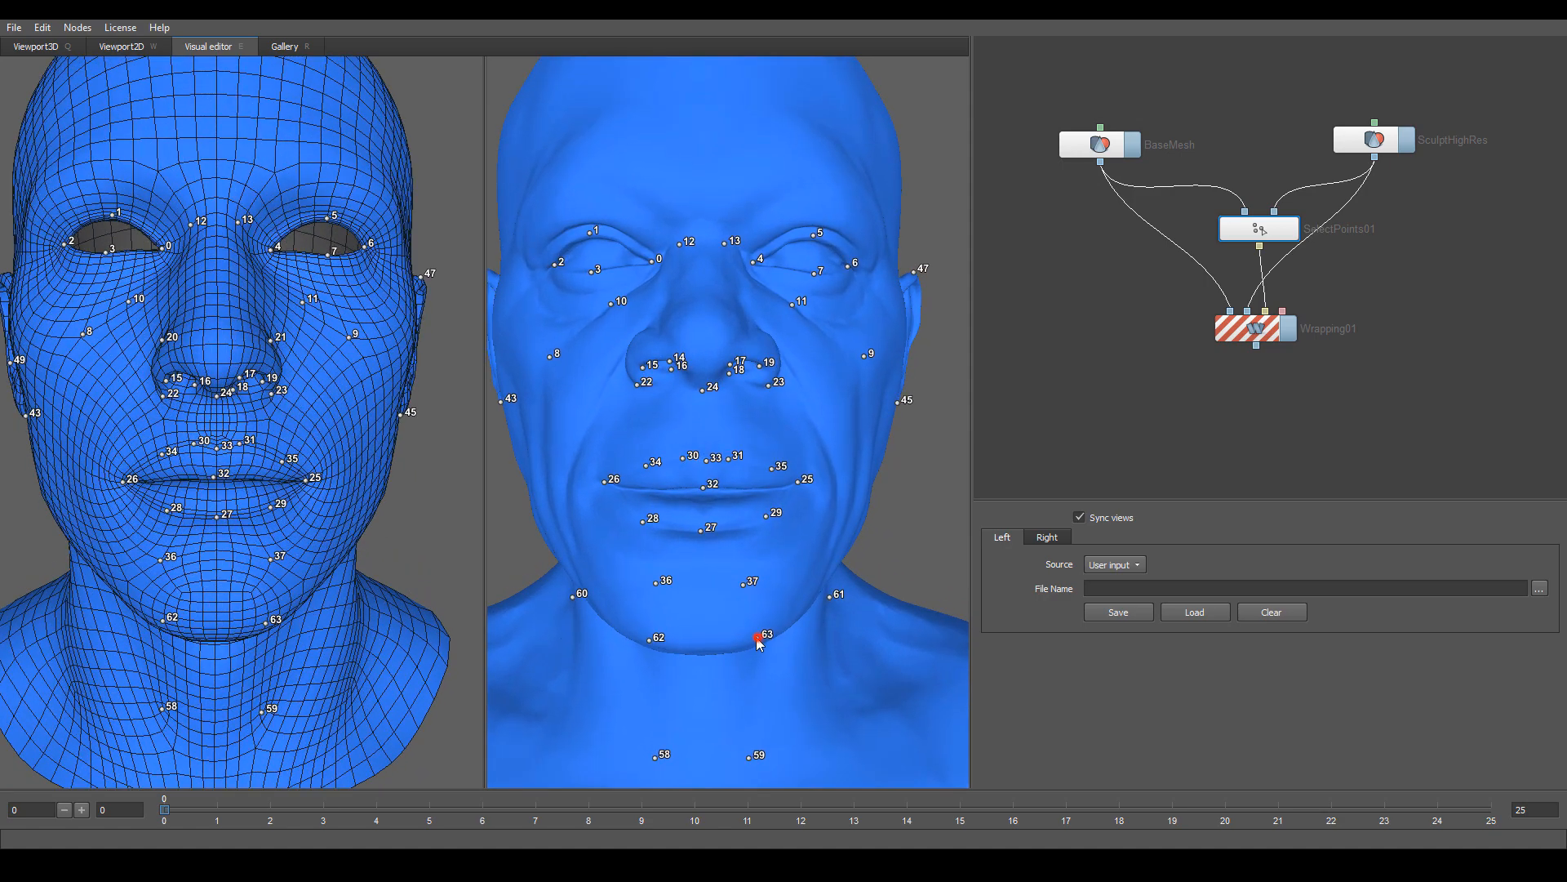
mouse_move(789, 654)
left_mouse_down("alt")
mouse_move(780, 609)
mouse_move(785, 654)
left_mouse_up("alt")
scroll(788, 624, "down", 3)
left_click_drag(791, 597, 553, 555, "alt")
scroll(553, 556, "up", 3)
left_click_drag(224, 553, 412, 533, "alt")
mouse_move(768, 539)
left_mouse_down("alt")
mouse_move(722, 501)
mouse_move(793, 467)
mouse_move(790, 502)
mouse_move(871, 507)
mouse_move(751, 502)
mouse_move(832, 459)
mouse_move(780, 462)
mouse_move(904, 467)
mouse_move(886, 498)
mouse_move(845, 491)
mouse_move(922, 482)
mouse_move(683, 478)
mouse_move(781, 481)
mouse_move(802, 445)
mouse_move(805, 513)
mouse_move(639, 486)
mouse_move(723, 389)
mouse_move(791, 538)
mouse_move(780, 585)
mouse_move(821, 555)
mouse_move(796, 502)
mouse_move(782, 529)
left_mouse_up("alt")
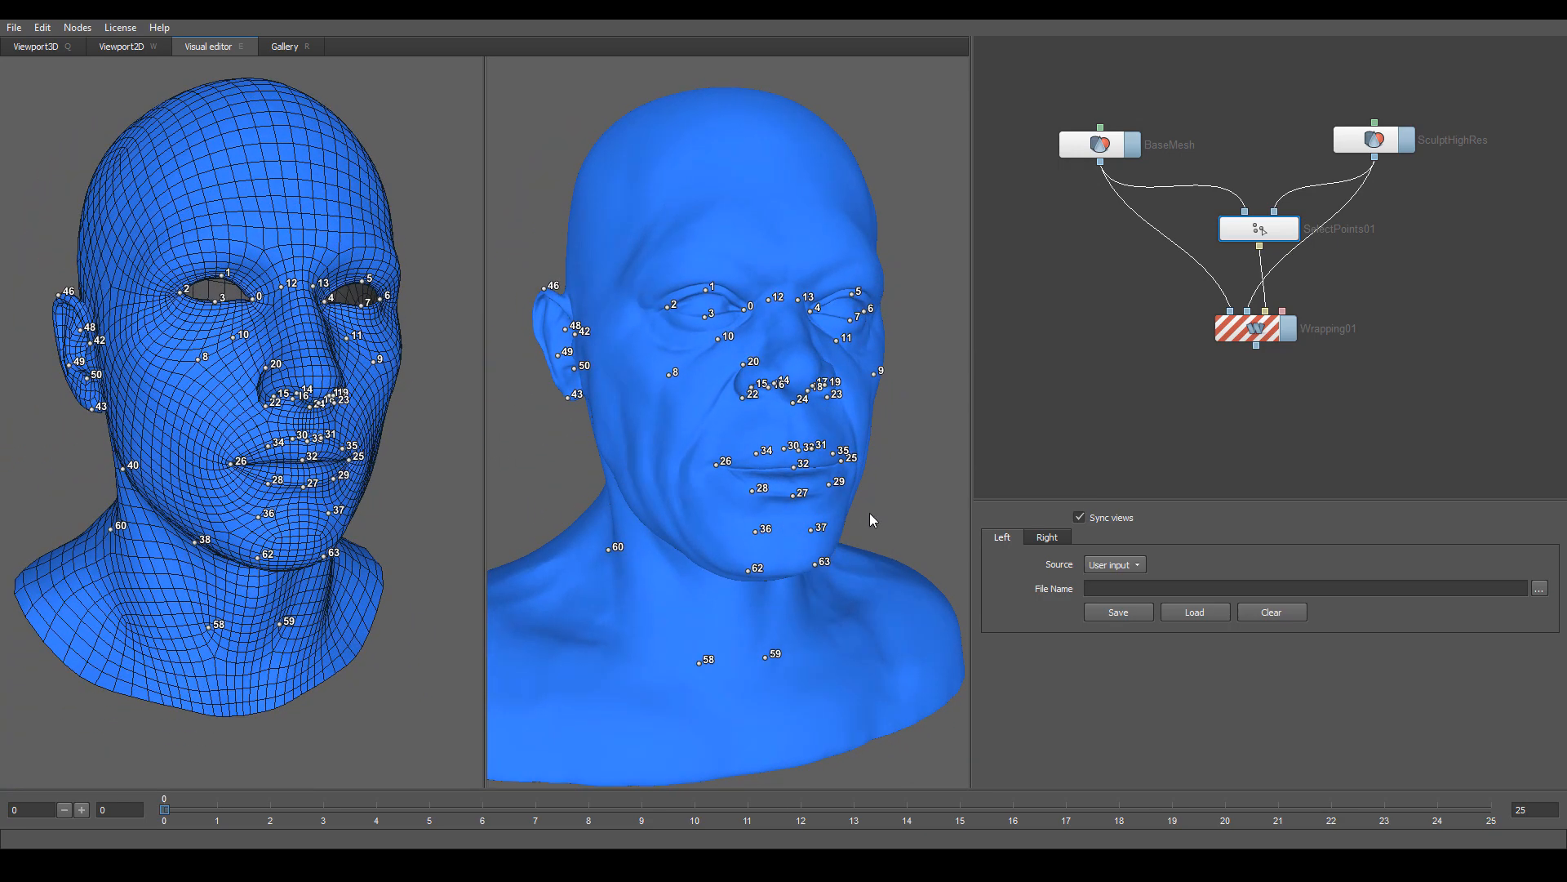
- Compute the Wrapping01 node with its existing parameters to wrap the base mesh onto the sculpt
left_click(1263, 335)
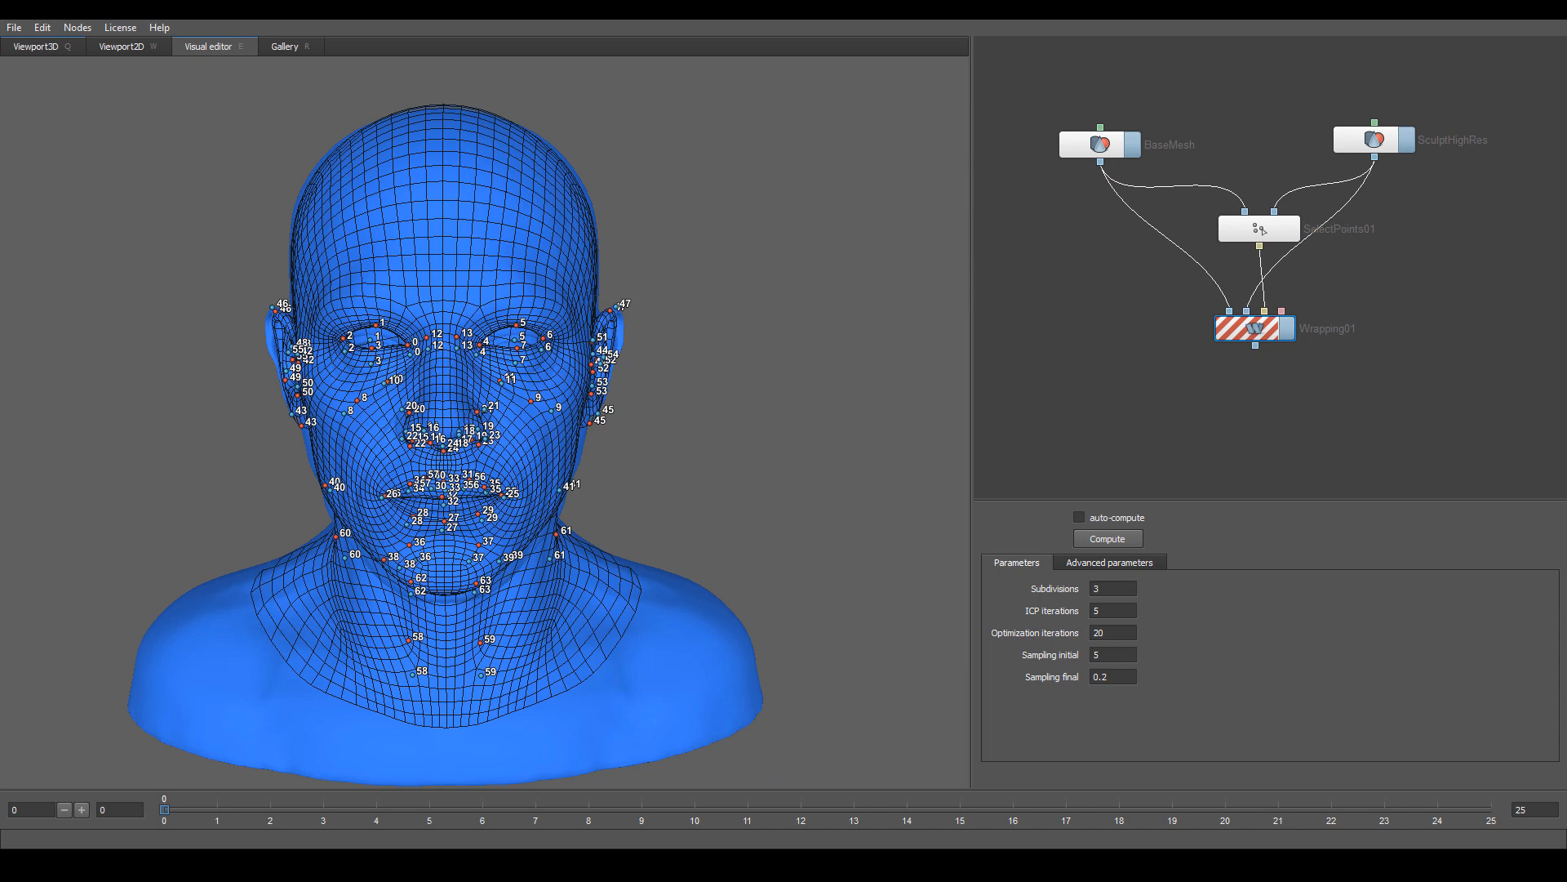
mouse_move(1031, 534)
left_mouse_down()
mouse_move(1144, 525)
mouse_move(1033, 529)
mouse_move(1059, 518)
left_mouse_up()
key("Escape")
left_click(1110, 539)
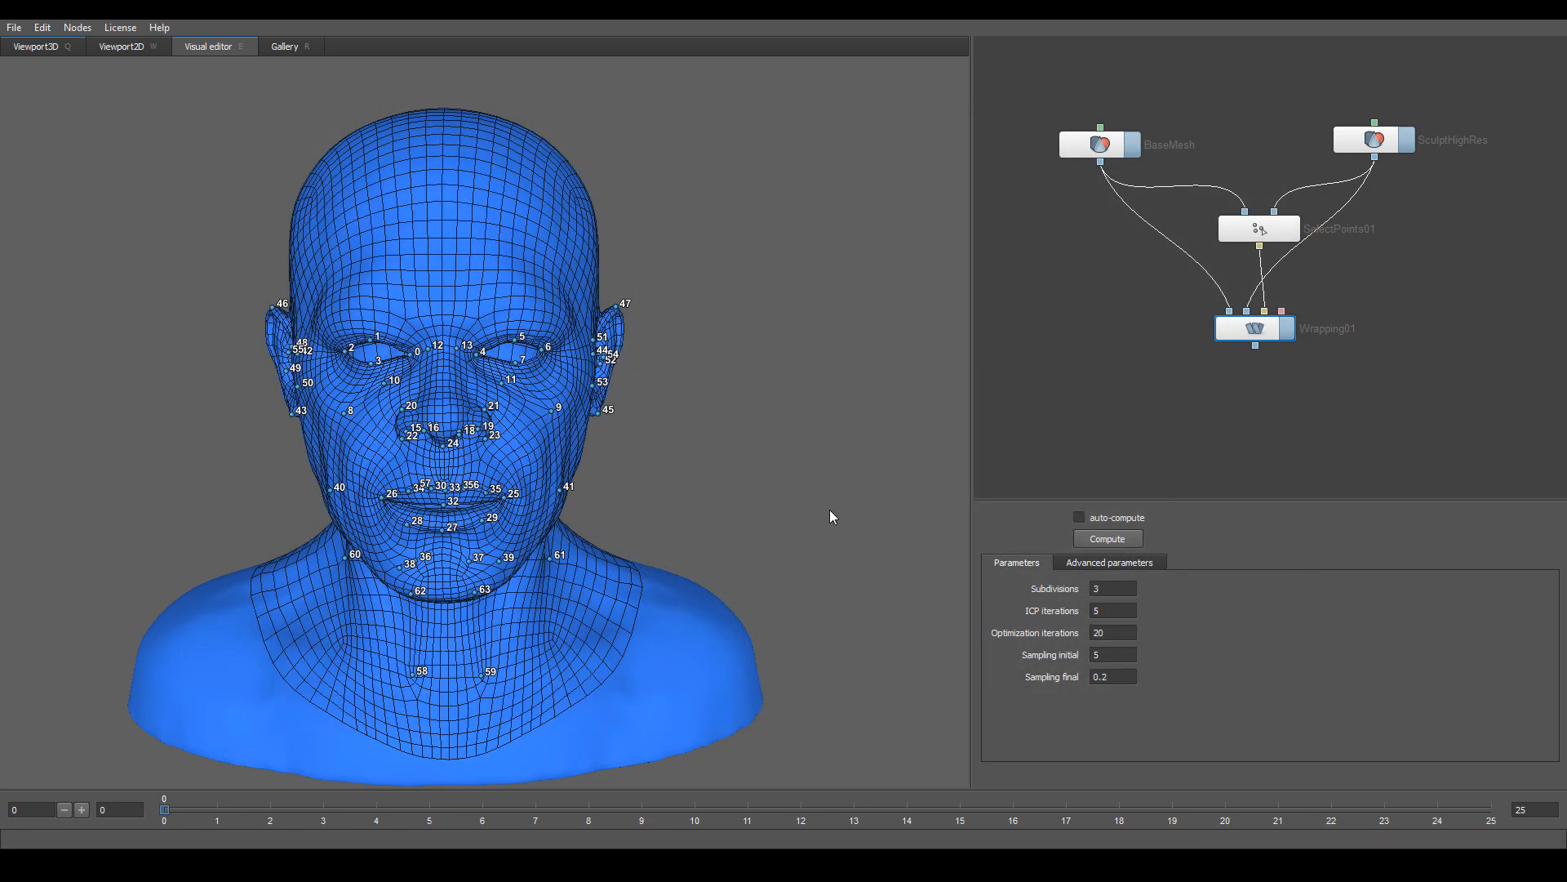
- Examine the wrapped mesh's overall fit on the face from three-quarter and front views
left_click_drag(814, 500, 882, 480, "alt")
right_click_drag(839, 476, 869, 546, "alt")
middle_click_drag(869, 546, 849, 575, "alt")
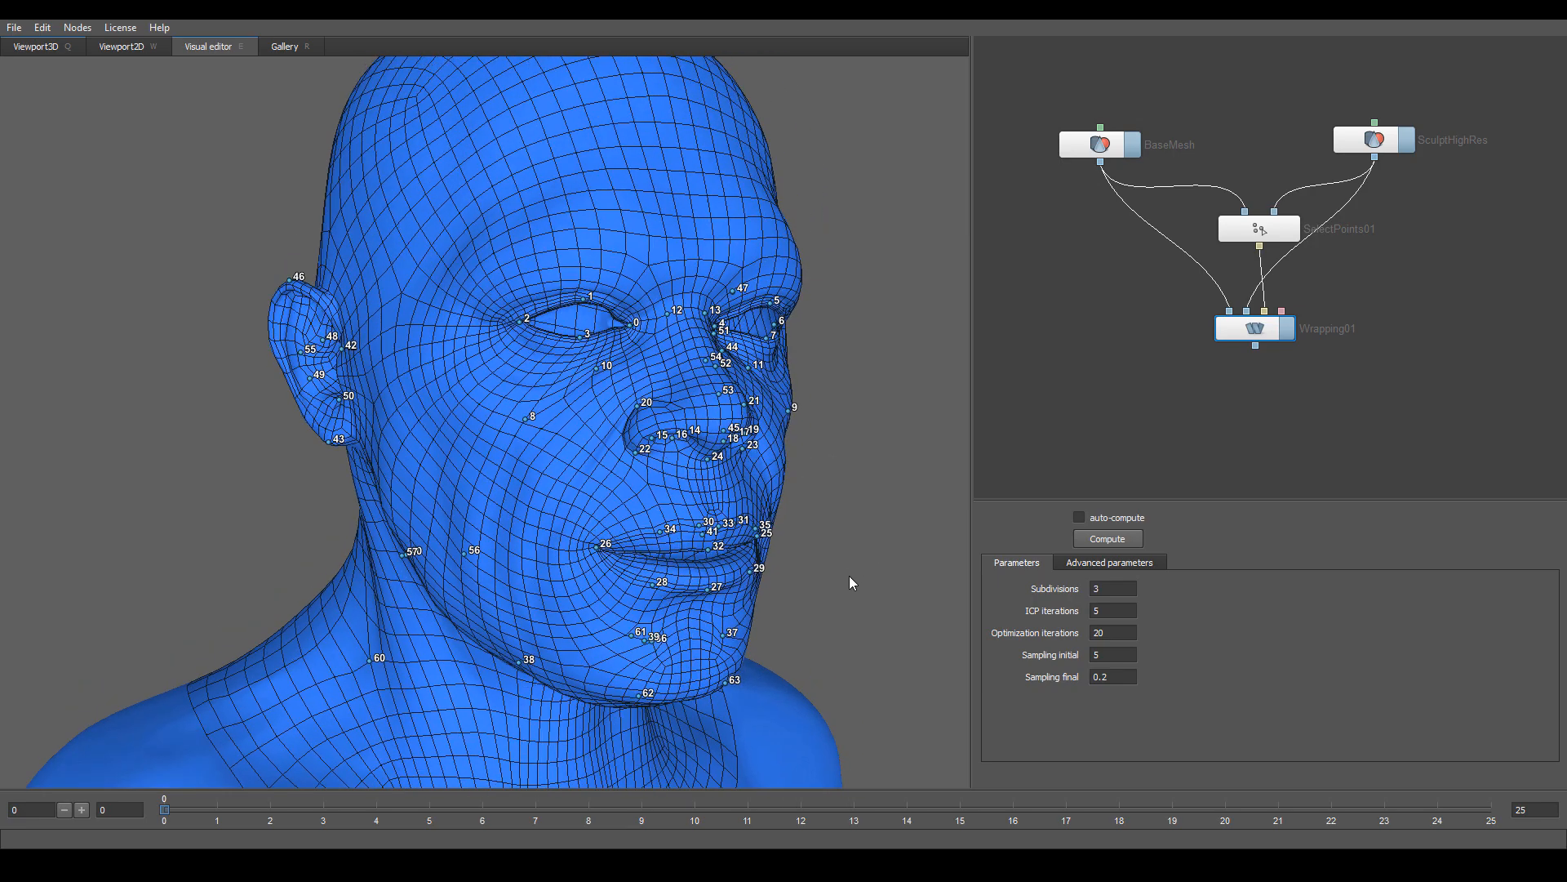
left_click_drag(850, 577, 791, 517, "alt")
right_click_drag(791, 518, 833, 555, "alt")
left_click_drag(833, 555, 804, 540, "alt")
right_click_drag(804, 540, 821, 555, "alt")
left_click_drag(821, 556, 838, 556, "alt")
middle_click_drag(838, 556, 855, 573, "alt")
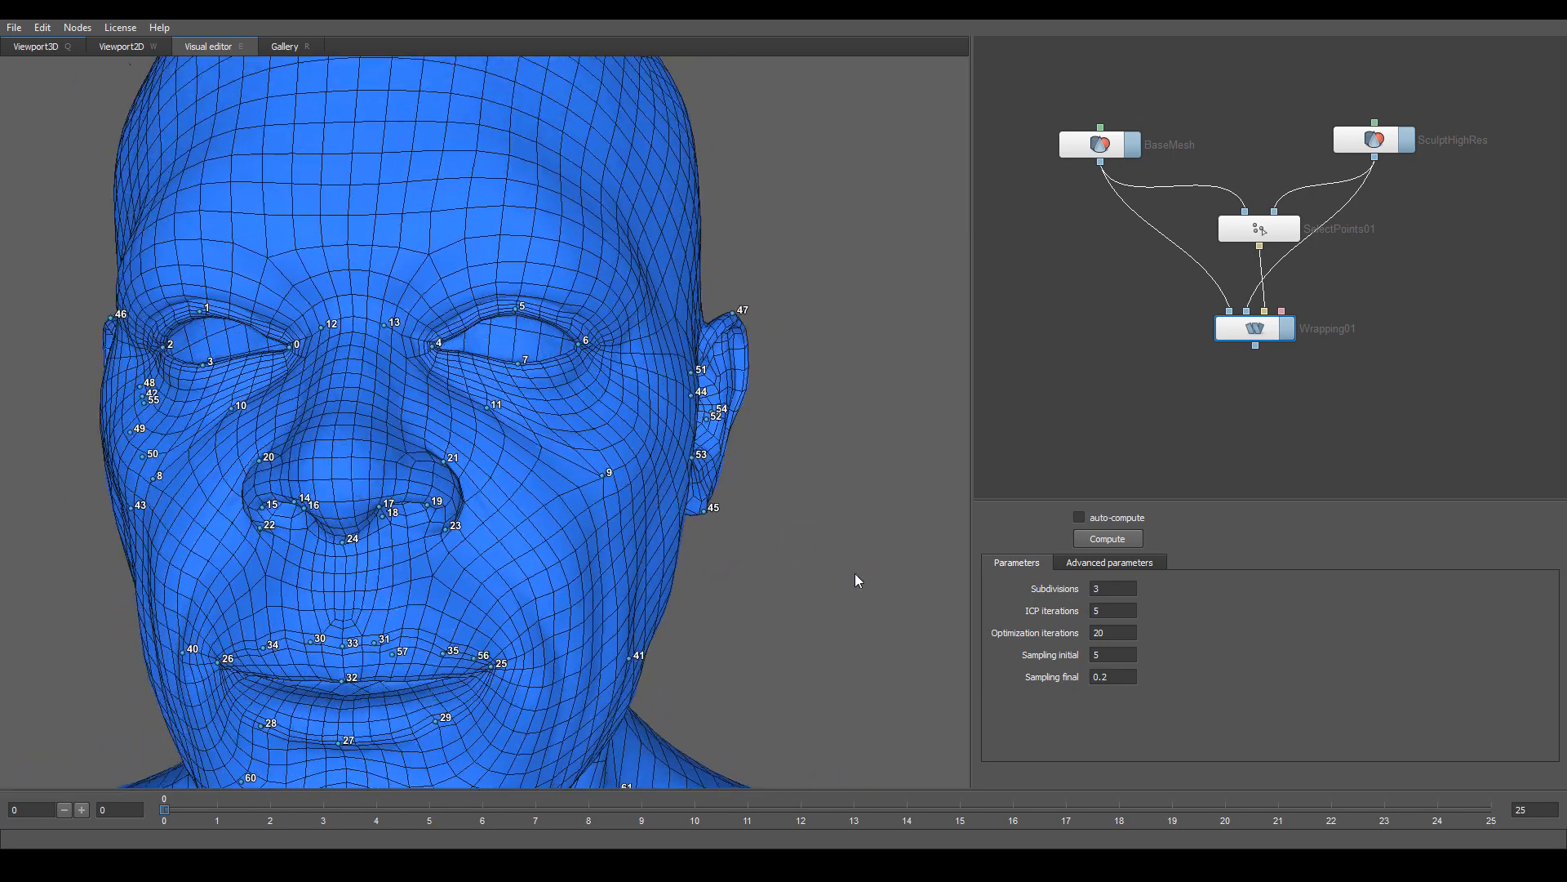
- Examine the wrapped topology around both eyes and the brow up close
left_click_drag(854, 573, 828, 560, "alt")
right_click_drag(827, 560, 834, 565, "alt")
left_click_drag(835, 565, 846, 576, "alt")
middle_click_drag(846, 576, 873, 603, "alt")
right_click_drag(873, 602, 888, 584, "alt")
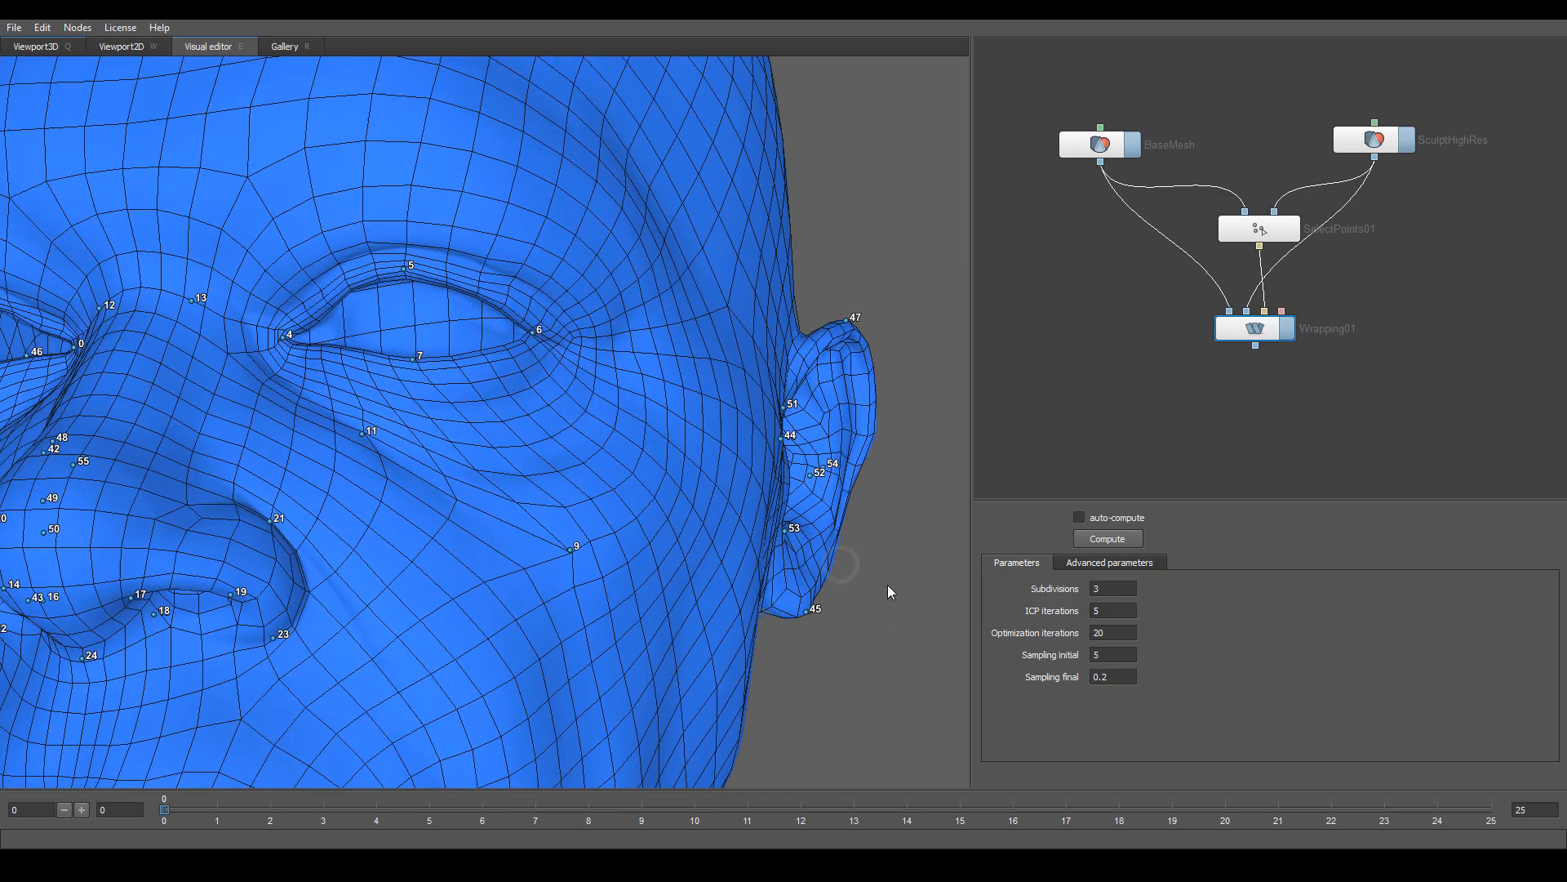
middle_click_drag(888, 585, 903, 641, "alt")
right_click_drag(904, 642, 896, 632, "alt")
left_click_drag(897, 632, 917, 624, "alt")
middle_click_drag(918, 624, 883, 644, "alt")
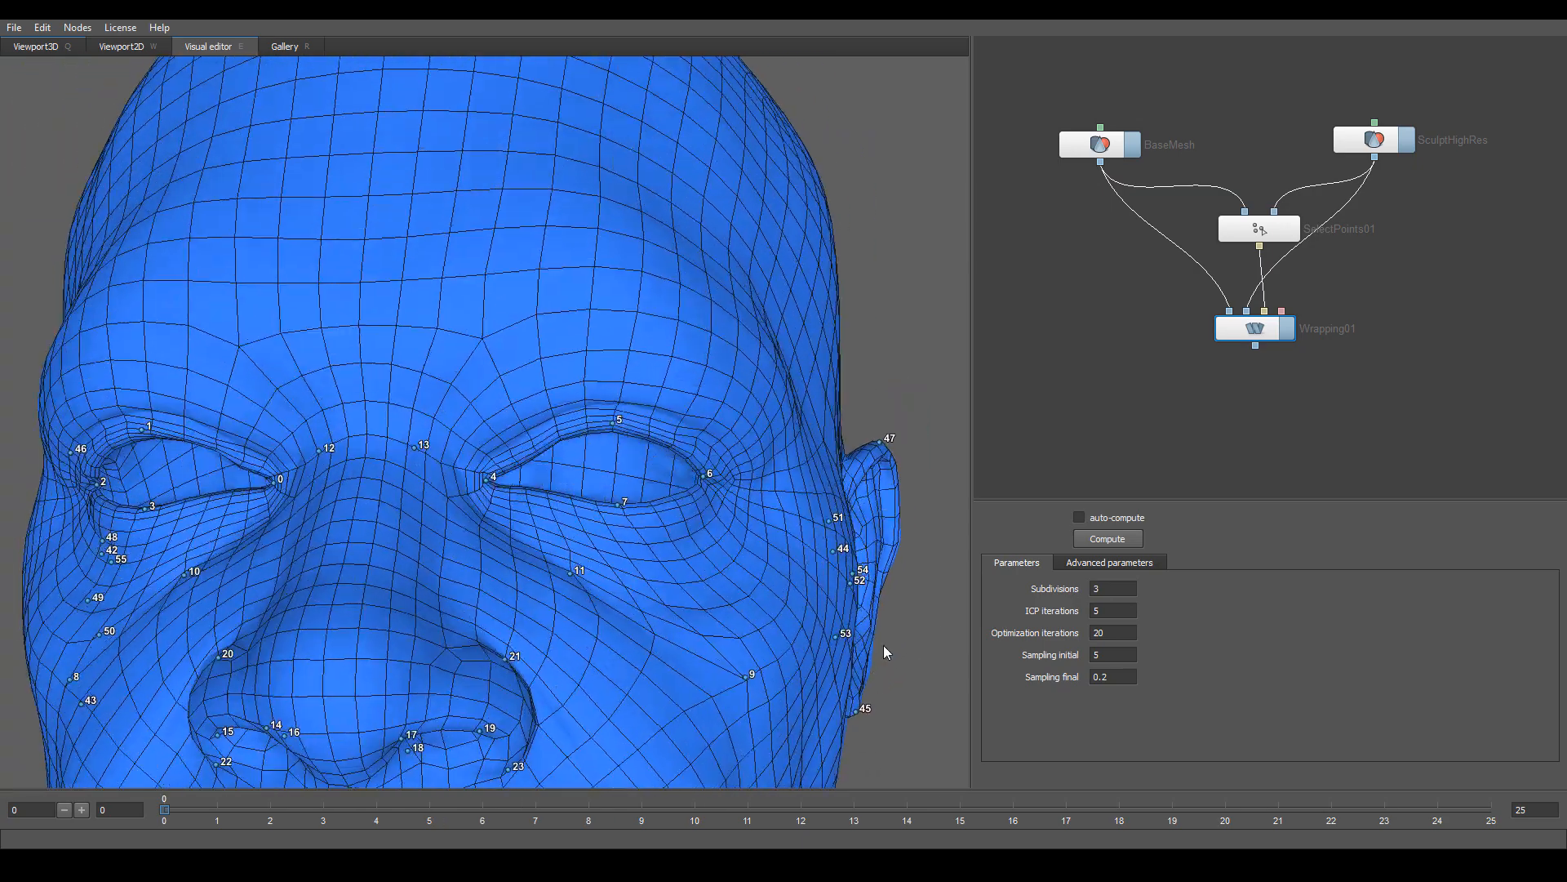
left_click_drag(884, 644, 928, 624, "alt")
right_click_drag(928, 624, 834, 603, "alt")
left_click_drag(834, 602, 824, 594, "alt")
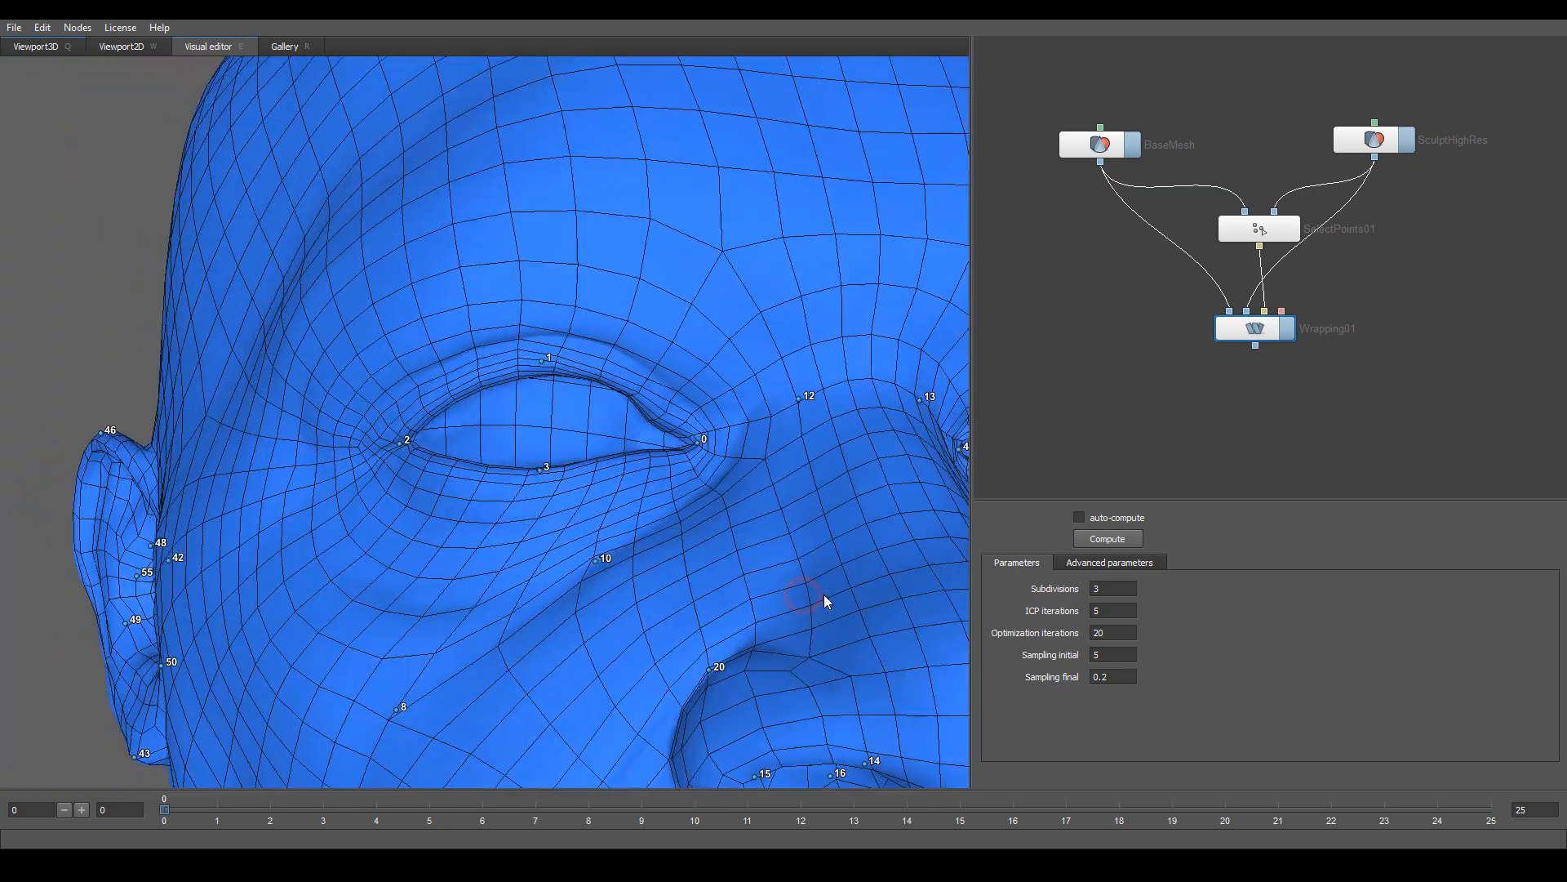
right_click_drag(825, 594, 736, 565, "alt")
left_click_drag(736, 565, 682, 547, "alt")
right_click_drag(683, 547, 673, 561, "alt")
left_click_drag(673, 561, 676, 550, "alt")
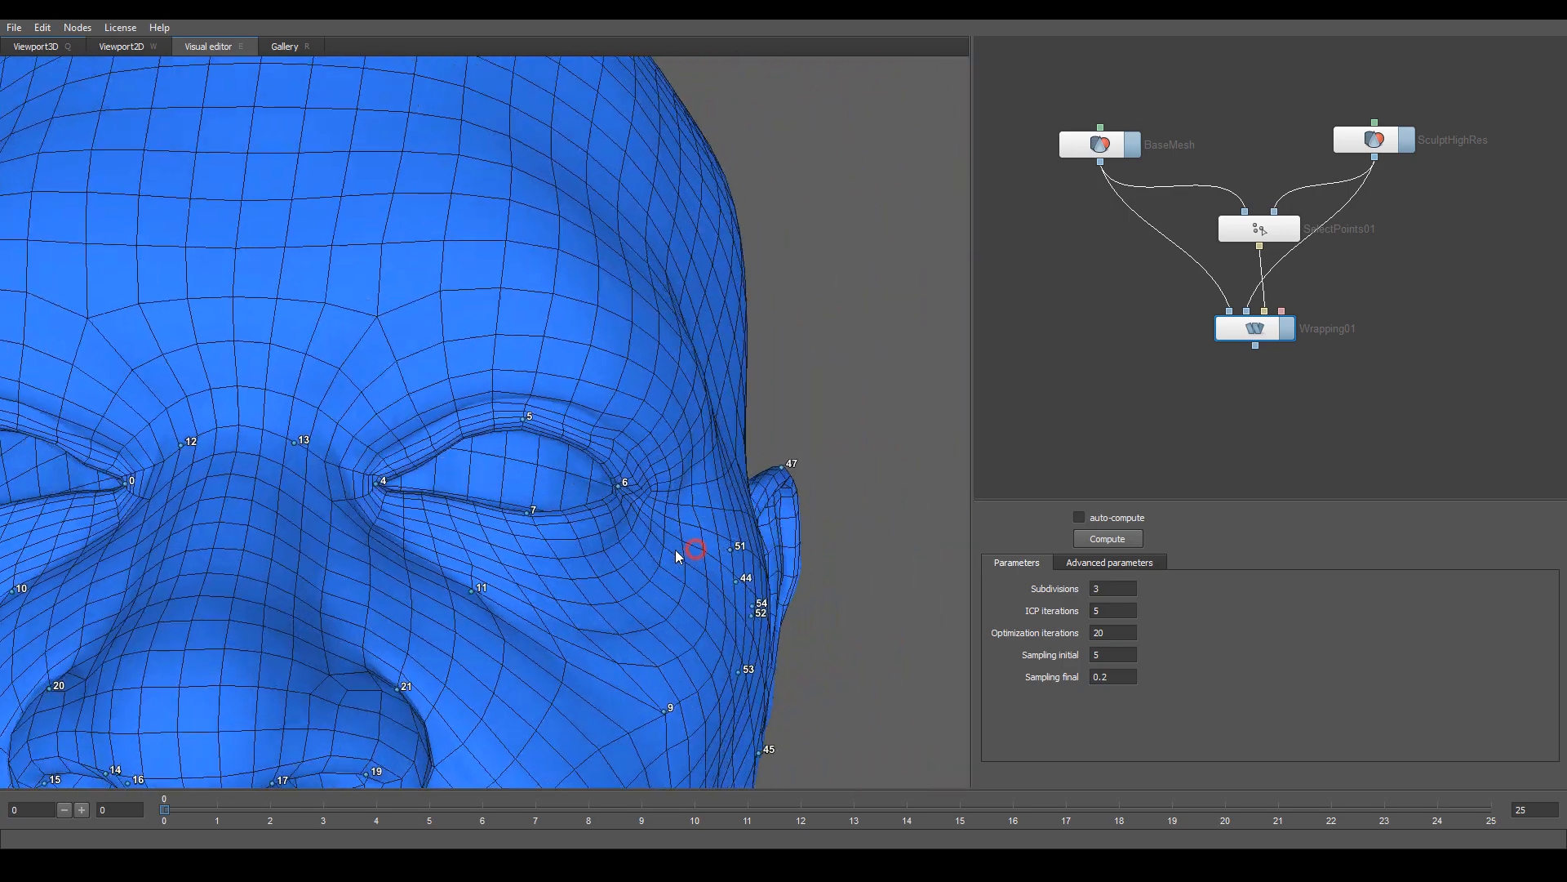
- Examine the wrapped mesh around the mouth, chin and jaw, including from below
right_click_drag(676, 550, 542, 486, "alt")
left_click_drag(542, 487, 629, 506, "alt")
right_click_drag(629, 506, 595, 451, "alt")
left_click_drag(595, 451, 634, 448, "alt")
mouse_move(633, 448)
right_mouse_down("alt")
mouse_move(638, 502)
mouse_move(627, 474)
right_mouse_up("alt")
middle_click_drag(627, 474, 619, 392, "alt")
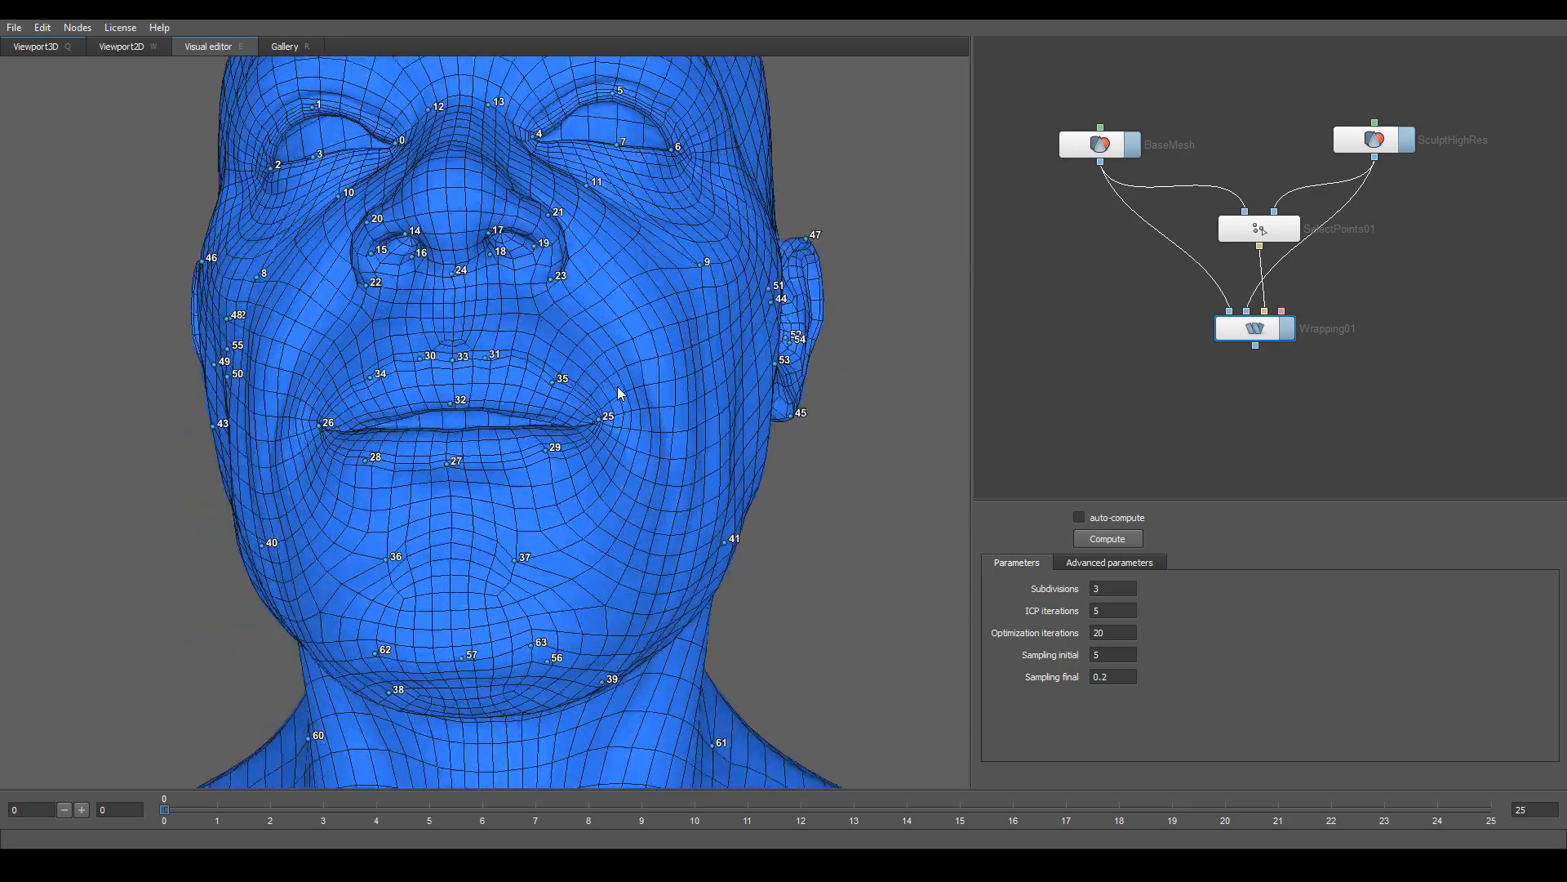
left_click_drag(640, 439, 623, 439, "alt")
right_click_drag(628, 483, 613, 461, "alt")
middle_click_drag(612, 461, 620, 361, "alt")
left_click_drag(620, 361, 697, 394, "alt")
right_click_drag(697, 393, 763, 423, "alt")
left_click_drag(762, 423, 764, 467, "alt")
middle_click_drag(765, 467, 593, 631, "alt")
- Examine how the wrapped topology follows the nose, cheeks and lips from the front and three-quarter views
right_click_drag(563, 387, 629, 448, "alt")
left_click_drag(629, 449, 539, 427, "alt")
middle_click_drag(538, 427, 649, 532, "alt")
right_click_drag(602, 450, 634, 483, "alt")
left_click_drag(649, 486, 625, 467, "alt")
right_click_drag(653, 536, 556, 512, "alt")
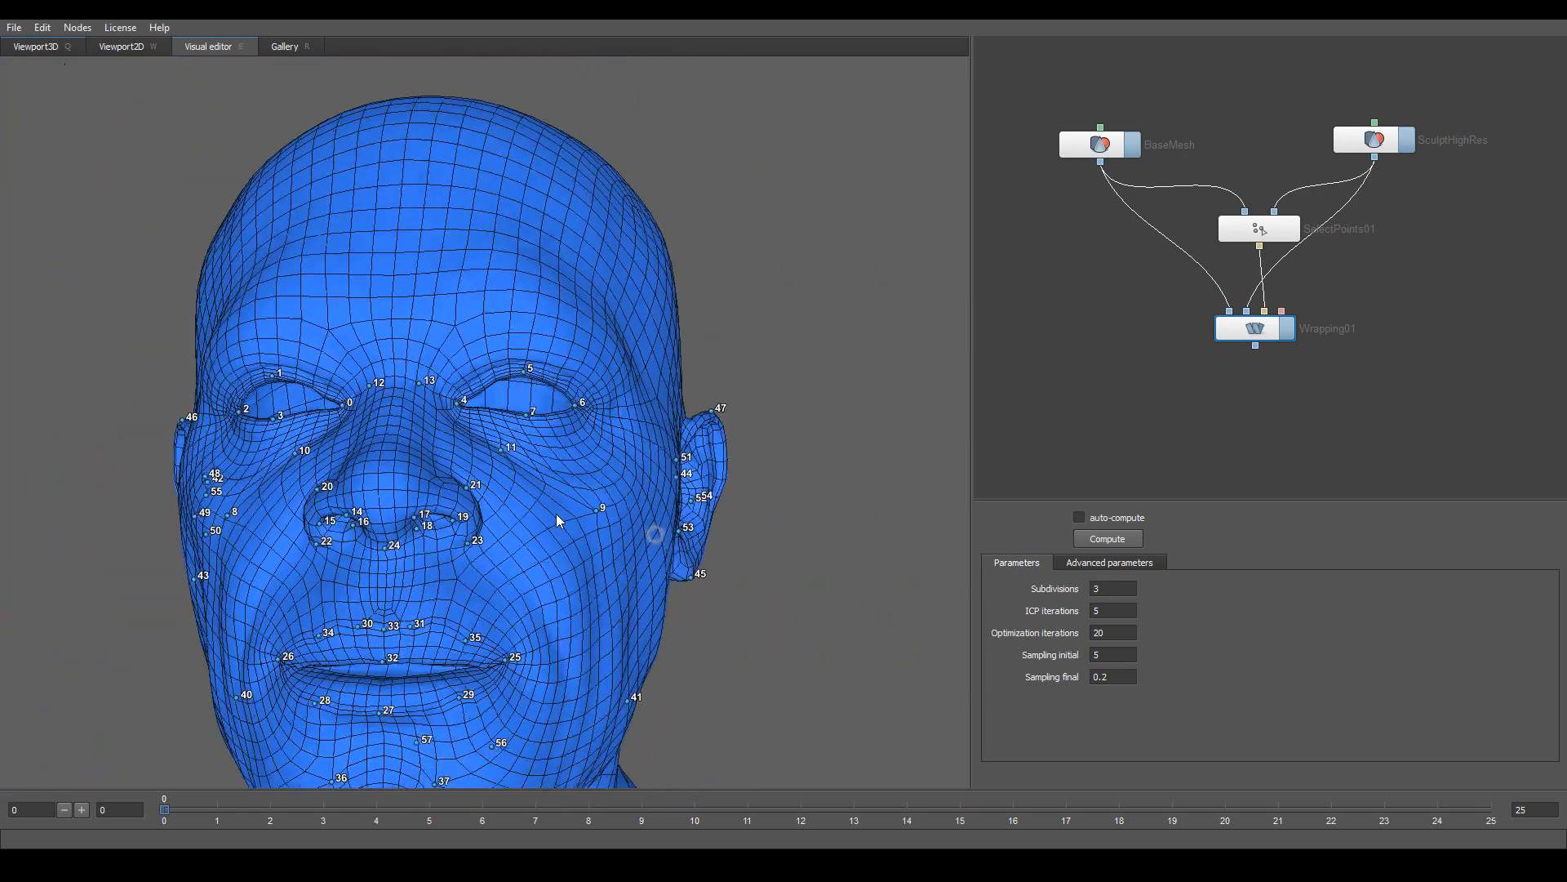
left_click_drag(556, 512, 577, 584, "alt")
middle_click_drag(577, 585, 600, 429, "alt")
right_click_drag(562, 480, 584, 514, "alt")
left_click_drag(585, 514, 637, 523, "alt")
mouse_move(610, 528)
right_mouse_down("alt")
mouse_move(642, 540)
mouse_move(608, 527)
right_mouse_up("alt")
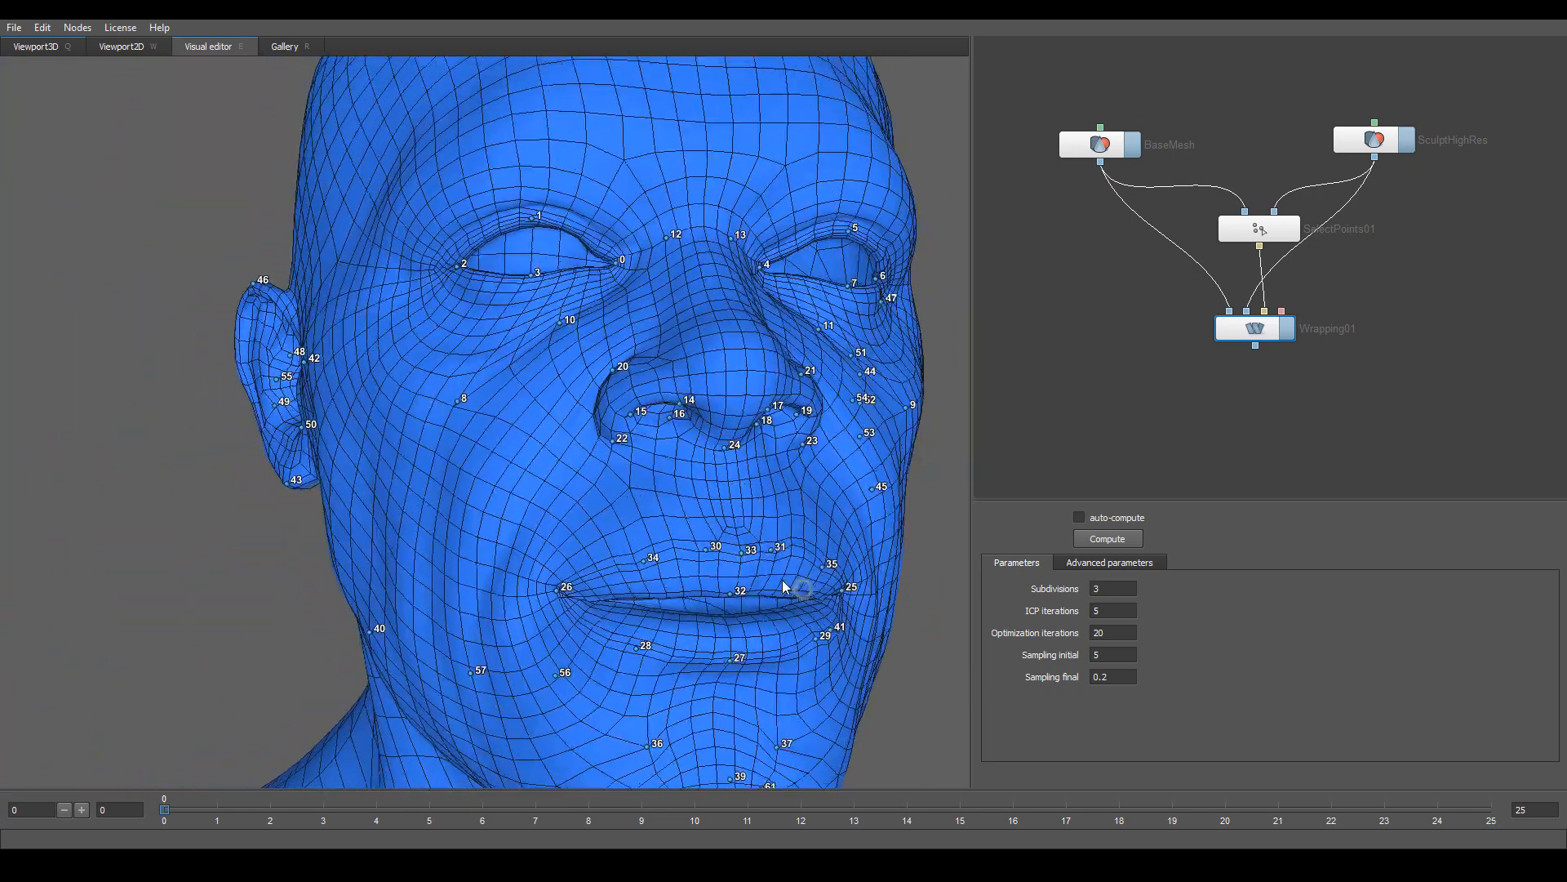
left_click_drag(782, 580, 653, 547, "alt")
middle_click_drag(653, 547, 588, 462, "alt")
left_click_drag(587, 462, 645, 486, "alt")
right_click_drag(634, 497, 653, 493, "alt")
left_click_drag(654, 495, 514, 441, "alt")
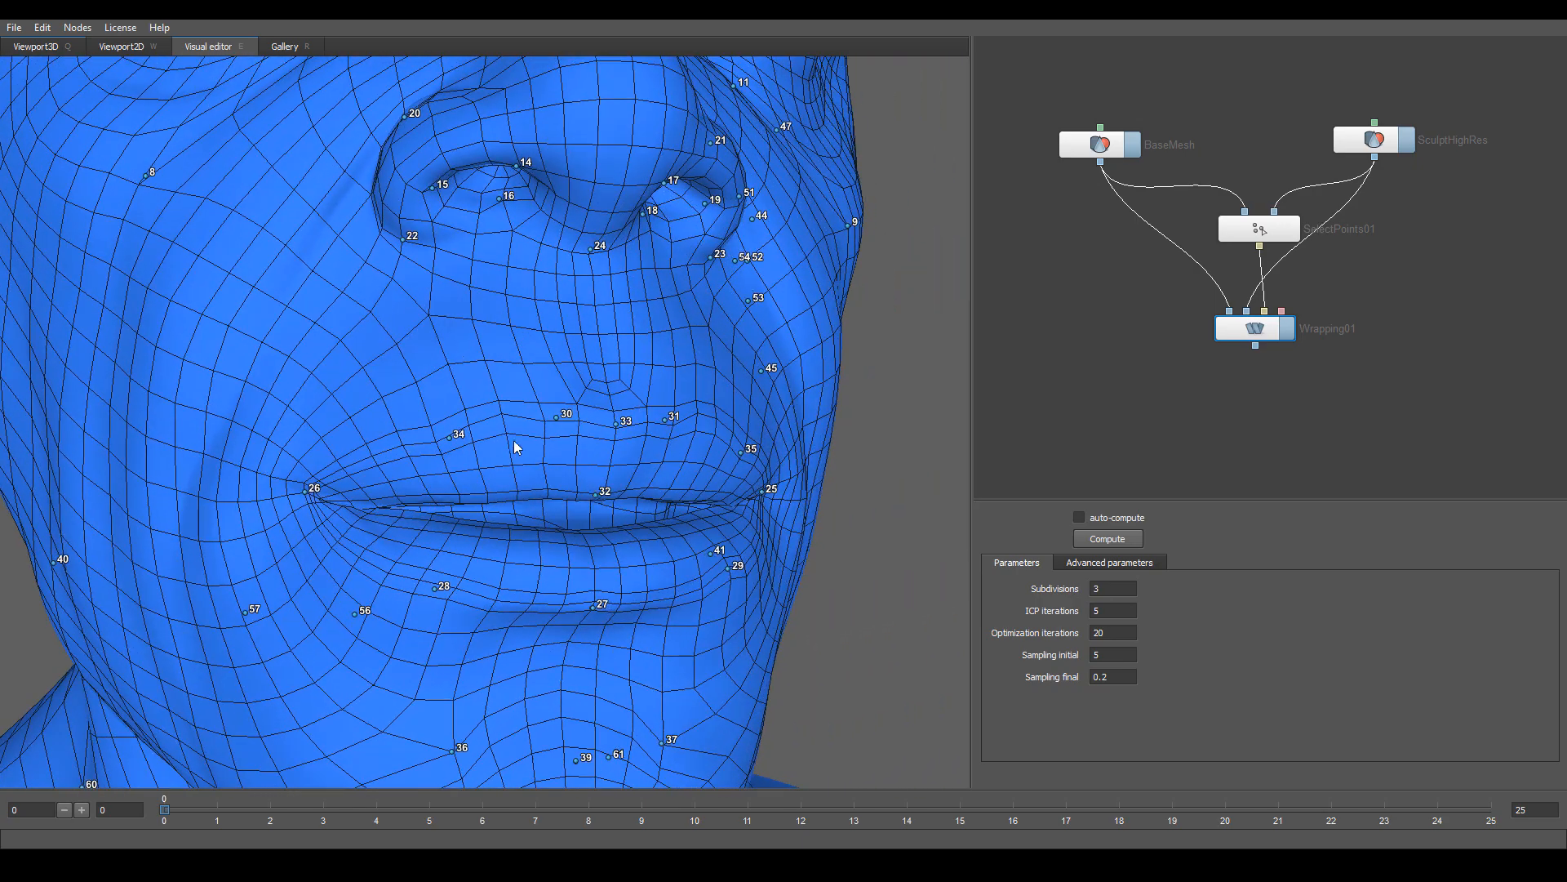
right_click_drag(775, 448, 630, 335, "alt")
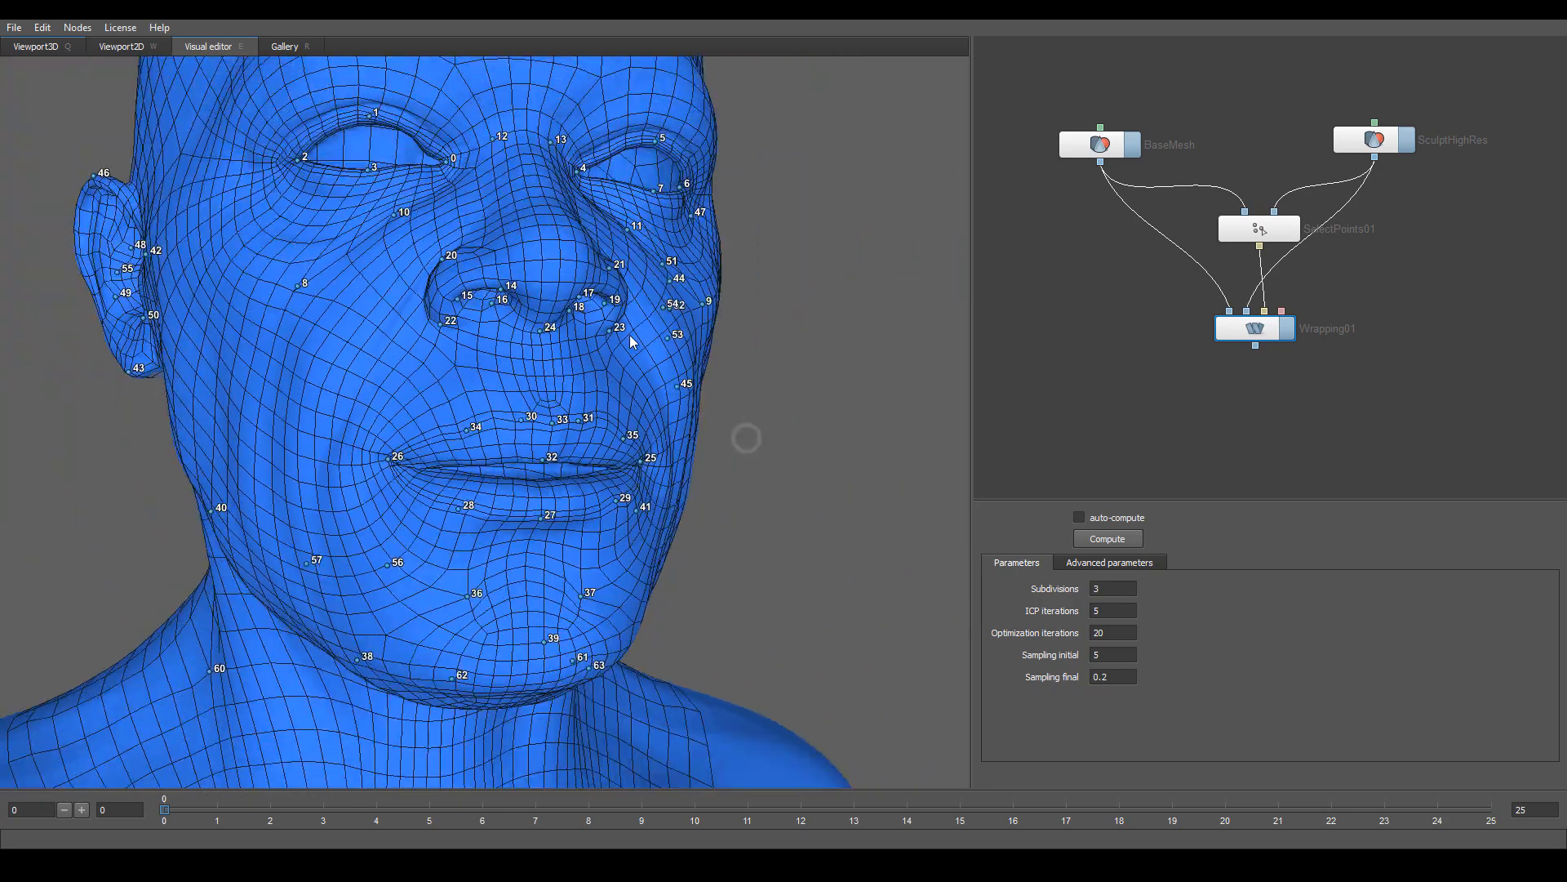
- Examine how the wrapped edge loops follow the upper eyelid creases, comparing both eyes
middle_click_drag(630, 334, 482, 392, "alt")
right_click_drag(481, 392, 493, 453, "alt")
middle_click_drag(493, 453, 412, 325, "alt")
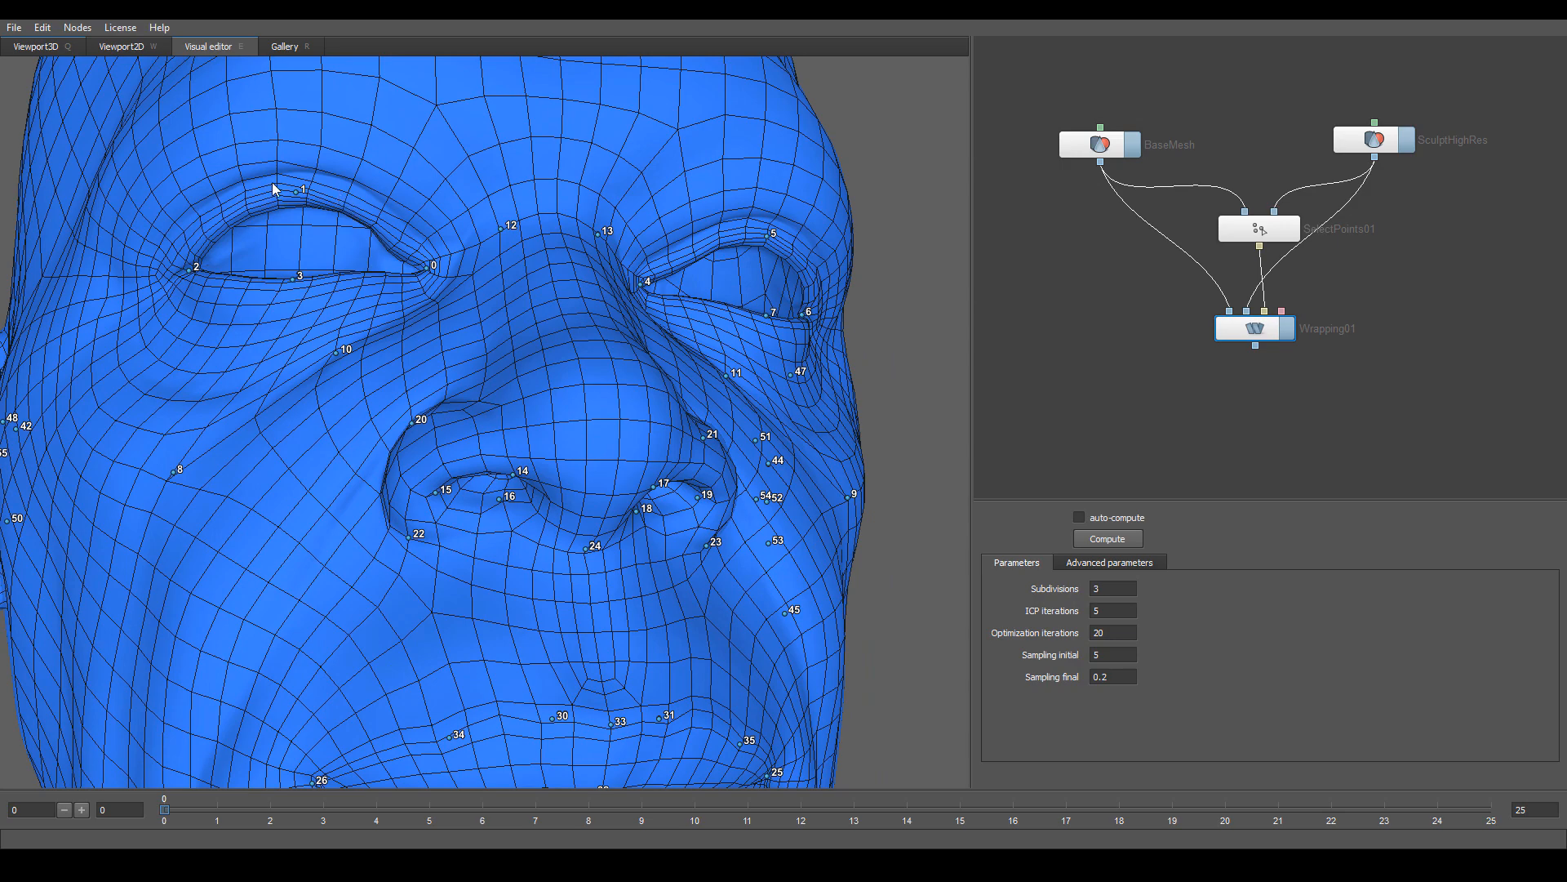
middle_click_drag(273, 190, 229, 324, "alt")
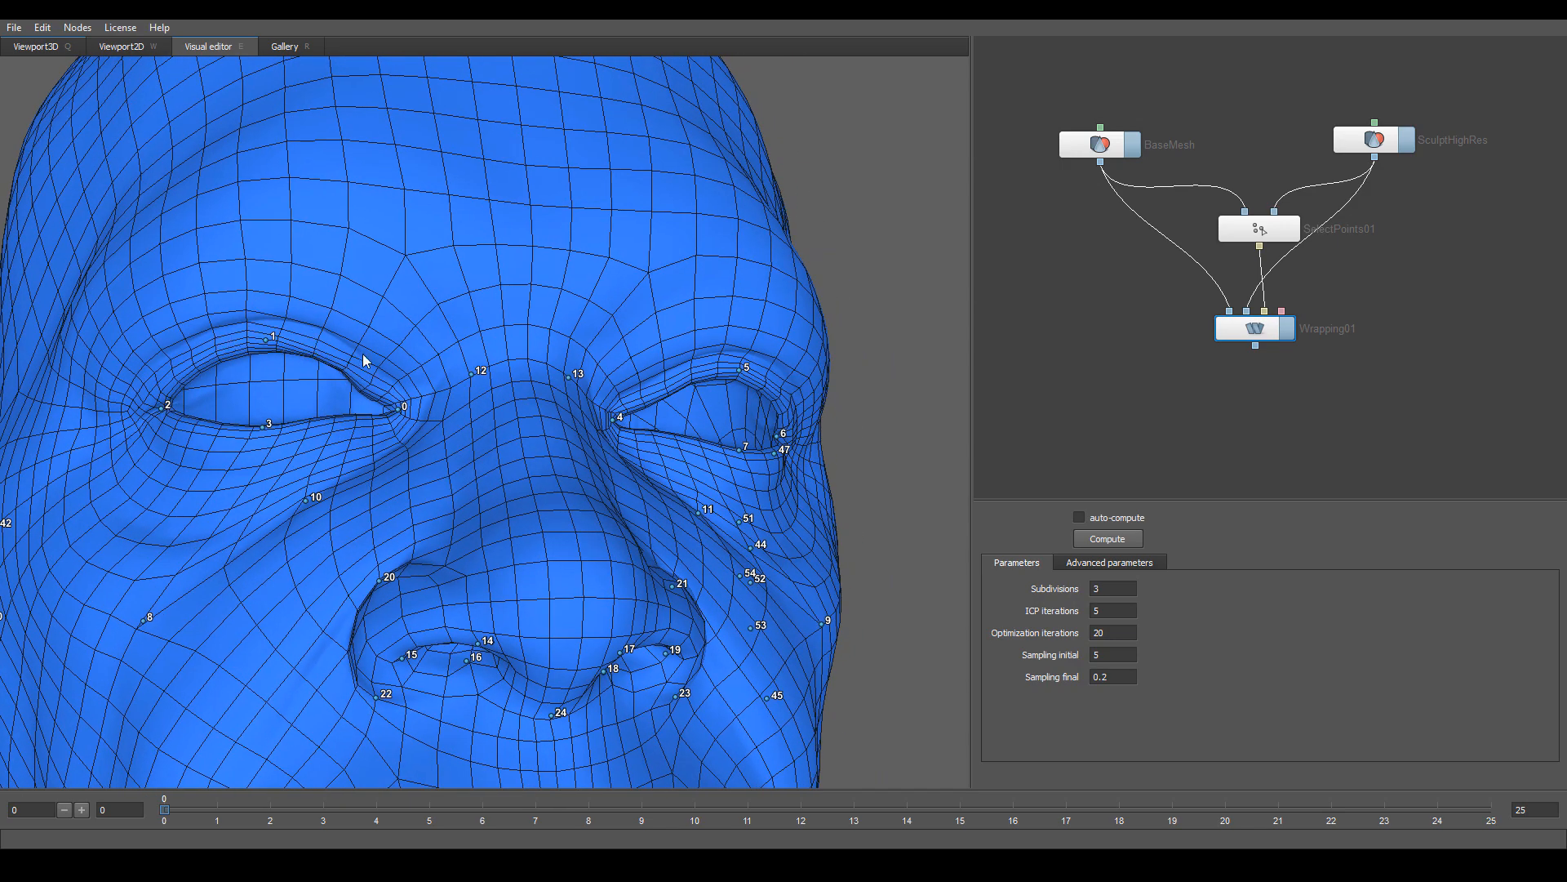
right_click_drag(225, 326, 321, 366, "alt")
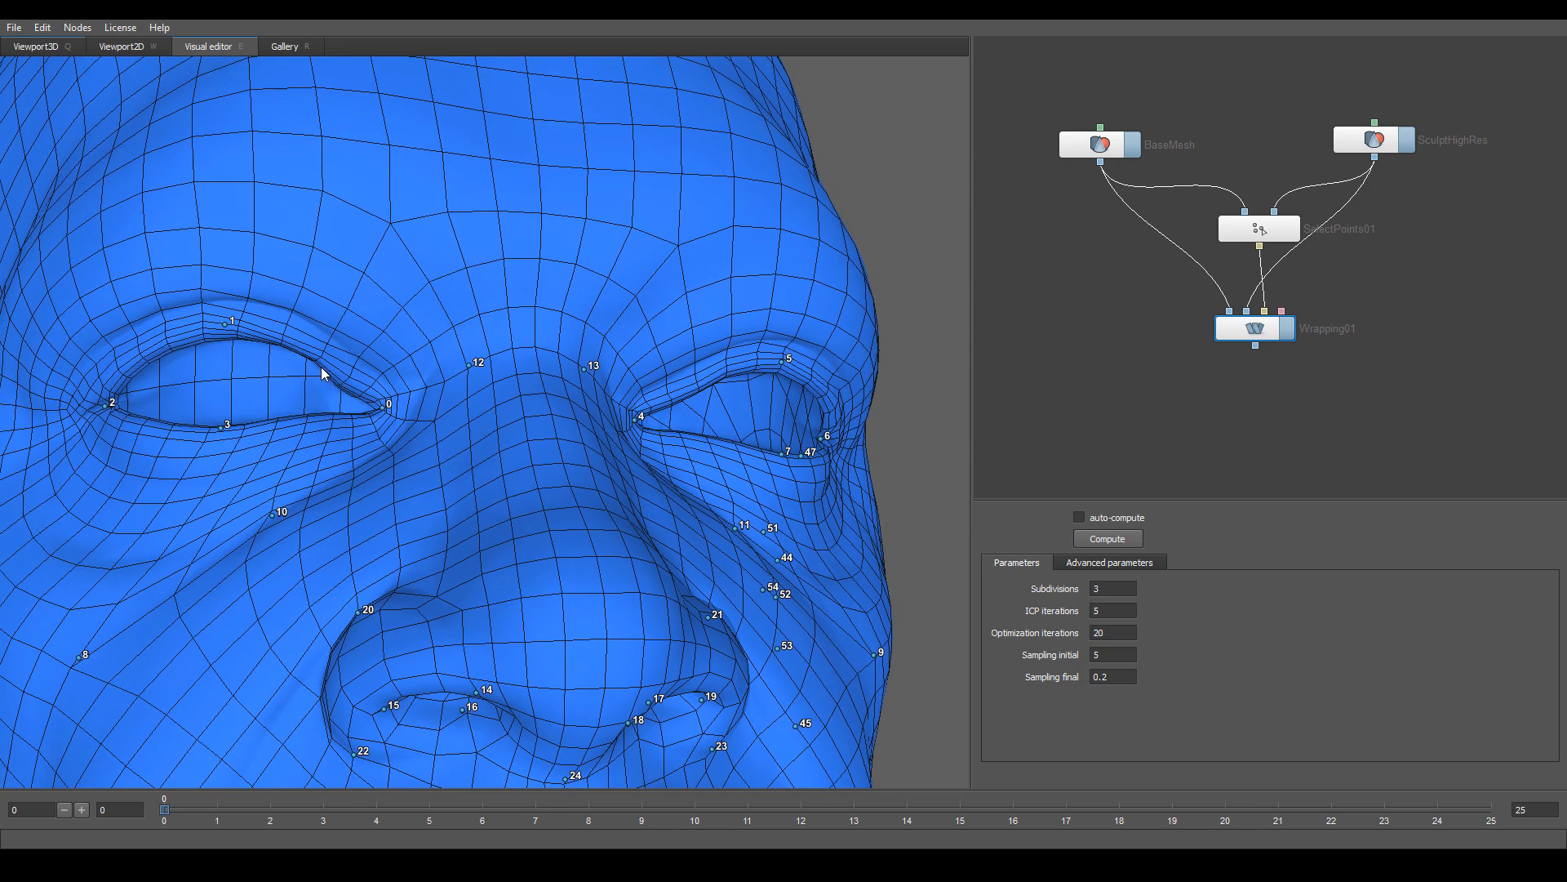
scroll(683, 410, "down", 5)
scroll(650, 390, "up", 5)
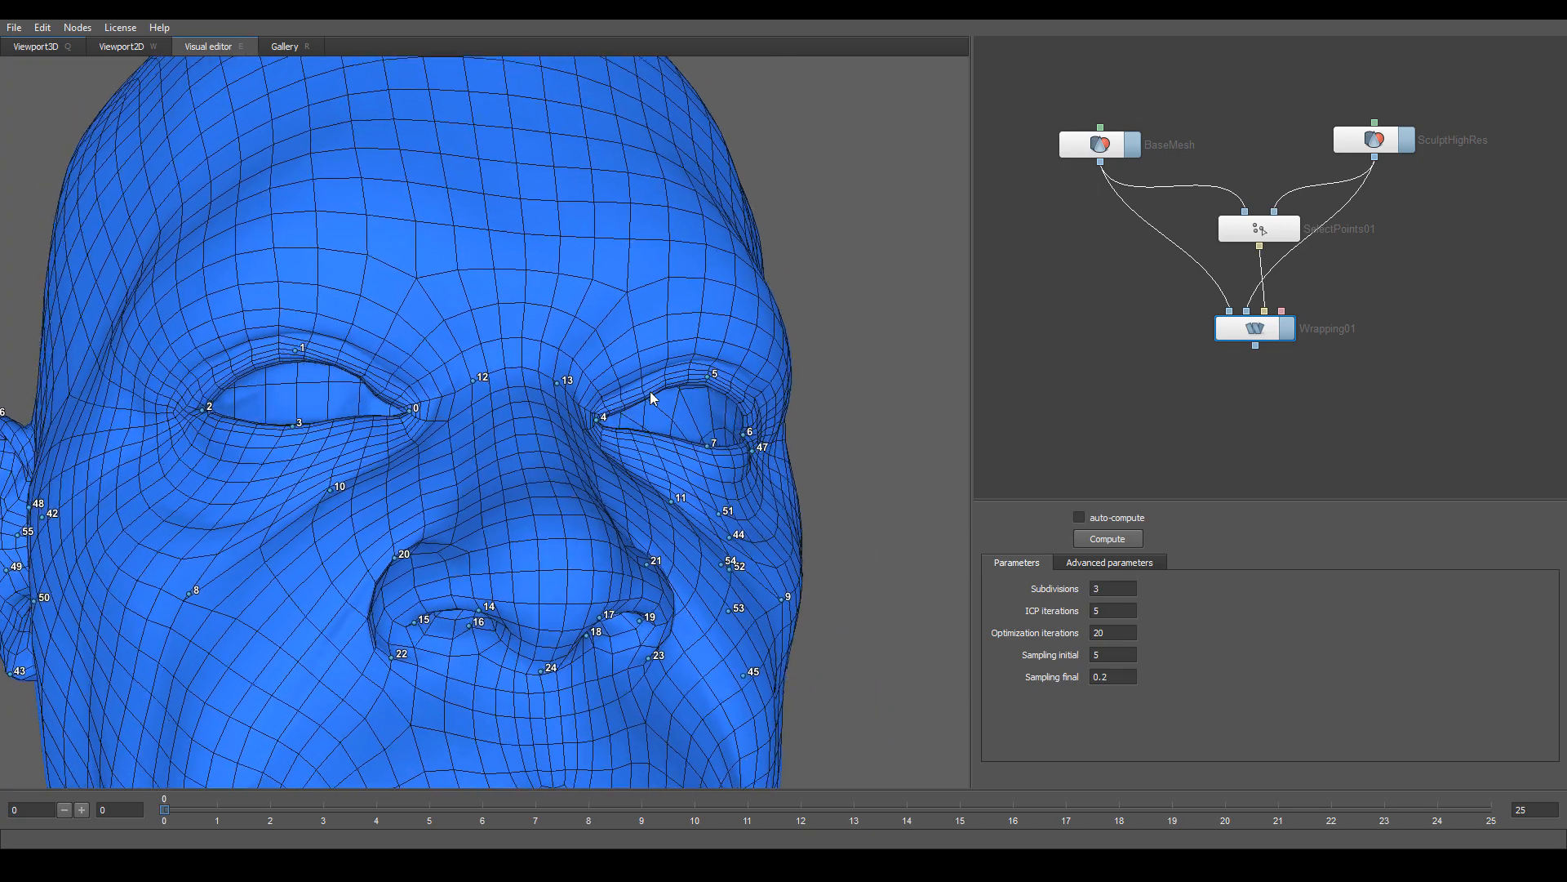
left_click_drag(664, 428, 670, 426, "alt")
scroll(718, 457, "down", 5)
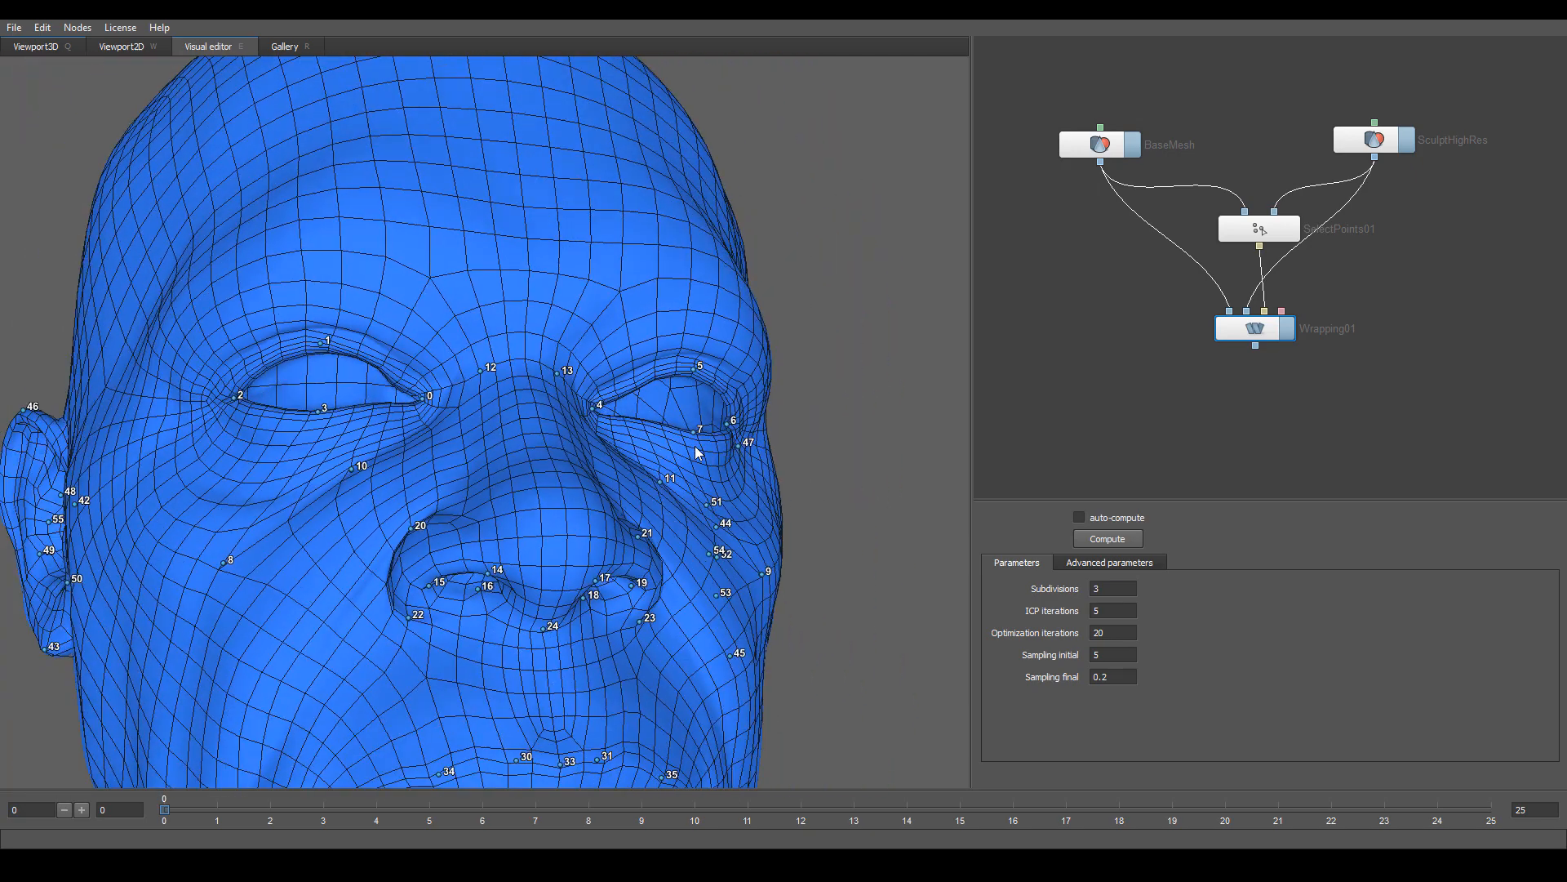
- Reopen the SelectPoints01 node and examine the points around the character's left eye on both heads
left_click(1261, 229)
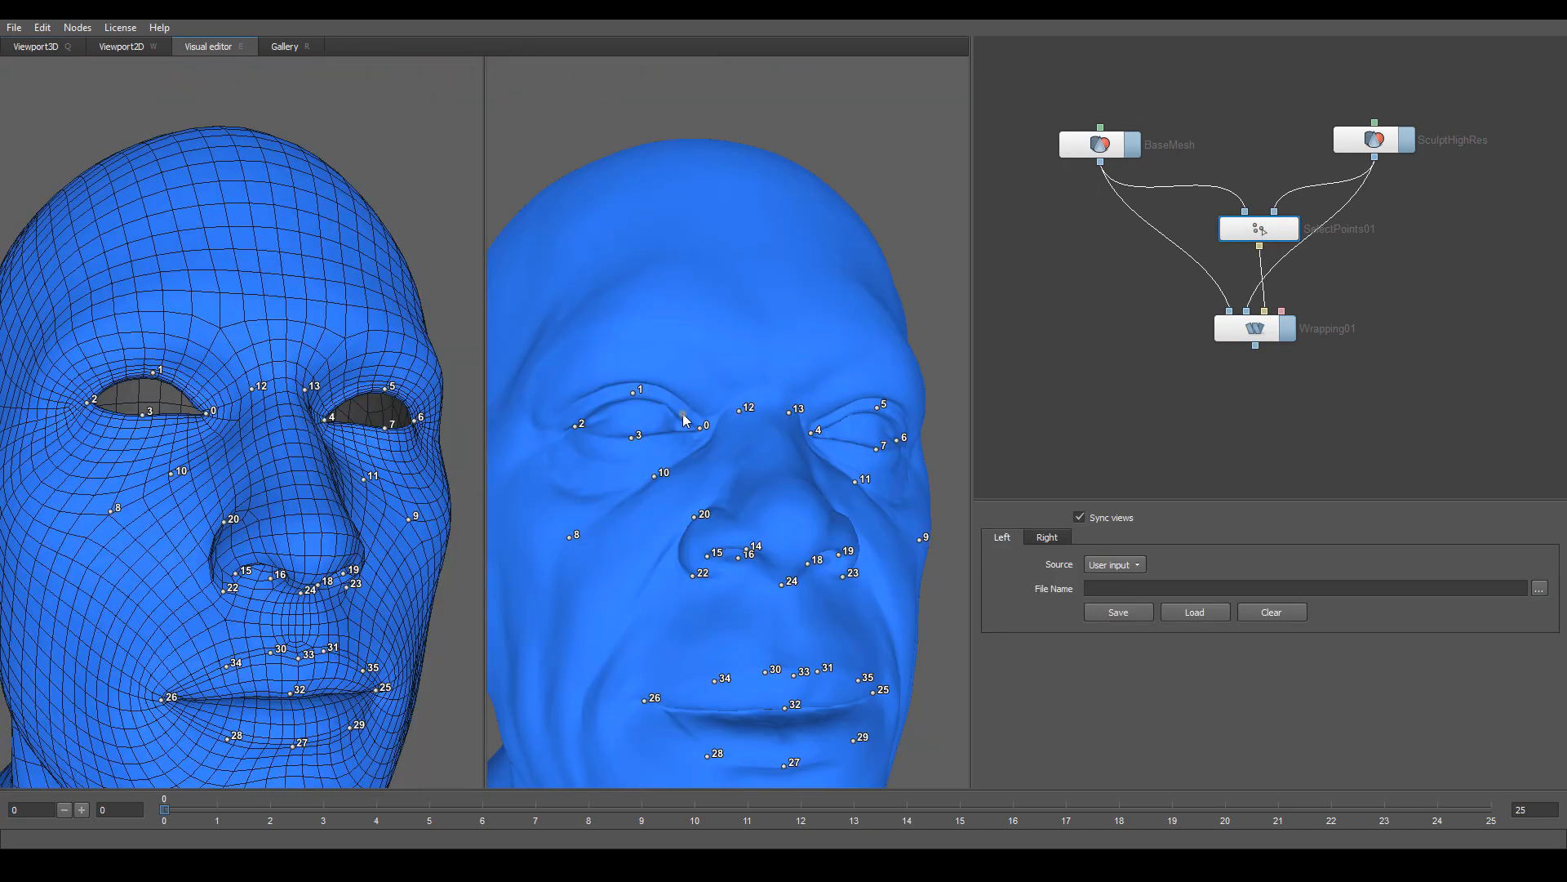
scroll(669, 438, "up", 3)
left_click_drag(267, 415, 172, 449)
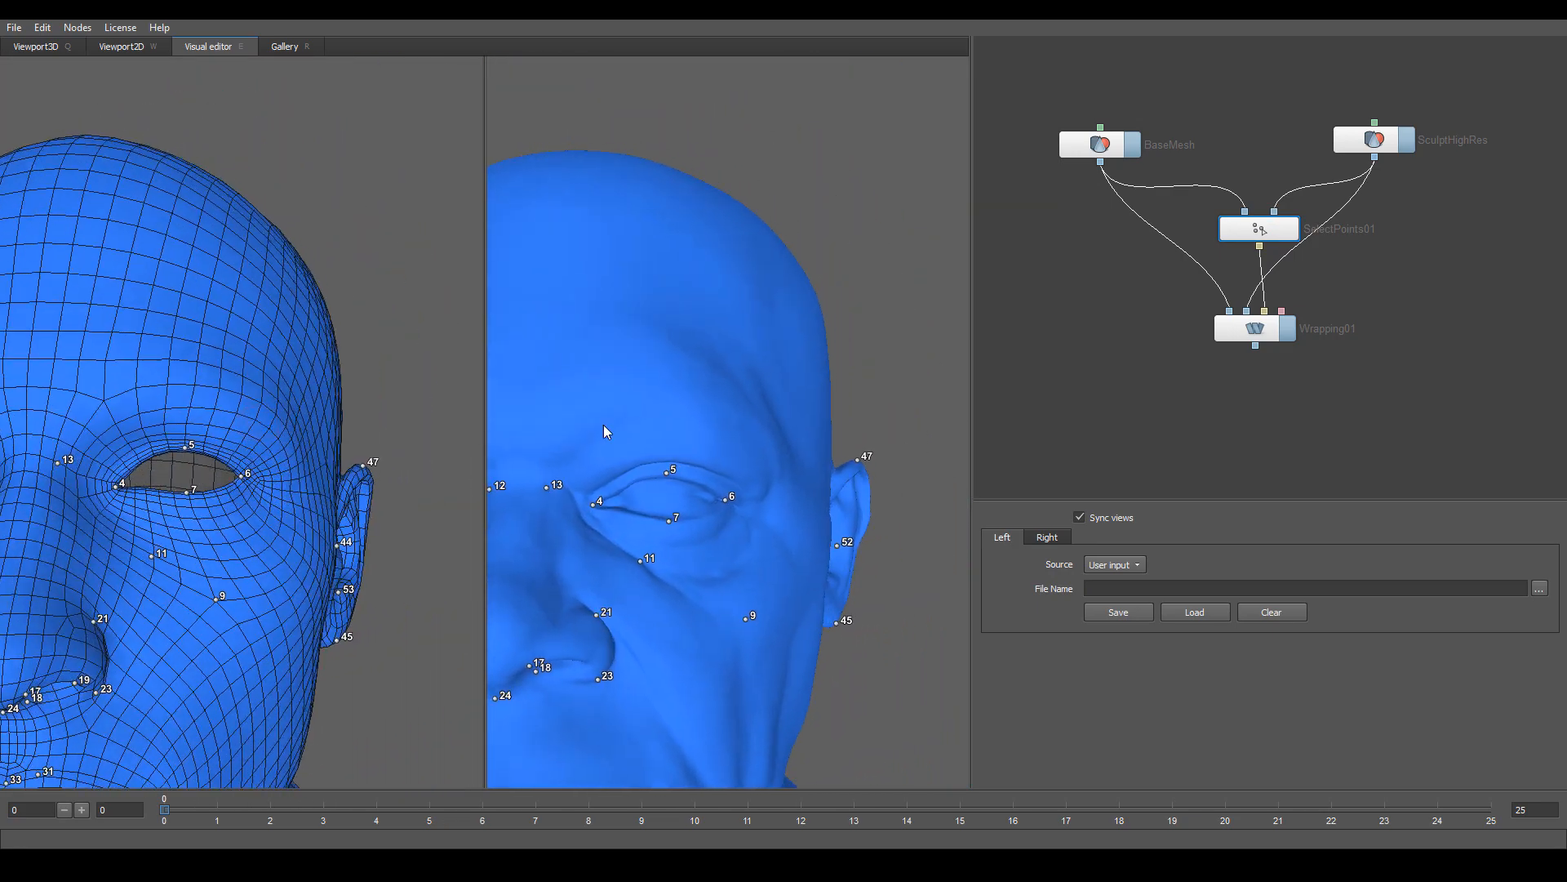
scroll(609, 428, "up", 1)
left_click_drag(620, 438, 694, 420)
scroll(274, 375, "up", 4)
scroll(292, 387, "down", 4)
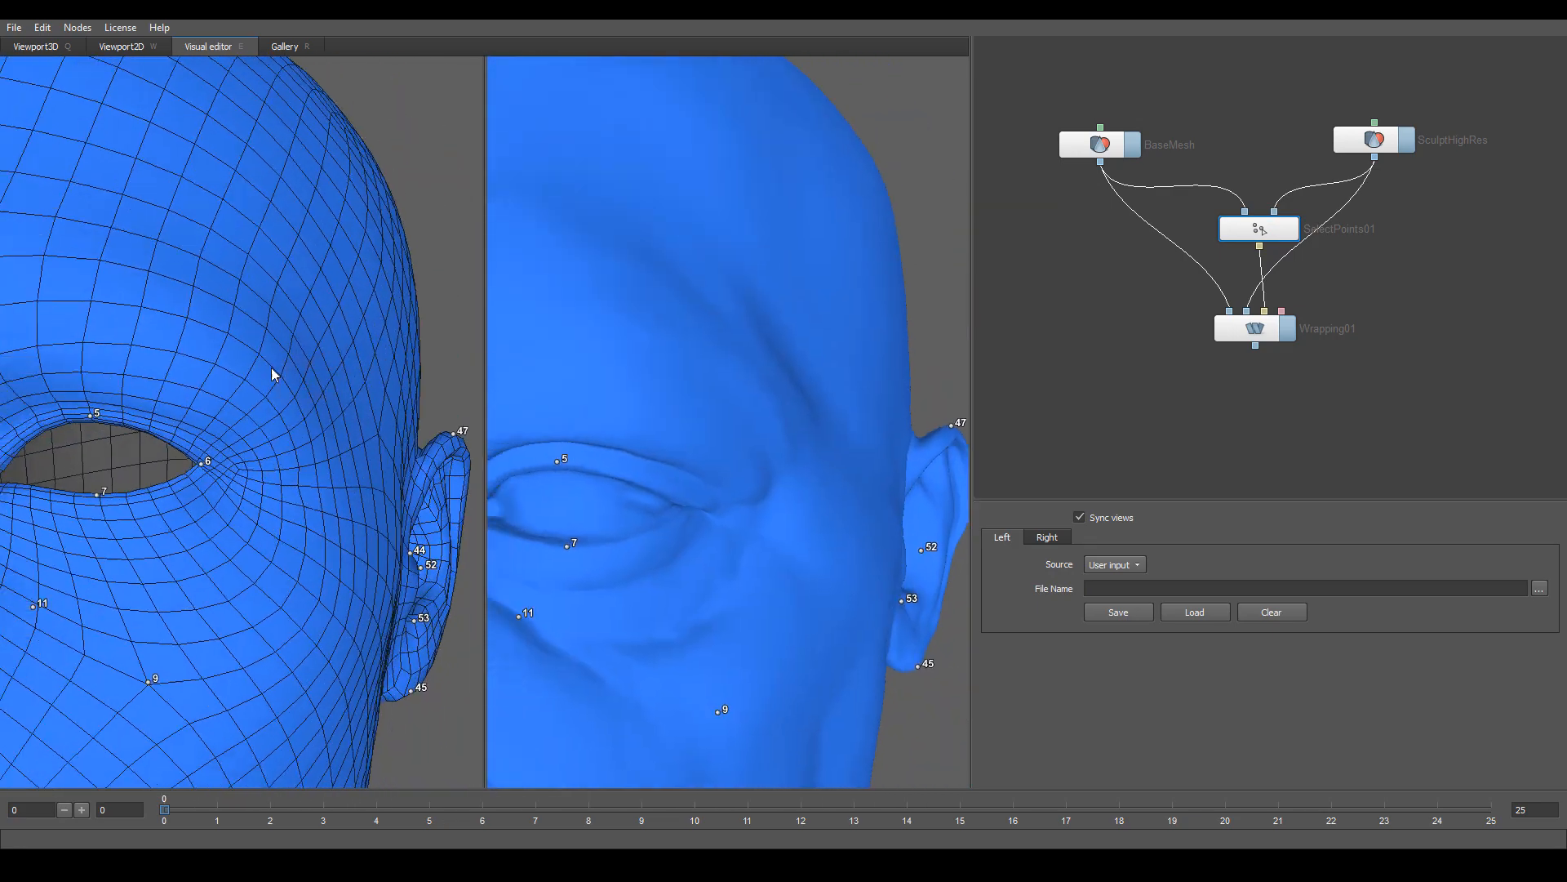
scroll(294, 385, "up", 3)
scroll(294, 400, "up", 1)
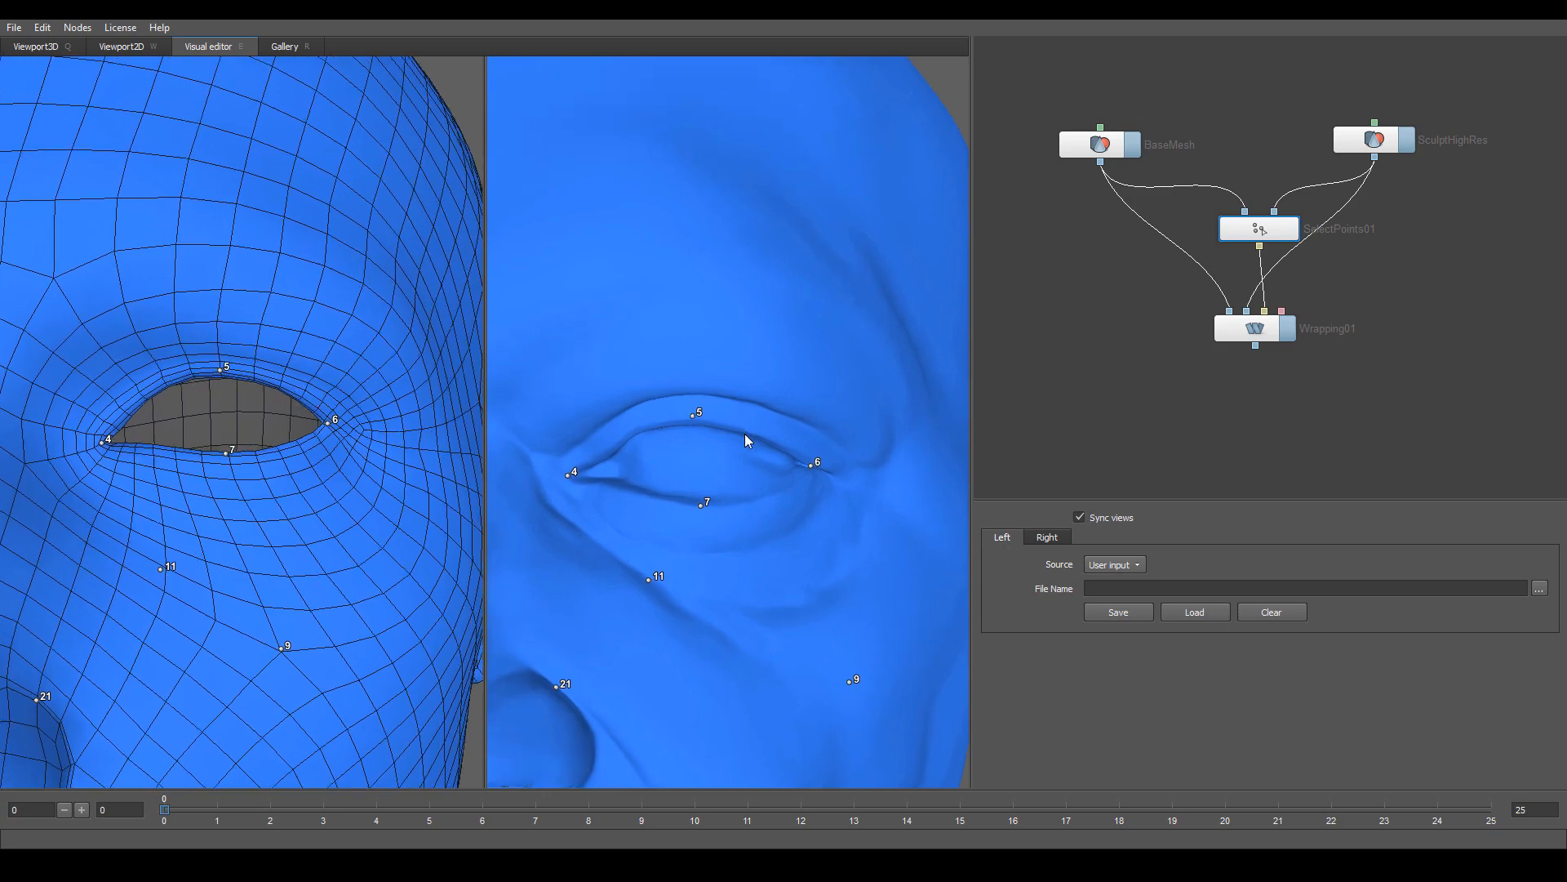
left_click_drag(756, 439, 781, 389)
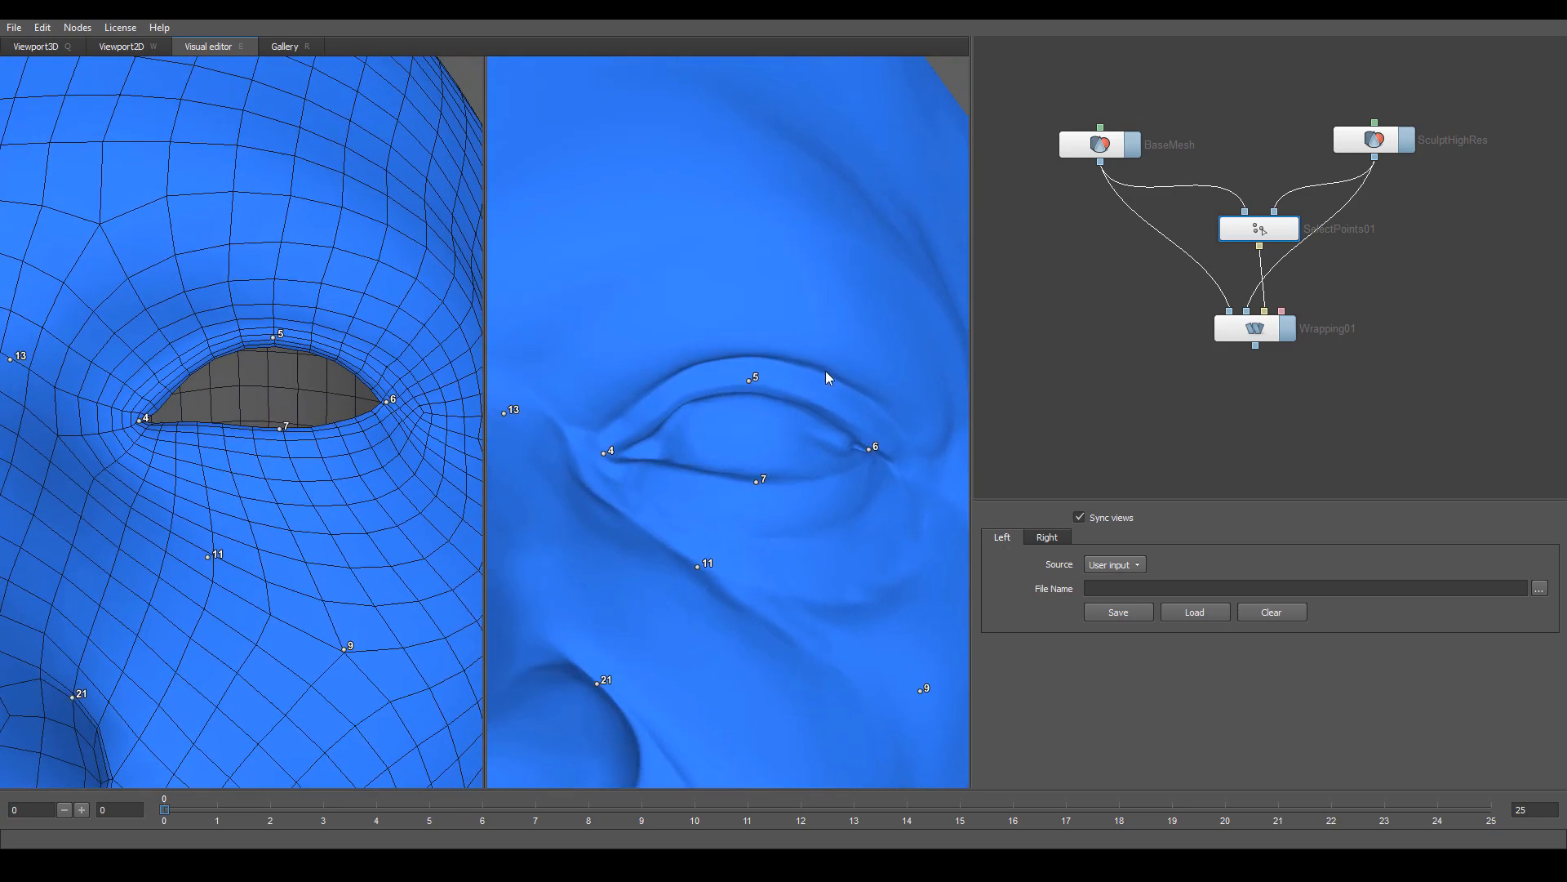
scroll(828, 384, "down", 4)
scroll(758, 408, "up", 4)
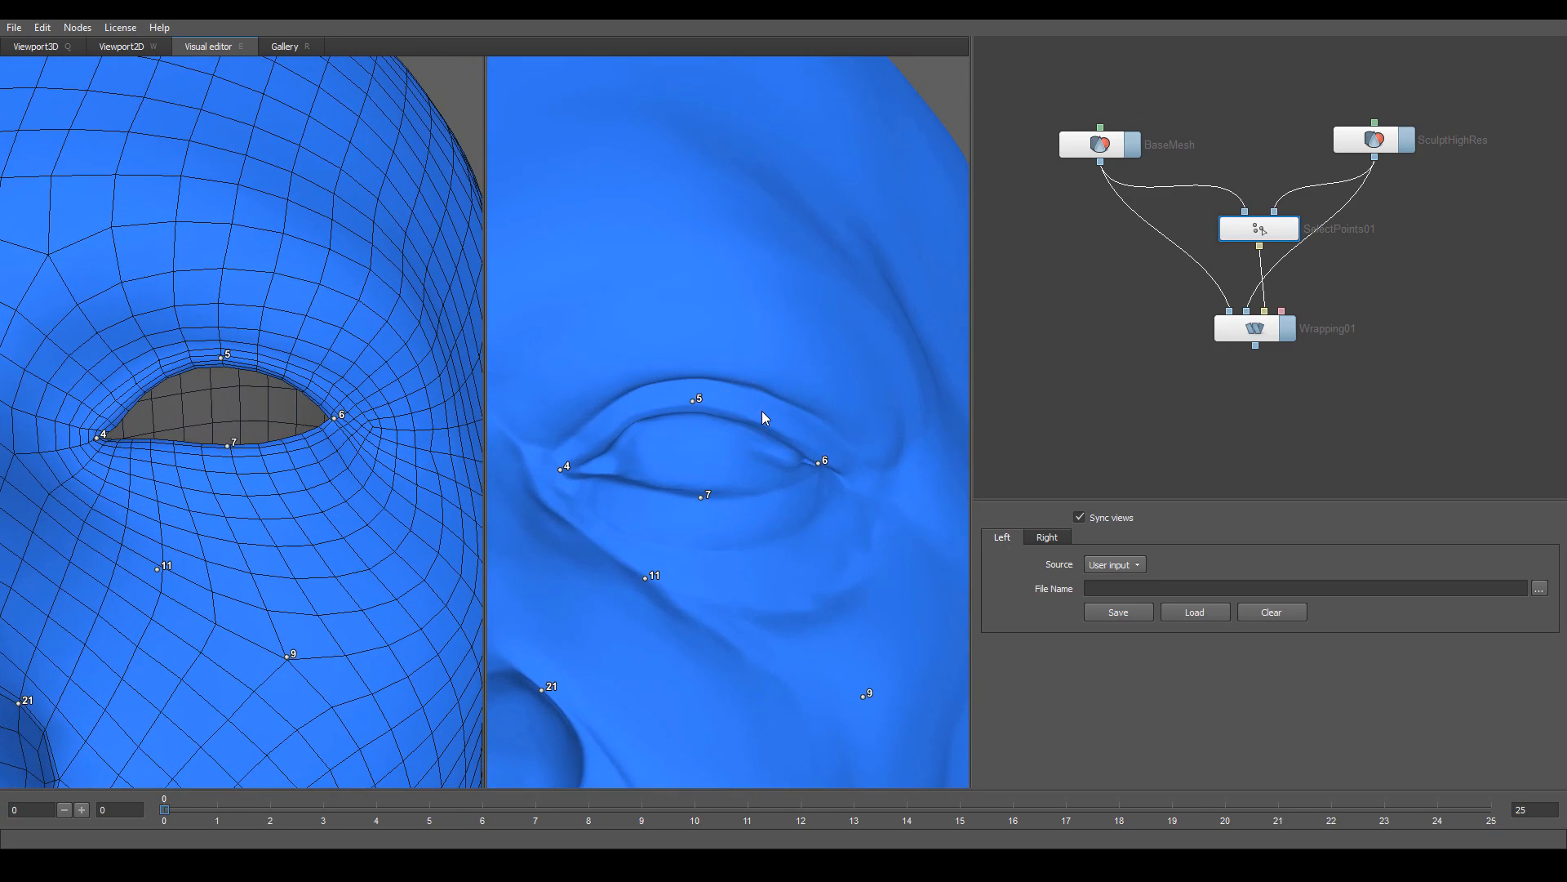
scroll(764, 413, "up", 1)
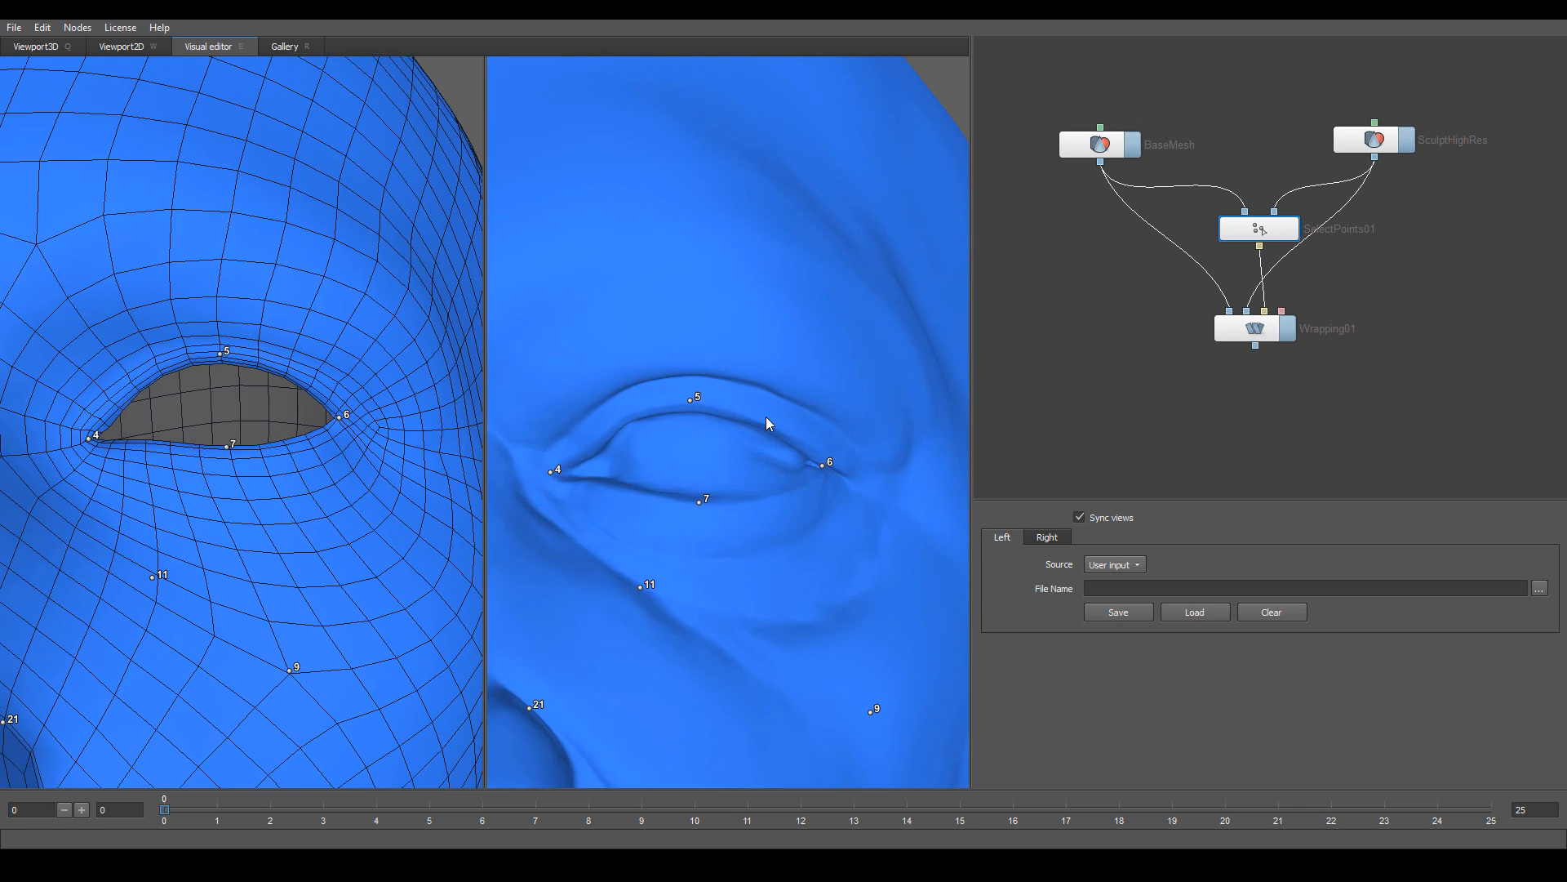
- Try point pairs on the inner and outer upper-lid crease of the character's left eye, and remove them again
left_click(625, 388)
scroll(143, 331, "down", 6)
scroll(276, 482, "up", 6)
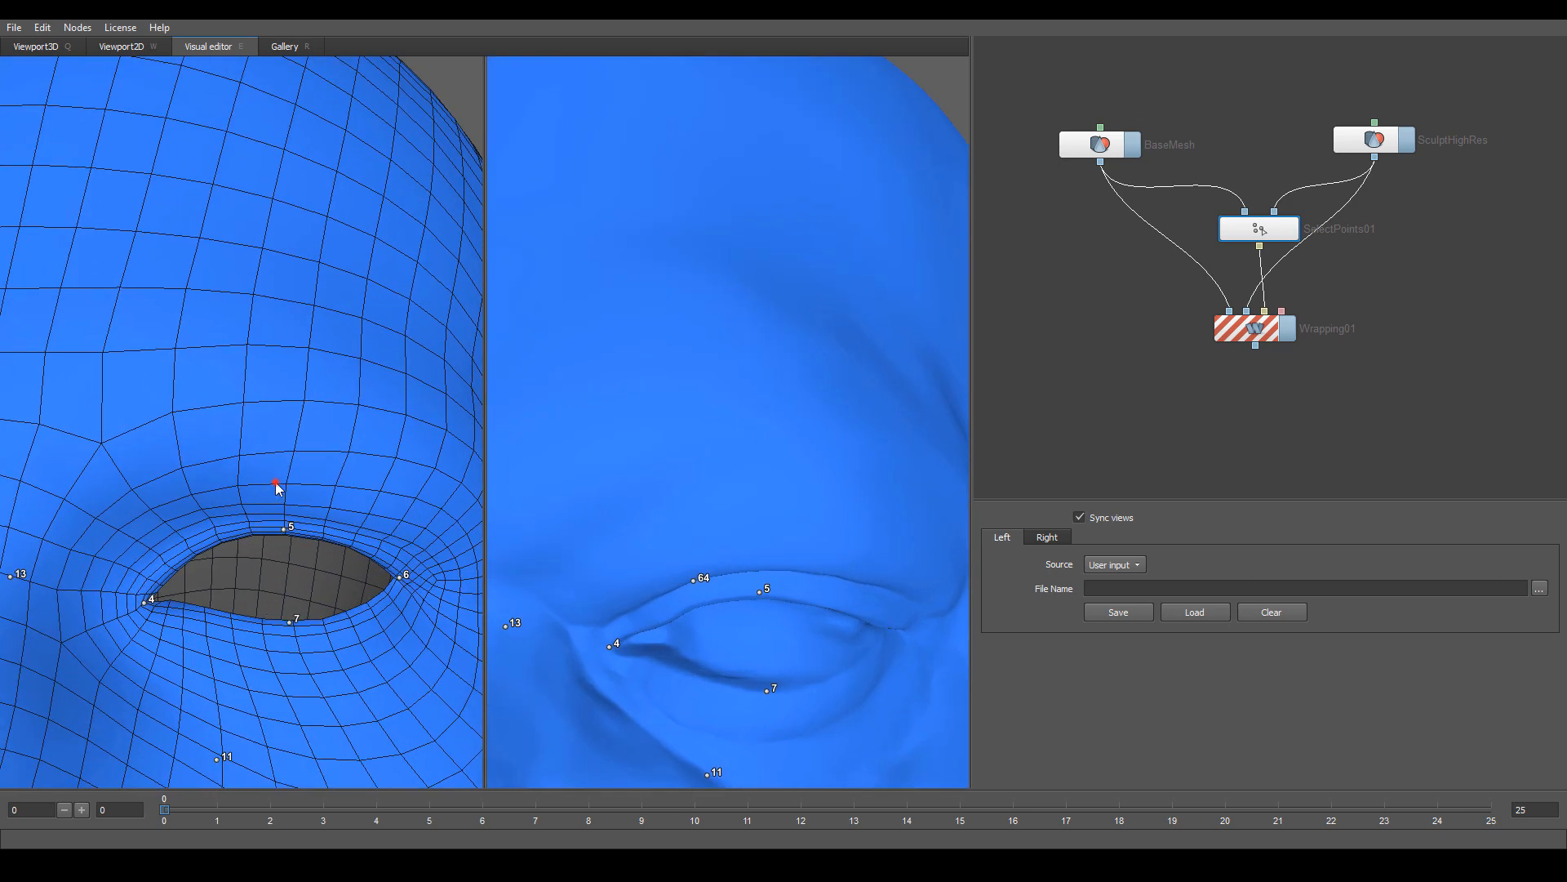
middle_click_drag(276, 481, 295, 463)
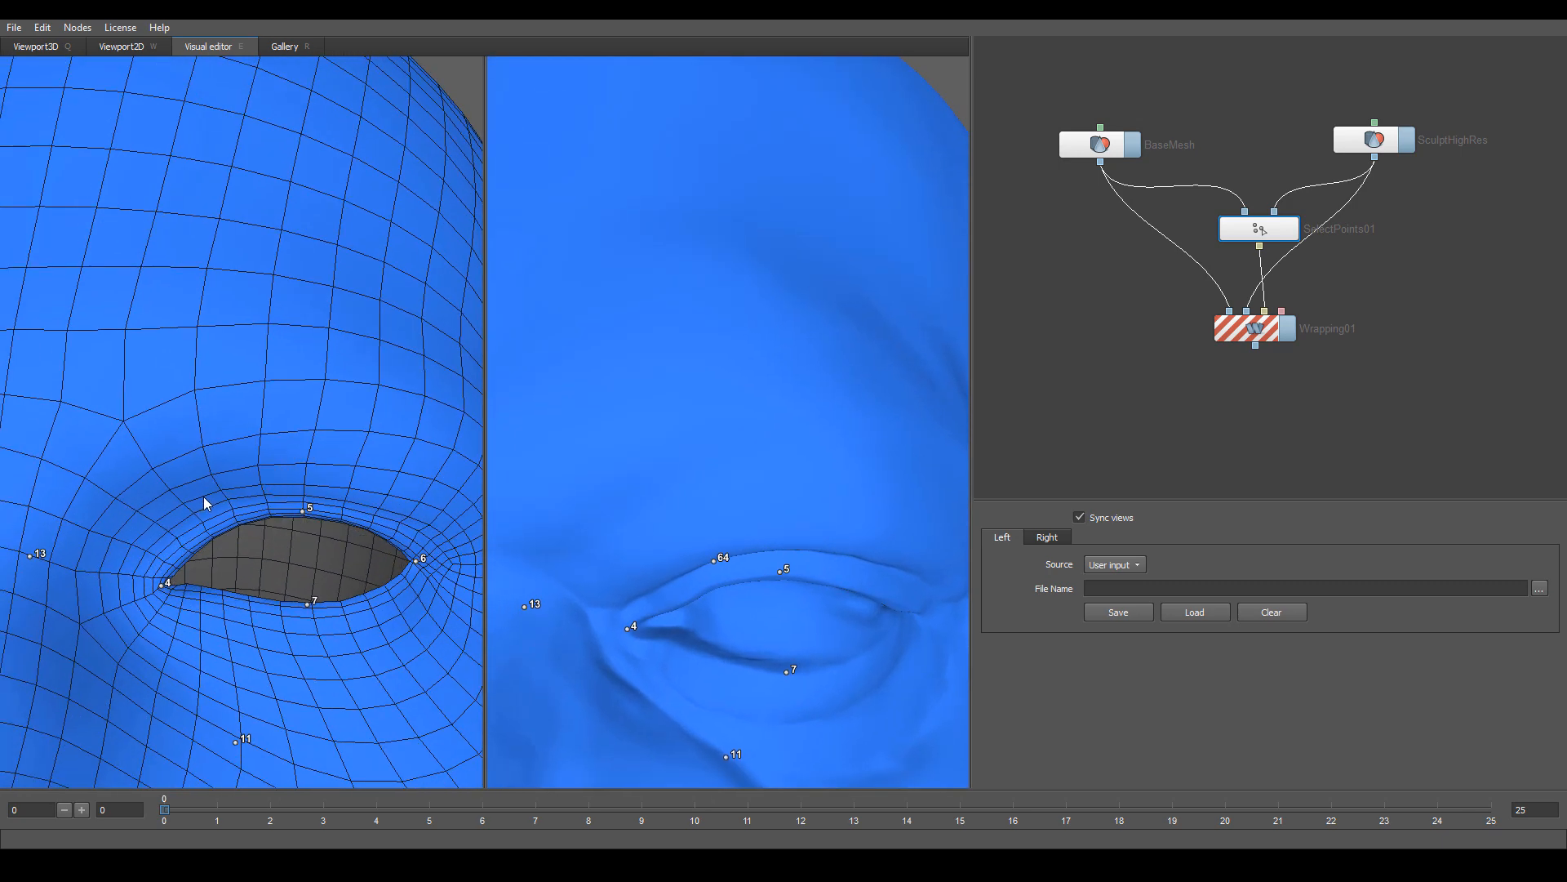
left_click(204, 496)
middle_click_drag(323, 530, 419, 476)
left_click(893, 522)
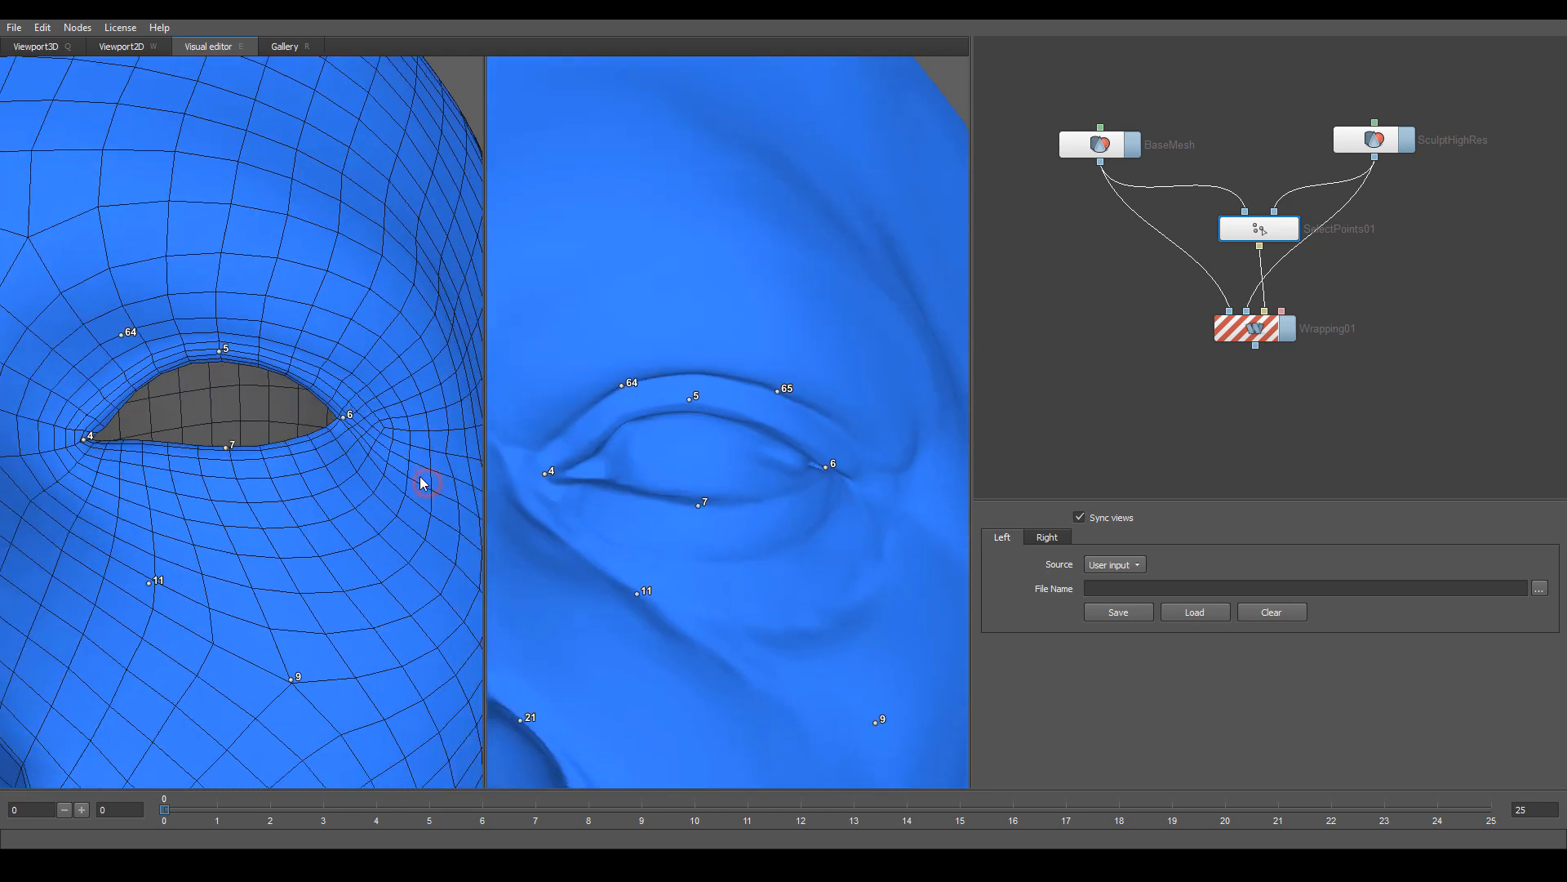
scroll(420, 477, "down", 3)
scroll(369, 458, "up", 4)
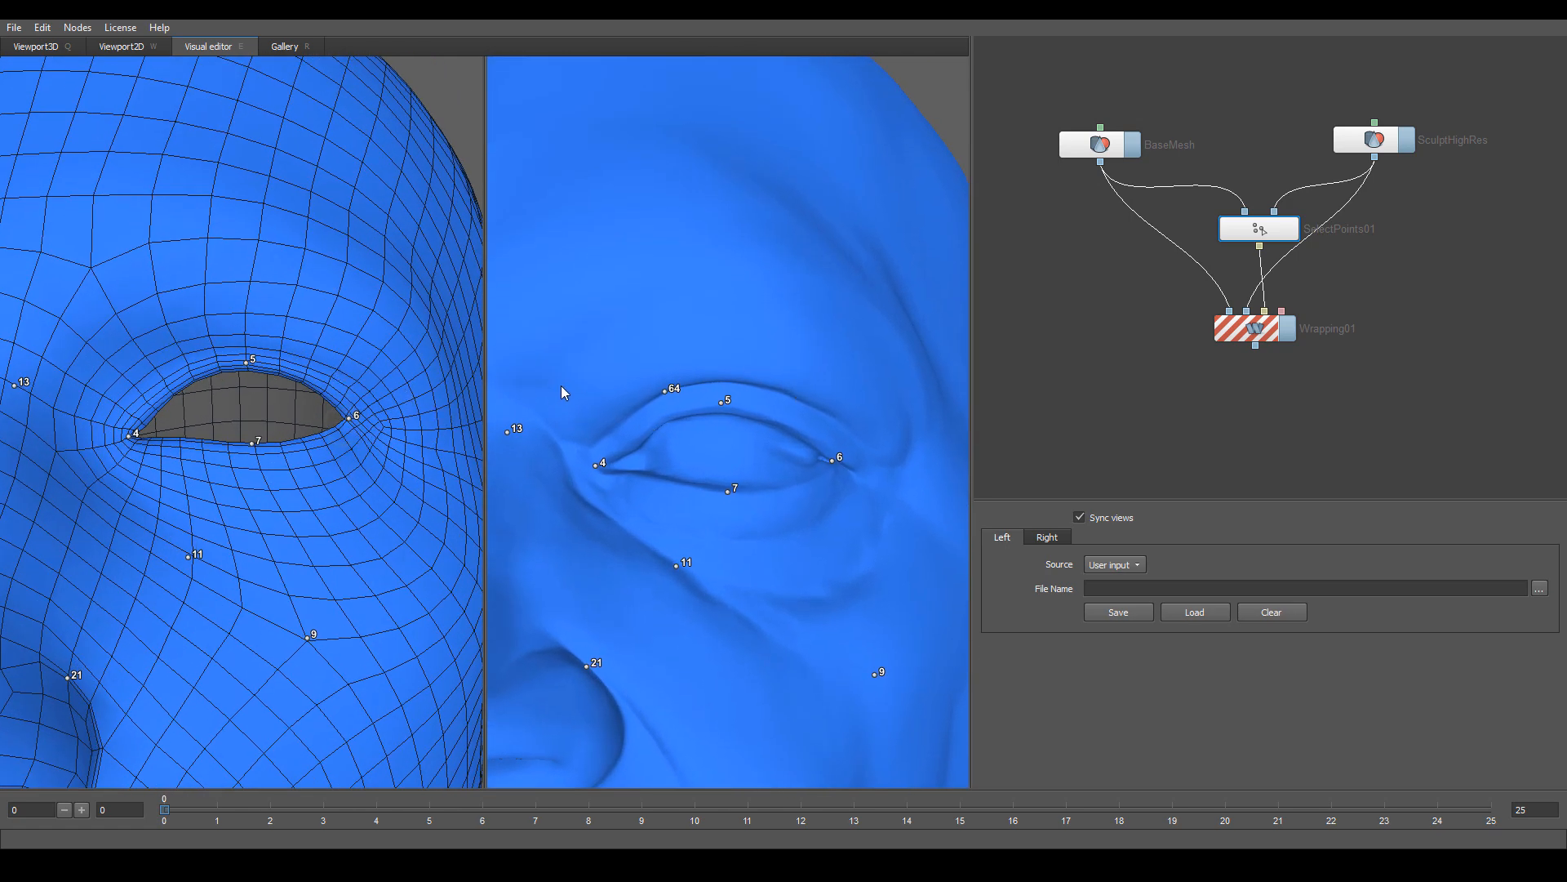
right_click(663, 390)
left_click_drag(278, 404, 280, 427, "alt")
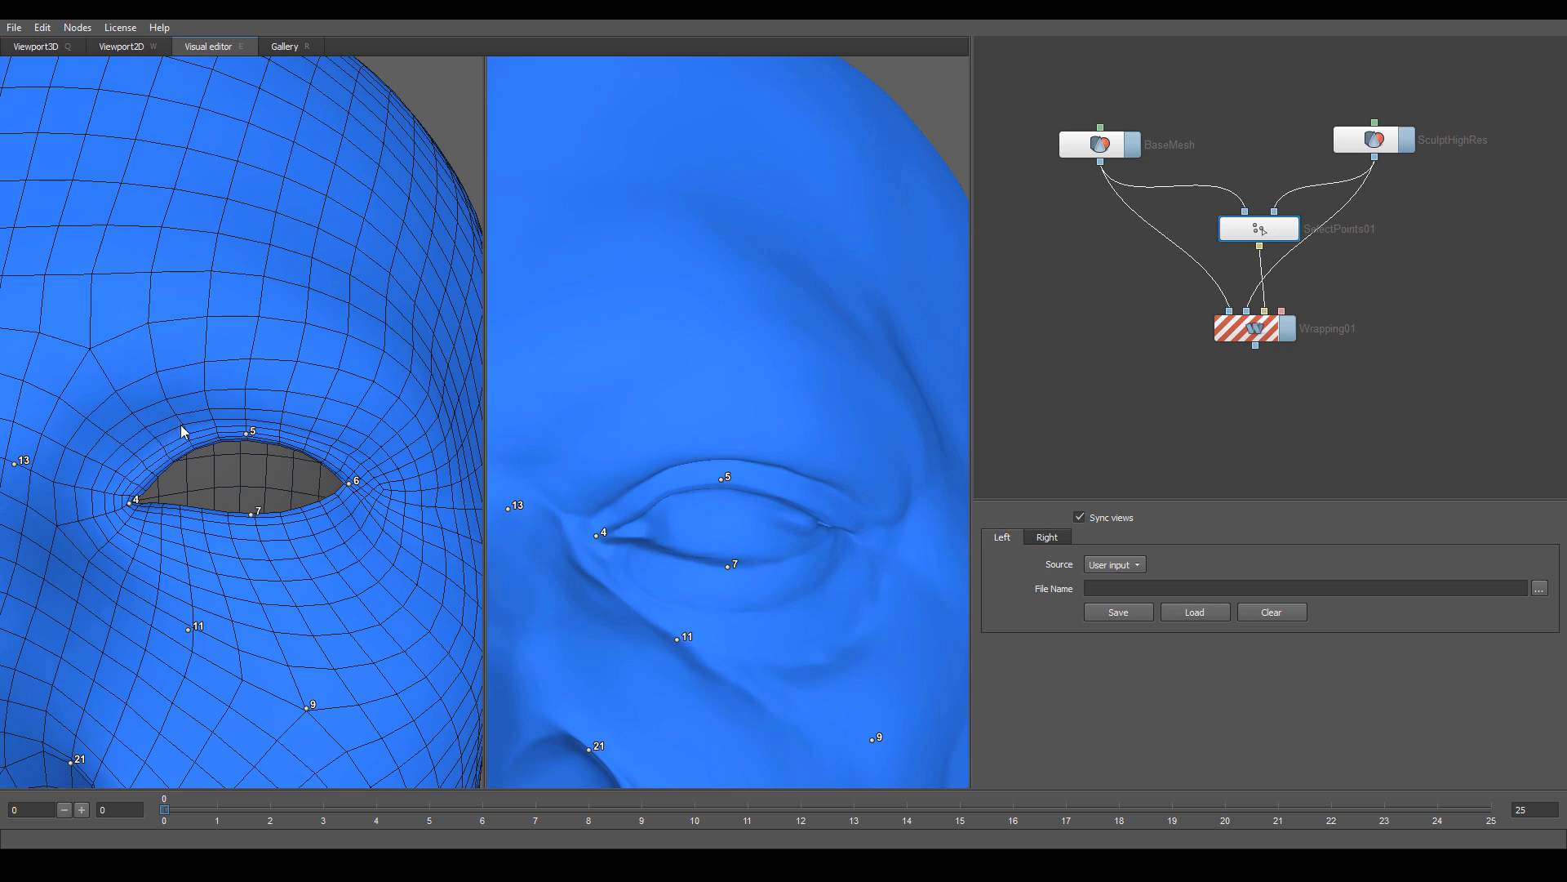
- Add two point pairs along the upper eyelid crease of the character's left eye, one inner and one outer, on both heads
scroll(182, 430, "down", 5)
scroll(234, 459, "up", 4)
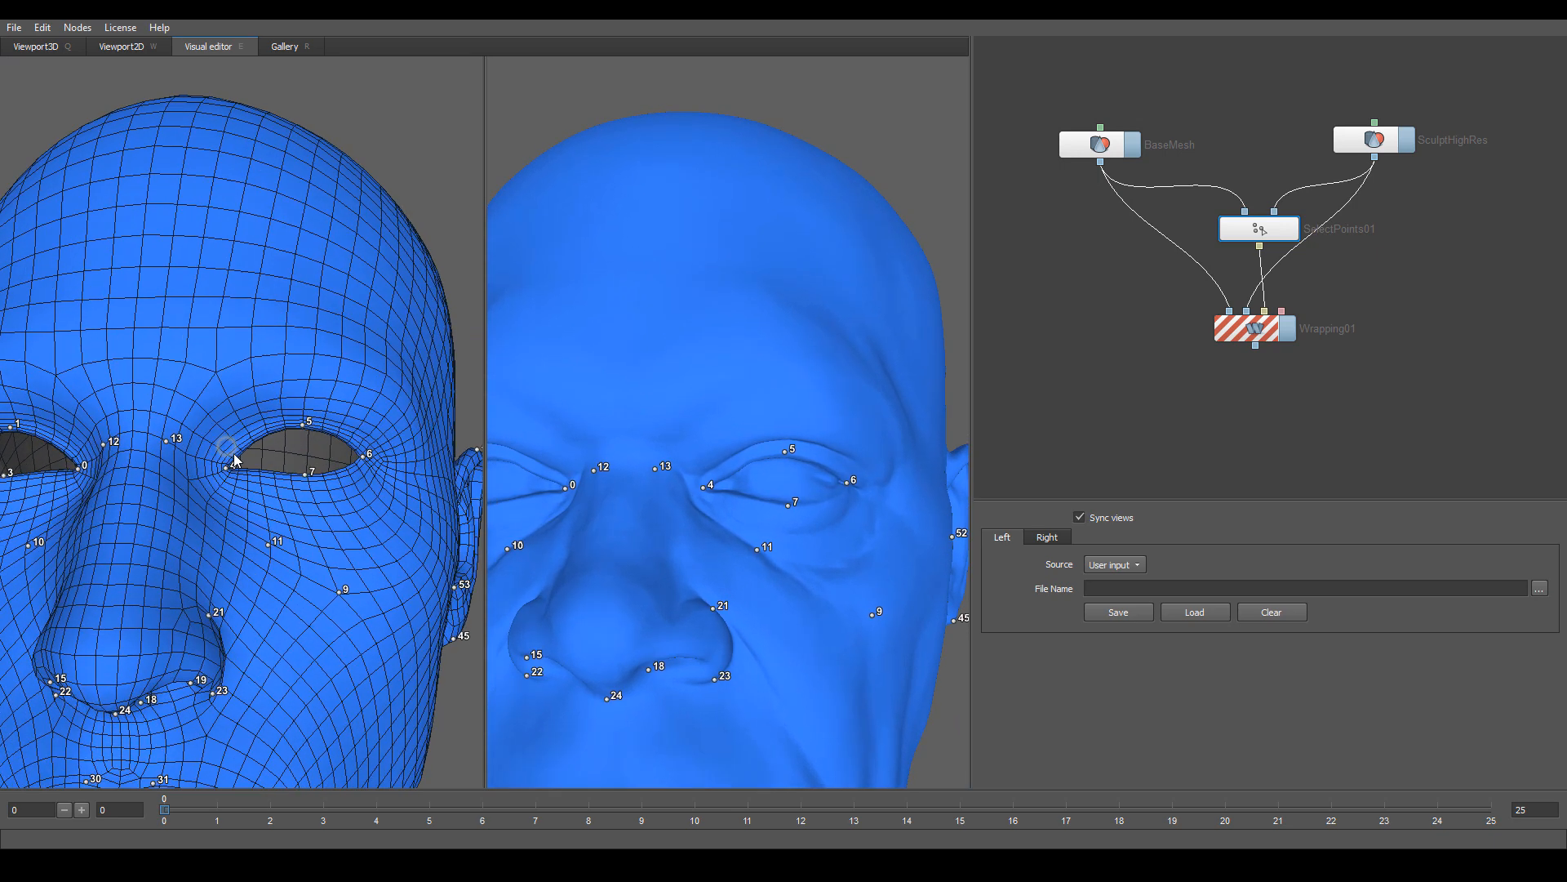
left_click(261, 416)
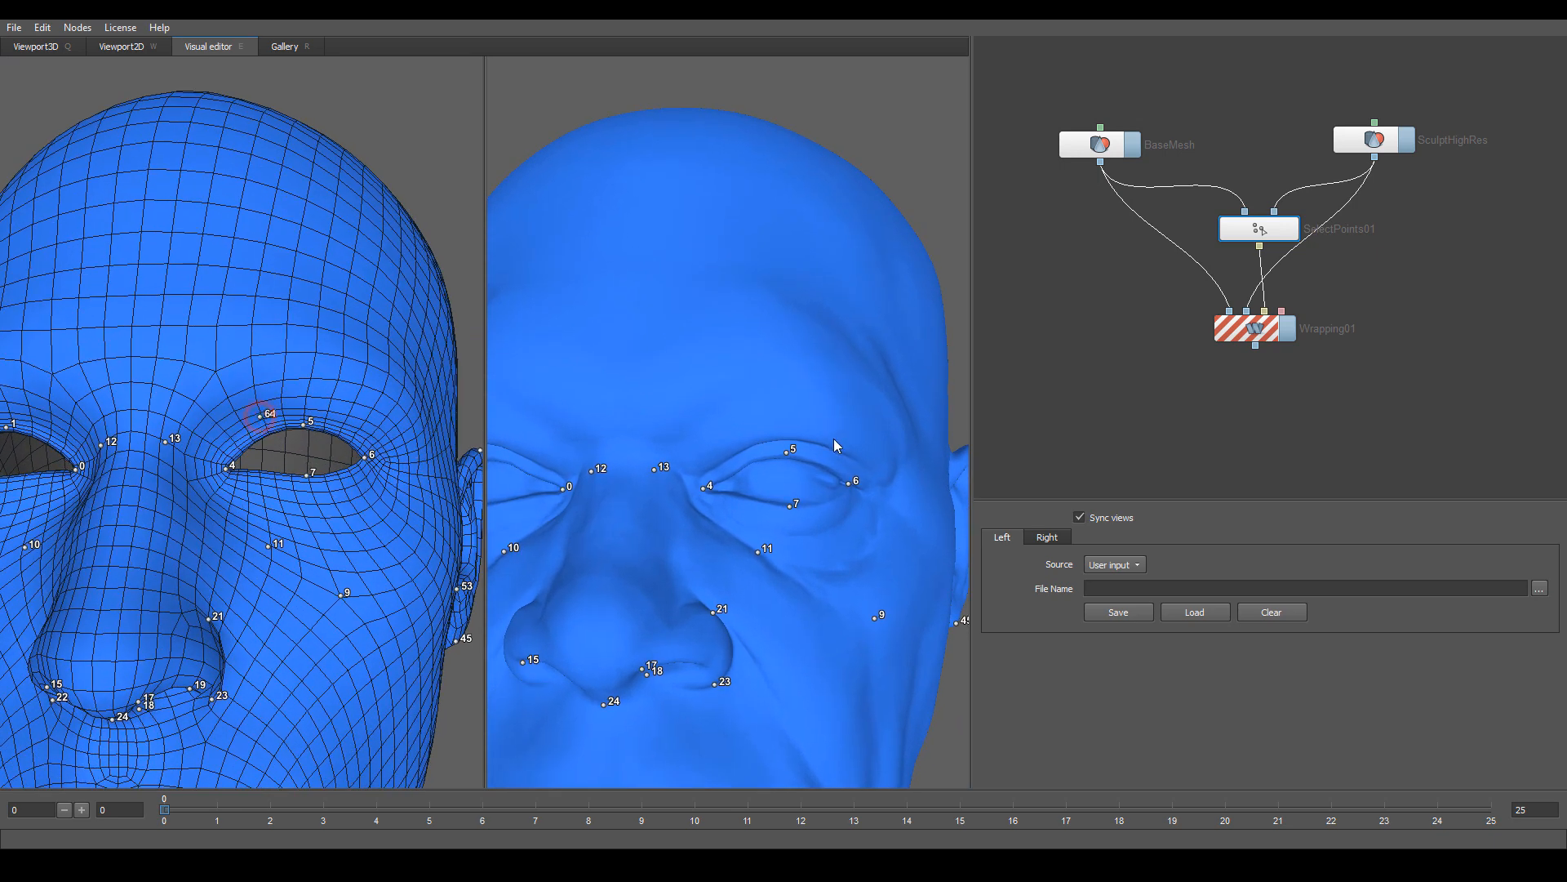
left_click(361, 428)
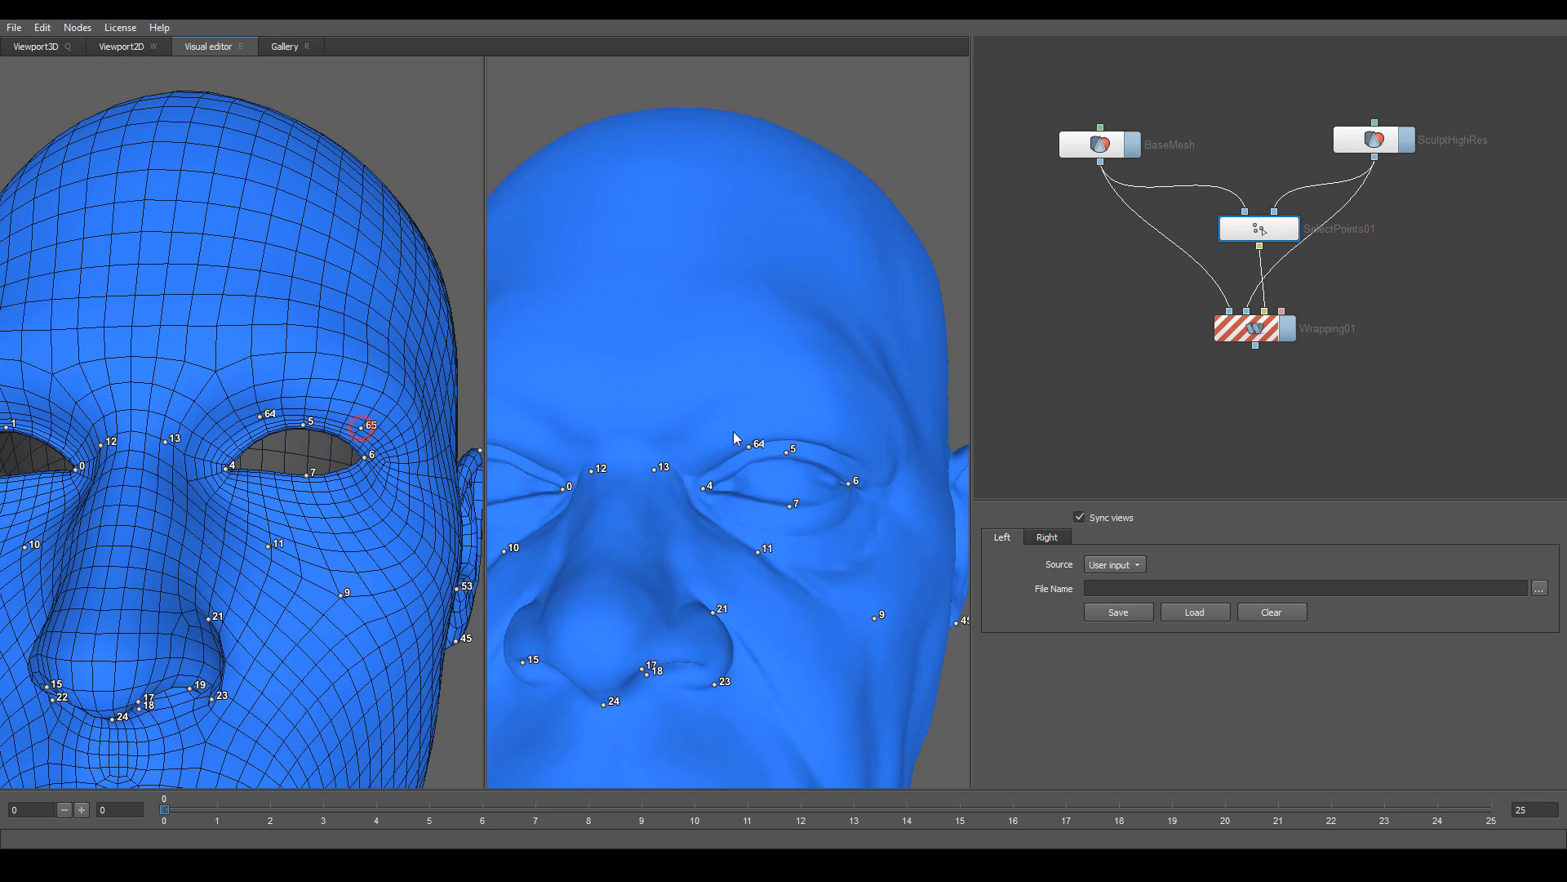
left_click(838, 453)
- Add matching inner and outer point pairs along the upper eyelid crease of the character's right eye on both heads
left_click_drag(278, 461, 324, 453, "alt")
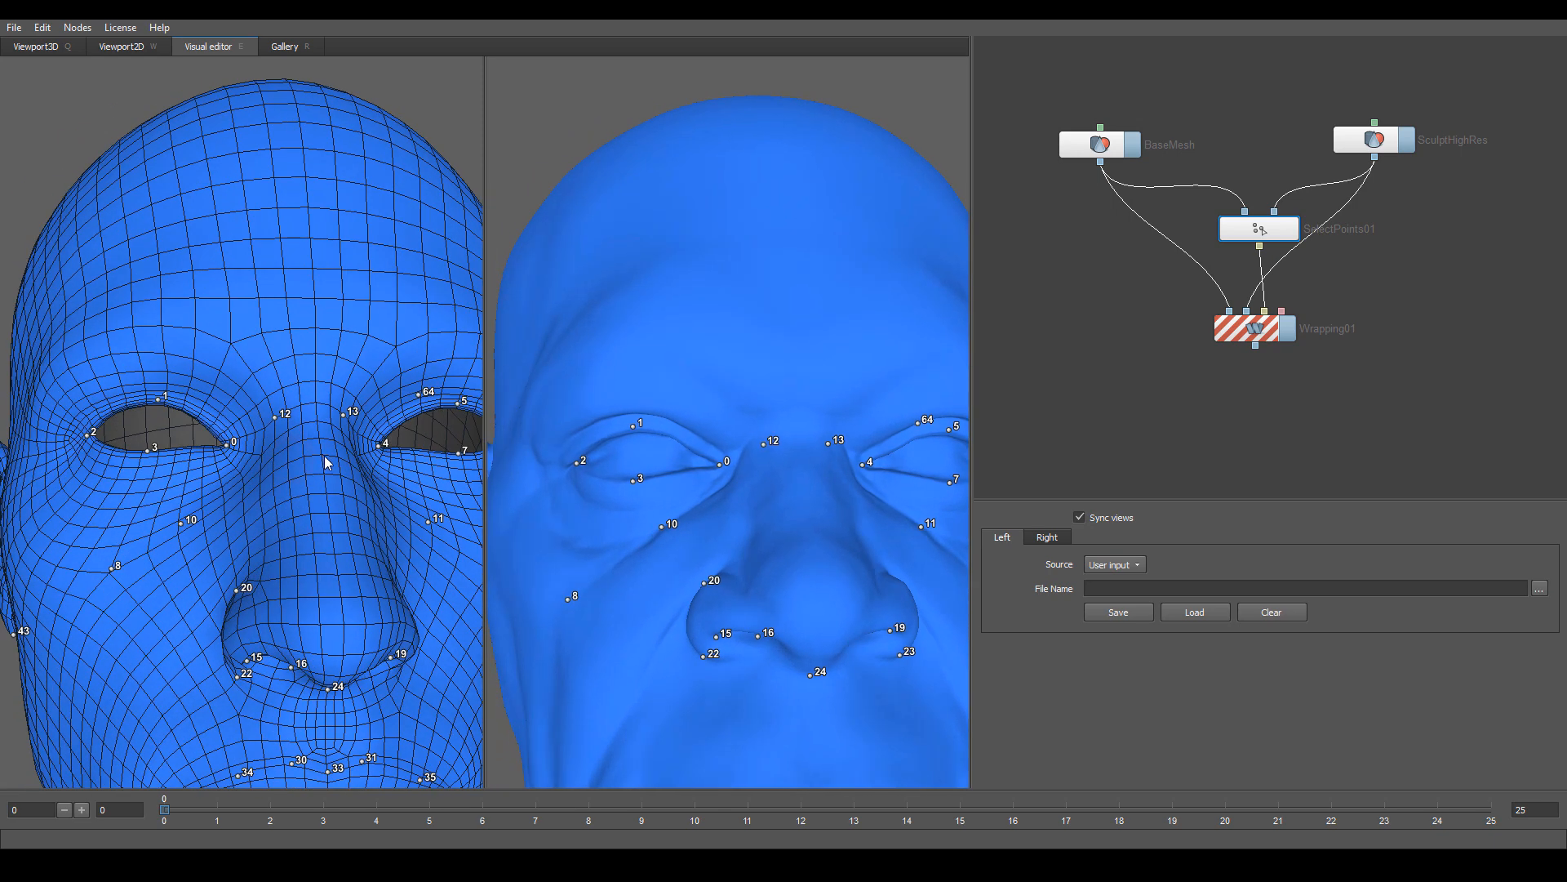
scroll(311, 445, "up", 1)
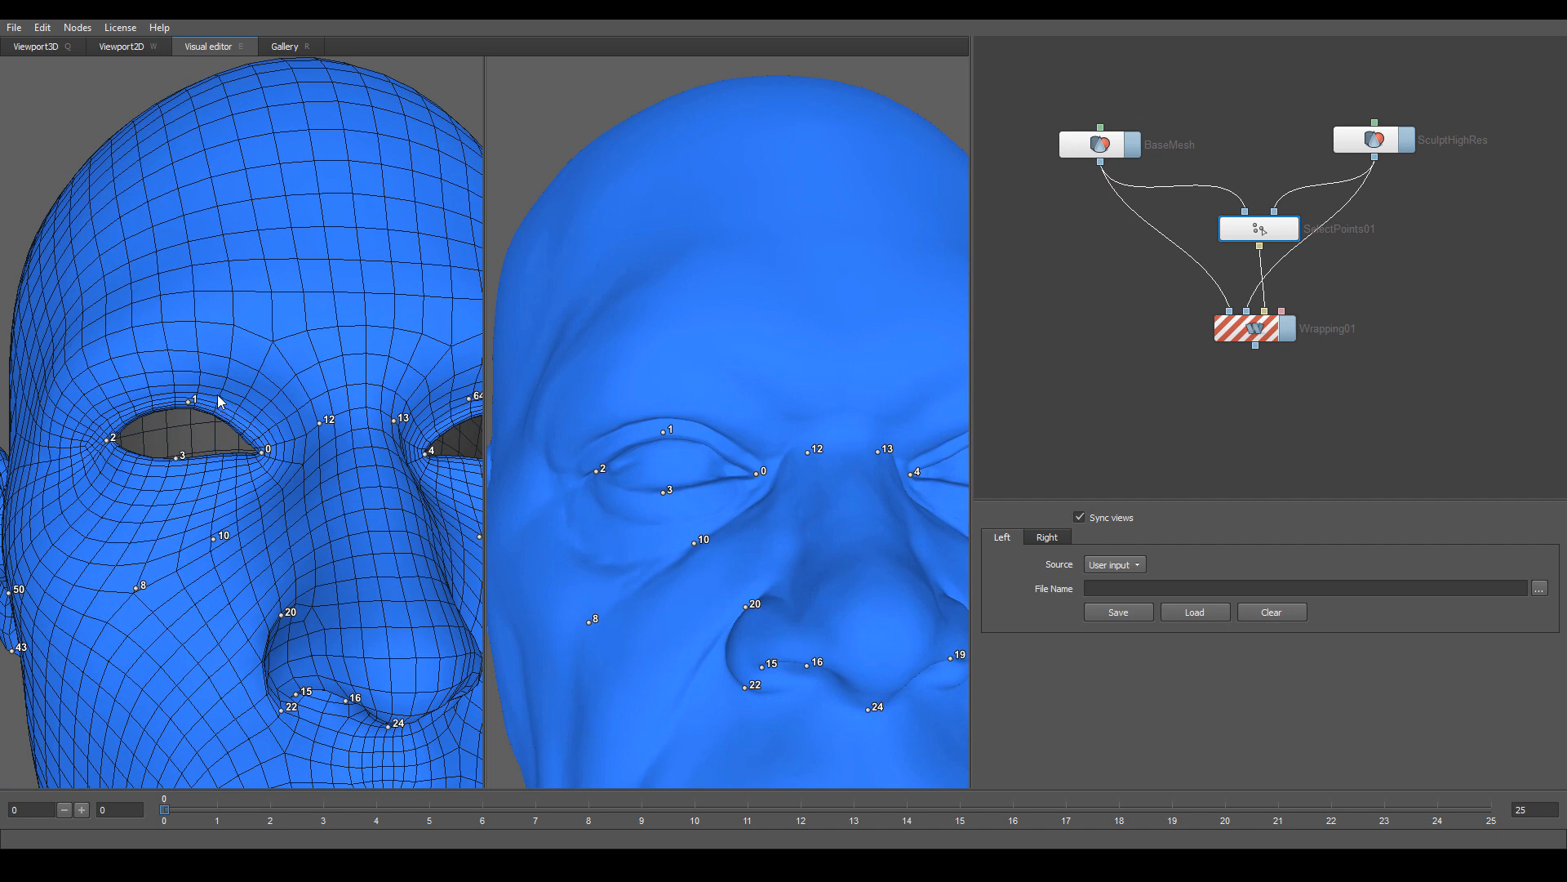
left_click(218, 395)
left_click(128, 398)
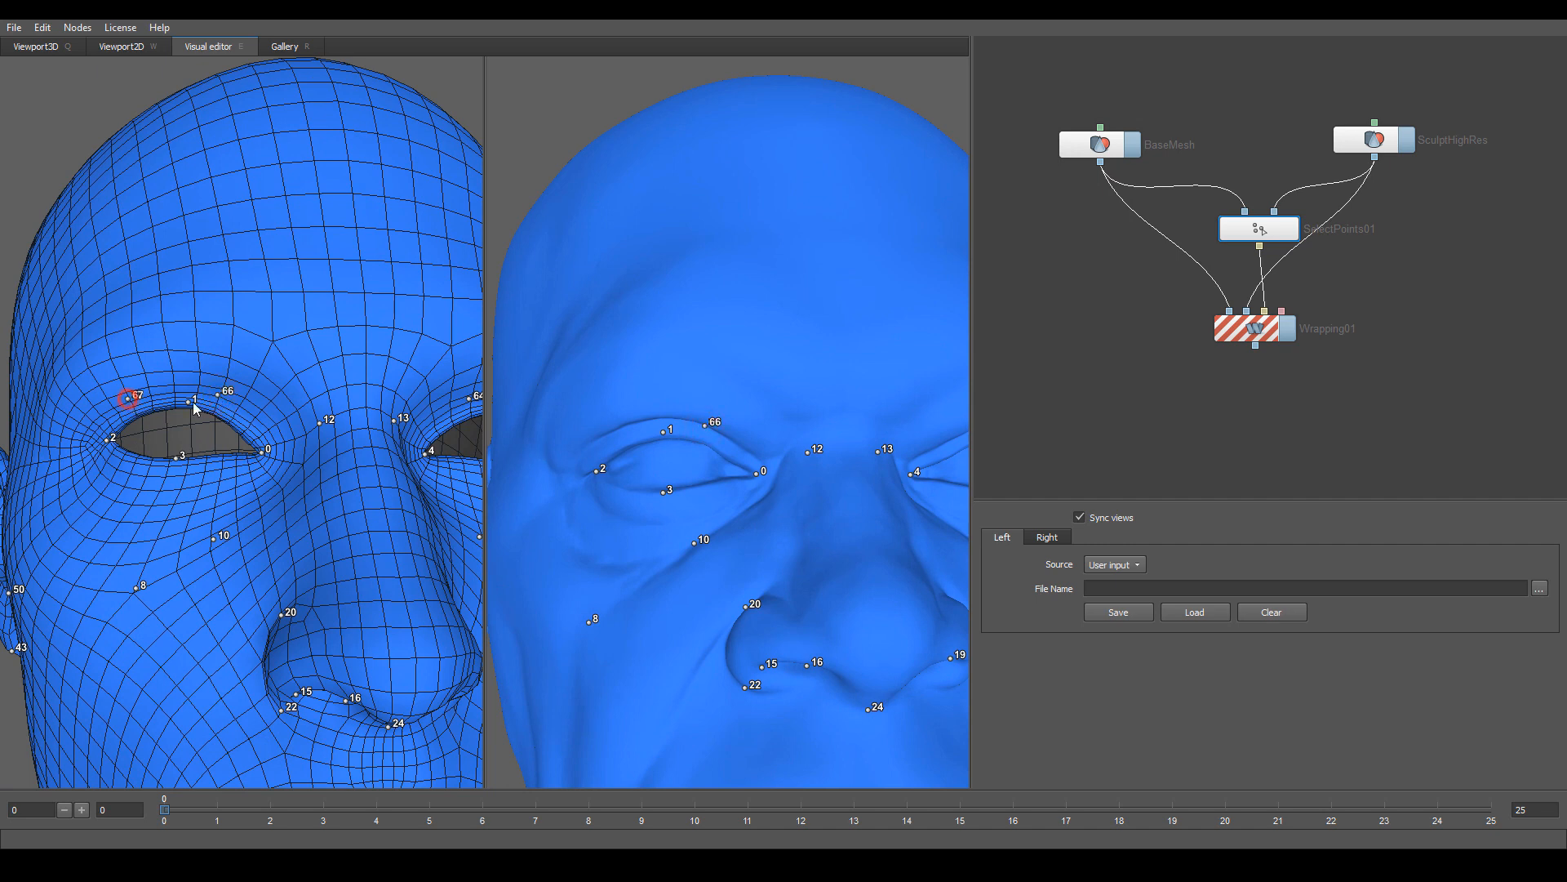
left_click(610, 430)
- Recompute the Wrapping01 node with the added eyelid point pairs
scroll(756, 485, "down", 5)
left_click_drag(746, 467, 774, 507)
scroll(806, 532, "up", 2)
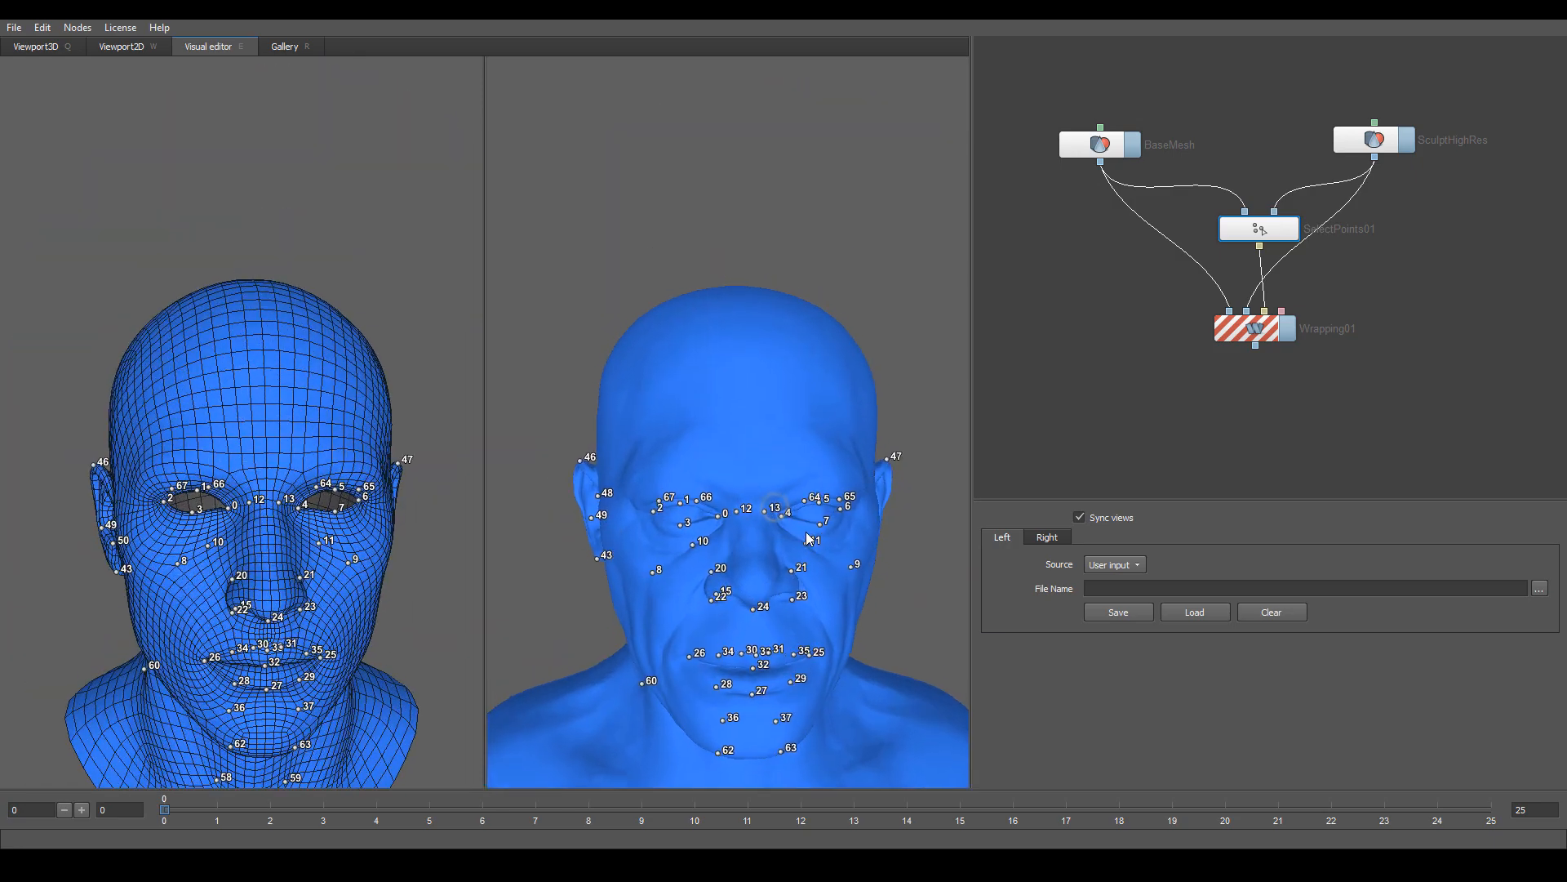
middle_click_drag(806, 539, 742, 402)
left_click_drag(742, 402, 759, 409)
scroll(762, 413, "up", 1)
middle_click_drag(762, 414, 770, 455)
left_click_drag(770, 455, 739, 388)
left_click(1268, 331)
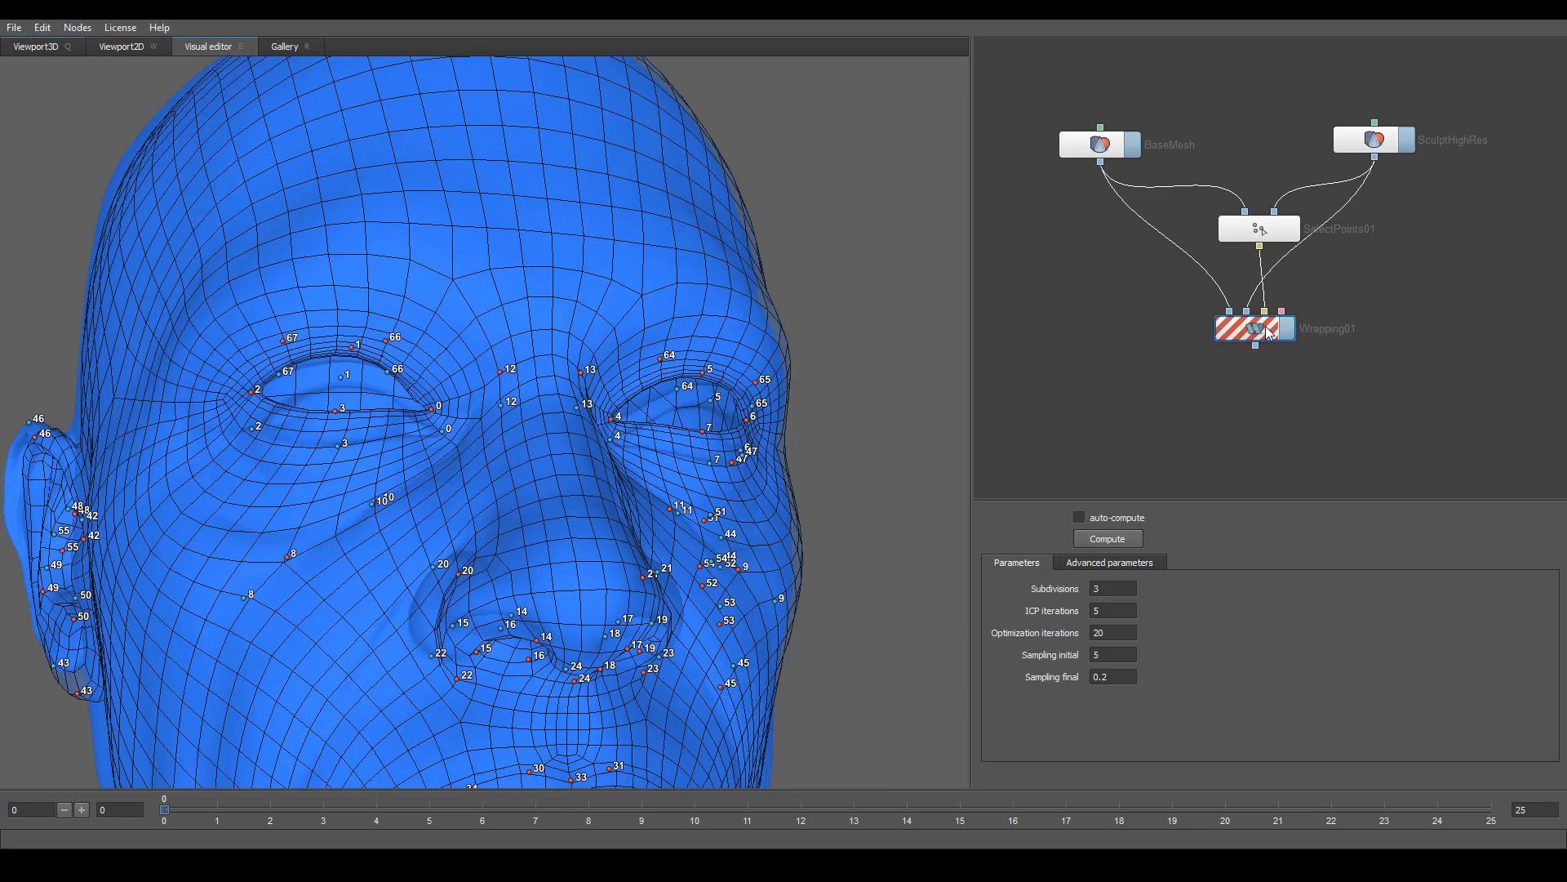
scroll(750, 539, "down", 4)
left_click_drag(749, 538, 708, 467)
scroll(709, 467, "up", 2)
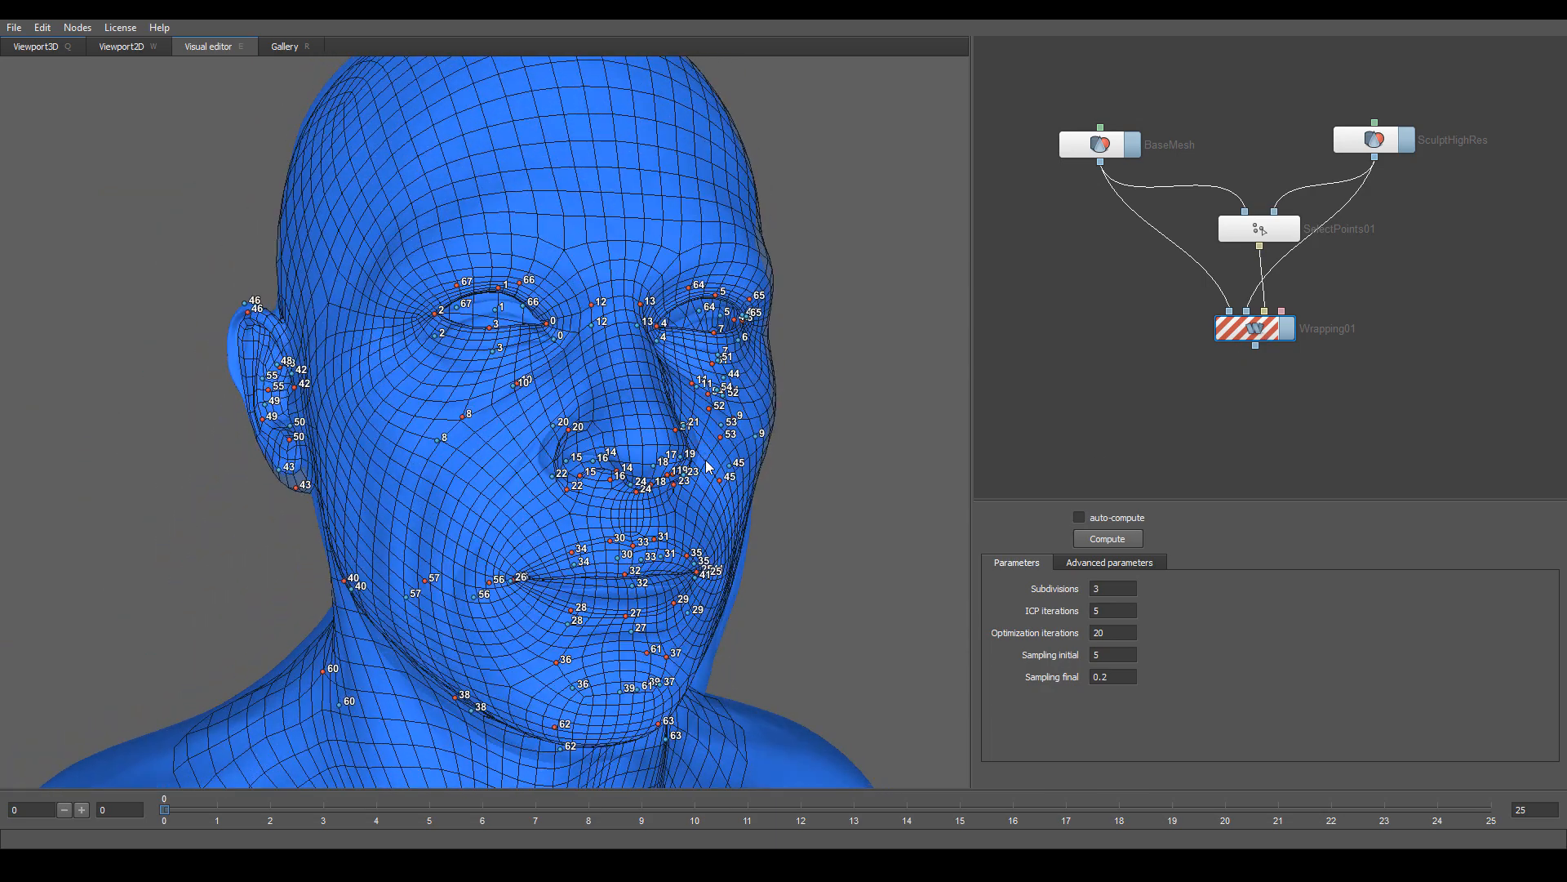
scroll(709, 467, "up", 1)
left_click_drag(671, 530, 729, 564)
scroll(721, 567, "down", 1)
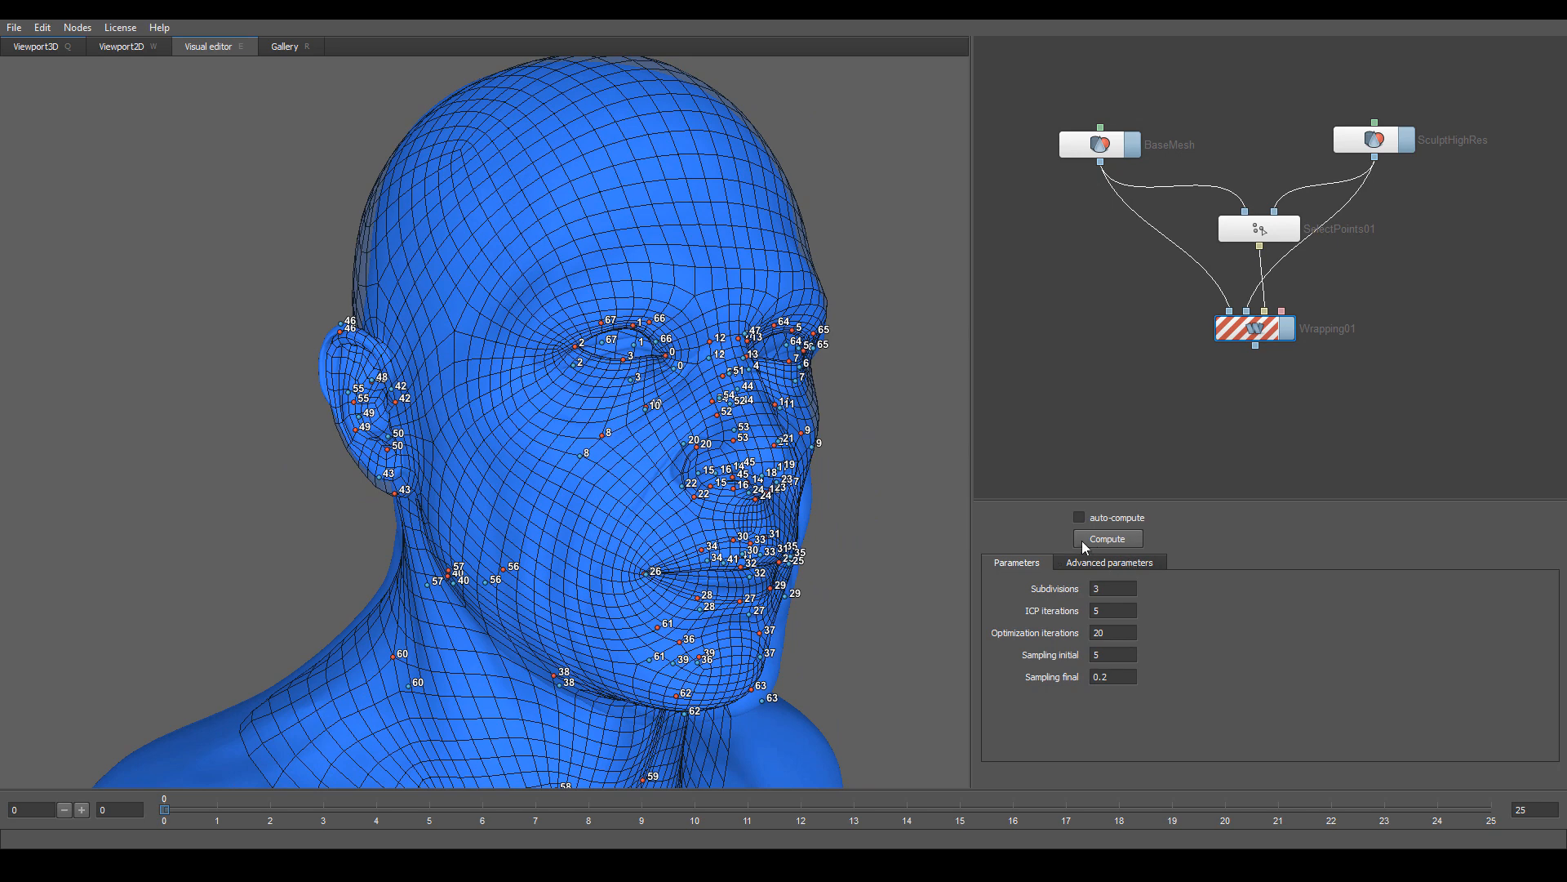
left_click(1083, 543)
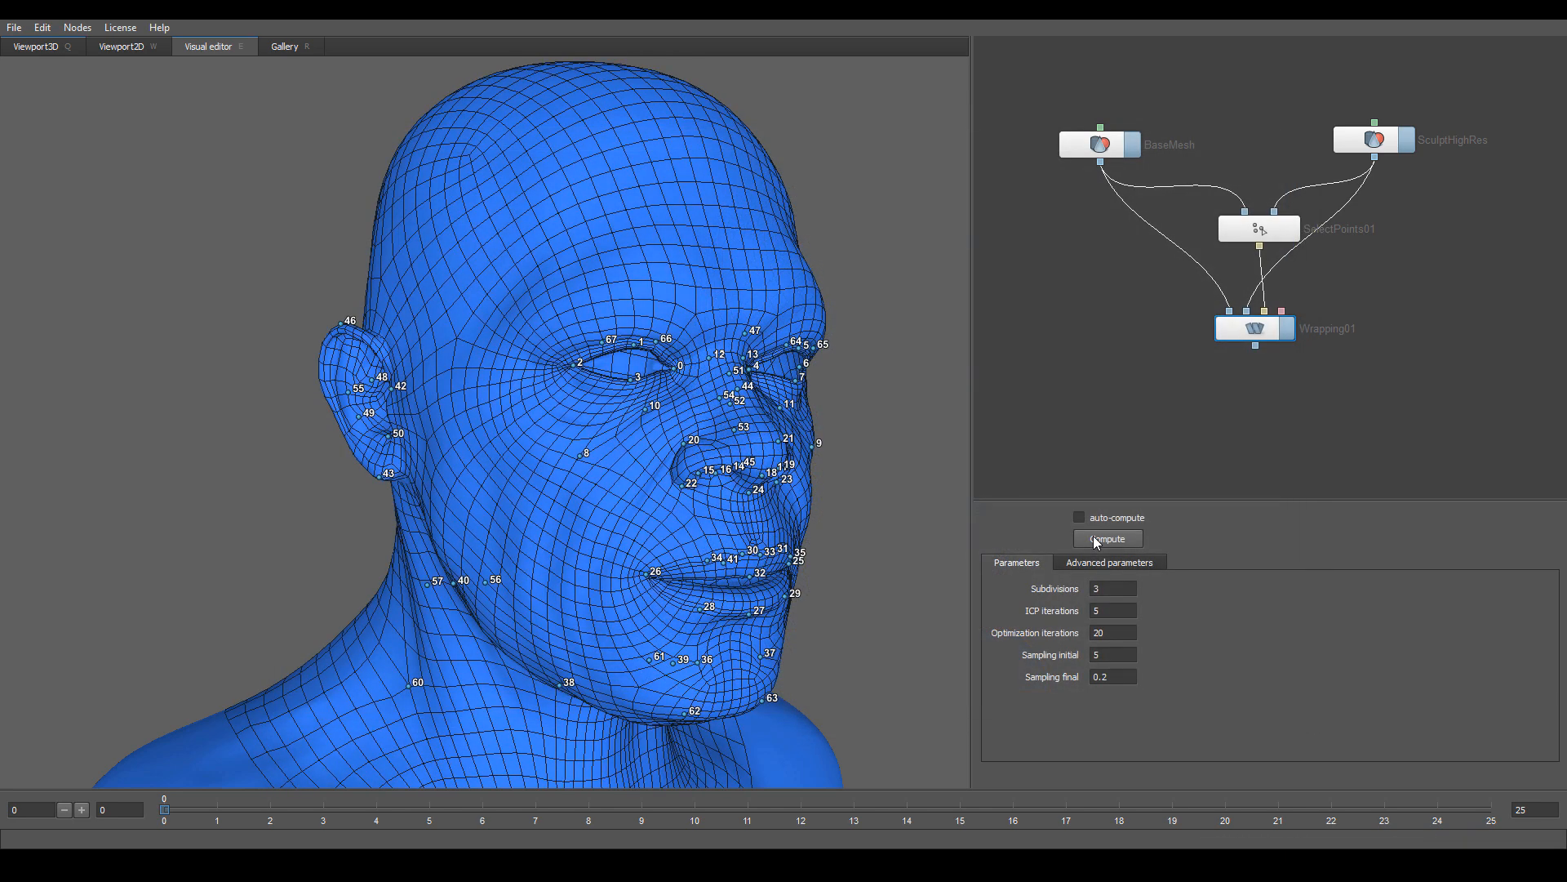
- Examine the recomputed topology around both eyelids up close and over the whole head and neck
left_click_drag(902, 438, 772, 391)
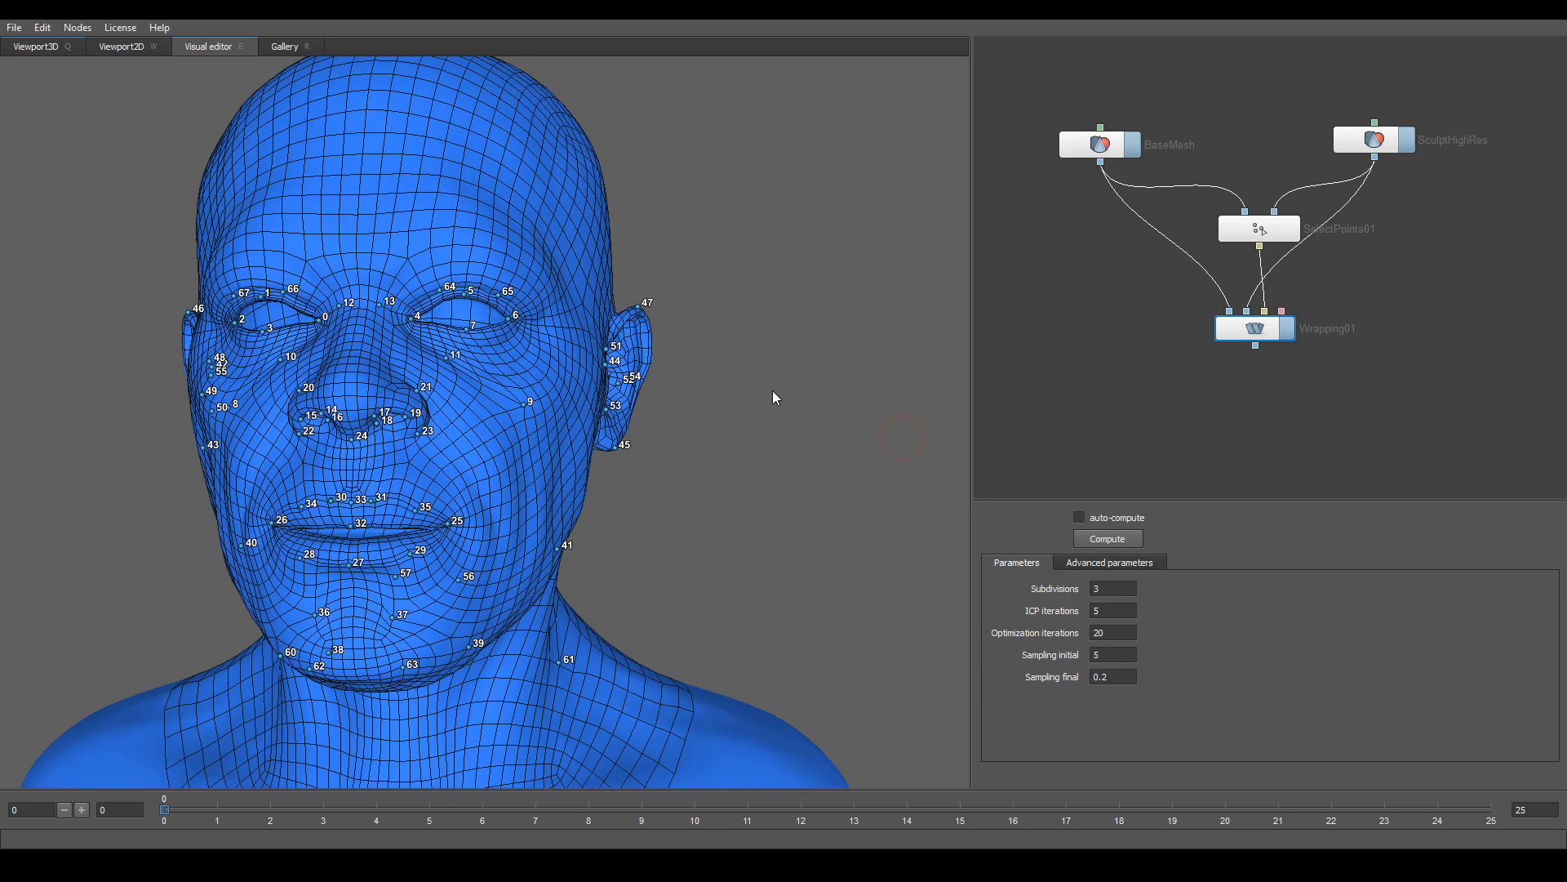
scroll(772, 390, "up", 3)
middle_click_drag(772, 390, 853, 472)
scroll(835, 458, "up", 5)
middle_click_drag(836, 458, 864, 511)
left_click_drag(923, 543, 923, 525)
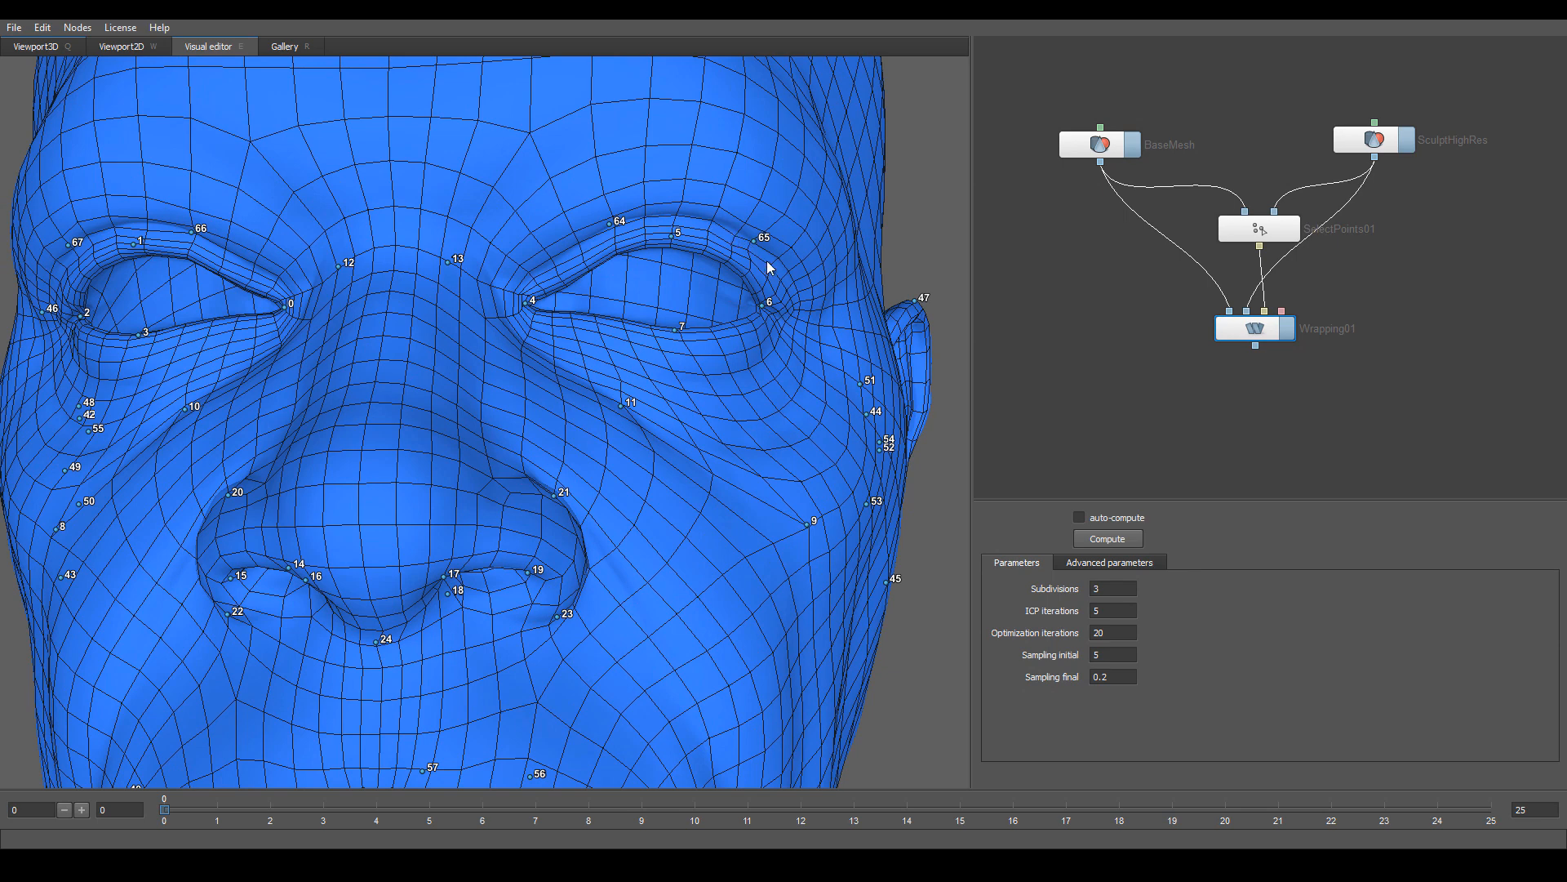
left_click_drag(953, 260, 525, 211)
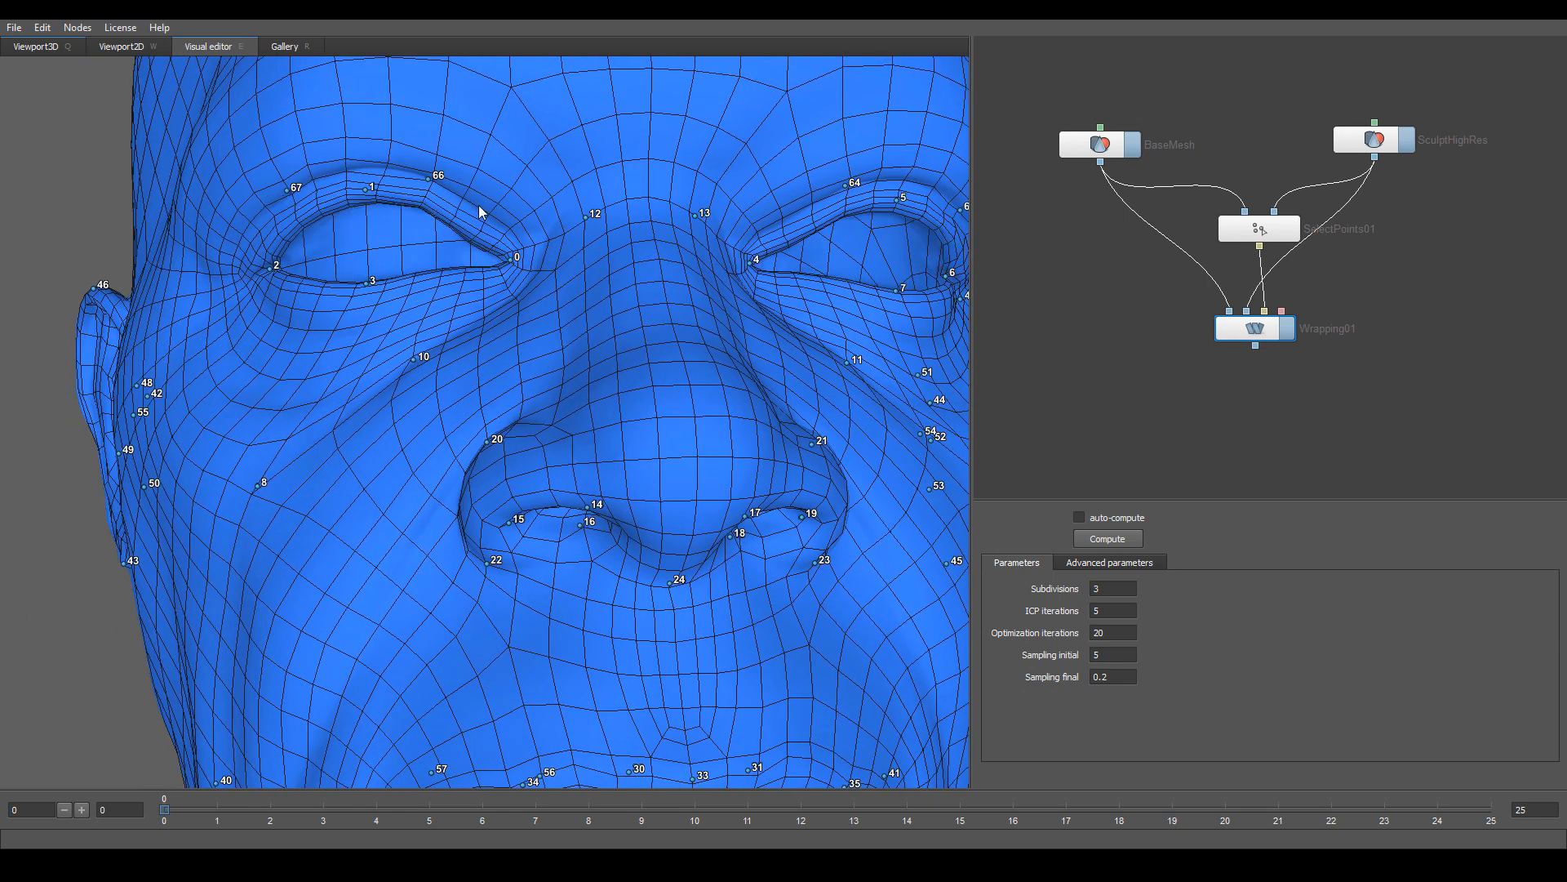
right_click_drag(723, 439, 644, 364)
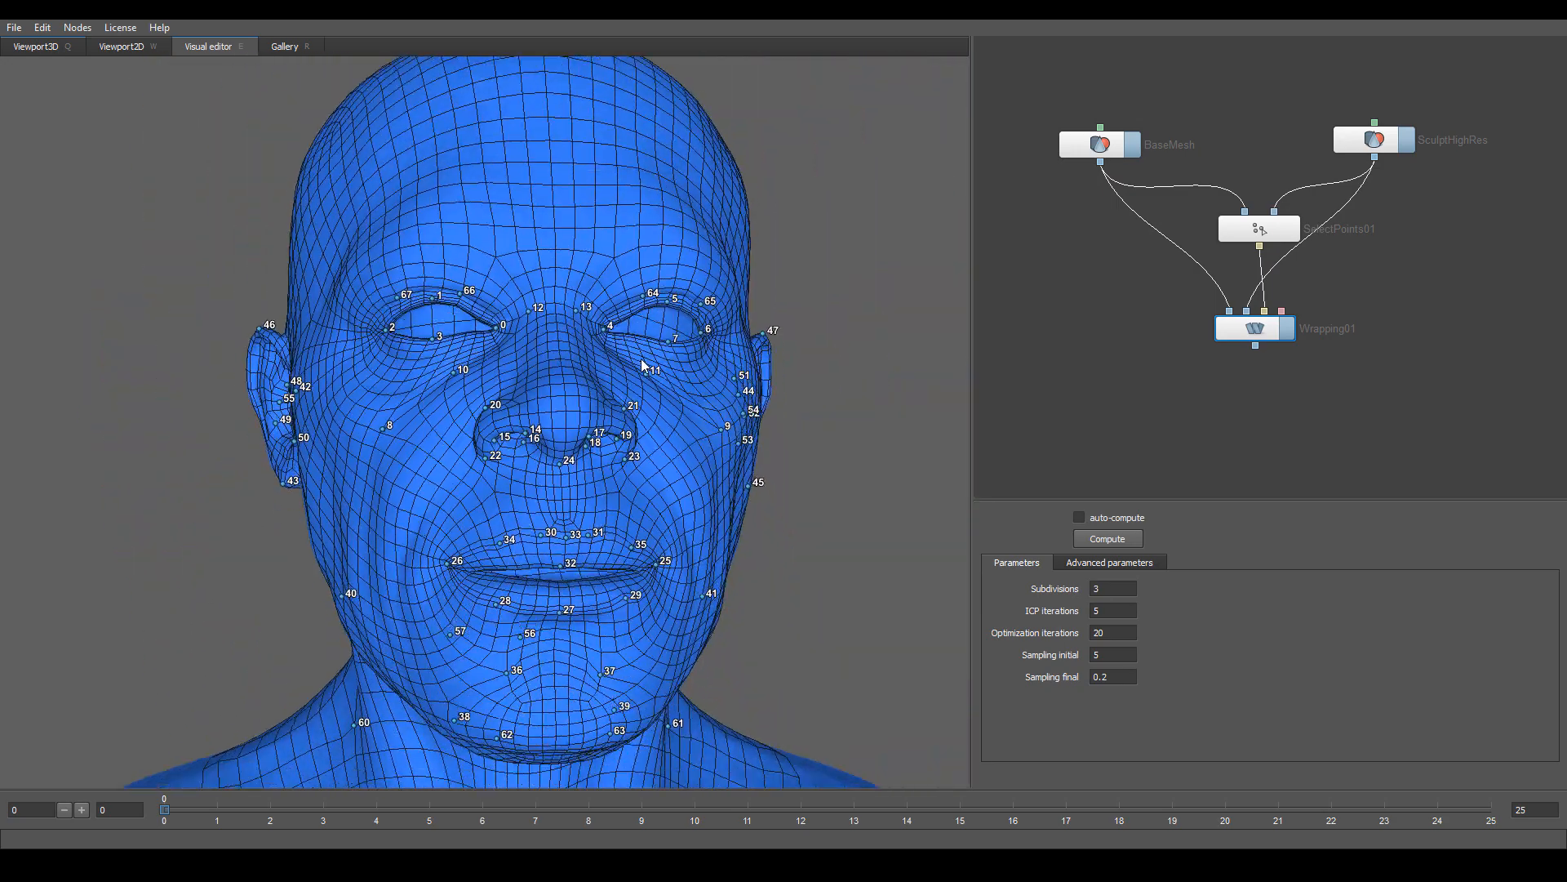
left_click_drag(644, 364, 828, 465)
right_click_drag(829, 468, 715, 419)
left_click_drag(715, 424, 724, 314)
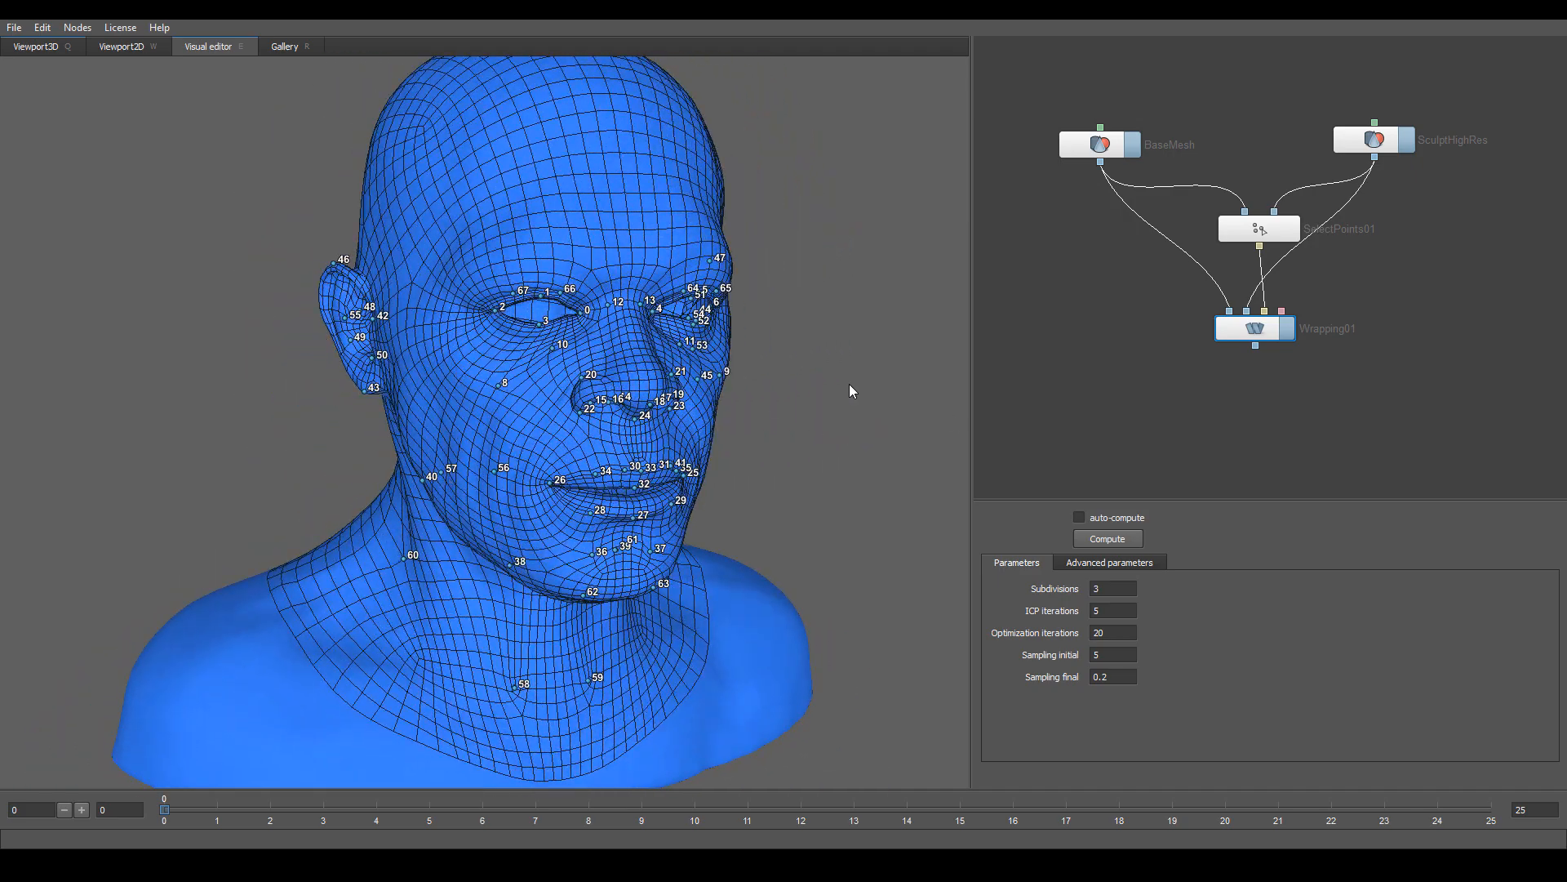
left_click_drag(849, 390, 850, 455)
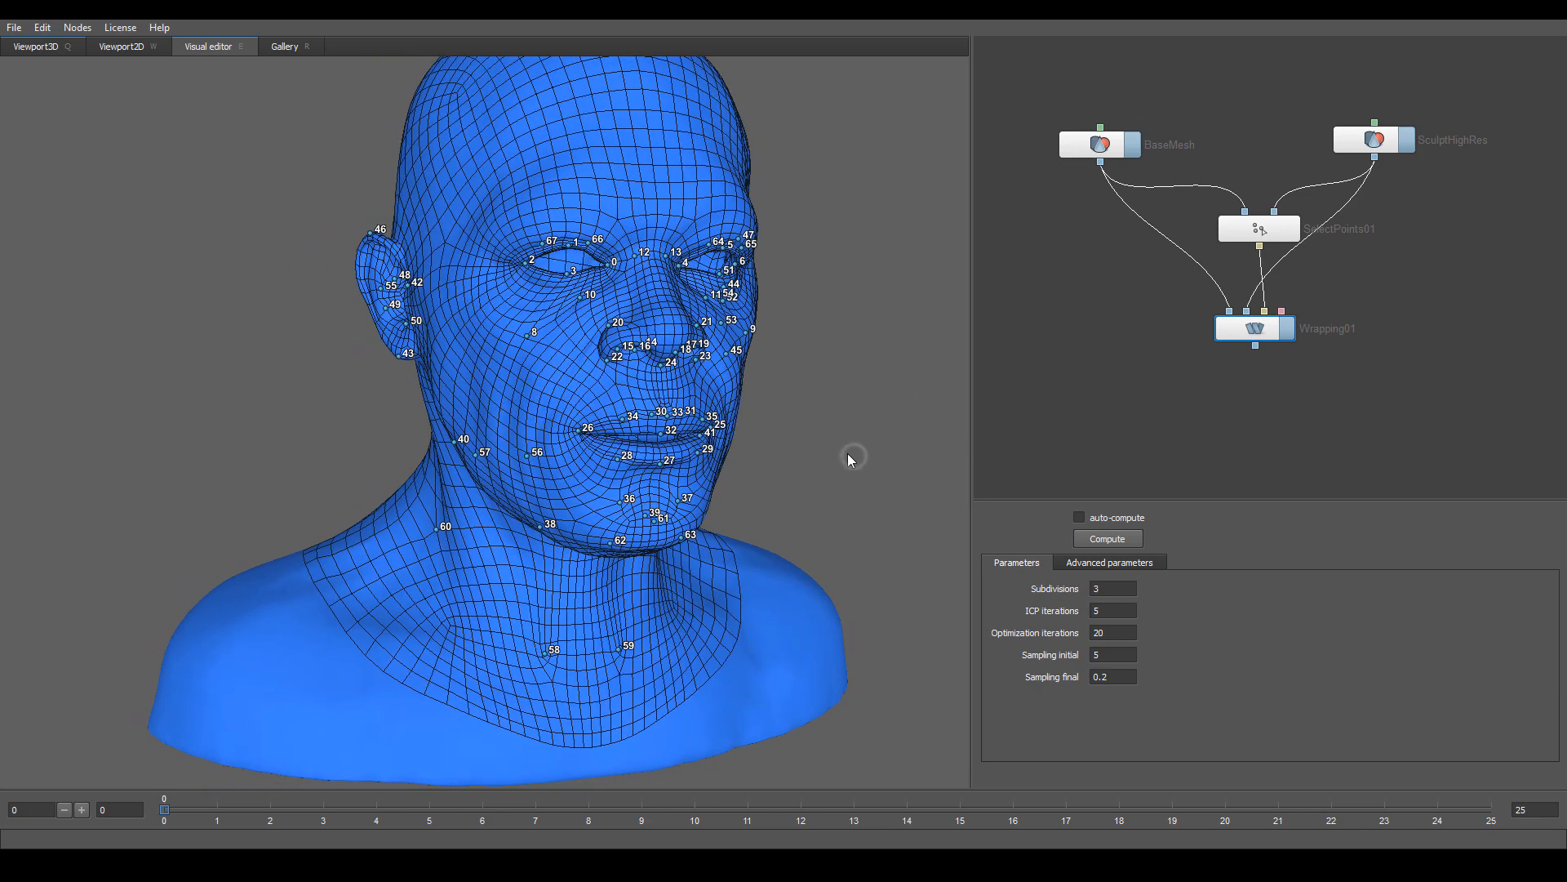
- Turn off the display of the BaseMesh and SculptHighRes nodes
left_click(1134, 148)
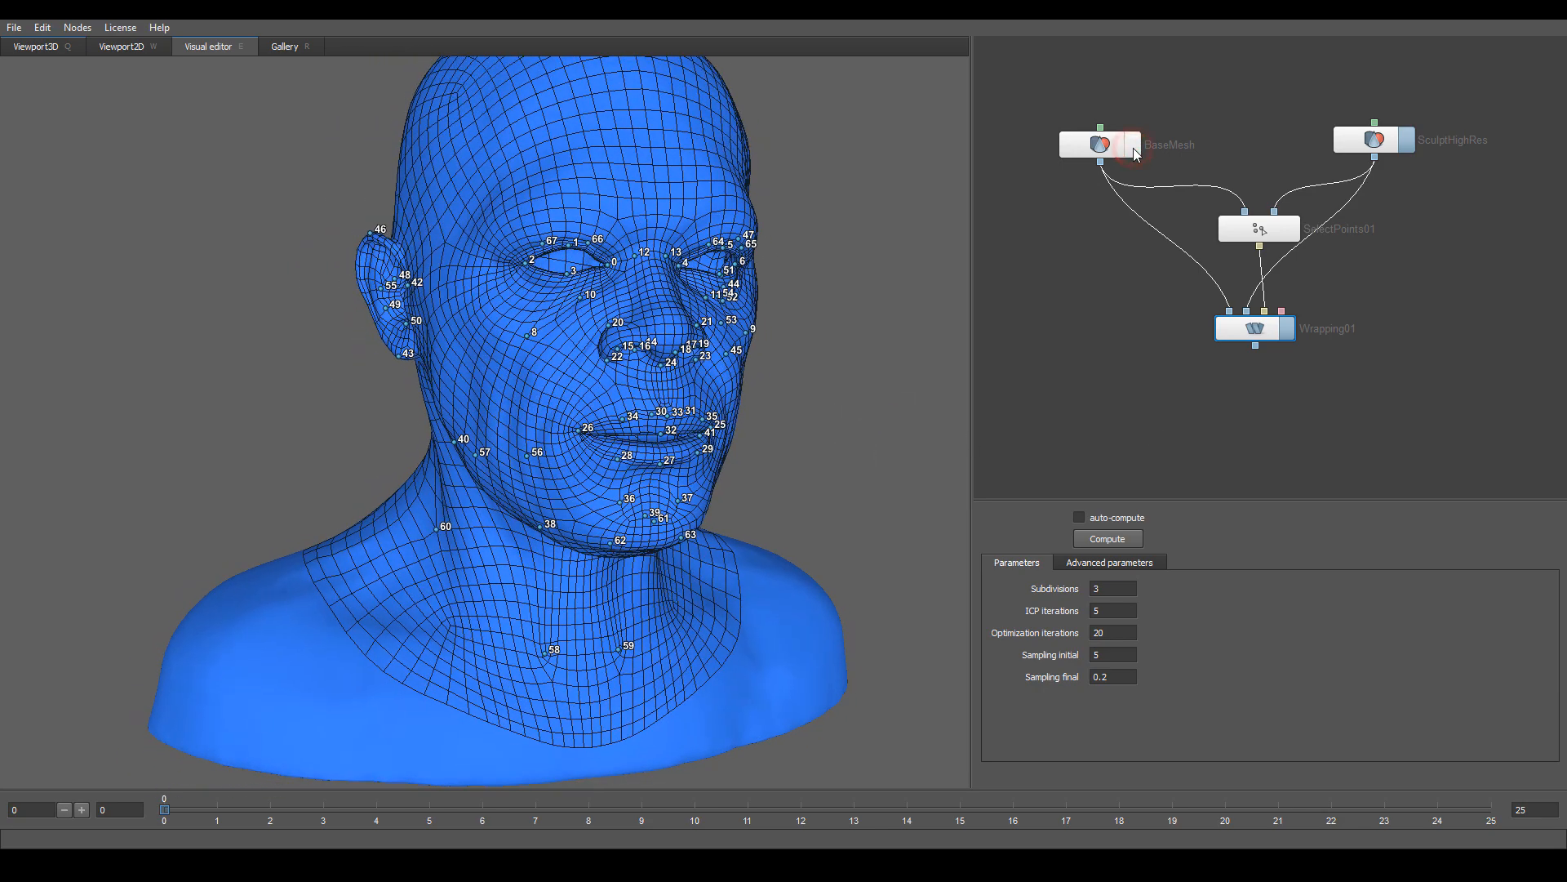
left_click(1406, 142)
left_click(1250, 410)
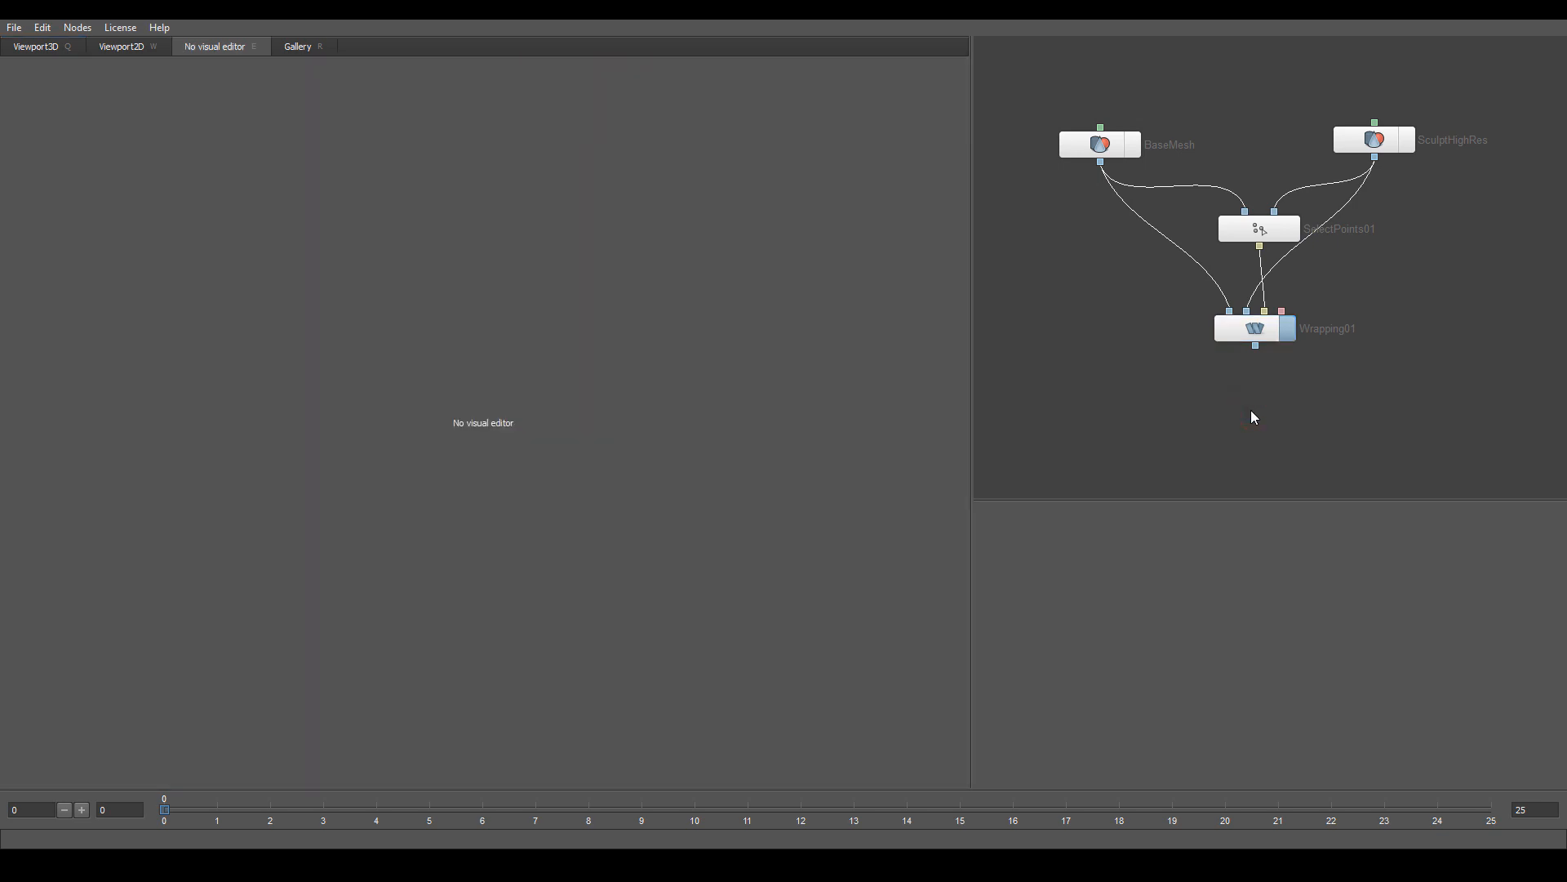
- Add a SaveGeom node below Wrapping01 and connect the Wrapping01 geometry output to its input
left_click(1251, 336)
right_click(1279, 399)
mouse_move(1318, 441)
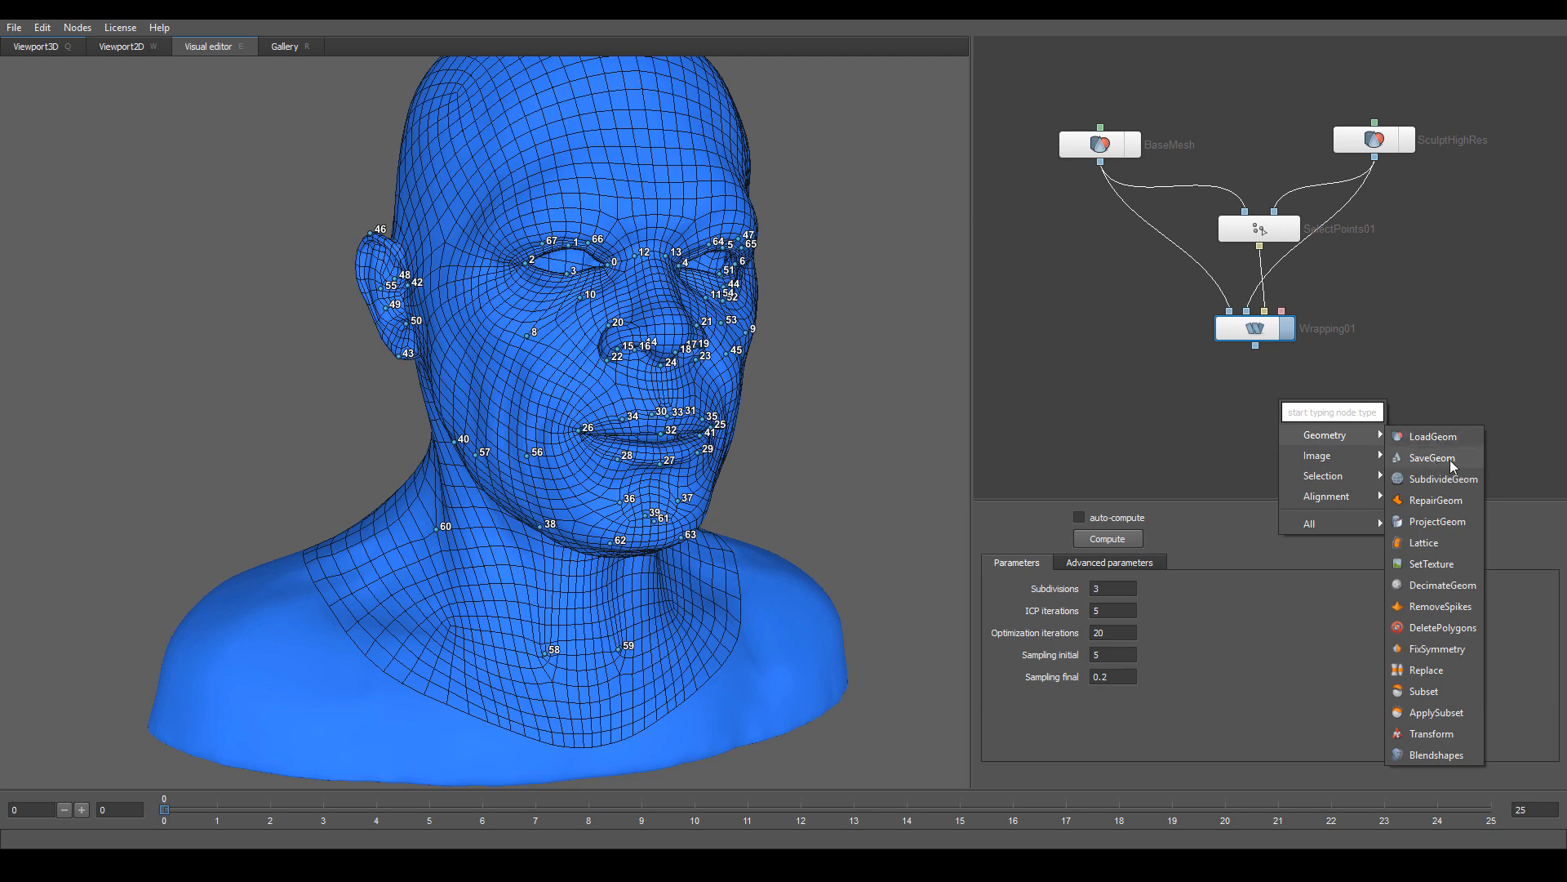
left_click(1422, 457)
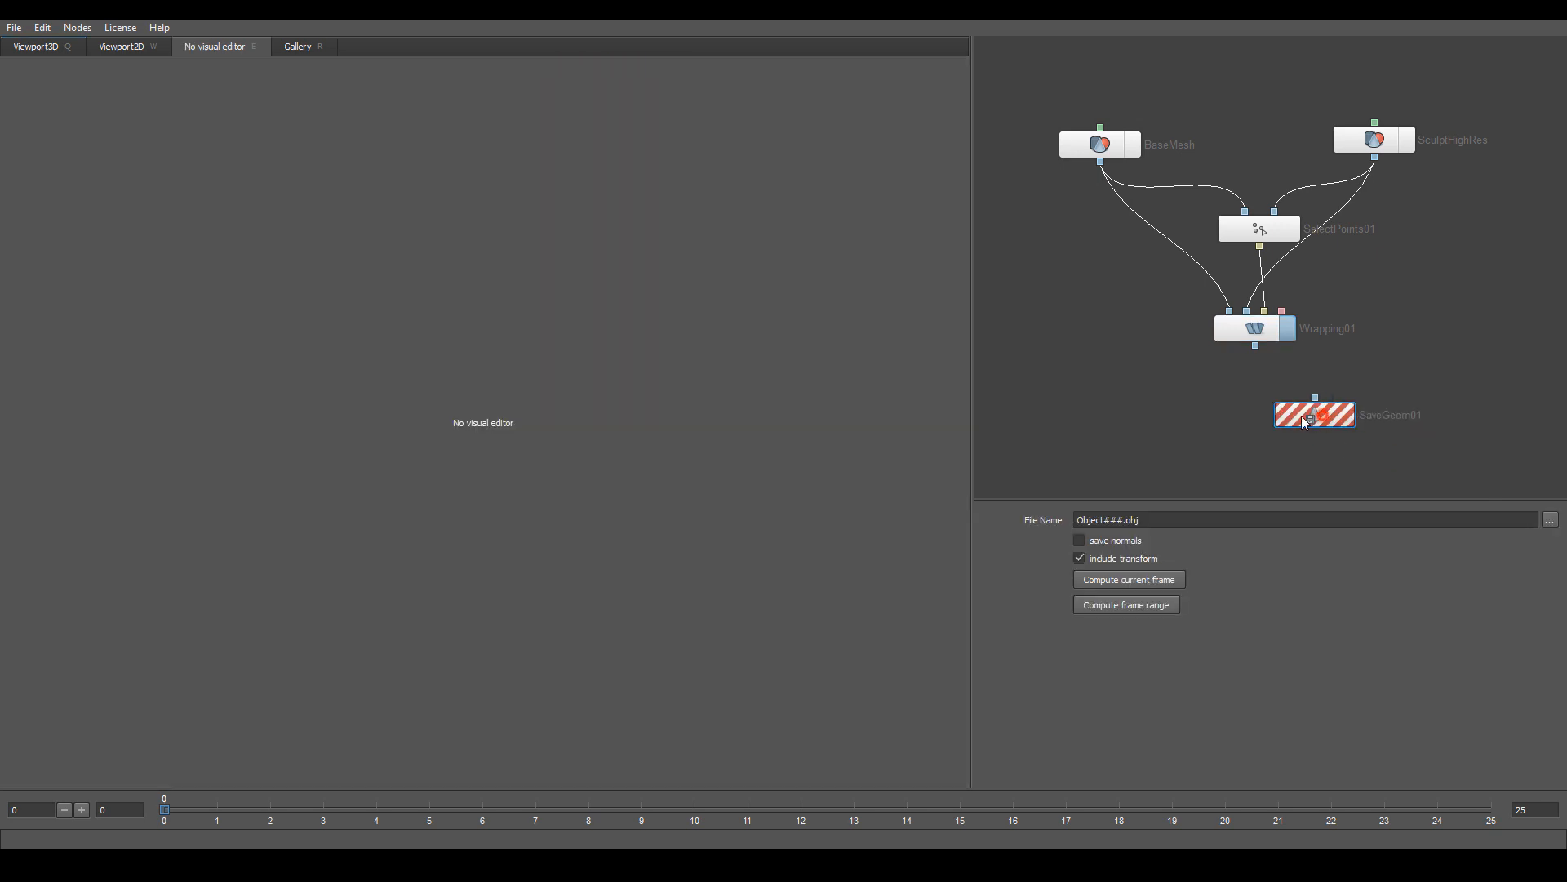
left_click_drag(1302, 416, 1254, 396)
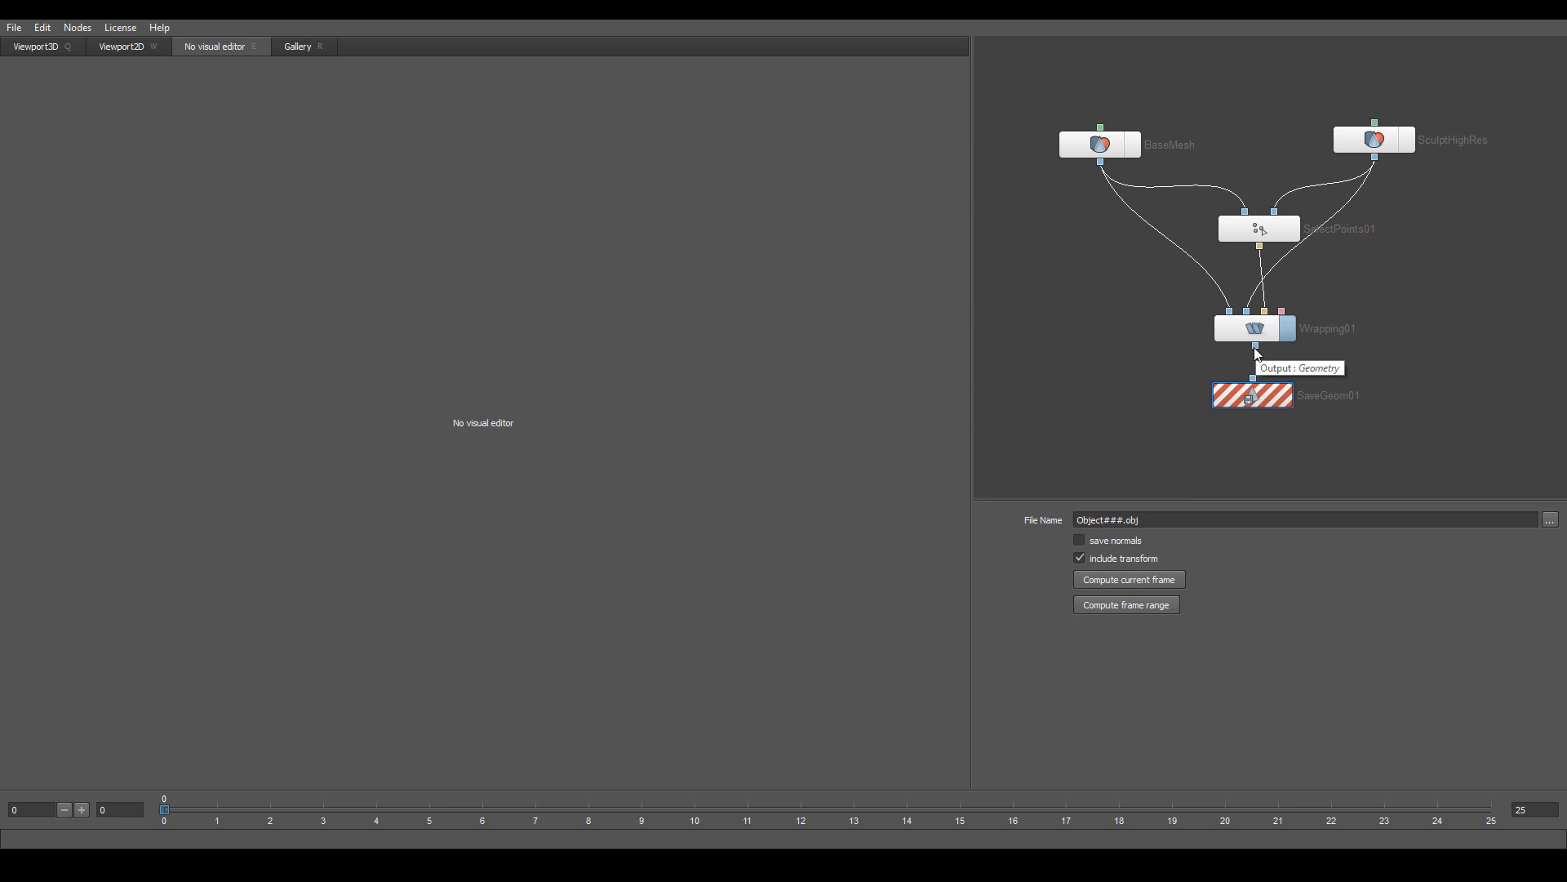
left_click_drag(1255, 347, 1253, 378)
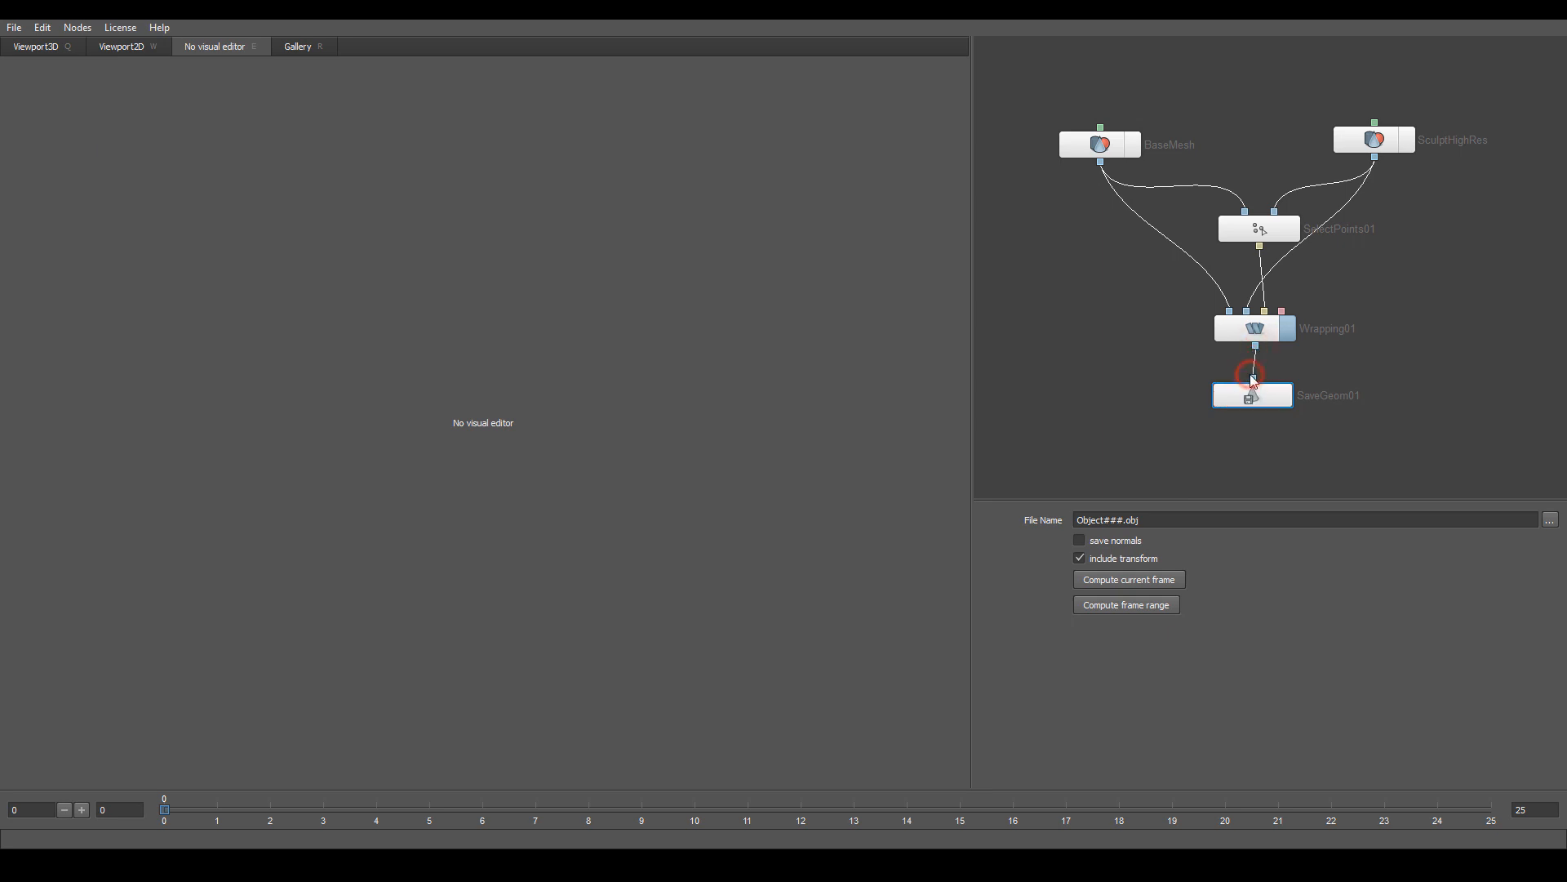
left_click(1262, 327)
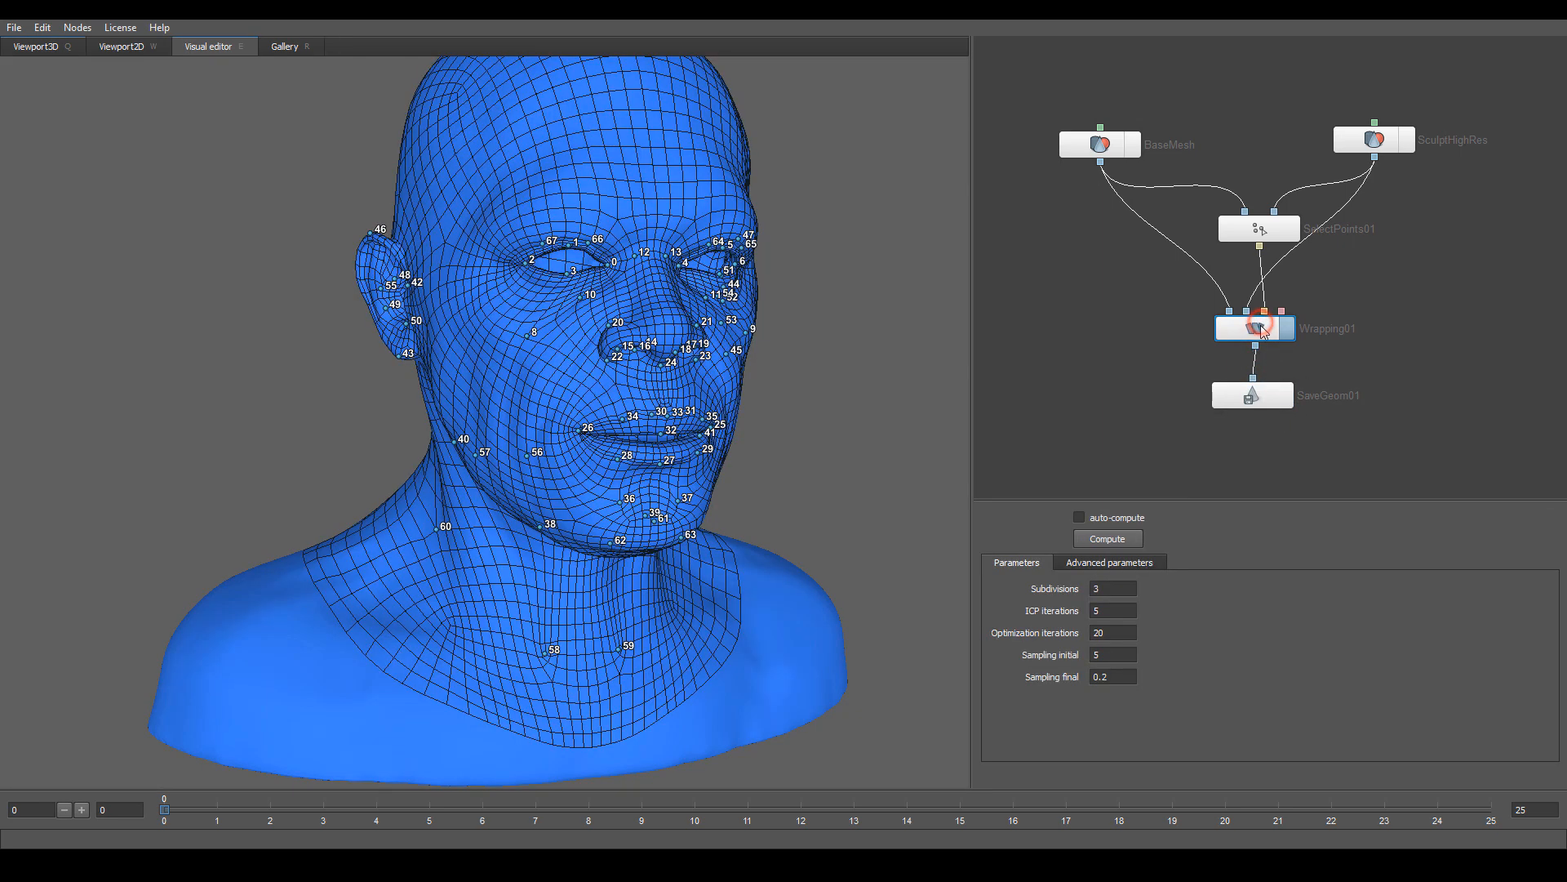
- Set the SaveGeom01 output file to the existing Samuel_Wrapped OBJ in the Samuel Jackson/obj/NEW folder on drive H, accepting the overwrite
left_click(1266, 402)
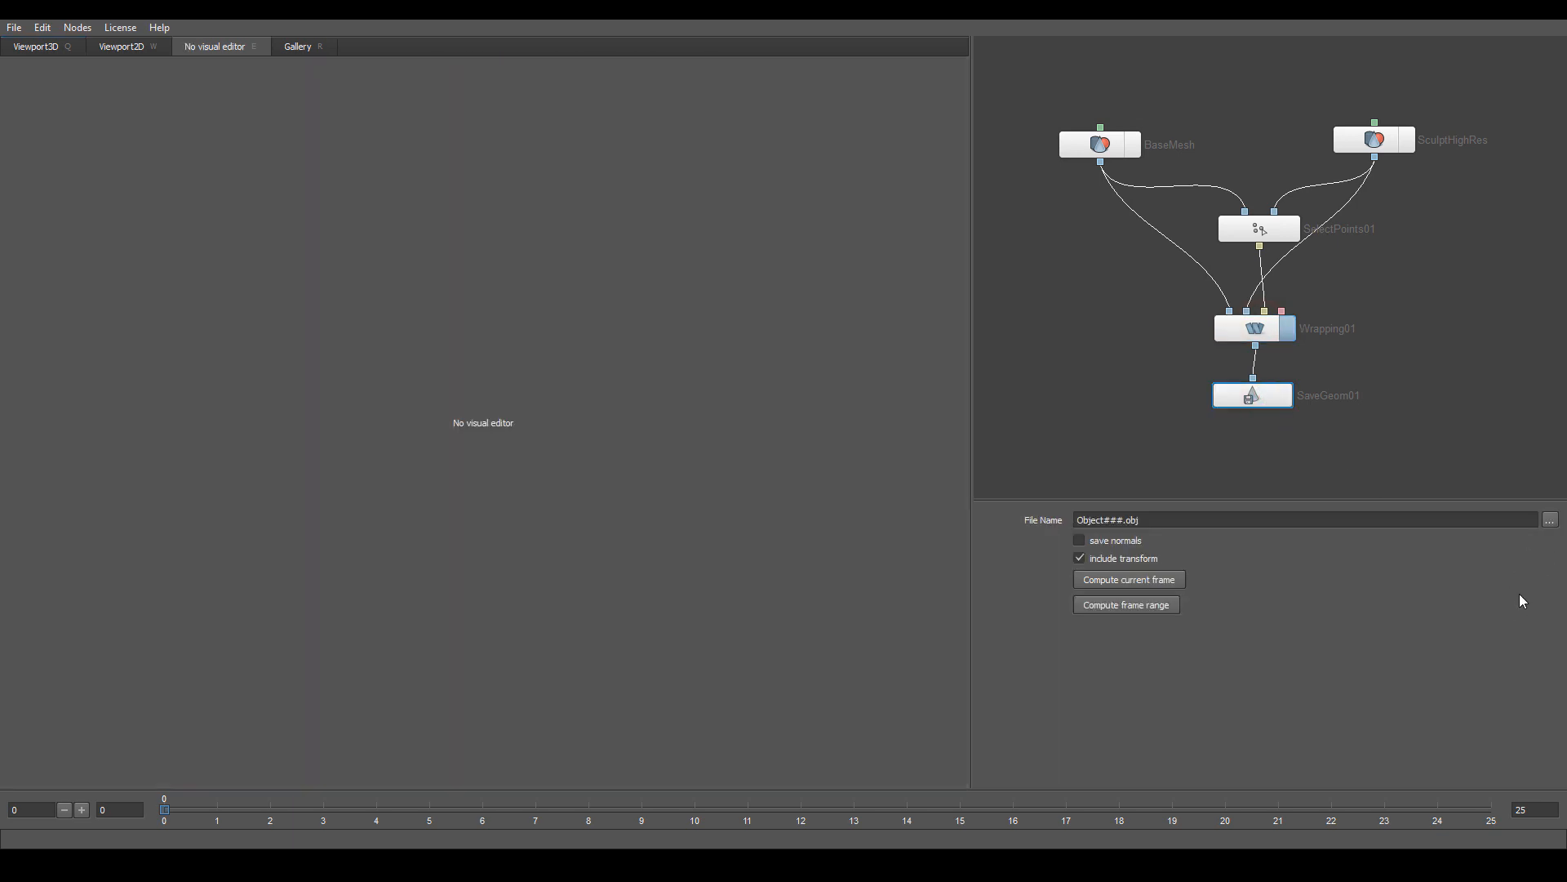
left_click(1551, 522)
left_click_drag(430, 70, 598, 222)
scroll(325, 457, "down", 3)
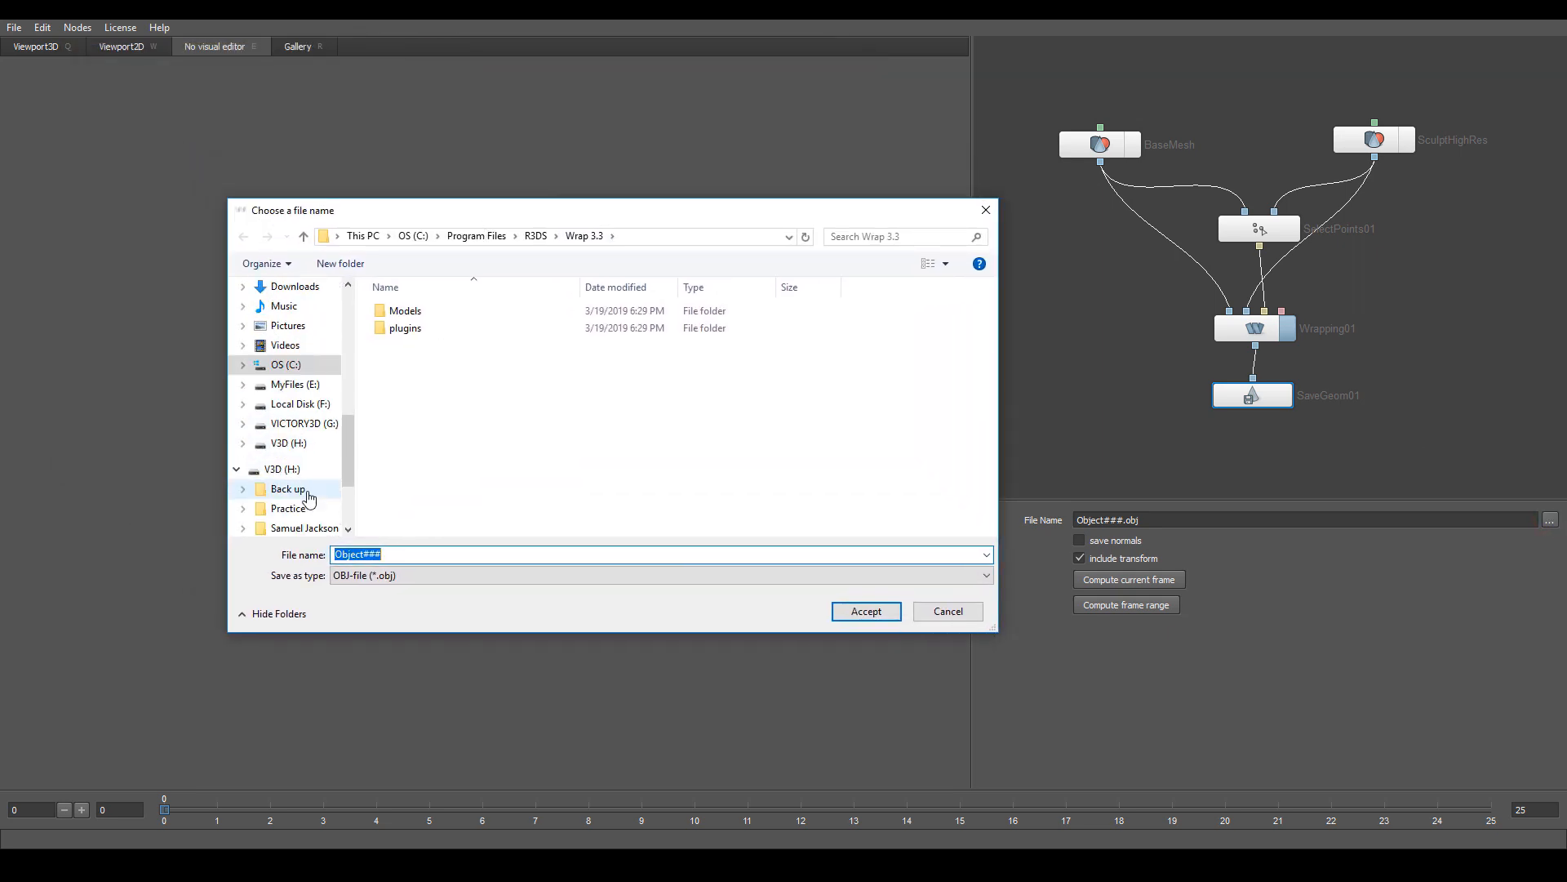
left_click(301, 529)
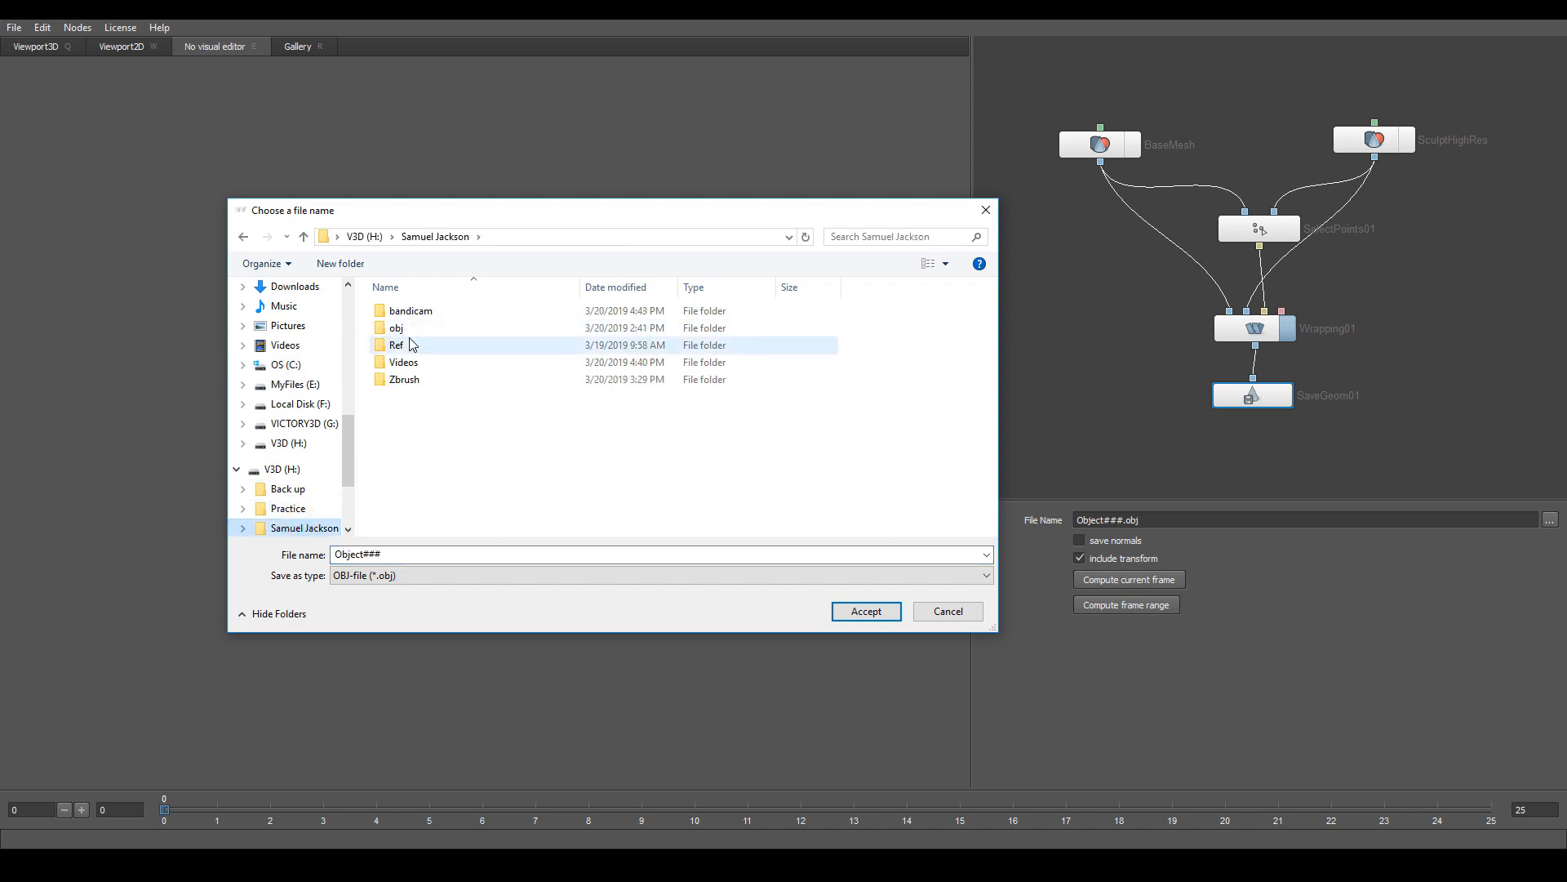
double_click(395, 327)
double_click(425, 334)
left_click(495, 342)
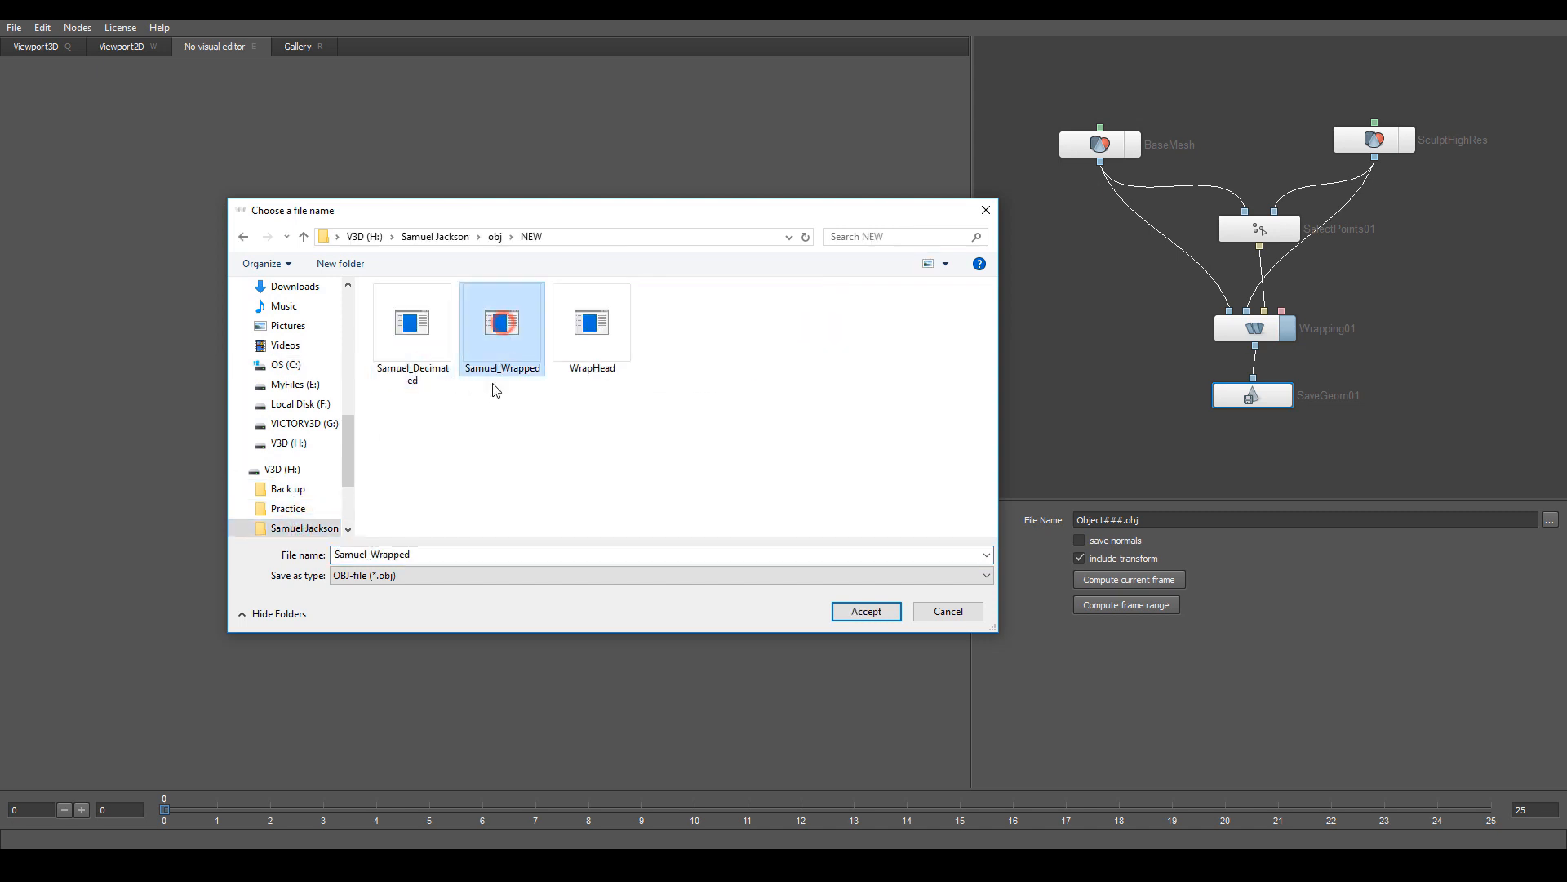
double_click(418, 555)
left_click(367, 555)
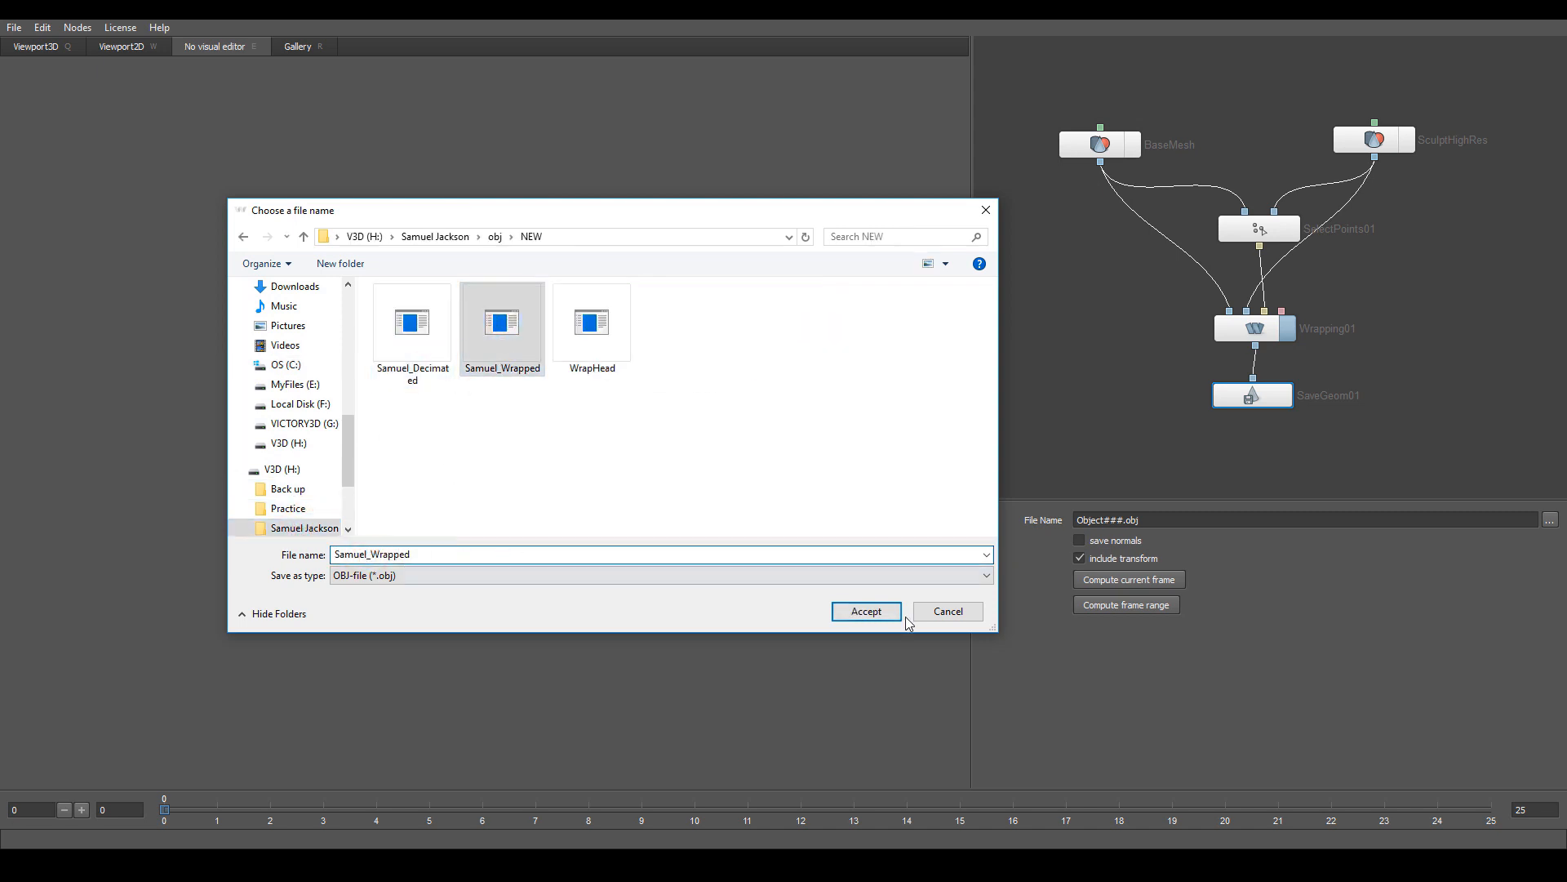
left_click(864, 611)
left_click(842, 437)
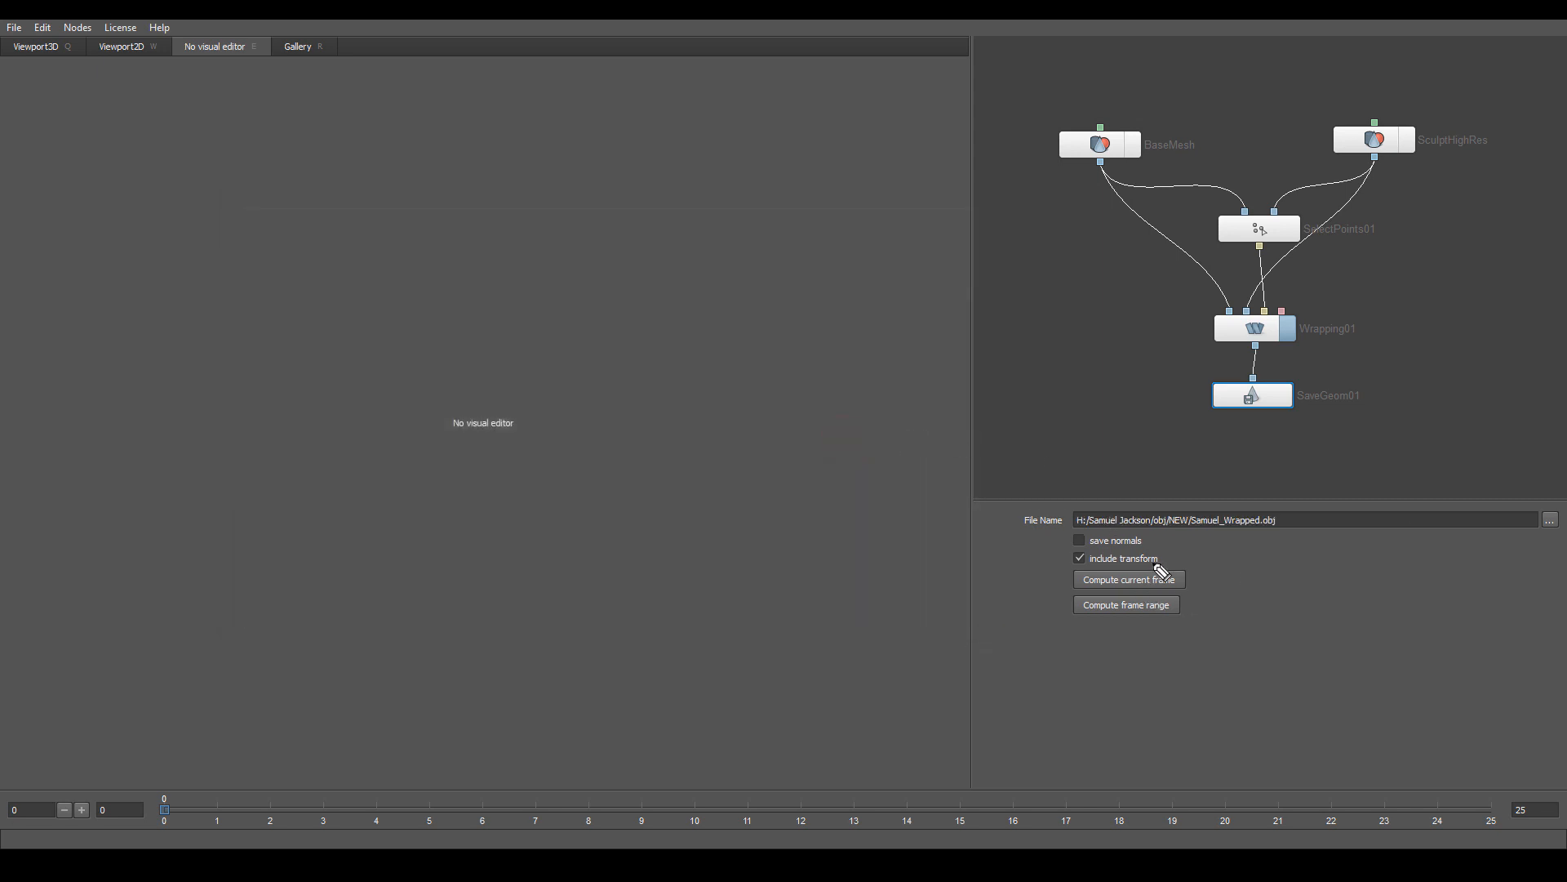
- Compute the SaveGeom01 node for the current frame to export the wrapped mesh
mouse_move(1159, 570)
left_mouse_down()
mouse_move(1196, 595)
mouse_move(1127, 604)
mouse_move(1061, 581)
mouse_move(1074, 567)
left_mouse_up()
key("Escape")
left_click(1128, 578)
- Reselect the Wrapping01 node to view the wrapped head
left_click(1262, 336)
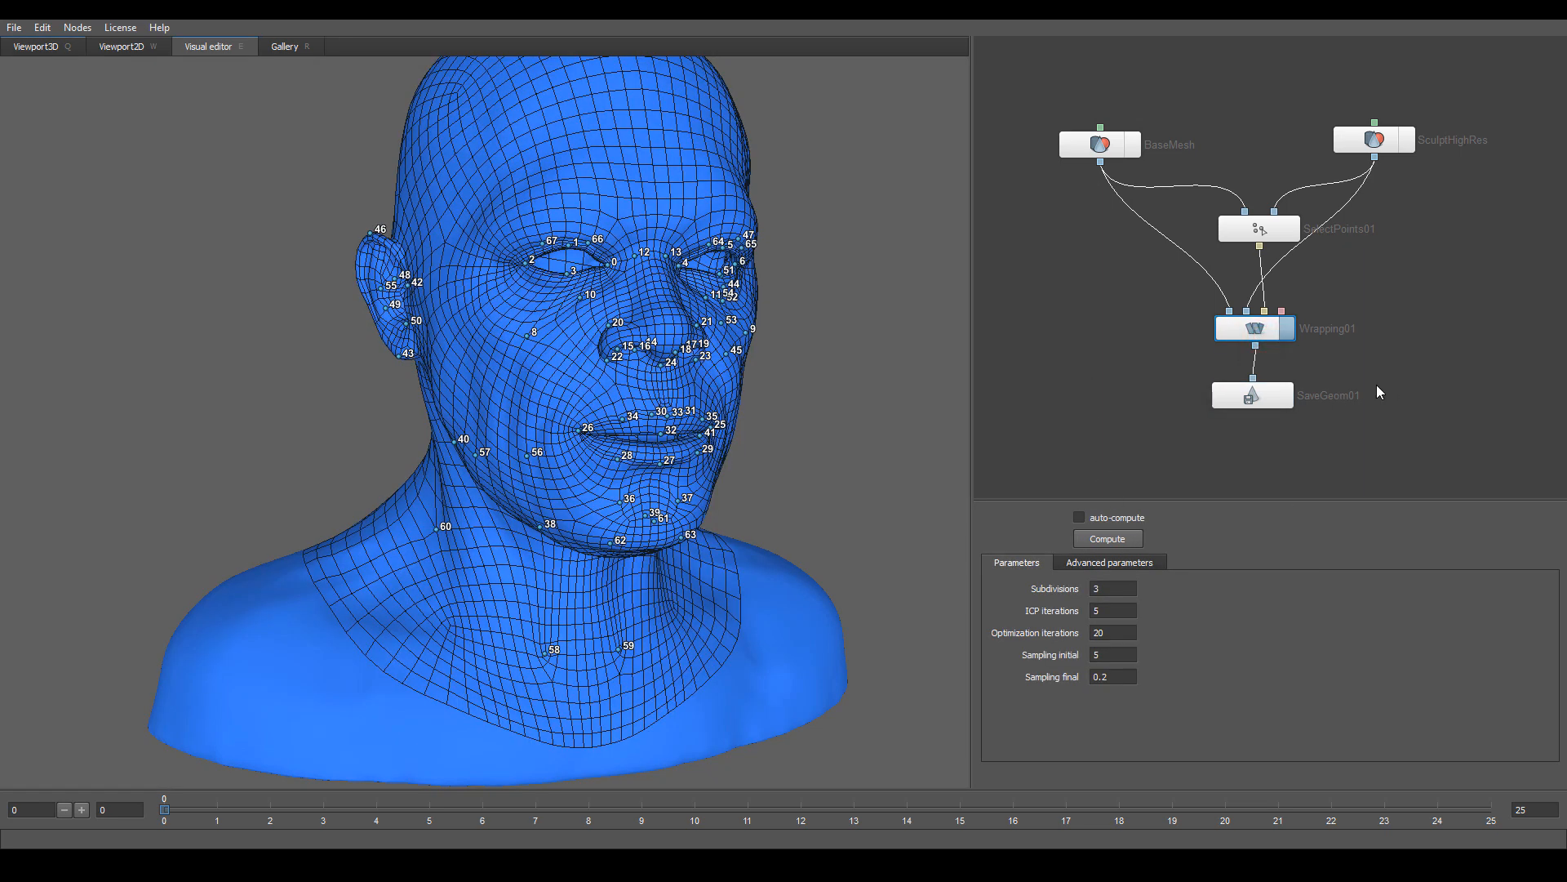
left_click(1364, 380)
left_click(1262, 397)
left_click(1252, 329)
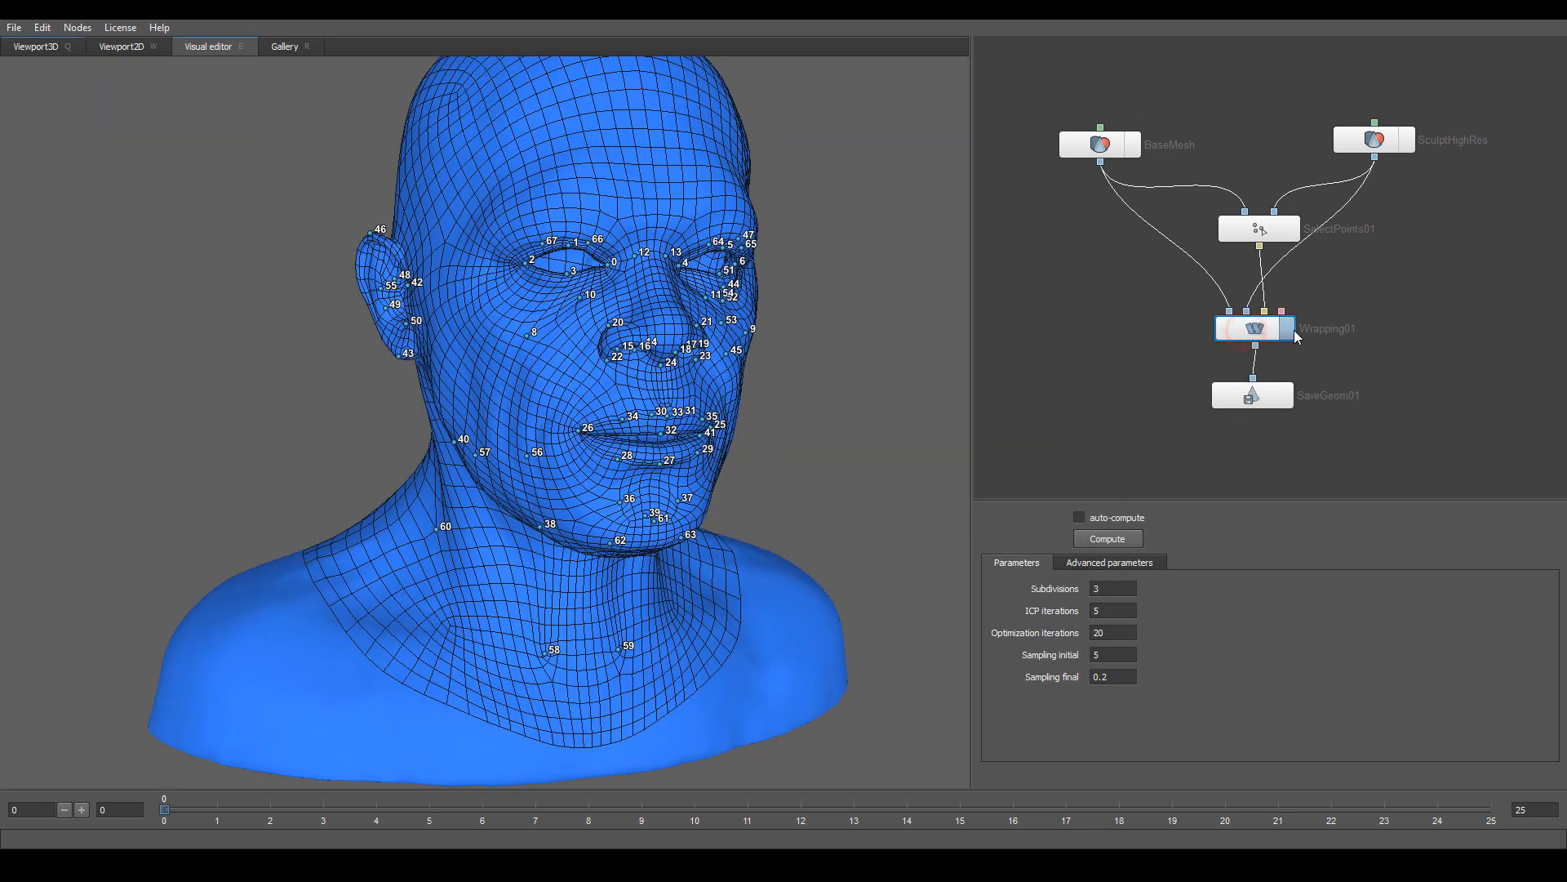